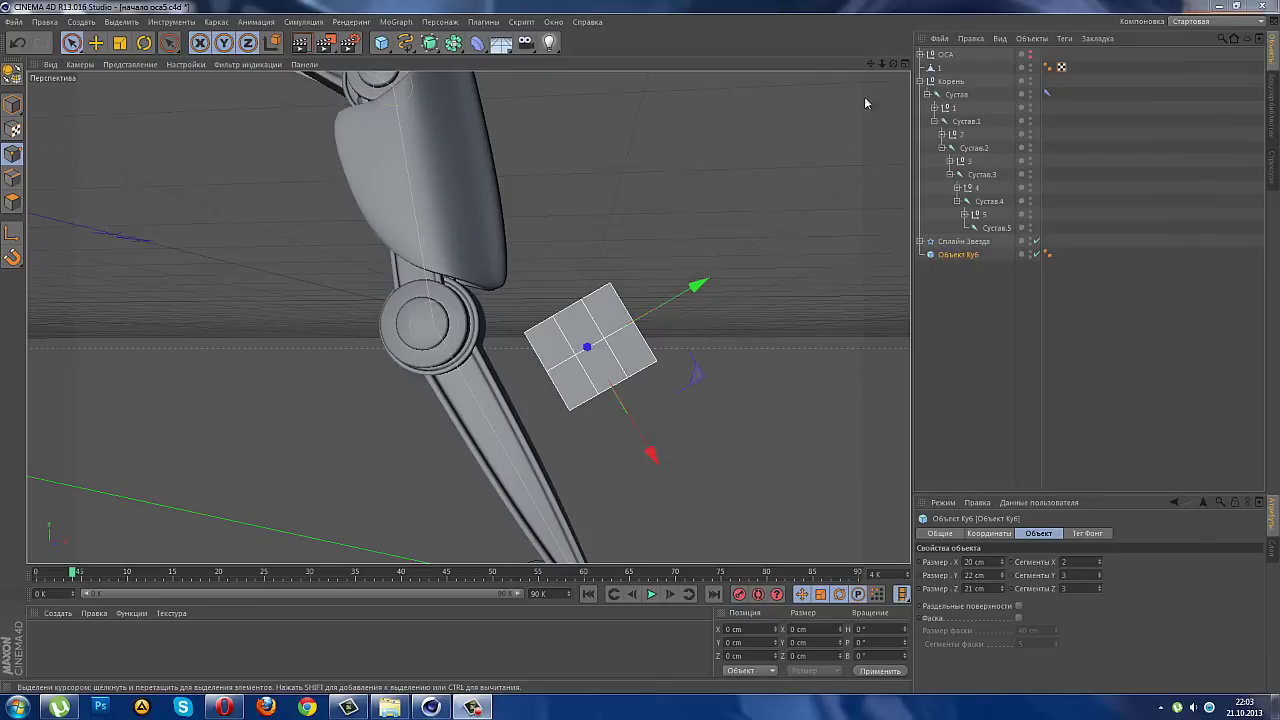
- Move the 20×22×21 cm cube against the lower leg below the knee and make it editable
click(903, 65)
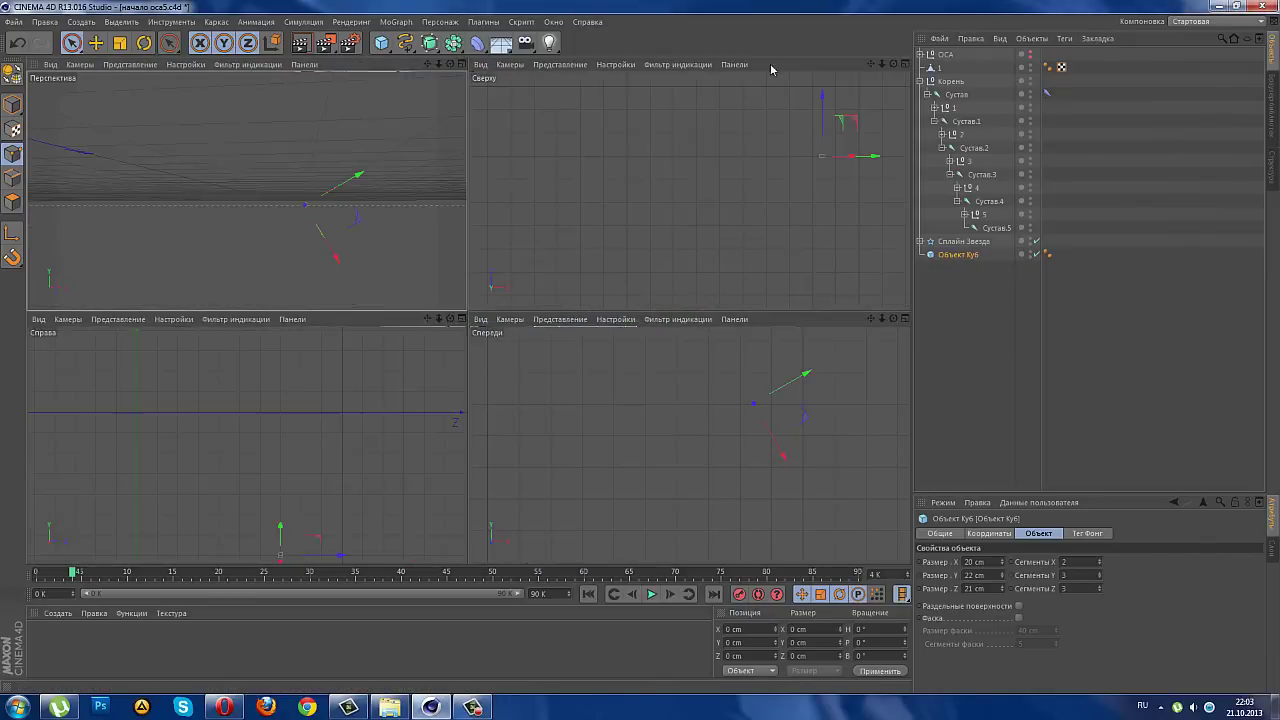
click(462, 65)
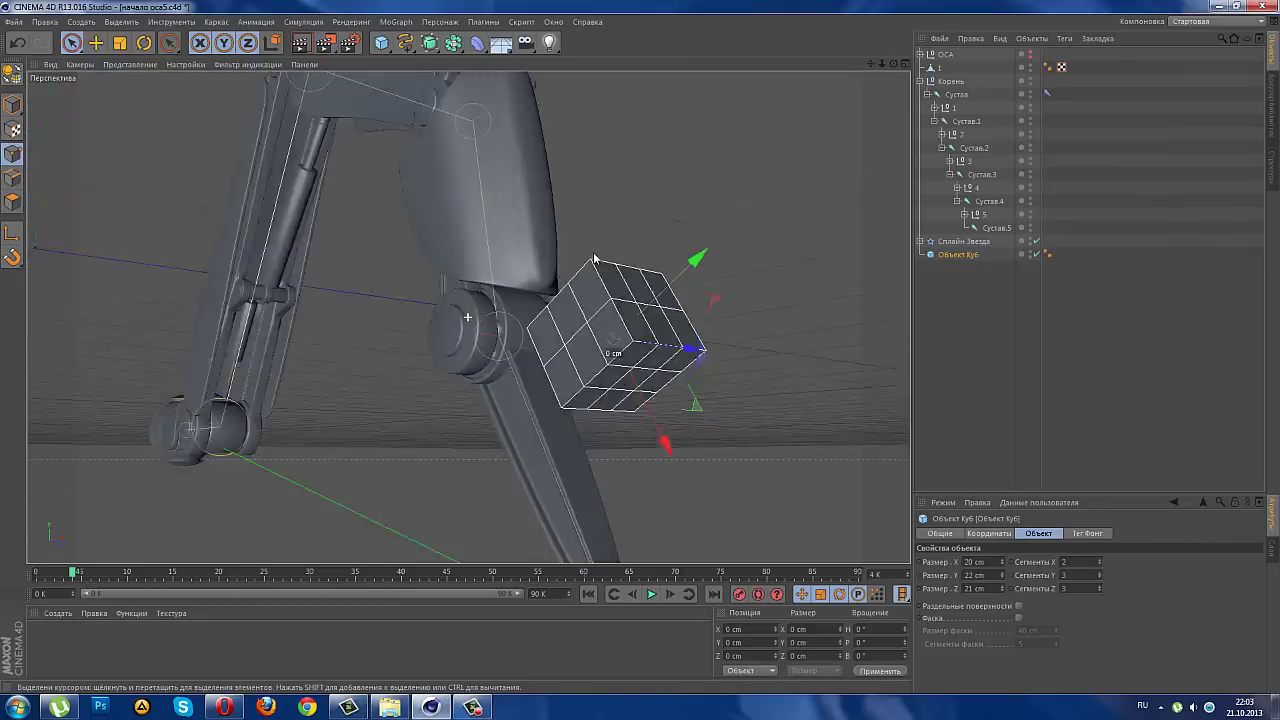
mouse_move(723, 256)
alt+mouse_down()
mouse_move(438, 285)
mouse_move(716, 399)
alt+mouse_up()
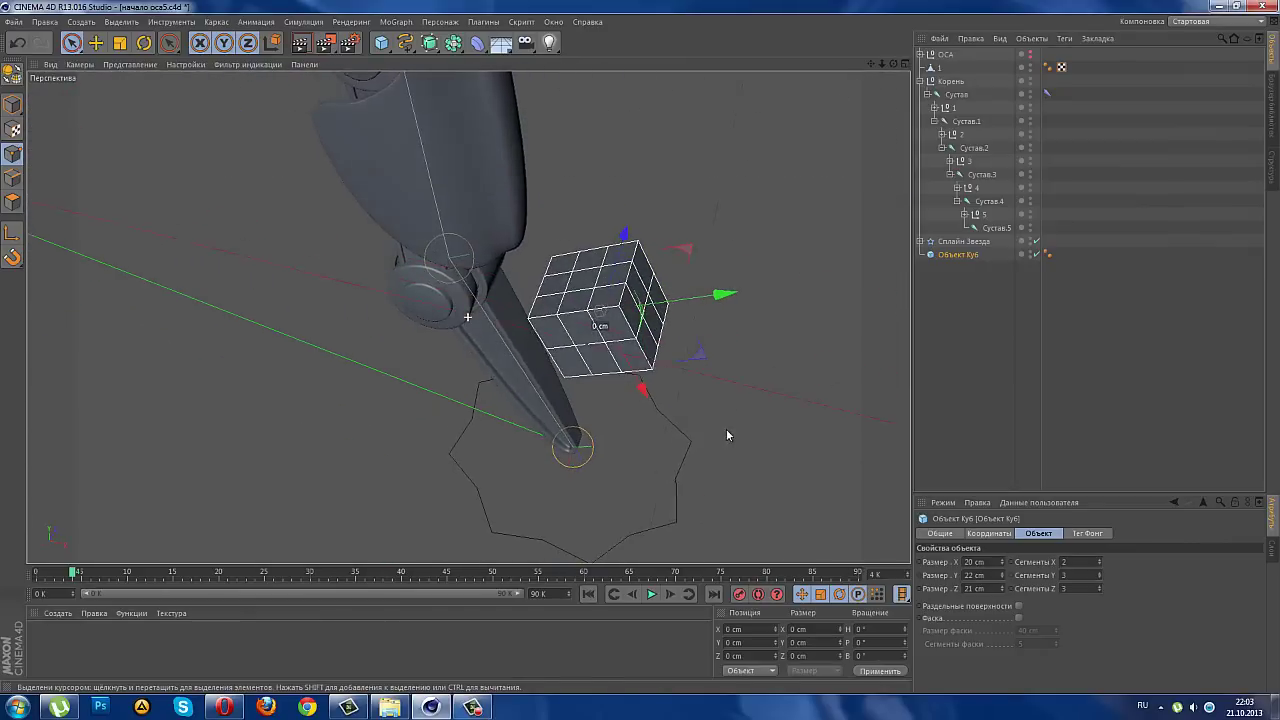
mouse_move(723, 300)
mouse_down()
mouse_move(623, 342)
mouse_move(624, 307)
mouse_move(663, 329)
mouse_move(760, 286)
mouse_up()
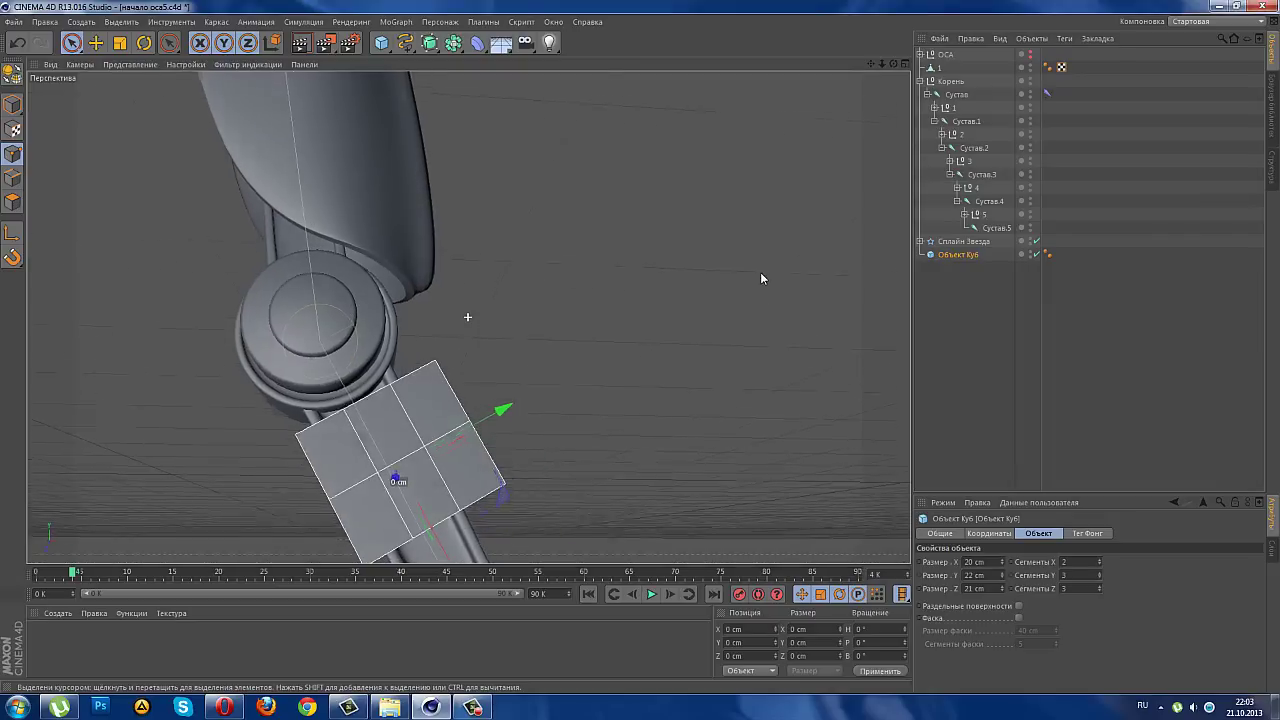
click(438, 373)
click(14, 105)
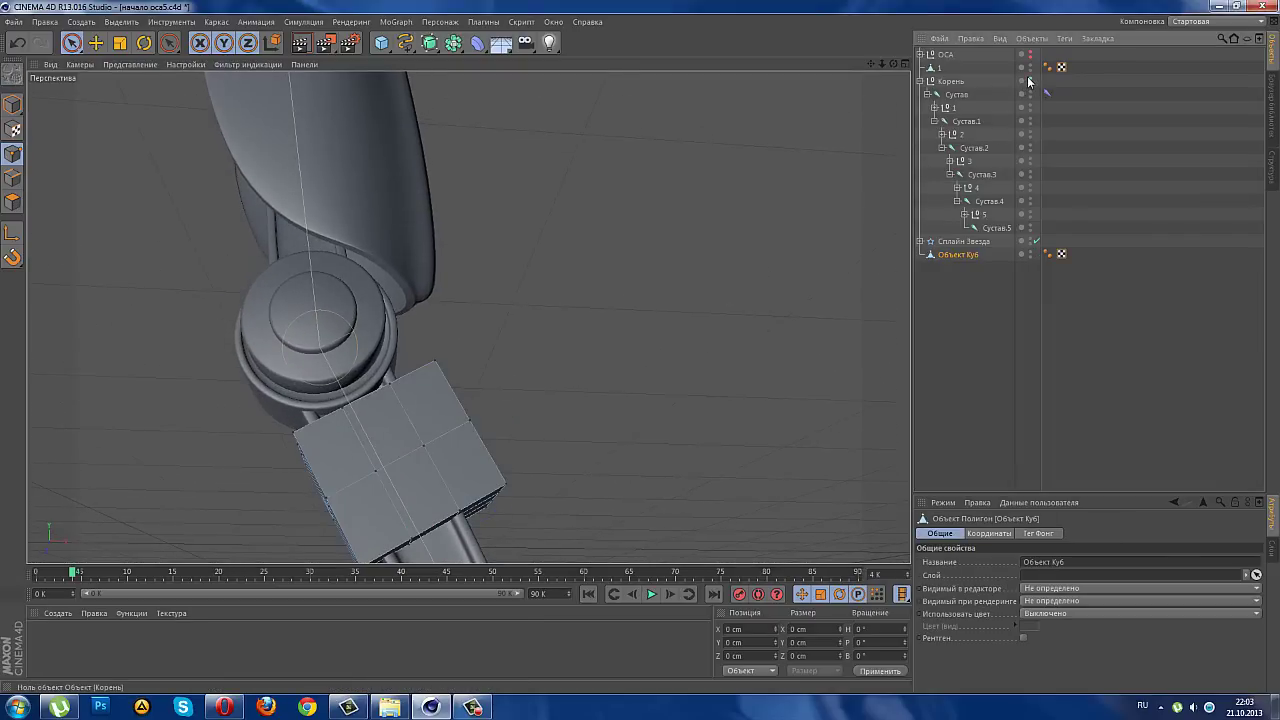
- Sink the cube's top face inward into a recessed panel, then unhide the Корень leg model
alt+drag(820, 260, 722, 333)
mouse_move(596, 448)
alt+mouse_down()
mouse_move(486, 550)
mouse_move(683, 309)
mouse_move(626, 112)
mouse_move(745, 449)
mouse_move(745, 389)
mouse_move(683, 492)
alt+mouse_up()
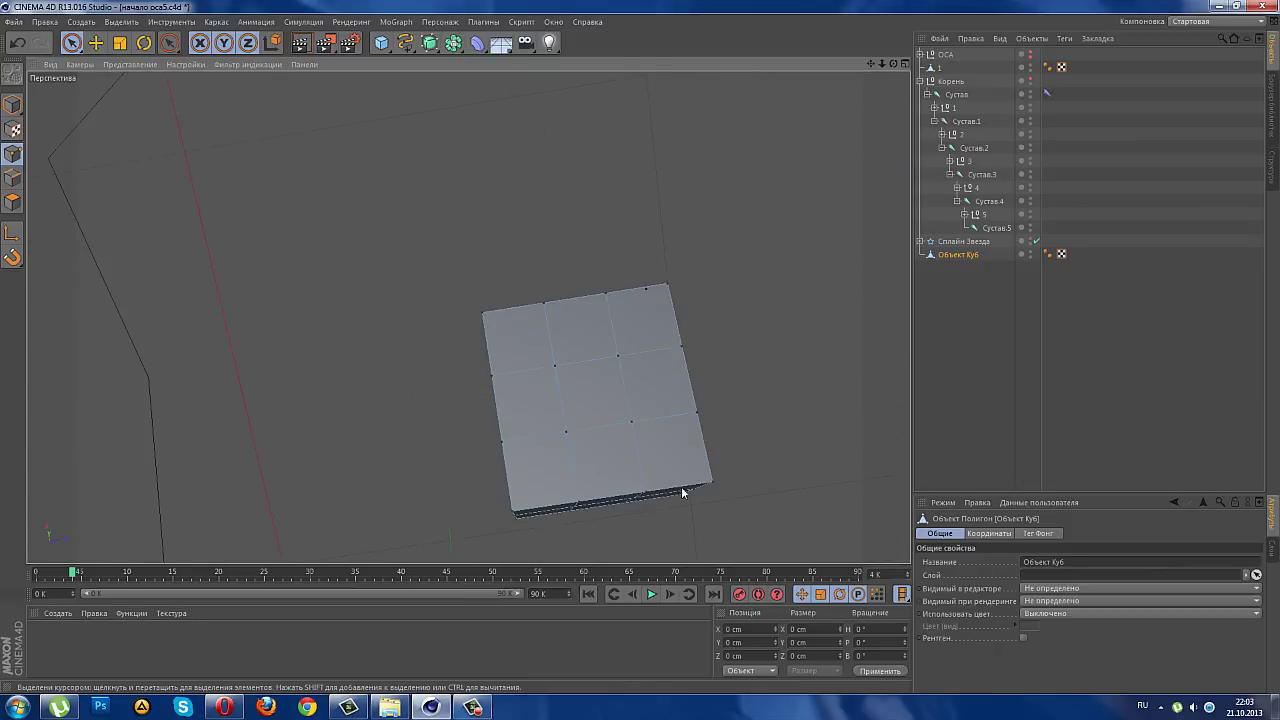
click(631, 421)
drag(565, 430, 587, 467)
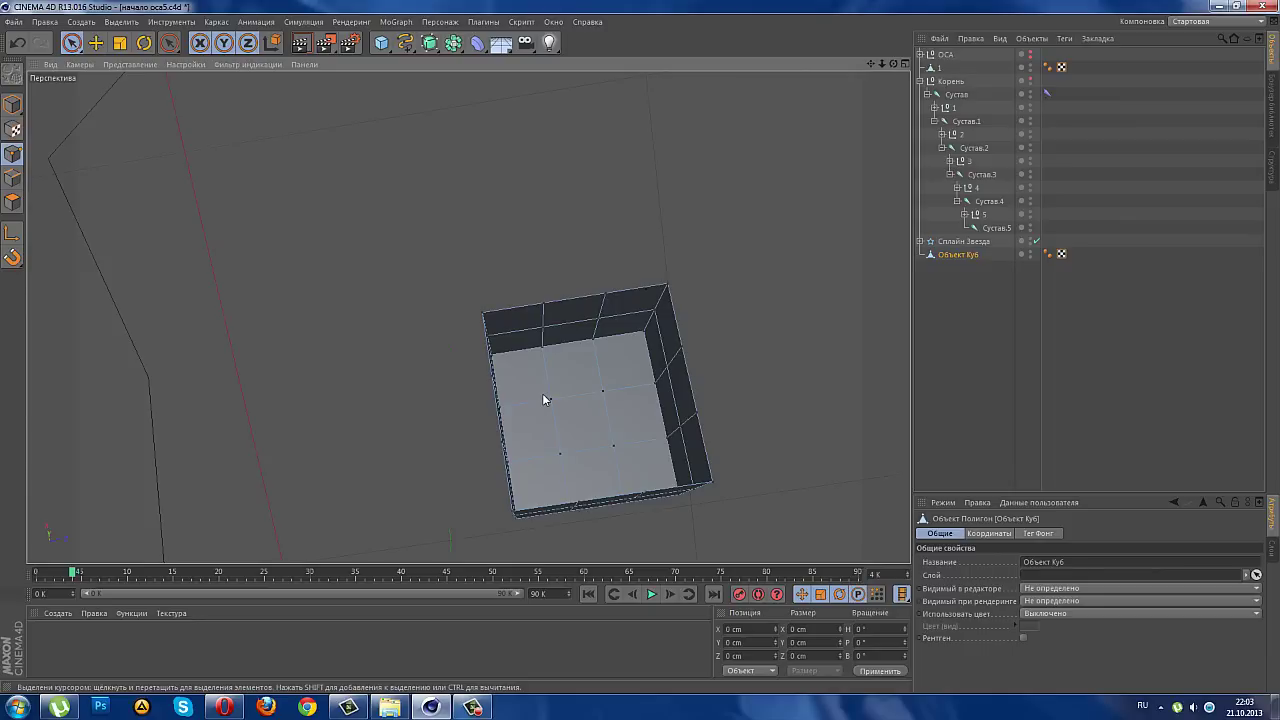
drag(544, 399, 567, 404)
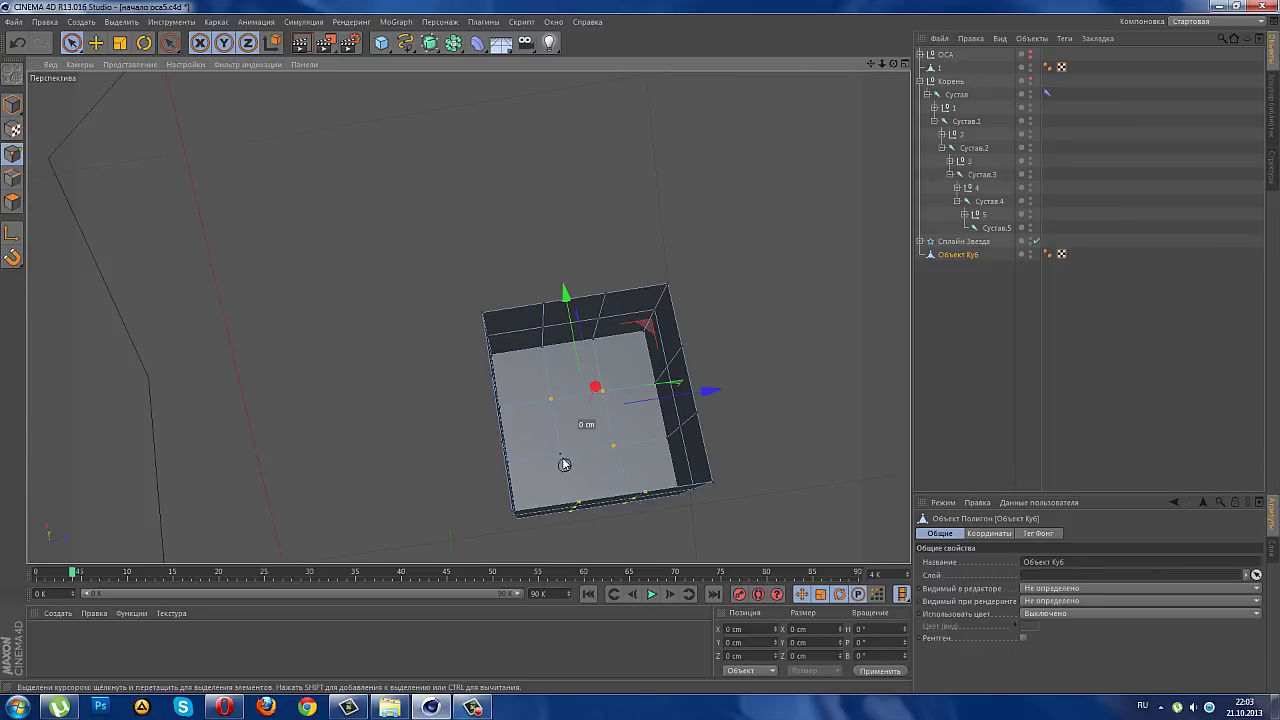
mouse_move(554, 404)
alt+mouse_down()
mouse_move(594, 443)
mouse_move(646, 391)
mouse_move(740, 532)
mouse_move(938, 370)
alt+mouse_up()
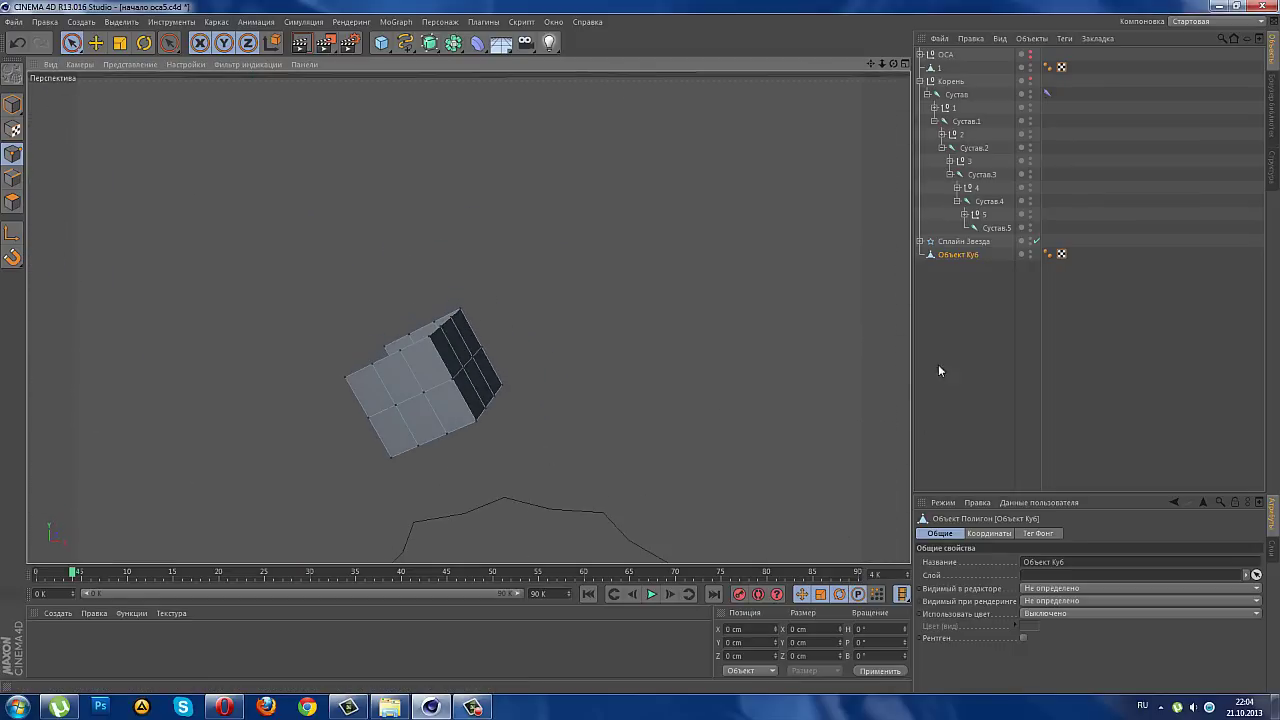
click(1030, 80)
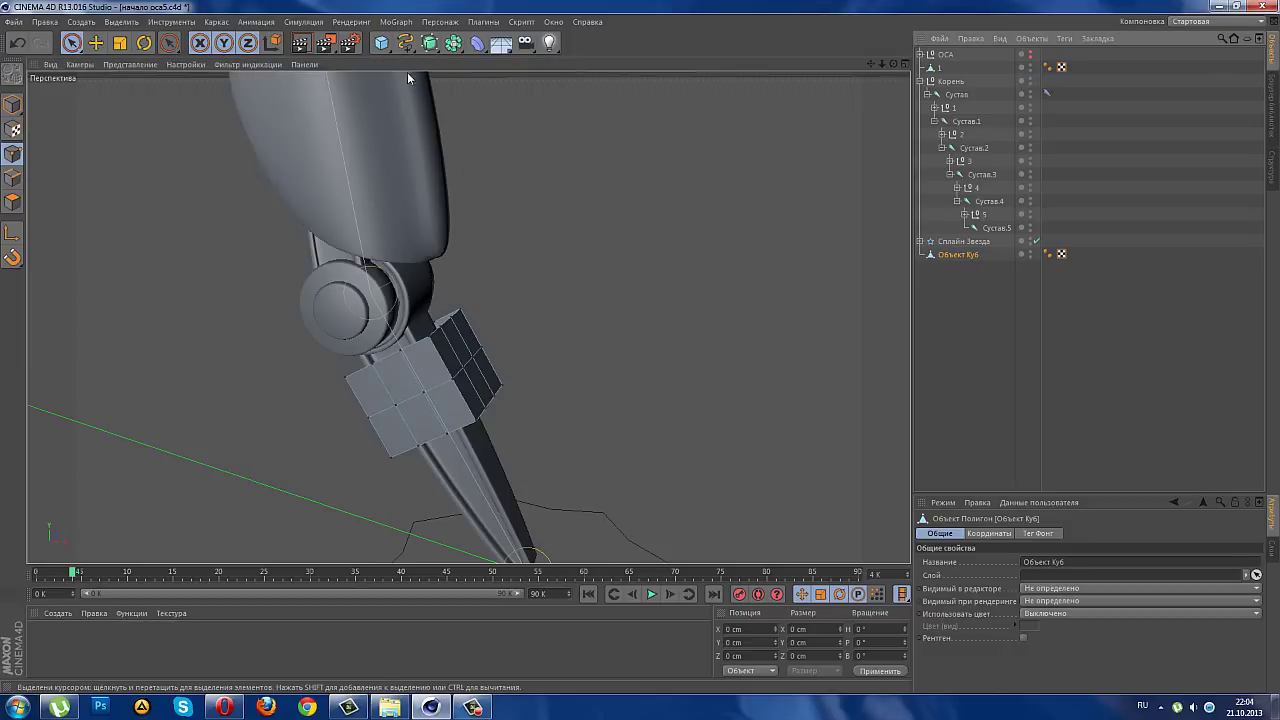
- Add a Hyper-NURBS object and nest Объект Куб inside it to round the plate
click(428, 44)
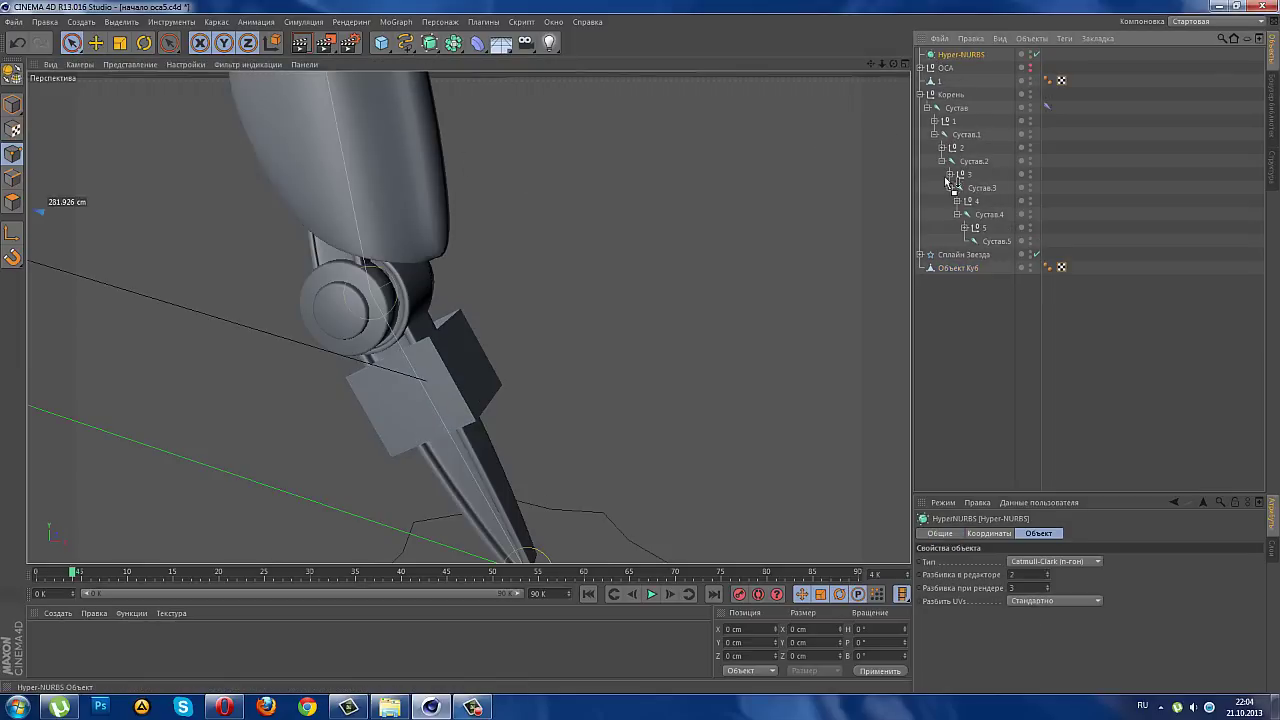
drag(949, 181, 952, 313)
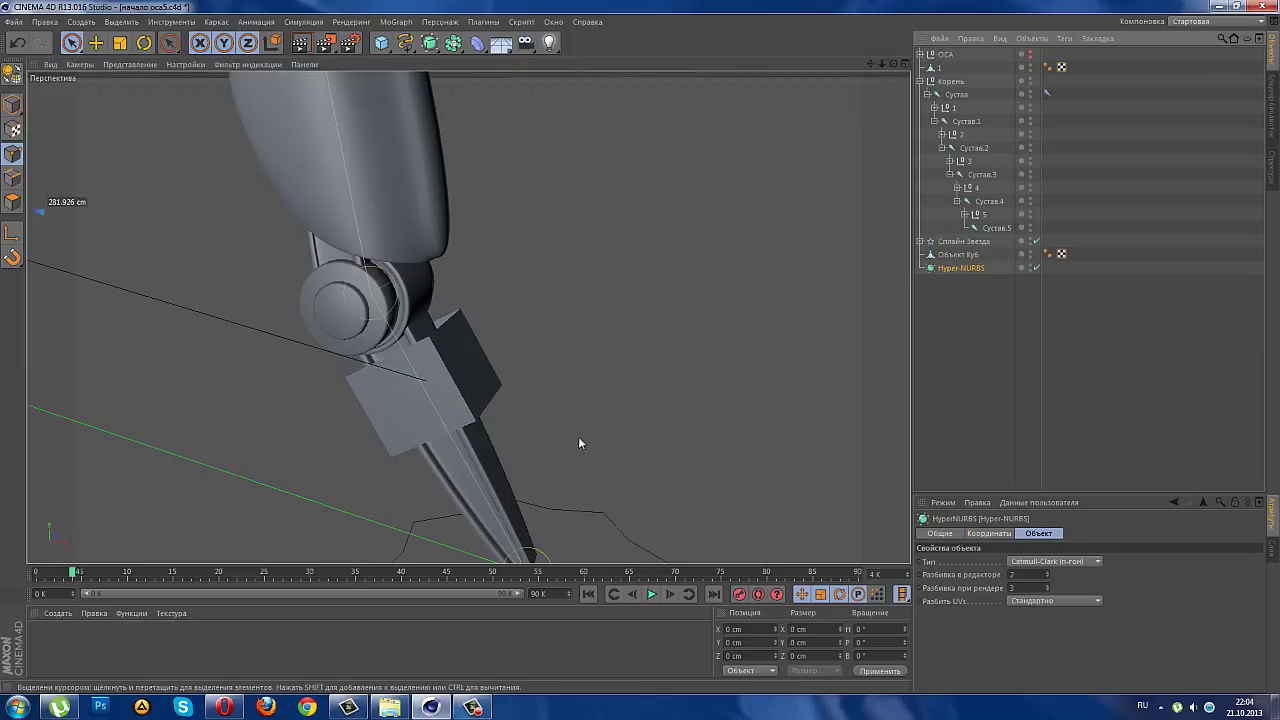
scroll(543, 446, up, 2)
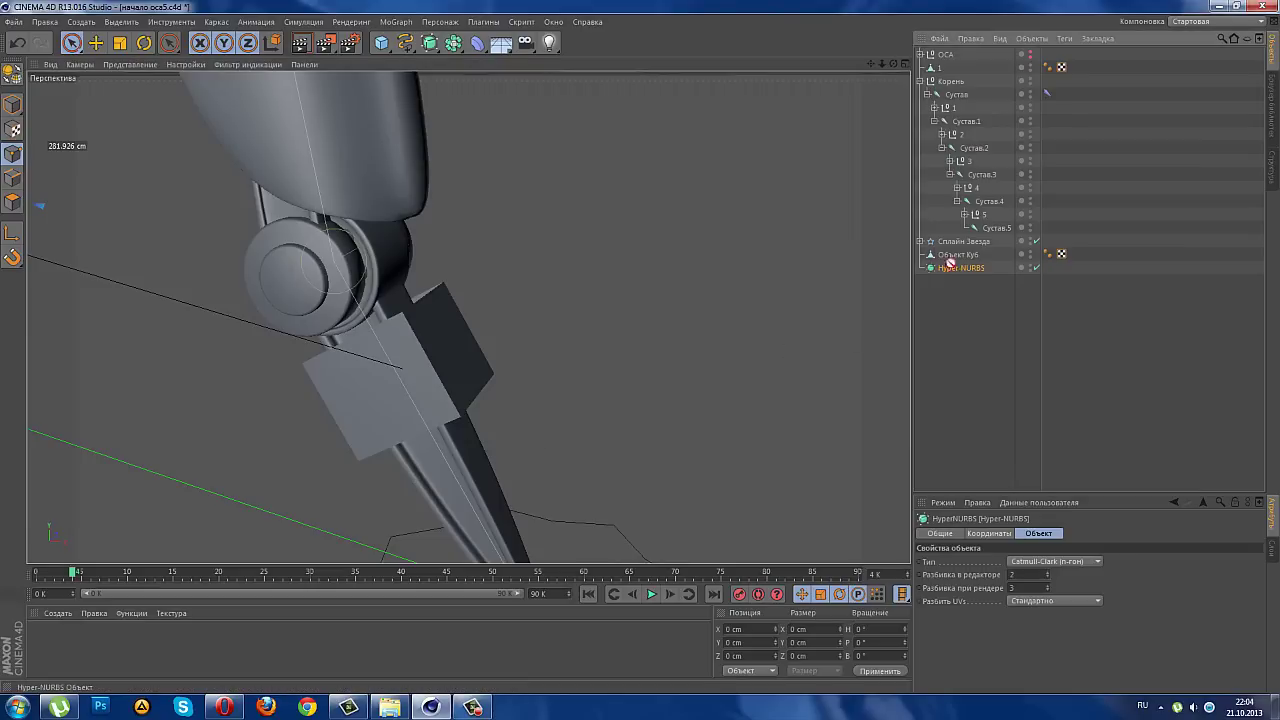
drag(956, 256, 954, 268)
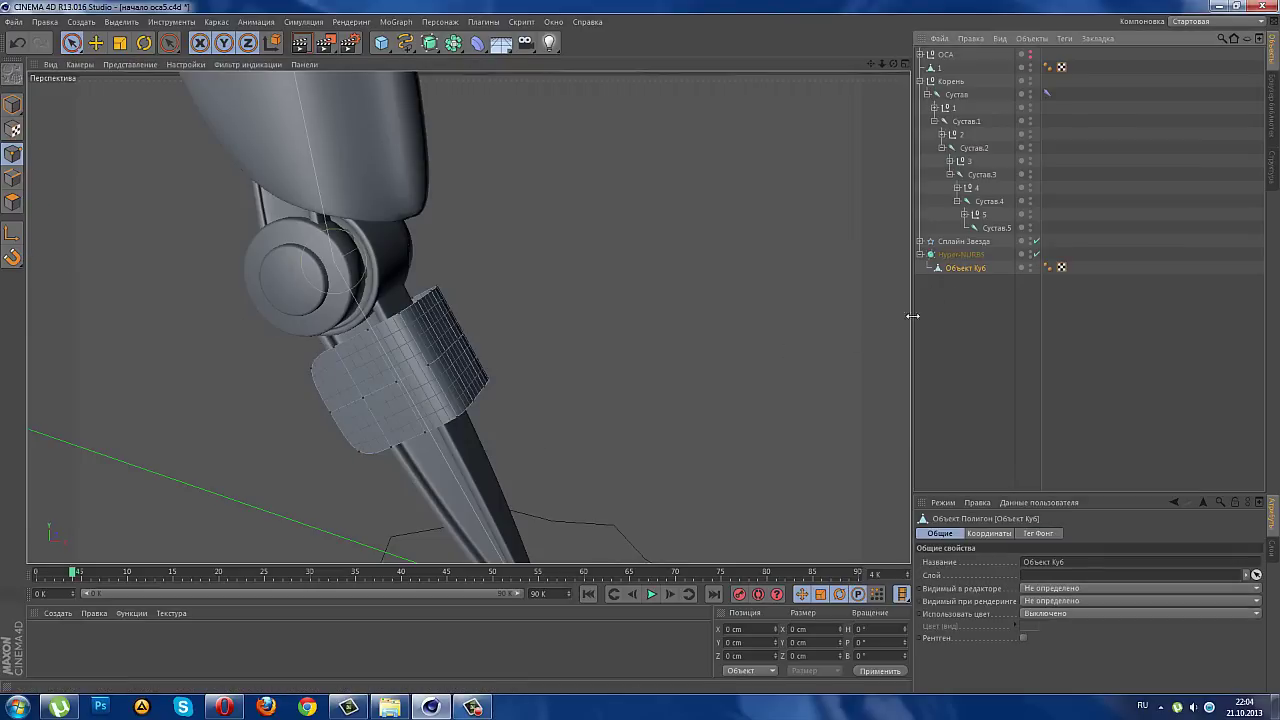
scroll(650, 416, down, 1)
mouse_move(650, 410)
alt+mouse_down()
mouse_move(374, 343)
mouse_move(228, 166)
mouse_move(326, 235)
mouse_move(477, 470)
alt+mouse_up()
click(1175, 660)
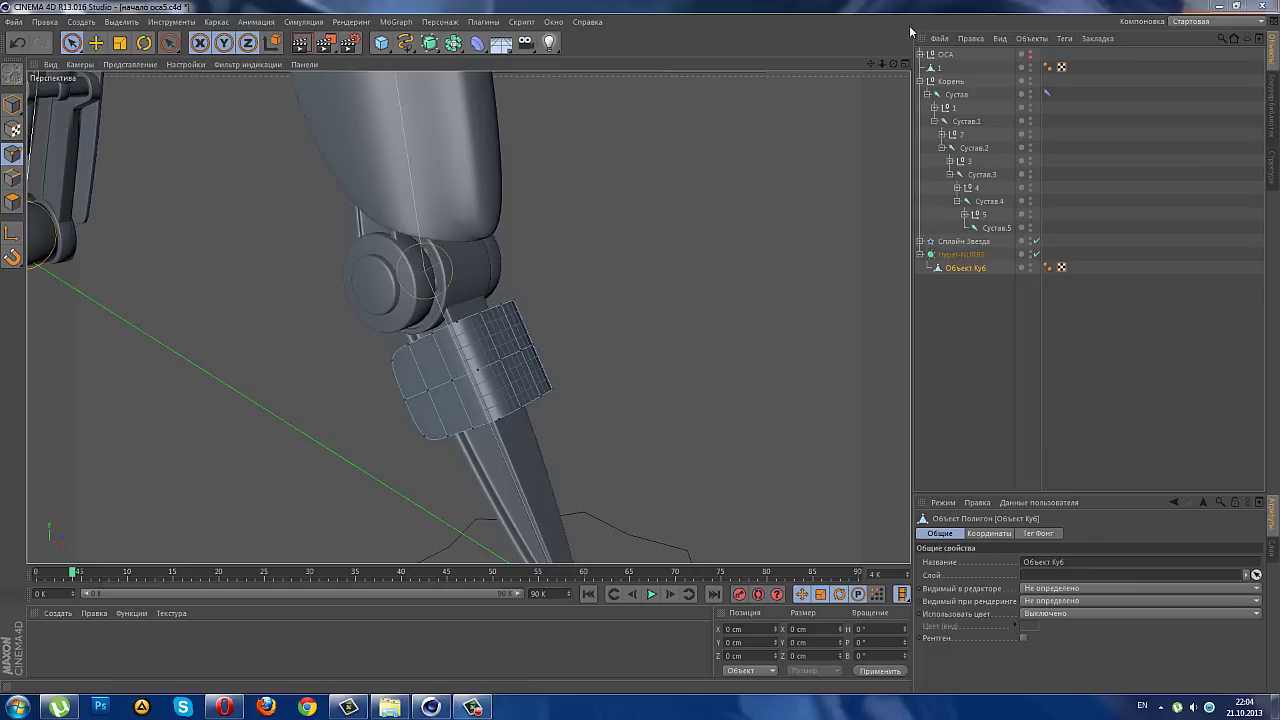
- Check the plate in four views with the leg briefly hidden, then maximise the Front view
click(905, 64)
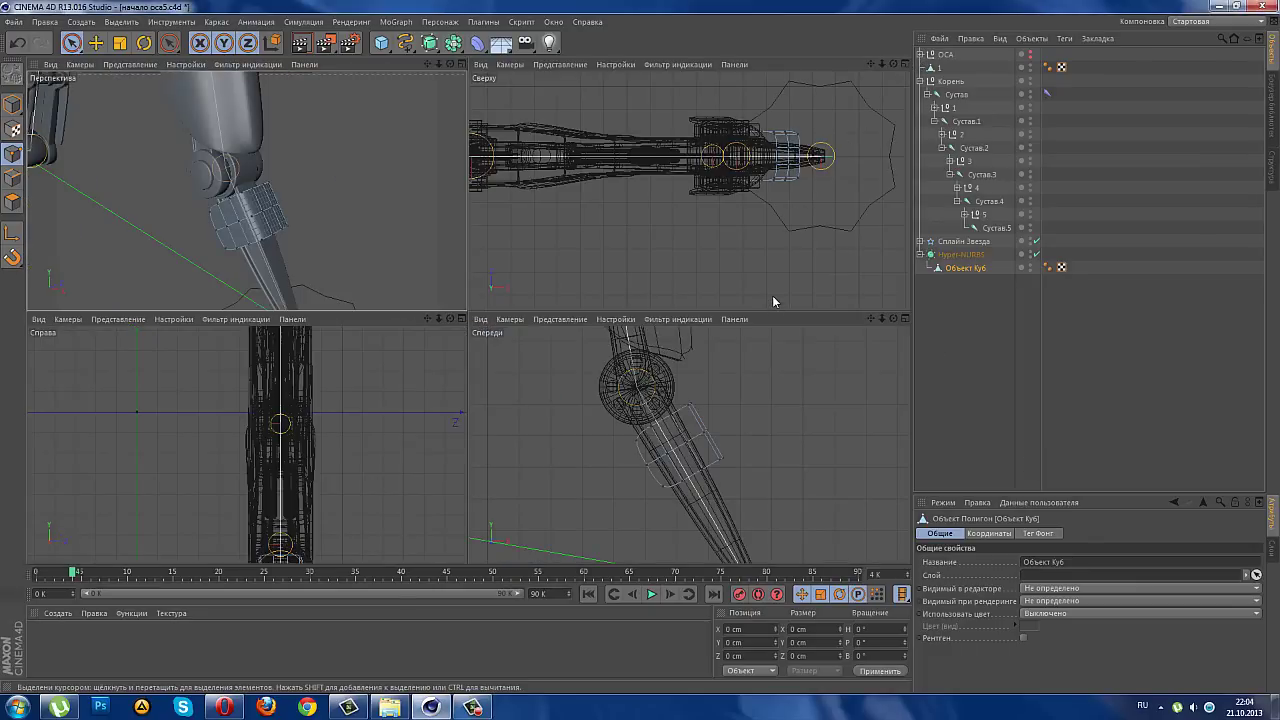
scroll(323, 449, down, 2)
scroll(380, 400, down, 1)
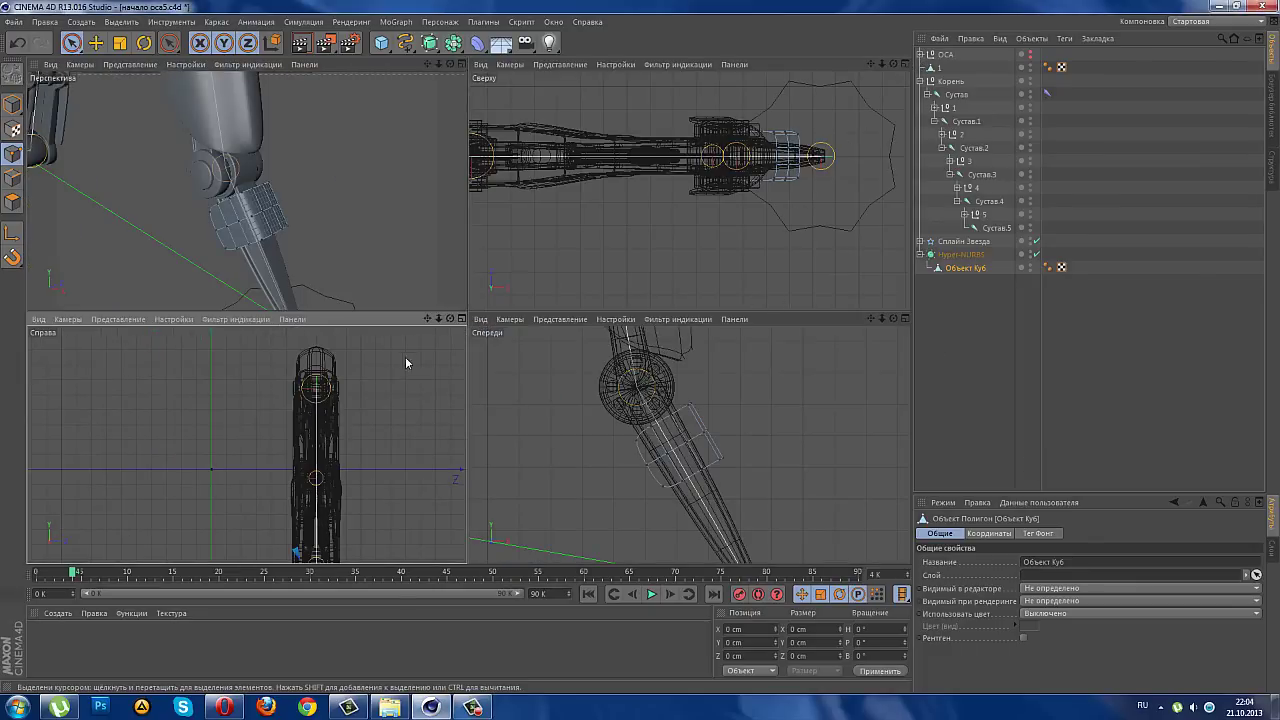
drag(427, 318, 246, 443)
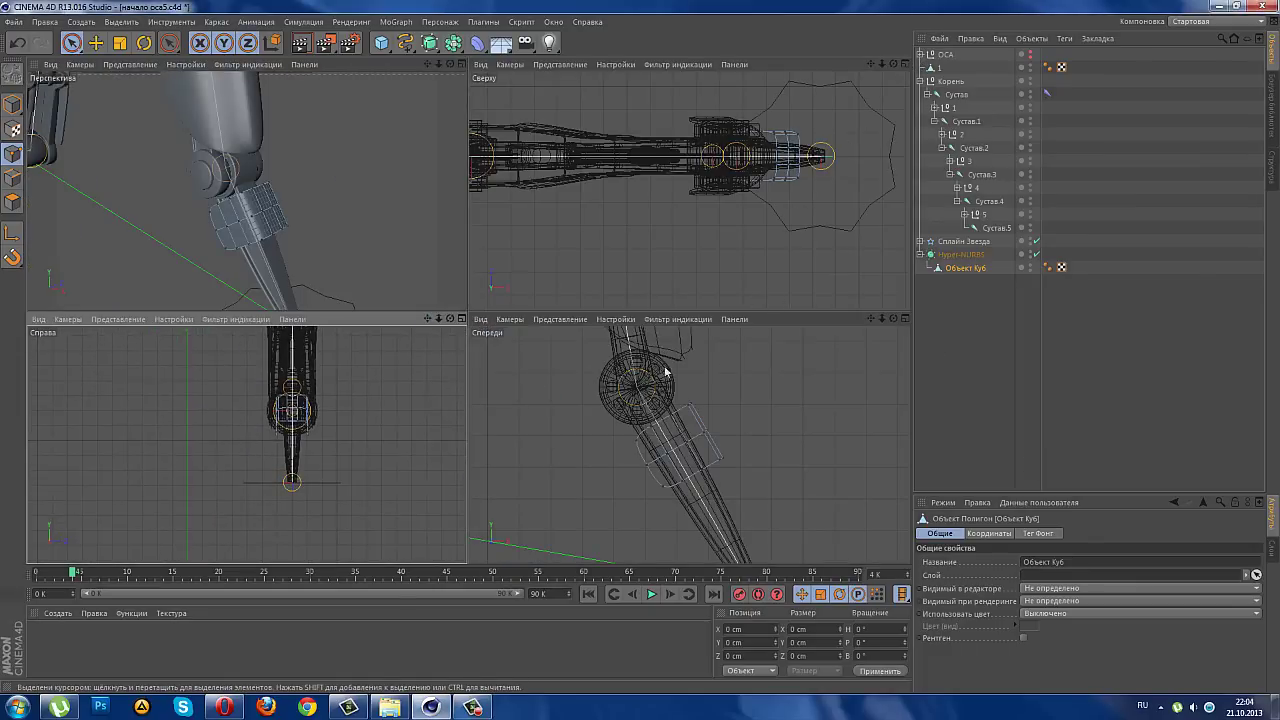
click(1029, 80)
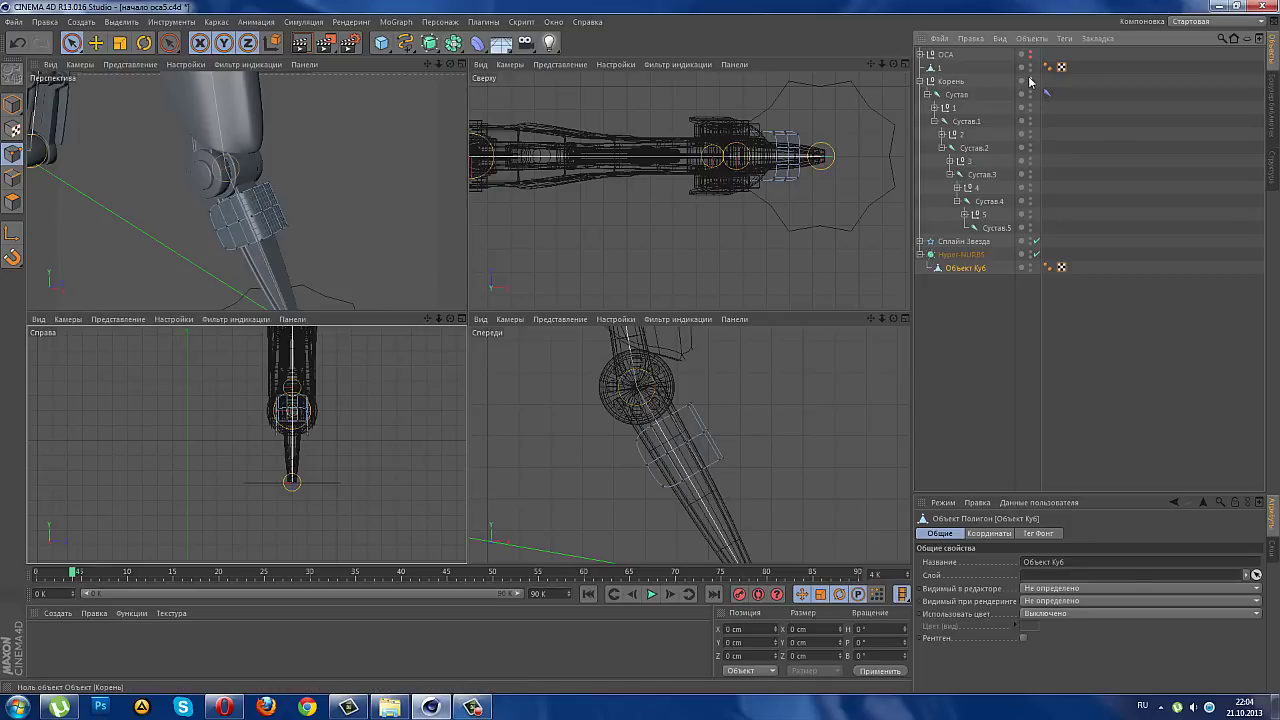
click(1031, 203)
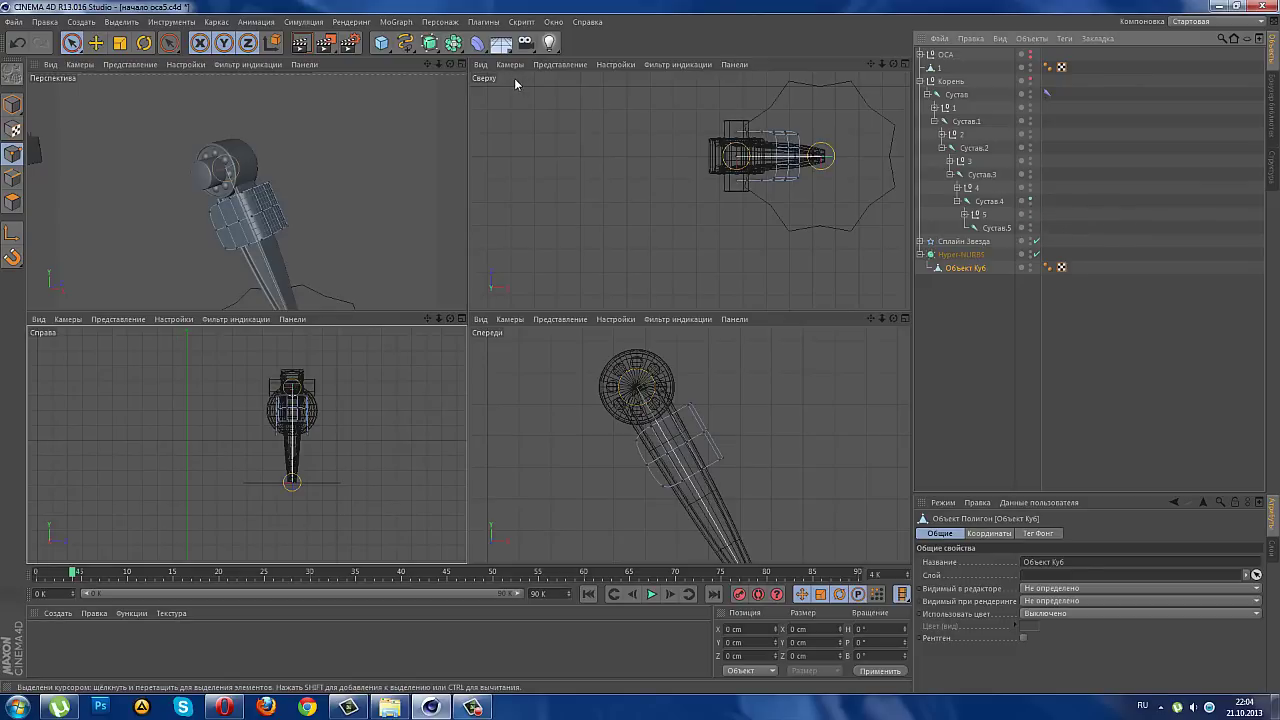
scroll(756, 464, up, 2)
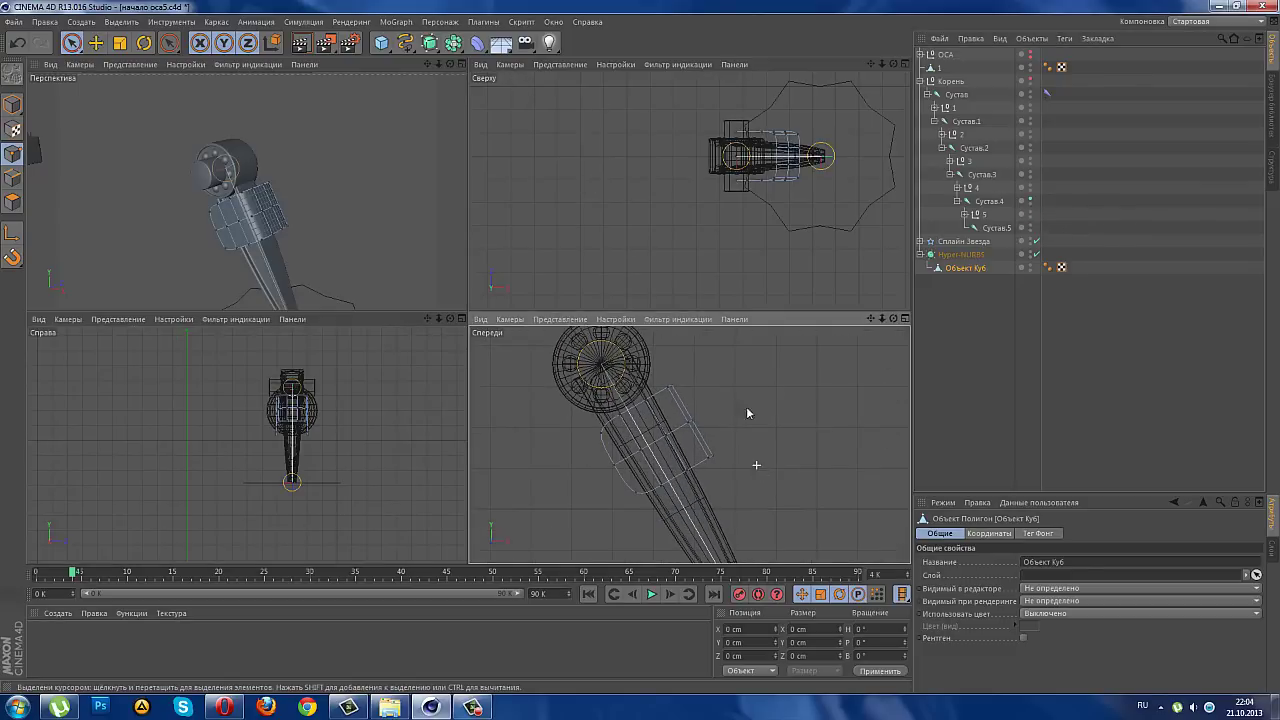
click(905, 318)
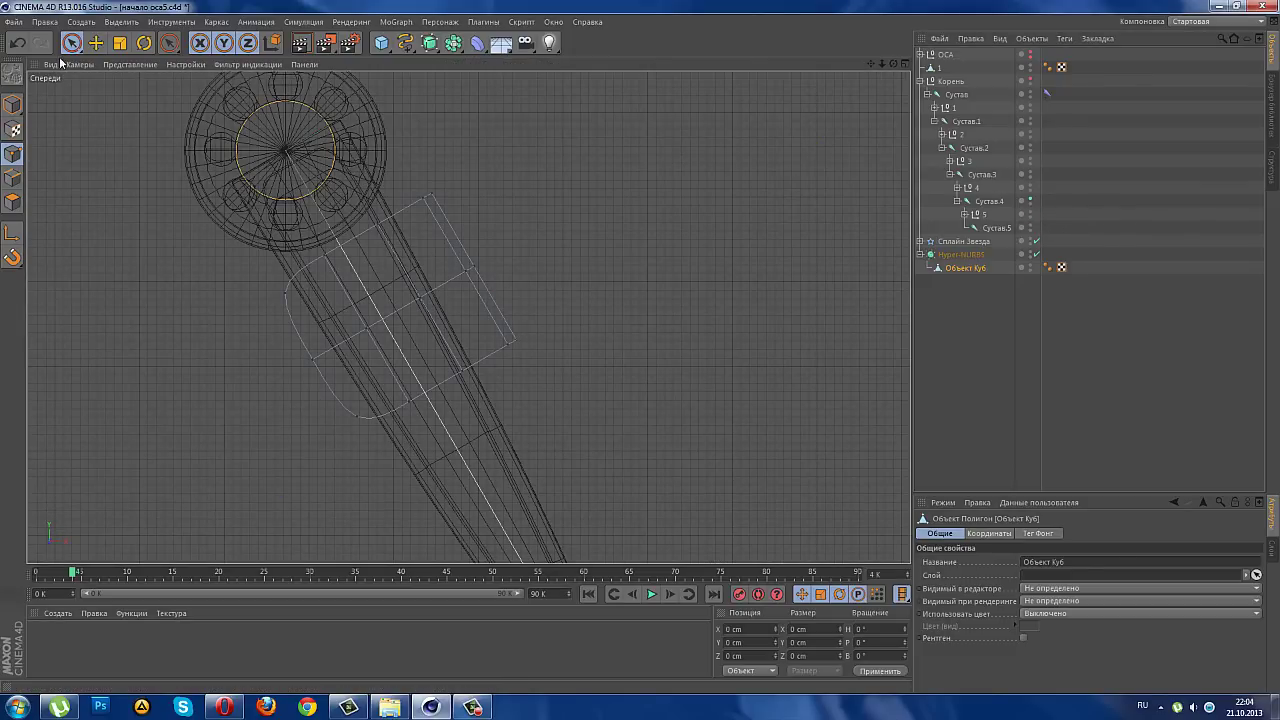
- Slide the smoothed plate up the lower leg against the knee joint, then enter Points mode with Live Selection
click(12, 104)
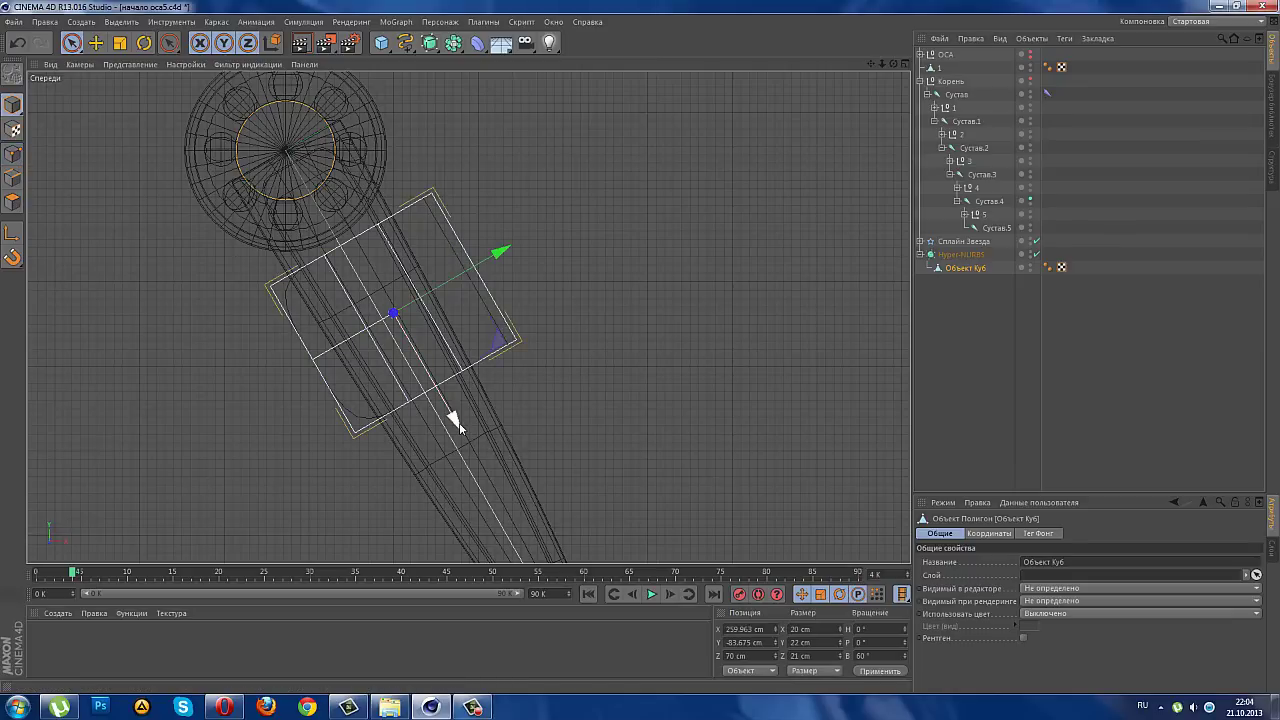
drag(456, 422, 423, 371)
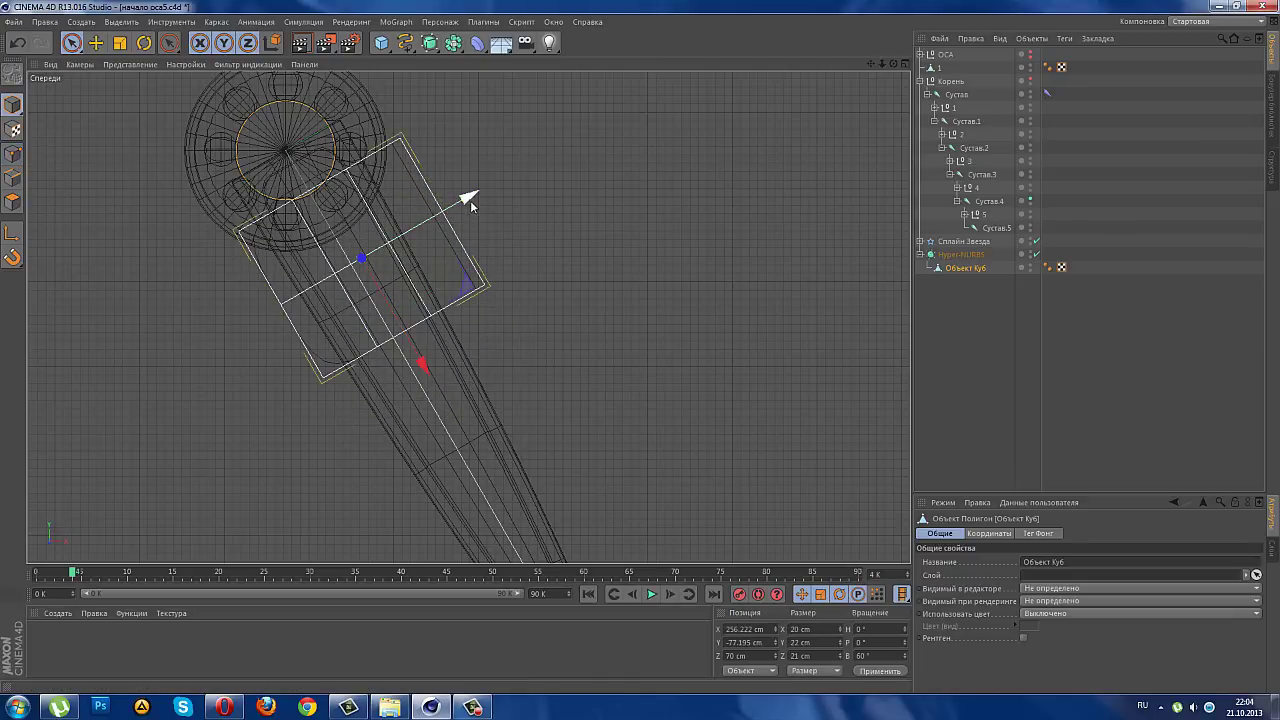
drag(466, 200, 457, 205)
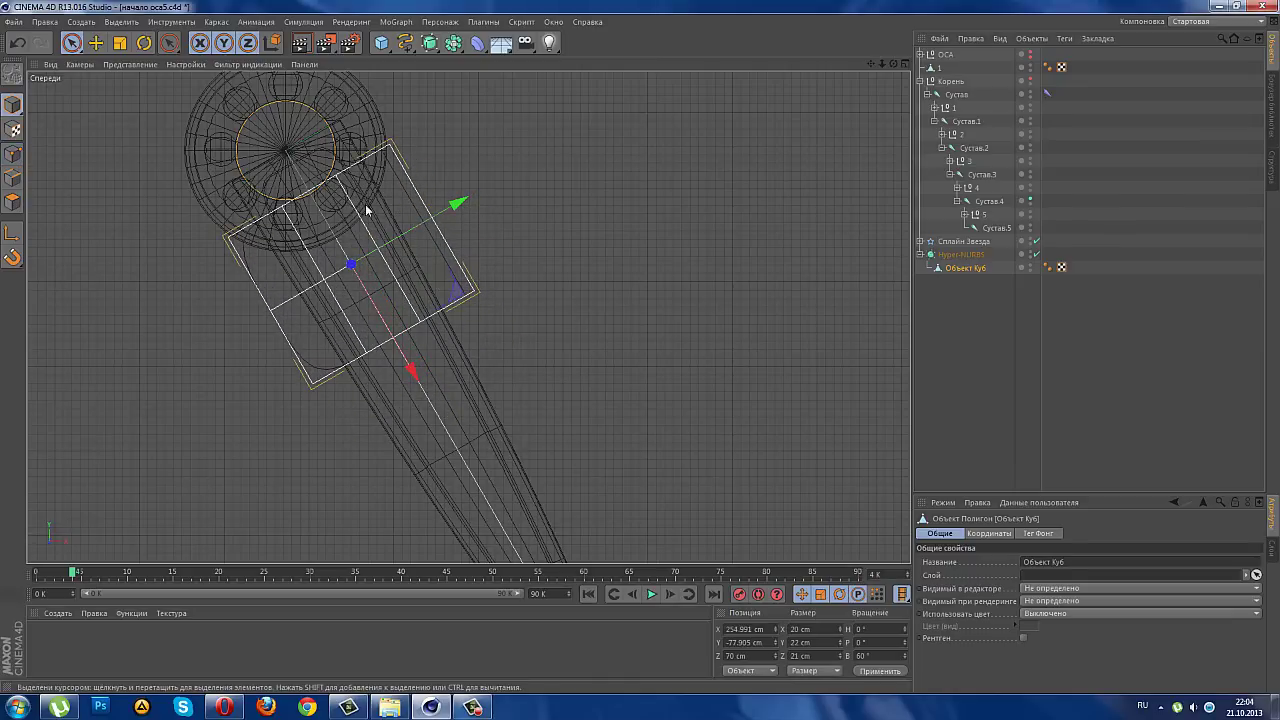
click(12, 155)
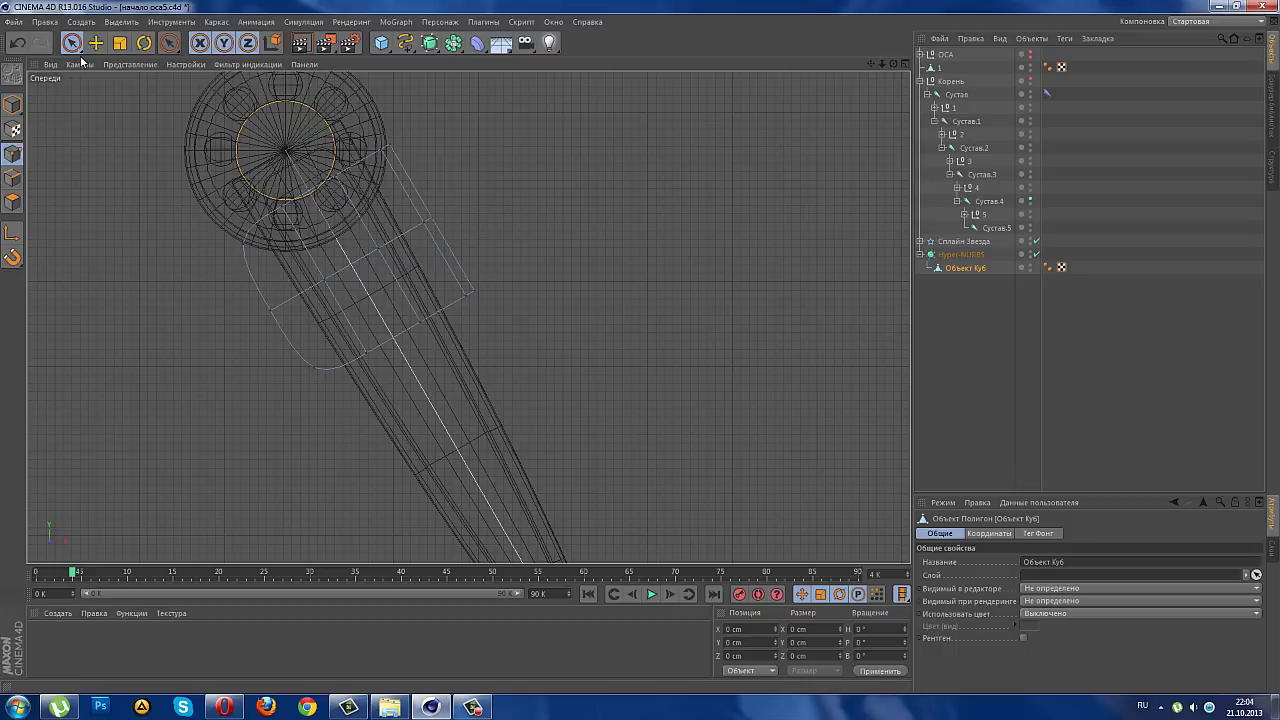
drag(72, 42, 88, 50)
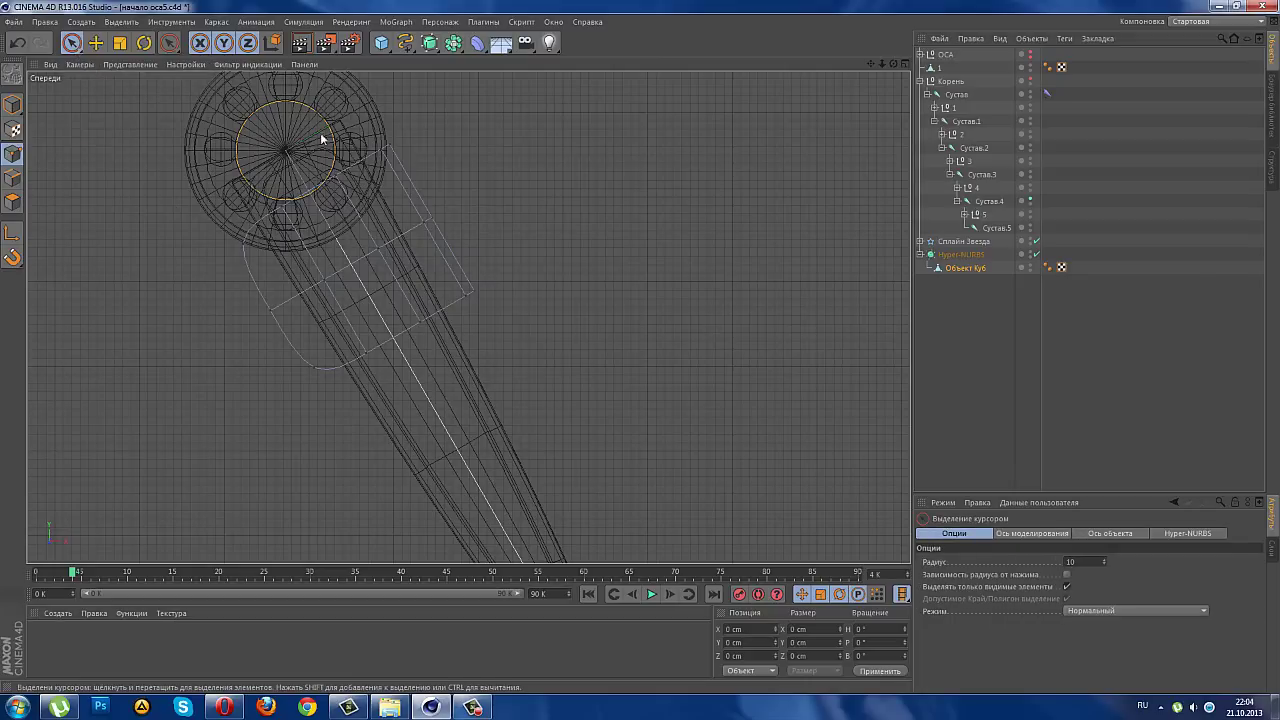
- Push the plate's corner point near the knee up and outward, and nudge the next point down
click(400, 153)
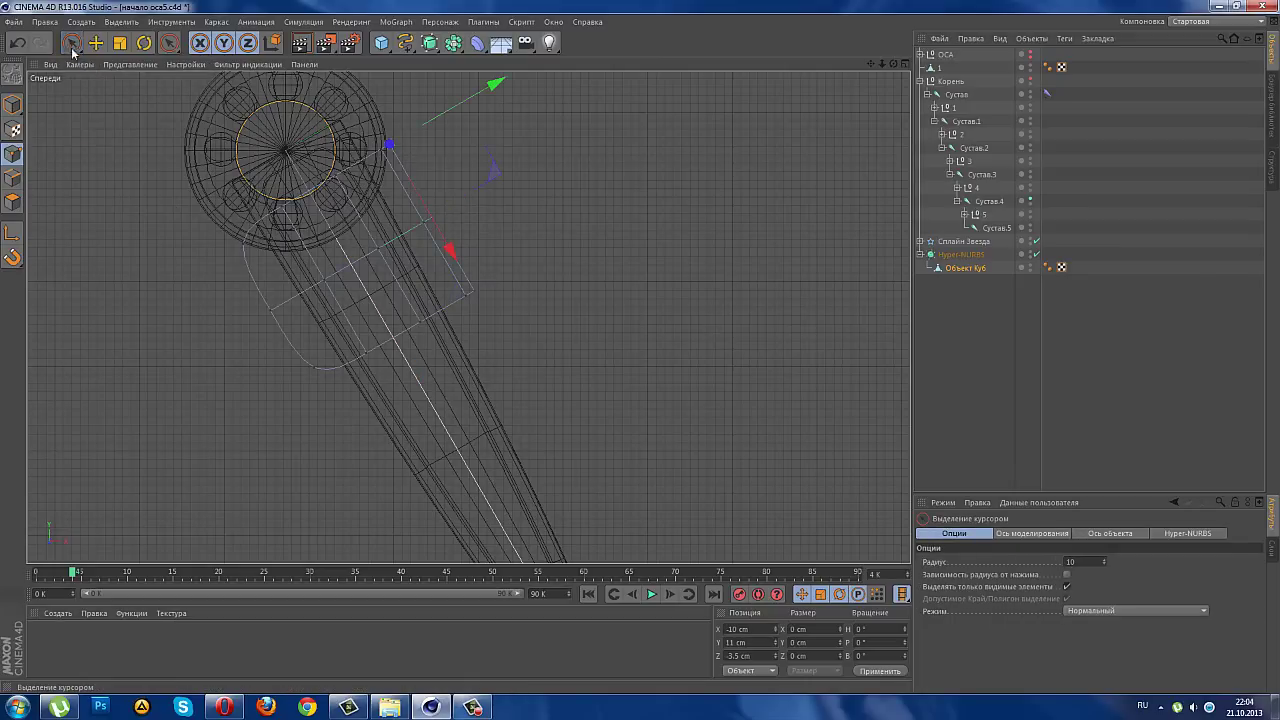
drag(72, 44, 100, 86)
click(300, 185)
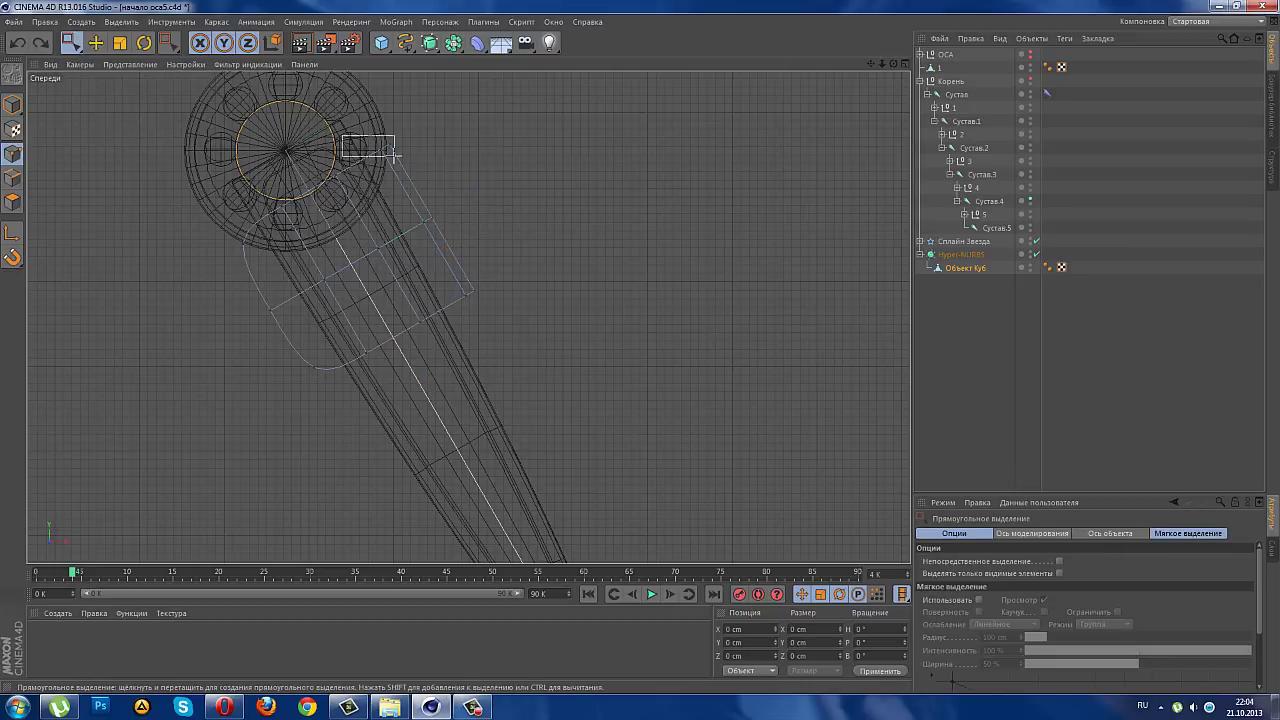
drag(395, 155, 416, 166)
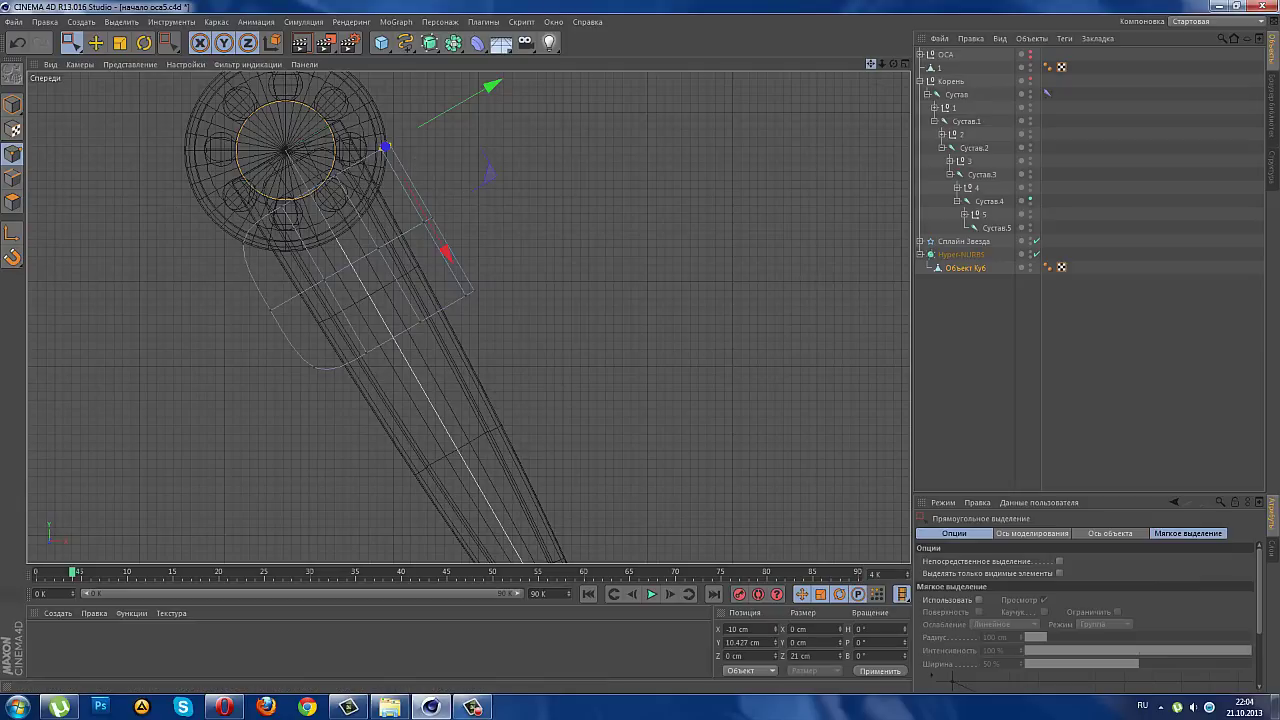
drag(871, 64, 871, 71)
drag(540, 340, 521, 306)
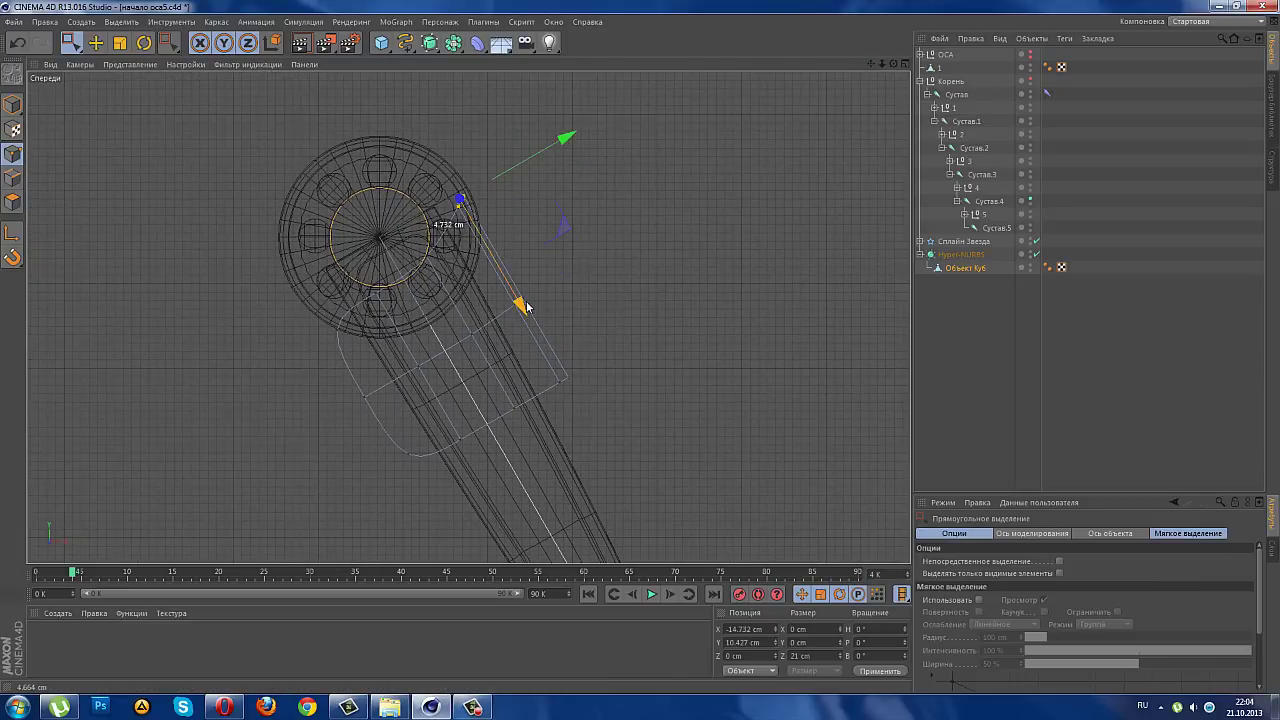
drag(577, 149, 591, 138)
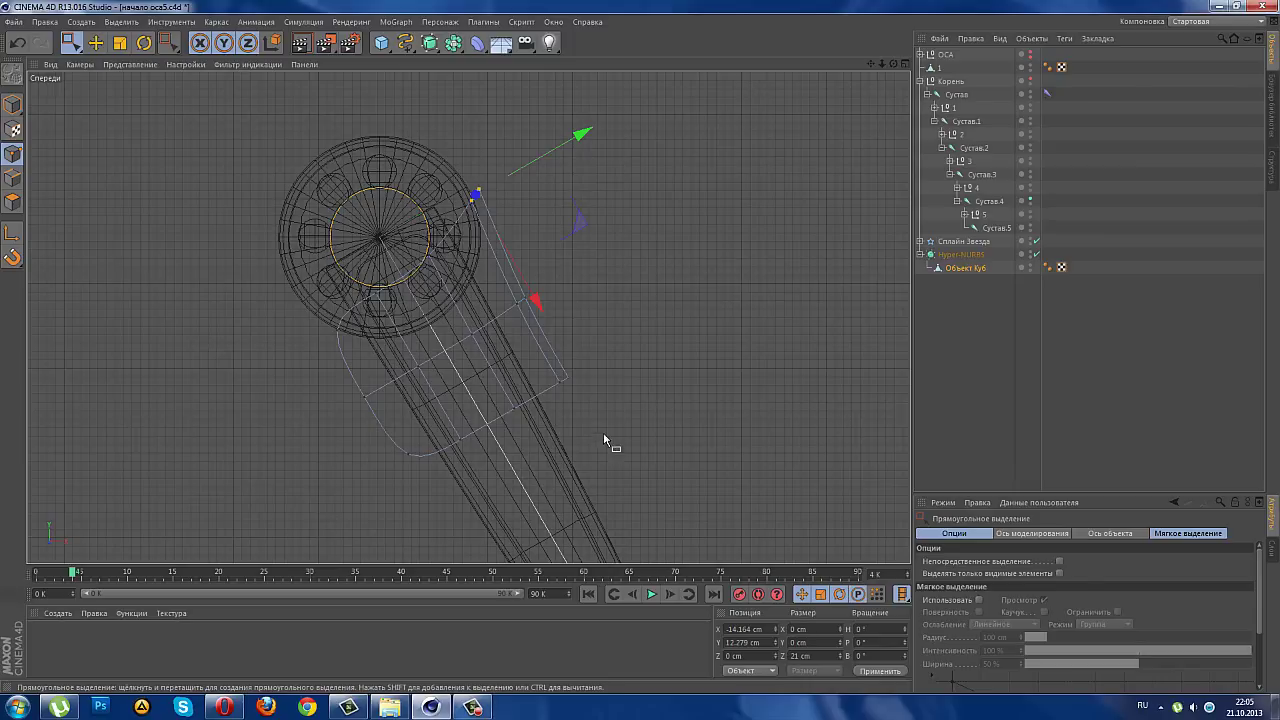
drag(614, 424, 568, 366)
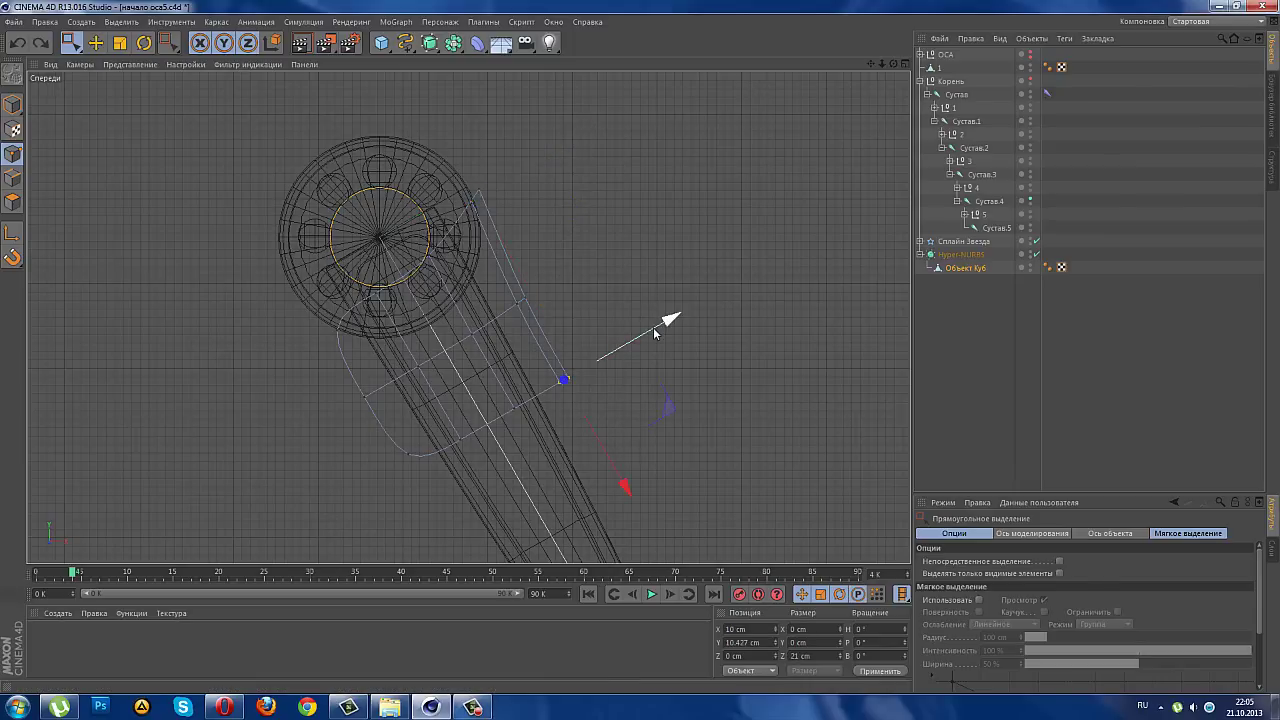
drag(652, 334, 644, 344)
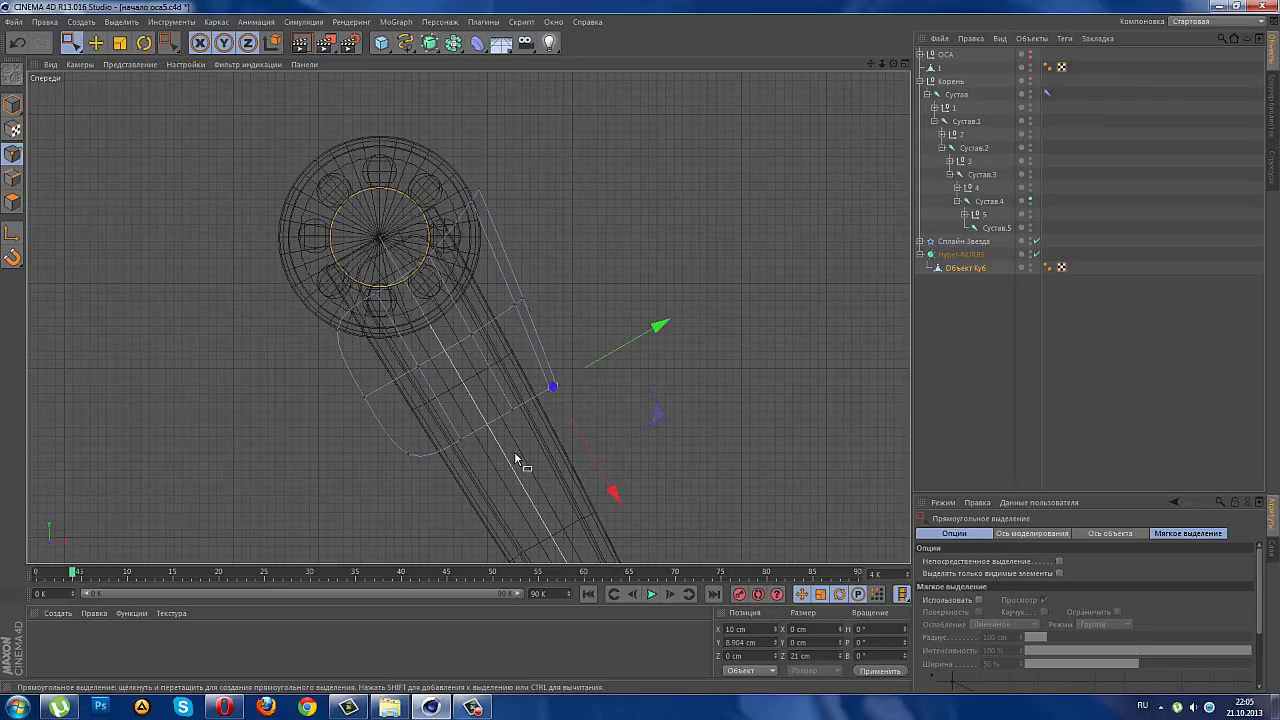
- Shift the hub and lower-end points to bow the plate's lower edge into a rounded arc
drag(352, 215, 458, 324)
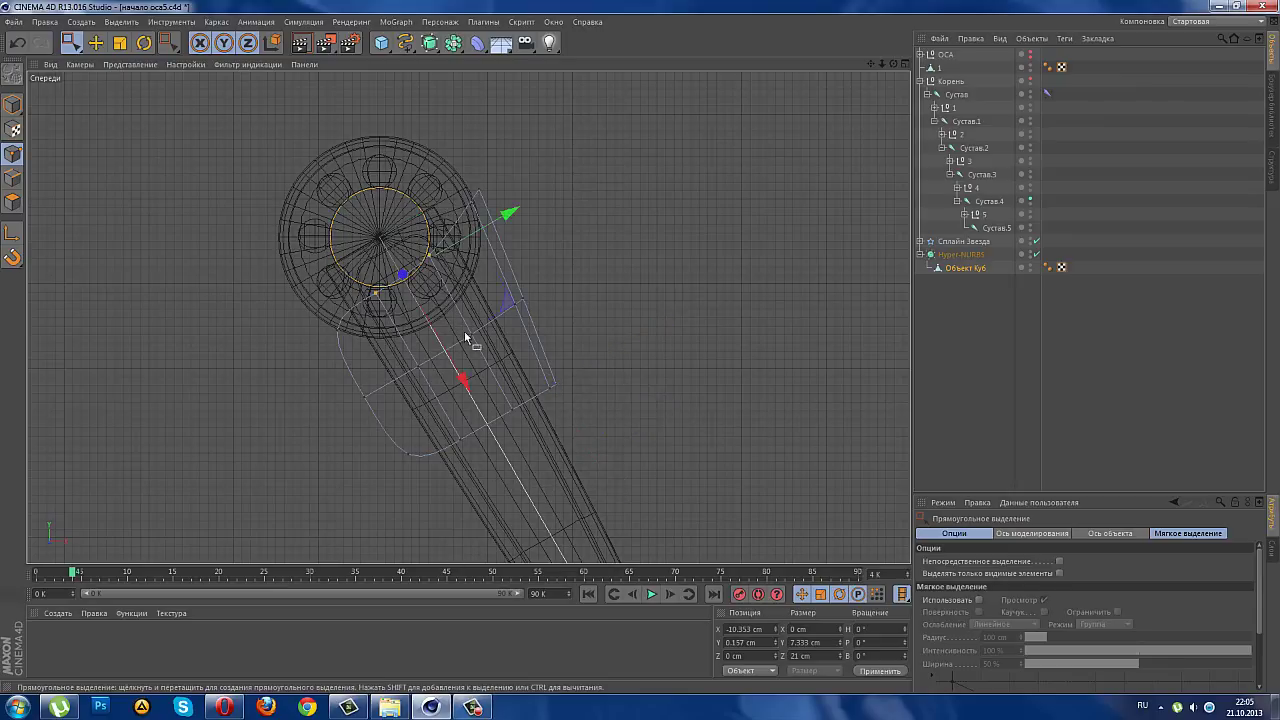
drag(460, 380, 466, 387)
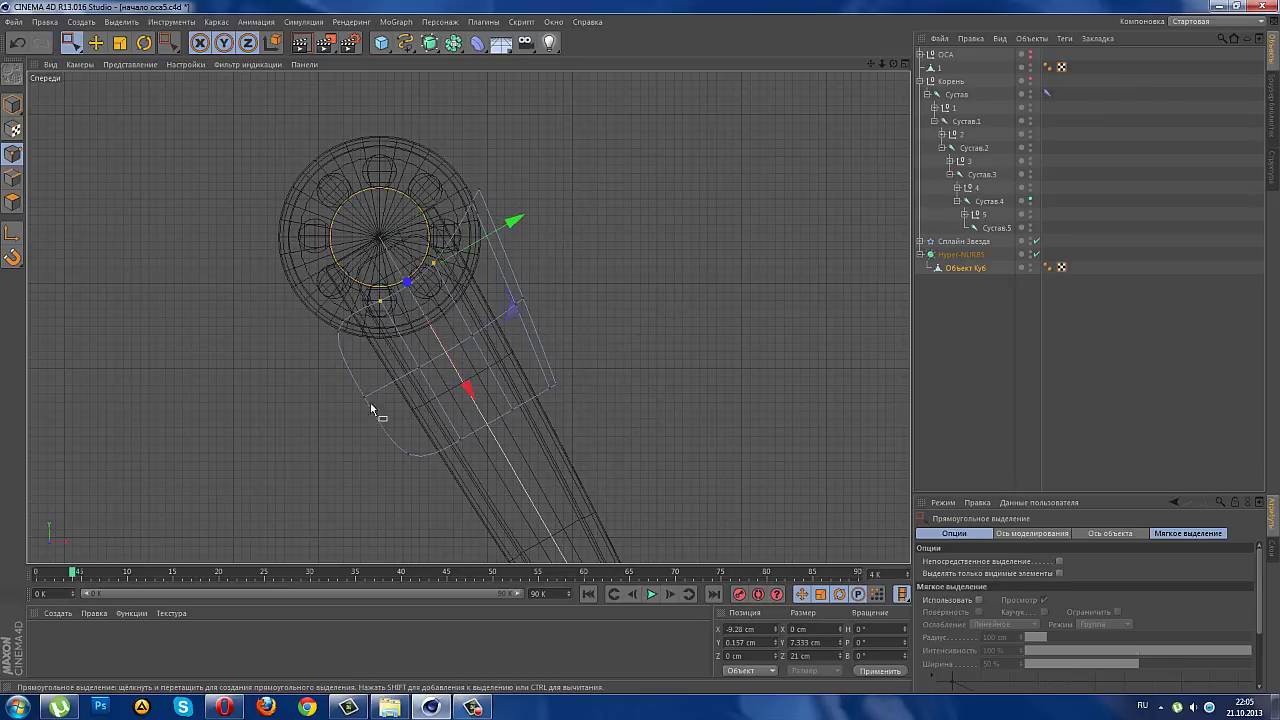
drag(347, 374, 420, 470)
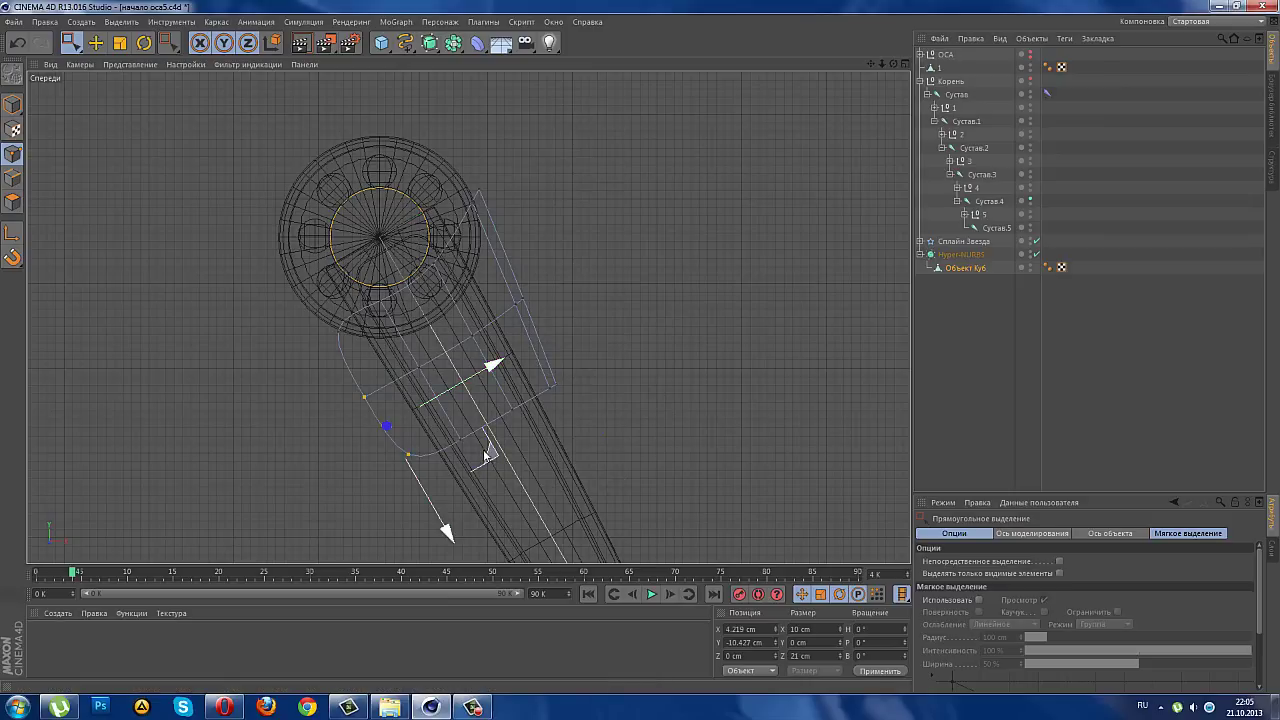
drag(497, 457, 508, 461)
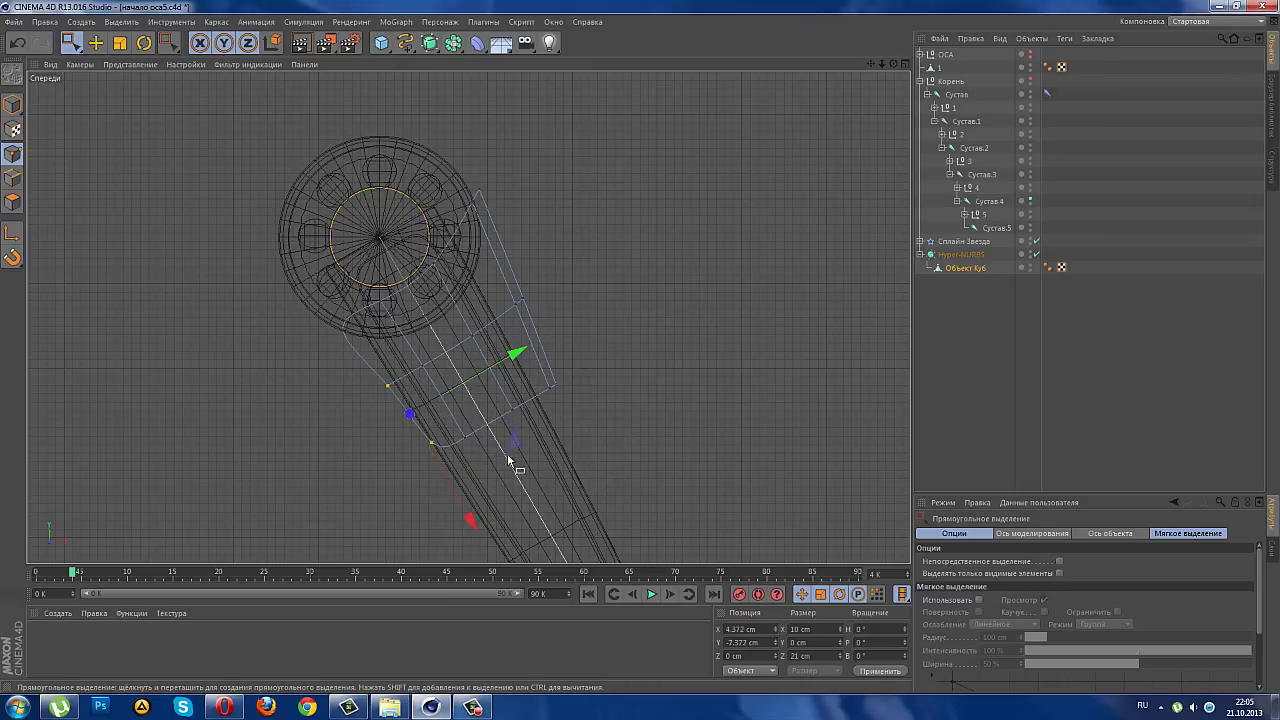
drag(442, 443, 414, 429)
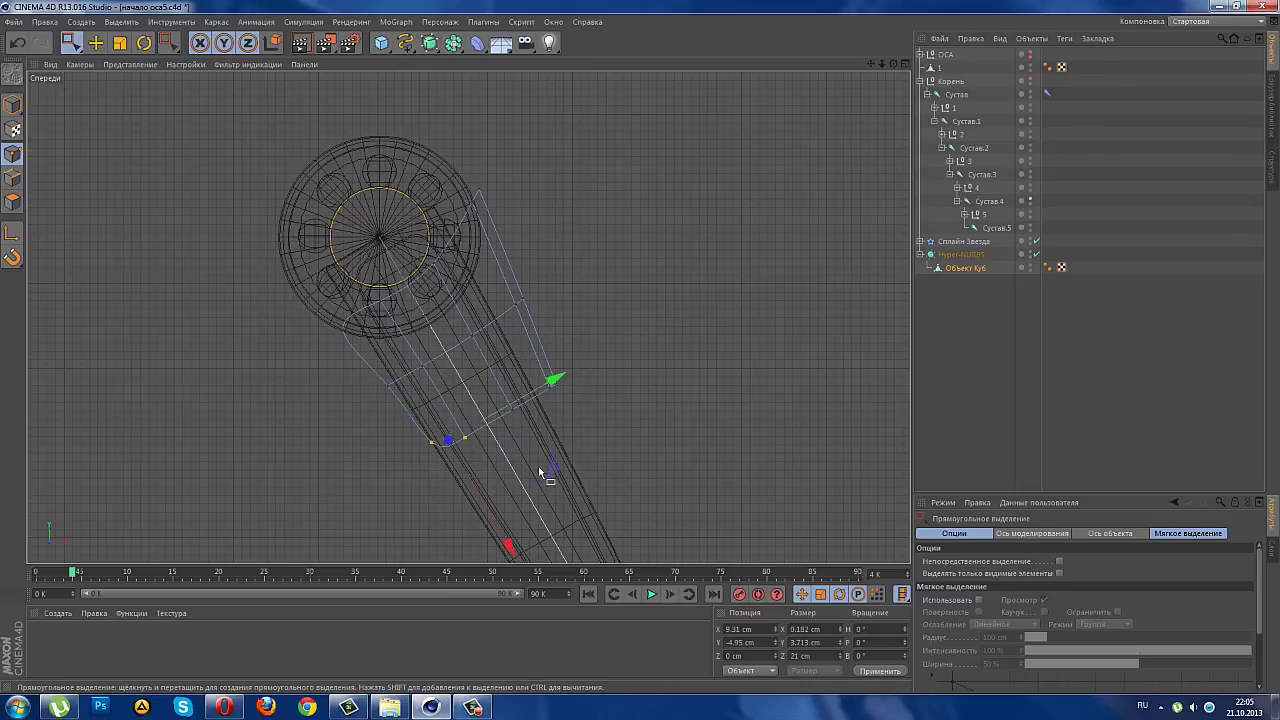
drag(557, 474, 559, 461)
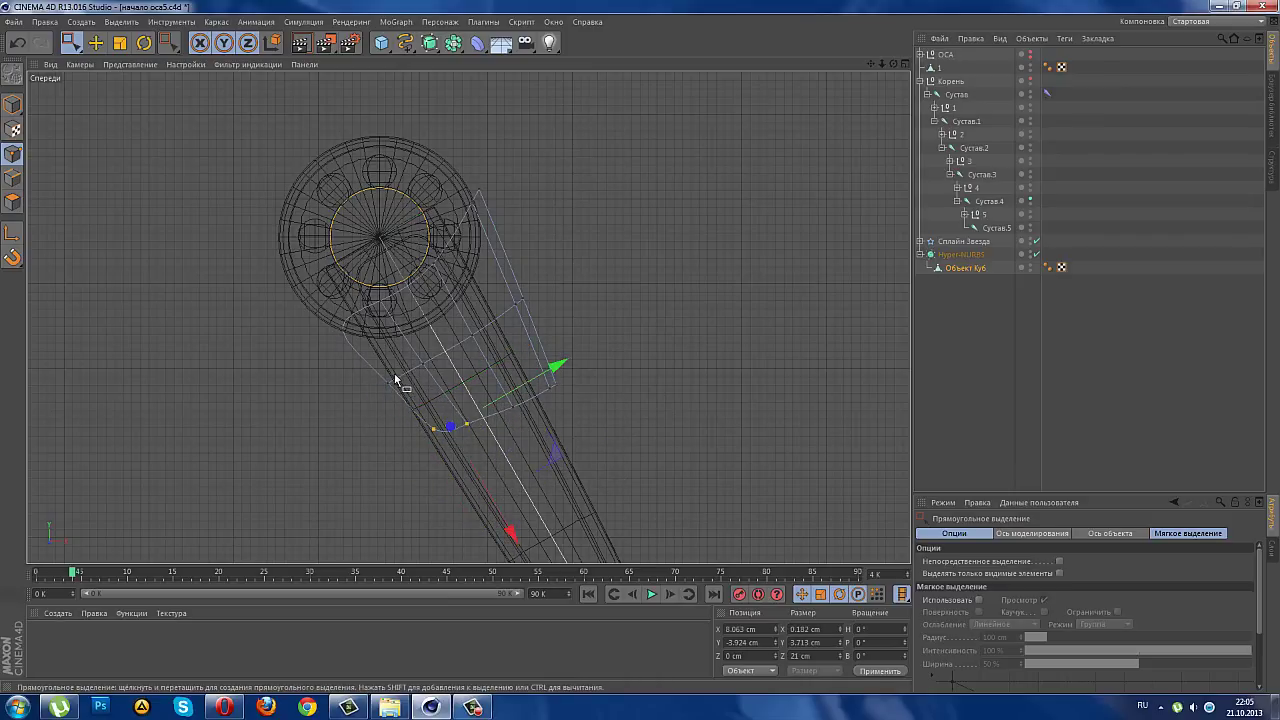
drag(364, 410, 365, 408)
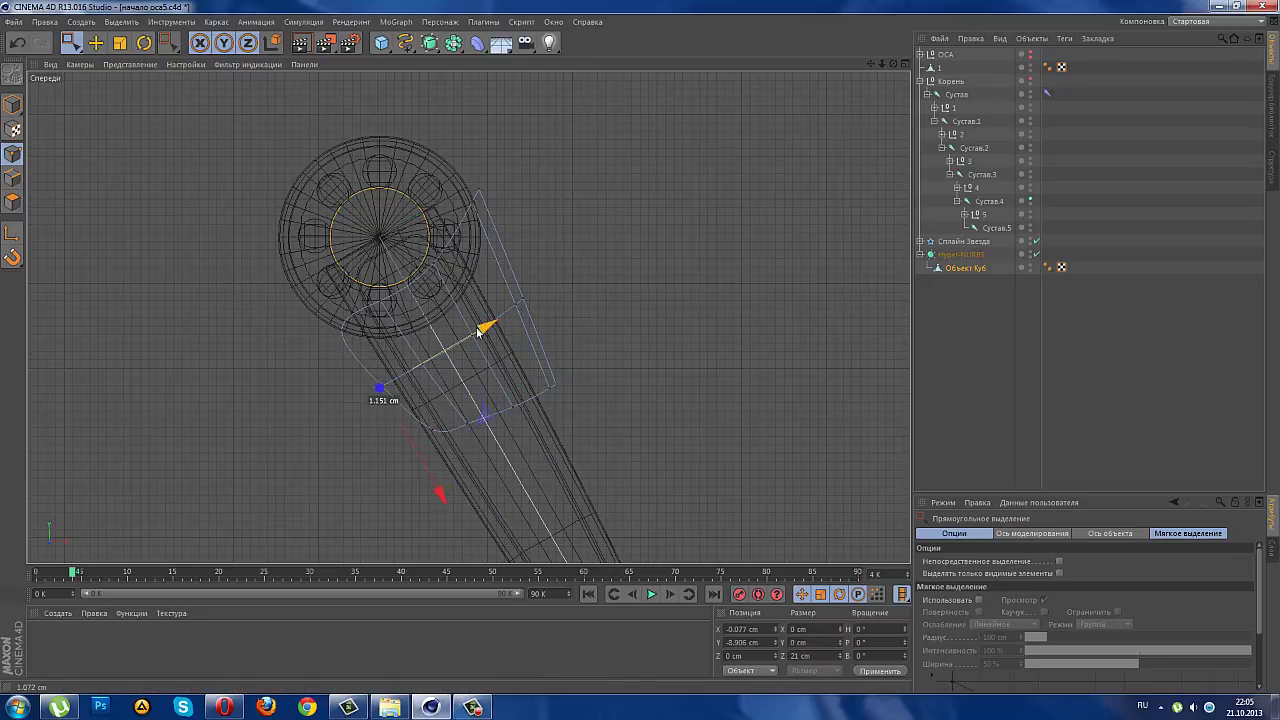
drag(482, 430, 490, 392)
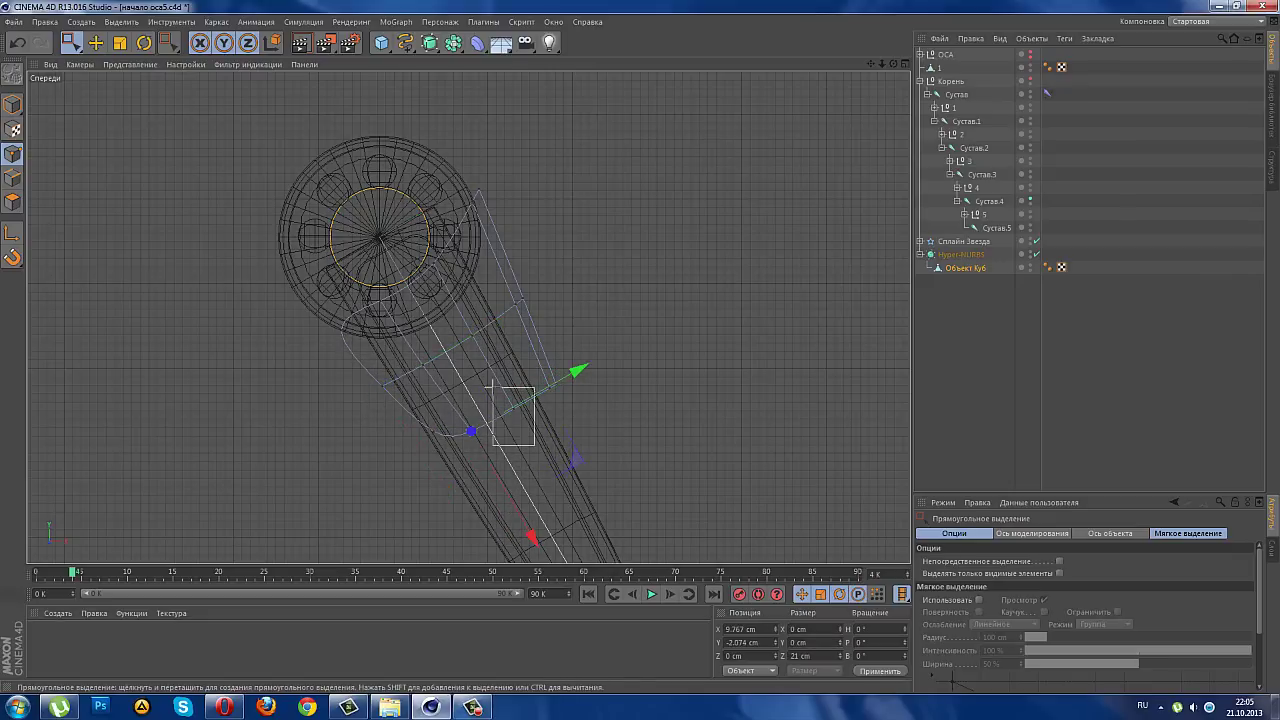
drag(571, 514, 563, 492)
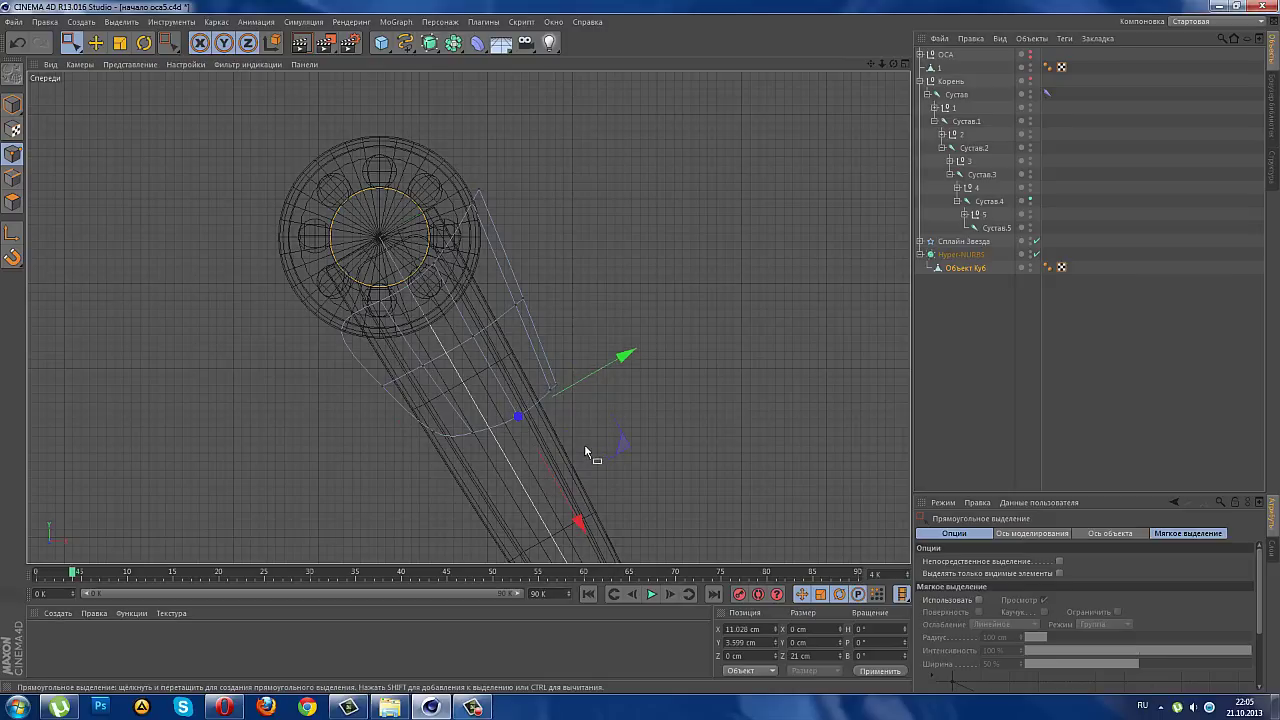
drag(591, 449, 540, 366)
click(964, 342)
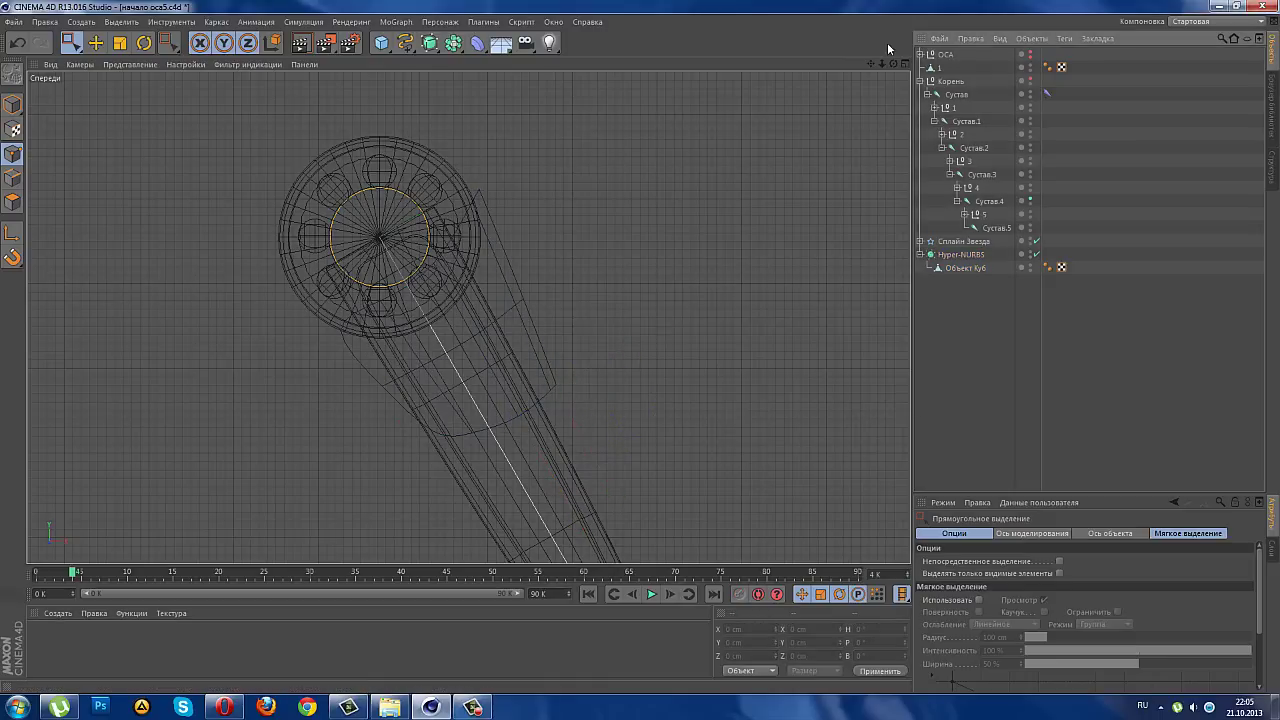
click(896, 63)
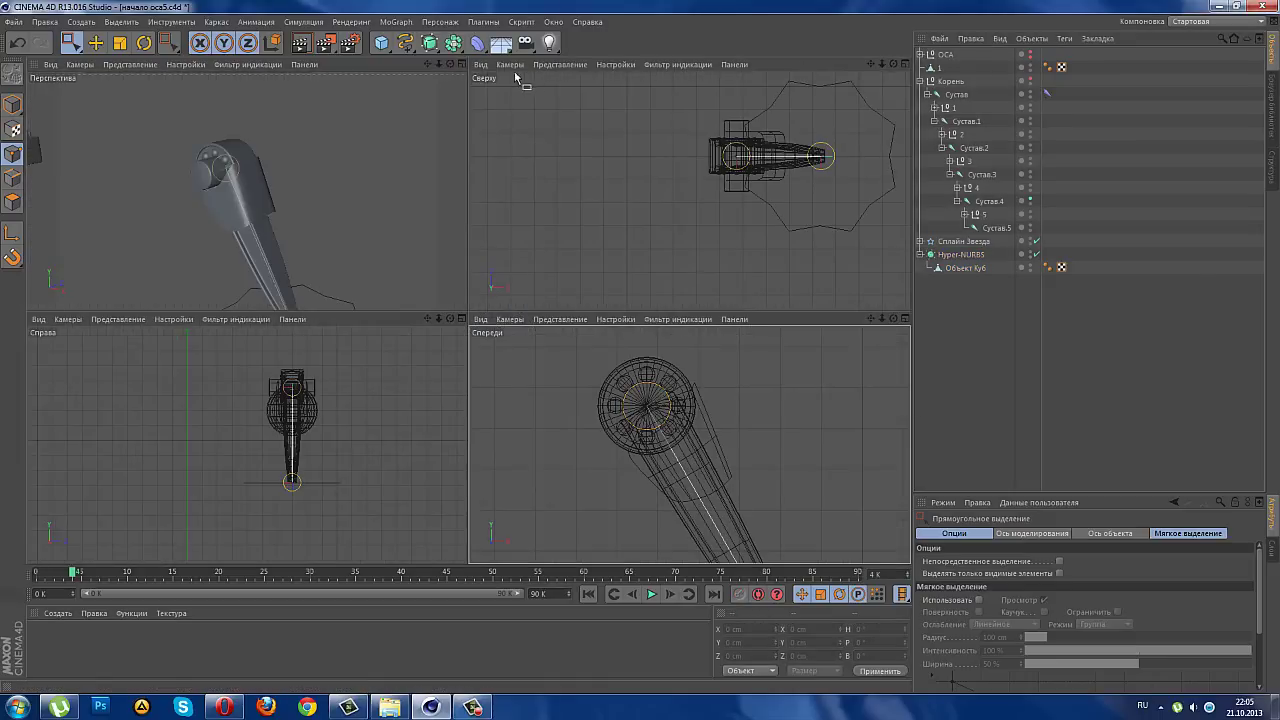
- Inspect the plate around the leg in Perspective and select the Объект Куб object
click(460, 64)
mouse_move(598, 424)
alt+mouse_down()
mouse_move(640, 423)
mouse_move(495, 429)
mouse_move(671, 419)
mouse_move(757, 321)
mouse_move(814, 305)
mouse_move(771, 380)
mouse_move(768, 417)
mouse_move(757, 363)
mouse_move(902, 302)
mouse_move(677, 329)
mouse_move(690, 343)
mouse_move(522, 470)
mouse_move(428, 445)
alt+mouse_up()
click(965, 268)
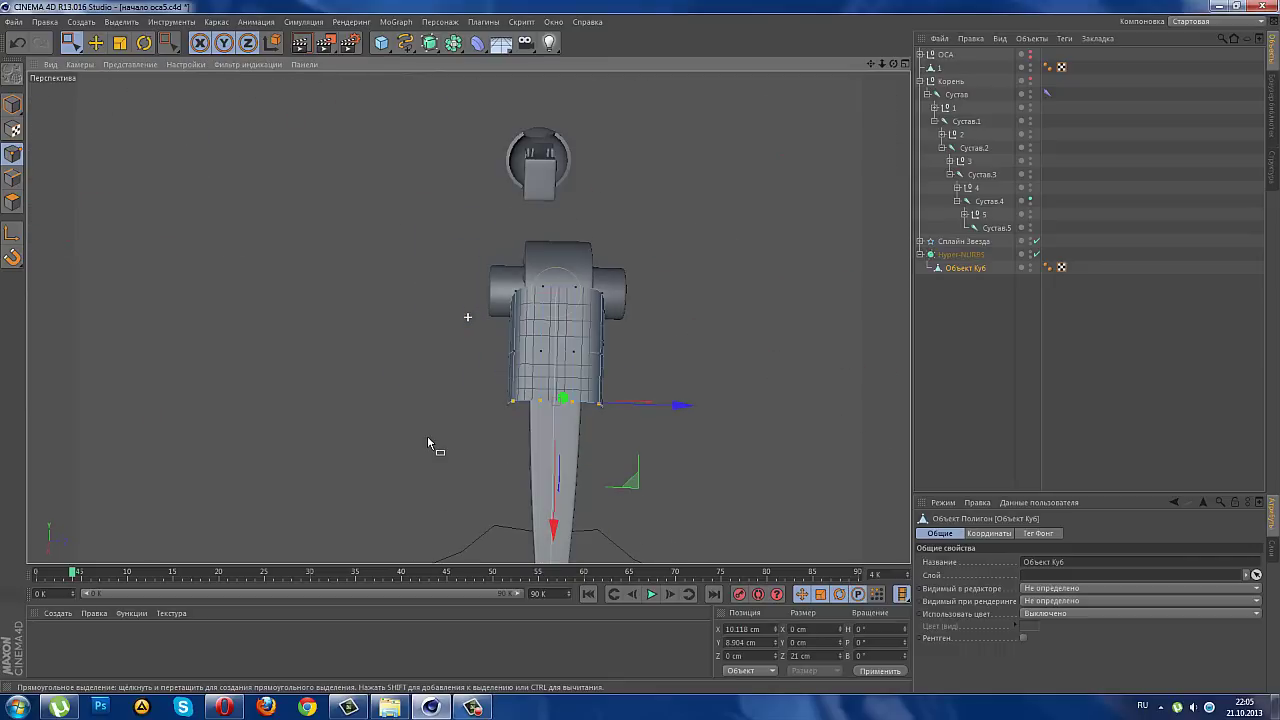
click(905, 63)
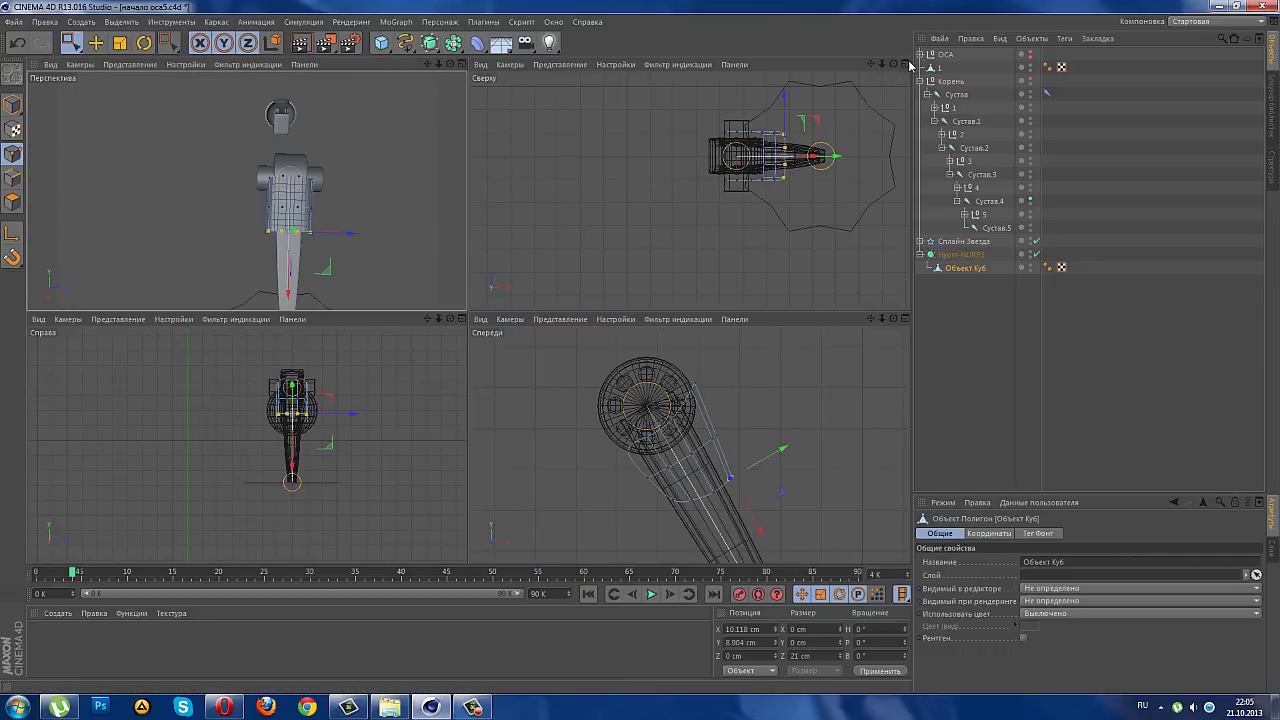
click(905, 64)
scroll(675, 175, up, 2)
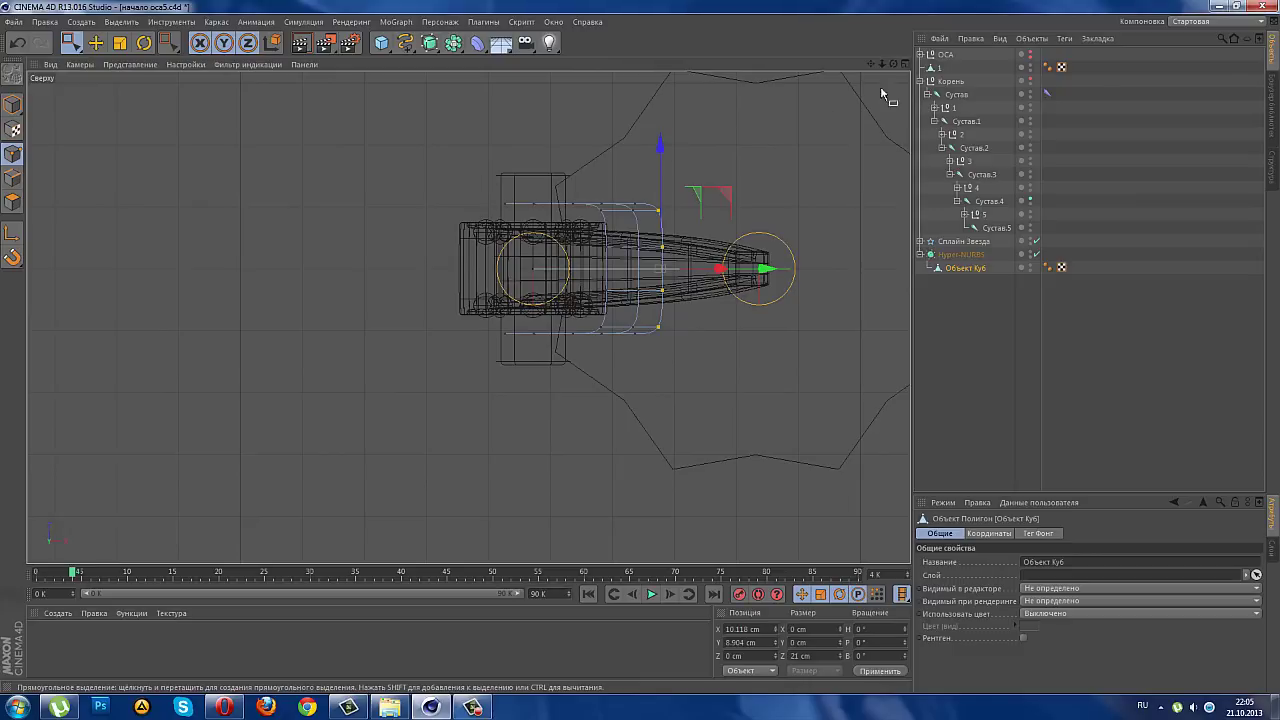
click(905, 64)
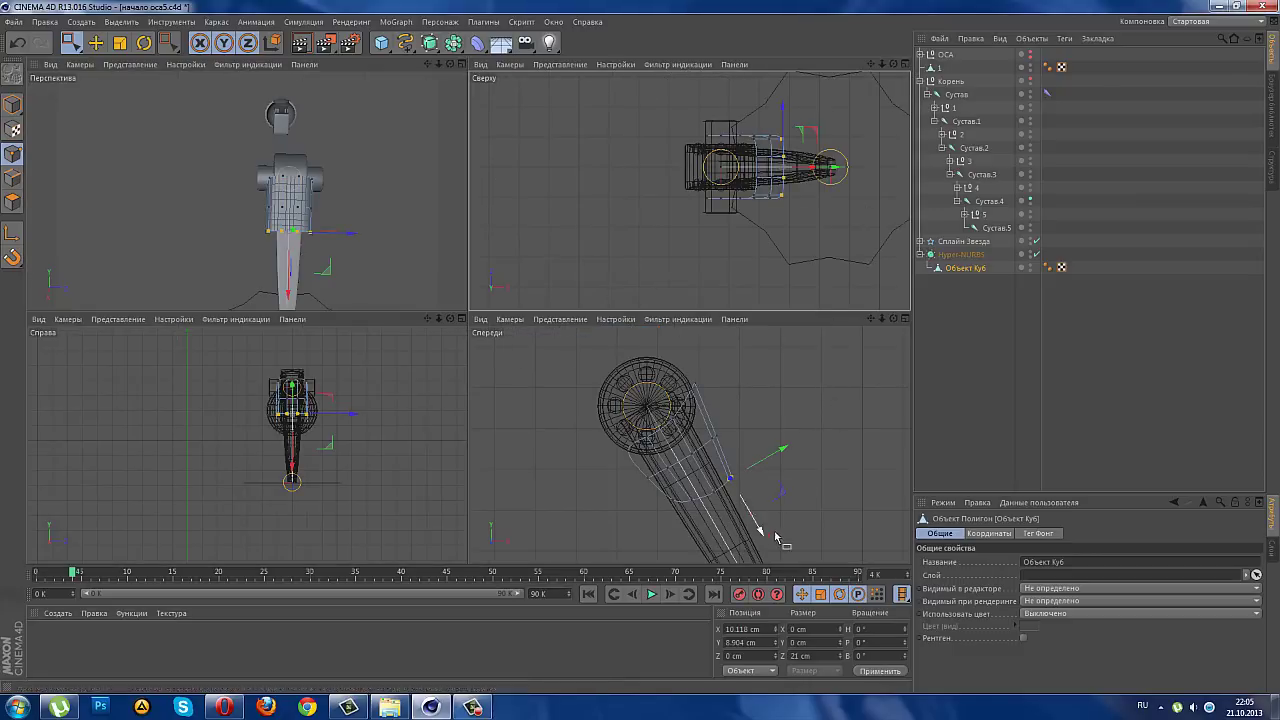
- Box-select a row of the plate's points across the leg in the Front view
drag(810, 557, 676, 418)
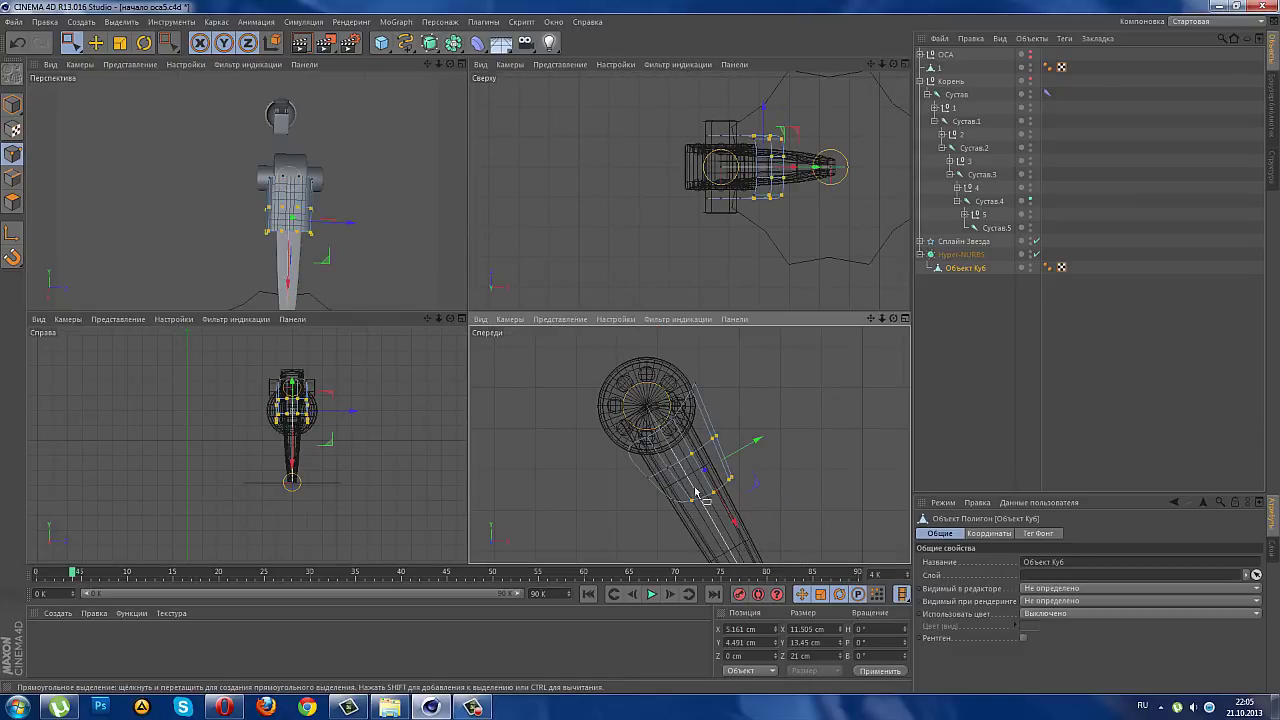
drag(735, 545, 634, 450)
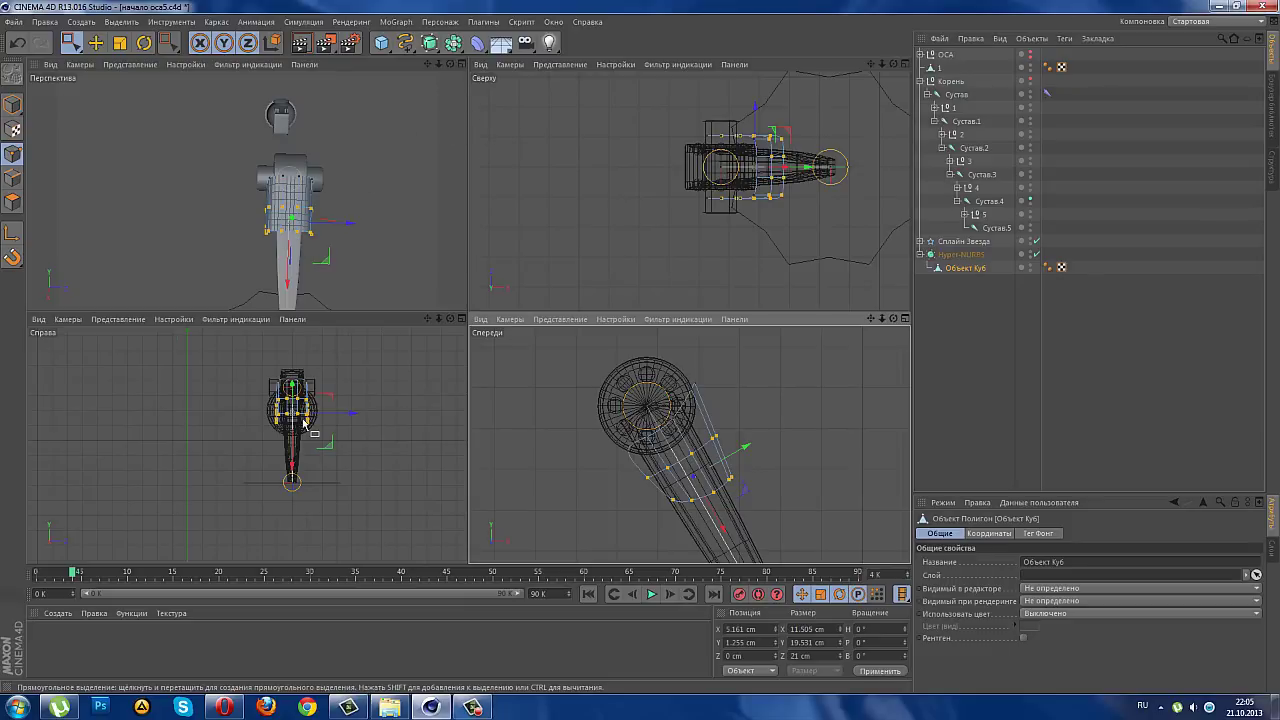
scroll(305, 425, up, 2)
scroll(297, 378, up, 1)
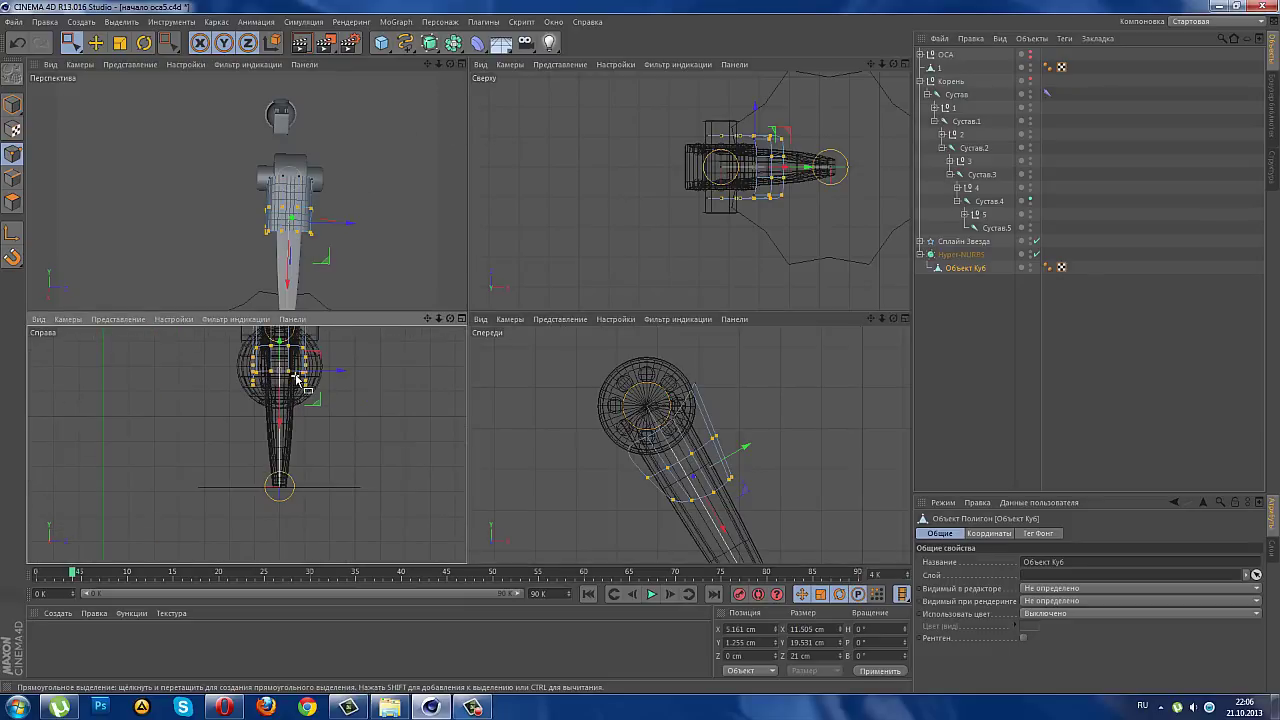
- In the Right view, scale the plate's selected lower points along Z to about 83%
click(461, 319)
drag(871, 65, 871, 175)
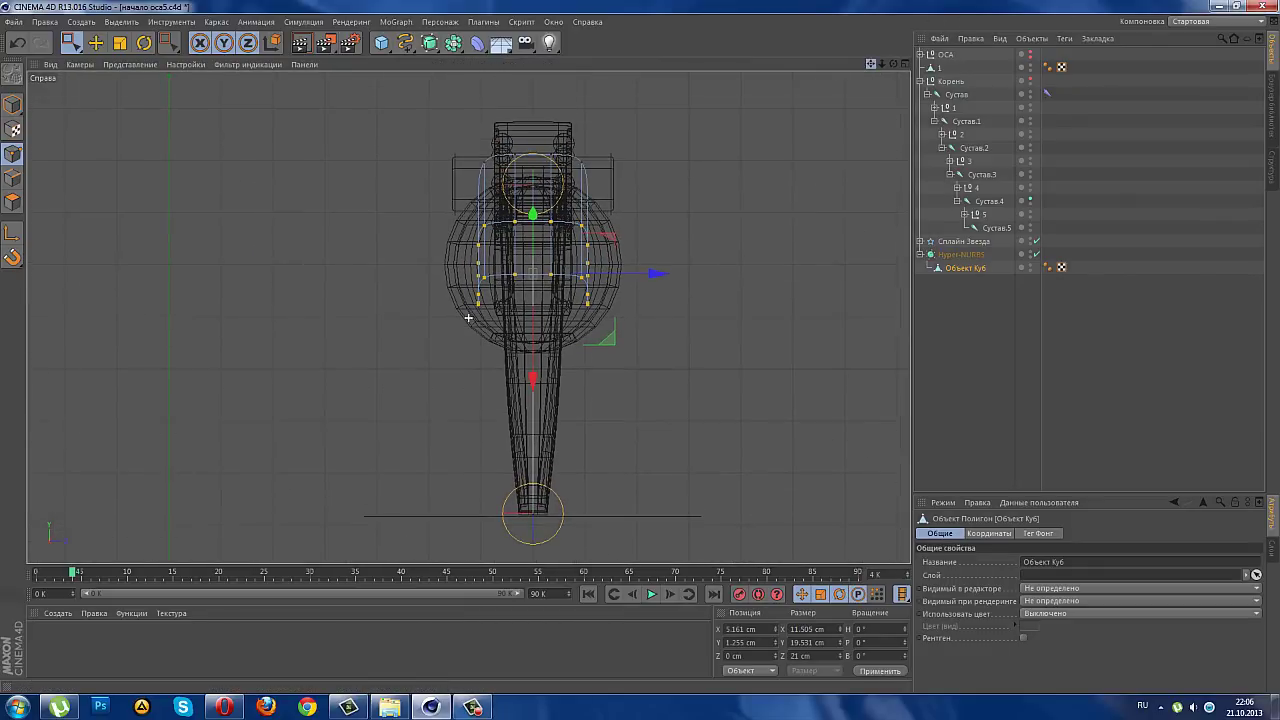
mouse_move(559, 306)
mouse_down()
mouse_move(498, 202)
mouse_move(493, 219)
mouse_up()
click(120, 42)
scroll(443, 143, up, 3)
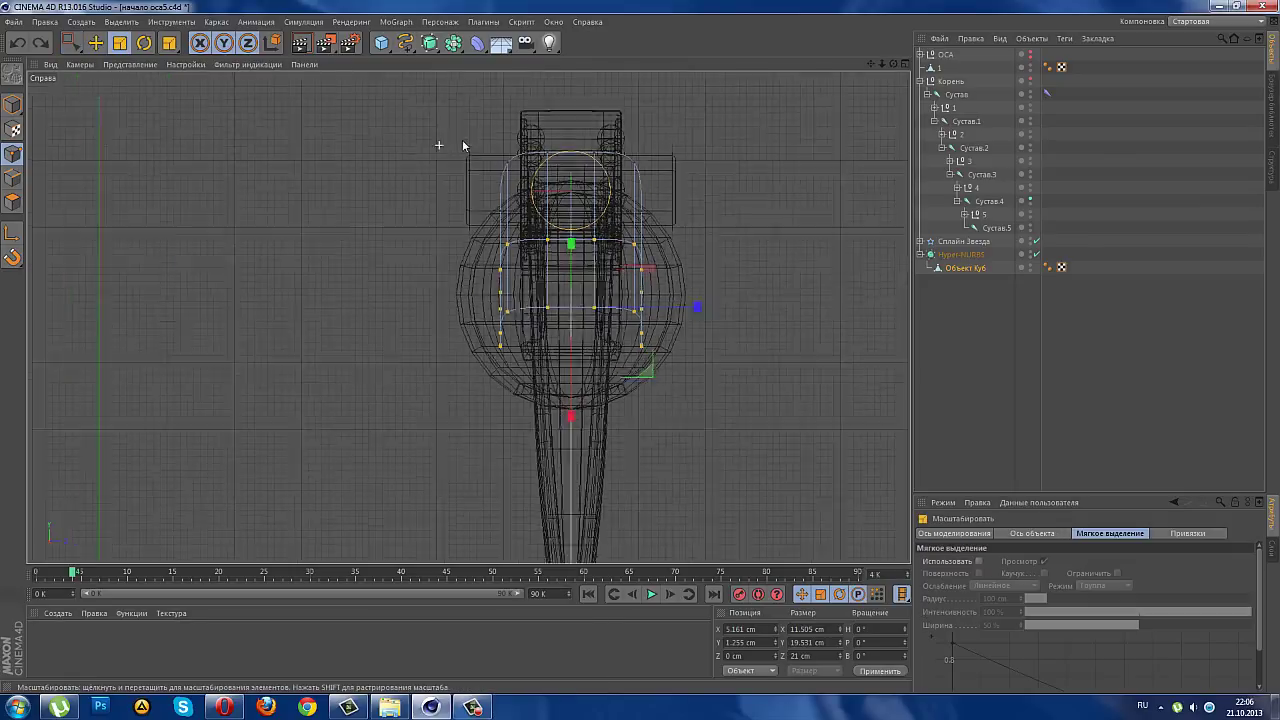
scroll(600, 230, up, 1)
drag(708, 320, 690, 326)
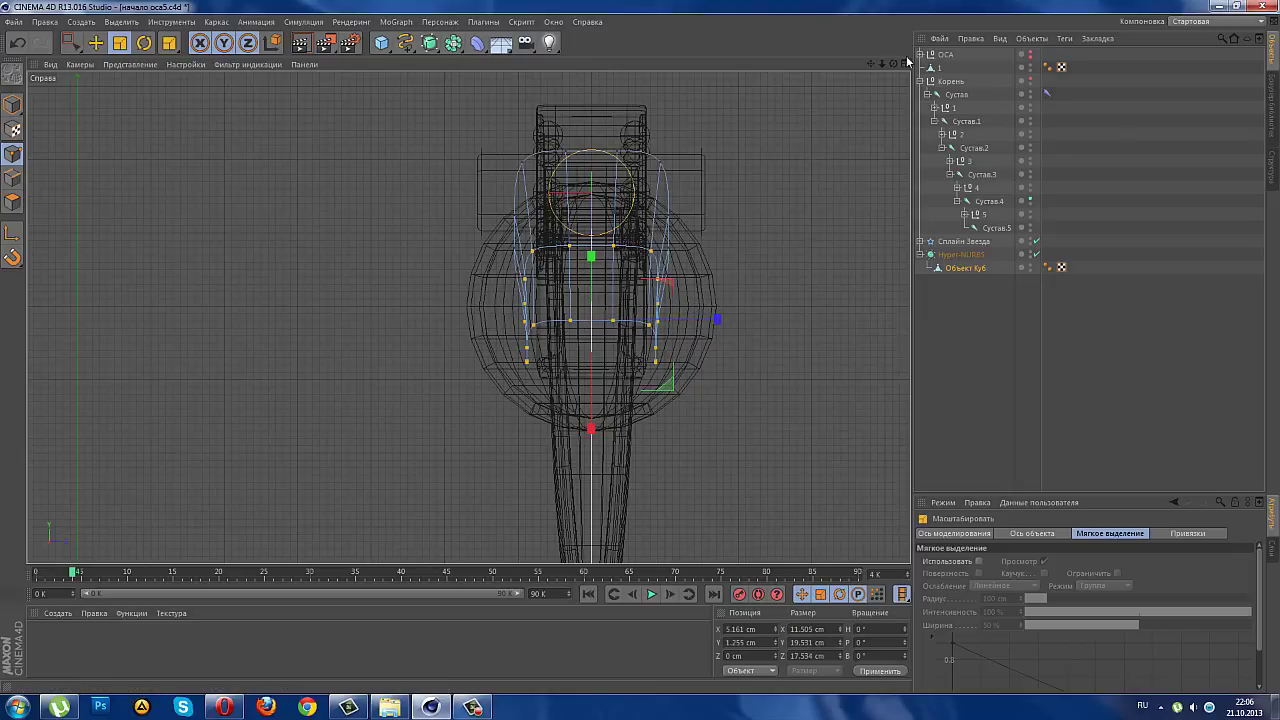
middle_click(801, 397)
- Reselect the plate's lower row of points and scale them along Z to about 87%
scroll(710, 470, up, 1)
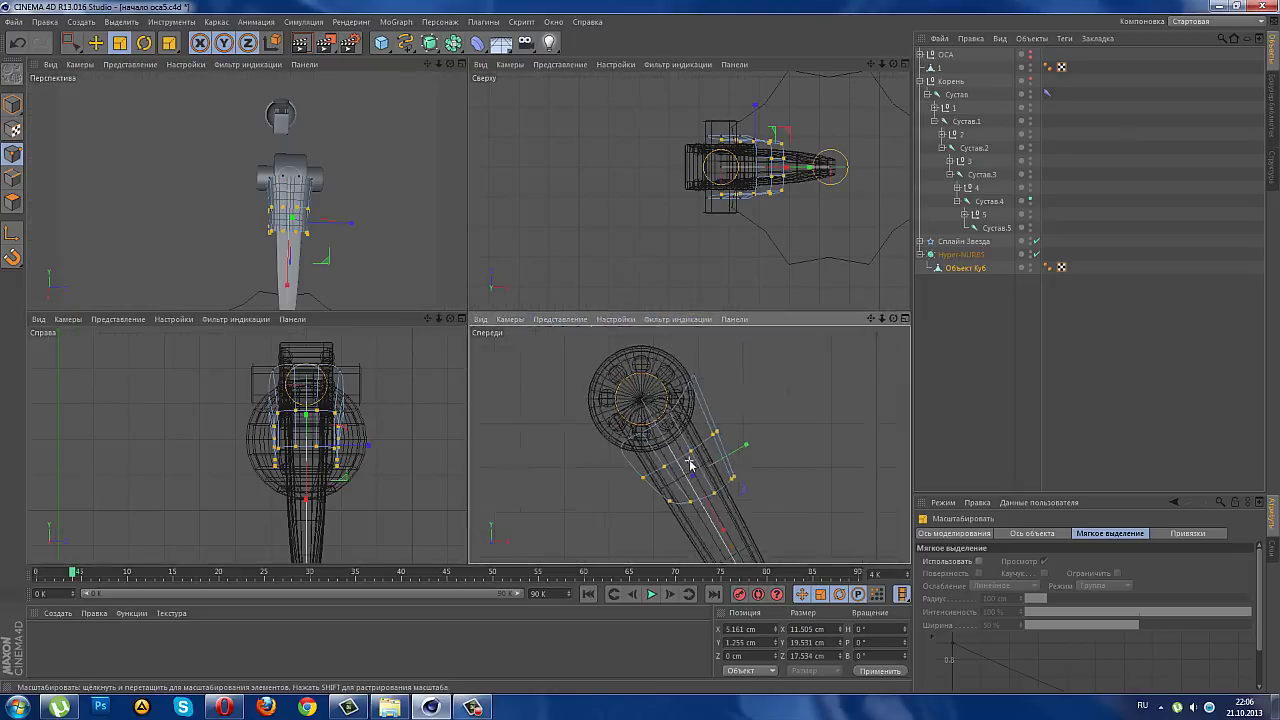
scroll(710, 470, up, 1)
click(74, 46)
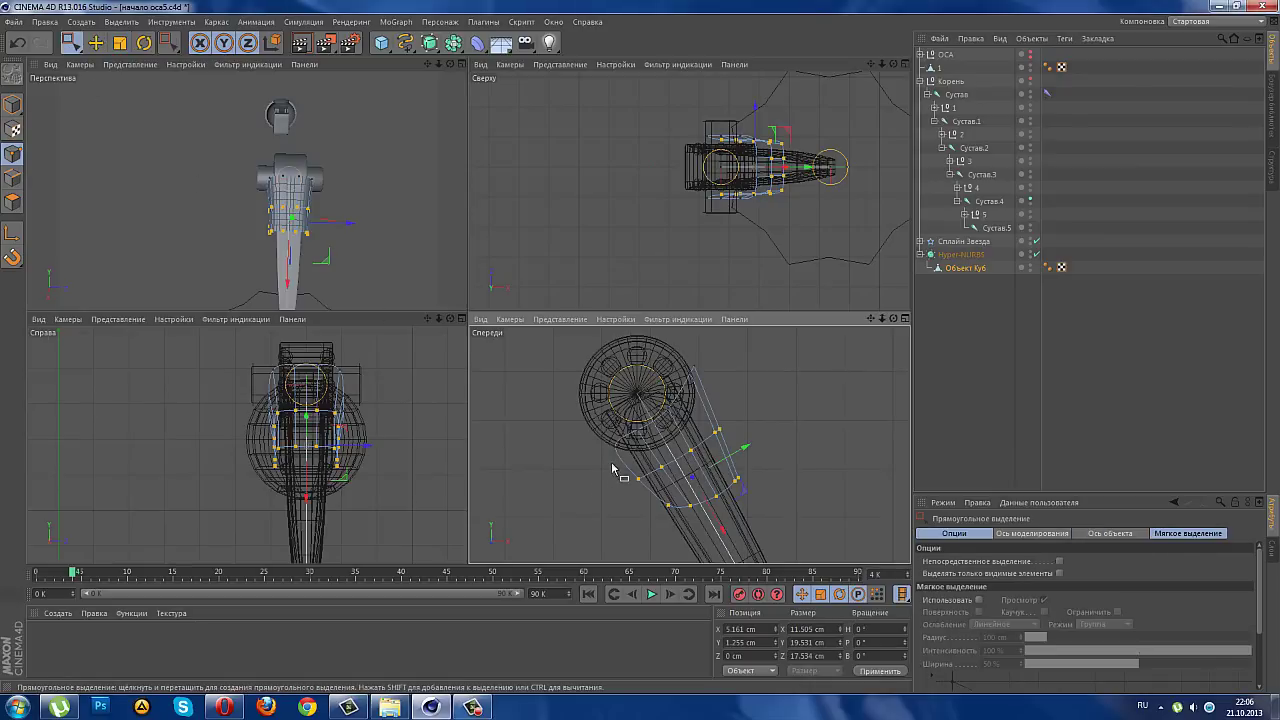
drag(604, 430, 700, 496)
drag(670, 403, 756, 466)
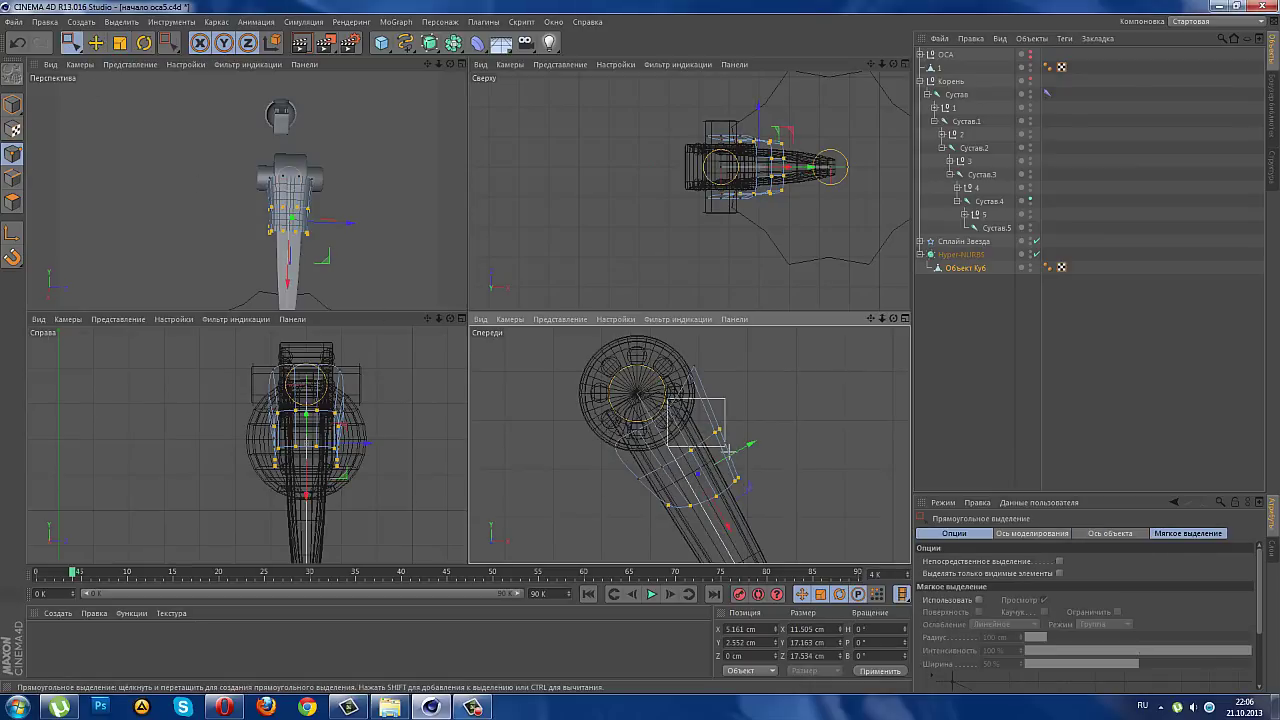
click(462, 319)
key(t)
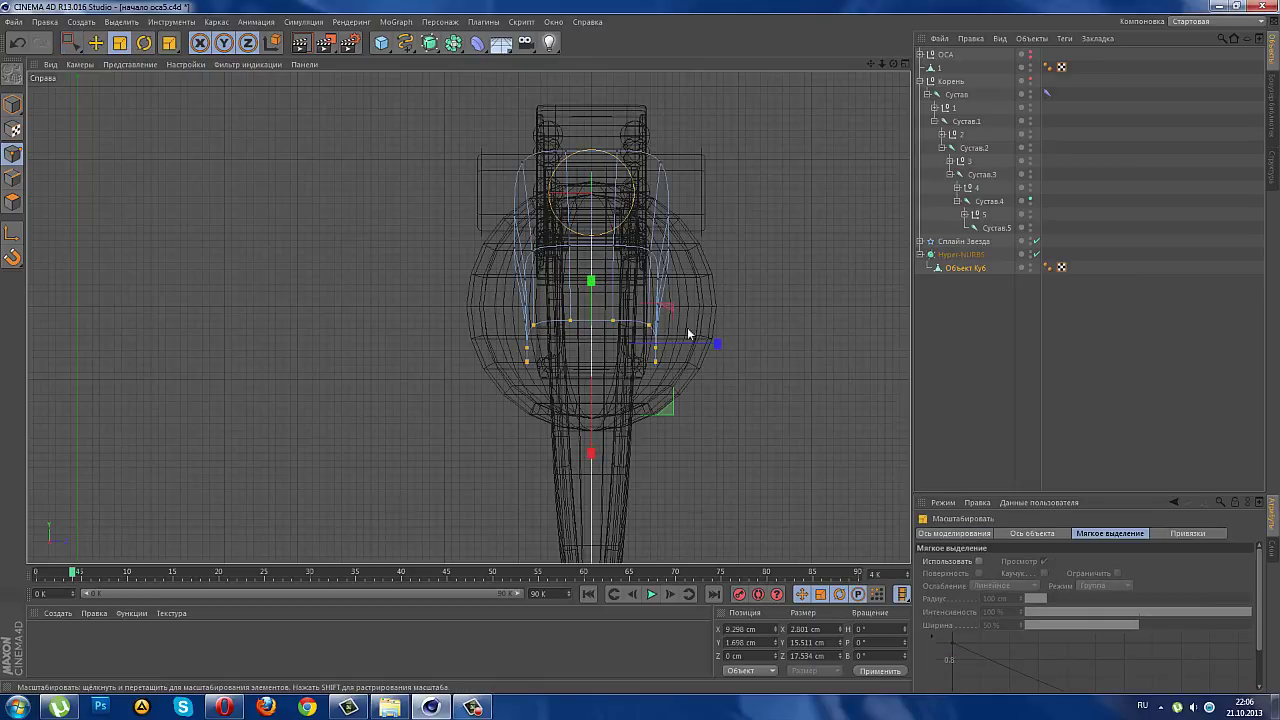
drag(717, 343, 694, 353)
click(904, 64)
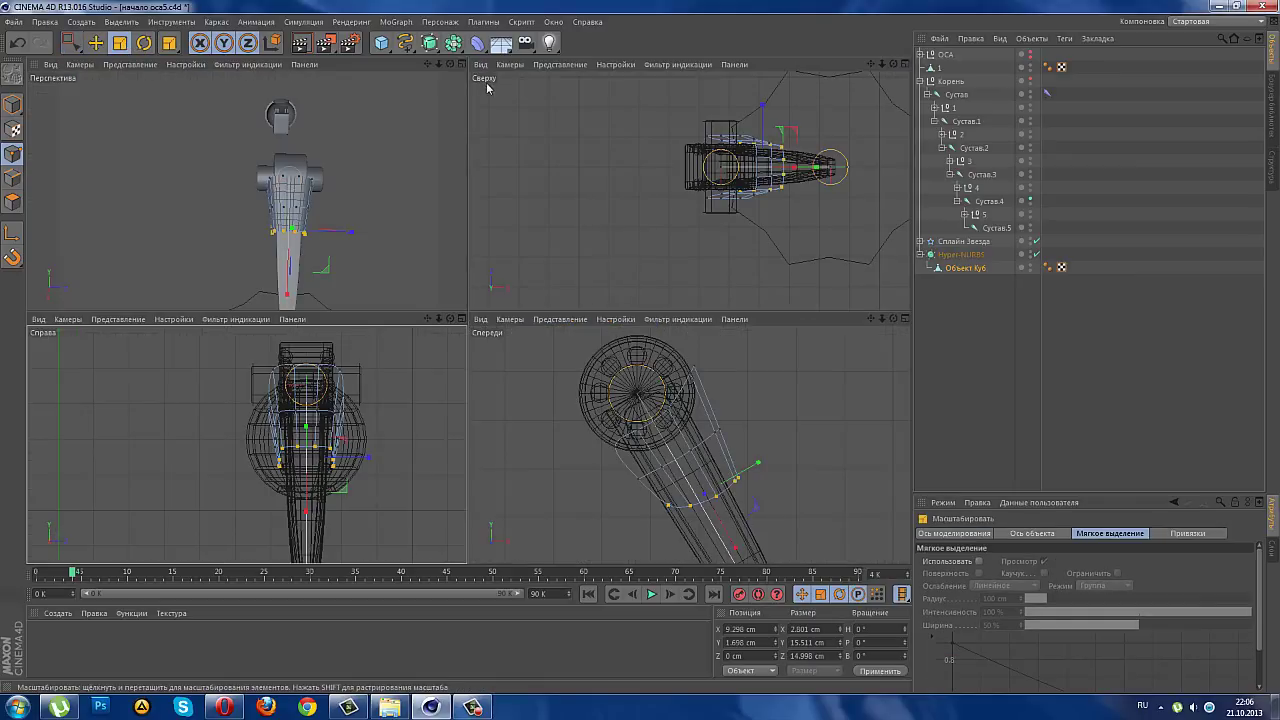
click(462, 64)
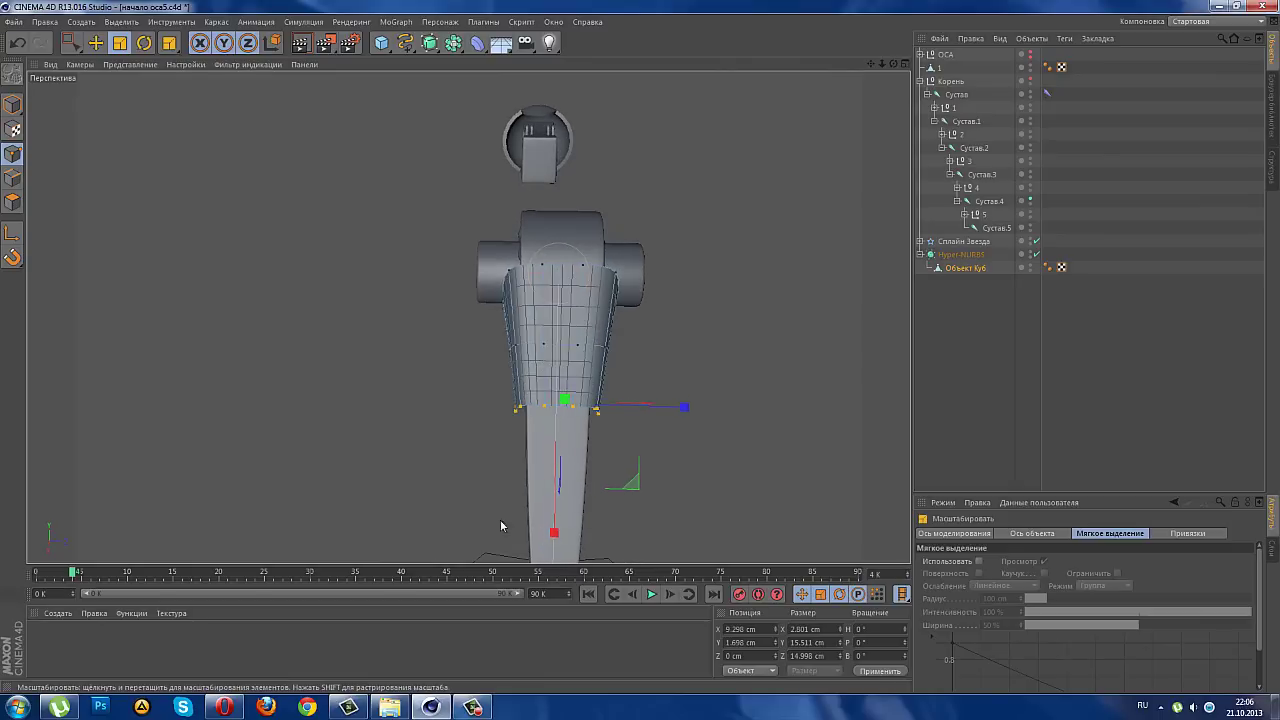
- Box-select the cage's upper points in the Right view and raise them about 2.3 cm
mouse_move(500, 519)
alt+mouse_down()
mouse_move(660, 354)
mouse_move(371, 397)
mouse_move(326, 437)
mouse_move(476, 426)
mouse_move(551, 471)
mouse_move(585, 455)
alt+mouse_up()
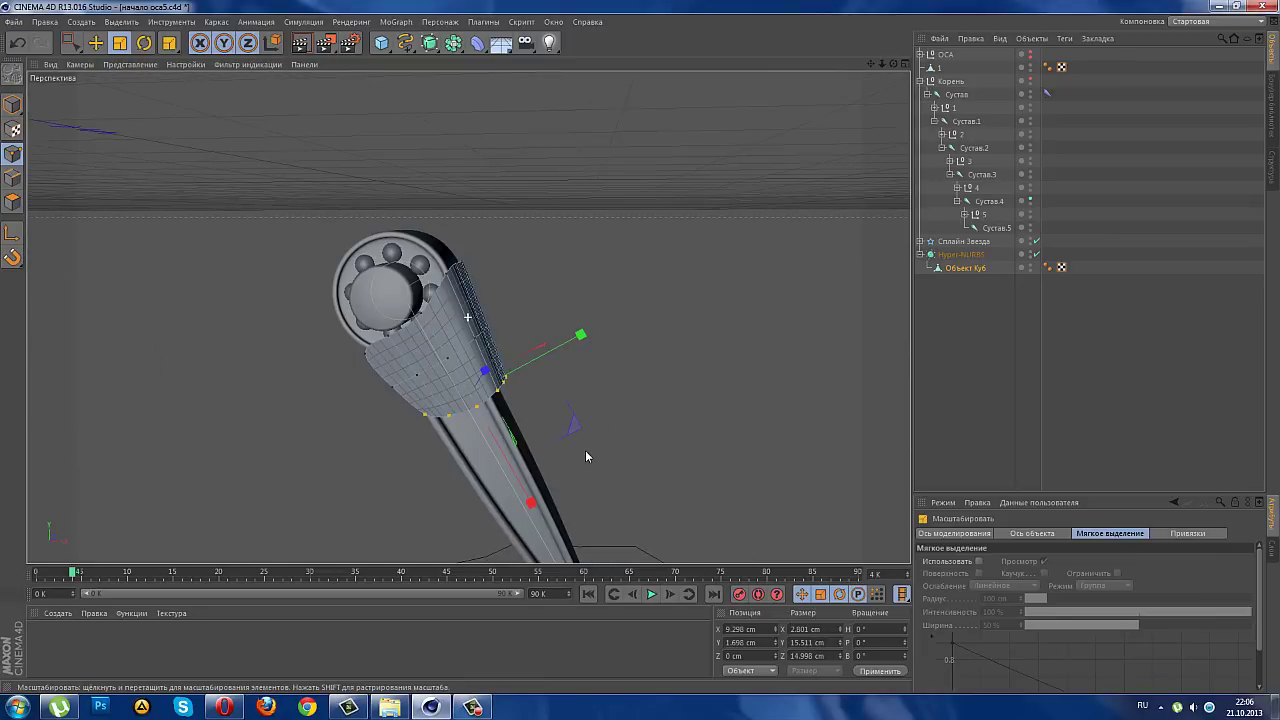
click(894, 64)
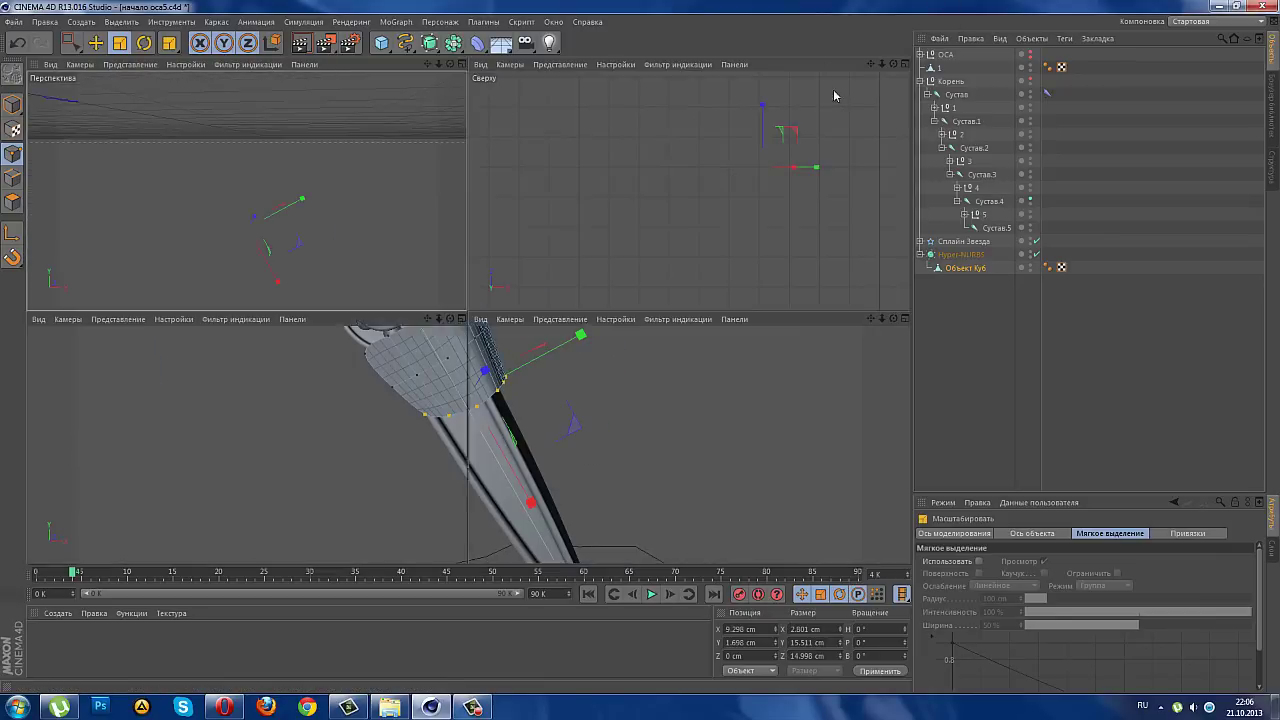
key(0)
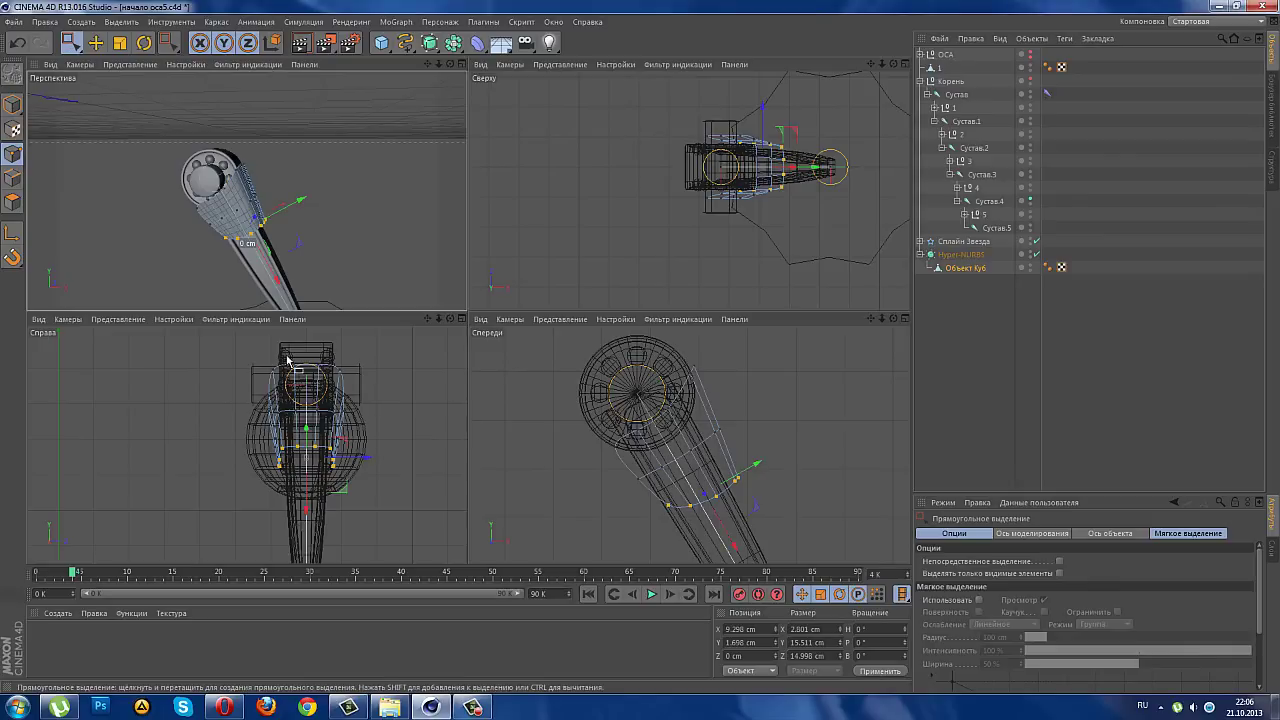
drag(287, 343, 345, 470)
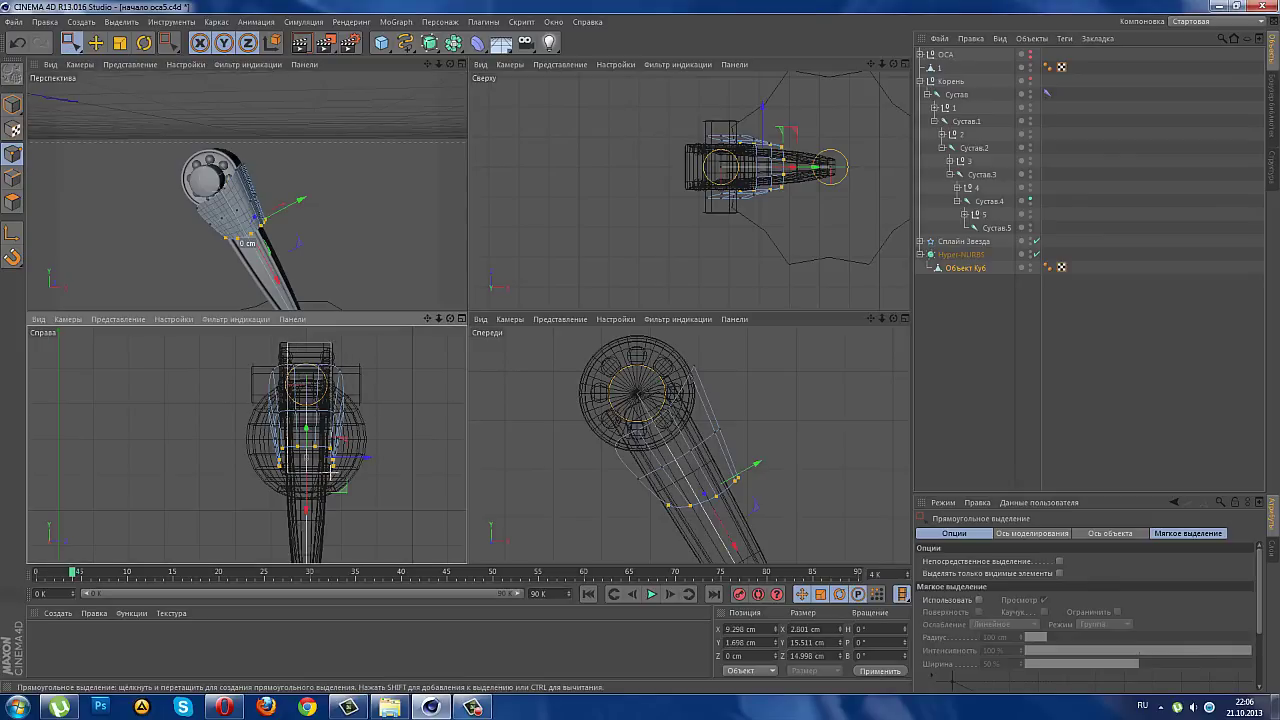
drag(306, 172, 312, 173)
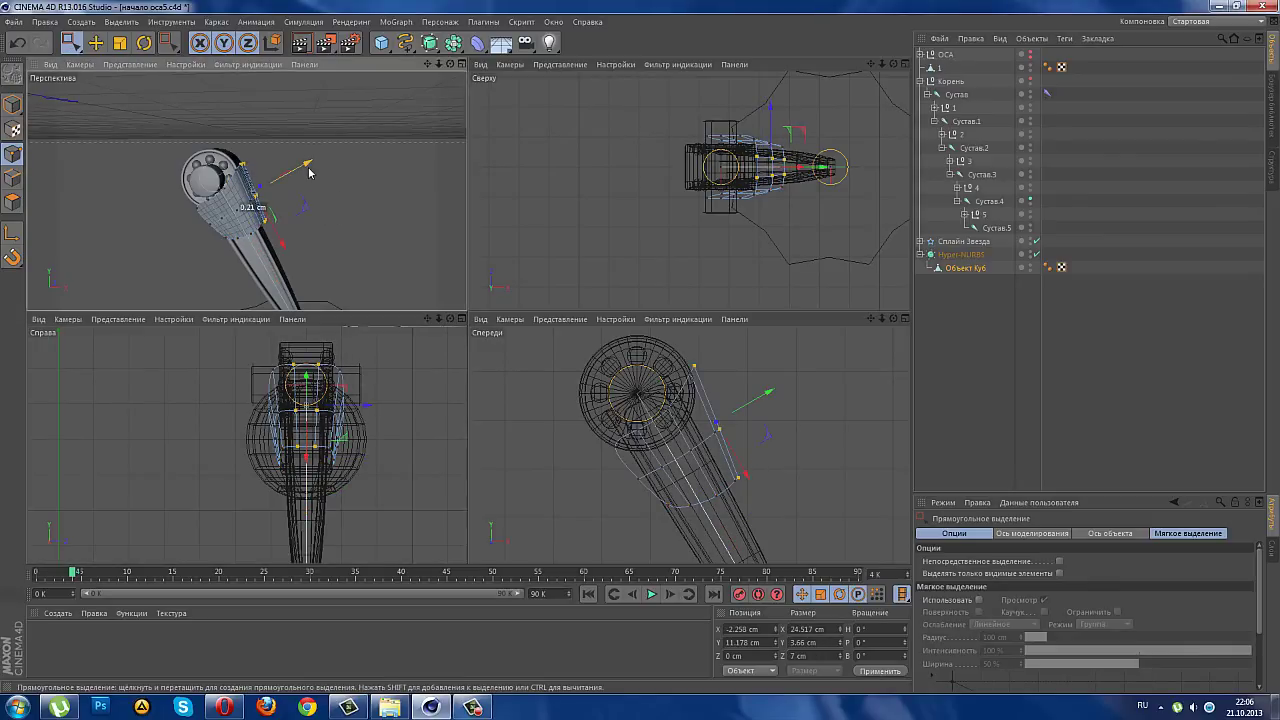
- Pull the upper points further left toward the joint head, then reselect Объект Куб
click(459, 64)
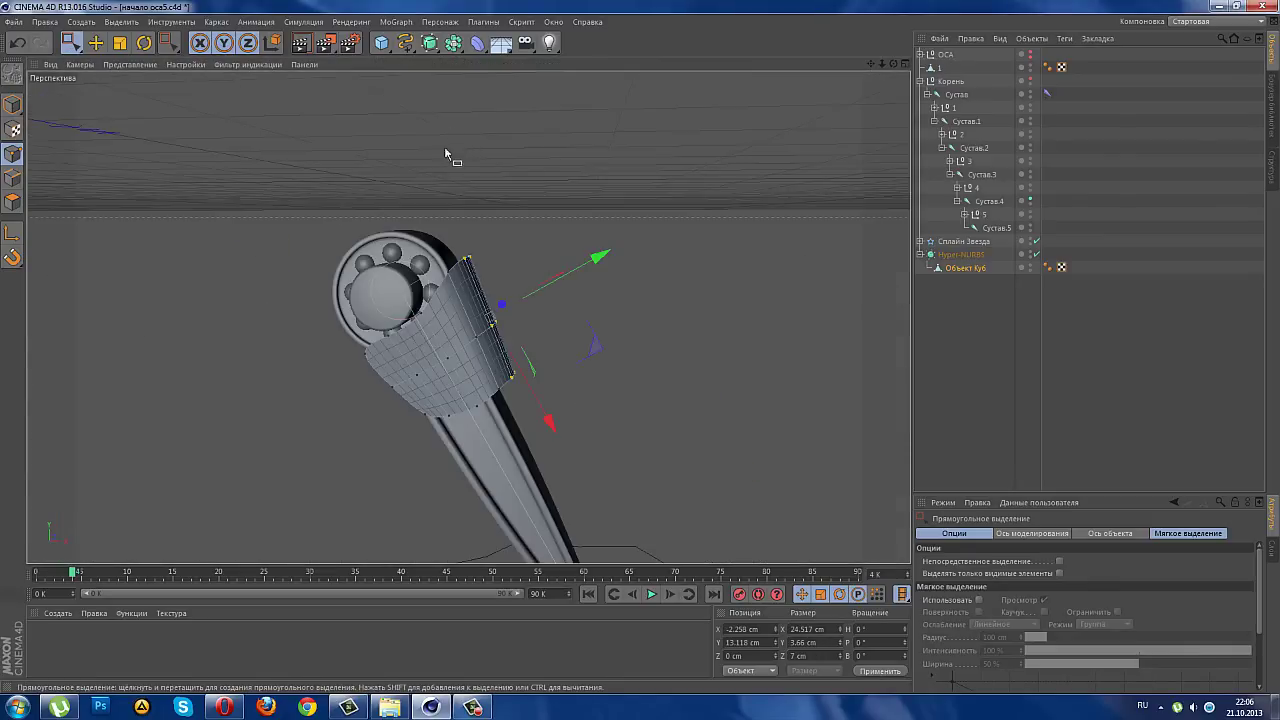
mouse_move(444, 146)
alt+mouse_down()
mouse_move(349, 285)
mouse_move(263, 306)
mouse_move(373, 282)
mouse_move(587, 400)
alt+mouse_up()
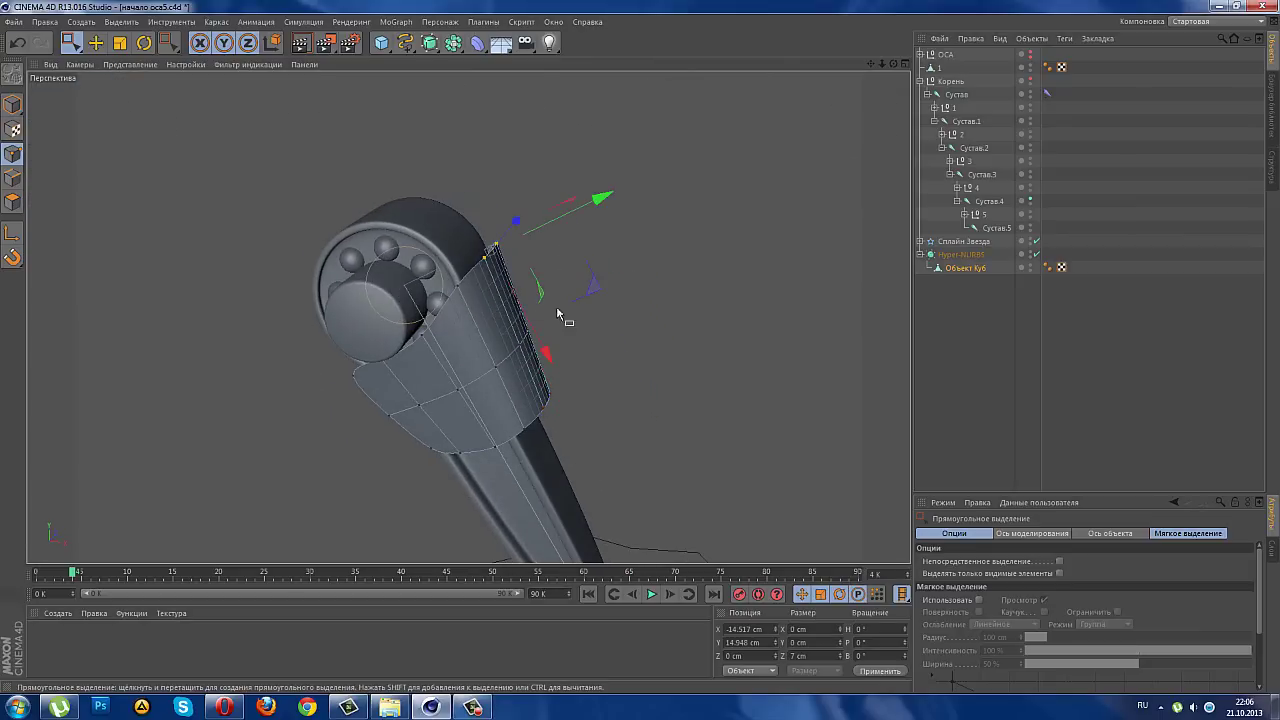
drag(546, 351, 545, 333)
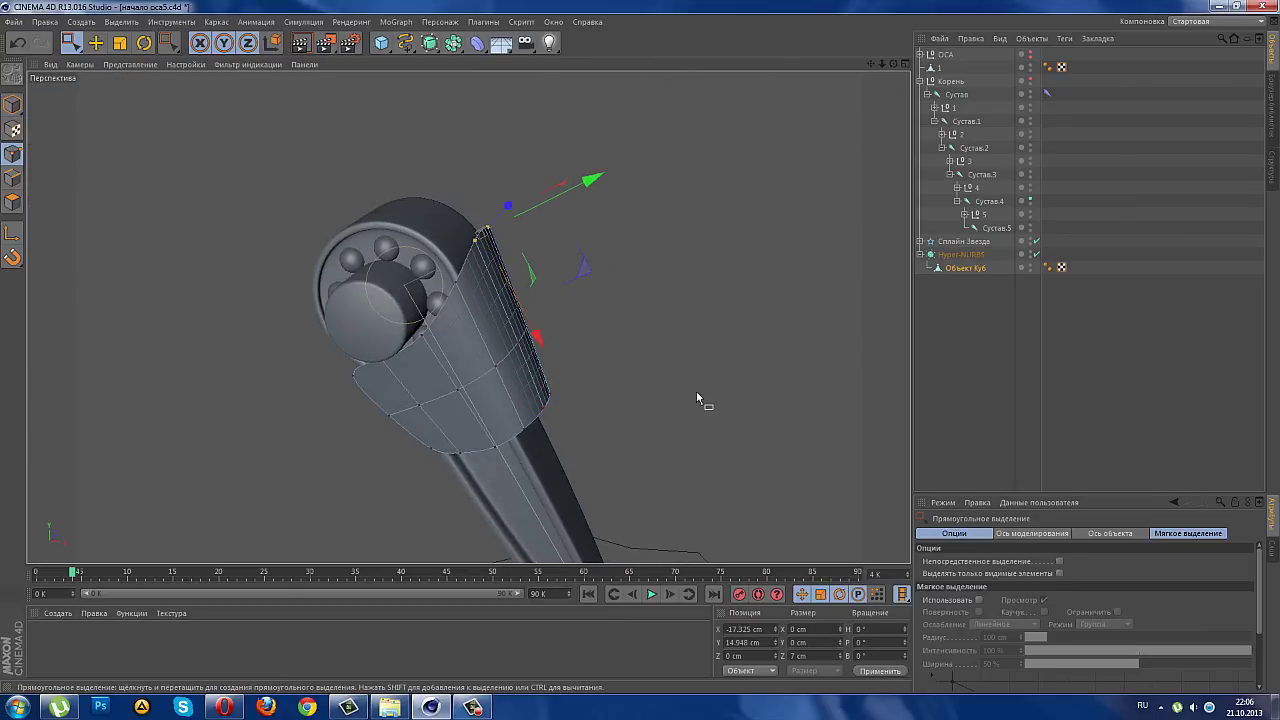
mouse_move(697, 398)
alt+mouse_down()
mouse_move(576, 357)
mouse_move(770, 408)
mouse_move(775, 312)
mouse_move(743, 289)
mouse_move(731, 314)
mouse_move(766, 334)
mouse_move(820, 317)
mouse_move(654, 394)
mouse_move(697, 381)
alt+mouse_up()
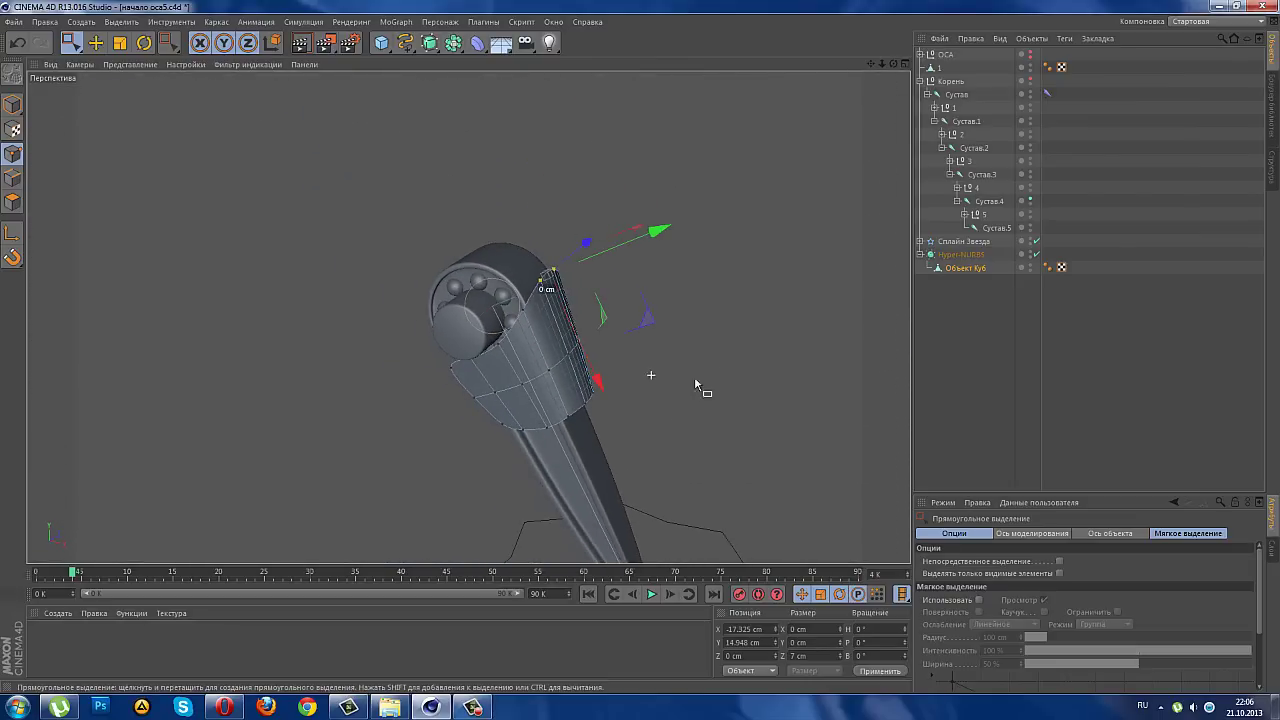
drag(870, 71, 872, 69)
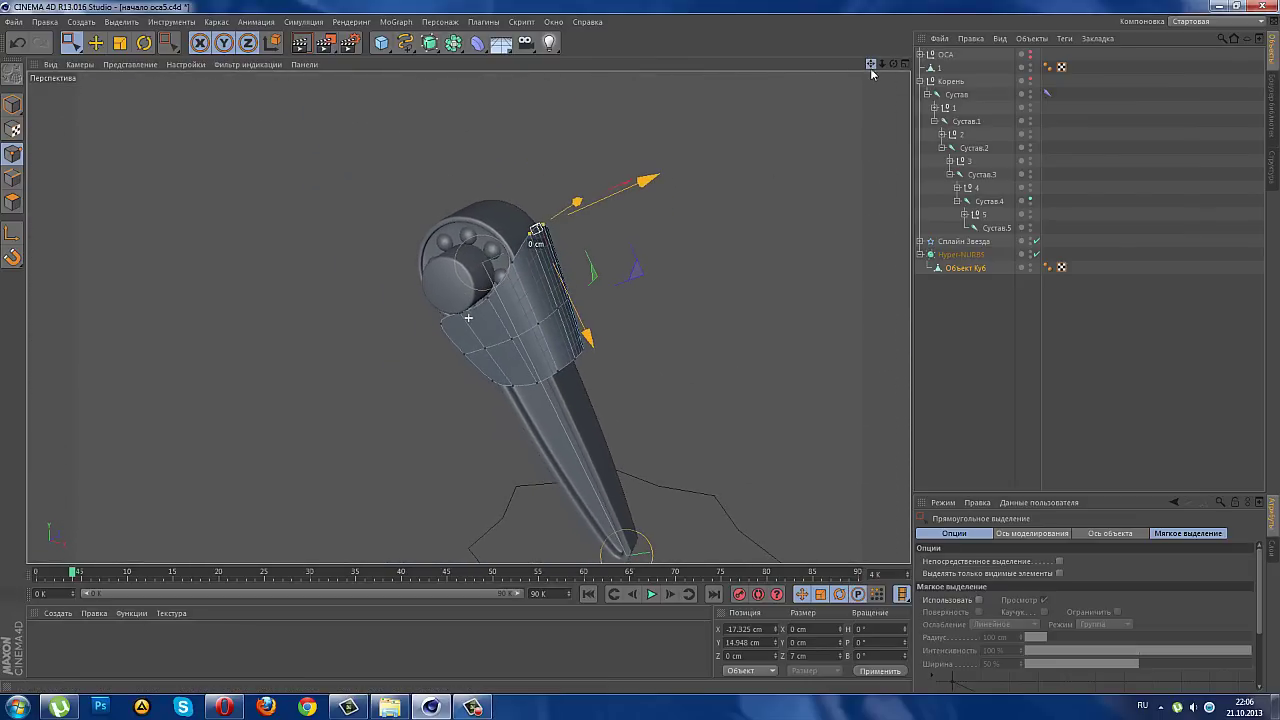
click(905, 64)
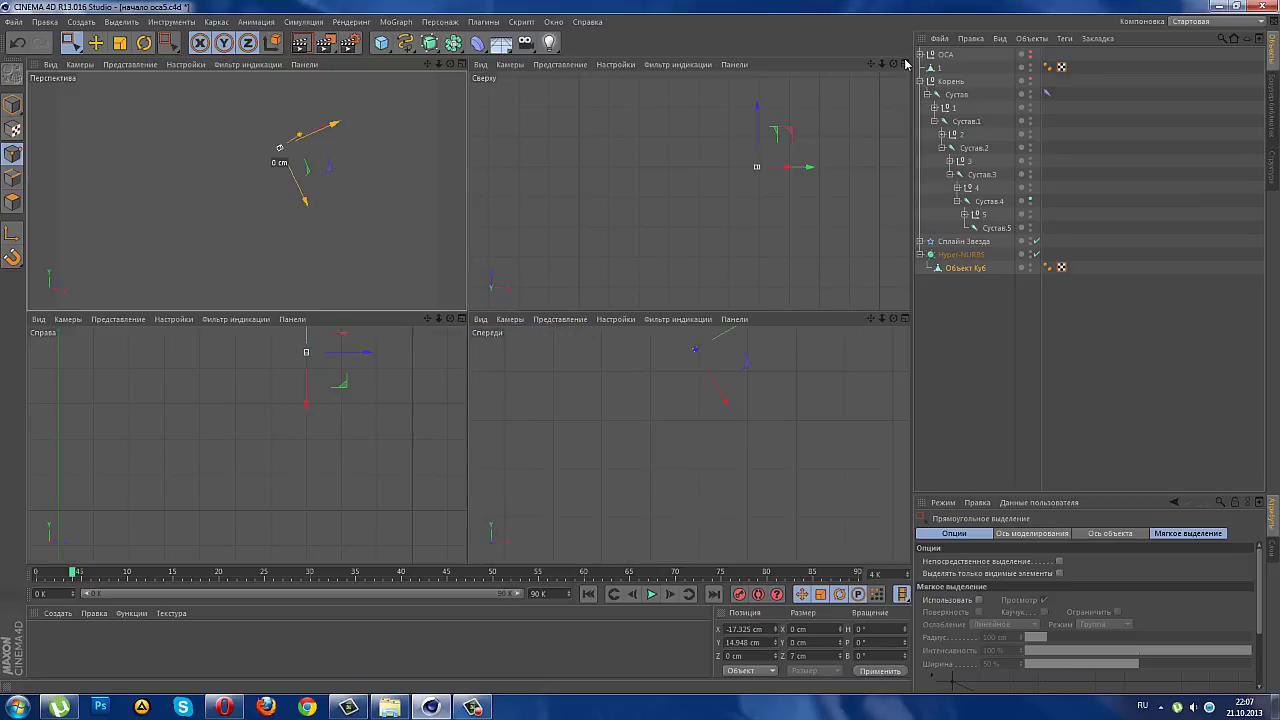
click(944, 269)
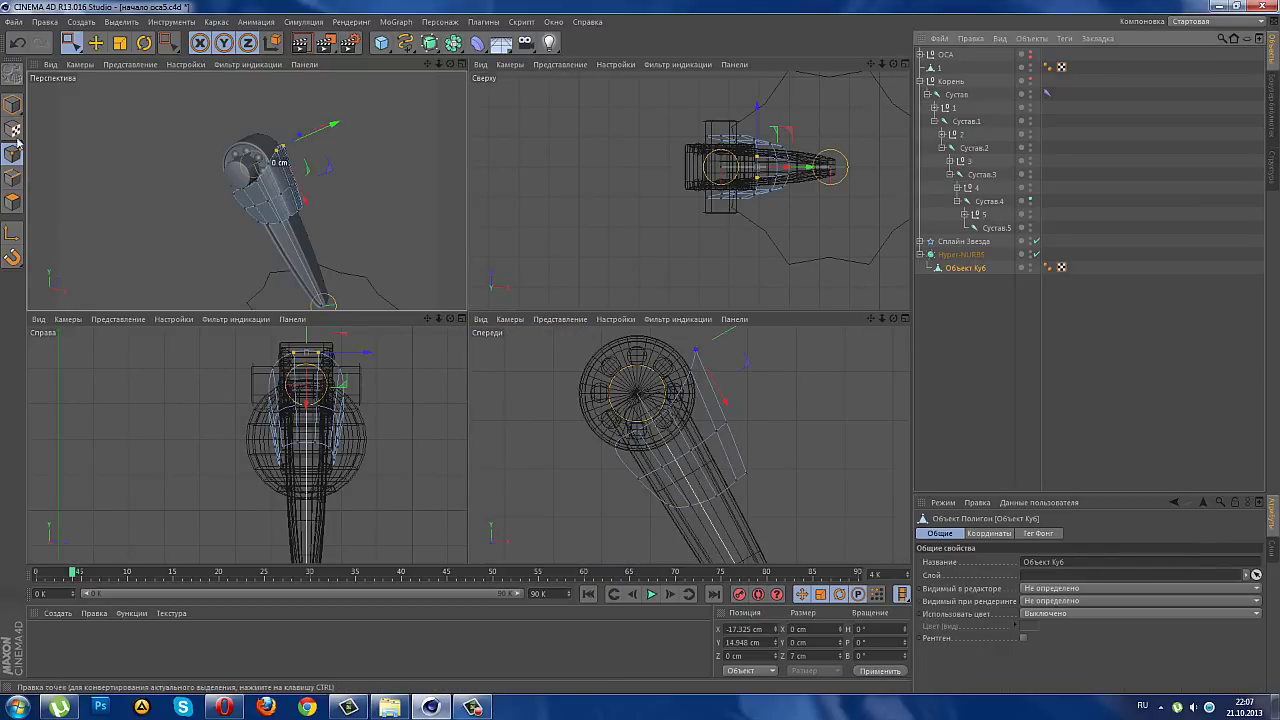
- Rotate the plate's polygons in the Front view from 60° to about 69°
click(13, 104)
key(r)
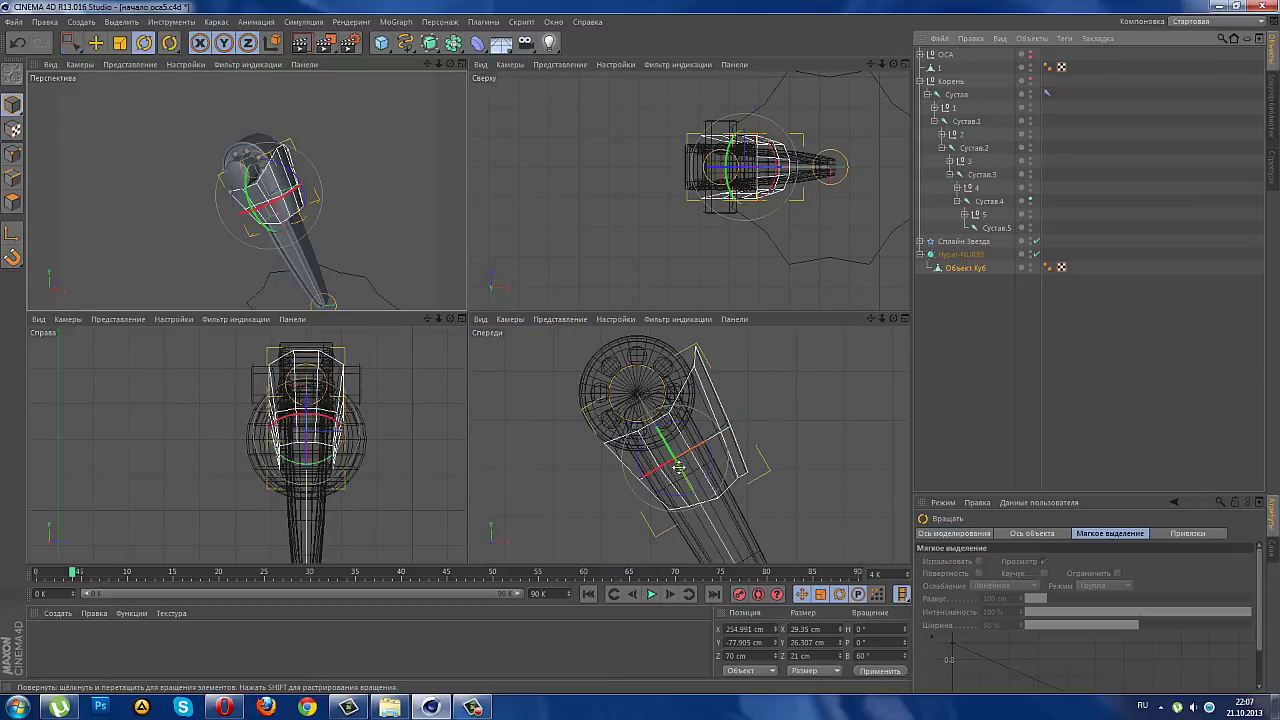
click(905, 319)
scroll(380, 354, up, 2)
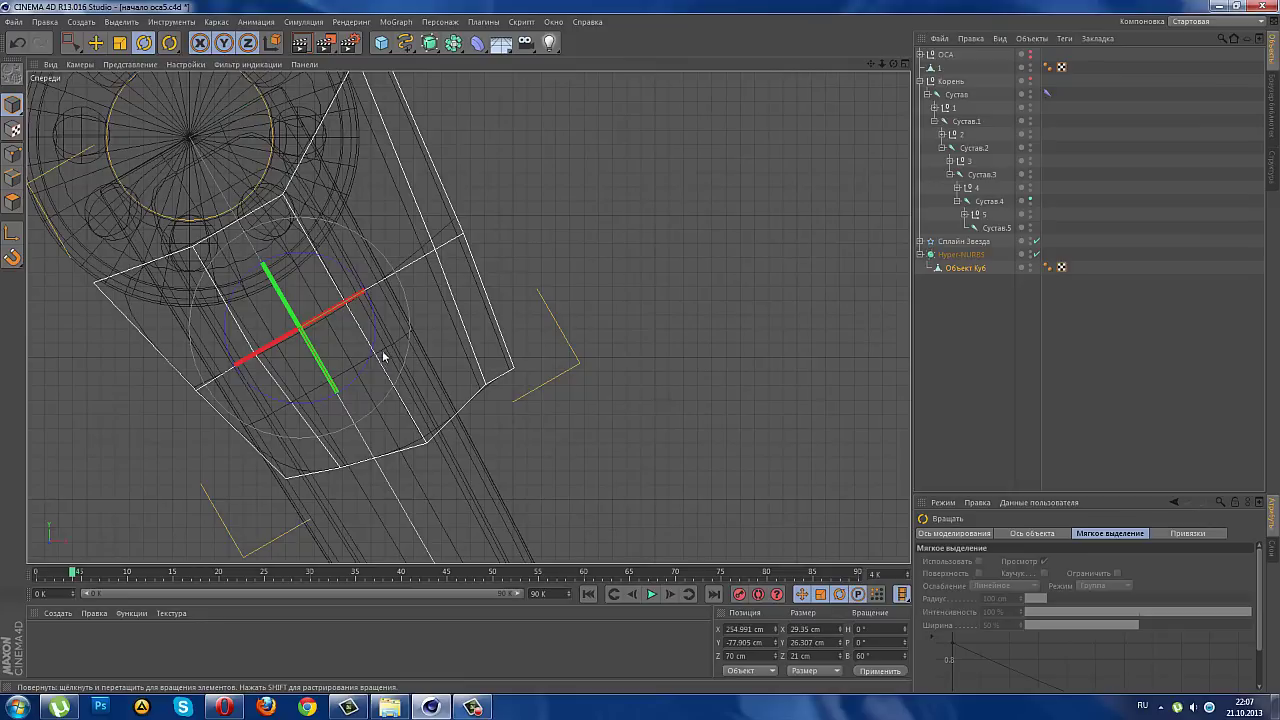
drag(391, 323, 421, 340)
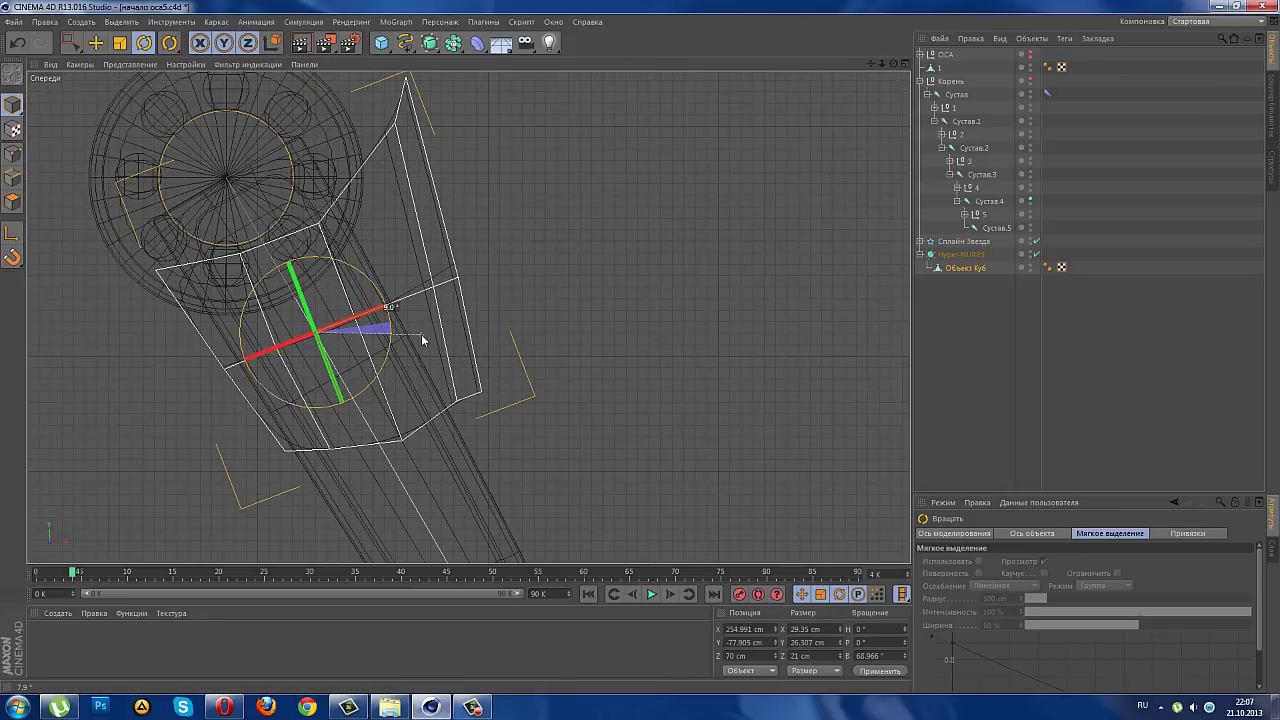
scroll(192, 158, down, 2)
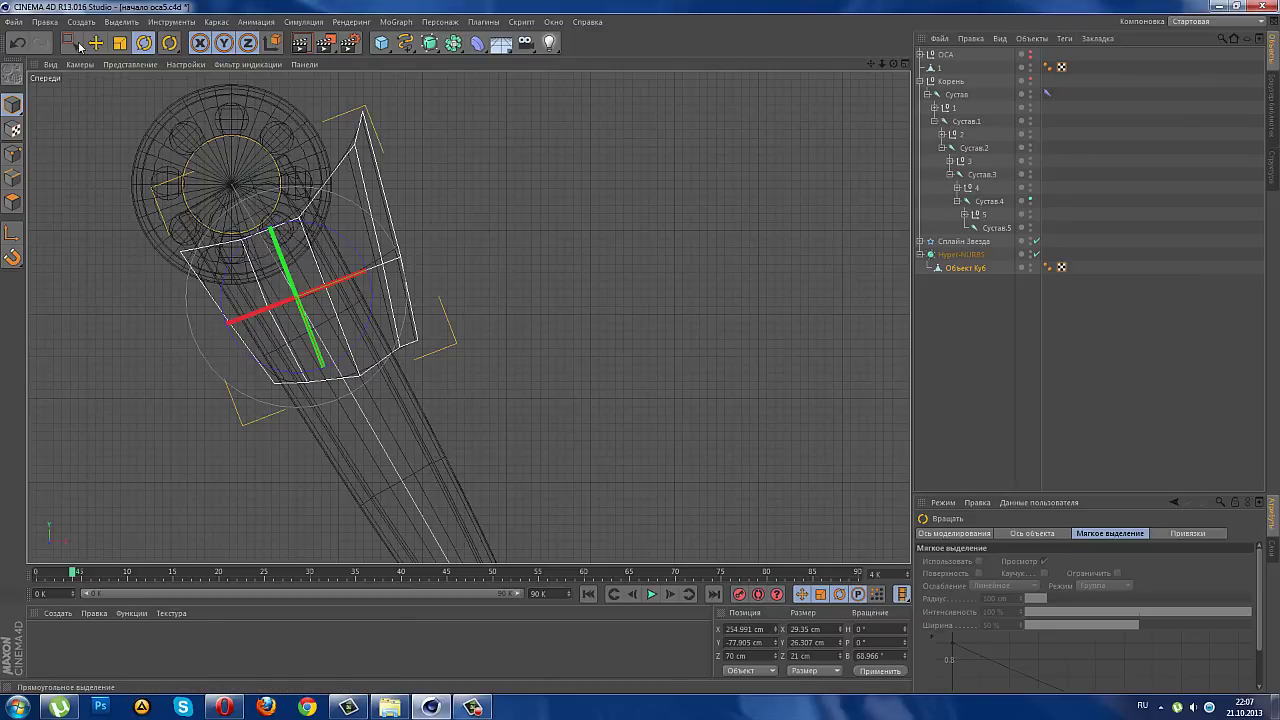
- Shift the polygons about 2.3 cm down-left, then deselect to inspect the smoothed plate
drag(80, 47, 115, 80)
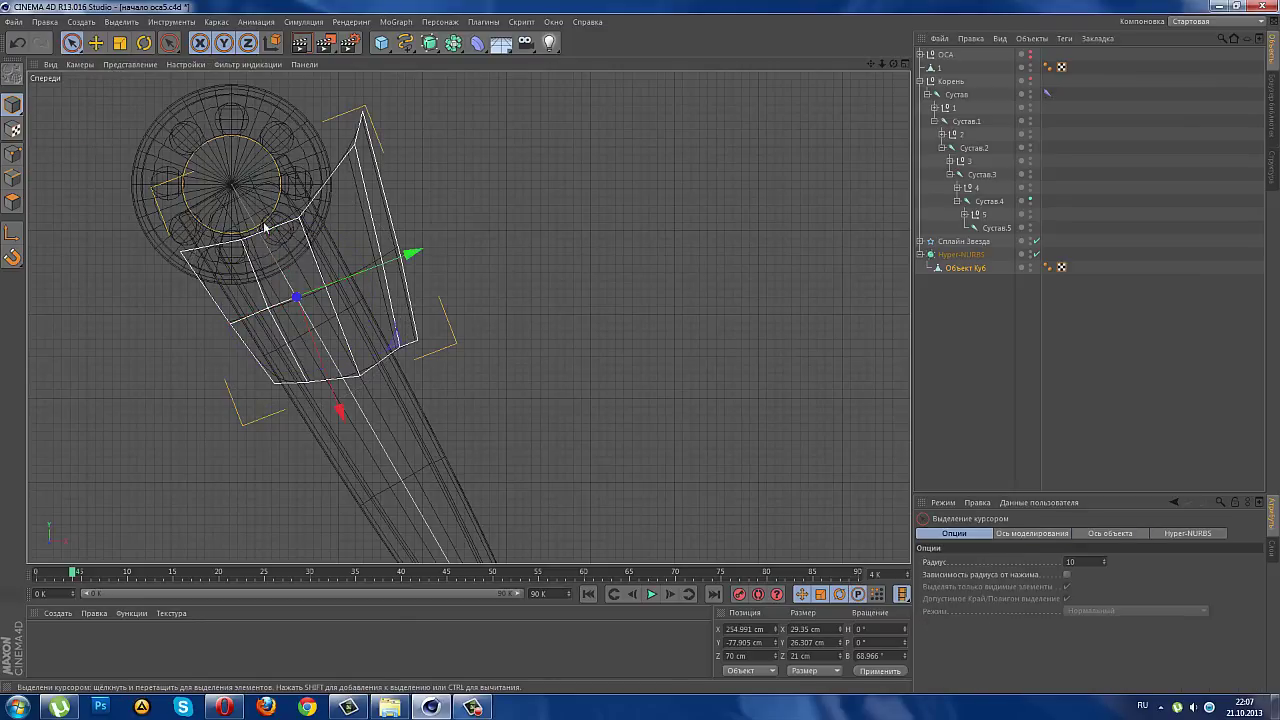
drag(398, 344, 383, 352)
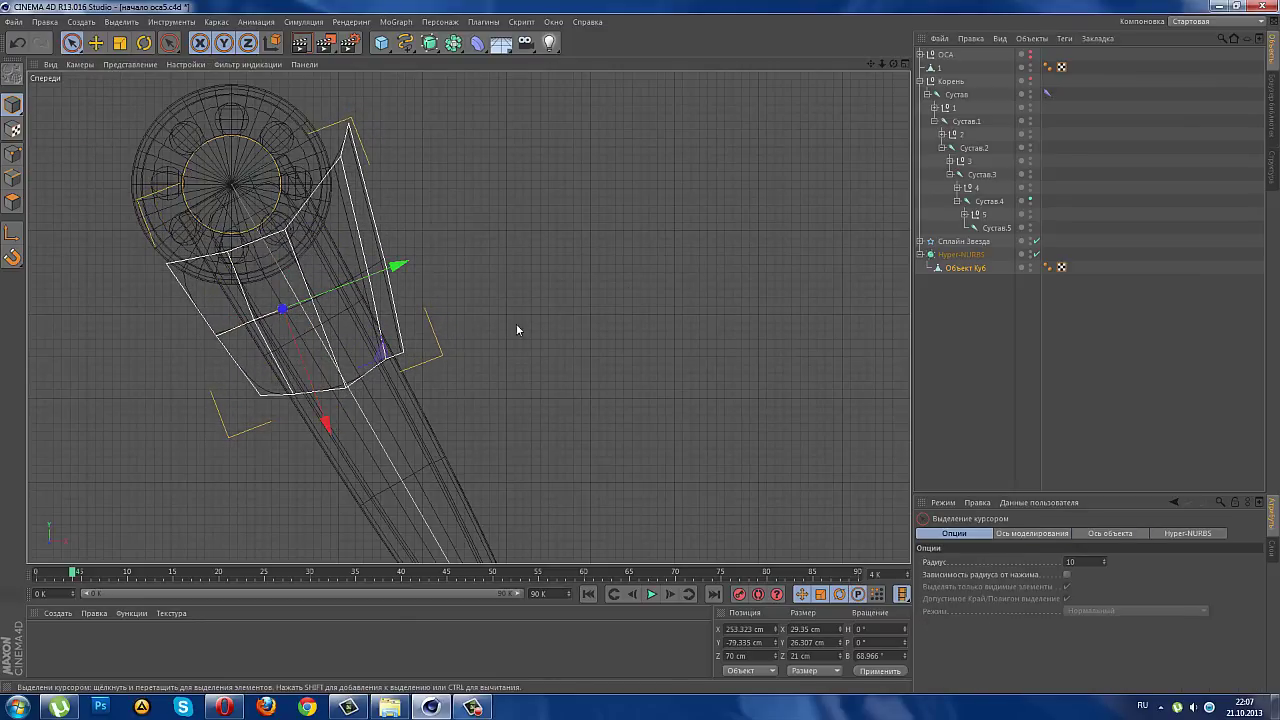
click(903, 64)
click(460, 64)
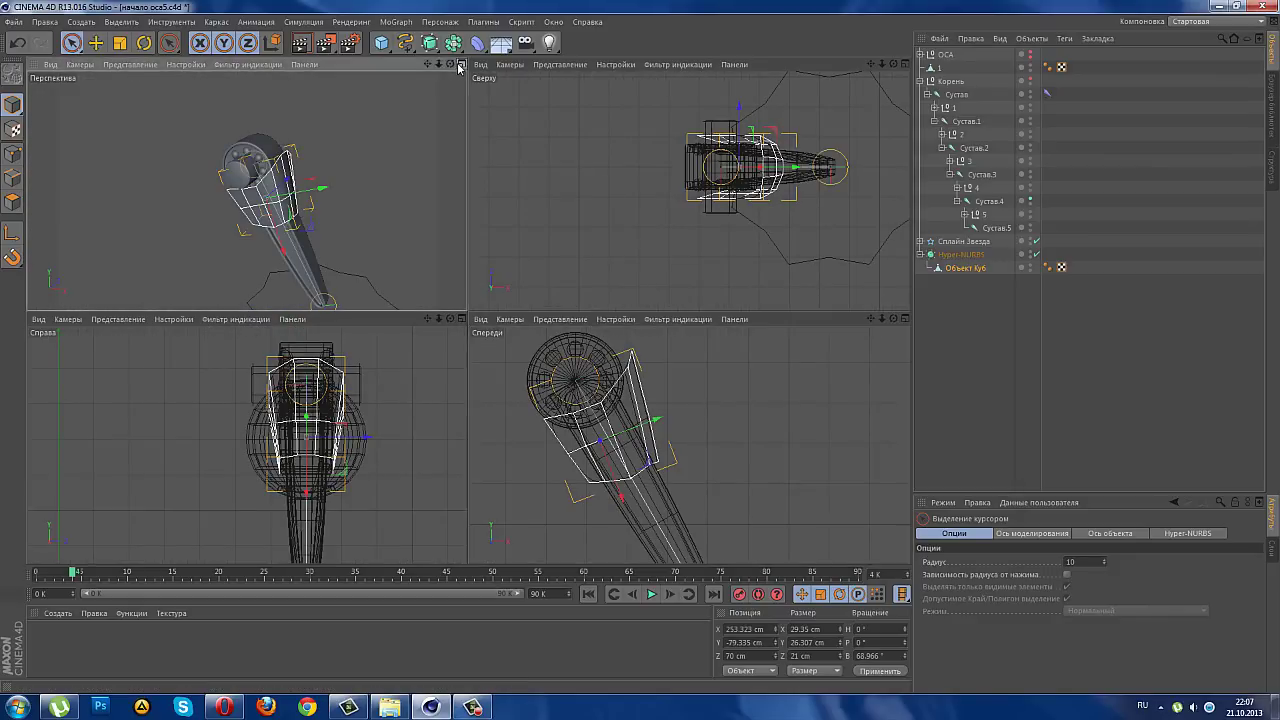
click(975, 298)
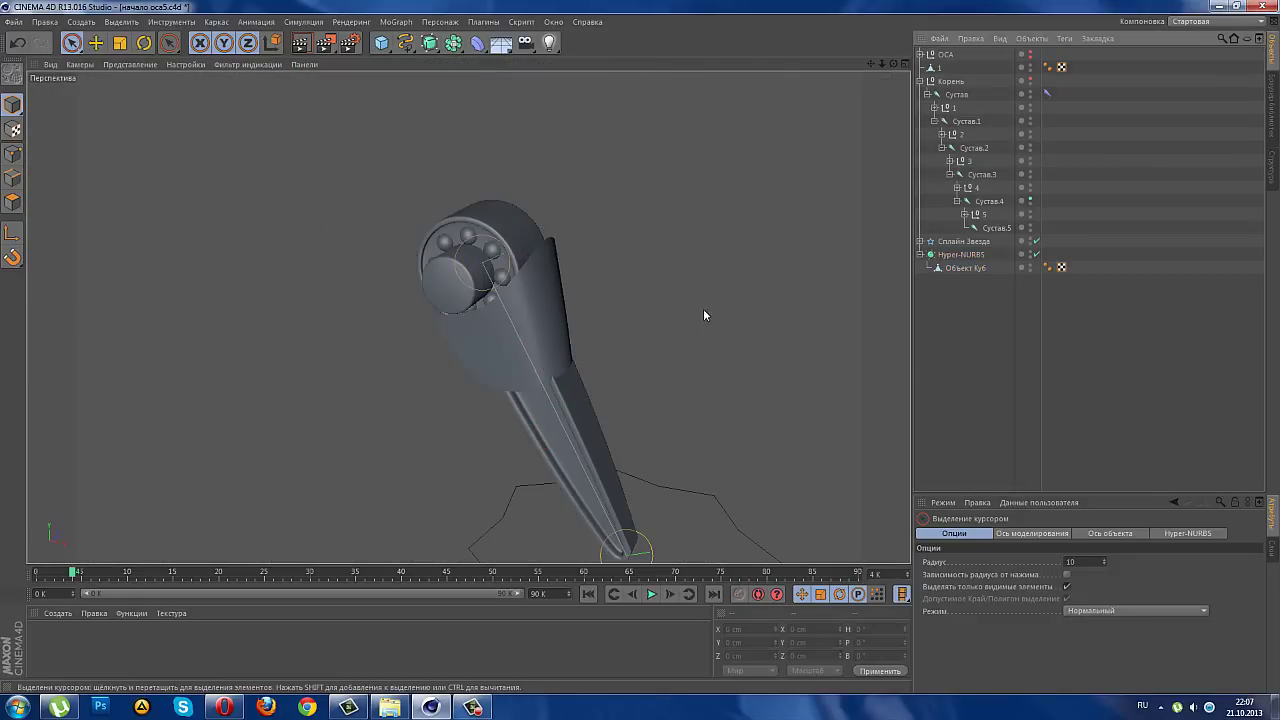
alt+drag(606, 367, 651, 347)
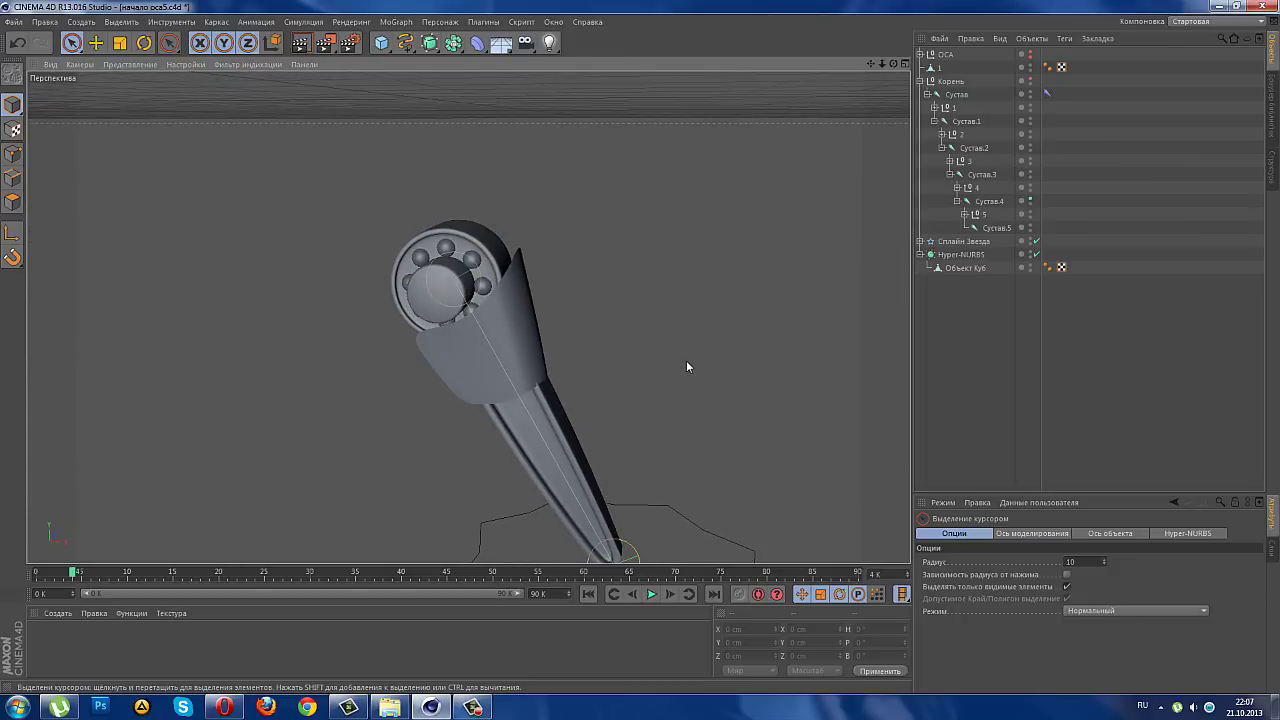
alt+drag(600, 437, 595, 423)
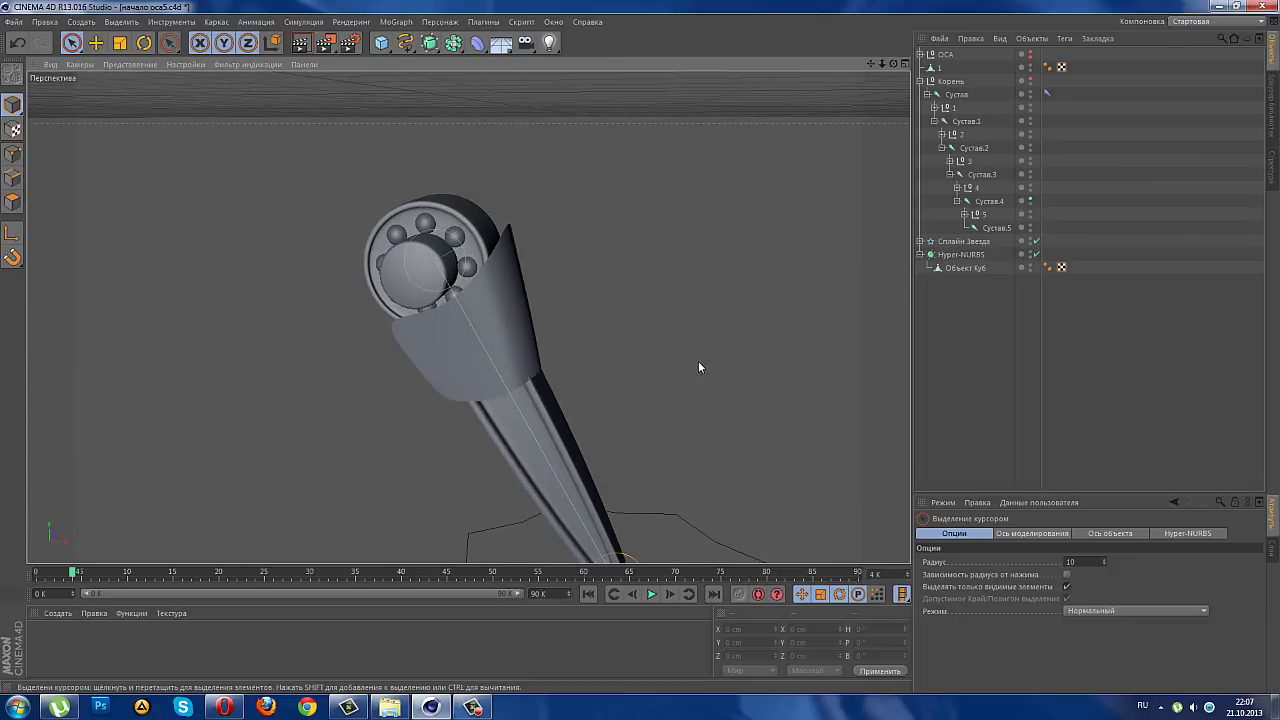
- Box-select the plate's outer polygons and extrude them about 1.34 cm to thicken the rim
scroll(698, 361, up, 3)
click(950, 268)
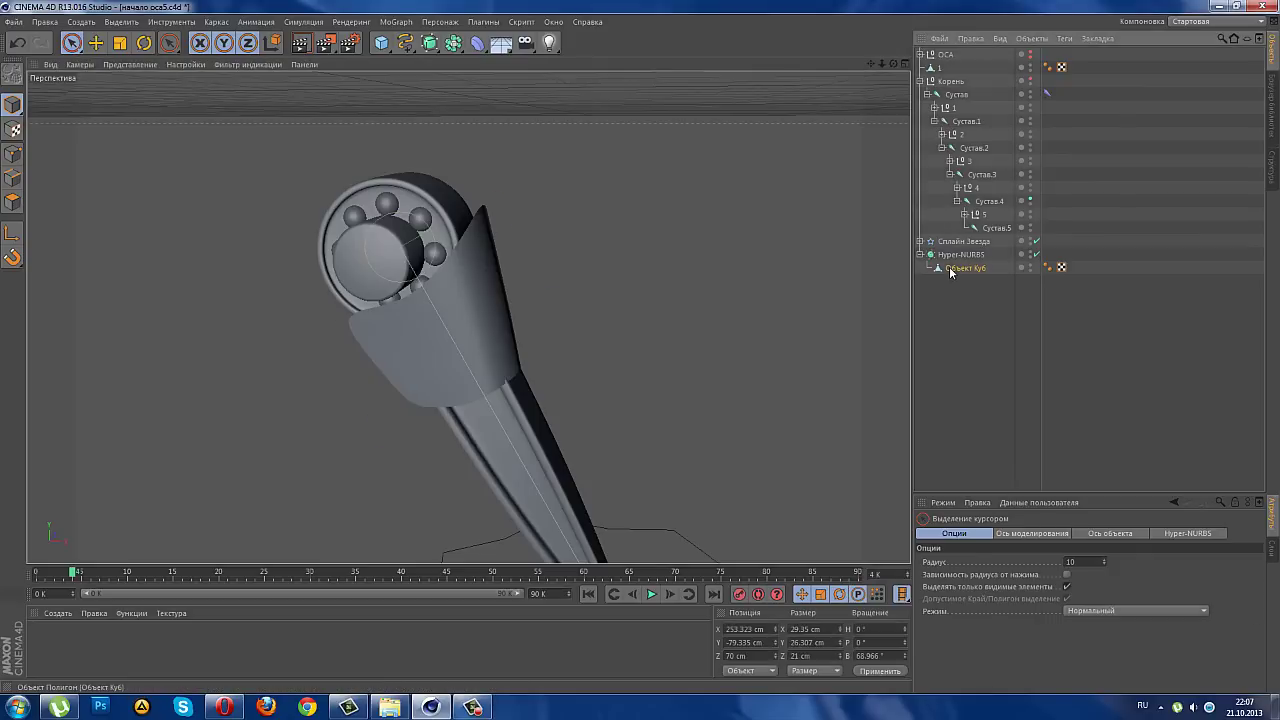
click(11, 201)
drag(70, 44, 110, 77)
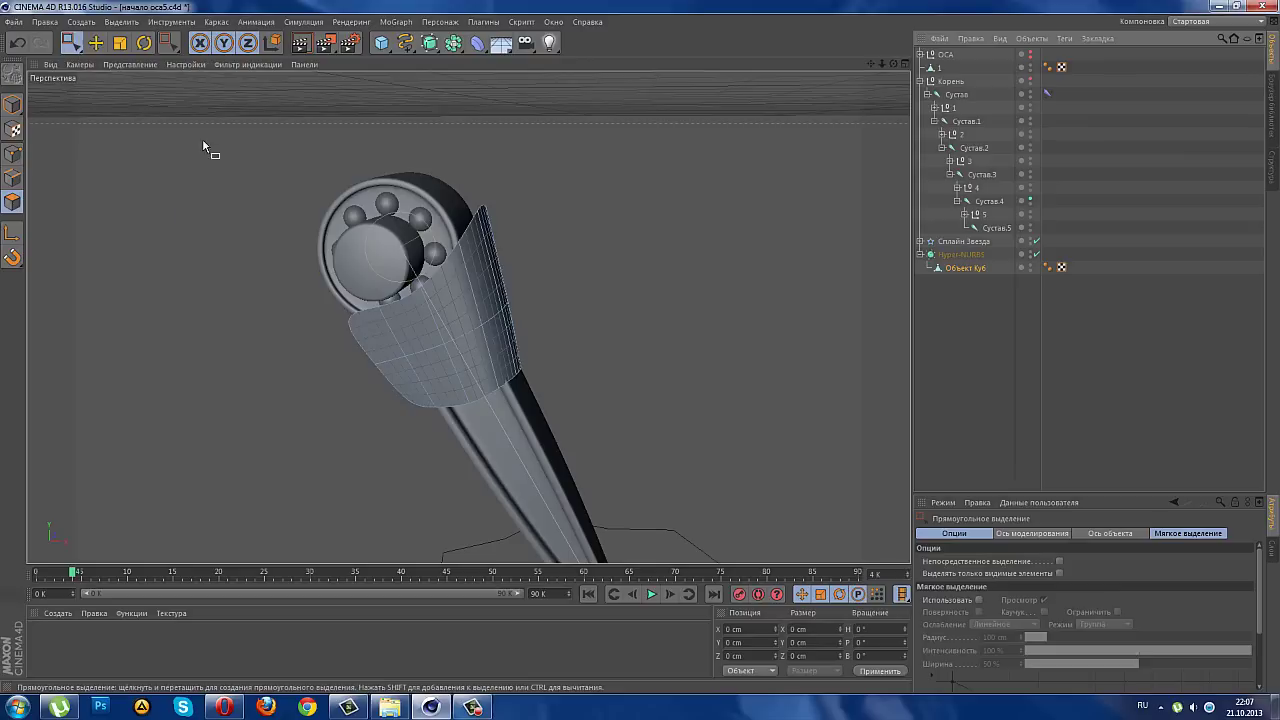
drag(230, 152, 705, 505)
right_click(326, 385)
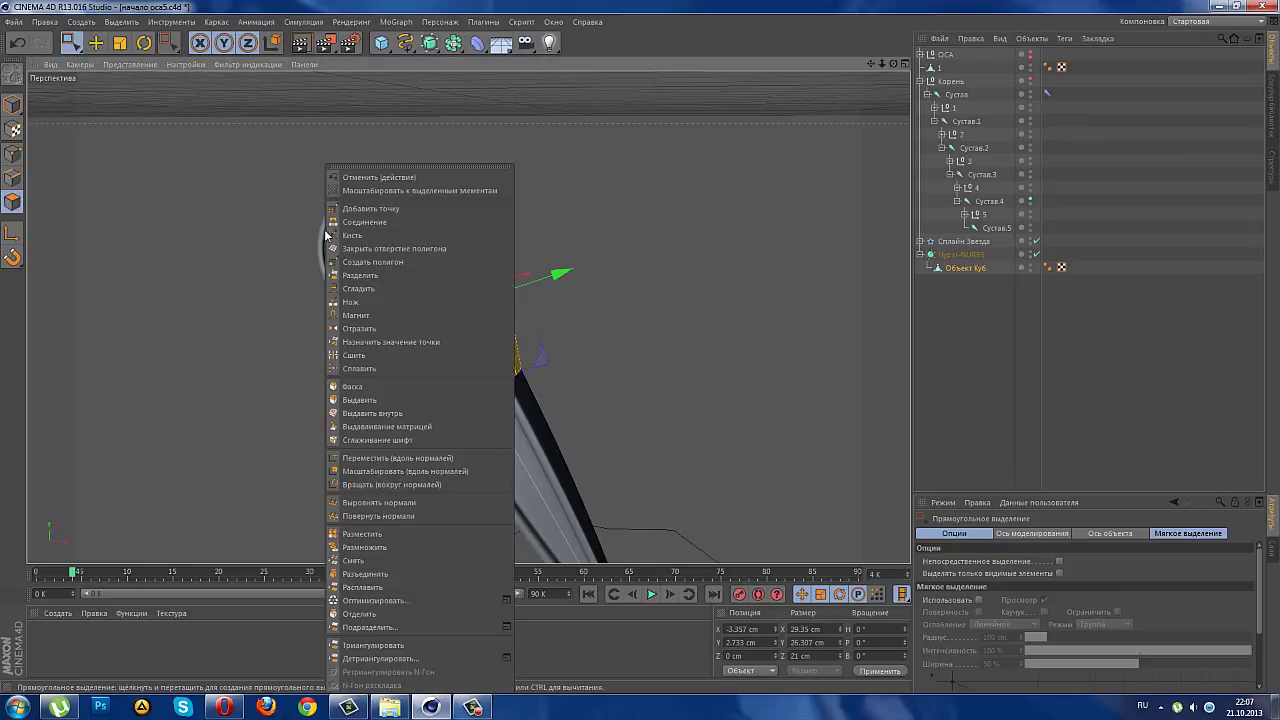
click(370, 399)
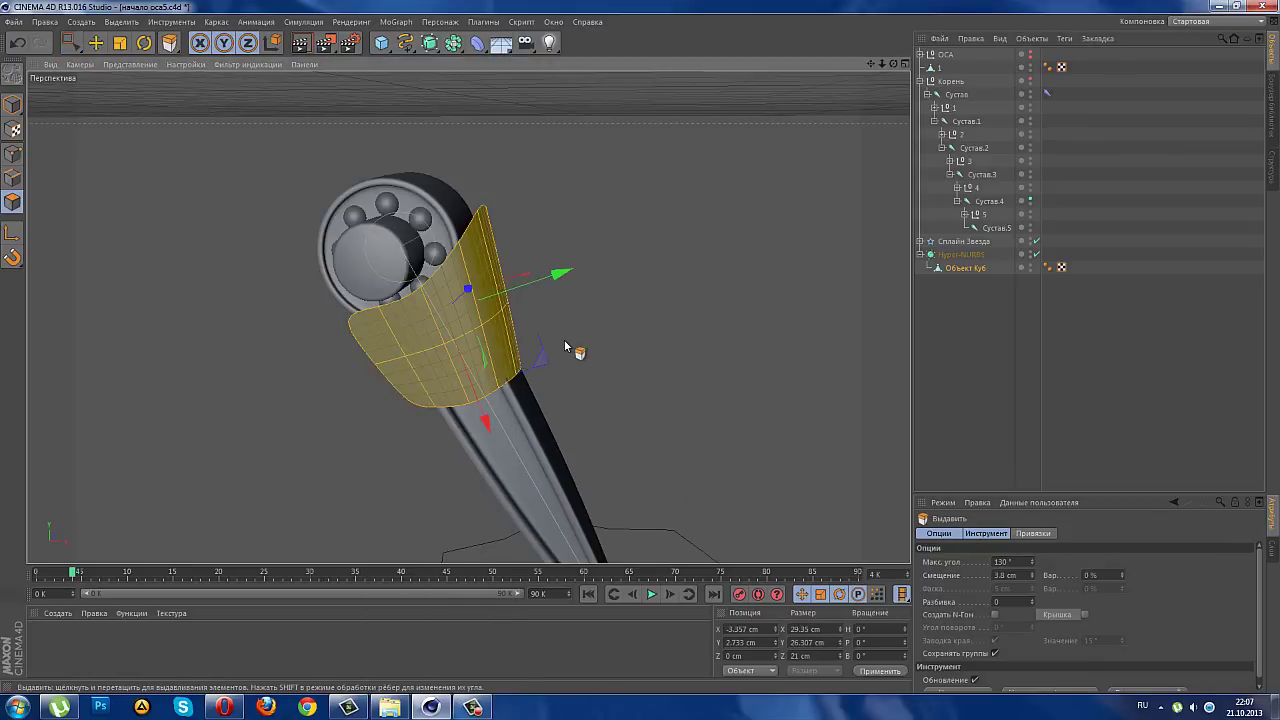
scroll(566, 345, up, 3)
scroll(550, 400, up, 3)
scroll(541, 430, up, 2)
scroll(434, 308, up, 5)
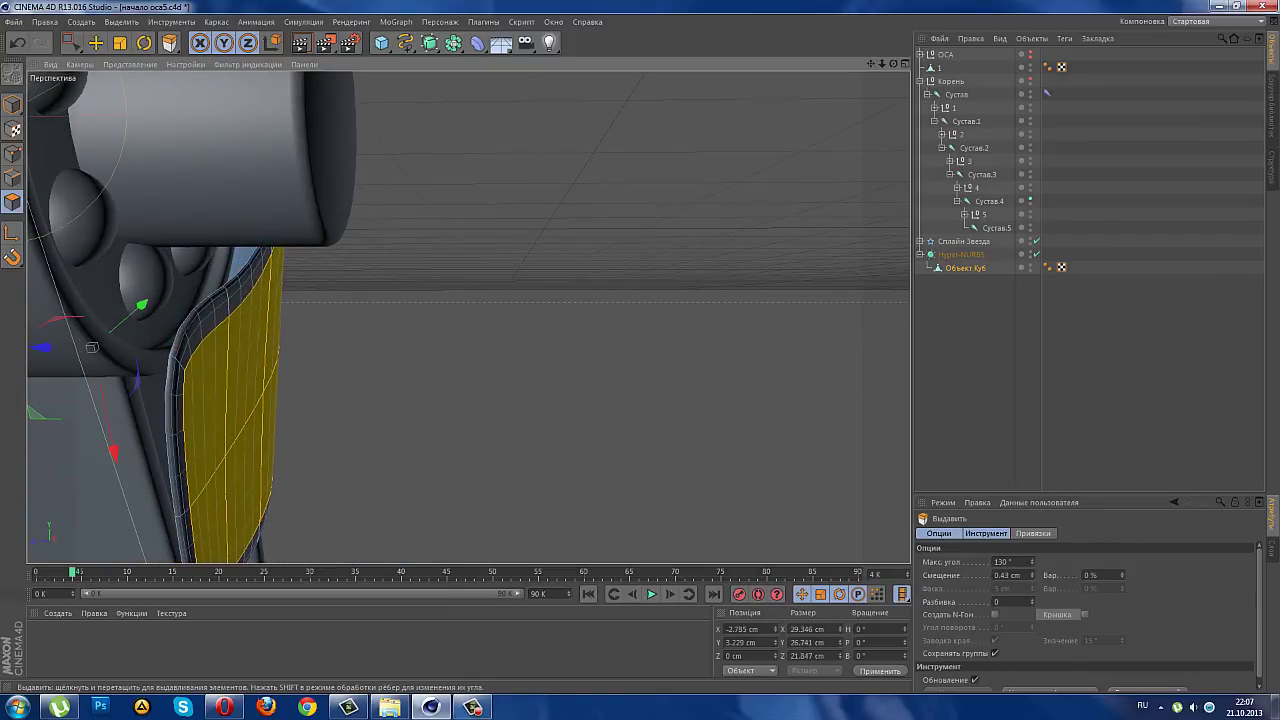
mouse_move(432, 303)
mouse_down()
mouse_move(437, 322)
mouse_move(425, 312)
mouse_up()
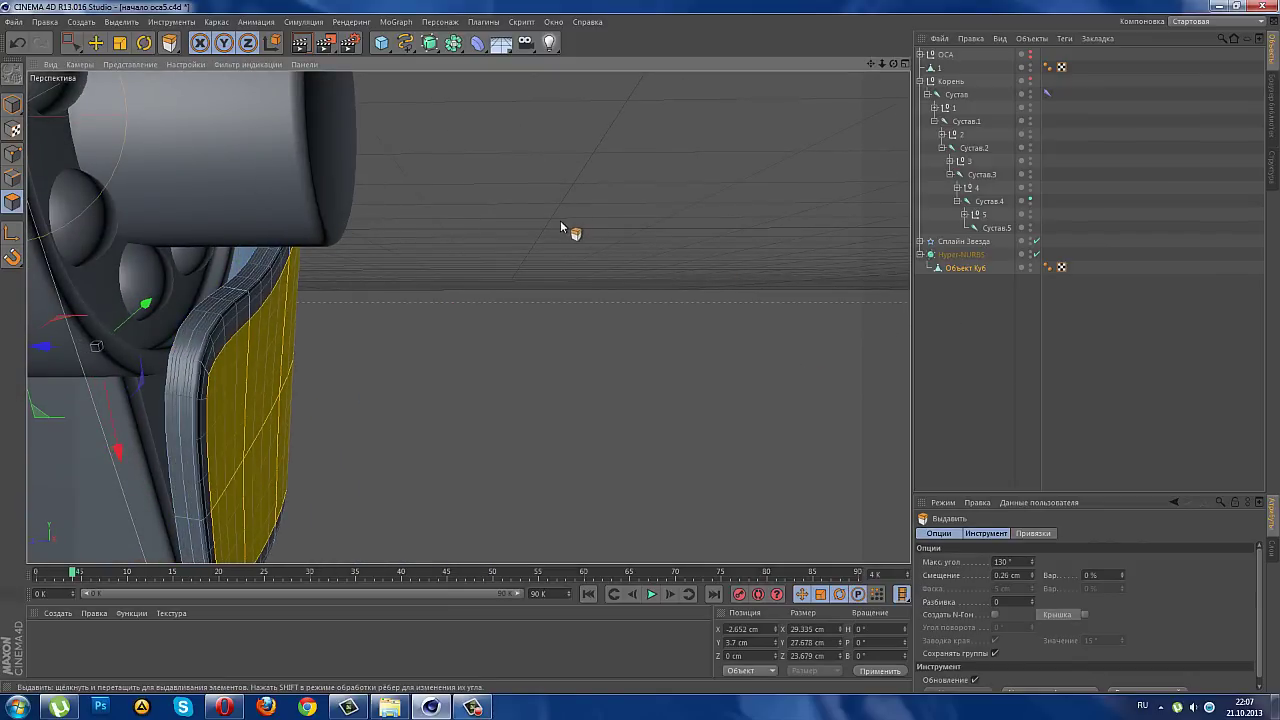
scroll(555, 232, down, 3)
scroll(560, 225, down, 2)
alt+drag(570, 215, 208, 250)
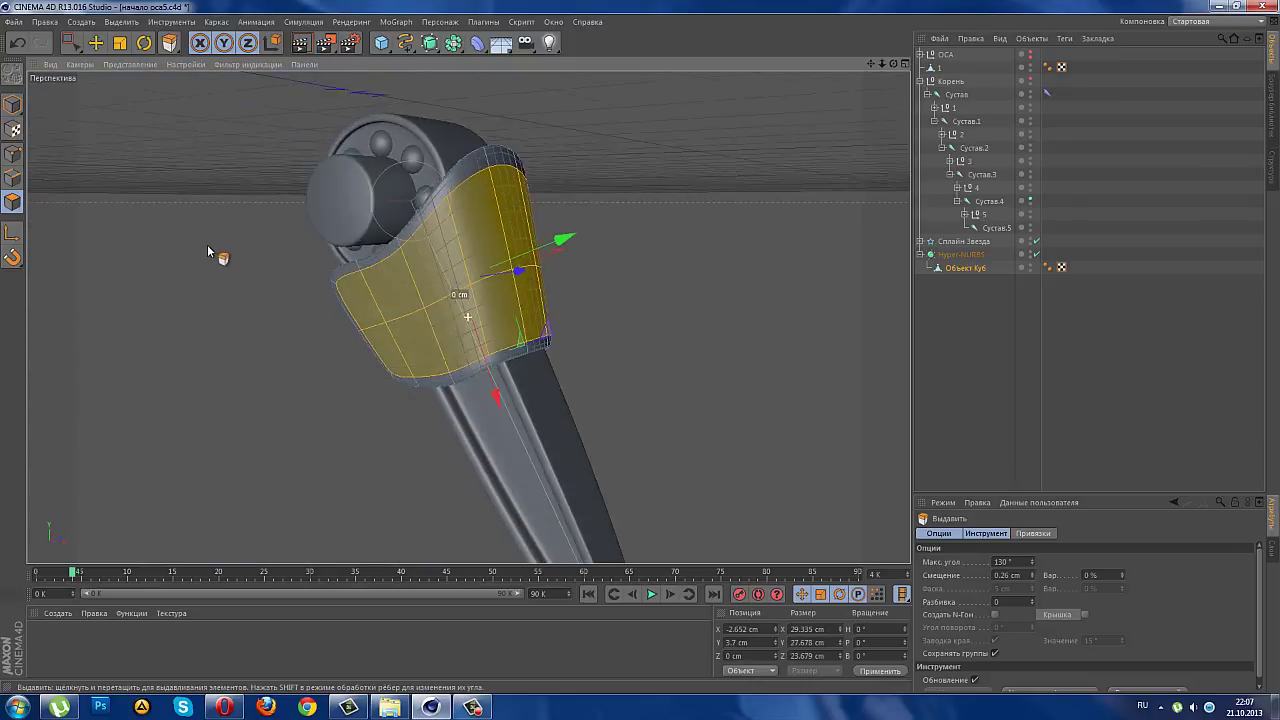
- Extrude a narrow vertical strip of polygons into a raised band and view the smoothed plate
drag(71, 42, 110, 67)
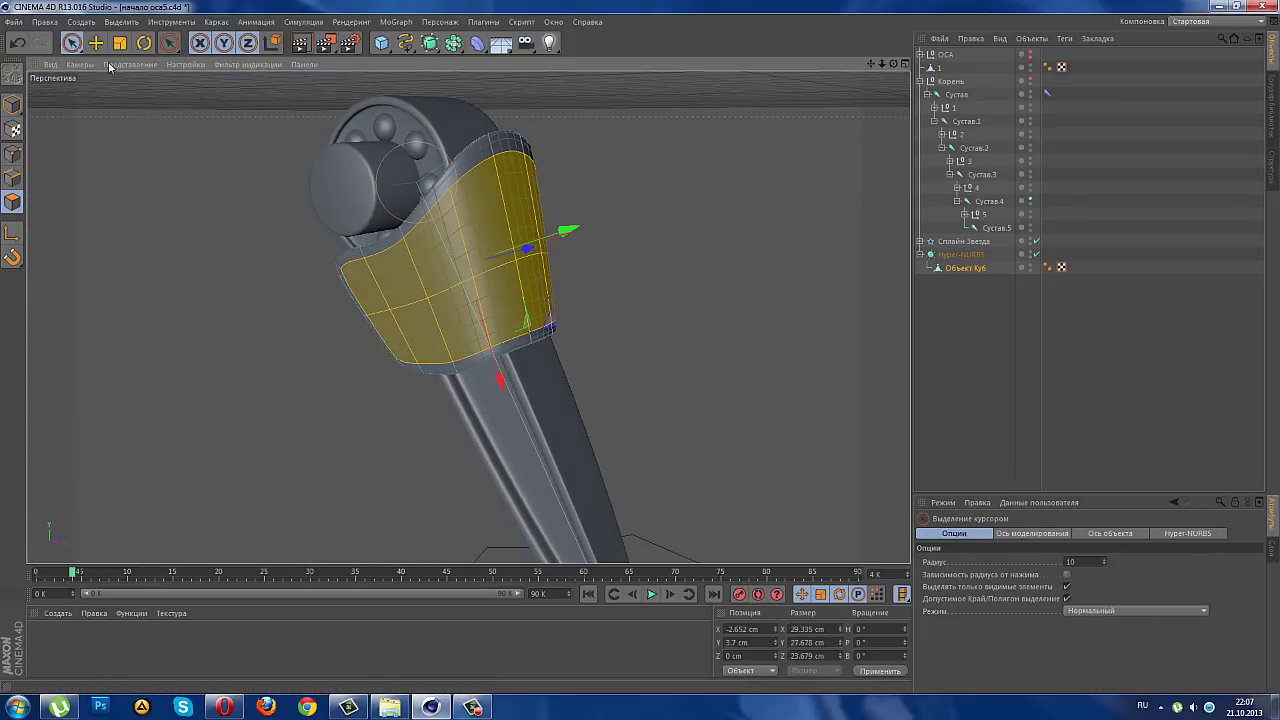
drag(510, 162, 519, 211)
scroll(600, 240, up, 2)
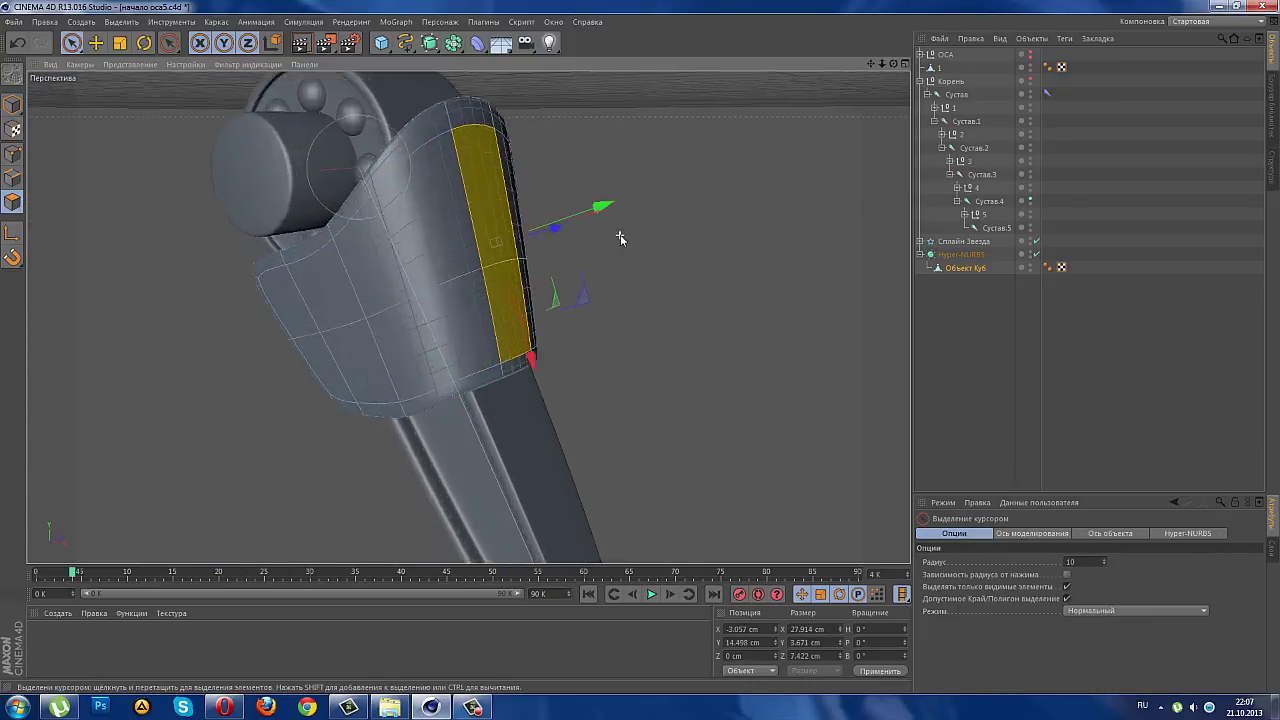
right_click(620, 240)
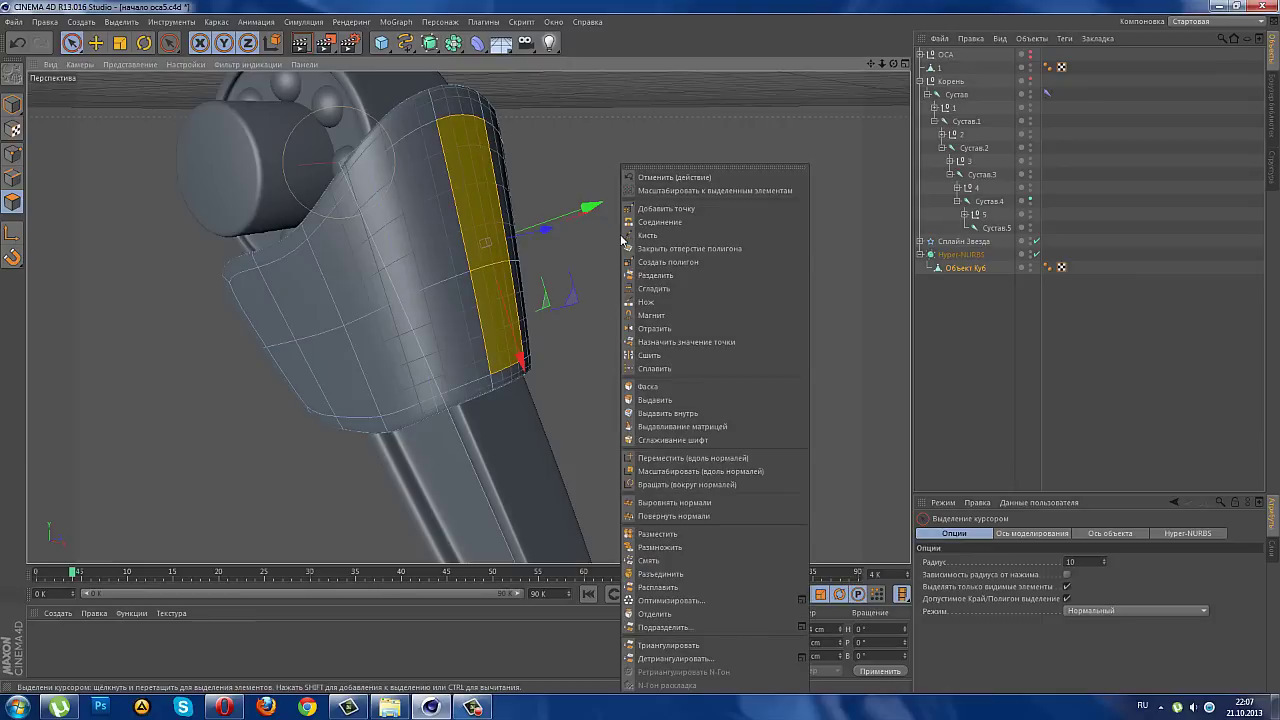
click(668, 400)
drag(680, 403, 718, 403)
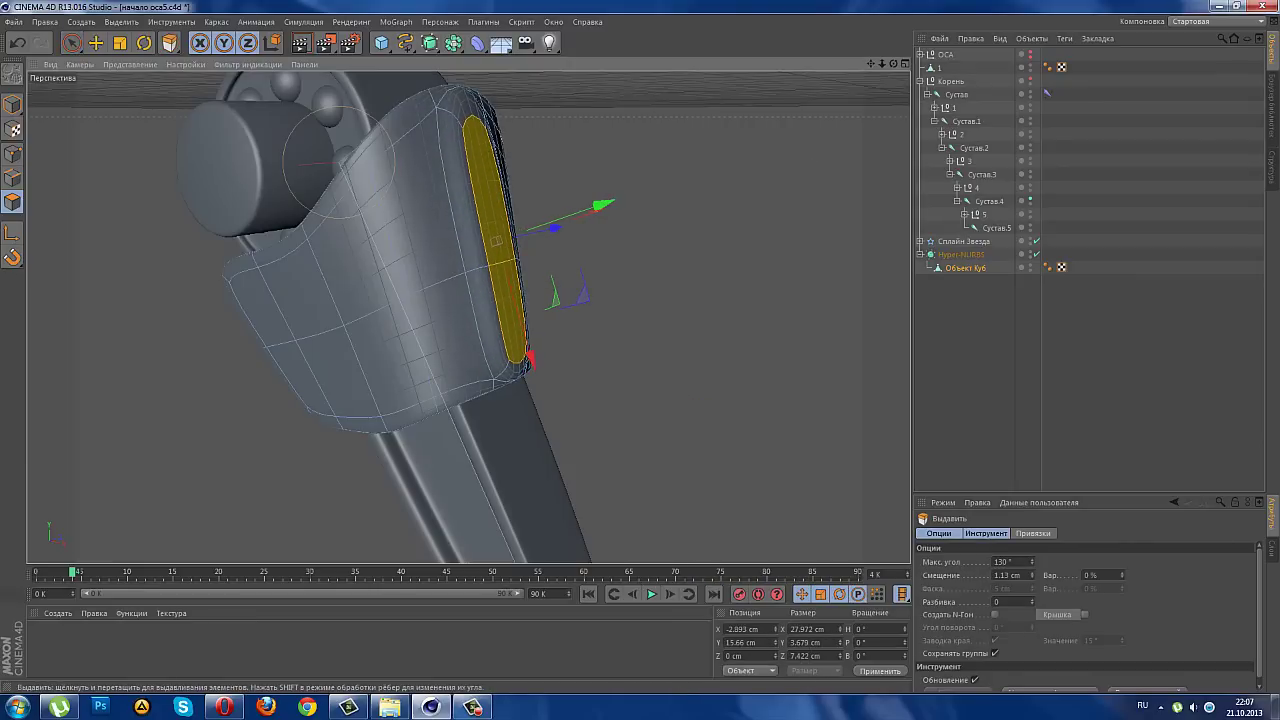
click(941, 374)
alt+drag(770, 337, 812, 313)
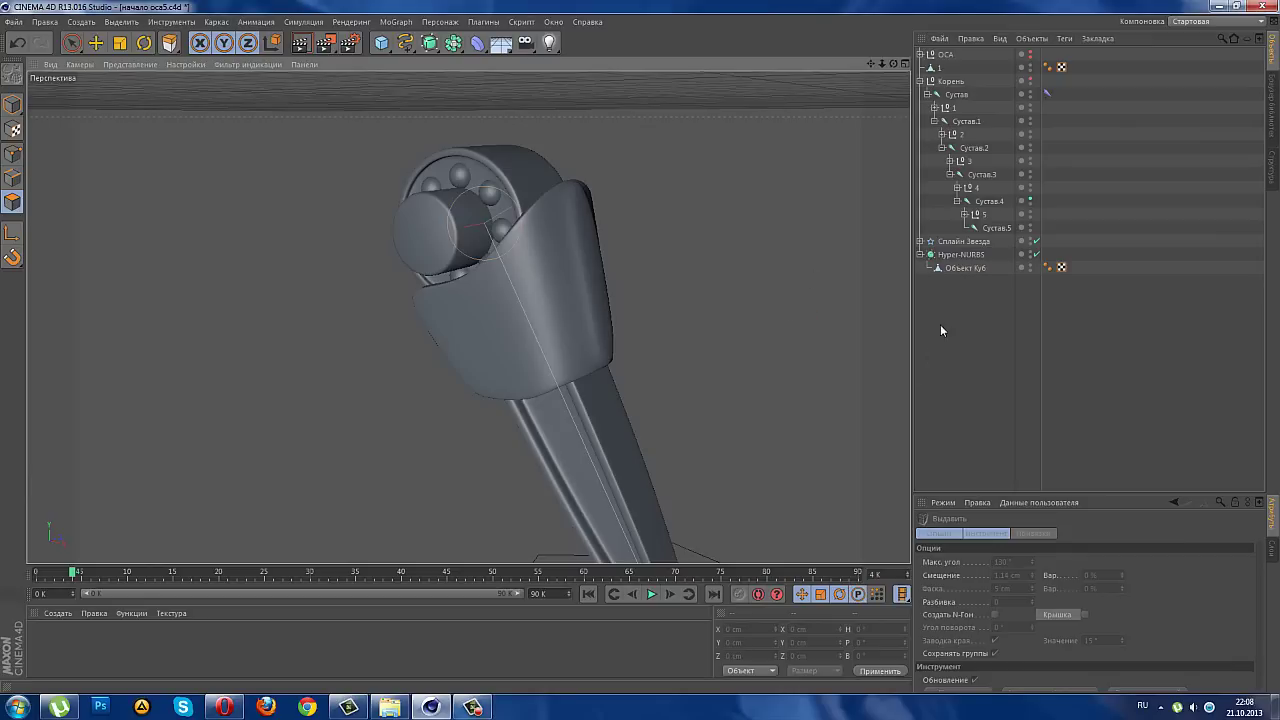
- Duplicate the armor plate as Hyper-NURBS.1 and slide its cube about 21 cm down the leg
click(933, 257)
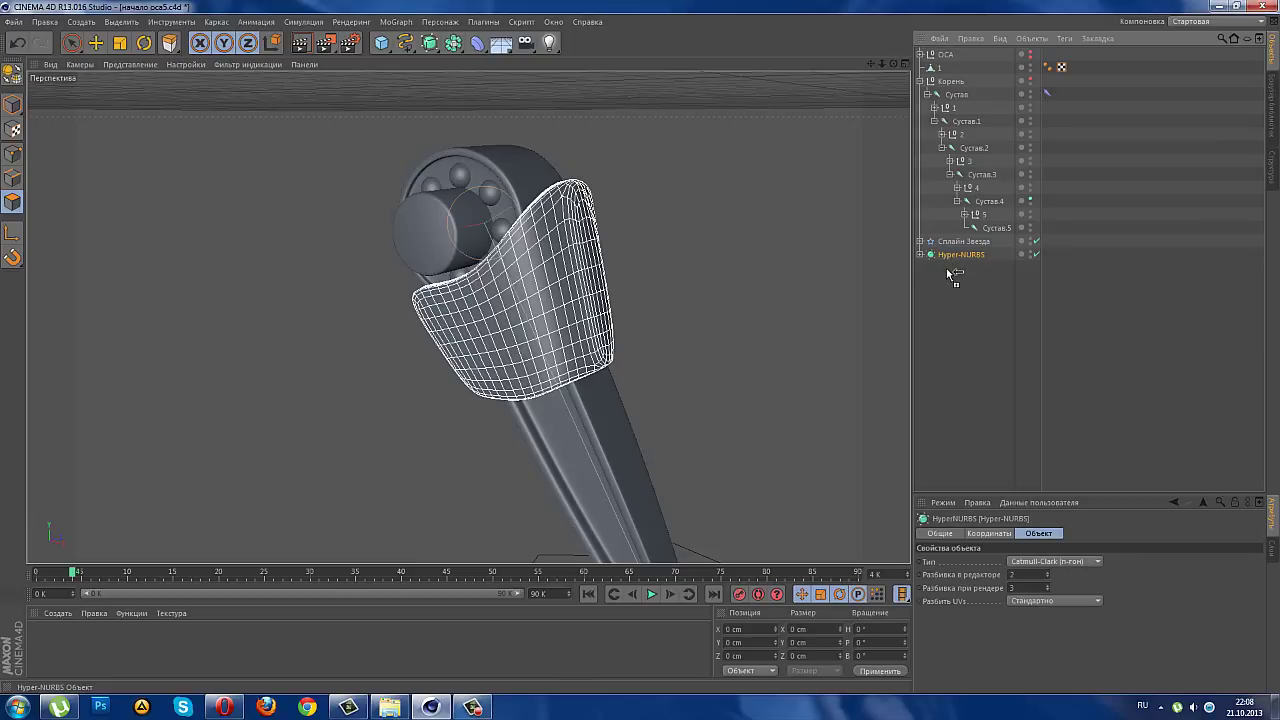
click(907, 64)
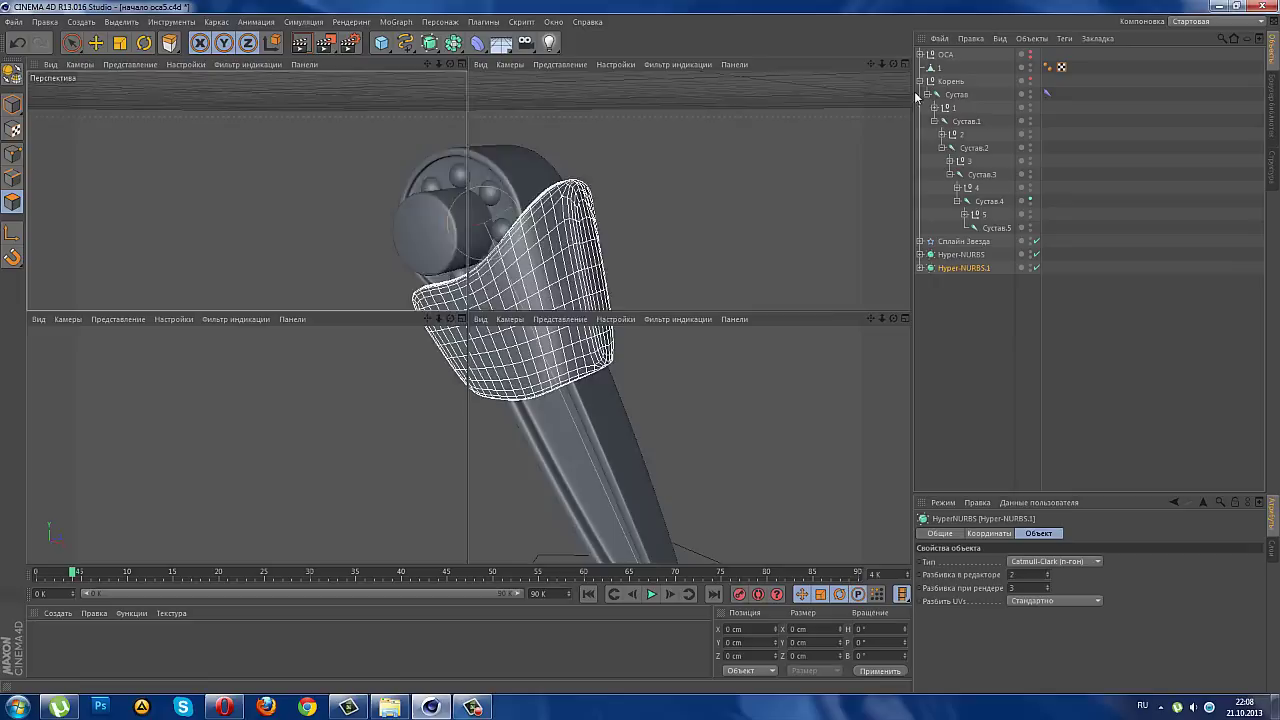
click(904, 312)
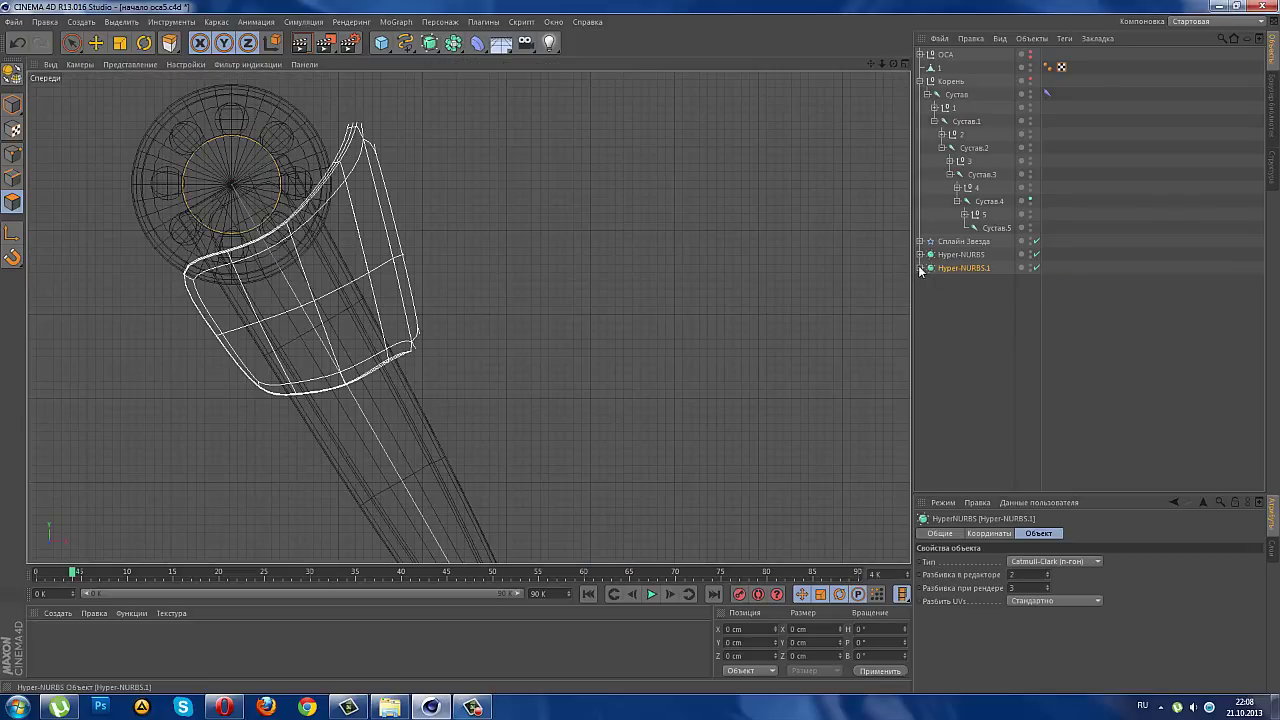
click(920, 270)
click(965, 281)
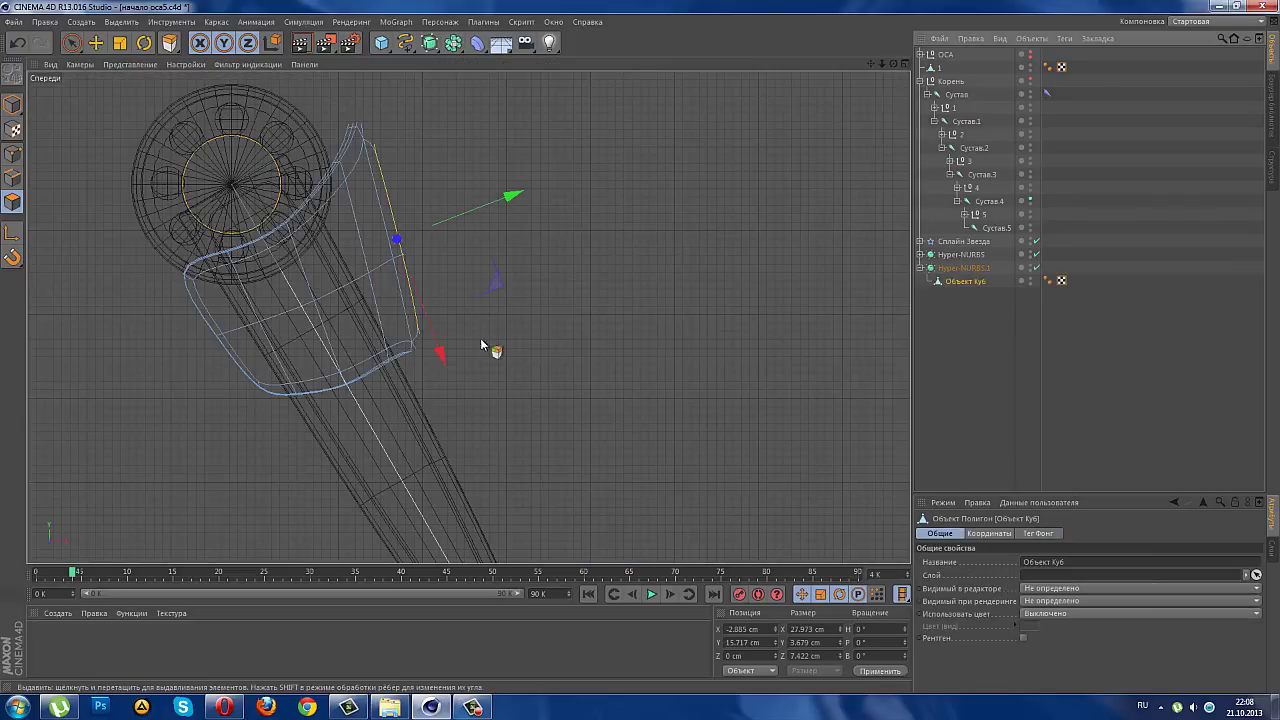
click(13, 106)
click(71, 44)
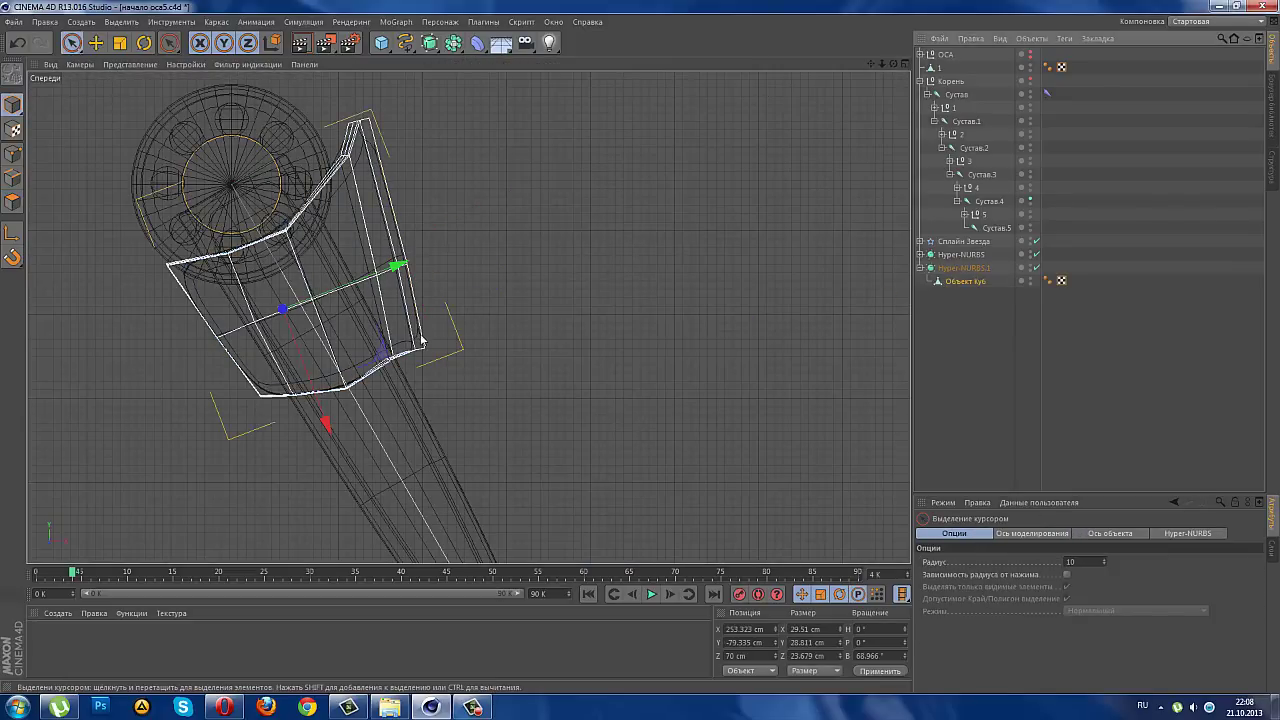
drag(326, 423, 441, 517)
scroll(521, 380, down, 2)
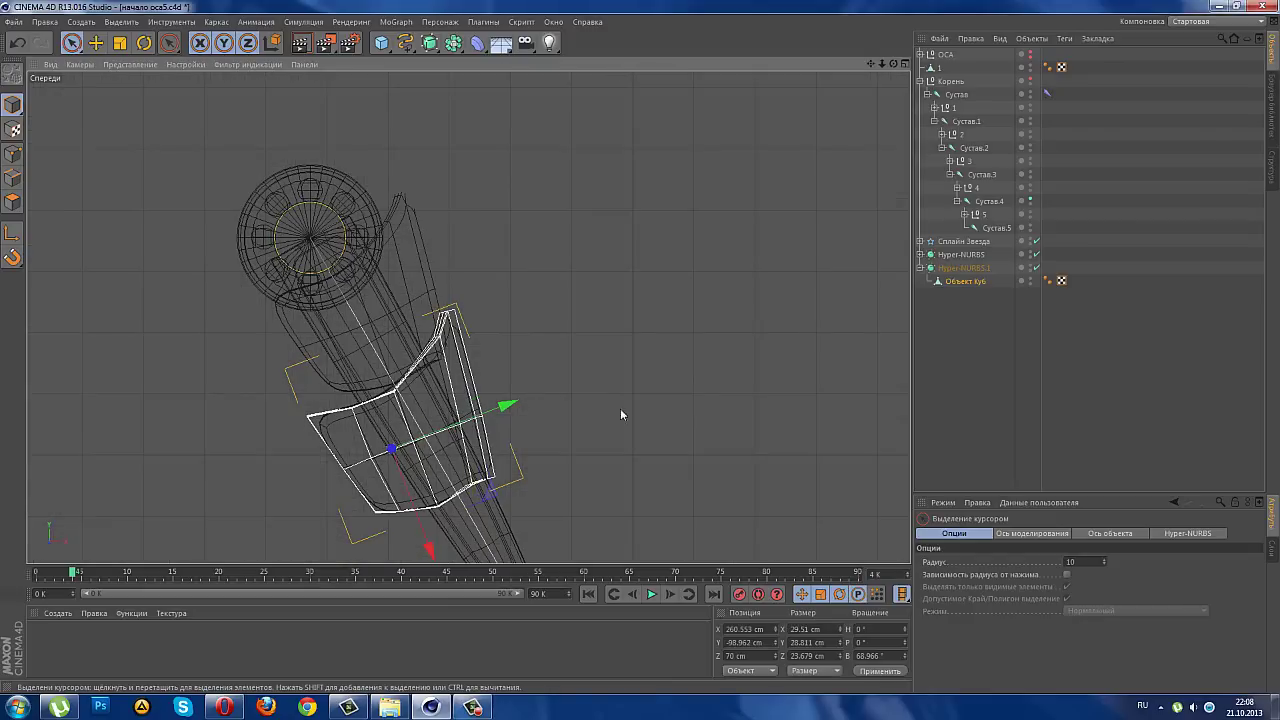
- Scale the copied plate down to about 23×23×19 cm in the perspective view
middle_drag(620, 414, 533, 297)
click(119, 44)
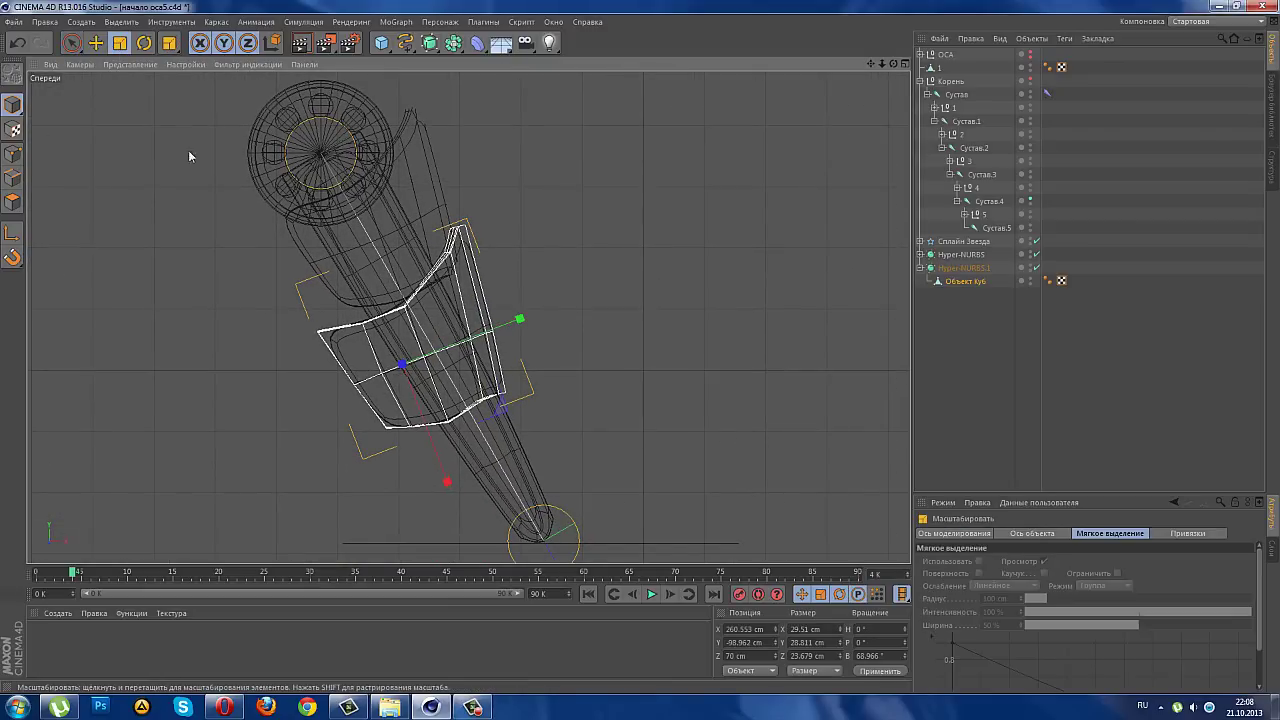
click(906, 64)
click(447, 64)
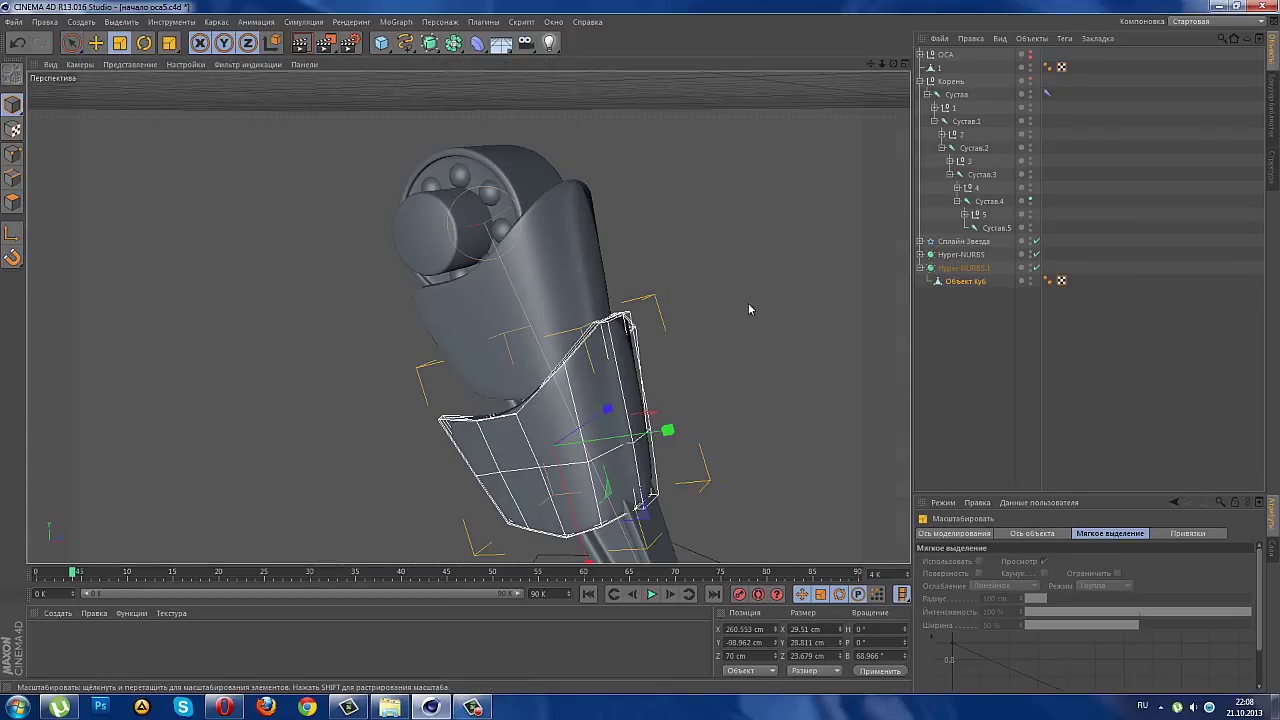
drag(748, 308, 581, 323)
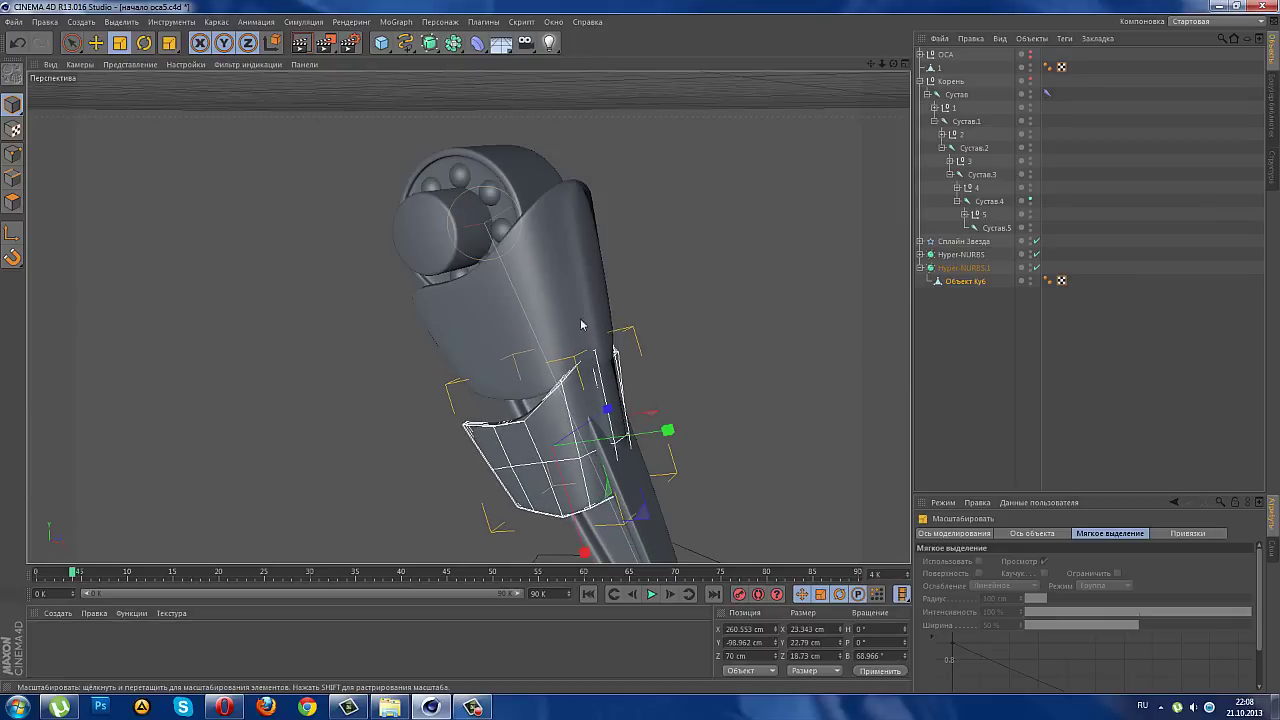
- Move the smaller plate so it sits directly below the first plate
drag(68, 46, 110, 47)
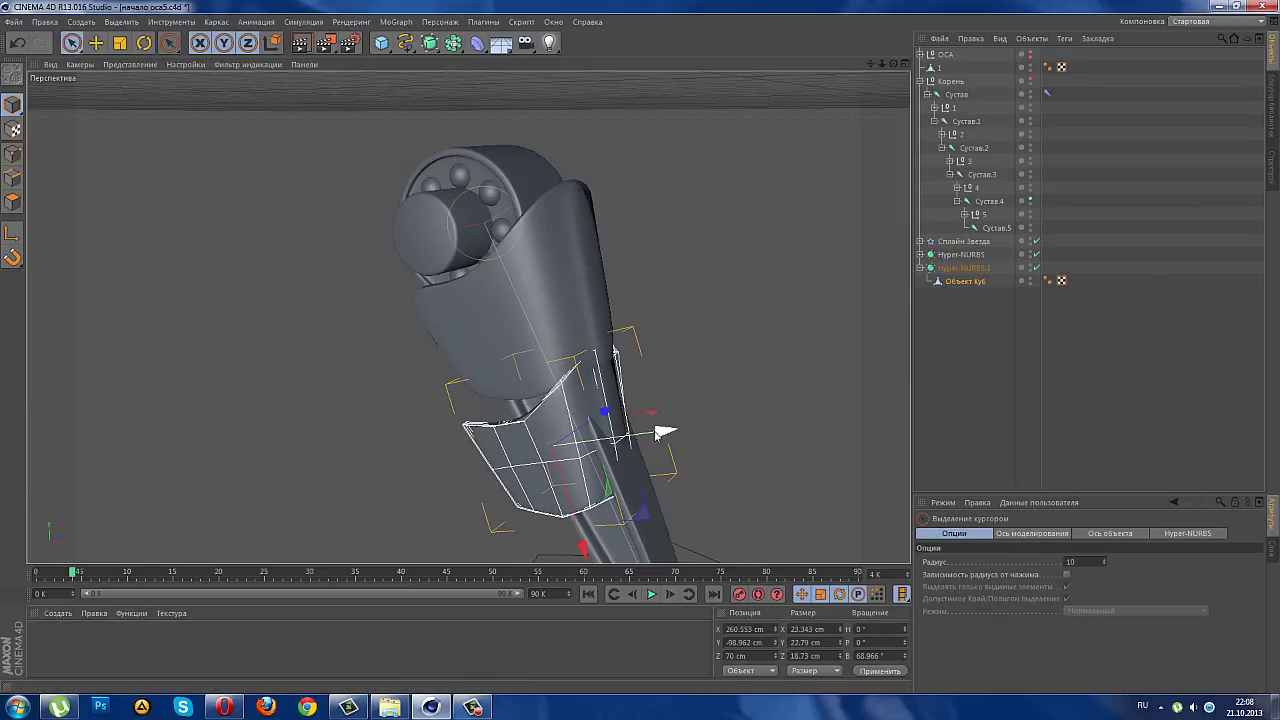
drag(663, 434, 678, 437)
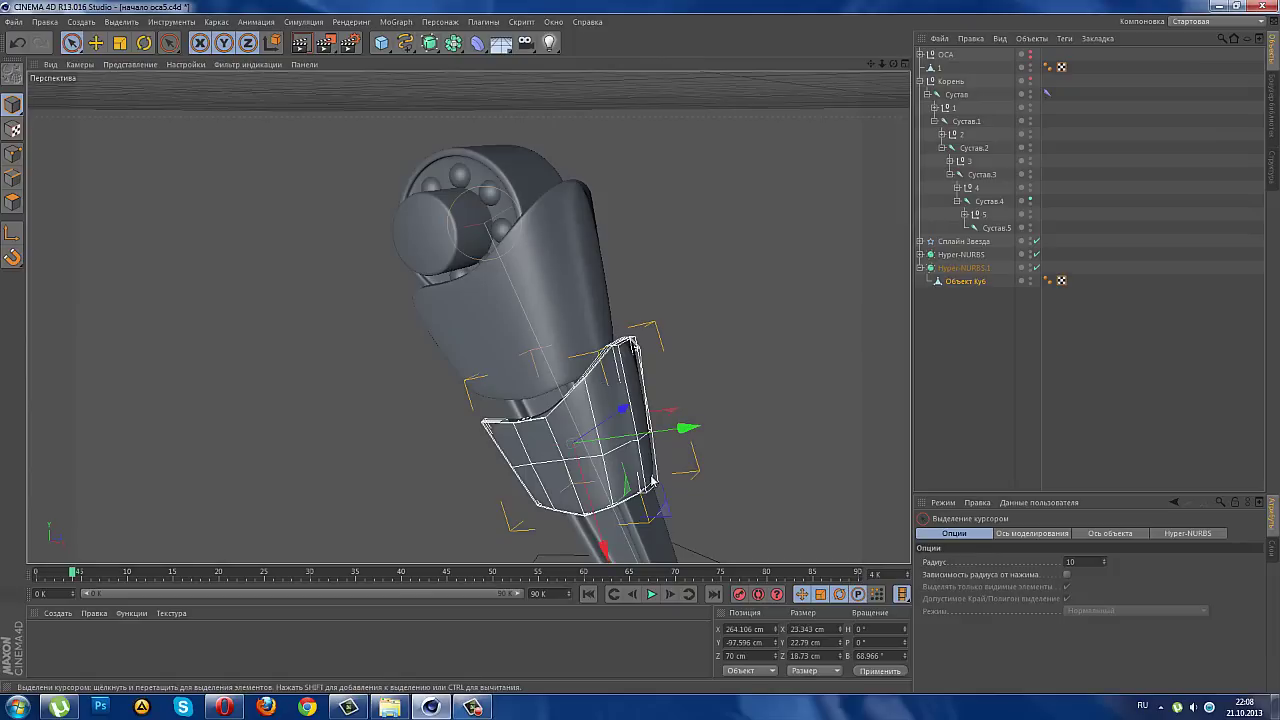
drag(649, 514, 649, 486)
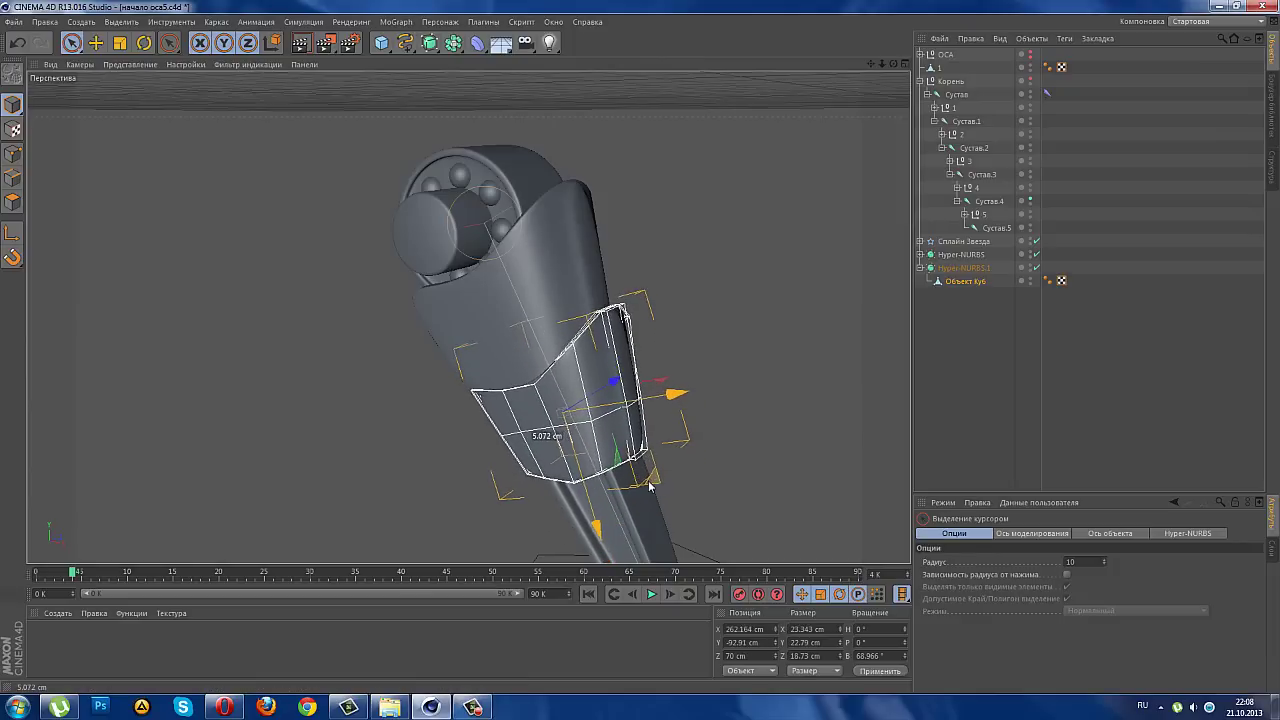
click(950, 458)
- Nudge the second plate's cube slightly higher in the maximized front view
scroll(745, 414, down, 3)
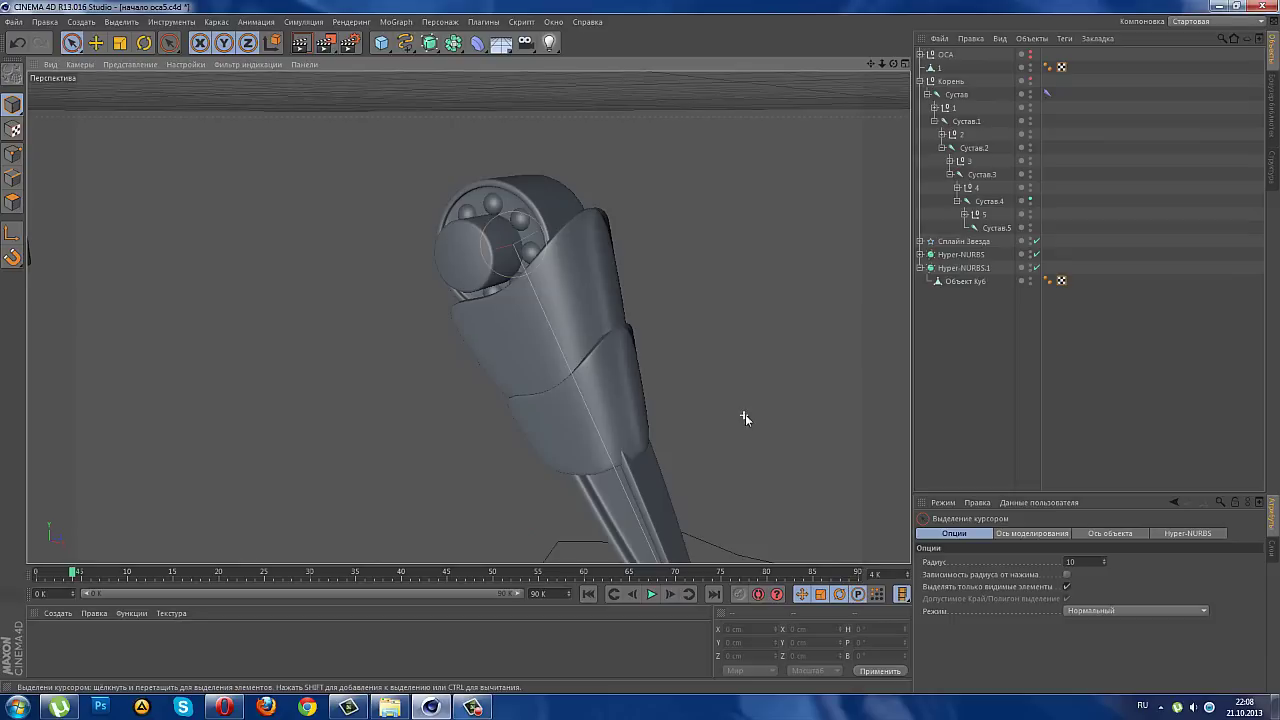
alt+drag(745, 414, 844, 371)
scroll(813, 377, up, 3)
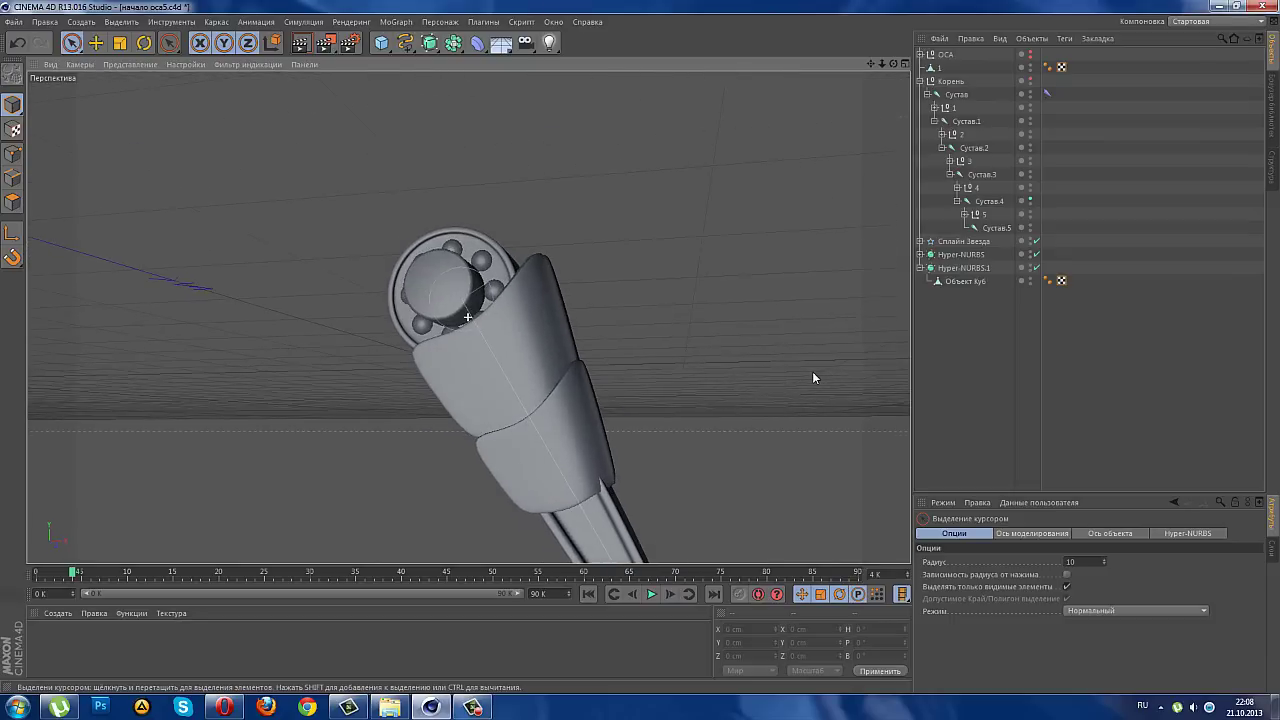
click(902, 62)
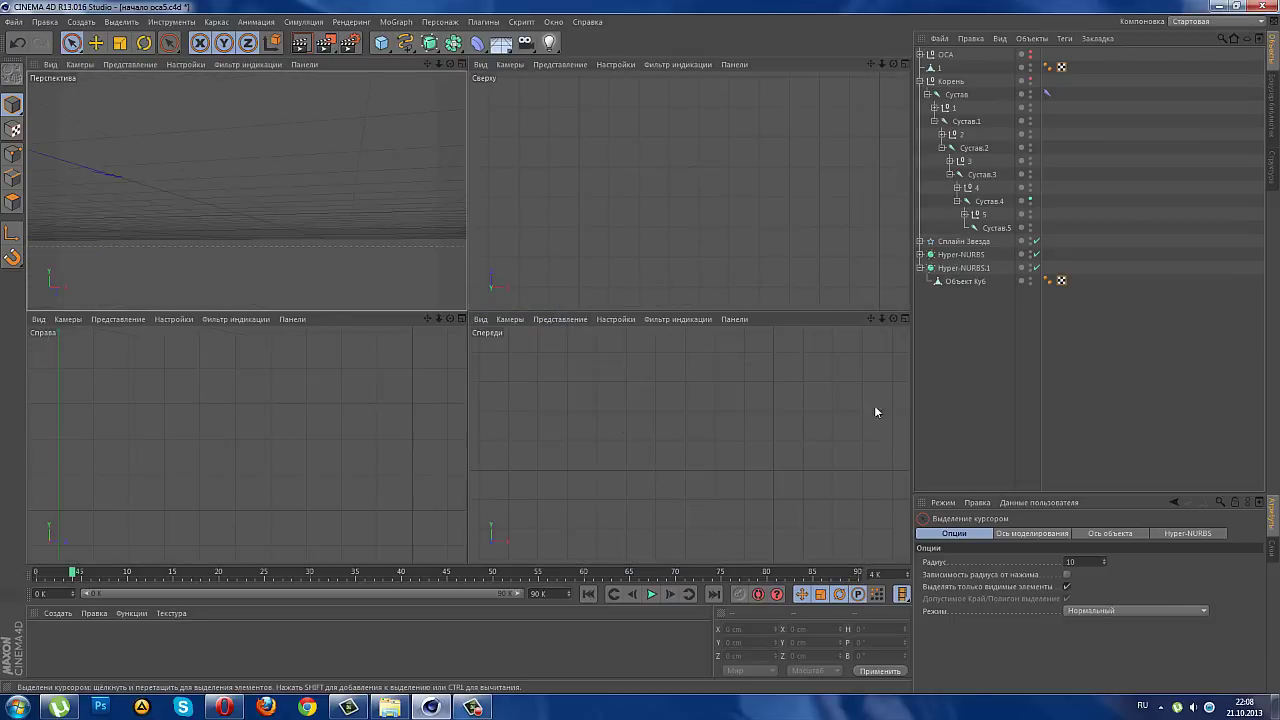
click(905, 320)
click(962, 281)
scroll(597, 329, up, 3)
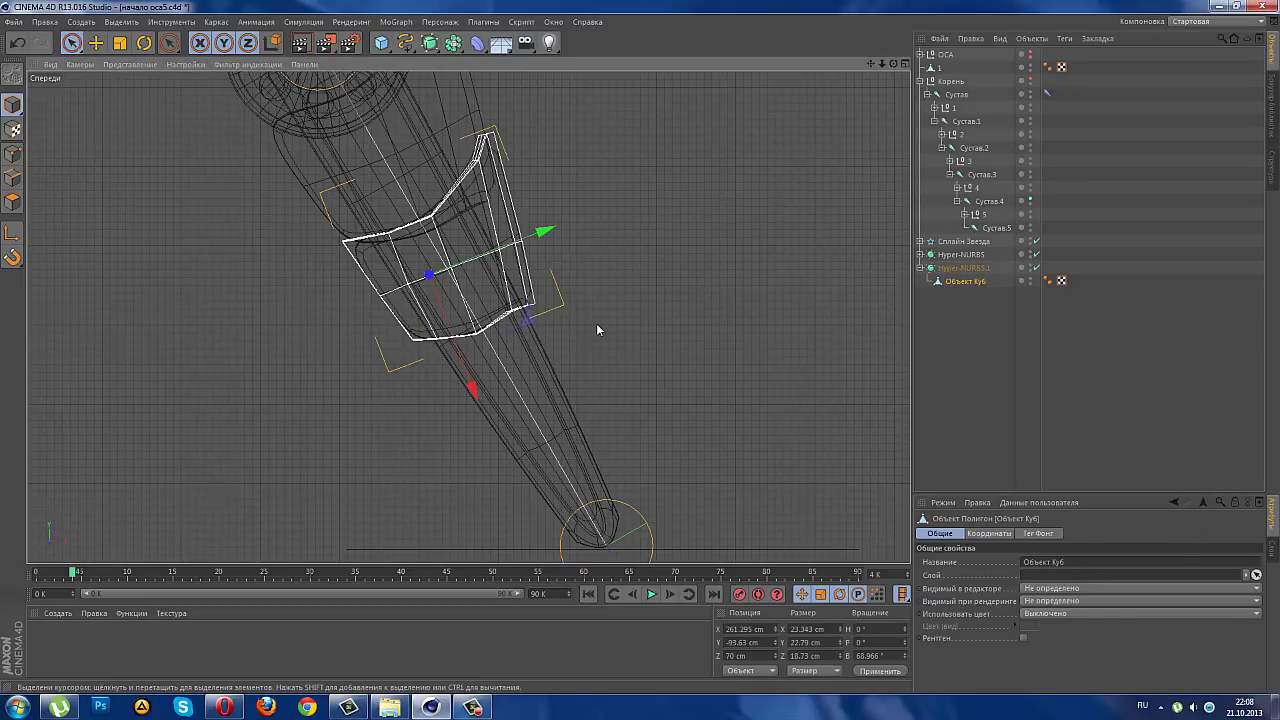
drag(869, 66, 641, 274)
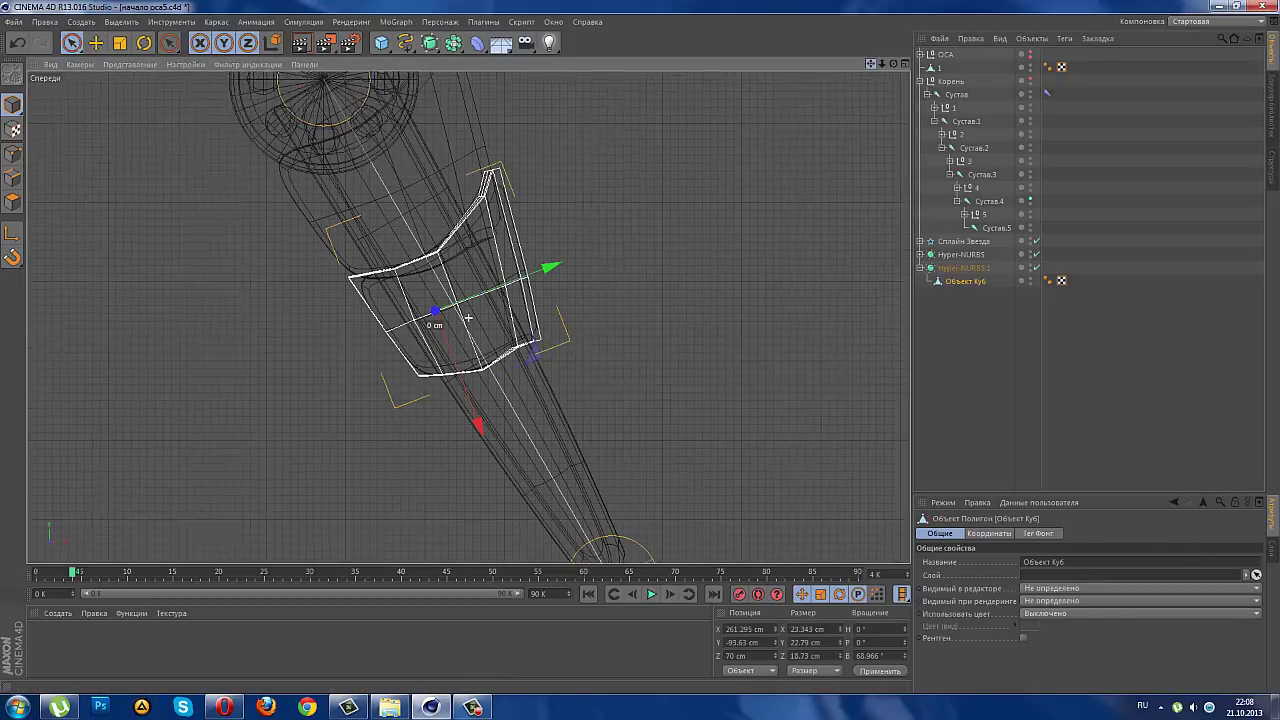
drag(578, 404, 557, 404)
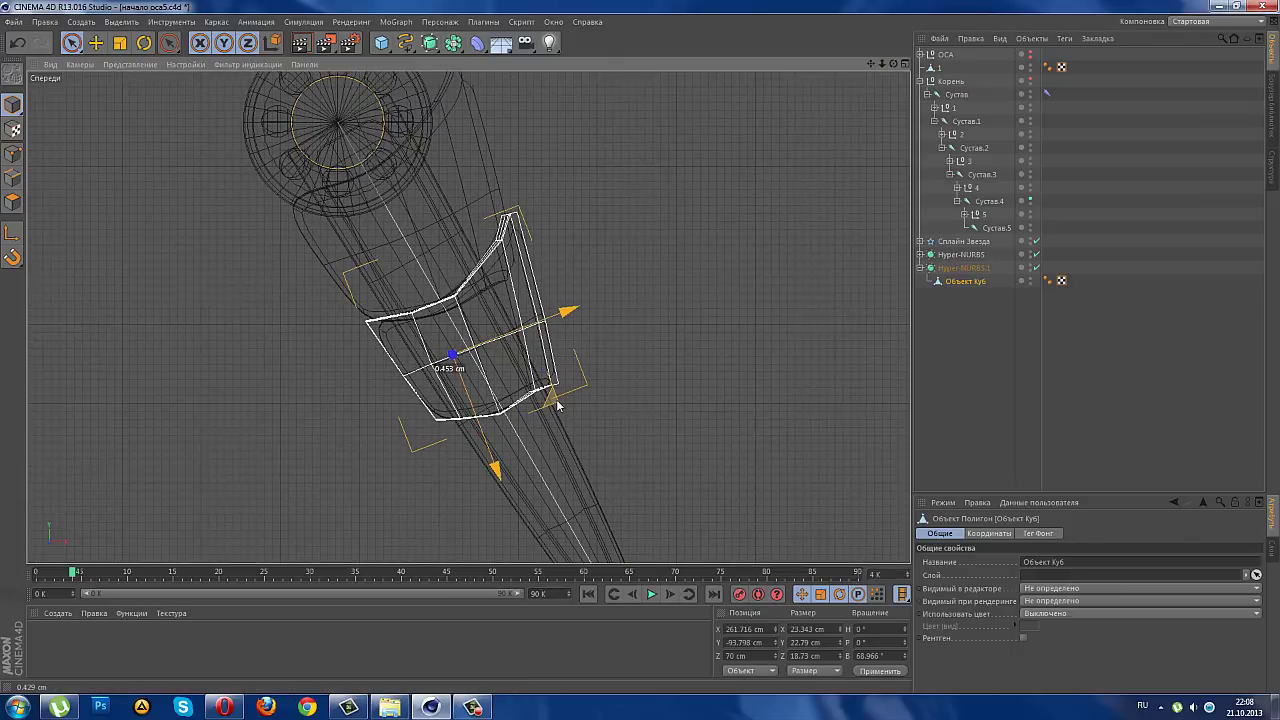
drag(557, 404, 552, 392)
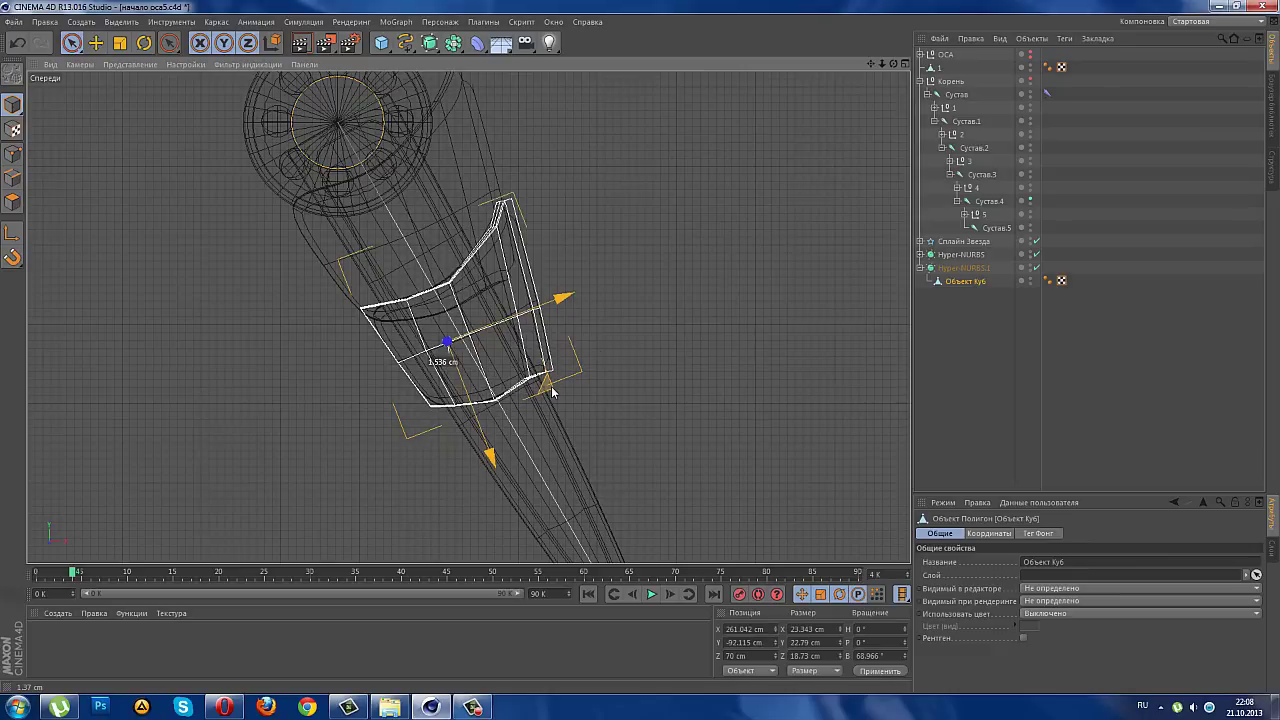
drag(552, 392, 556, 401)
- Set the front view to Gouraud Shading (Lines) and settle the plate near X 261.6, Y −92.7 cm
click(130, 64)
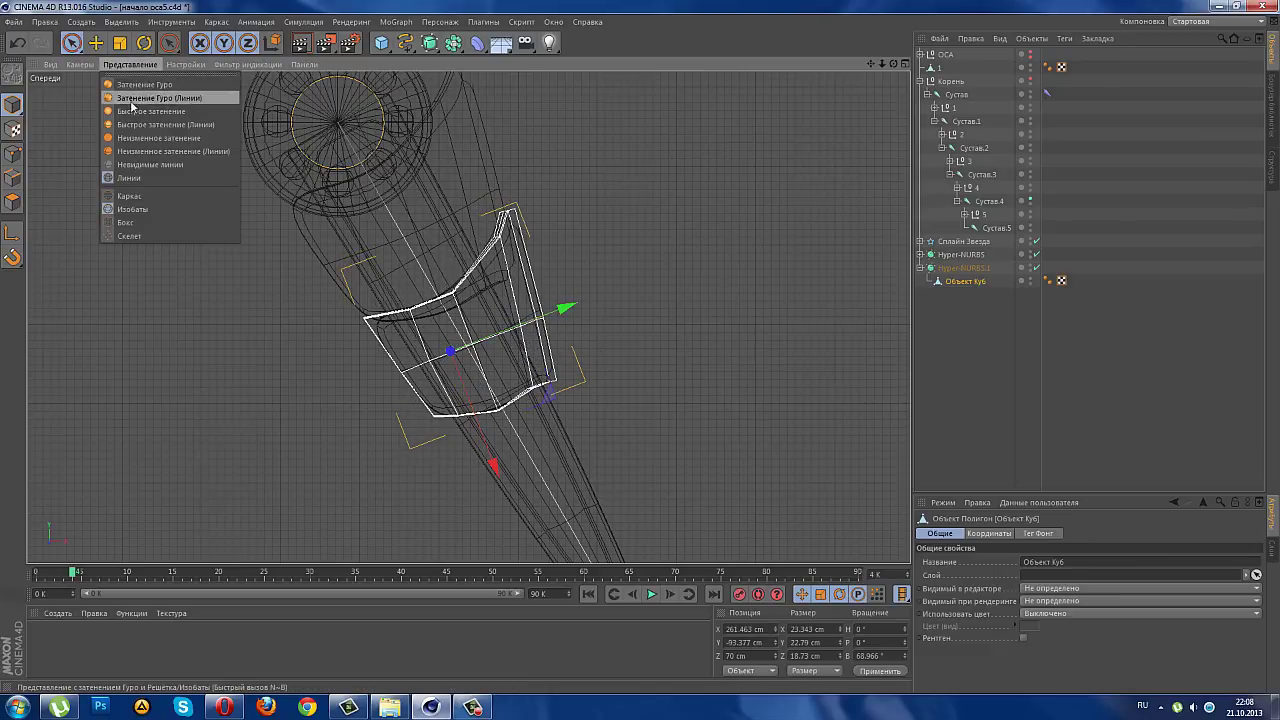
click(140, 96)
scroll(482, 210, up, 2)
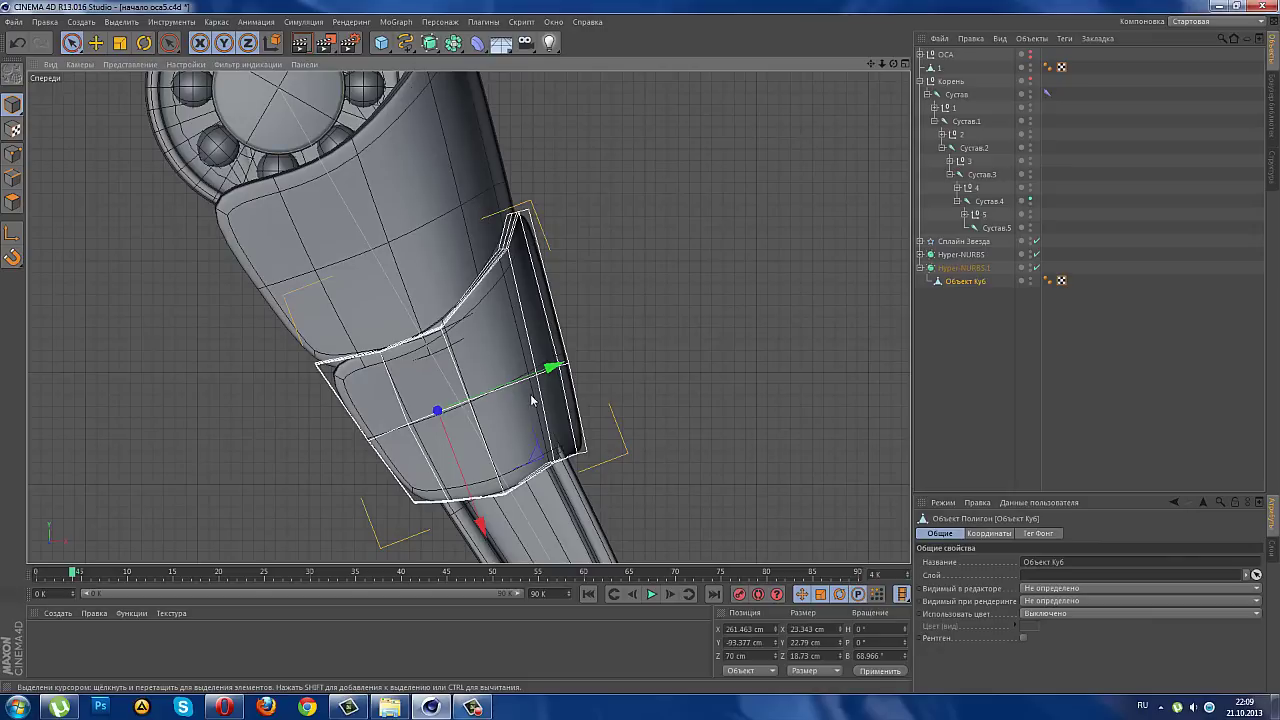
mouse_move(548, 436)
mouse_down()
mouse_move(592, 461)
mouse_move(546, 468)
mouse_move(531, 446)
mouse_up()
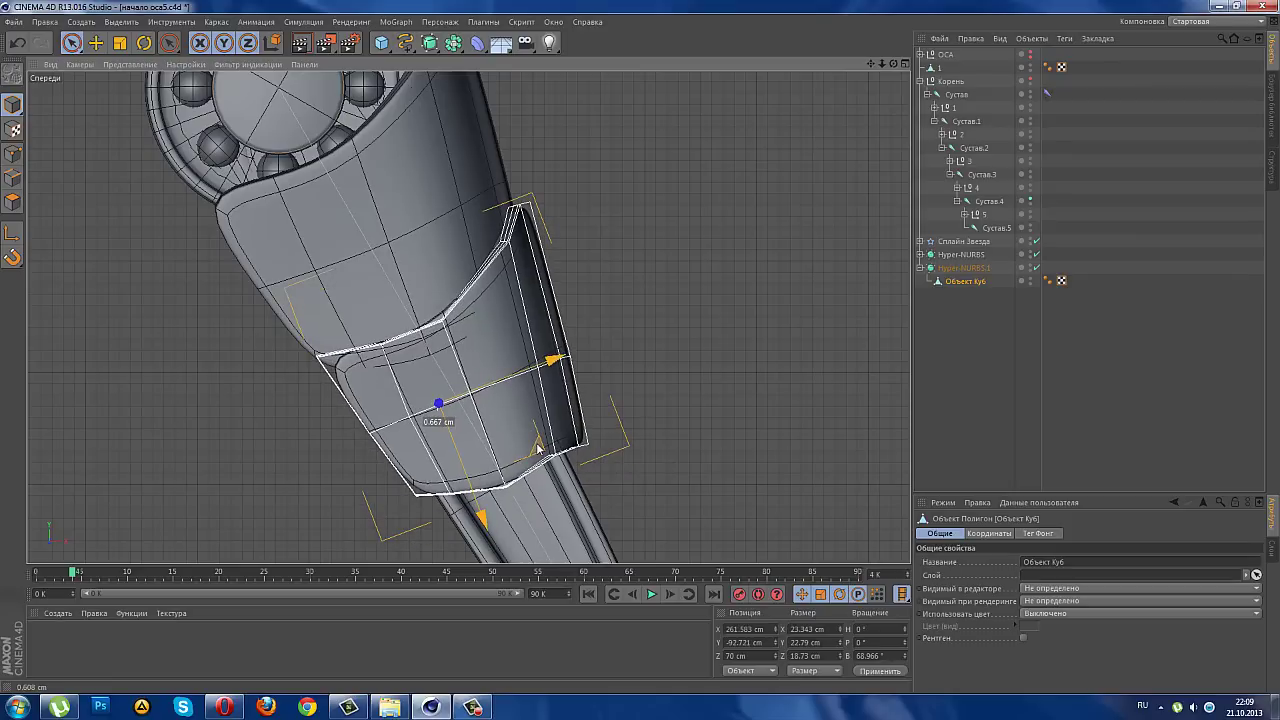
click(899, 64)
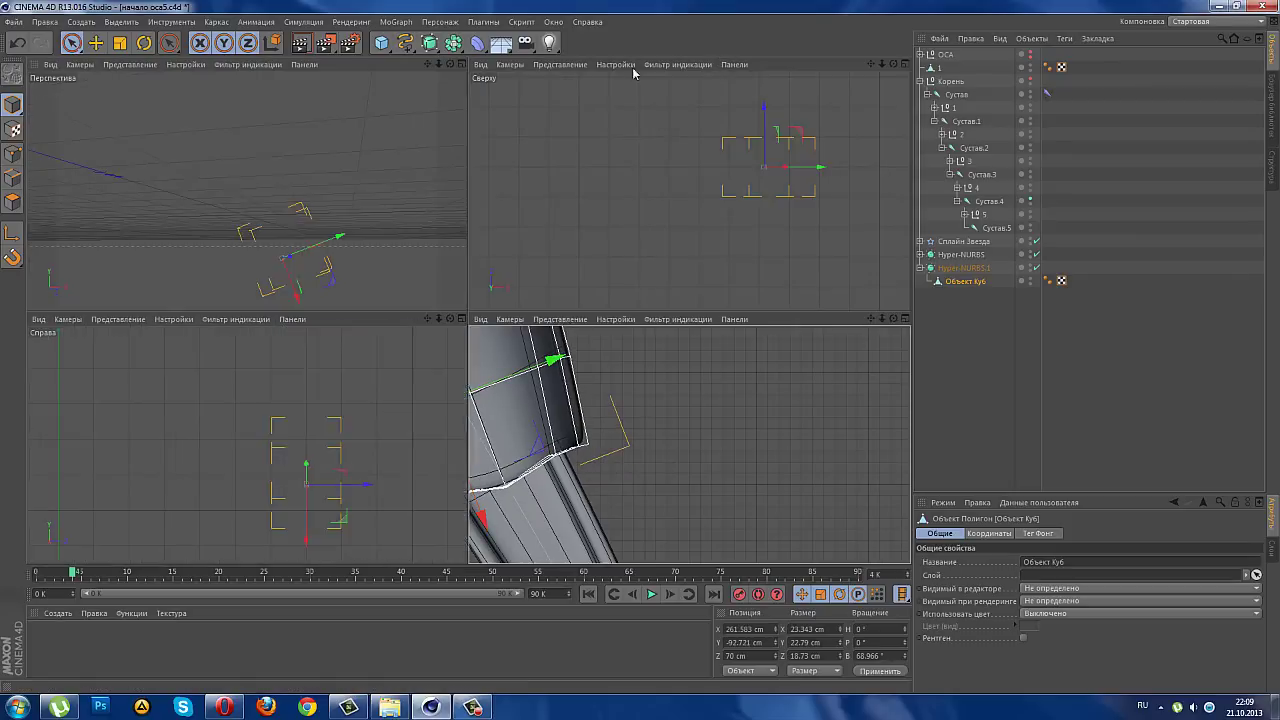
click(462, 65)
- Scale the second plate's cube slightly larger and deselect it to preview the smoothing
key(q)
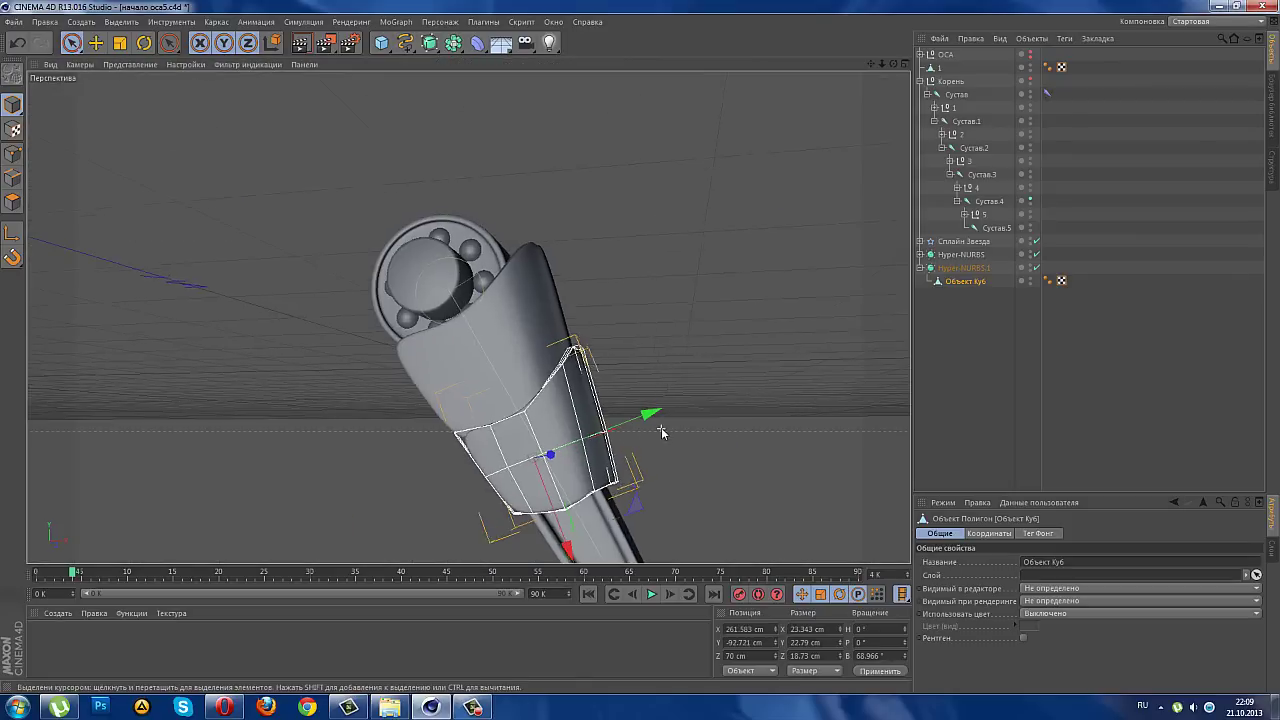
click(956, 319)
mouse_move(677, 352)
alt+mouse_down()
mouse_move(480, 503)
mouse_move(585, 517)
mouse_move(640, 469)
mouse_move(723, 494)
mouse_move(723, 551)
mouse_move(677, 566)
mouse_move(600, 534)
mouse_move(586, 506)
mouse_move(574, 517)
alt+mouse_up()
click(432, 418)
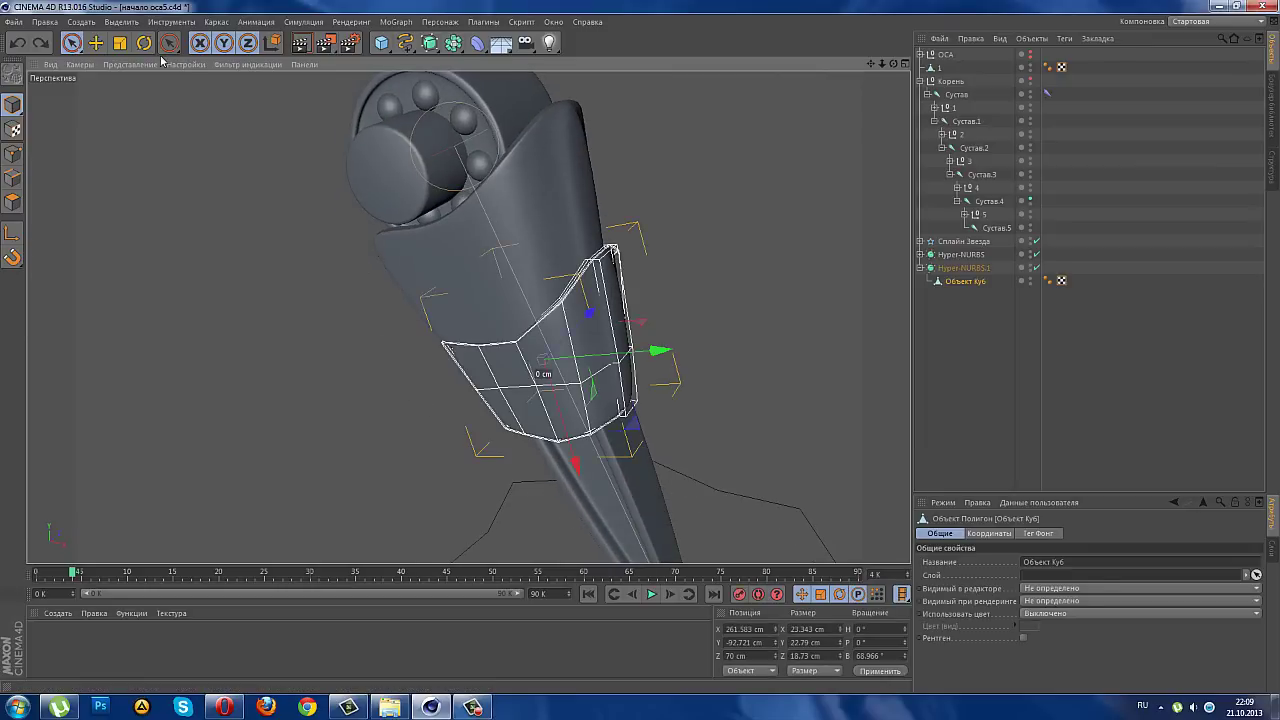
click(128, 45)
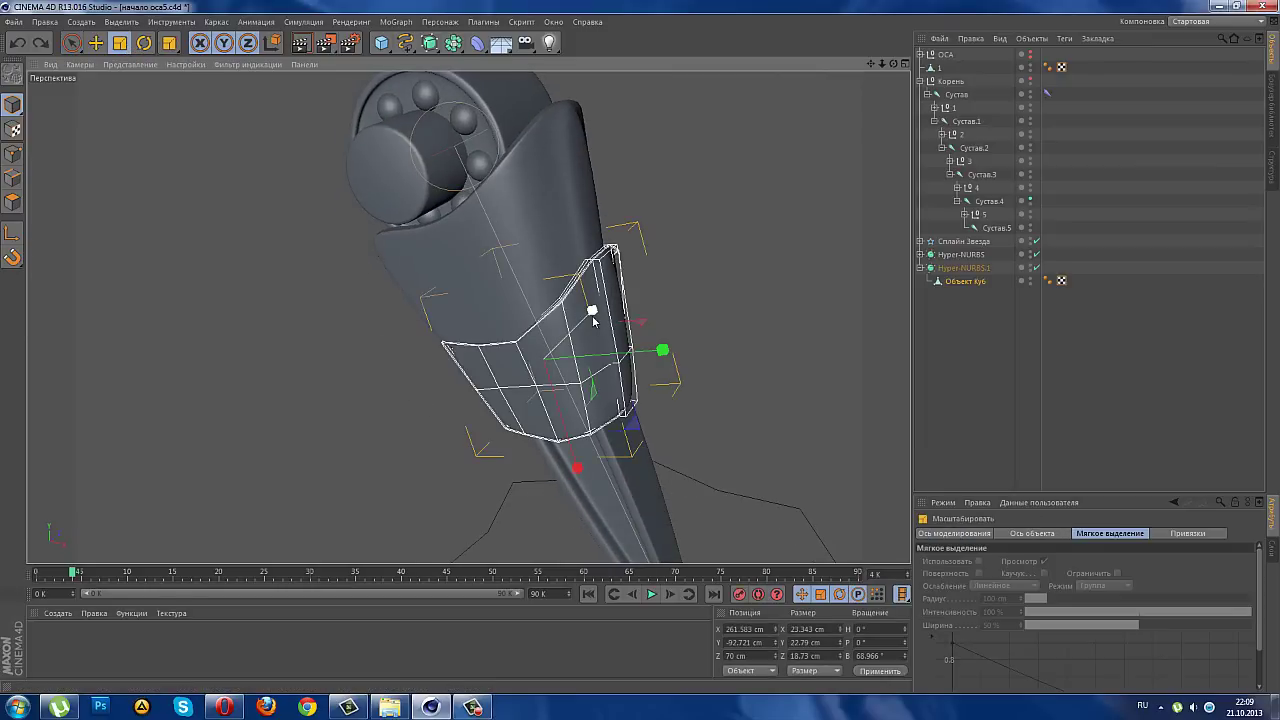
drag(593, 316, 603, 322)
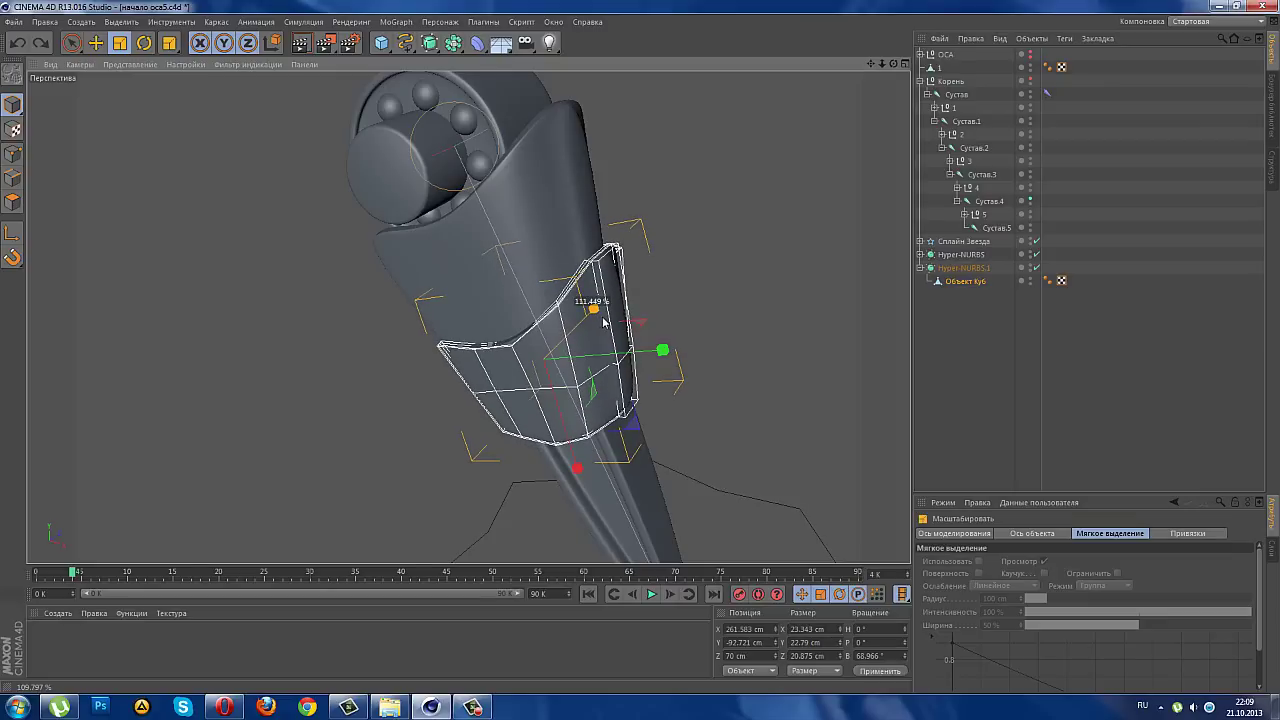
alt+drag(495, 333, 826, 318)
click(957, 323)
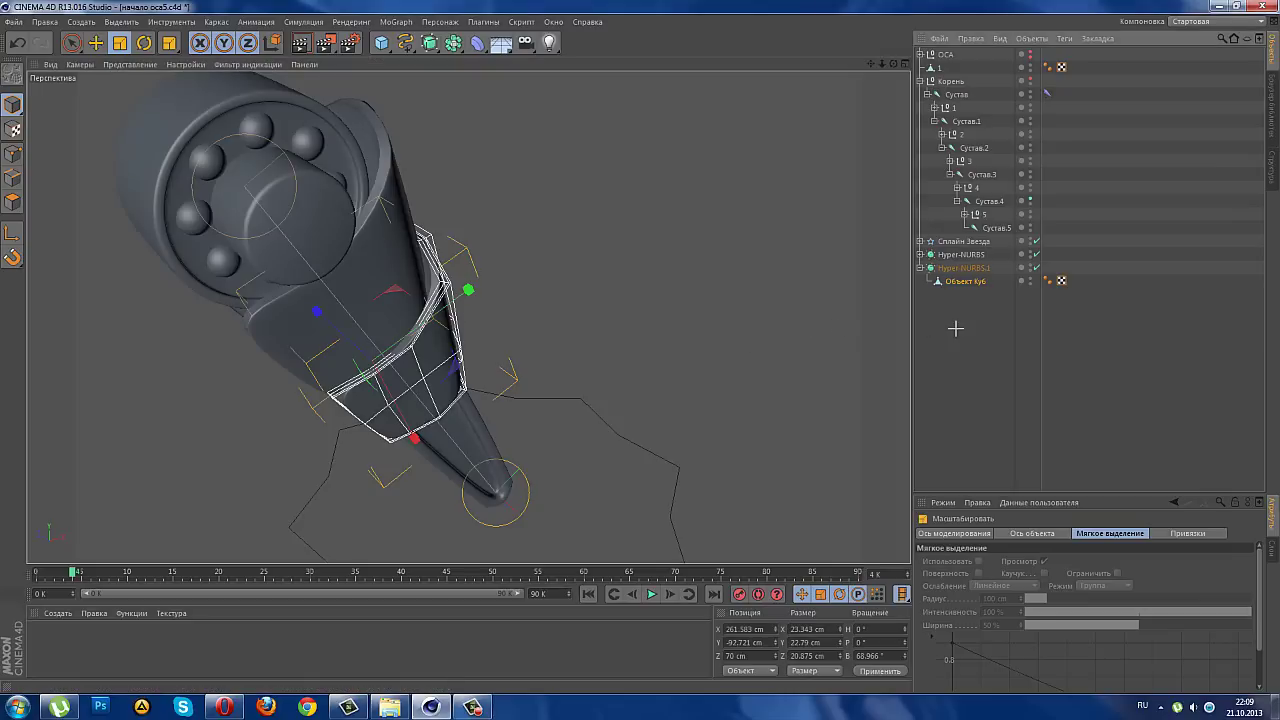
- Rotate the second plate to about 70.4° so it wraps beneath the first plate
scroll(250, 415, up, 3)
scroll(346, 367, up, 3)
alt+drag(435, 322, 345, 360)
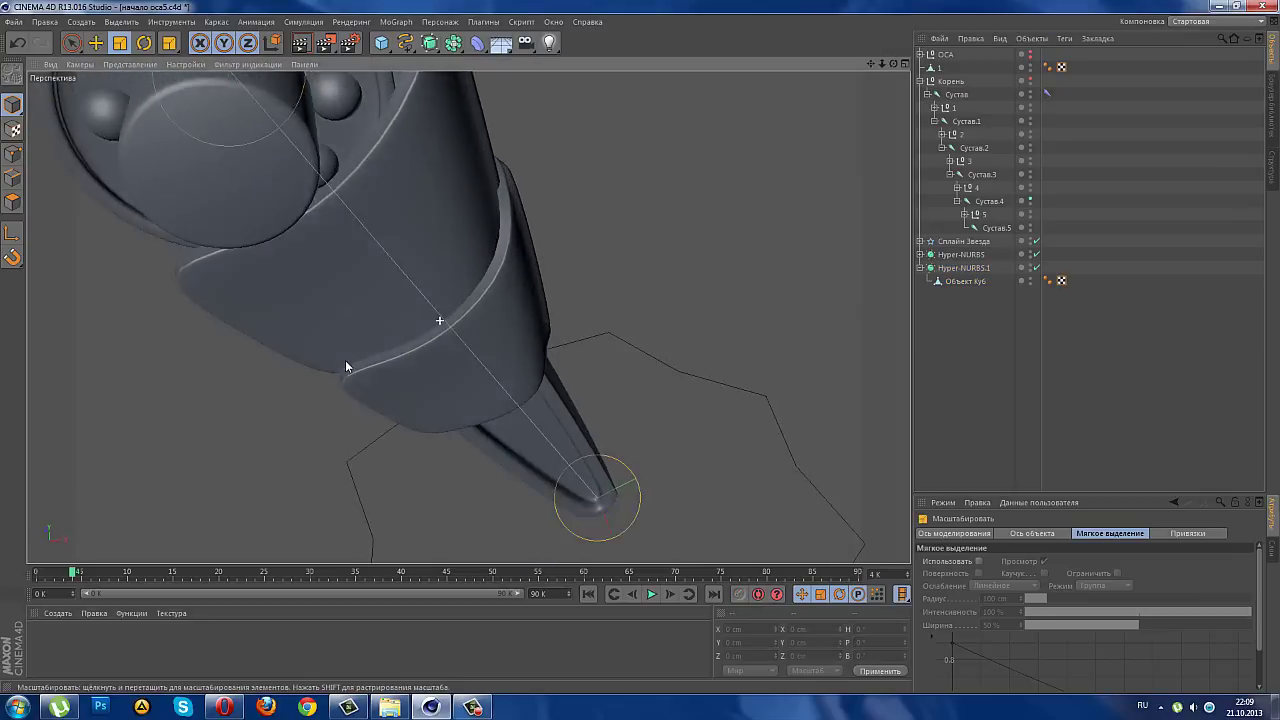
scroll(209, 308, up, 3)
scroll(209, 308, down, 2)
alt+drag(219, 283, 322, 270)
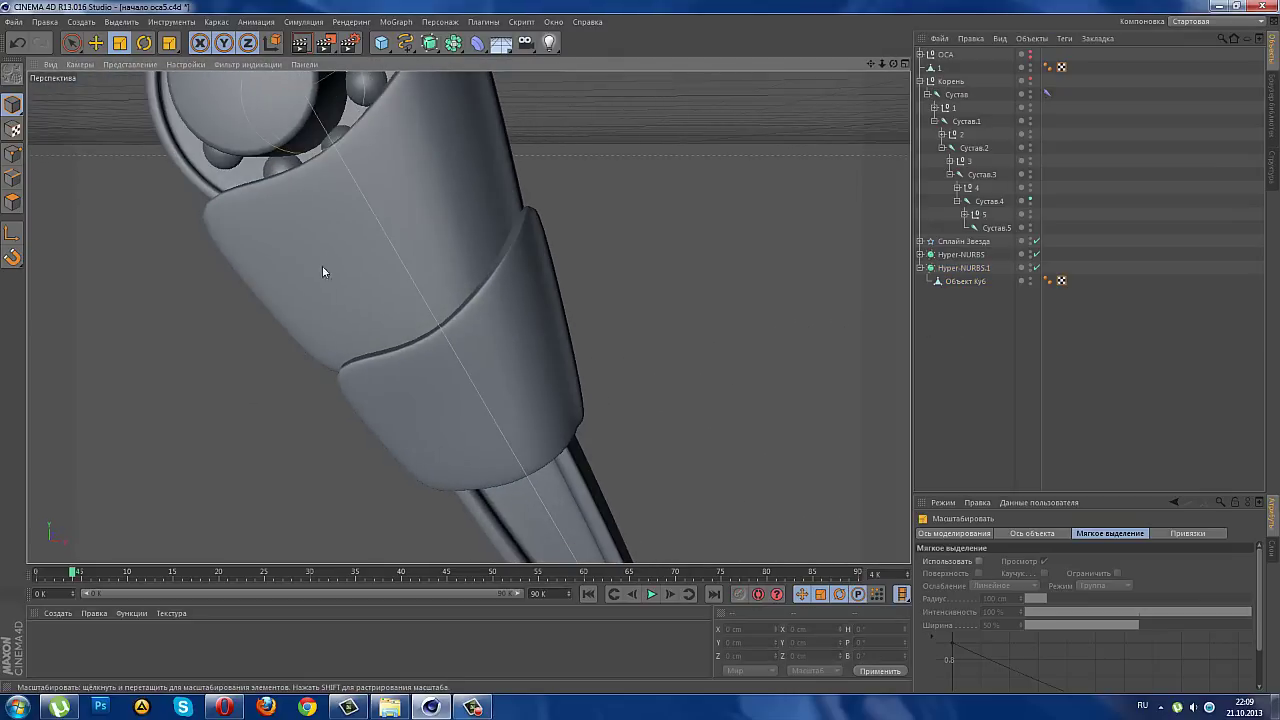
key(ctrl+z)
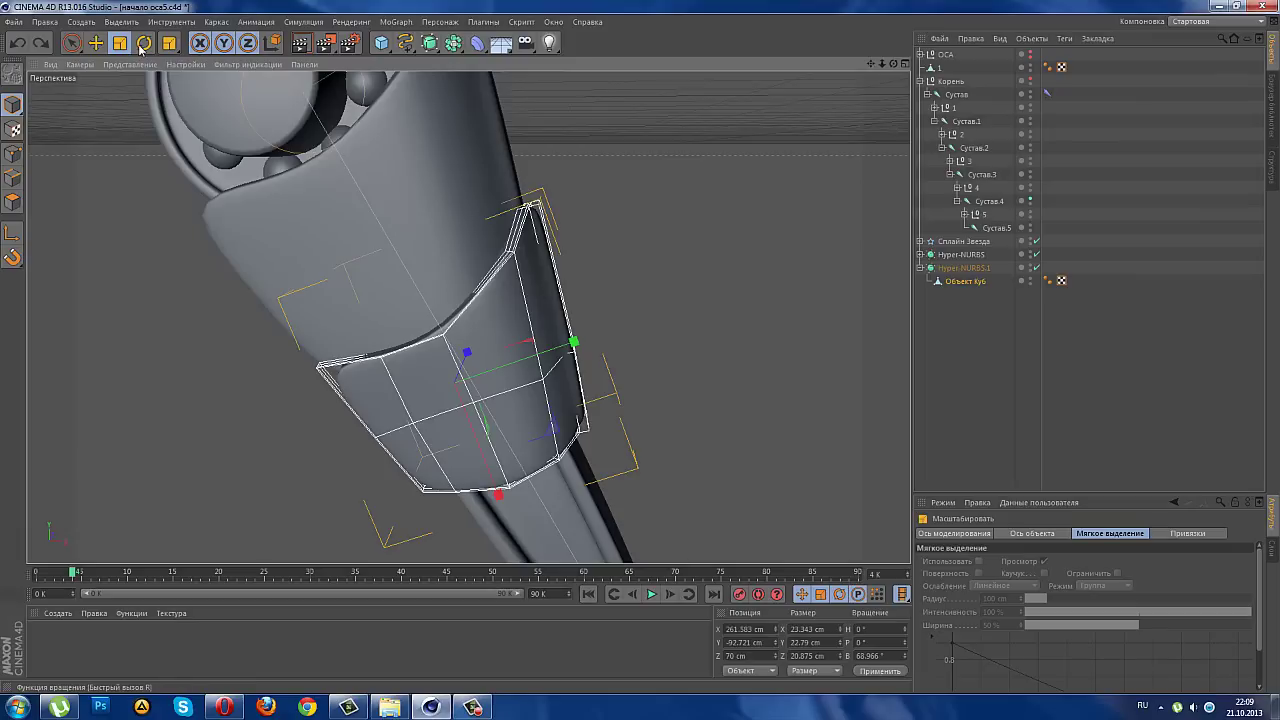
click(144, 42)
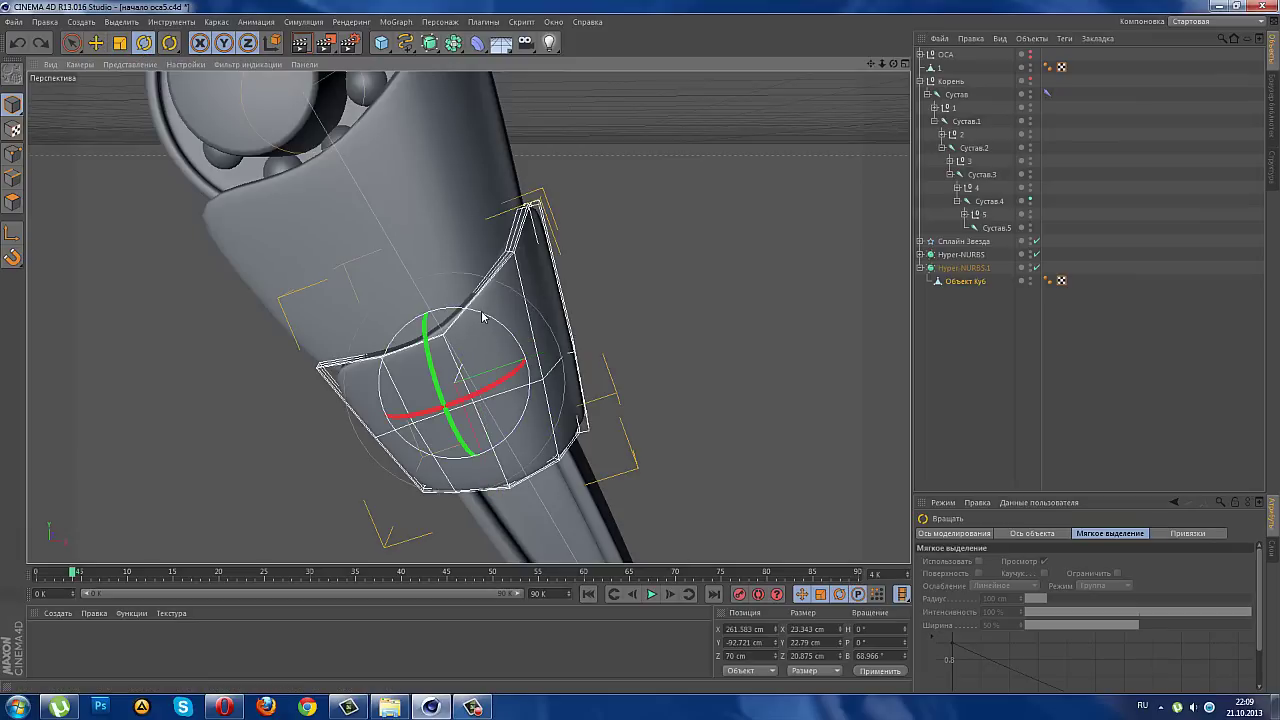
drag(482, 316, 488, 302)
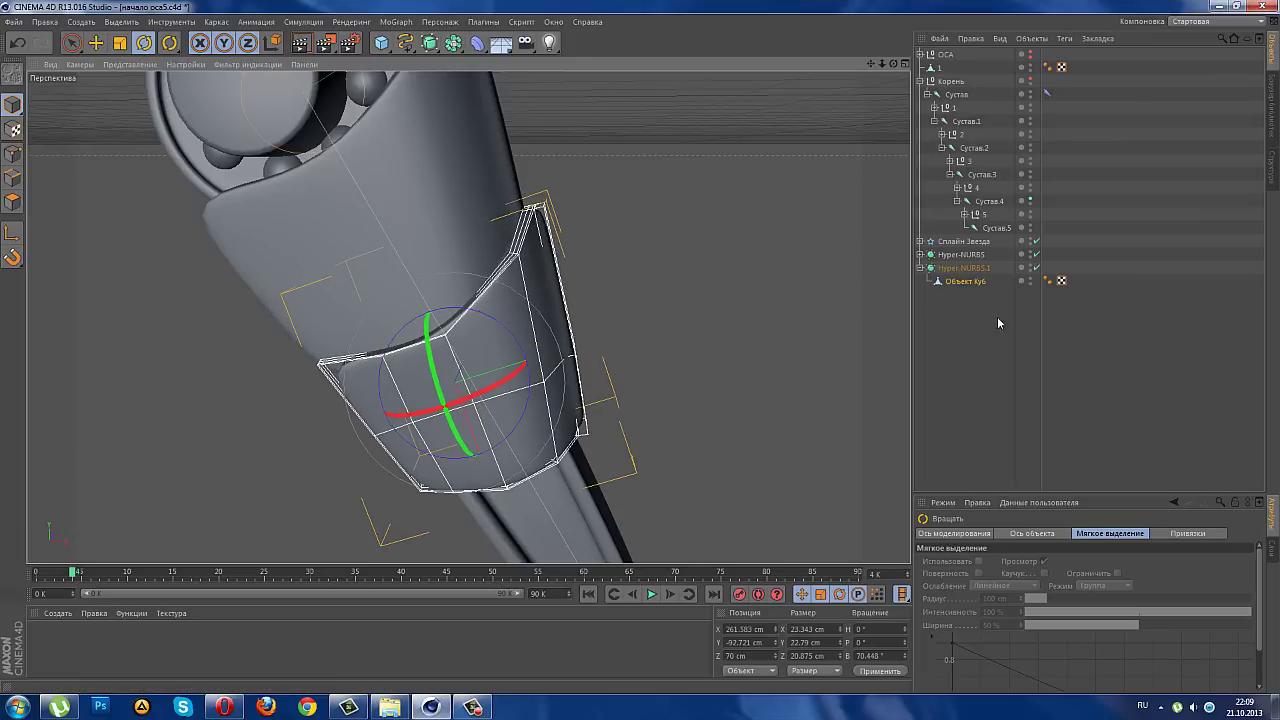
click(718, 302)
mouse_move(718, 302)
alt+mouse_down()
mouse_move(611, 286)
mouse_move(680, 271)
mouse_move(654, 317)
mouse_move(580, 334)
mouse_move(537, 294)
alt+mouse_up()
mouse_move(620, 351)
alt+mouse_down()
mouse_move(690, 376)
mouse_move(694, 391)
mouse_move(466, 317)
mouse_move(304, 316)
mouse_move(797, 342)
alt+mouse_up()
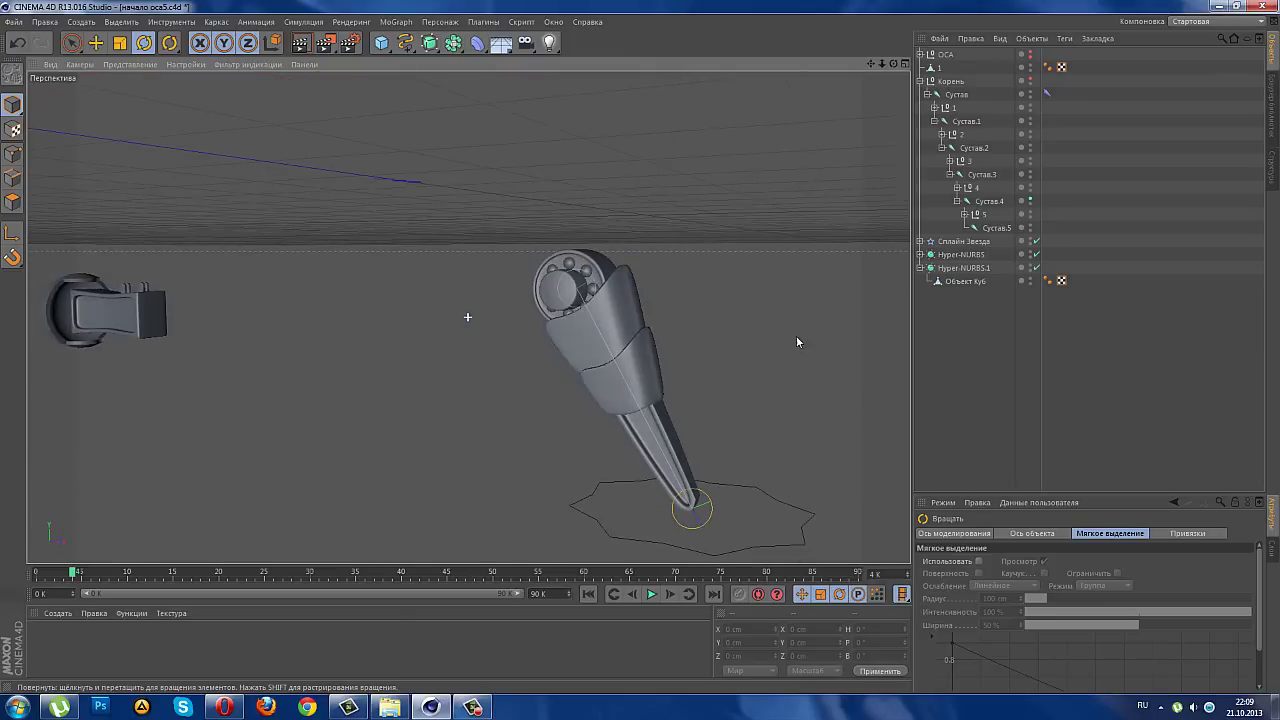
- Duplicate Hyper-NURBS.1 as Hyper-NURBS.2 and select its cube in the front view
click(958, 268)
ctrl+drag(967, 306, 956, 309)
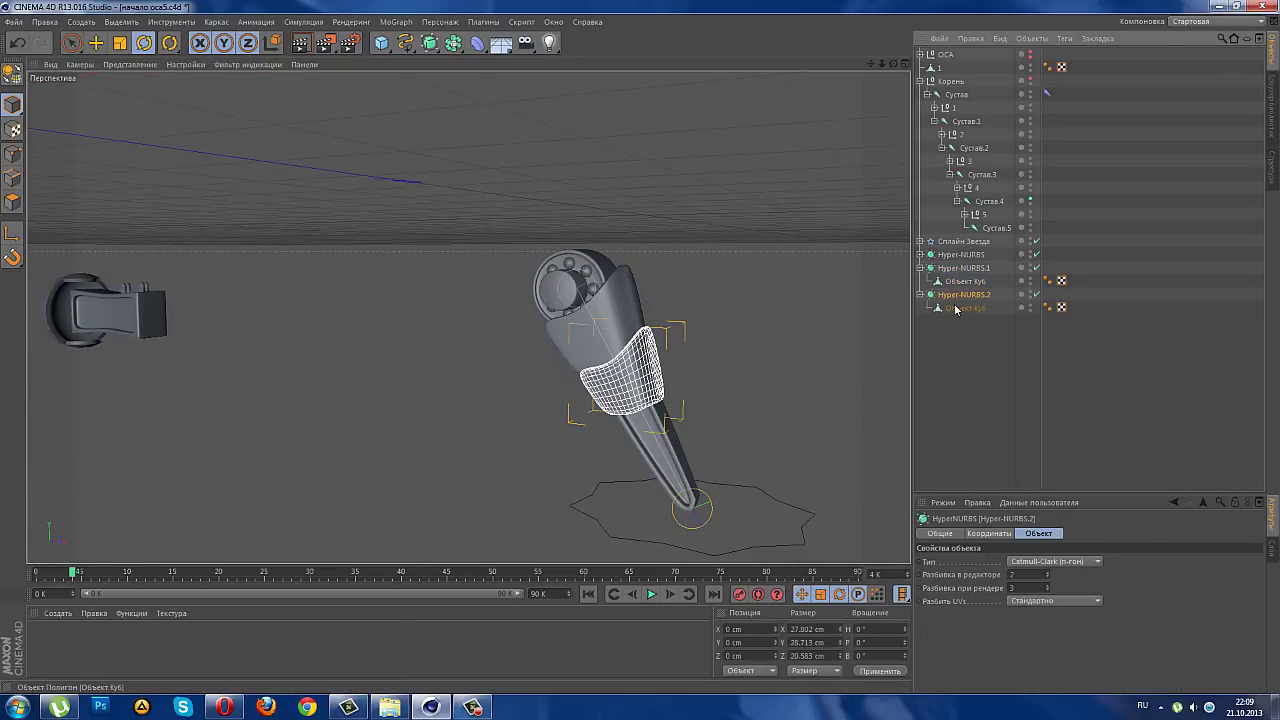
click(955, 308)
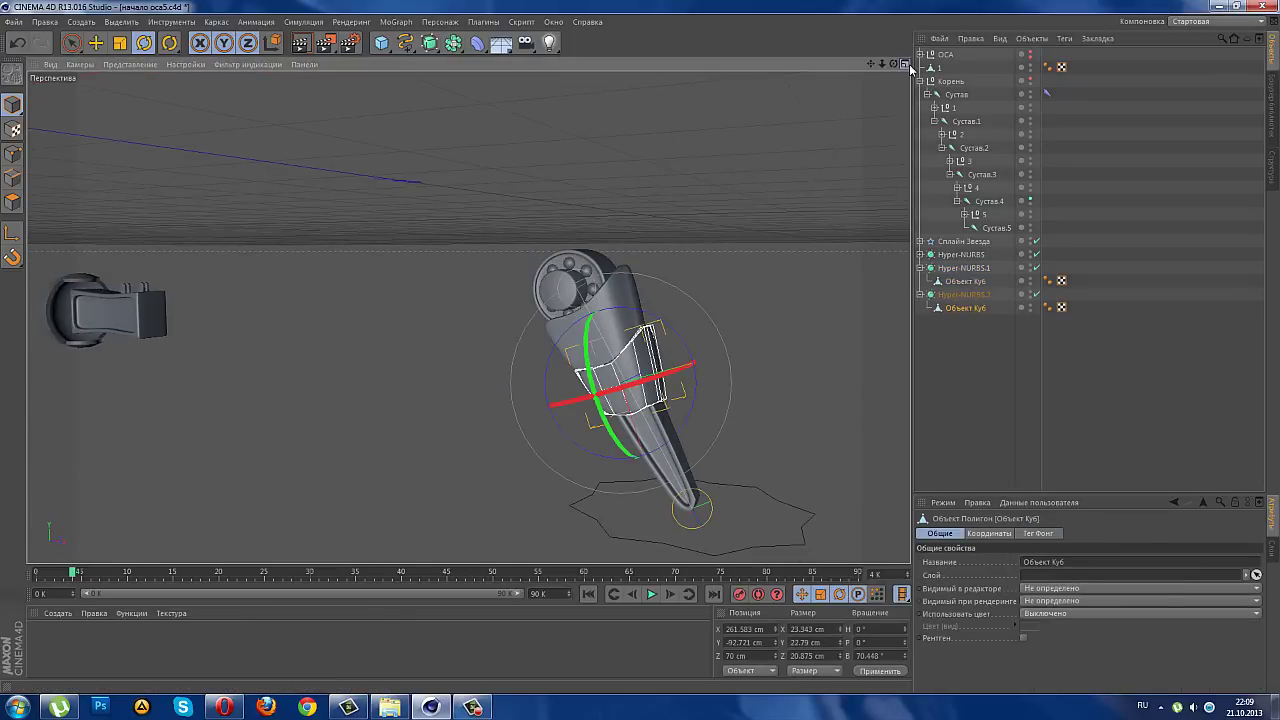
middle_click(880, 304)
middle_click(690, 451)
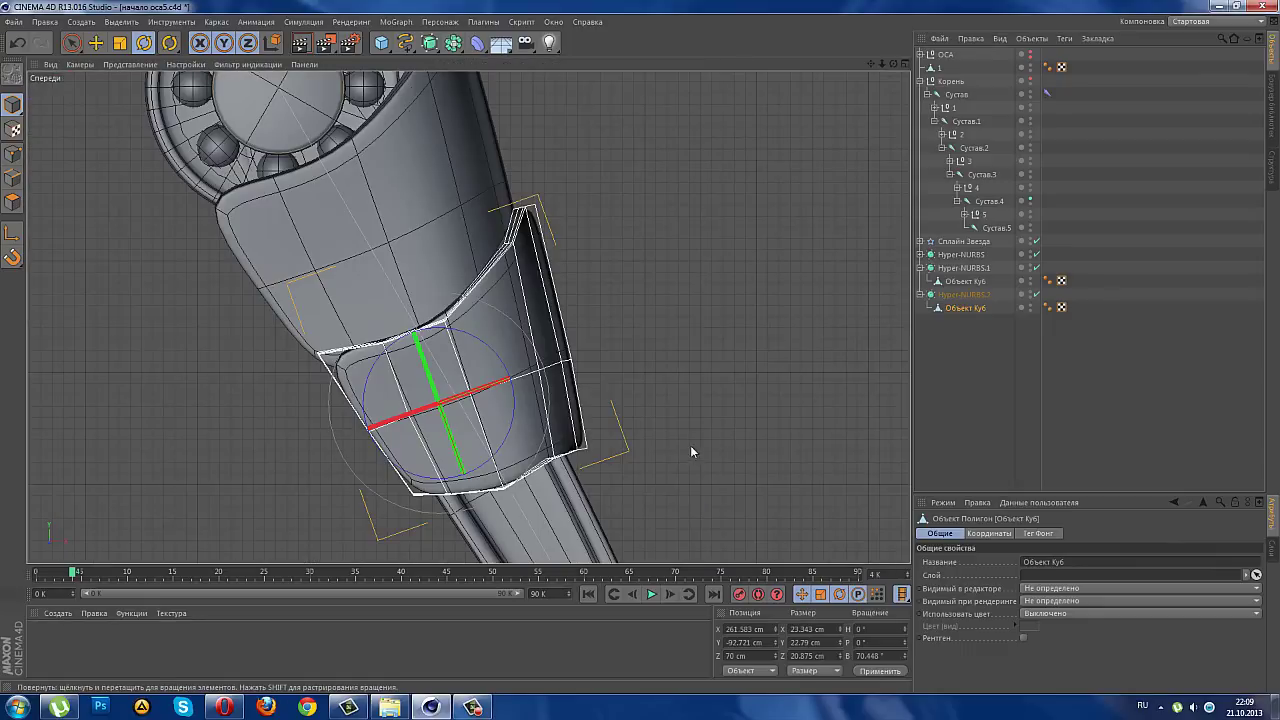
click(78, 47)
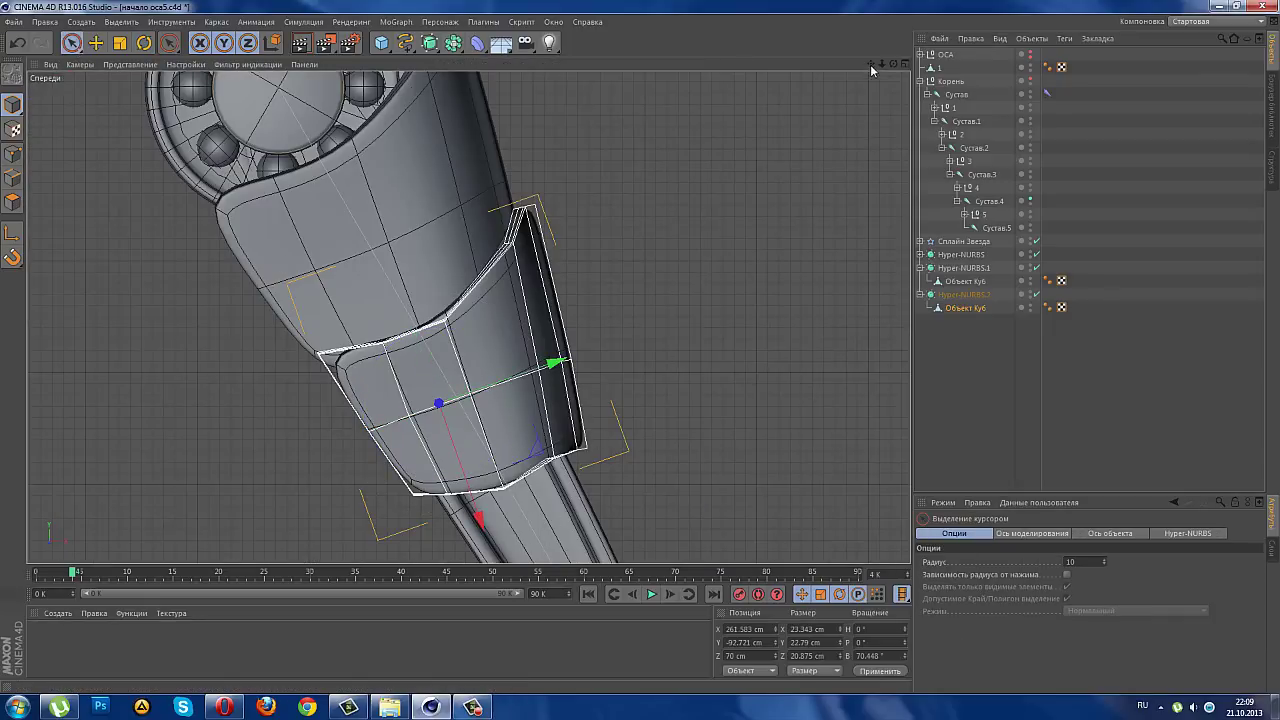
drag(871, 66, 868, 20)
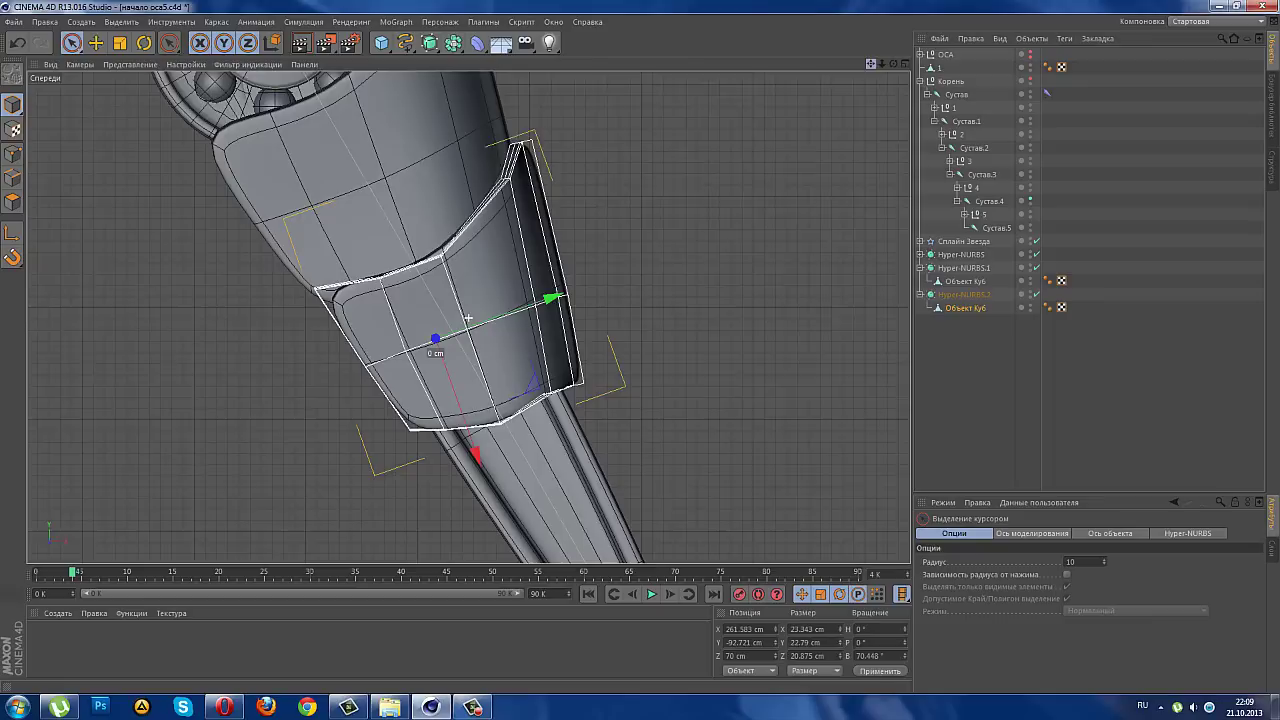
- Scale the copy to about 94% and move it further down the leg
click(119, 45)
drag(208, 182, 163, 204)
click(70, 43)
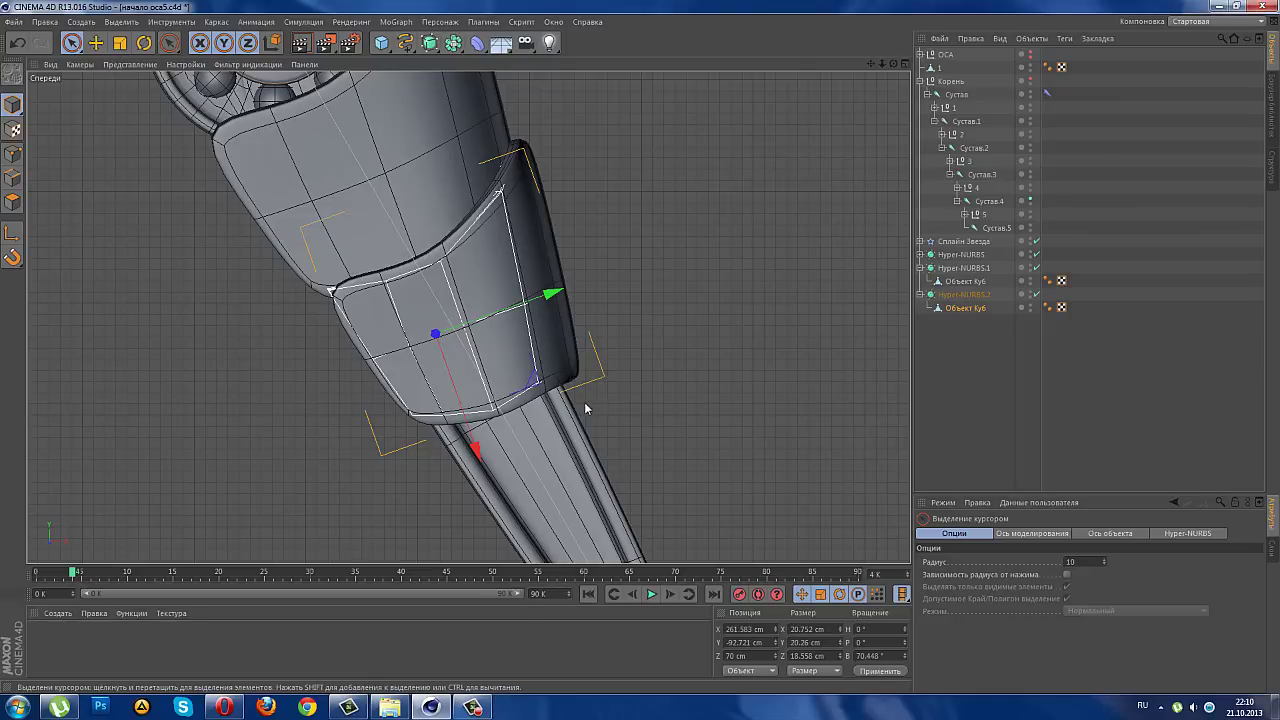
mouse_move(477, 448)
mouse_down()
mouse_move(617, 540)
mouse_move(599, 514)
mouse_up()
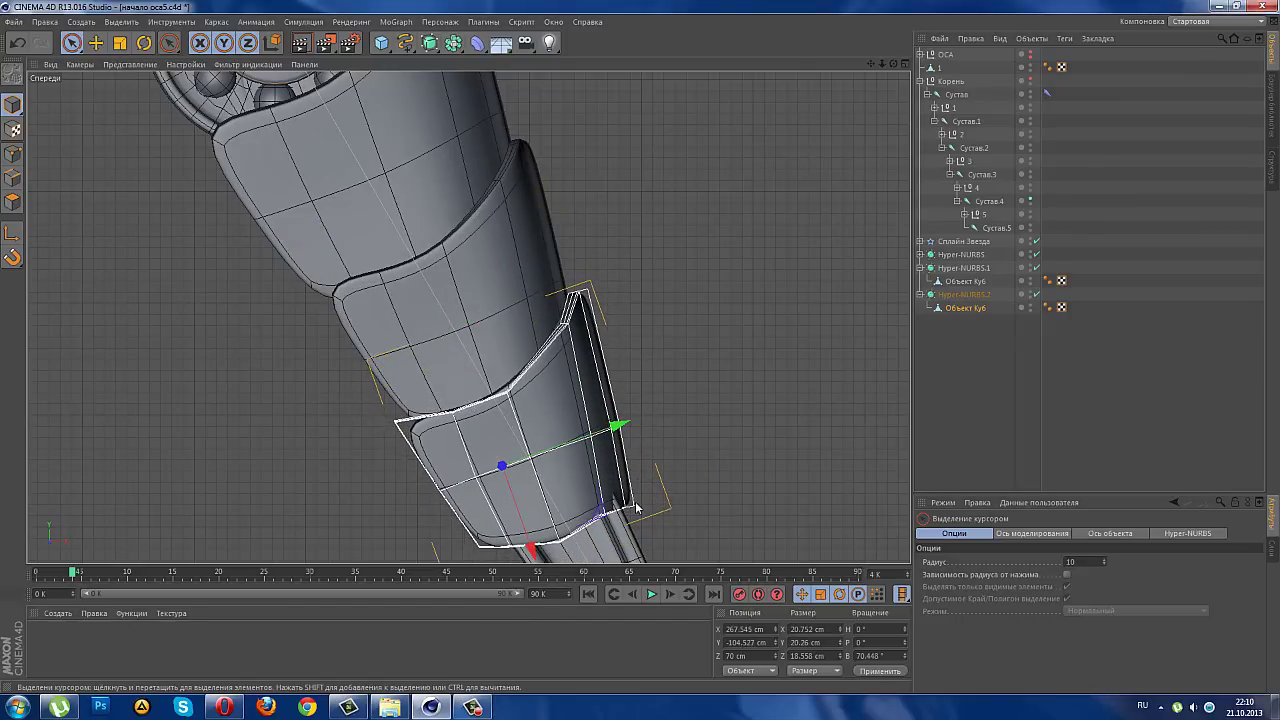
- Tilt the third plate to about 69.4° and nudge it slightly along X
key(r)
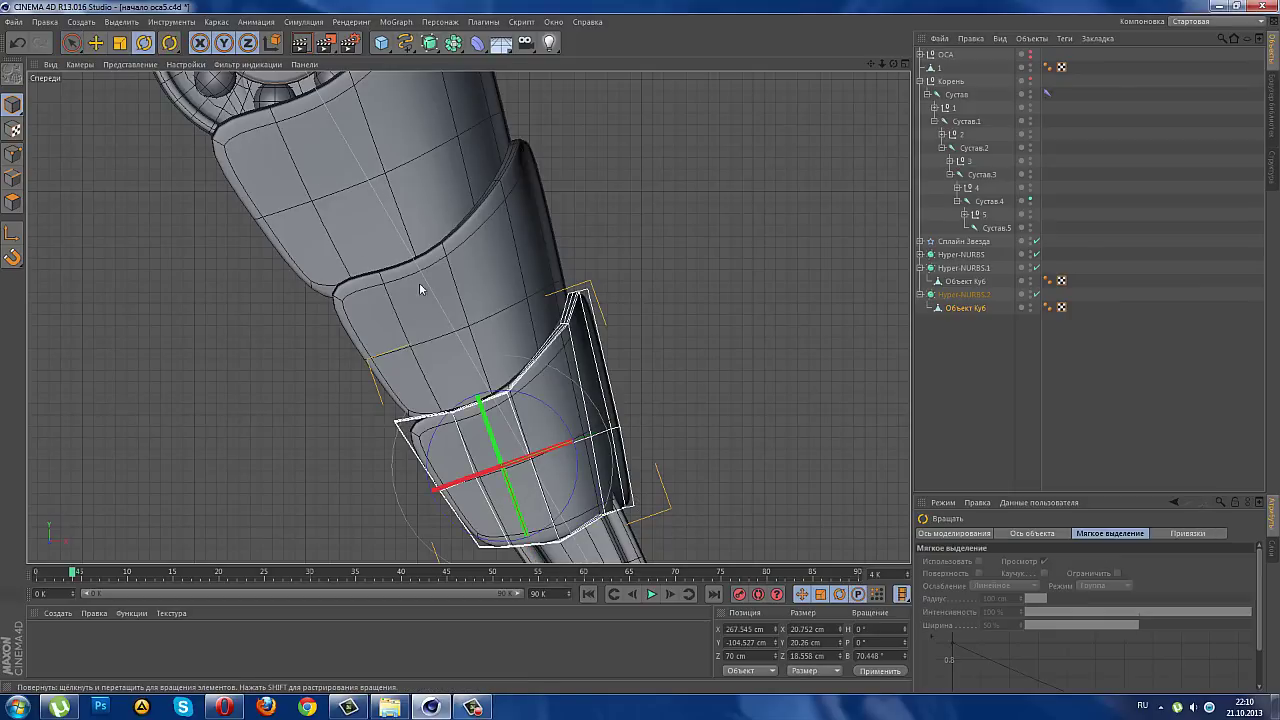
drag(563, 418, 556, 412)
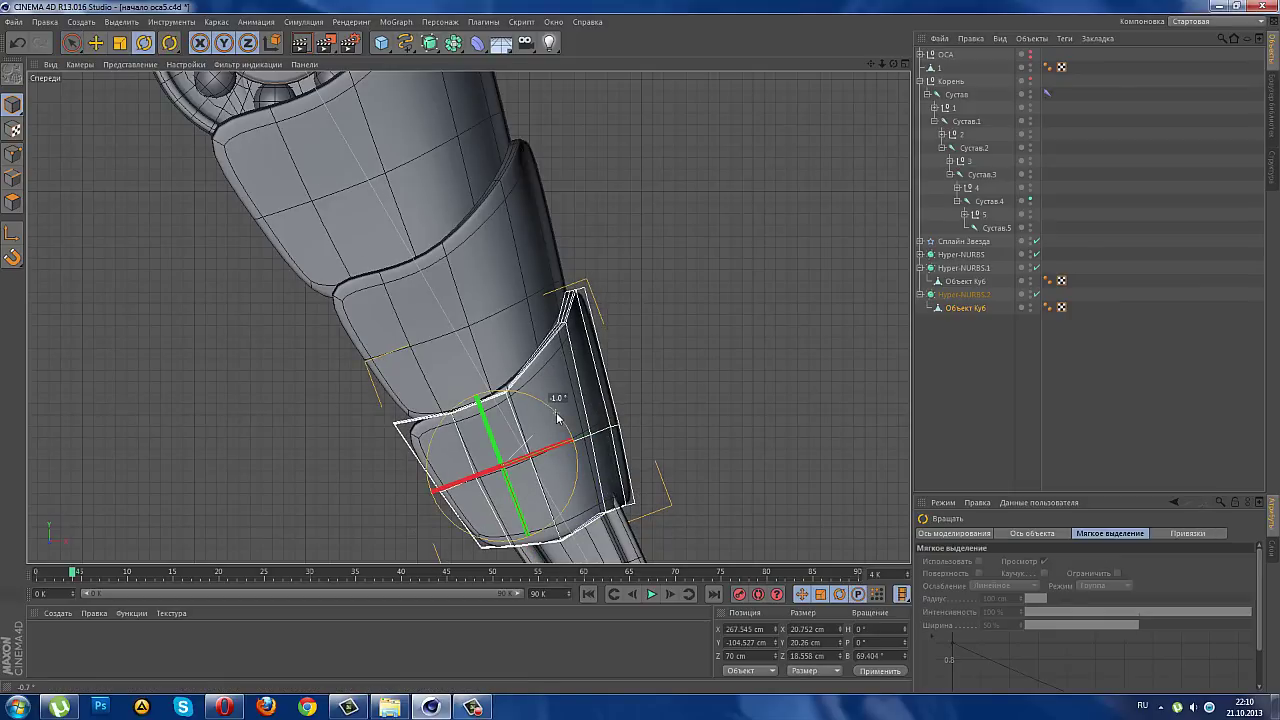
click(92, 44)
click(71, 43)
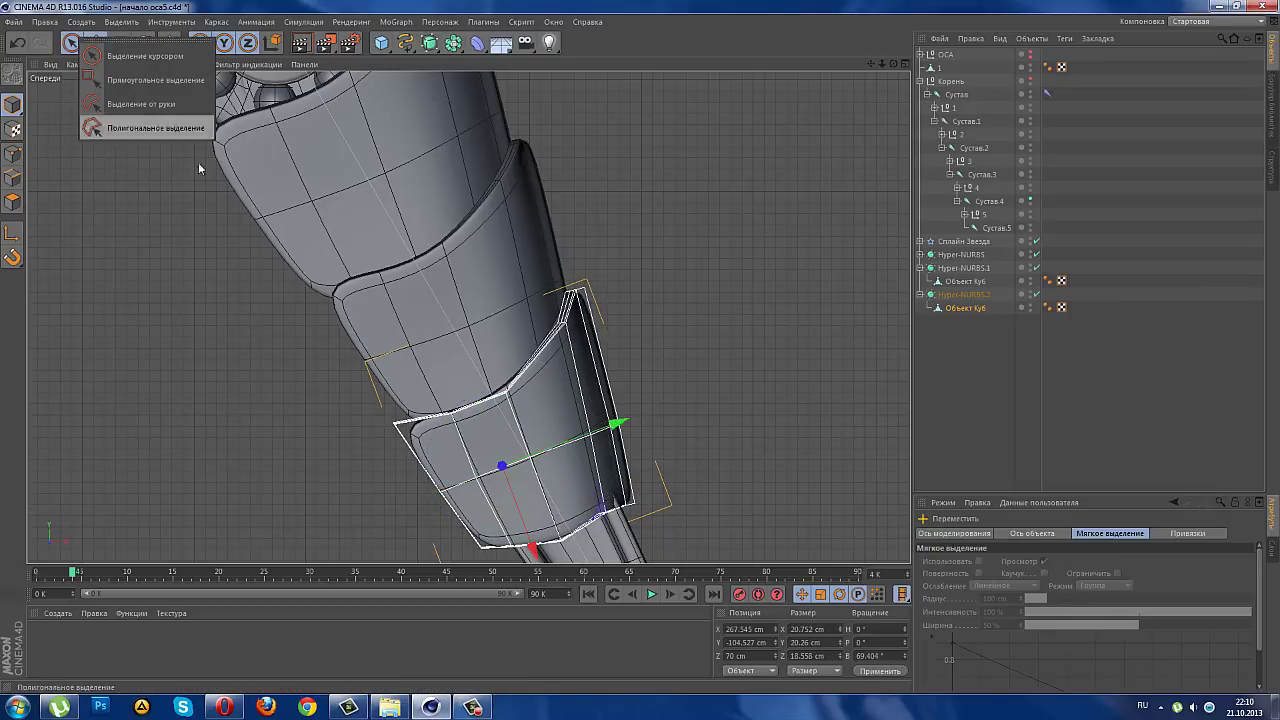
click(145, 56)
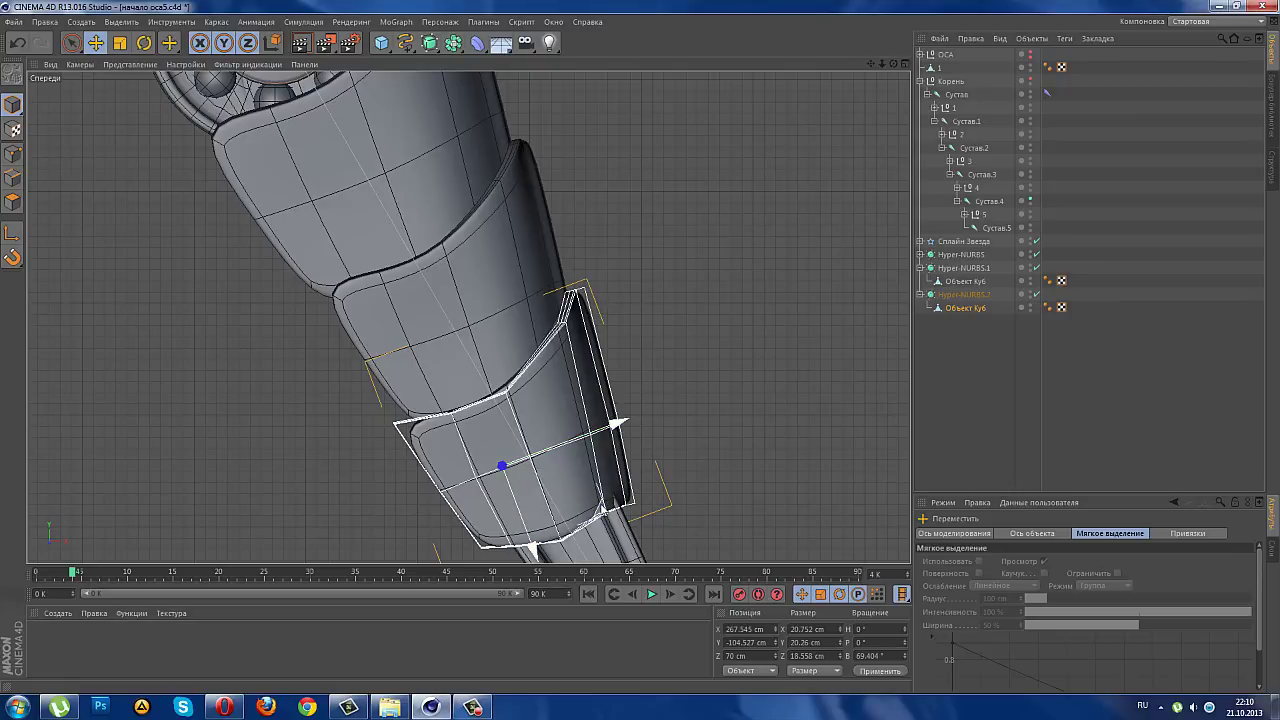
drag(603, 509, 606, 512)
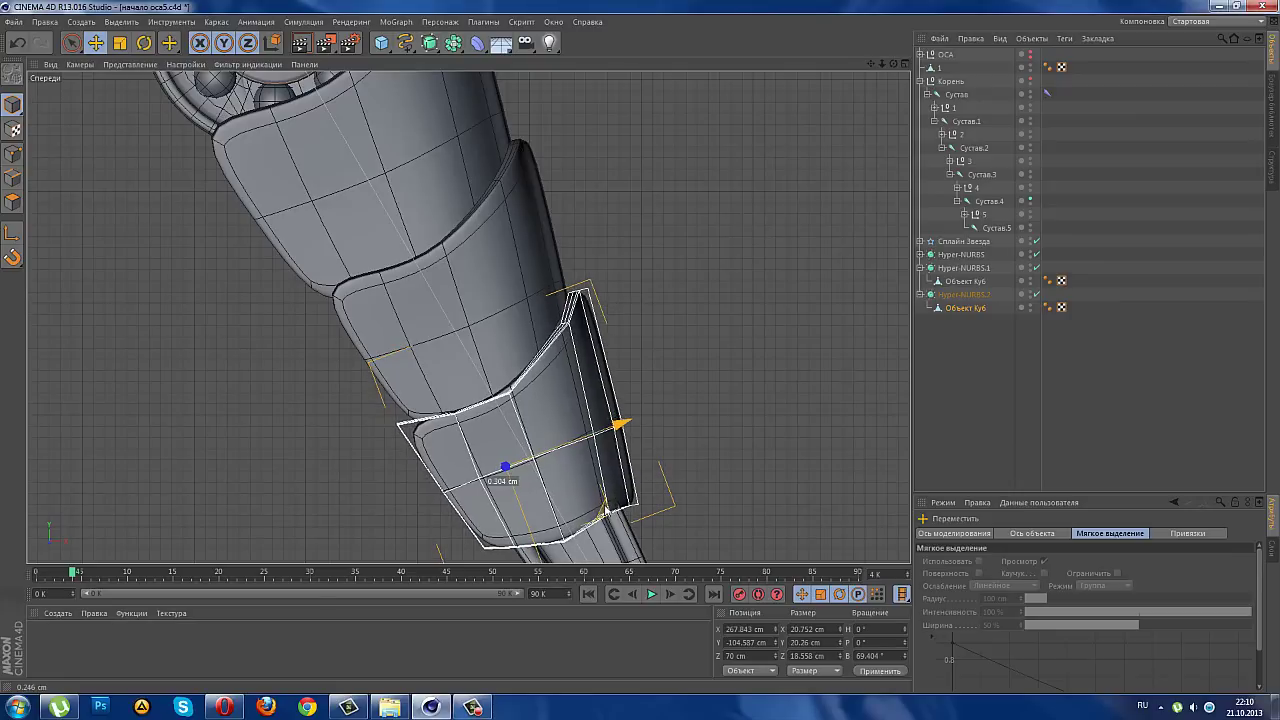
click(904, 65)
- Reduce the third plate's depth to Z 17.916 cm with Gouraud Shading (Lines) display
middle_click(250, 190)
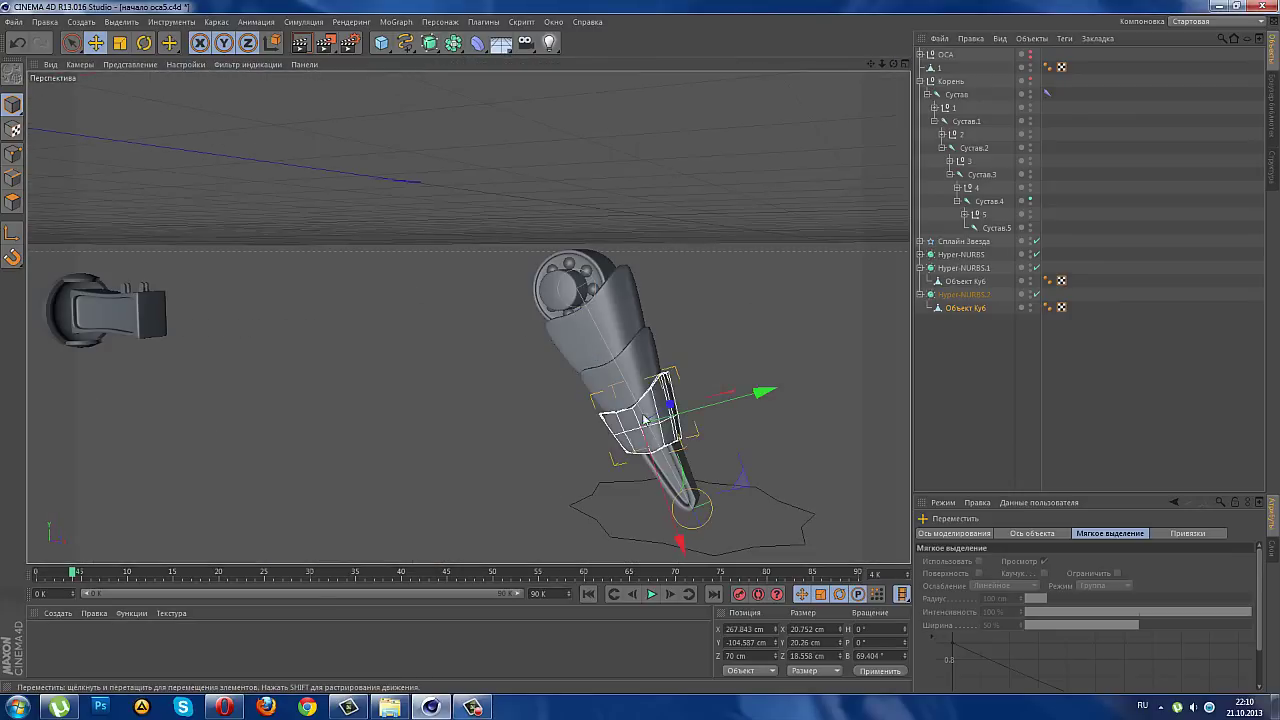
scroll(683, 437, up, 3)
scroll(685, 430, up, 2)
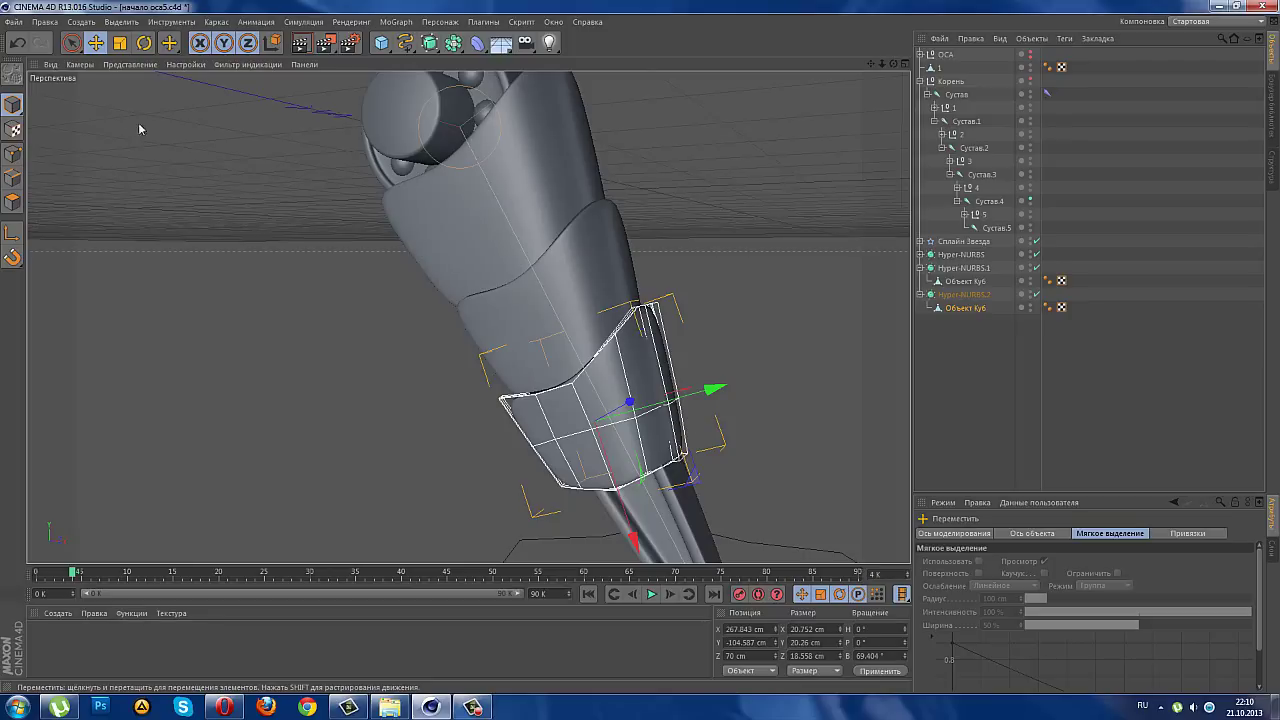
click(118, 46)
mouse_move(605, 410)
alt+mouse_down()
mouse_move(708, 238)
mouse_move(644, 270)
mouse_move(771, 286)
mouse_move(763, 329)
mouse_move(537, 297)
mouse_move(577, 306)
alt+mouse_up()
drag(643, 330, 641, 331)
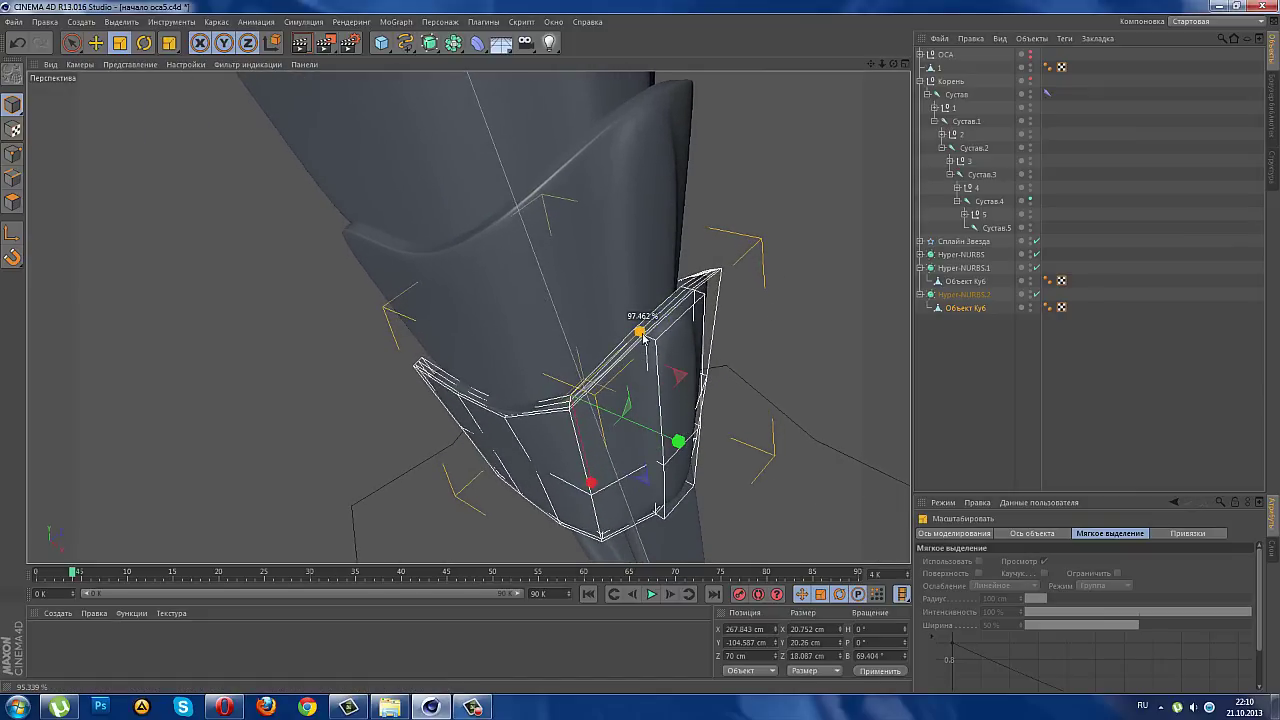
click(130, 64)
click(150, 97)
scroll(634, 374, up, 1)
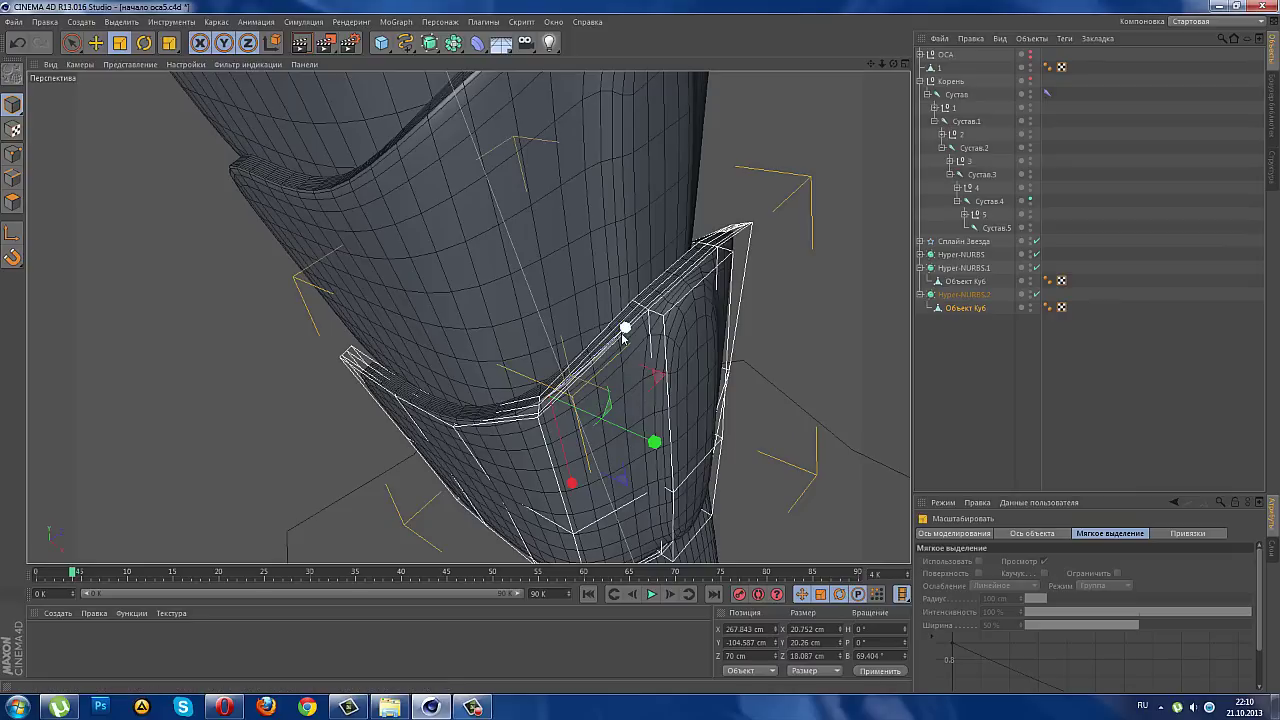
drag(625, 328, 623, 340)
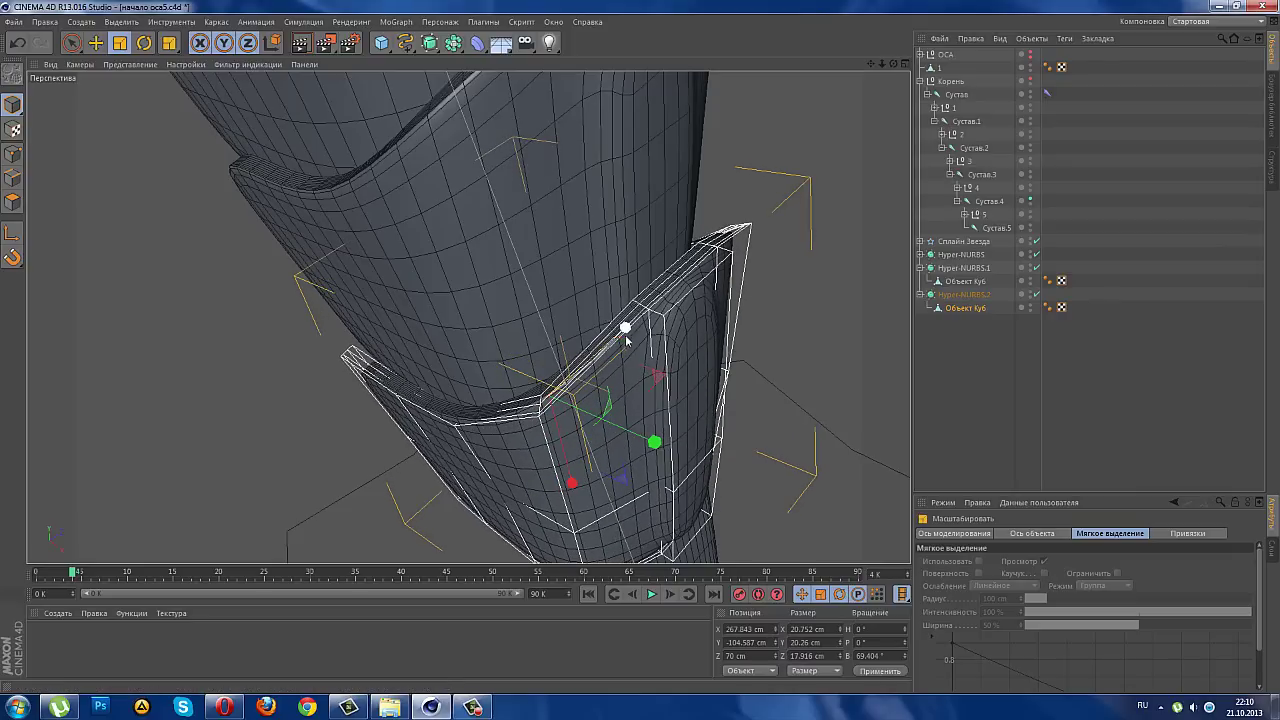
drag(625, 334, 625, 334)
click(778, 315)
mouse_move(778, 315)
alt+mouse_down()
mouse_move(684, 399)
mouse_move(742, 313)
mouse_move(834, 286)
mouse_move(863, 331)
mouse_move(797, 351)
mouse_move(690, 296)
mouse_move(720, 381)
mouse_move(766, 391)
alt+mouse_up()
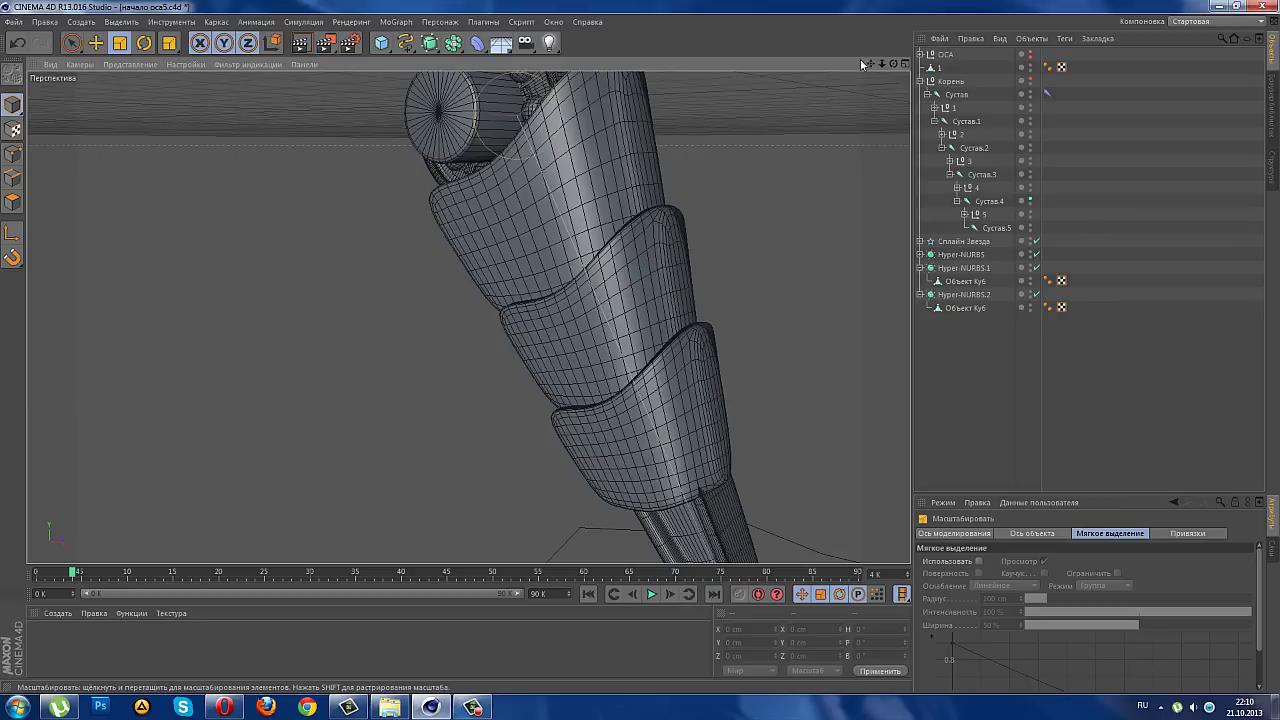
- Rotate the third plate to 67.715° in the front view
drag(870, 64, 826, 119)
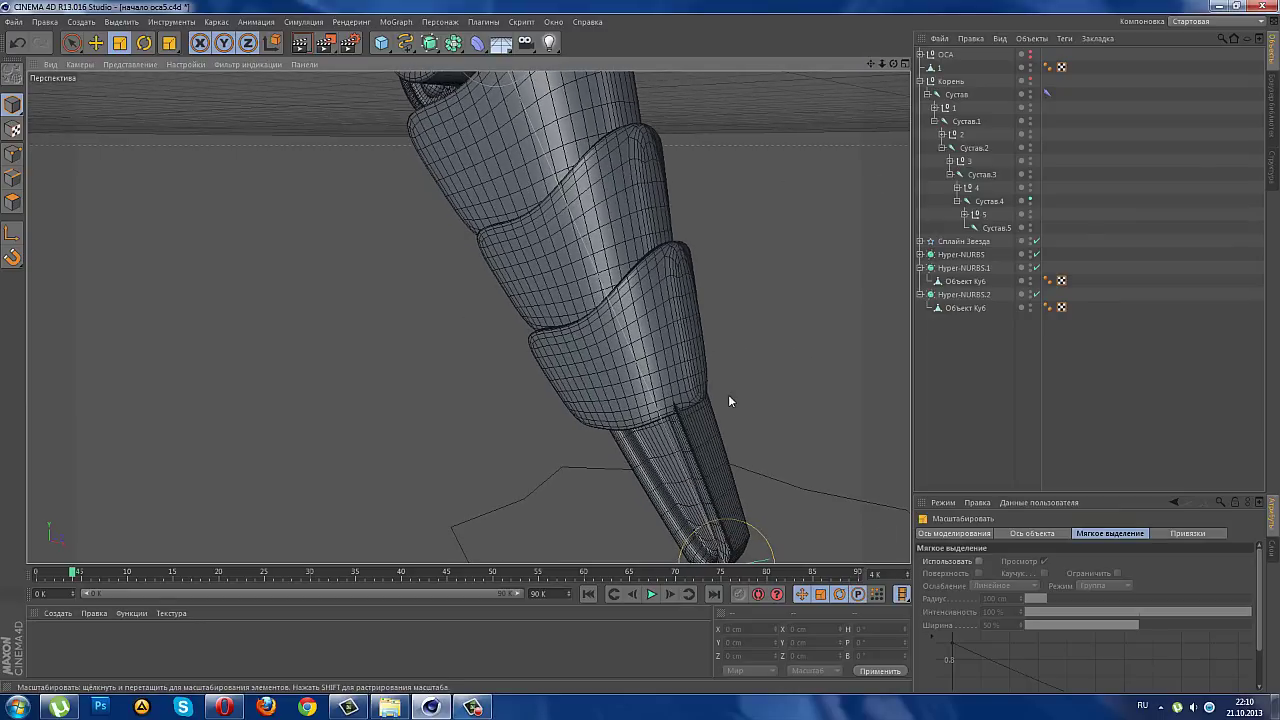
scroll(729, 397, up, 2)
click(951, 309)
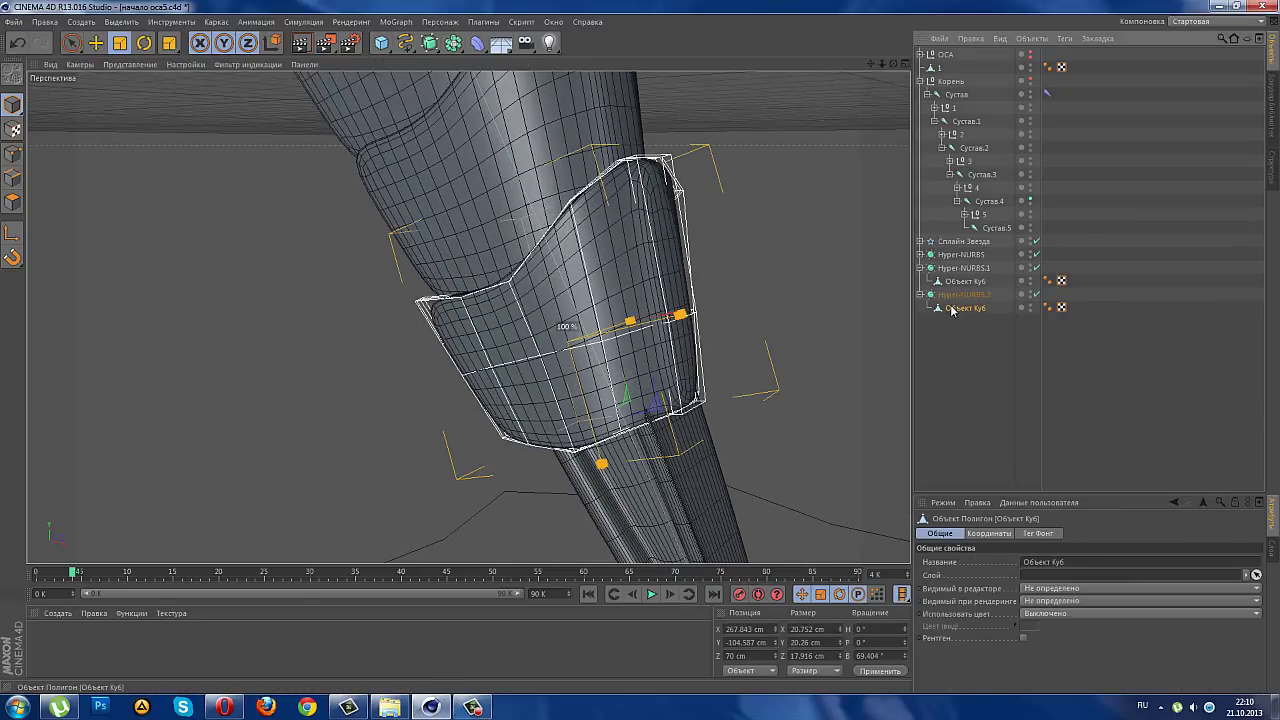
click(908, 64)
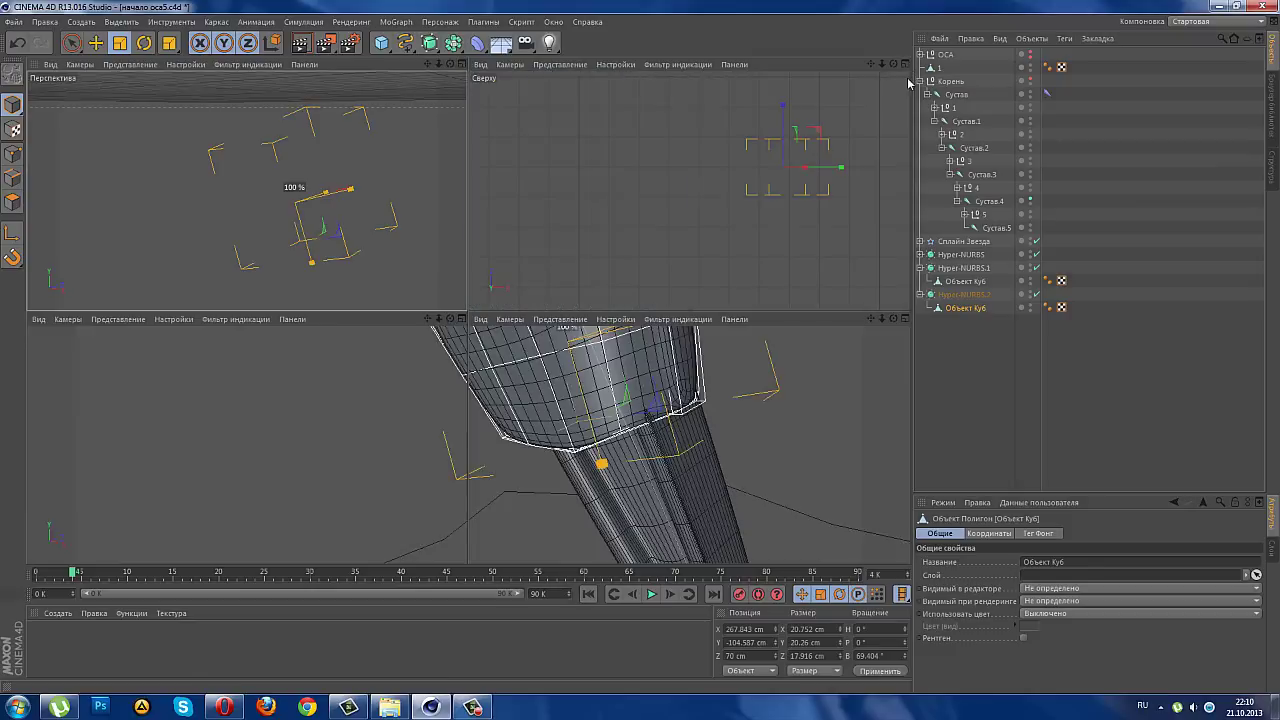
click(906, 319)
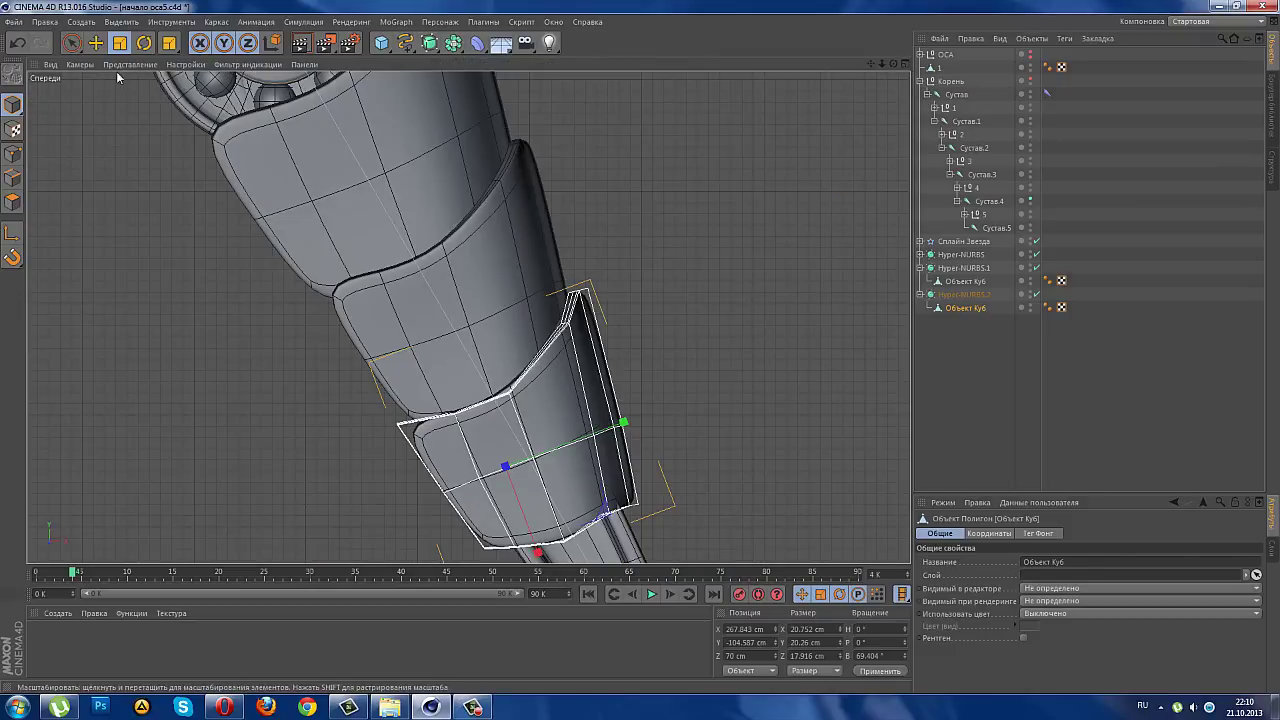
click(144, 42)
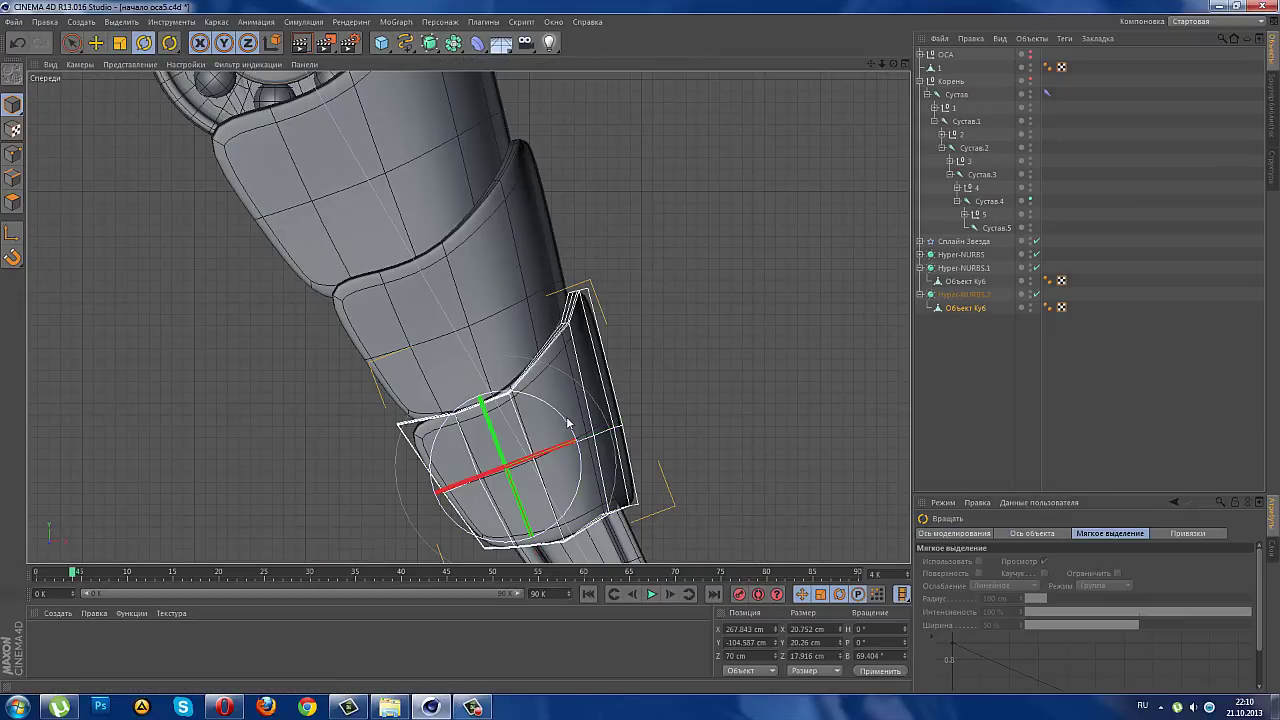
drag(568, 424, 563, 420)
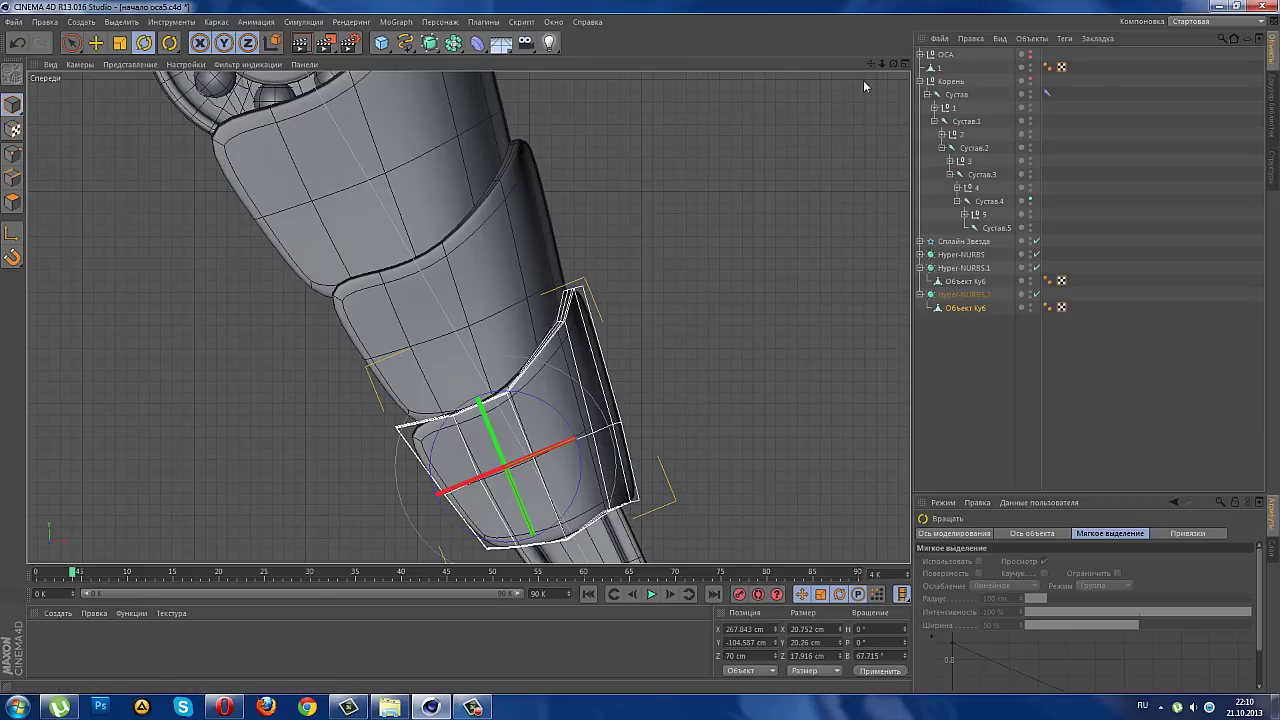
click(13, 153)
scroll(651, 291, up, 3)
- Rectangle-select the third plate's edge points and shift them slightly along X
scroll(651, 291, up, 3)
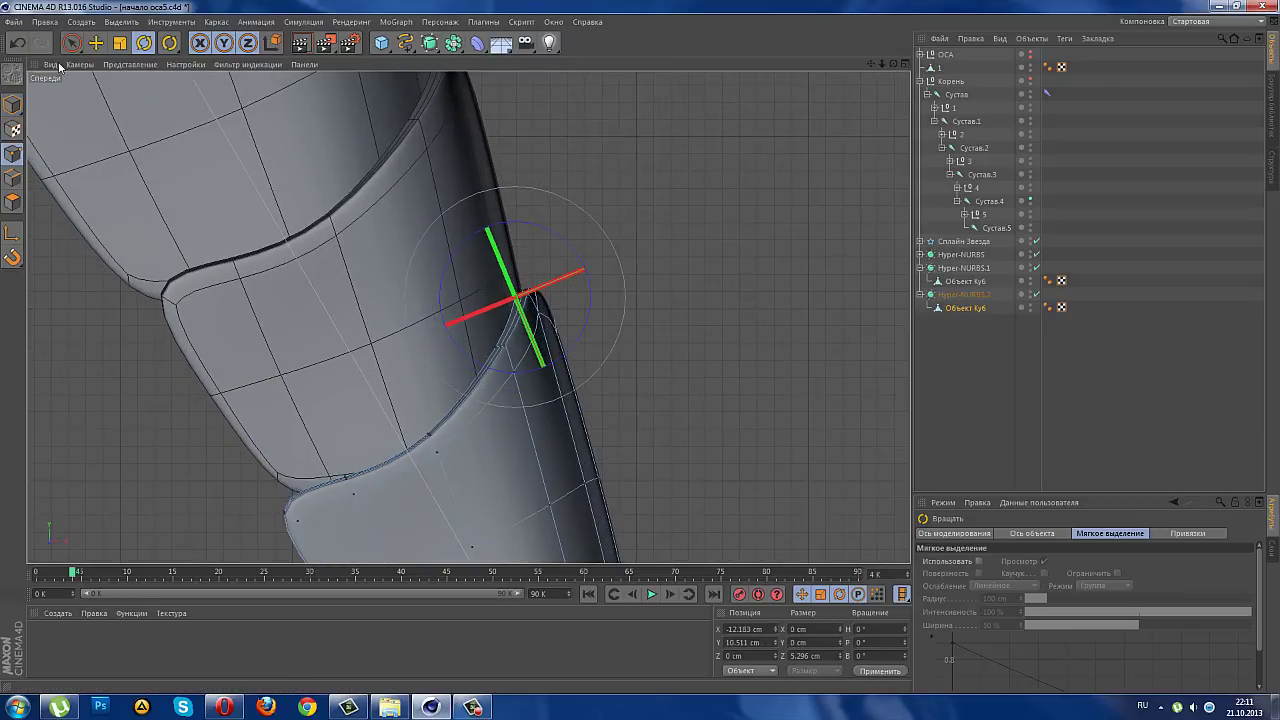
click(72, 44)
click(150, 80)
scroll(555, 305, up, 2)
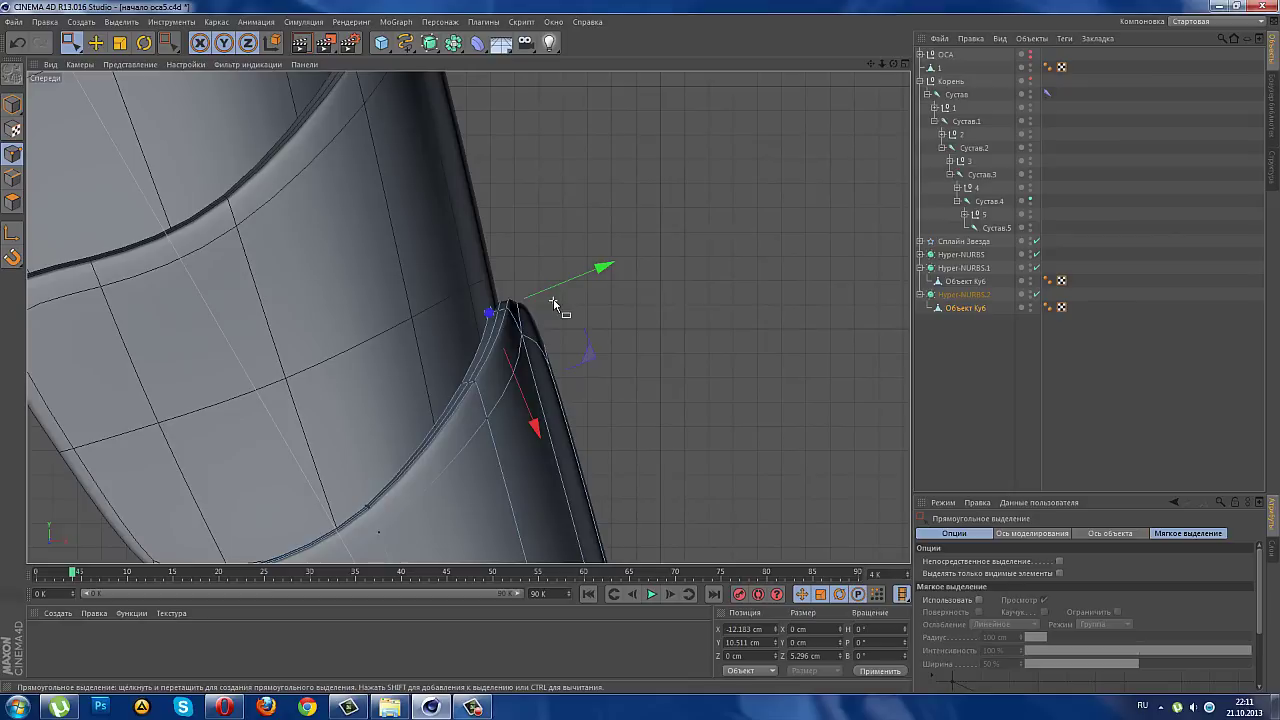
click(965, 308)
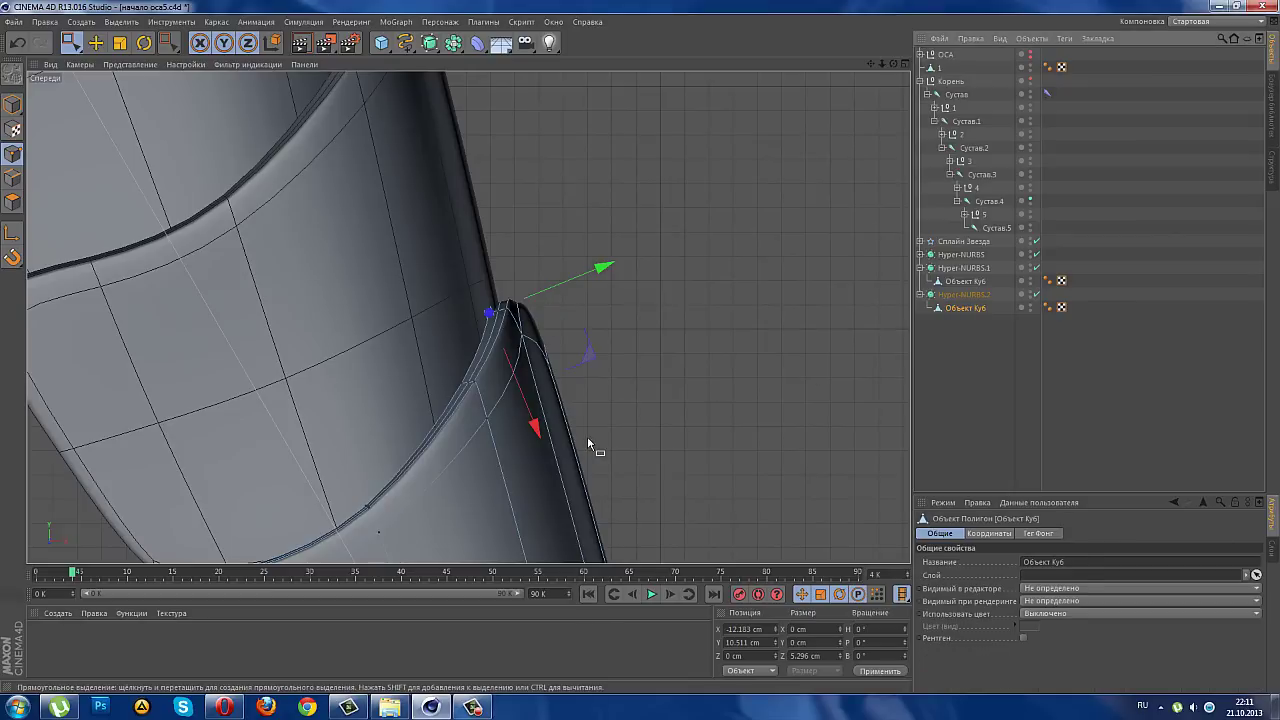
drag(419, 269, 612, 425)
drag(613, 315, 623, 320)
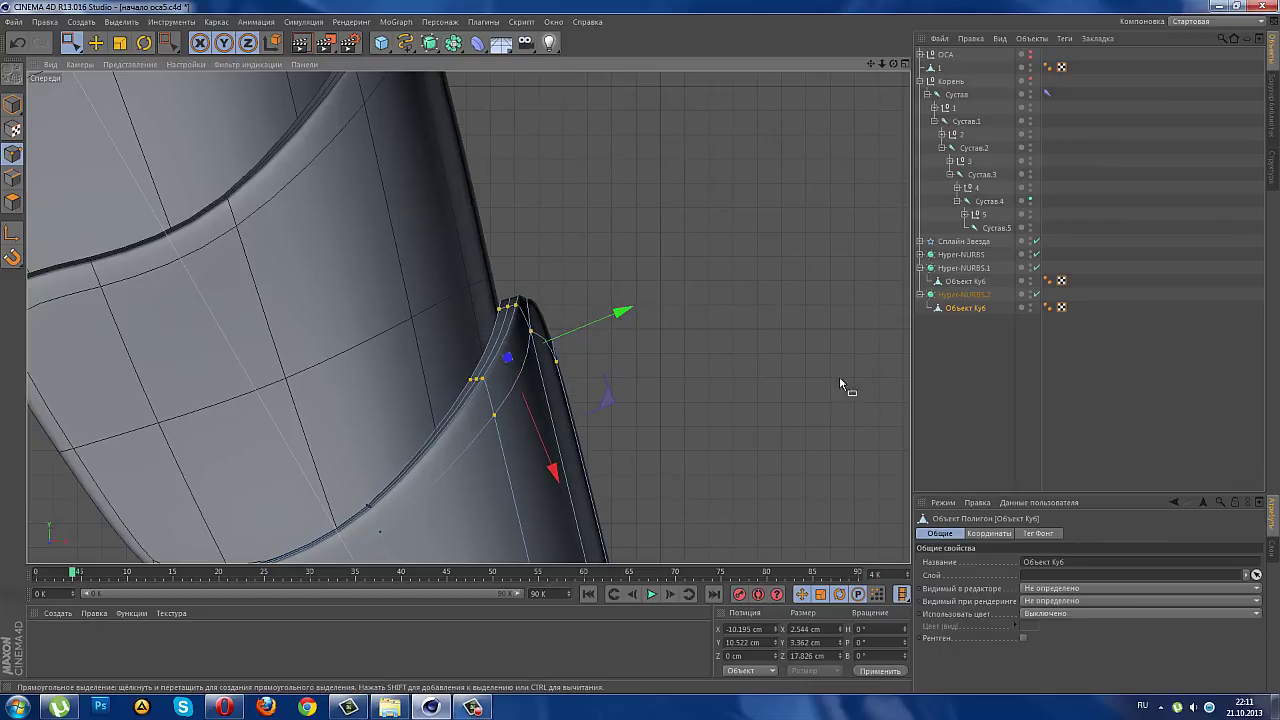
- Deselect the plate and orbit the perspective view to check the three stacked guards
scroll(688, 420, down, 2)
scroll(688, 420, down, 1)
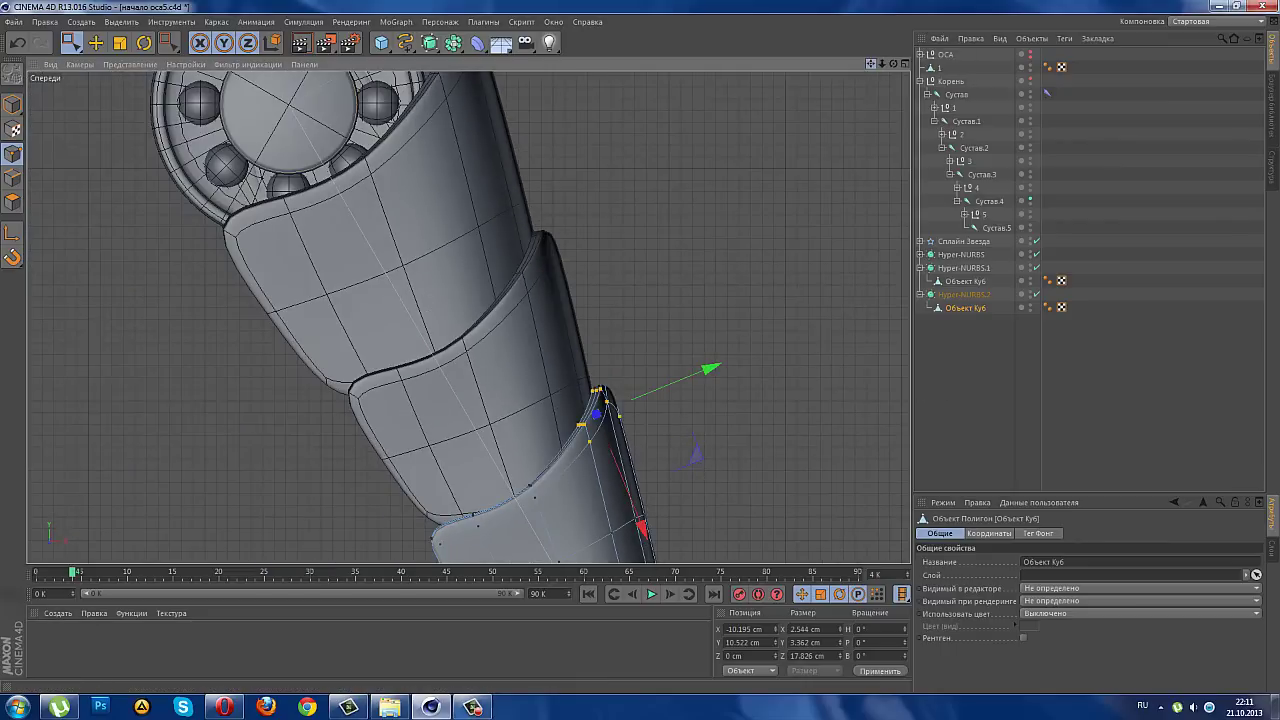
alt+middle_drag(493, 478, 468, 318)
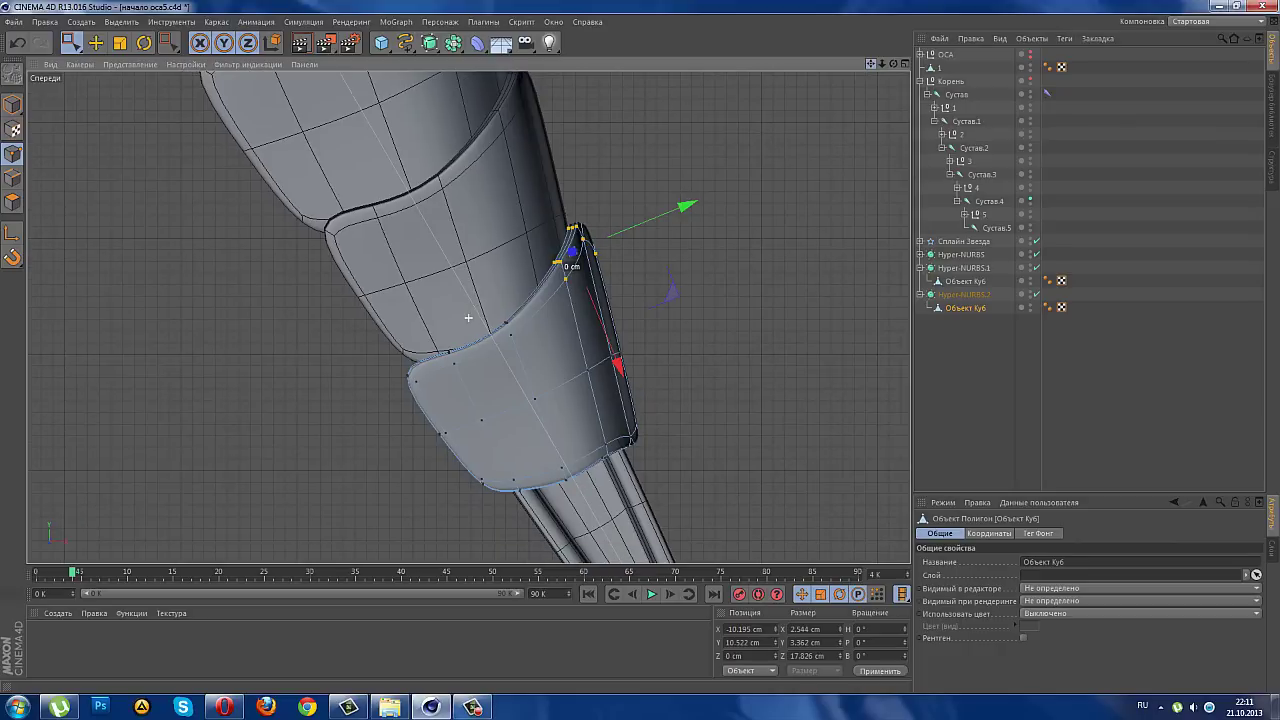
click(905, 63)
middle_click(737, 414)
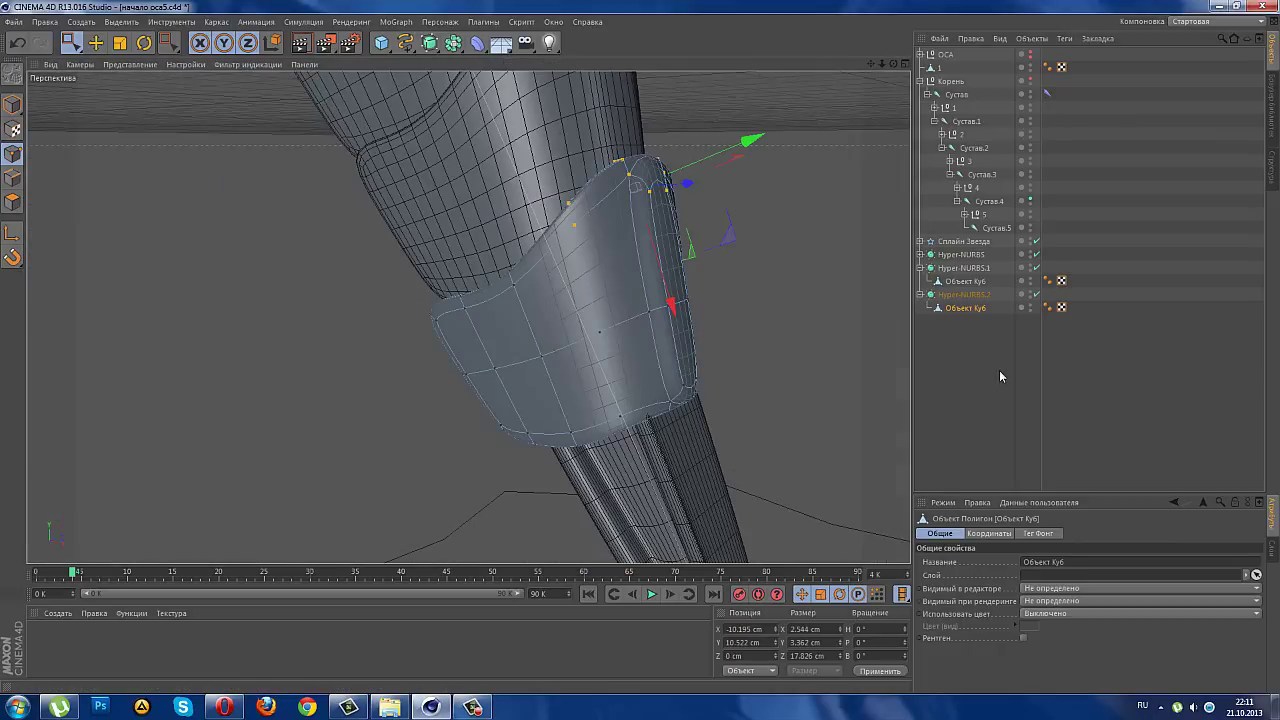
click(999, 376)
scroll(880, 277, down, 3)
scroll(798, 278, down, 3)
mouse_move(798, 278)
alt+mouse_down()
mouse_move(806, 270)
mouse_move(756, 220)
mouse_move(603, 323)
mouse_move(666, 309)
mouse_move(470, 302)
mouse_move(400, 276)
mouse_move(508, 230)
mouse_move(629, 238)
mouse_move(599, 382)
alt+mouse_up()
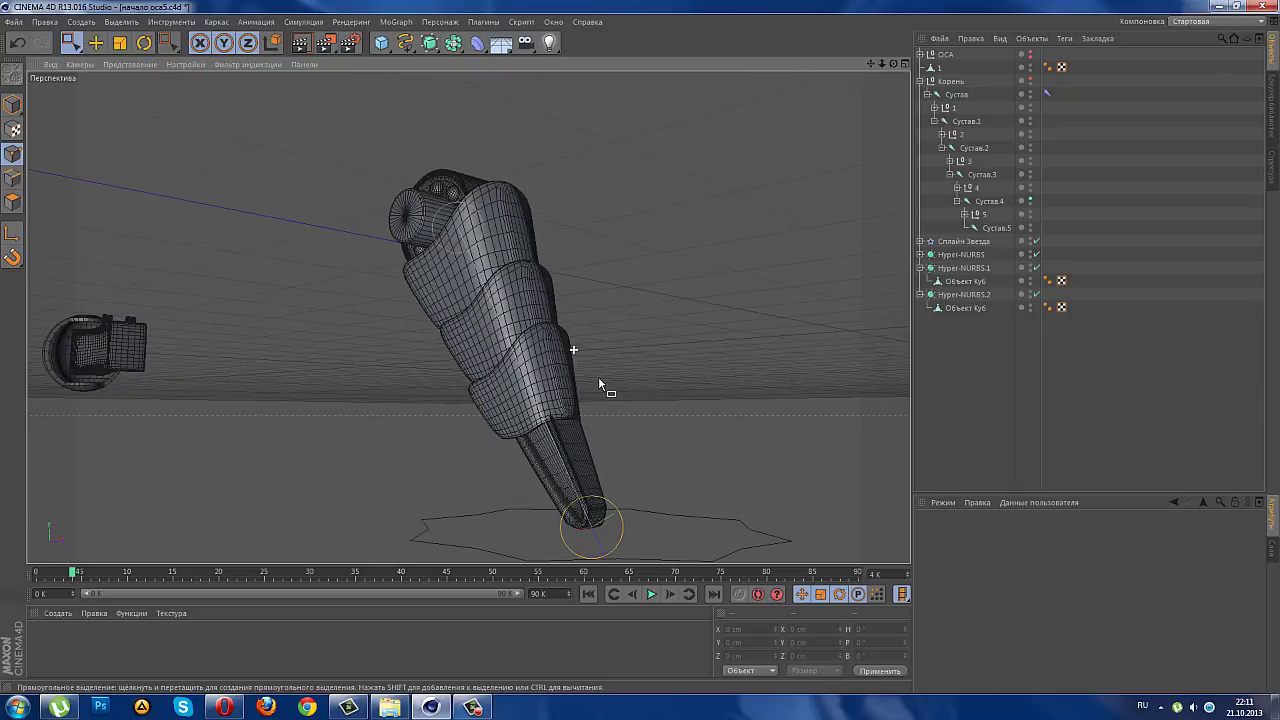
- Duplicate Hyper-NURBS.2 as Hyper-NURBS.3 and select its Объект Куб in the front view
scroll(563, 423, up, 2)
scroll(563, 423, up, 2)
scroll(563, 423, up, 2)
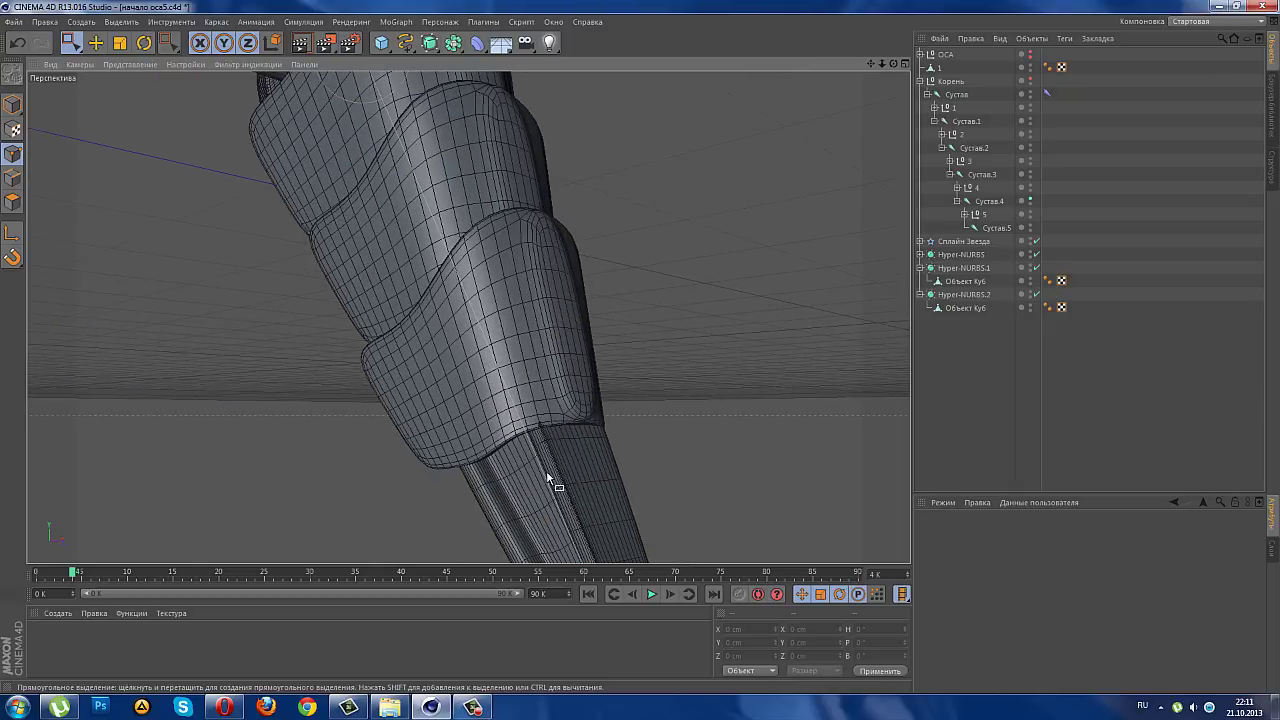
scroll(546, 470, down, 2)
scroll(552, 471, down, 2)
scroll(552, 471, down, 2)
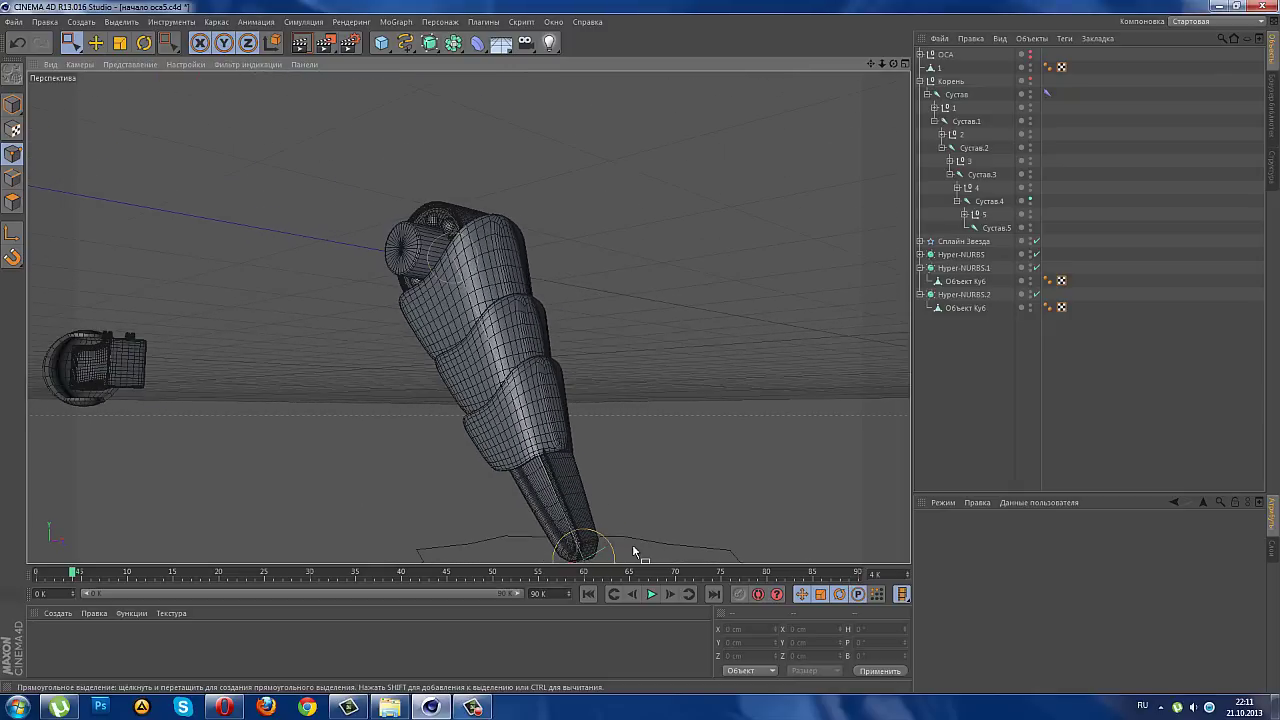
mouse_move(633, 551)
alt+mouse_down()
mouse_move(597, 537)
mouse_move(557, 477)
mouse_move(580, 477)
mouse_move(457, 503)
mouse_move(654, 463)
alt+mouse_up()
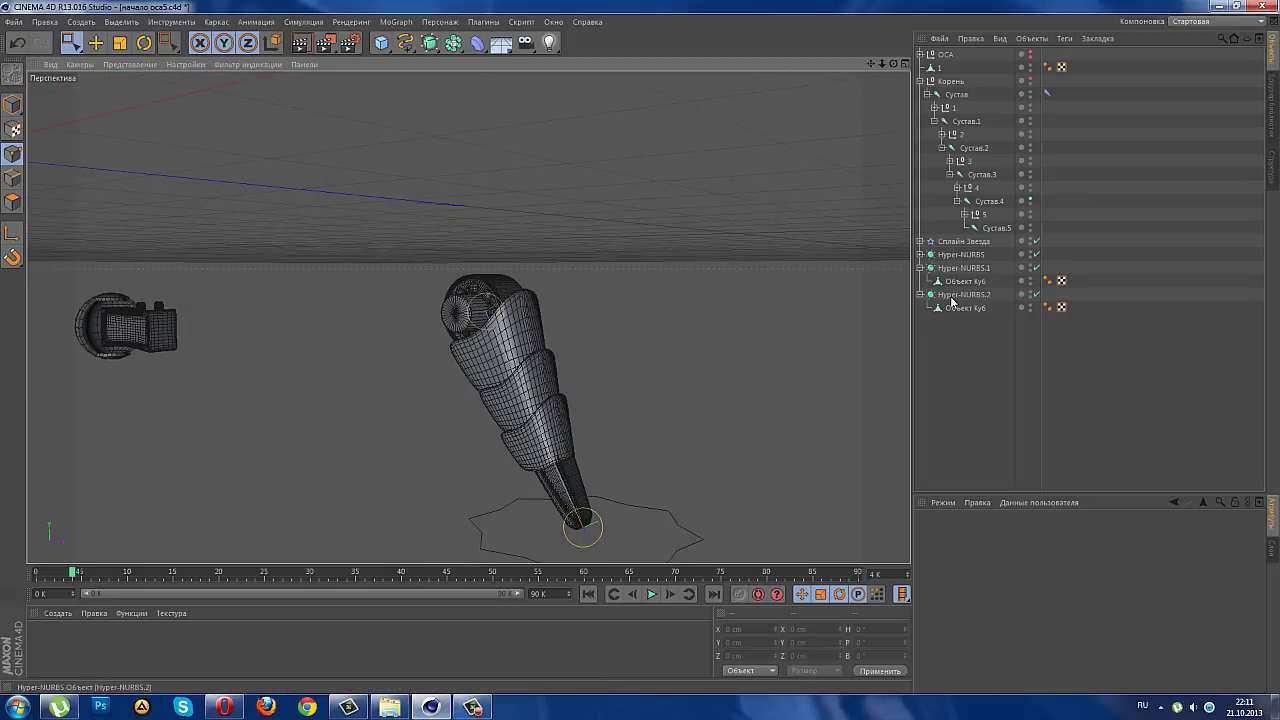
ctrl+drag(953, 297, 950, 321)
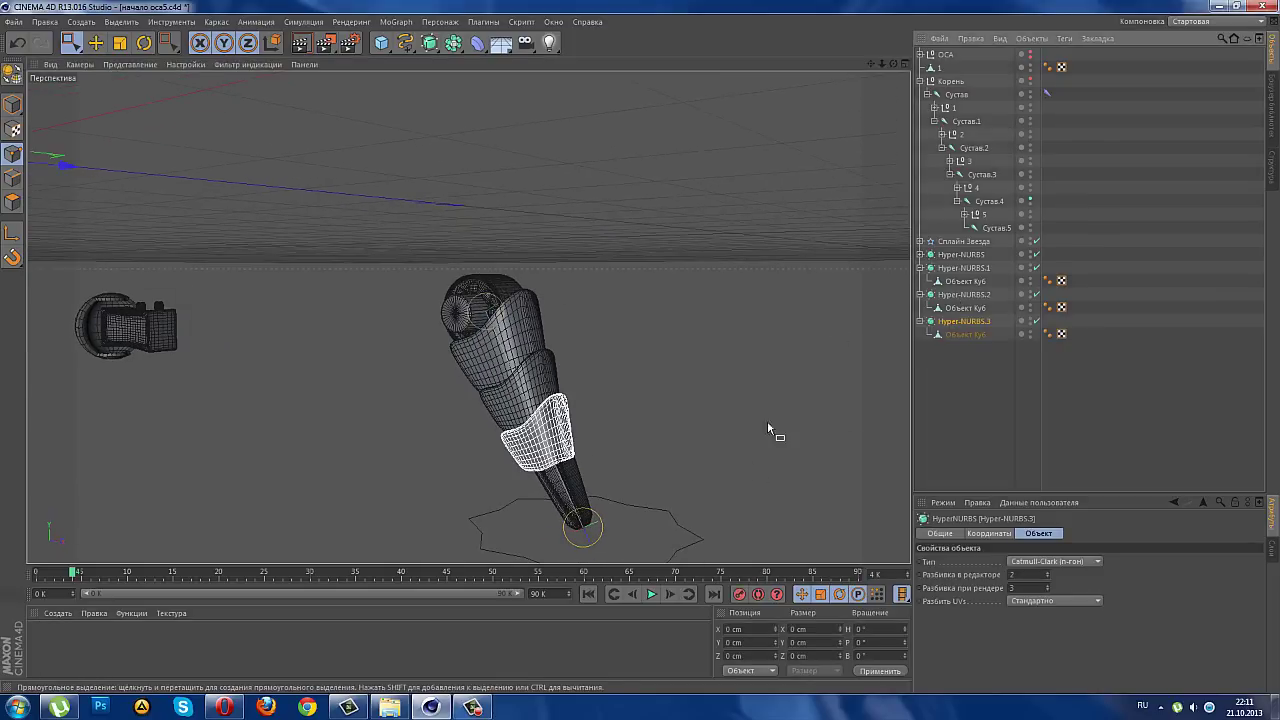
click(902, 64)
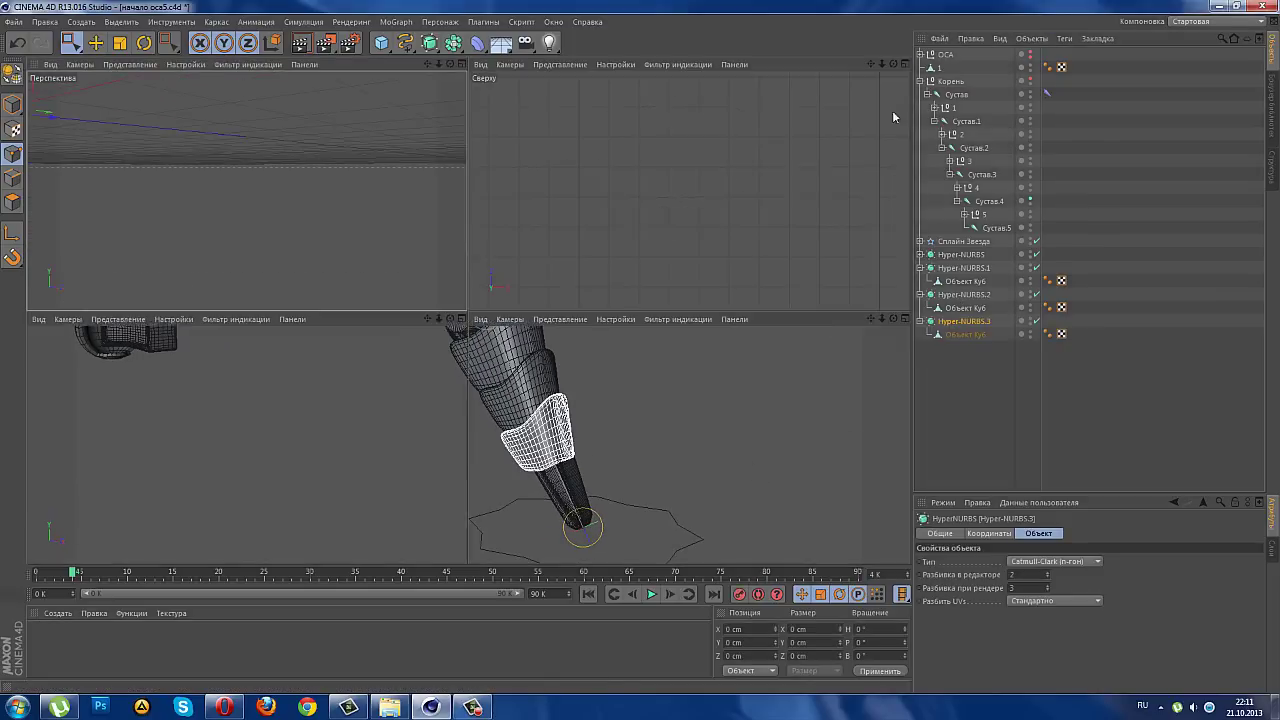
click(904, 320)
click(940, 335)
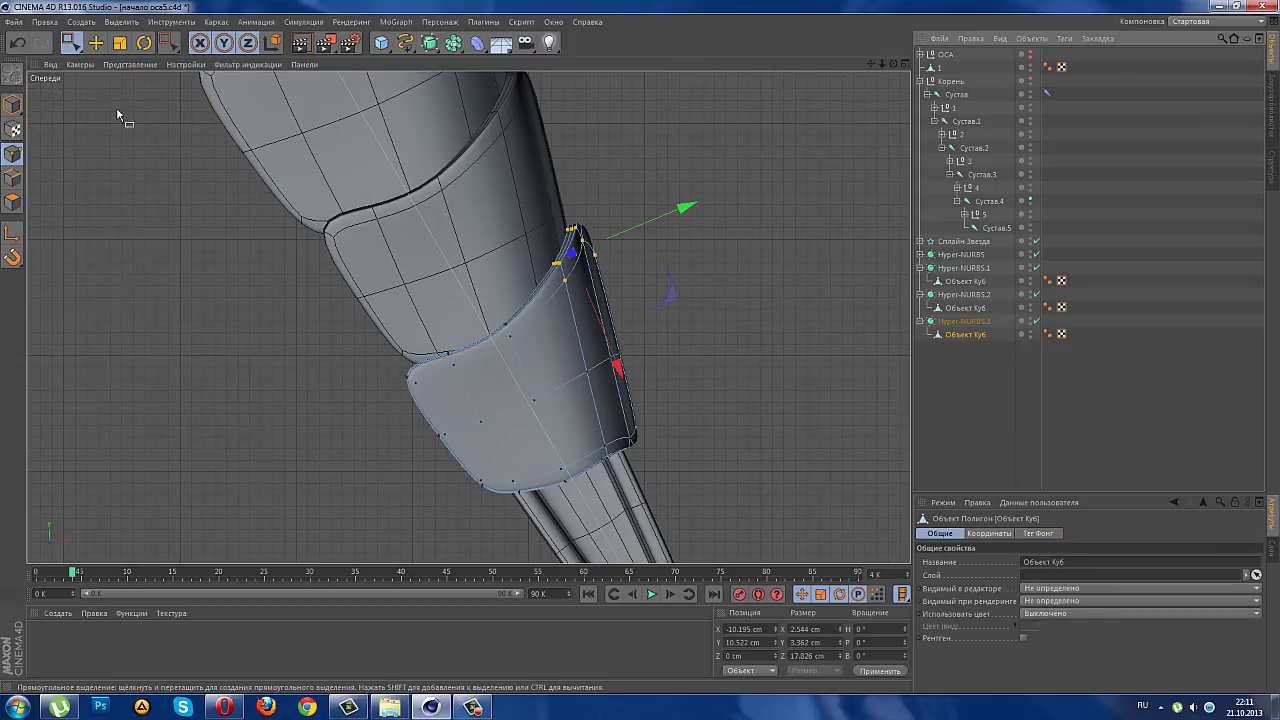
- Shrink the fourth plate to about 15.8×15.8×13.6 cm and slide it down near the leg's tip
click(13, 104)
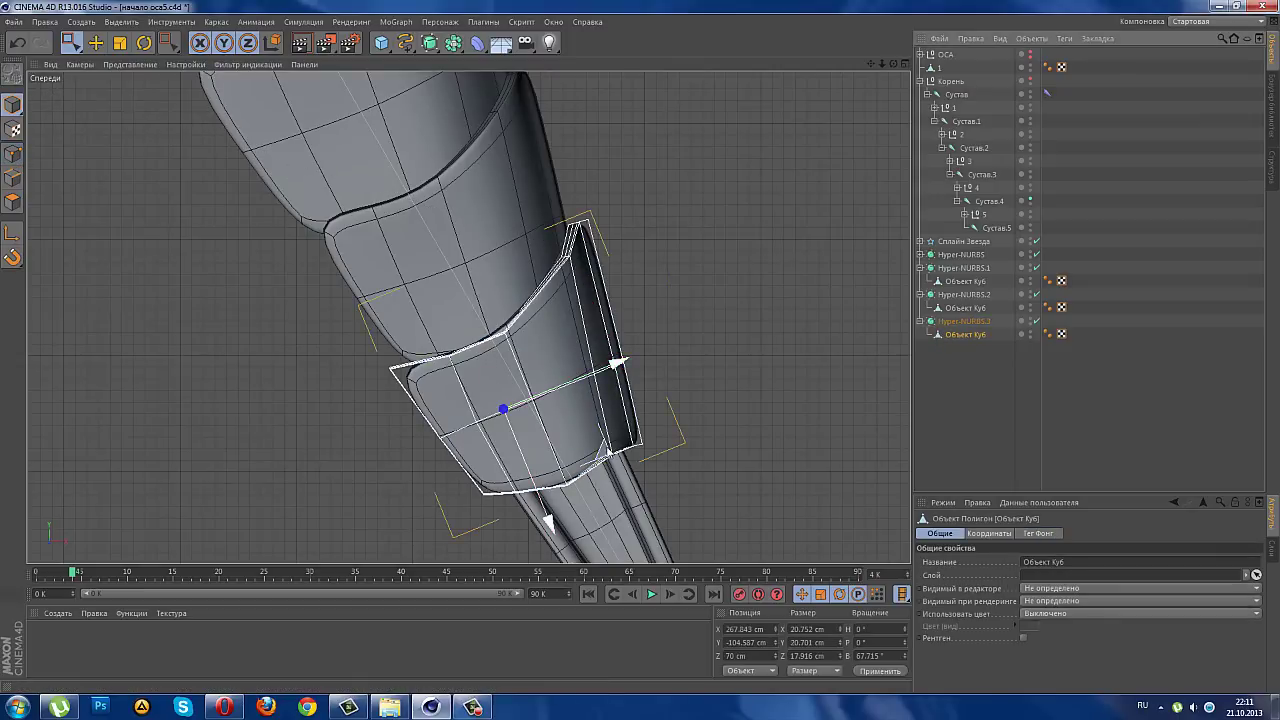
scroll(823, 126, down, 1)
scroll(685, 225, down, 2)
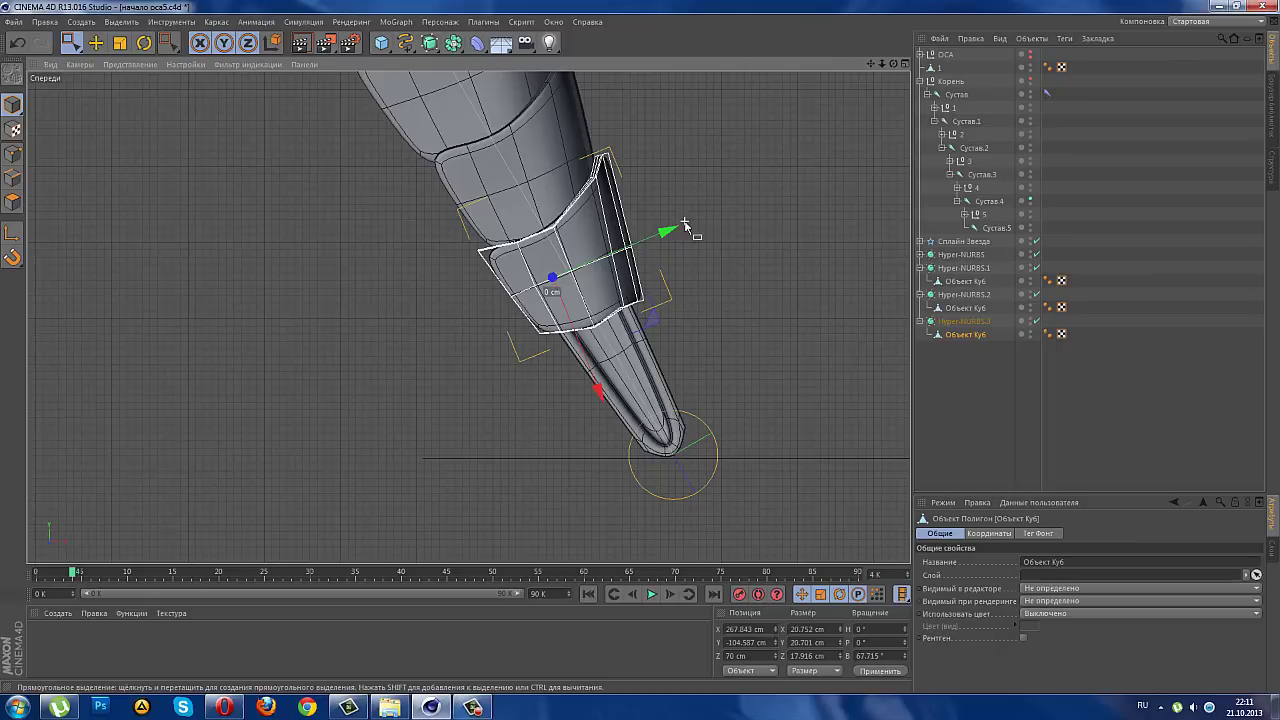
click(120, 42)
mouse_move(253, 177)
mouse_down()
mouse_move(149, 218)
mouse_move(377, 256)
mouse_up()
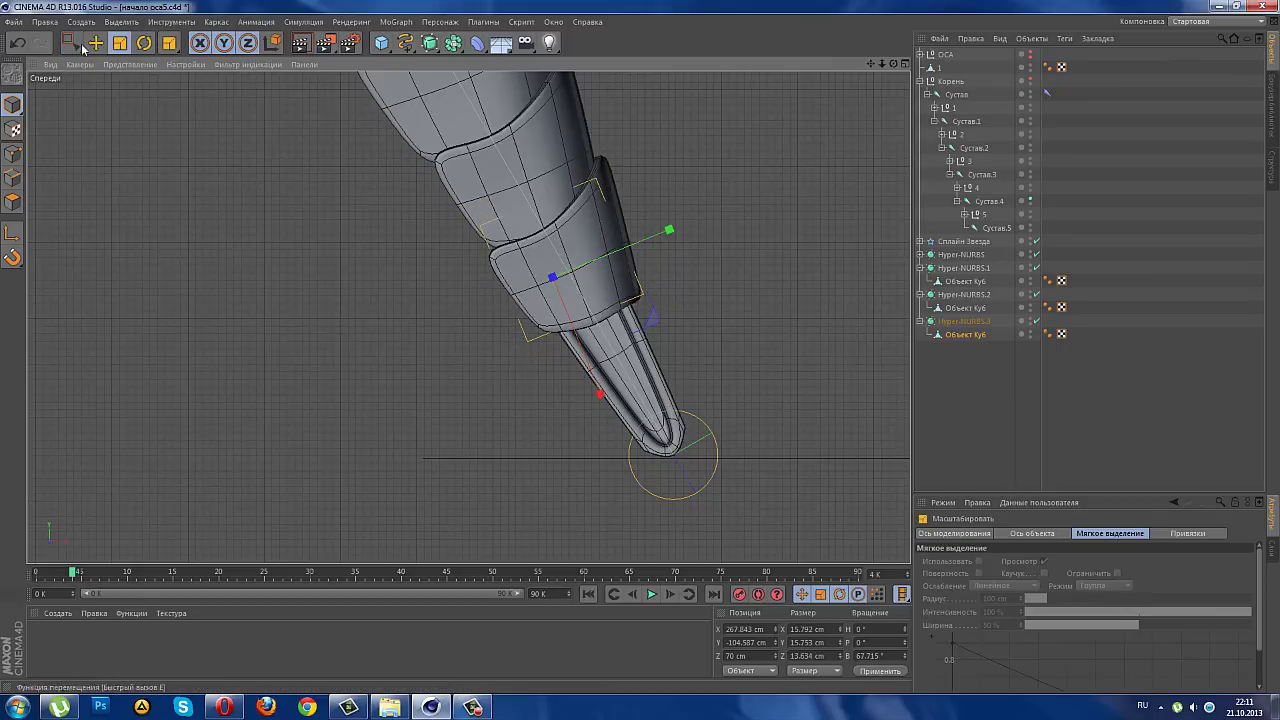
mouse_move(661, 361)
mouse_down()
mouse_move(668, 343)
mouse_move(703, 356)
mouse_up()
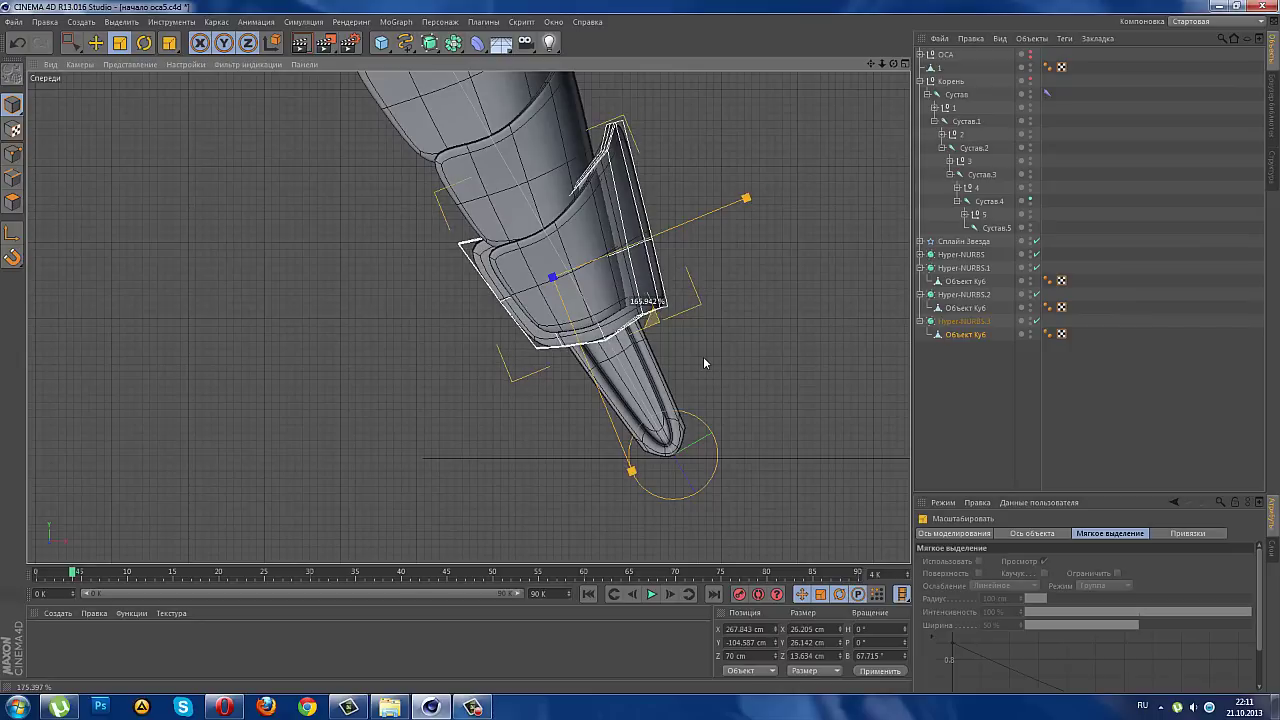
key(0)
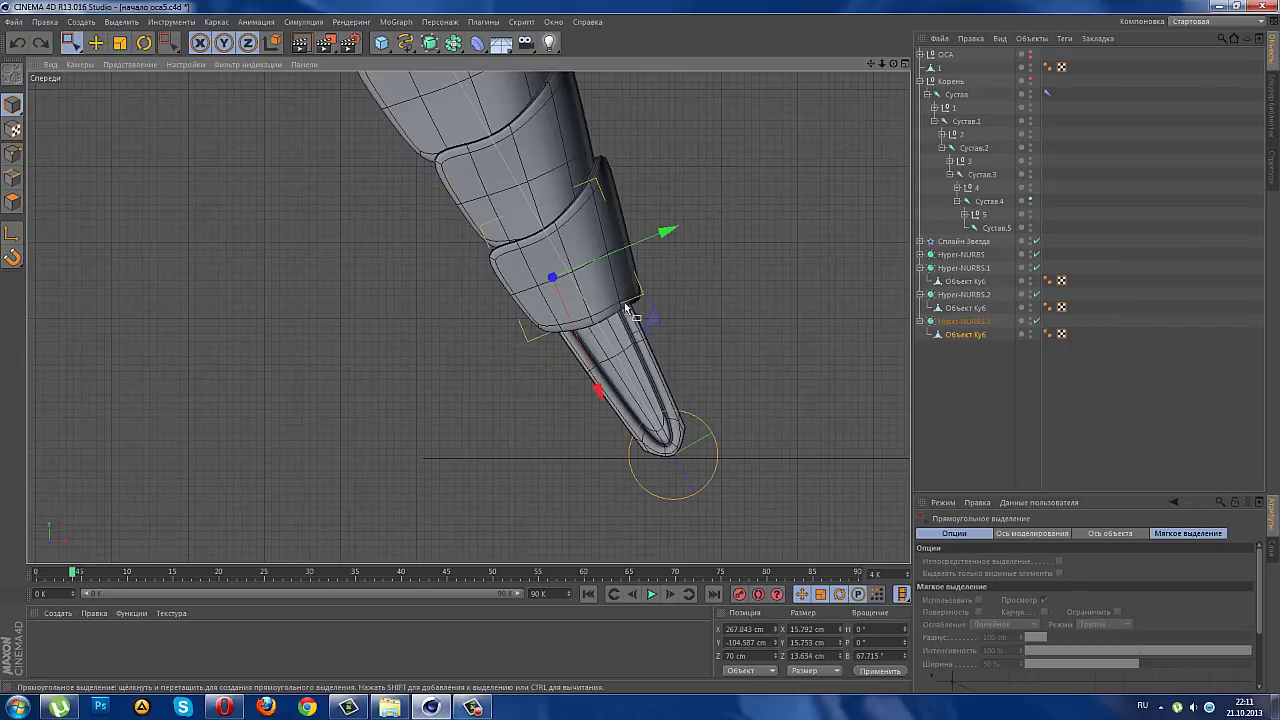
mouse_move(630, 312)
mouse_down()
mouse_move(702, 410)
mouse_move(698, 396)
mouse_up()
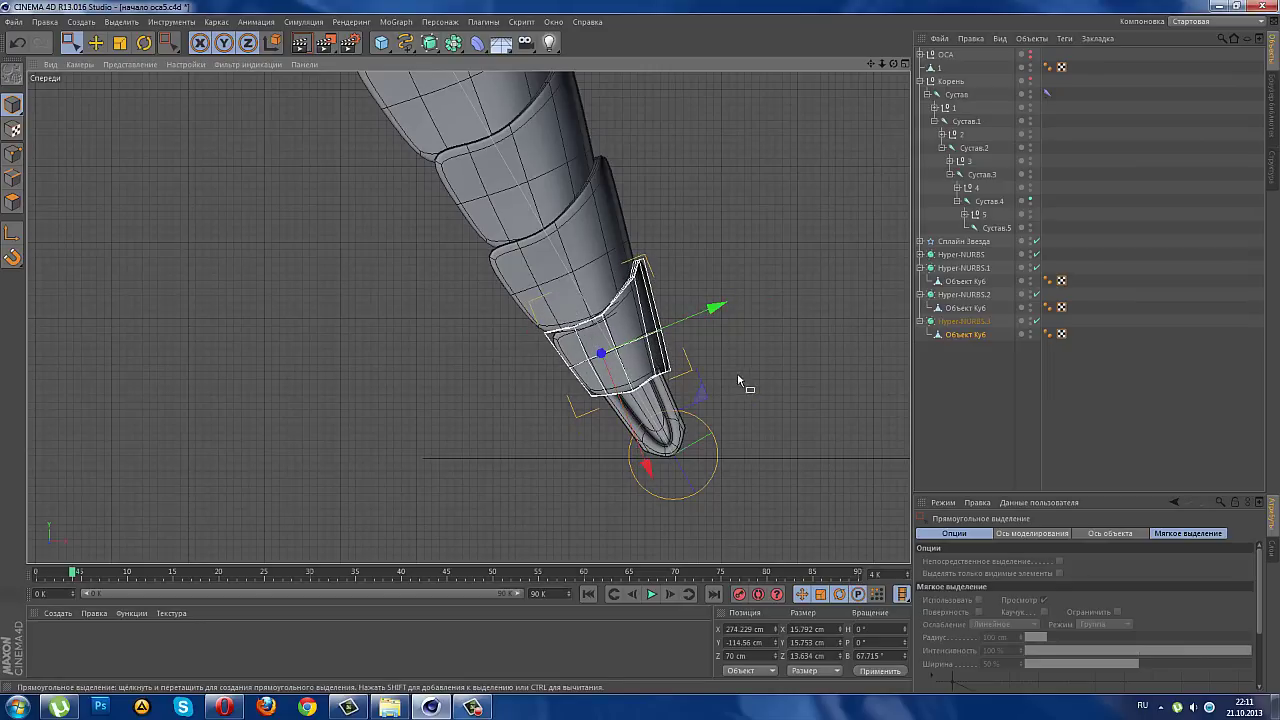
click(905, 63)
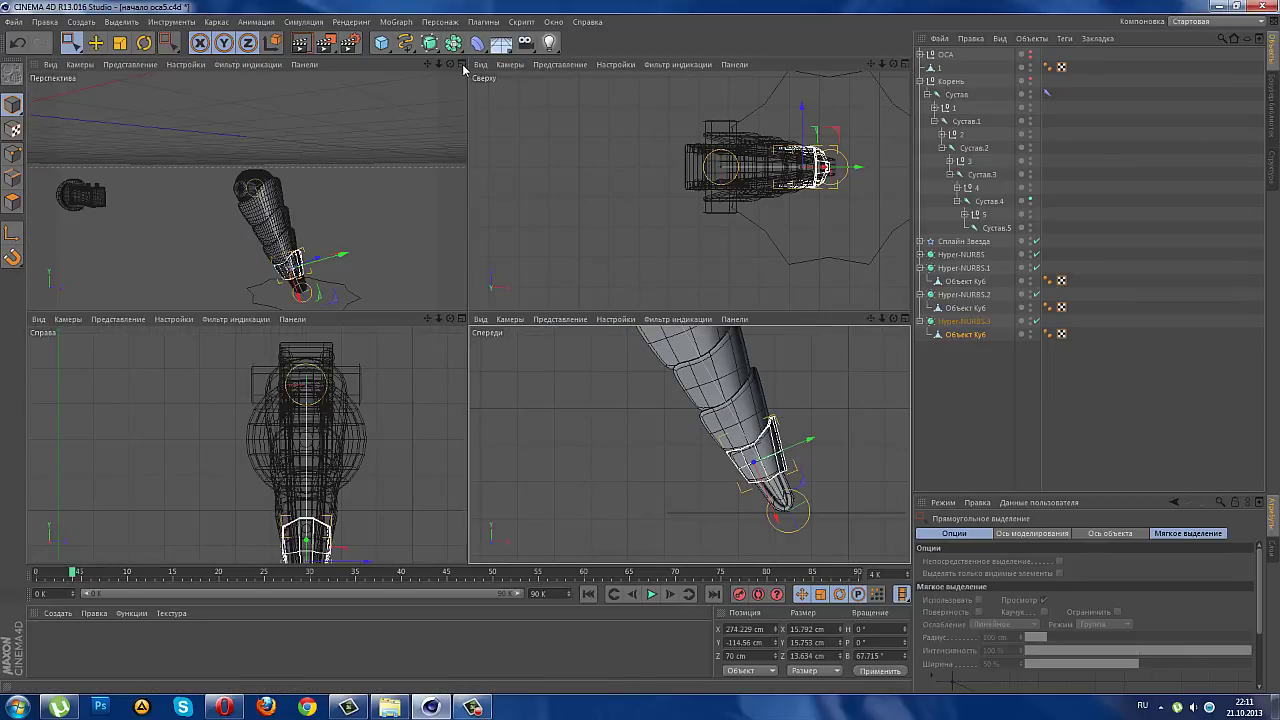
- Scale the lowest plate up to about 102% so it is roughly 15.4 cm deep
click(461, 64)
alt+drag(526, 266, 415, 458)
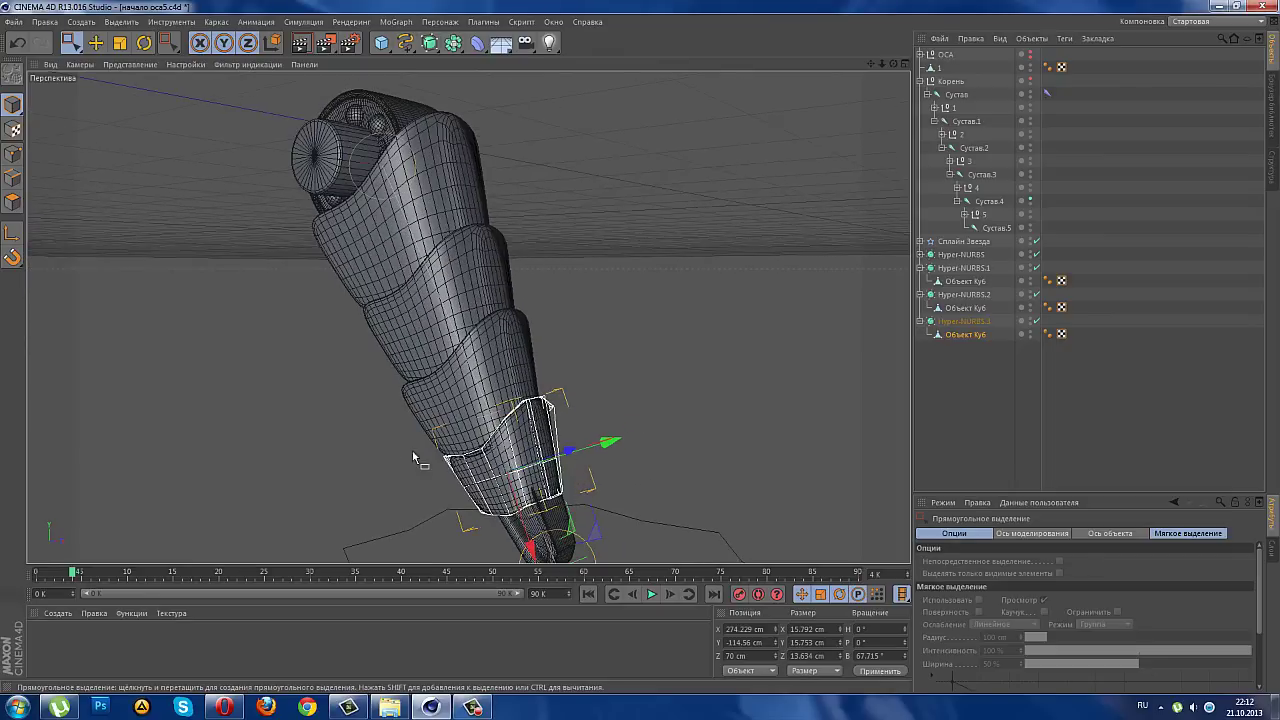
scroll(415, 458, up, 2)
scroll(450, 420, up, 2)
scroll(484, 380, up, 2)
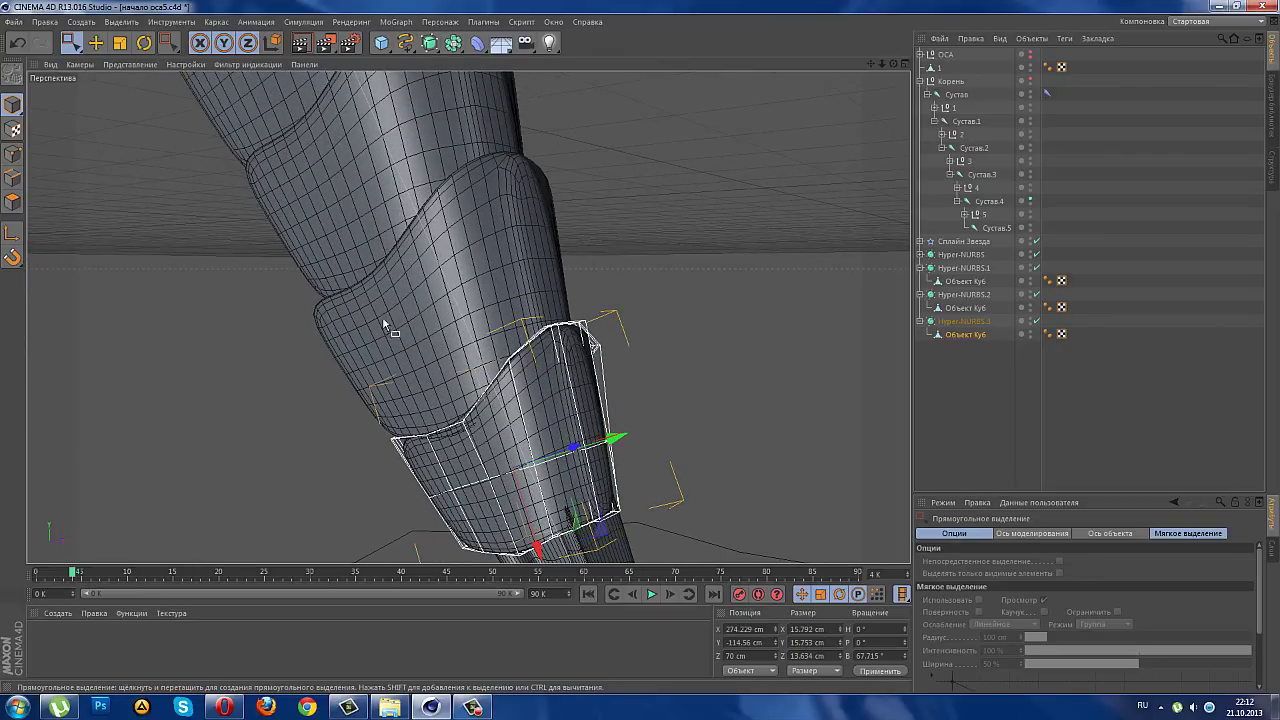
click(120, 43)
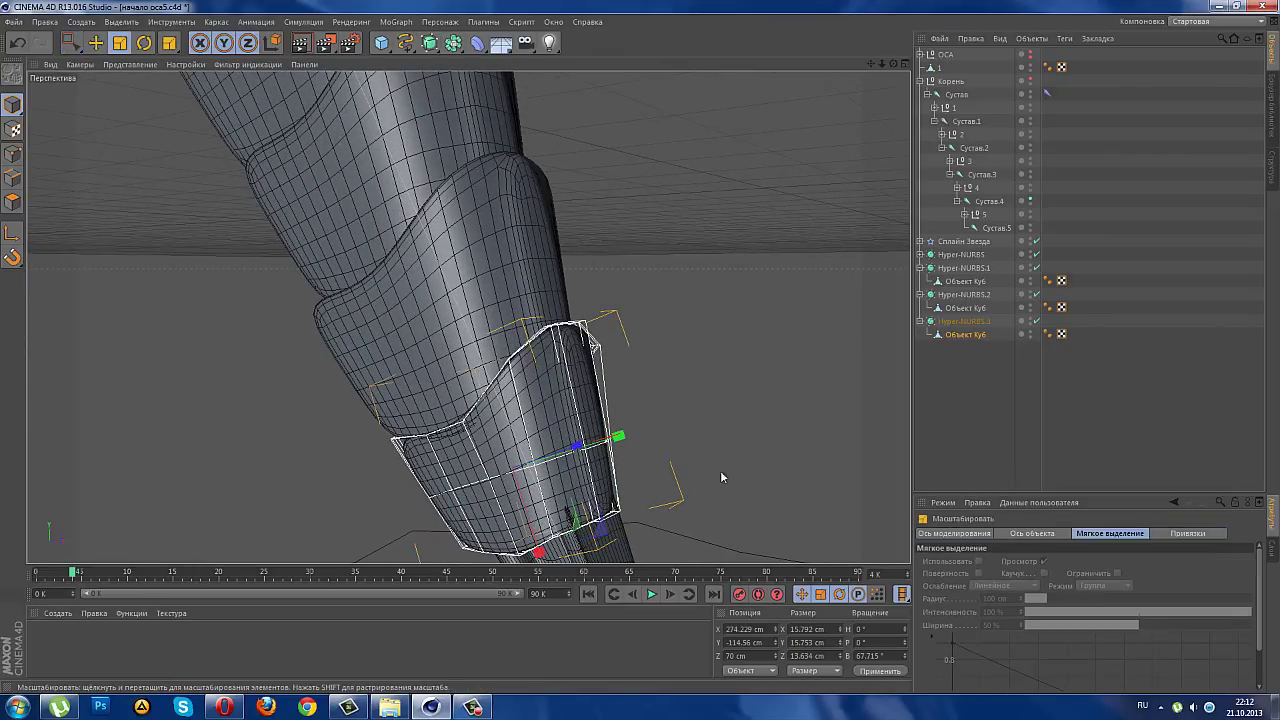
mouse_move(722, 477)
alt+mouse_down()
mouse_move(666, 508)
mouse_move(657, 471)
mouse_move(676, 440)
alt+mouse_up()
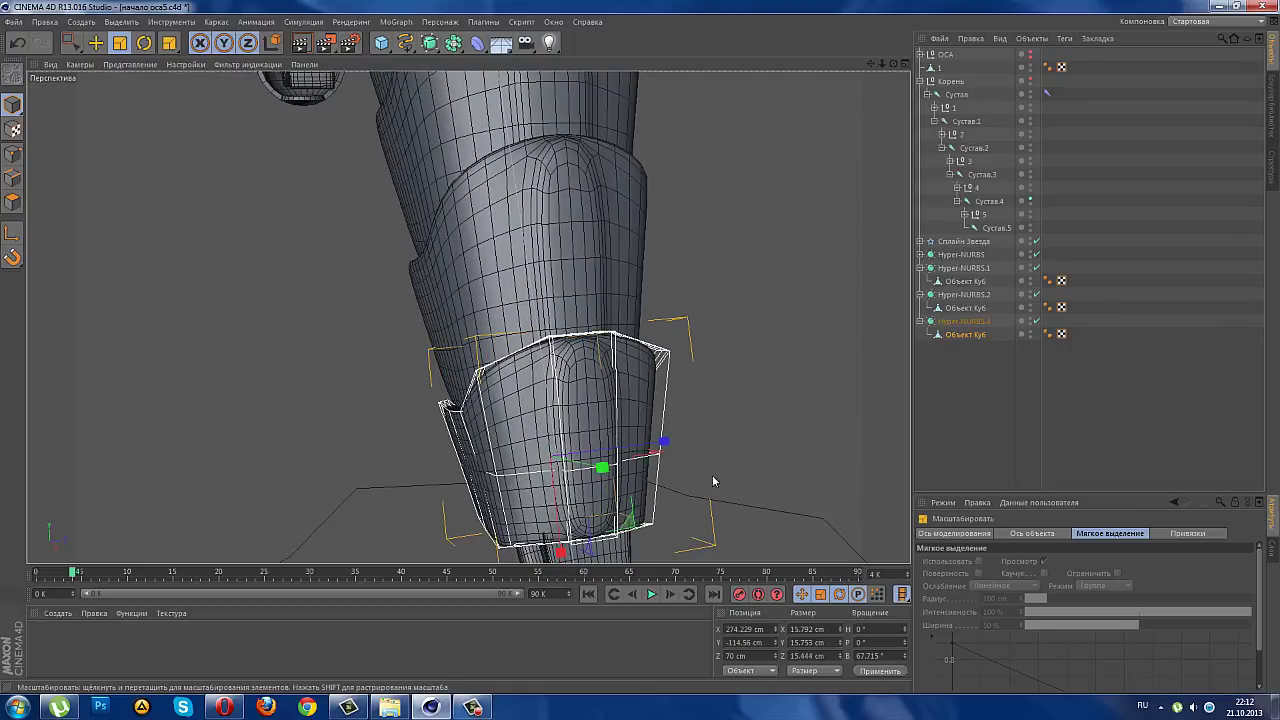
mouse_move(712, 481)
alt+mouse_down()
mouse_move(780, 466)
mouse_move(866, 500)
mouse_move(794, 487)
alt+mouse_up()
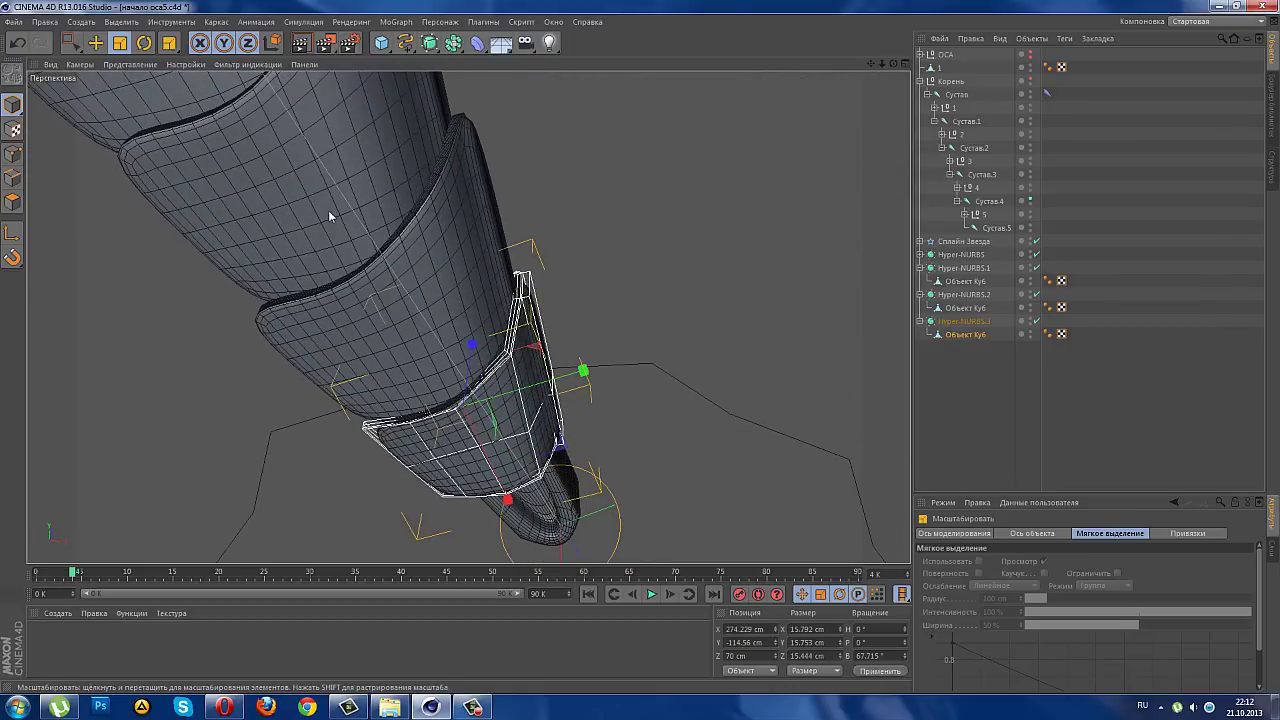
mouse_move(497, 370)
alt+mouse_down()
mouse_move(806, 477)
mouse_move(634, 363)
mouse_move(453, 402)
mouse_move(226, 360)
mouse_move(177, 394)
mouse_move(686, 373)
mouse_move(794, 421)
alt+mouse_up()
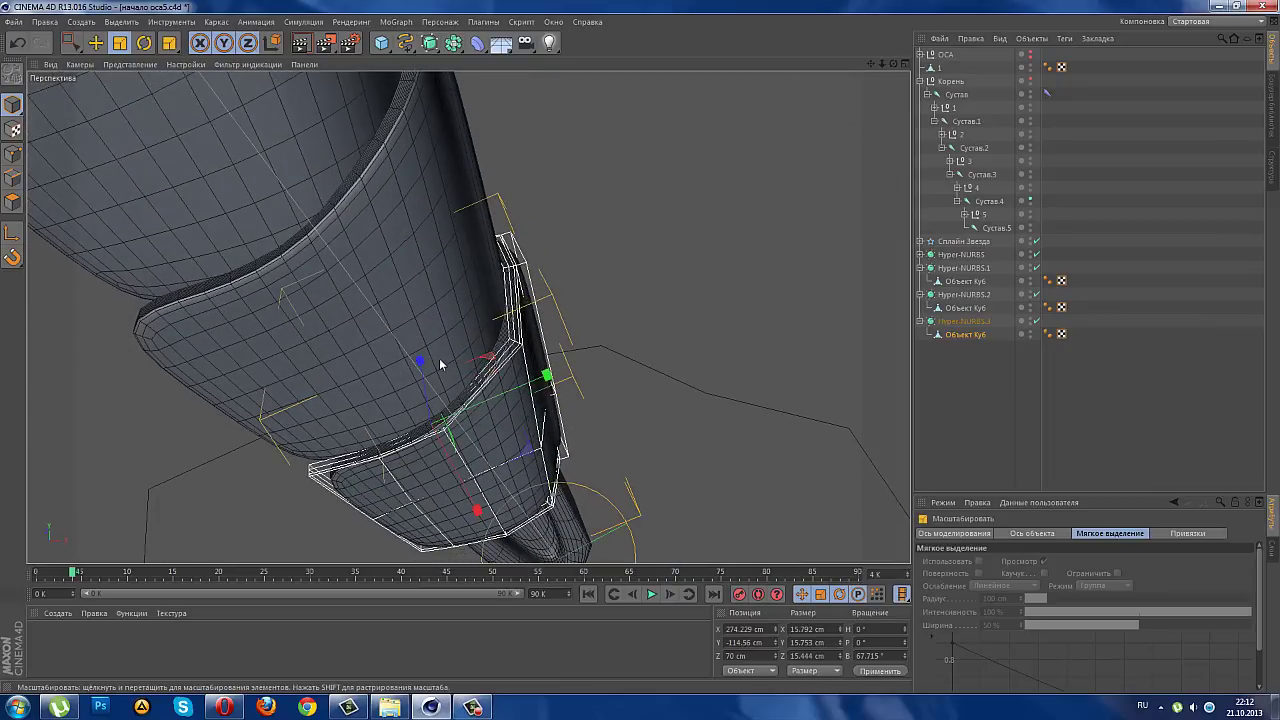
mouse_move(423, 360)
mouse_down()
mouse_move(686, 388)
mouse_move(604, 345)
mouse_move(688, 368)
mouse_move(726, 409)
mouse_move(757, 412)
mouse_up()
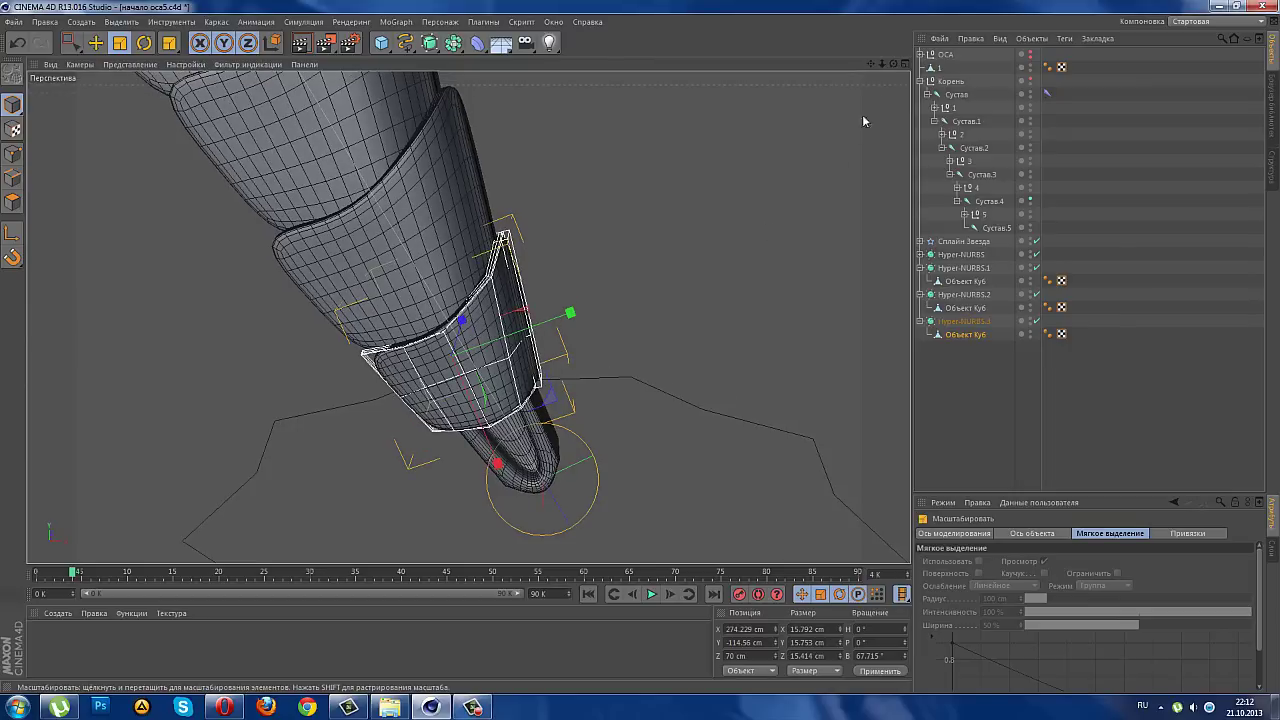
click(905, 64)
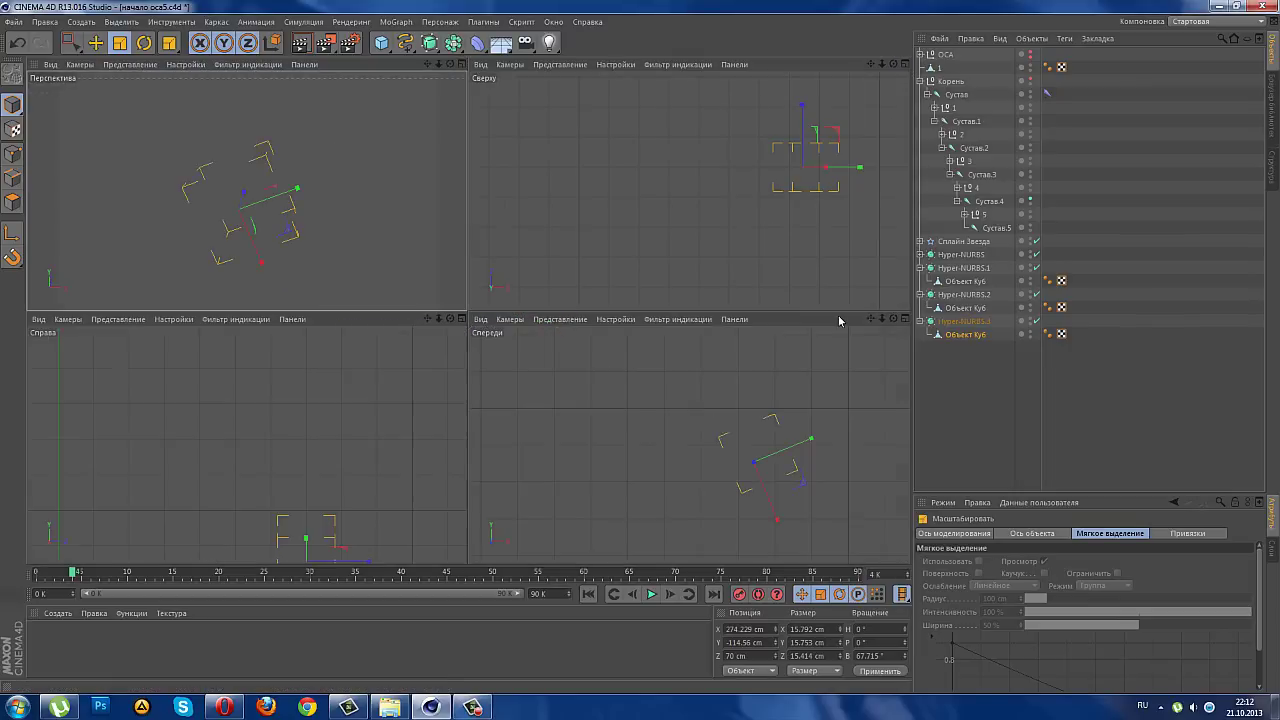
- In the maximized Front view, nudge the Hyper-NURBS.3 plate's top-edge points slightly, then deselect
click(905, 318)
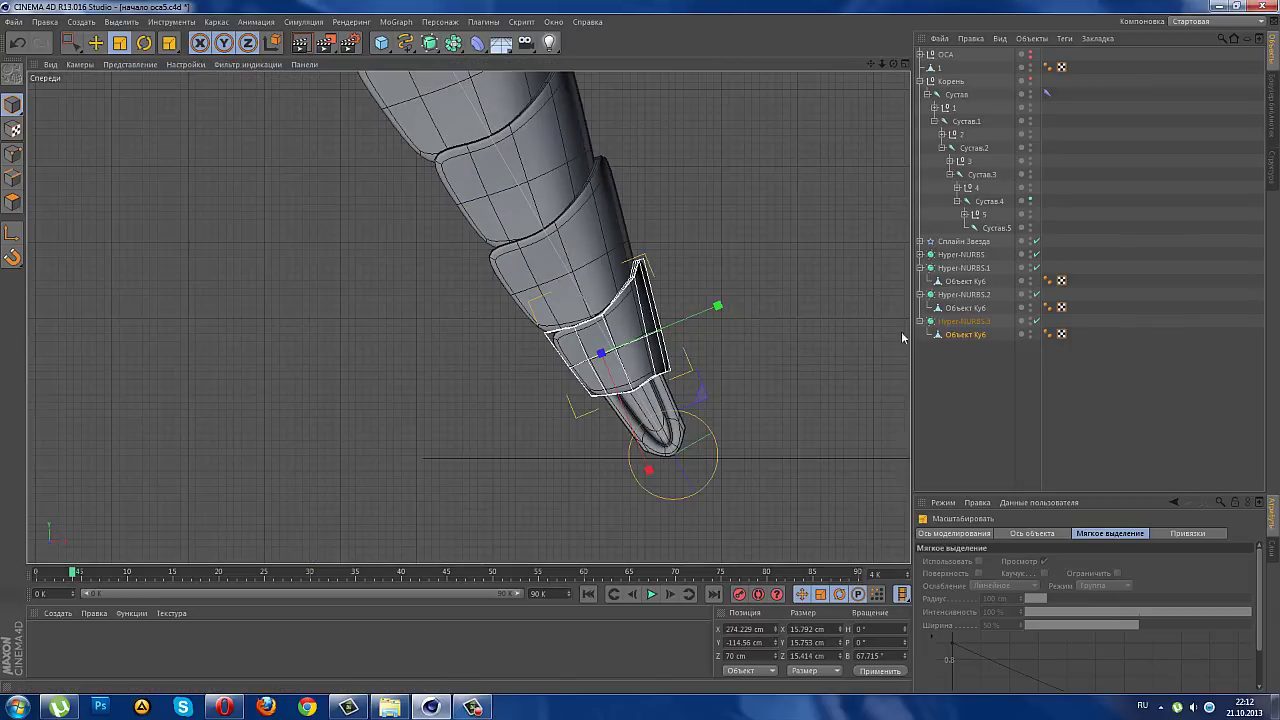
click(11, 153)
click(71, 42)
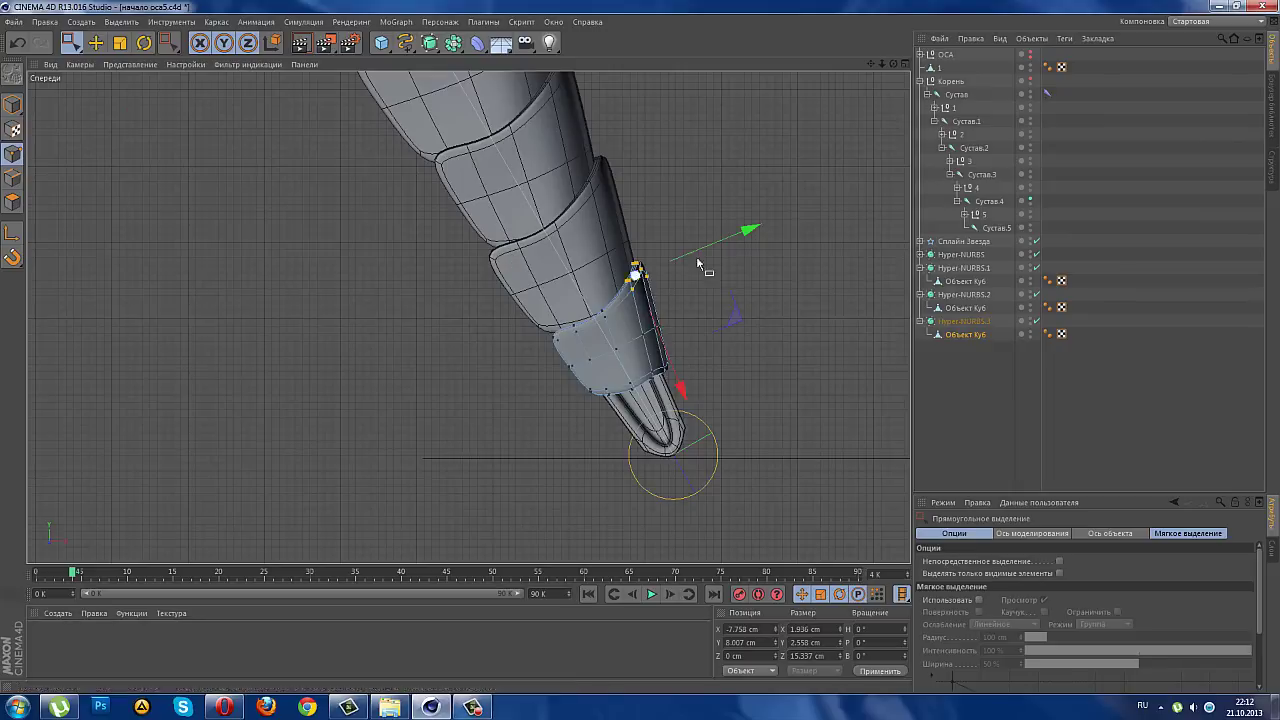
scroll(698, 265, up, 2)
scroll(612, 275, up, 3)
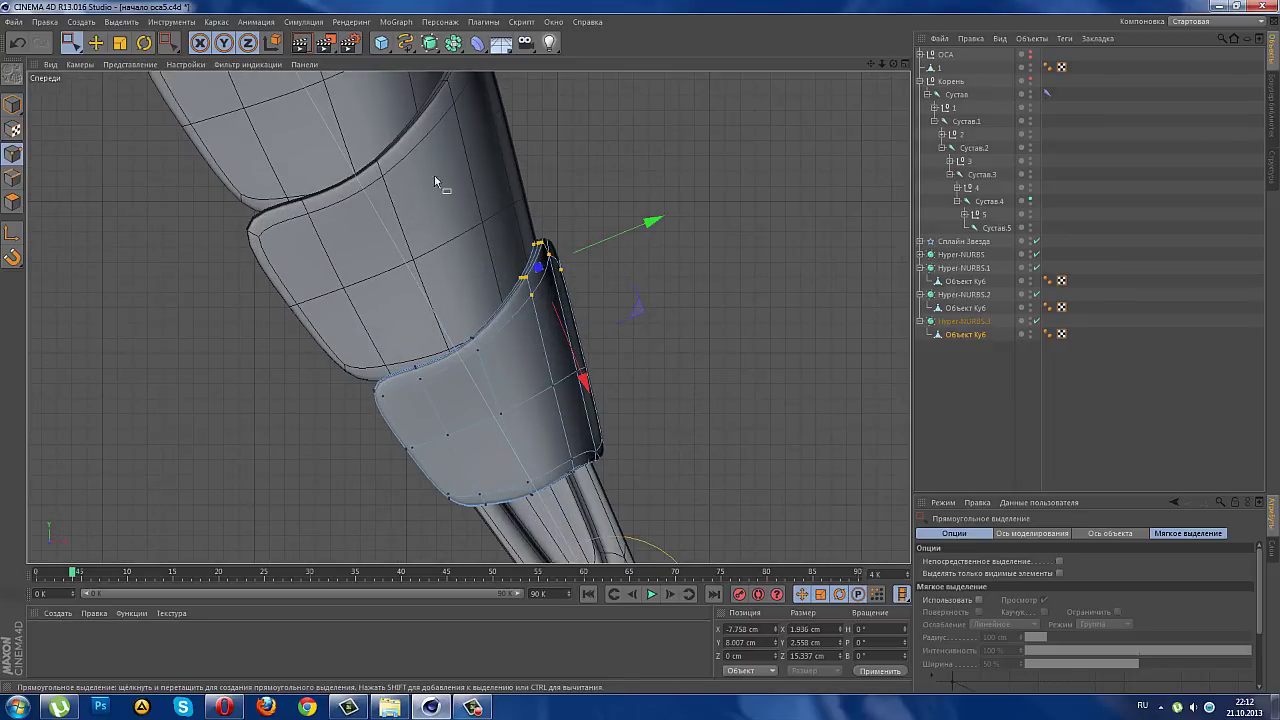
drag(643, 229, 645, 231)
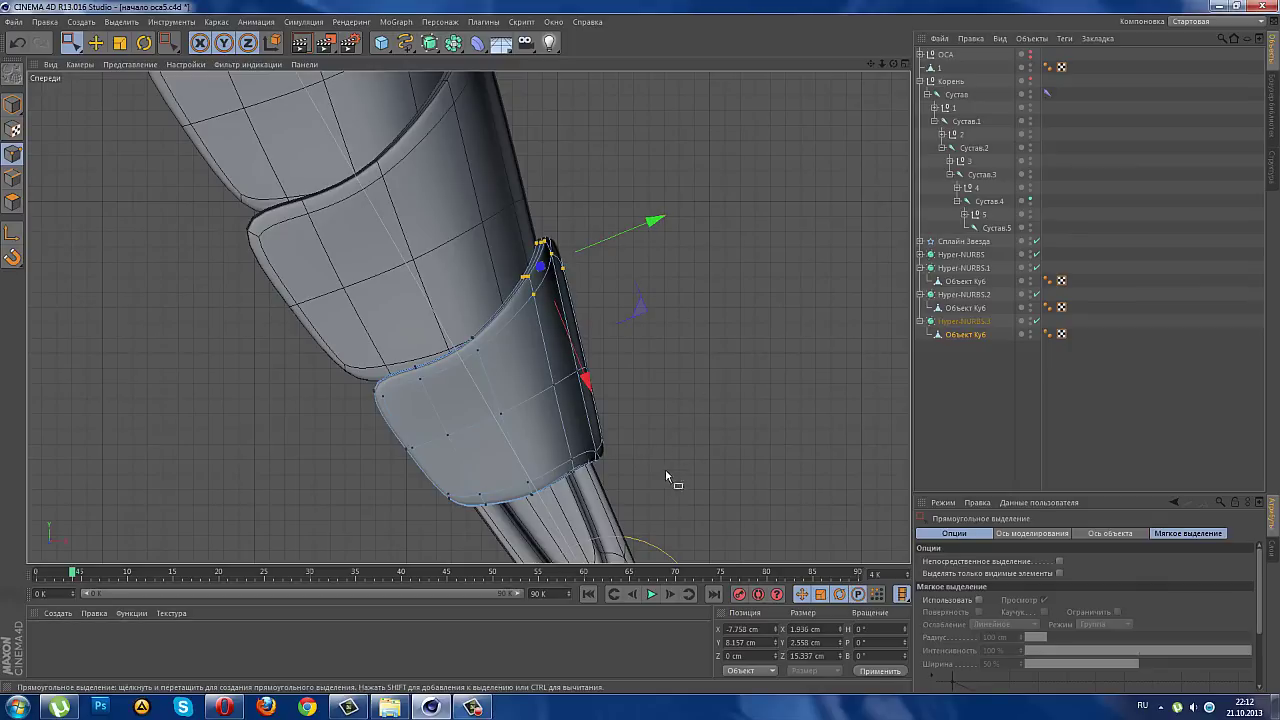
drag(558, 430, 557, 426)
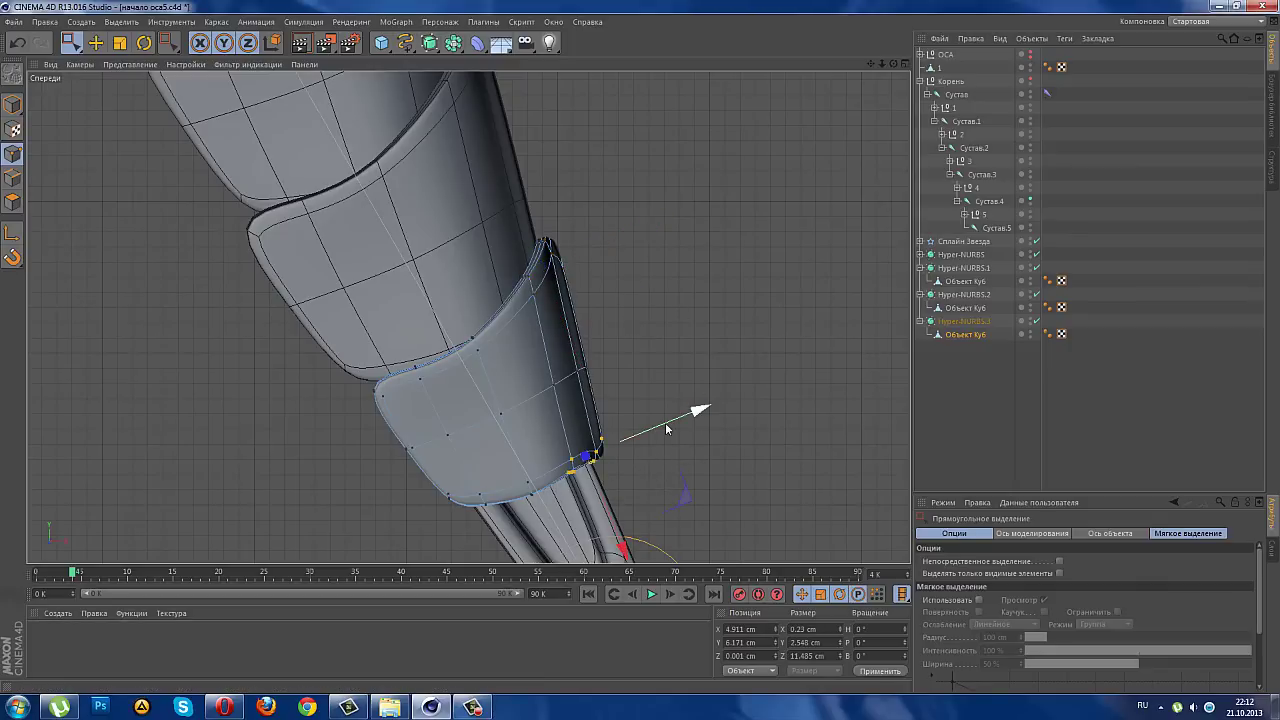
click(932, 374)
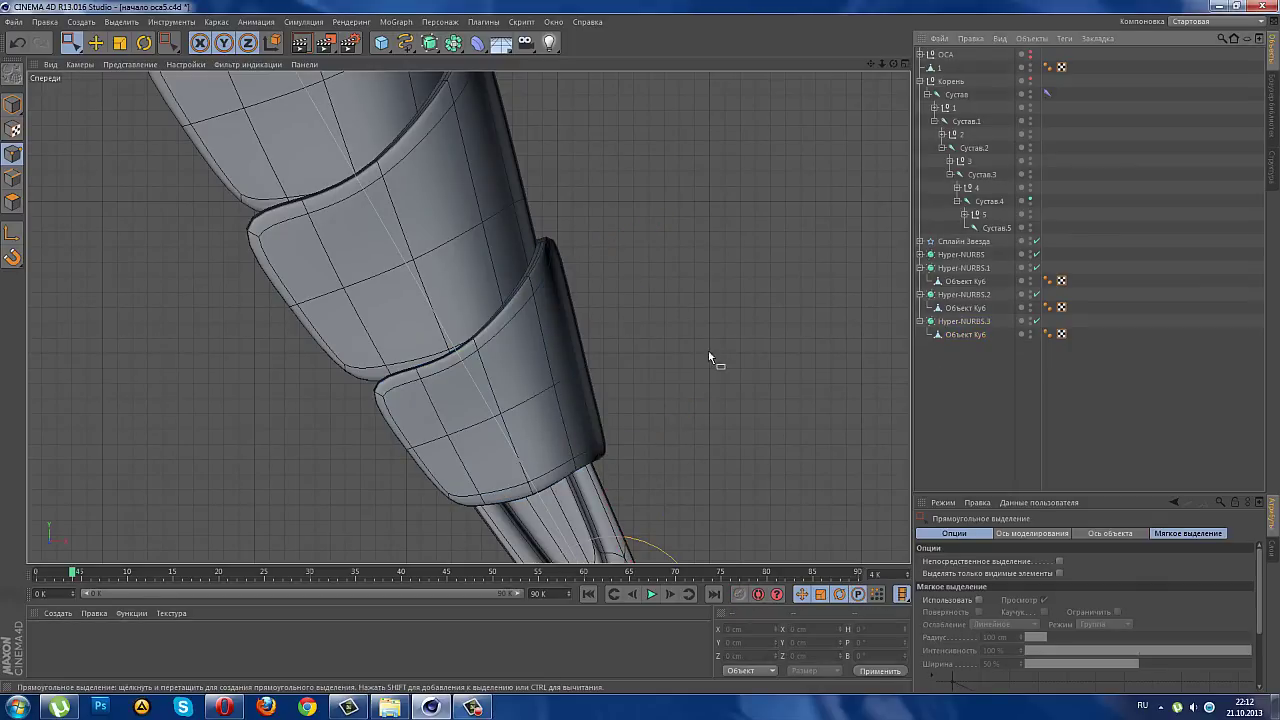
scroll(672, 349, down, 2)
scroll(677, 345, up, 2)
- Nudge the Hyper-NURBS.3 cube's middle polygon ring slightly up and to the left
click(965, 334)
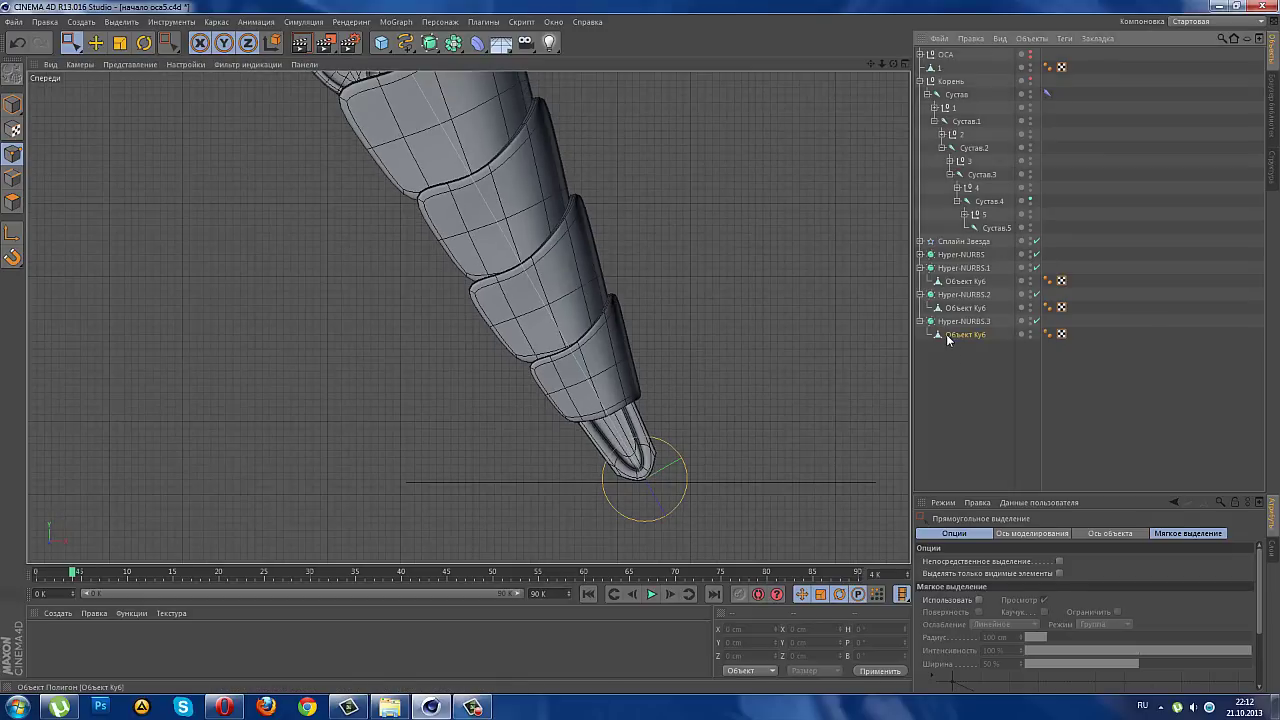
click(71, 42)
click(13, 201)
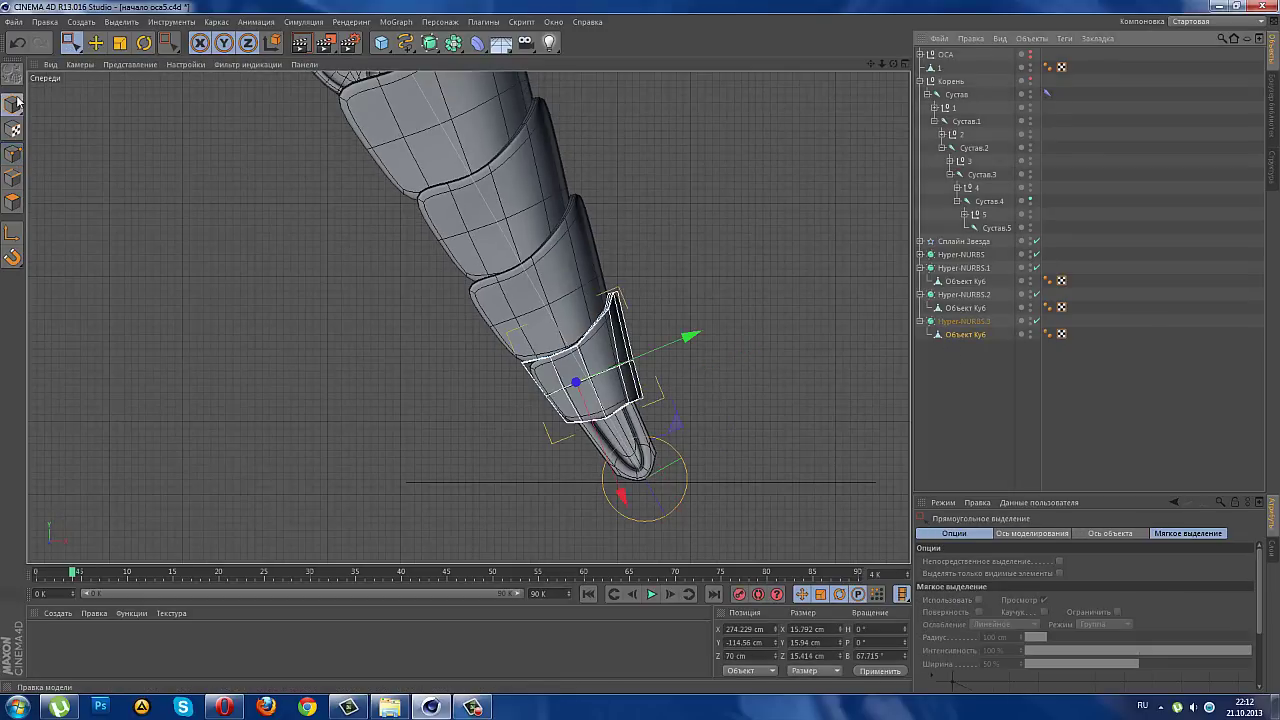
scroll(640, 460, up, 1)
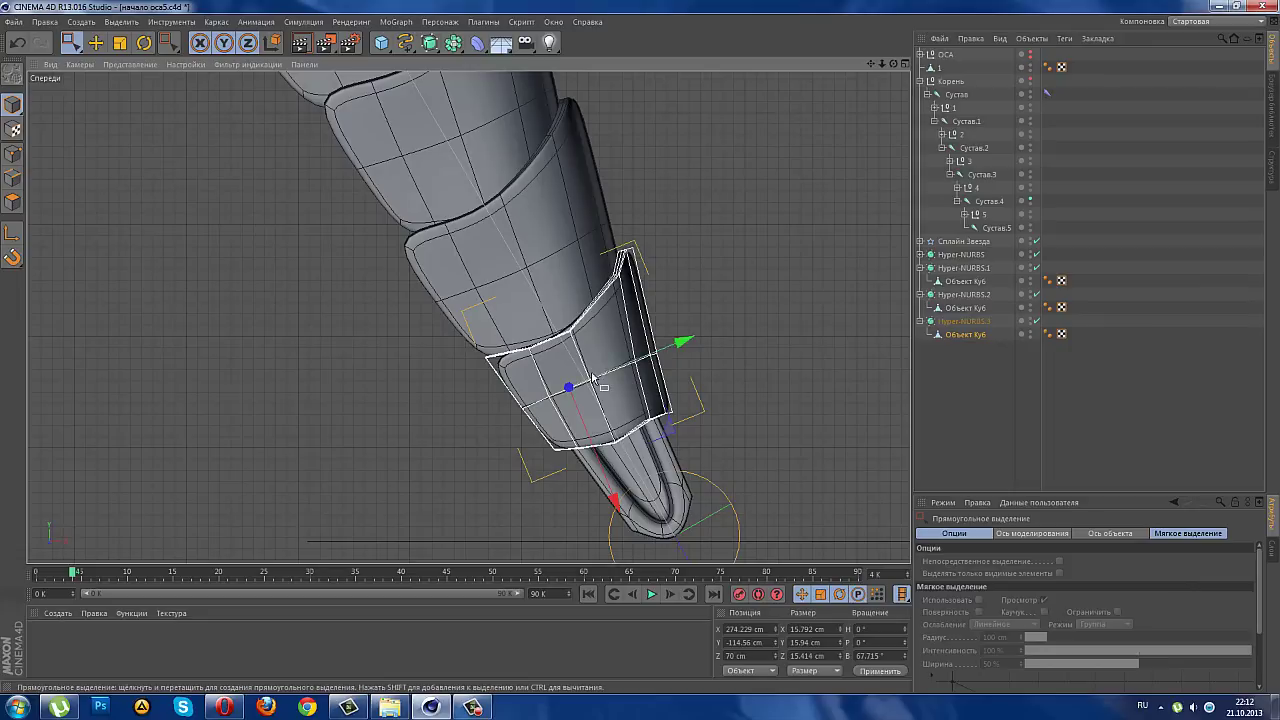
scroll(610, 410, up, 1)
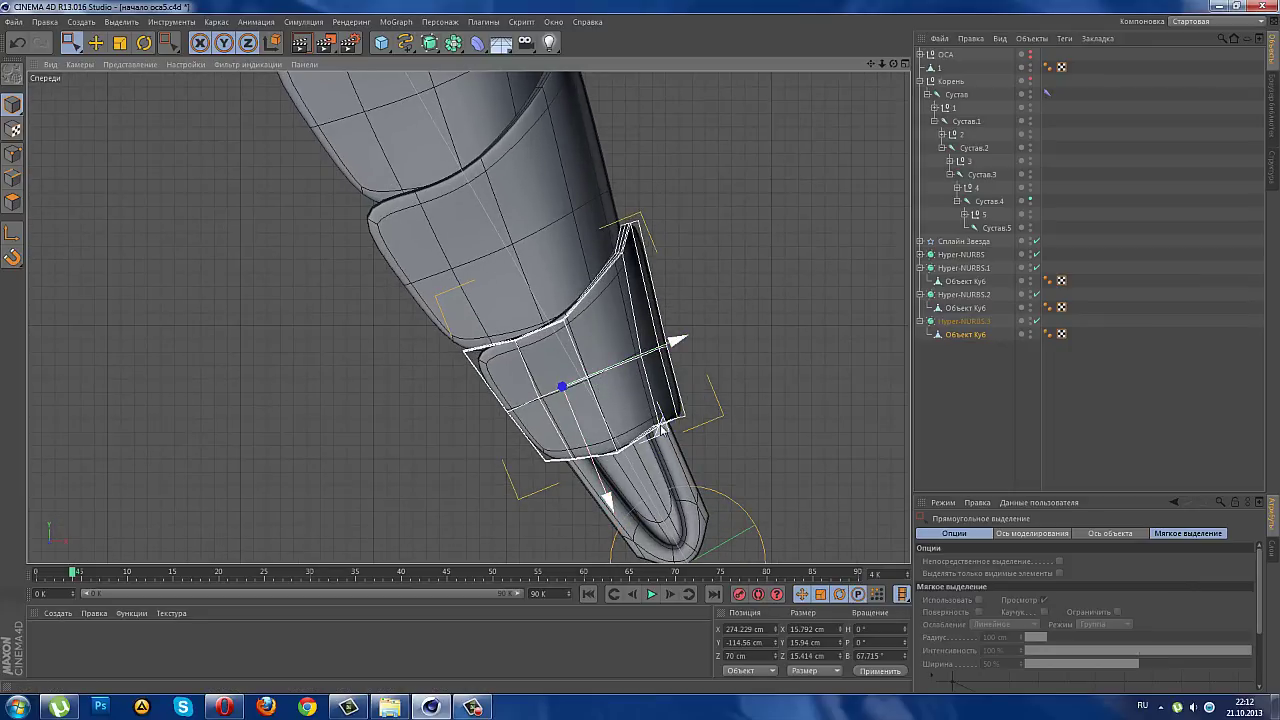
drag(660, 420, 654, 421)
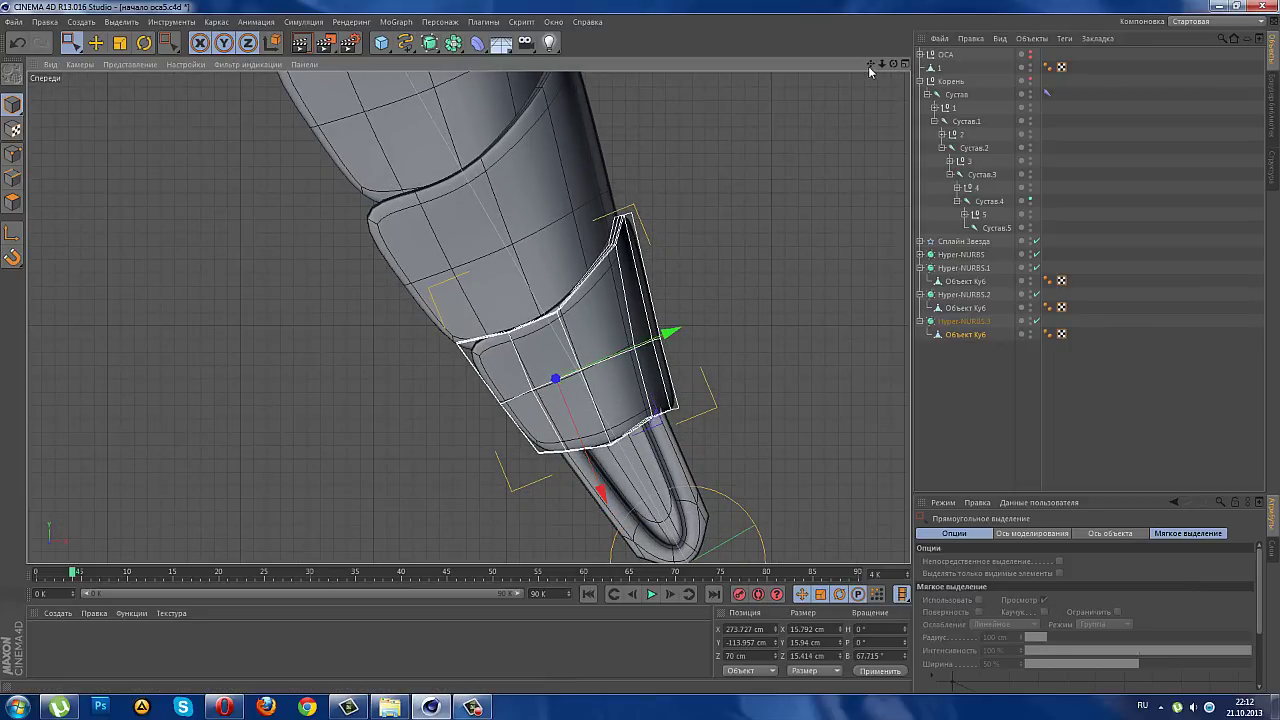
- Frame the whole leg, deselect the plate and collapse Hyper-NURBS.1 in the Object Manager
drag(868, 66, 780, 256)
scroll(780, 256, down, 2)
scroll(780, 256, down, 2)
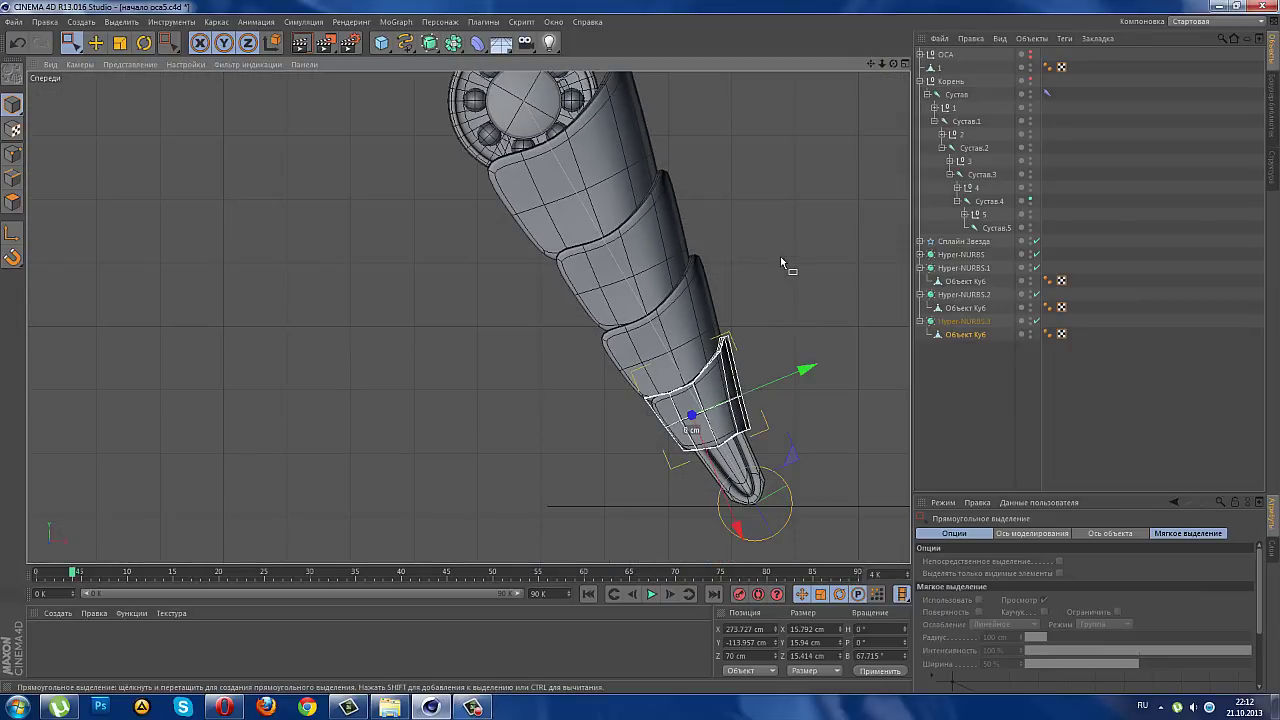
scroll(782, 257, down, 1)
drag(870, 63, 468, 317)
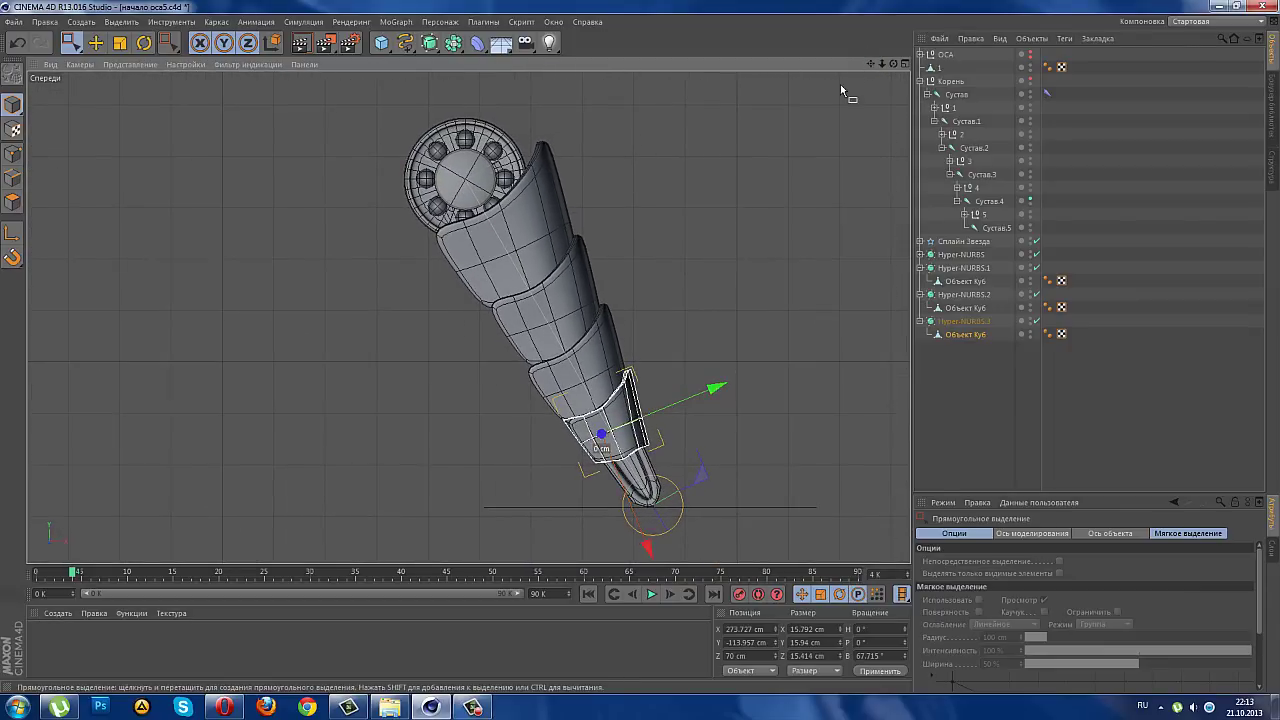
click(978, 398)
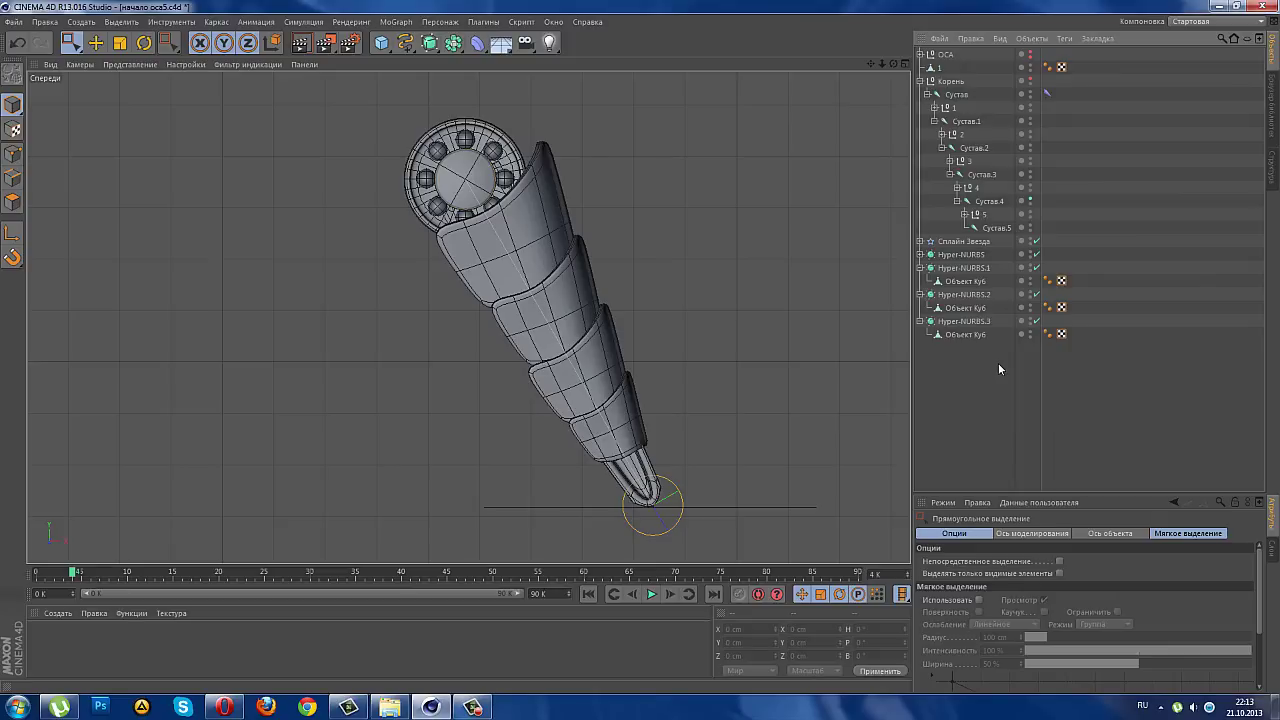
click(920, 268)
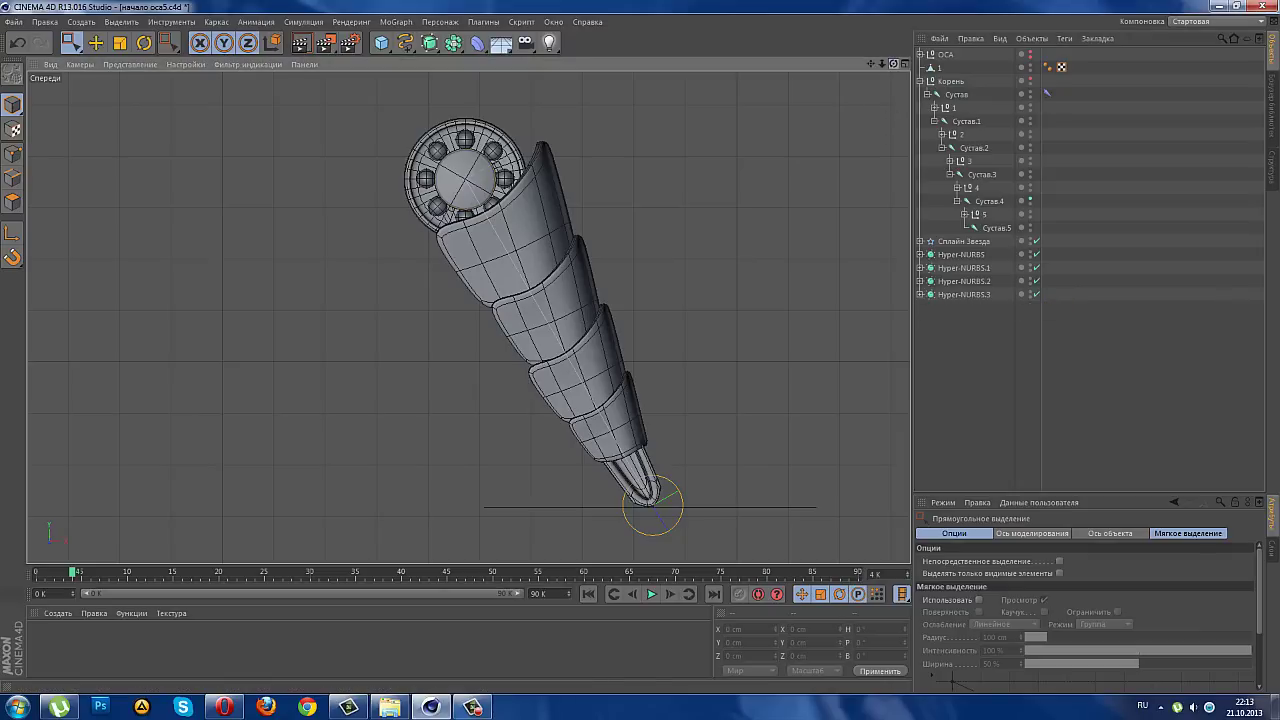
- Frame the lower leg in a full-size Perspective view and select the first Hyper-NURBS group's Объект Куб
click(904, 64)
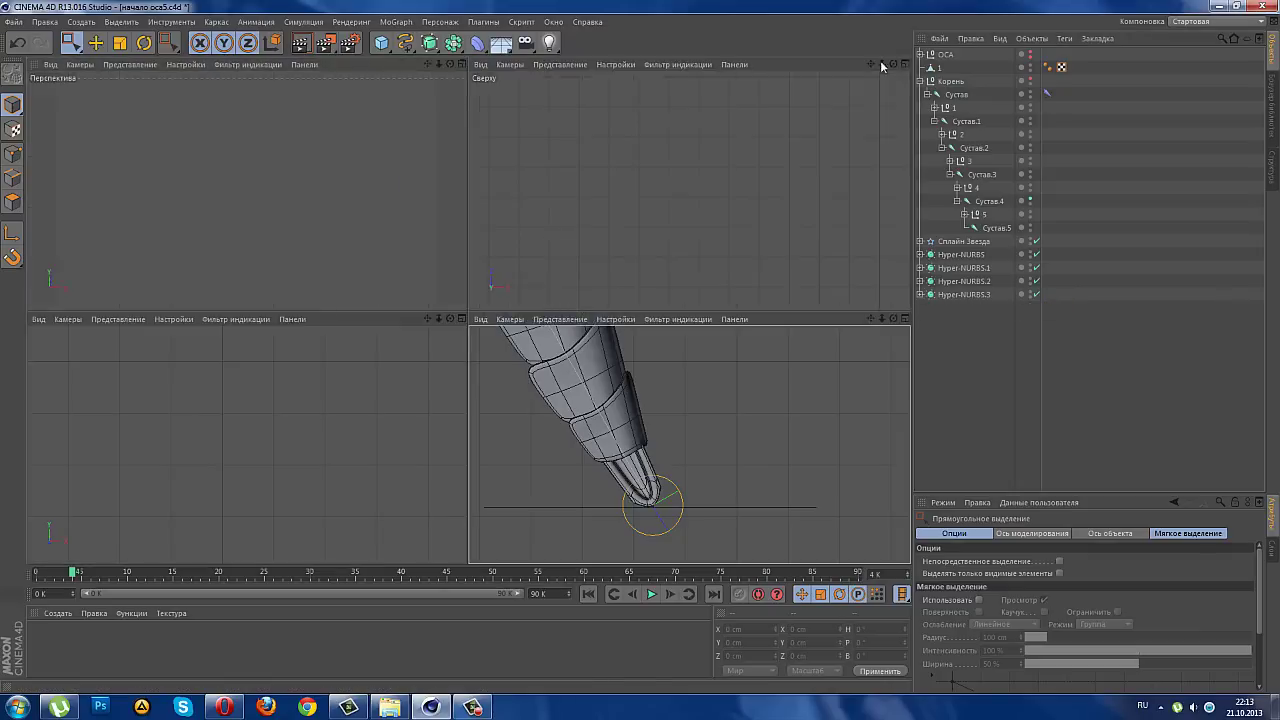
click(458, 64)
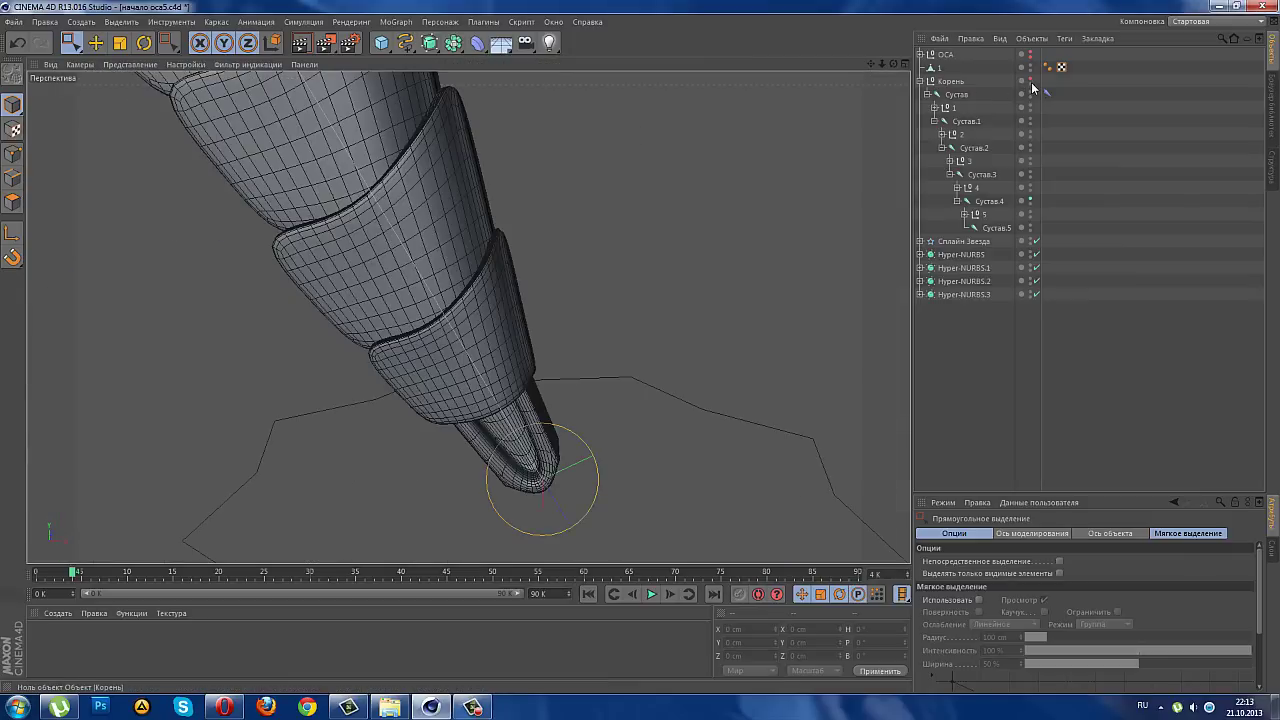
alt+drag(751, 271, 728, 249)
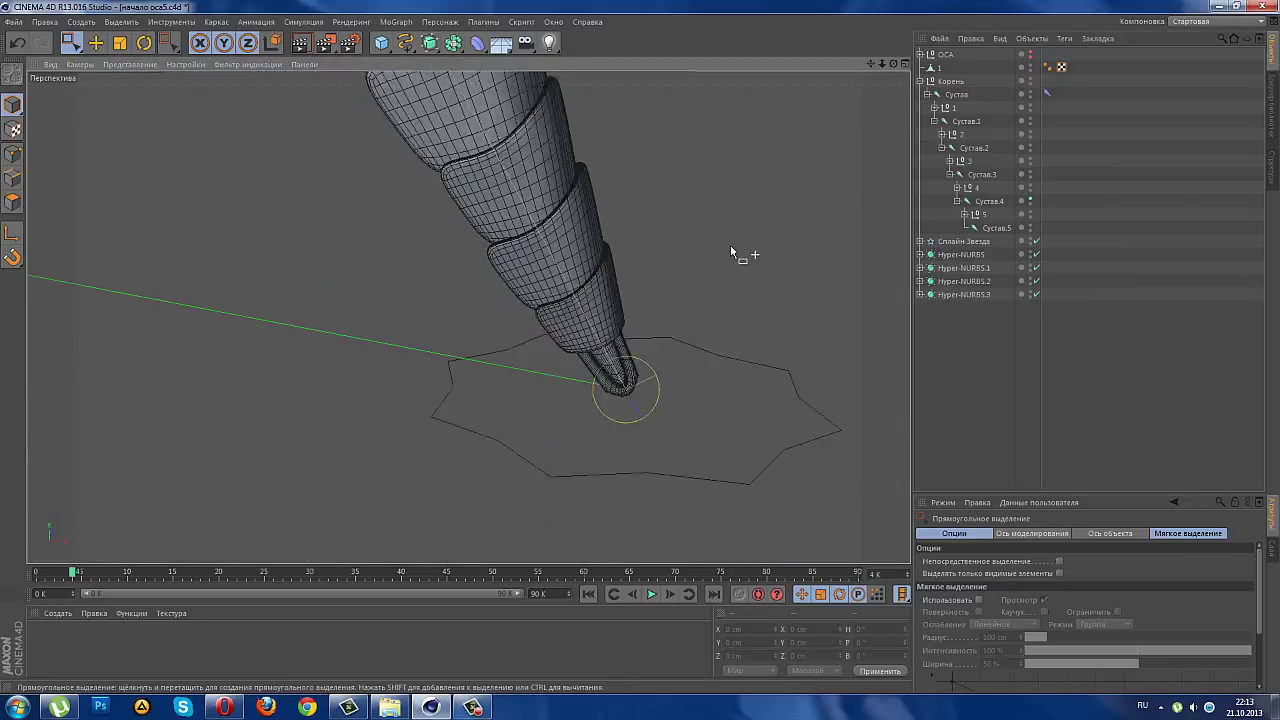
mouse_move(872, 66)
mouse_down()
mouse_move(880, 58)
mouse_move(681, 303)
mouse_move(560, 407)
mouse_up()
scroll(625, 355, up, 2)
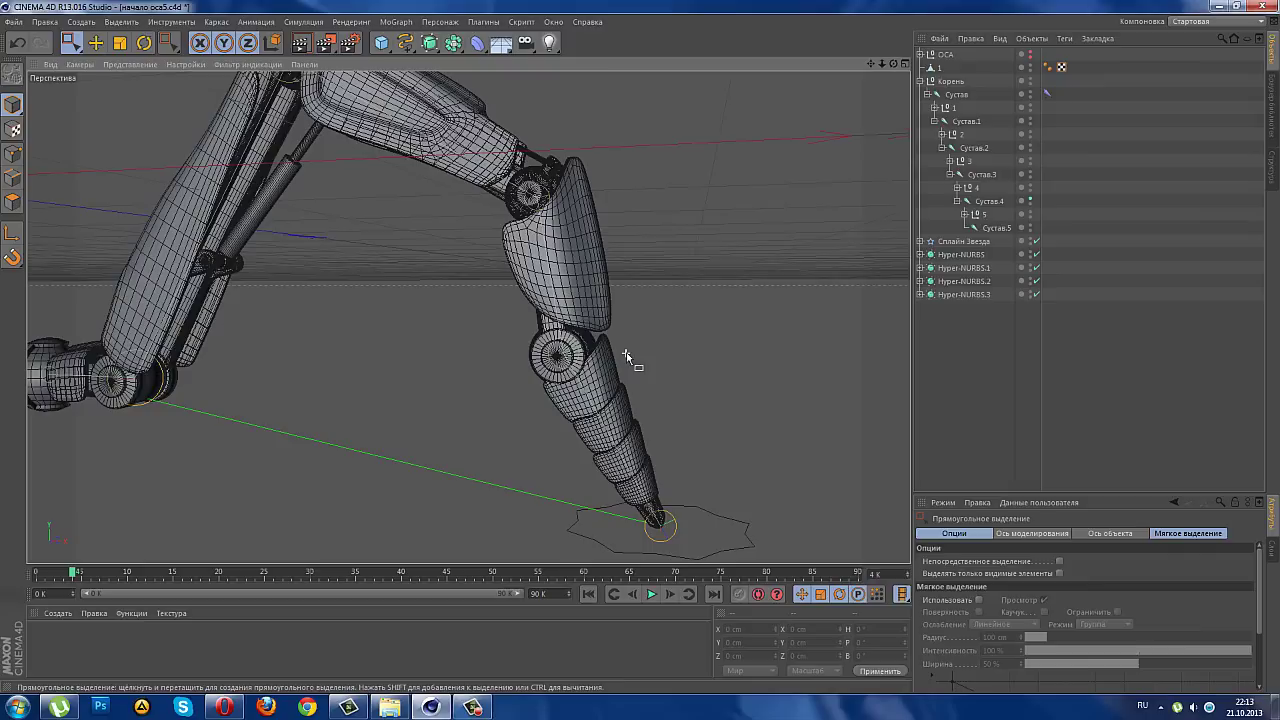
scroll(623, 357, up, 2)
scroll(560, 422, up, 2)
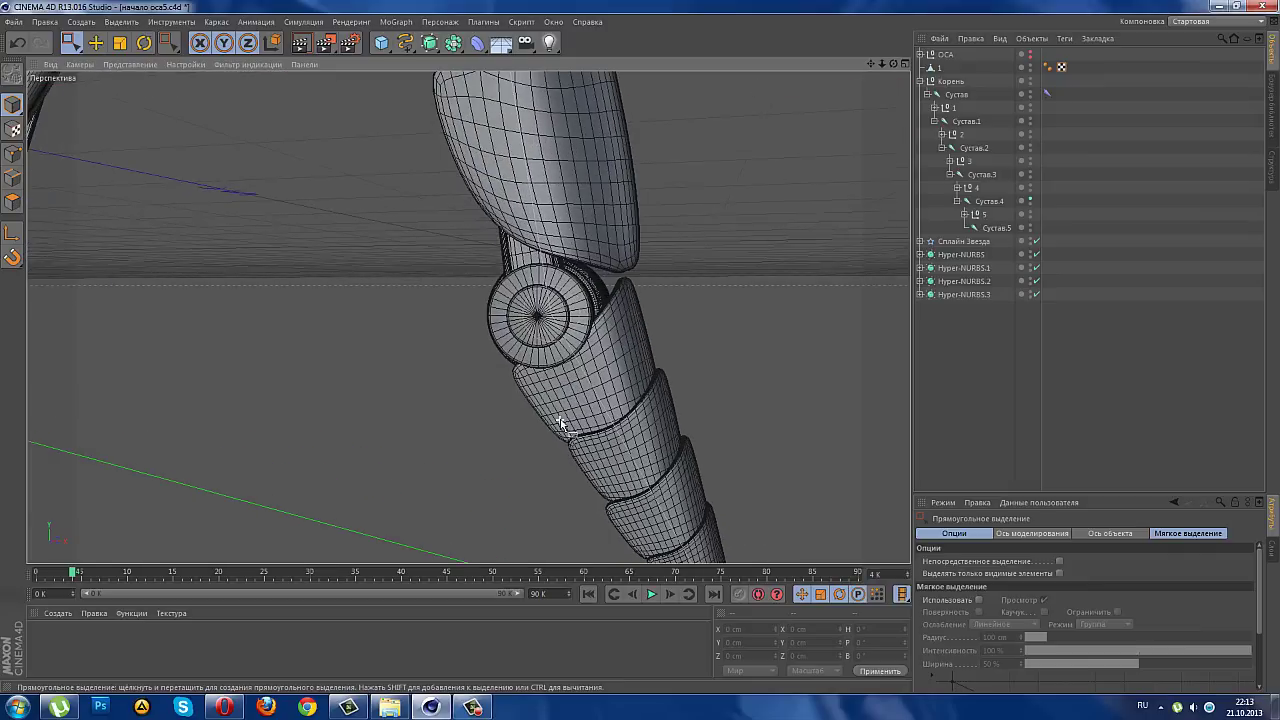
click(921, 255)
click(950, 268)
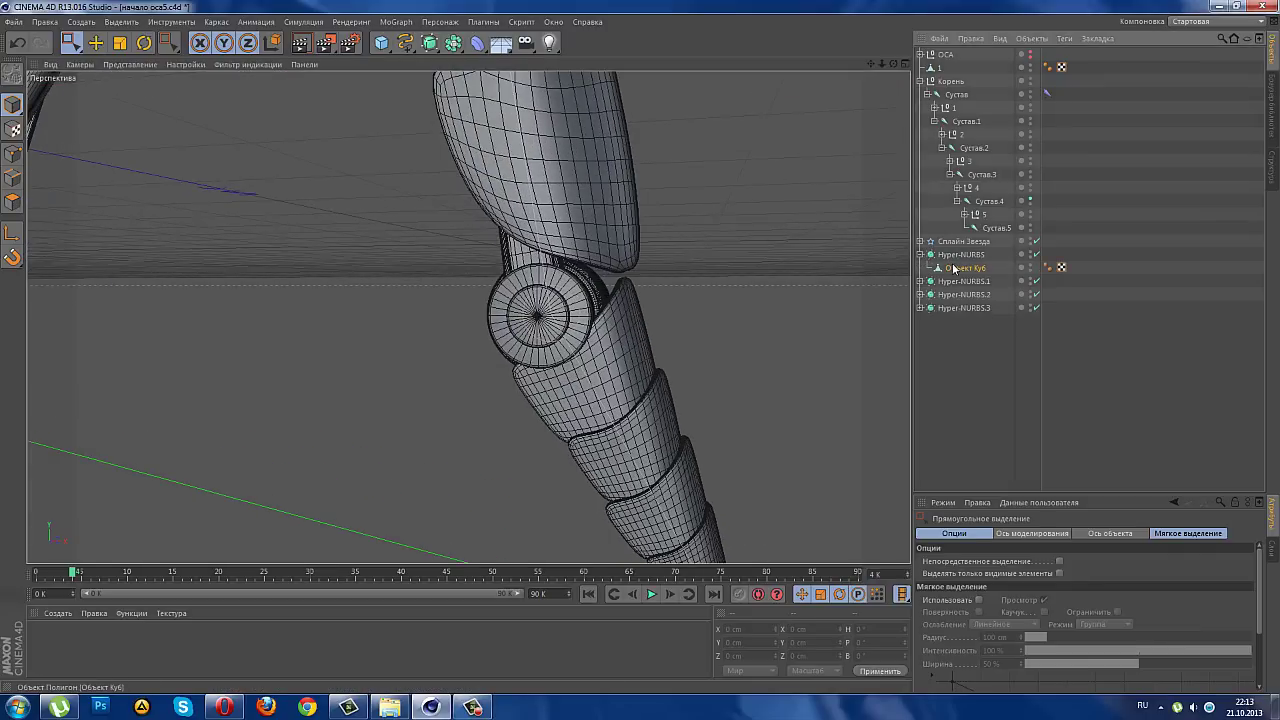
- In the maximized Front view, move the top plate's upper-edge points down the leg in Points mode
scroll(680, 385, down, 2)
scroll(688, 343, down, 1)
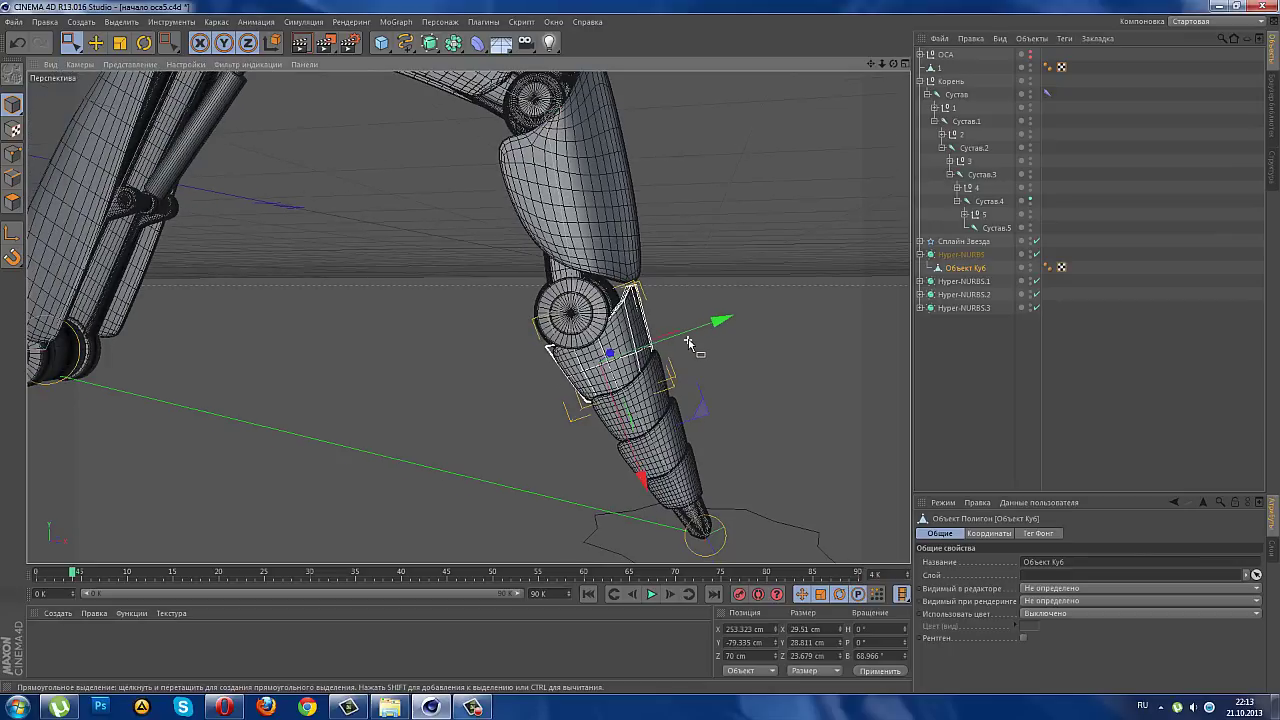
mouse_move(700, 352)
alt+mouse_down()
mouse_move(748, 359)
mouse_move(687, 340)
alt+mouse_up()
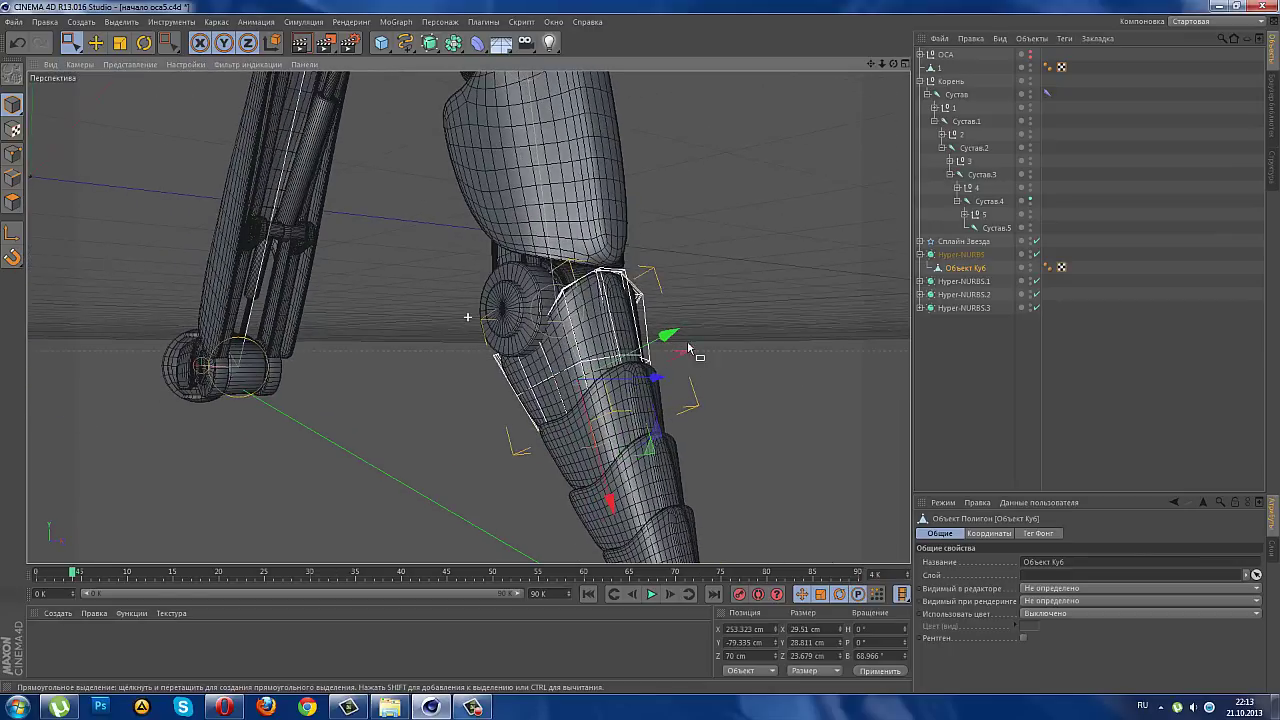
click(907, 66)
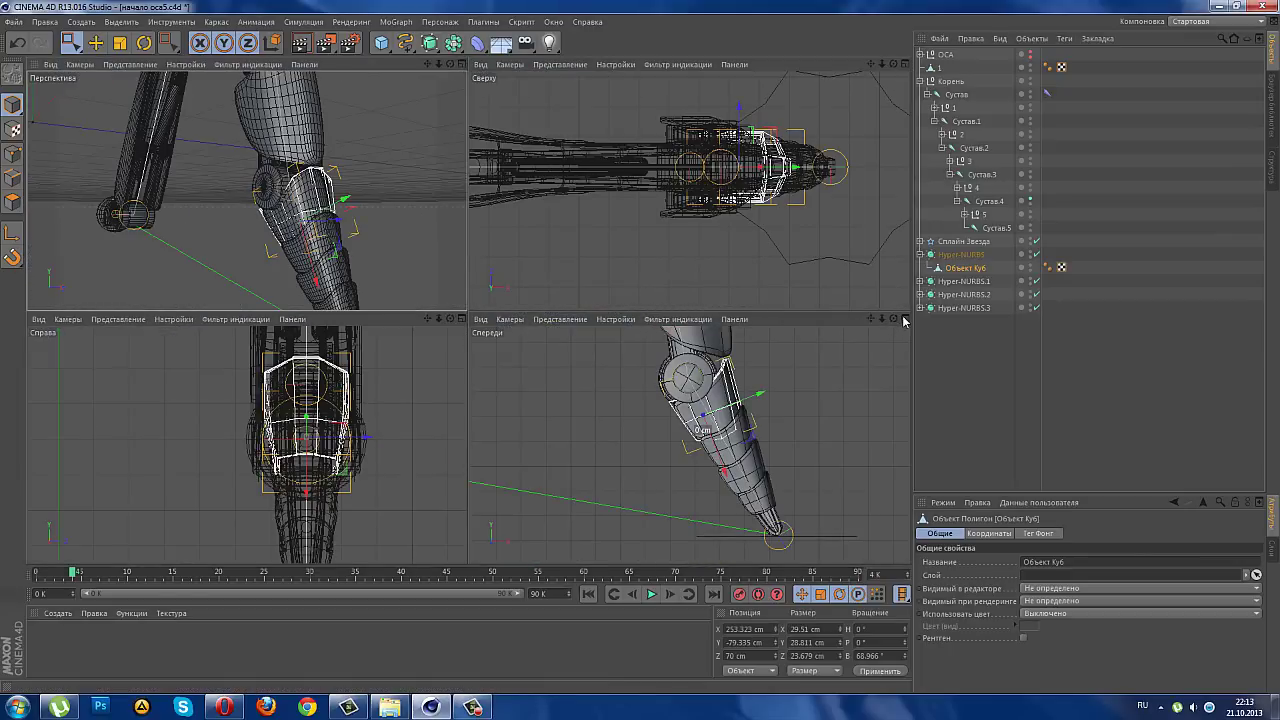
click(907, 320)
scroll(607, 154, up, 2)
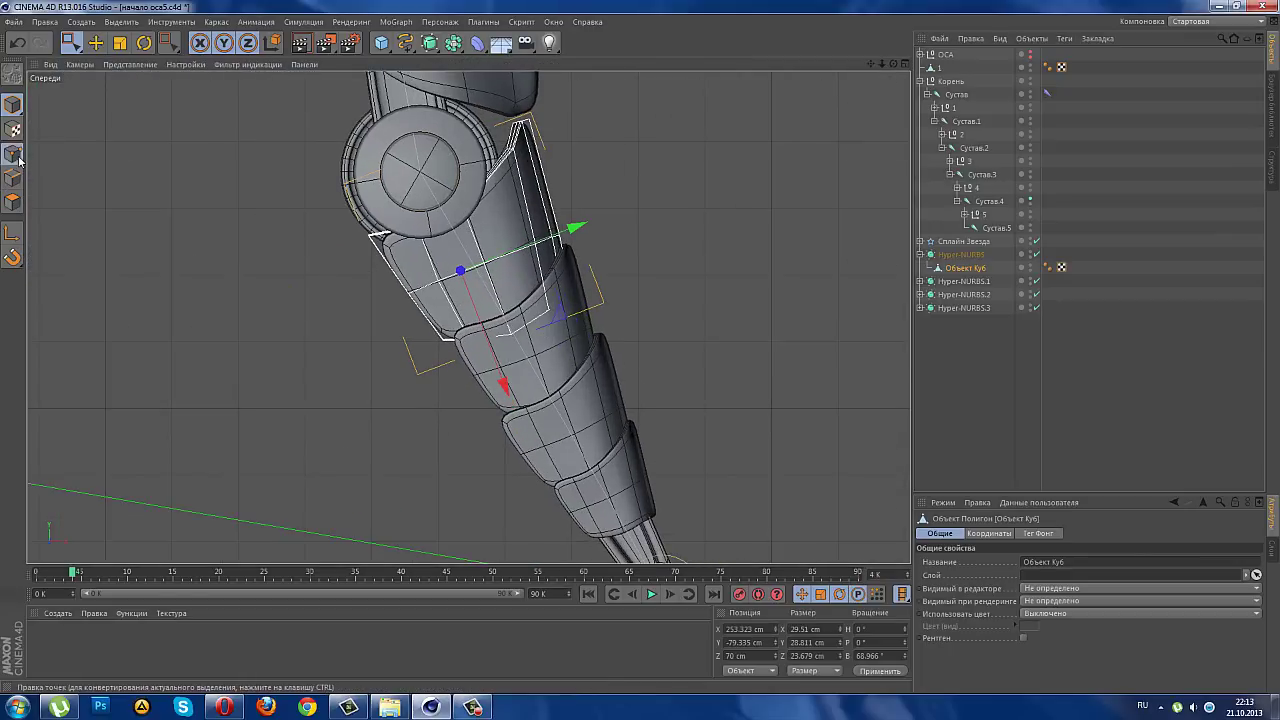
click(480, 155)
drag(487, 112, 555, 195)
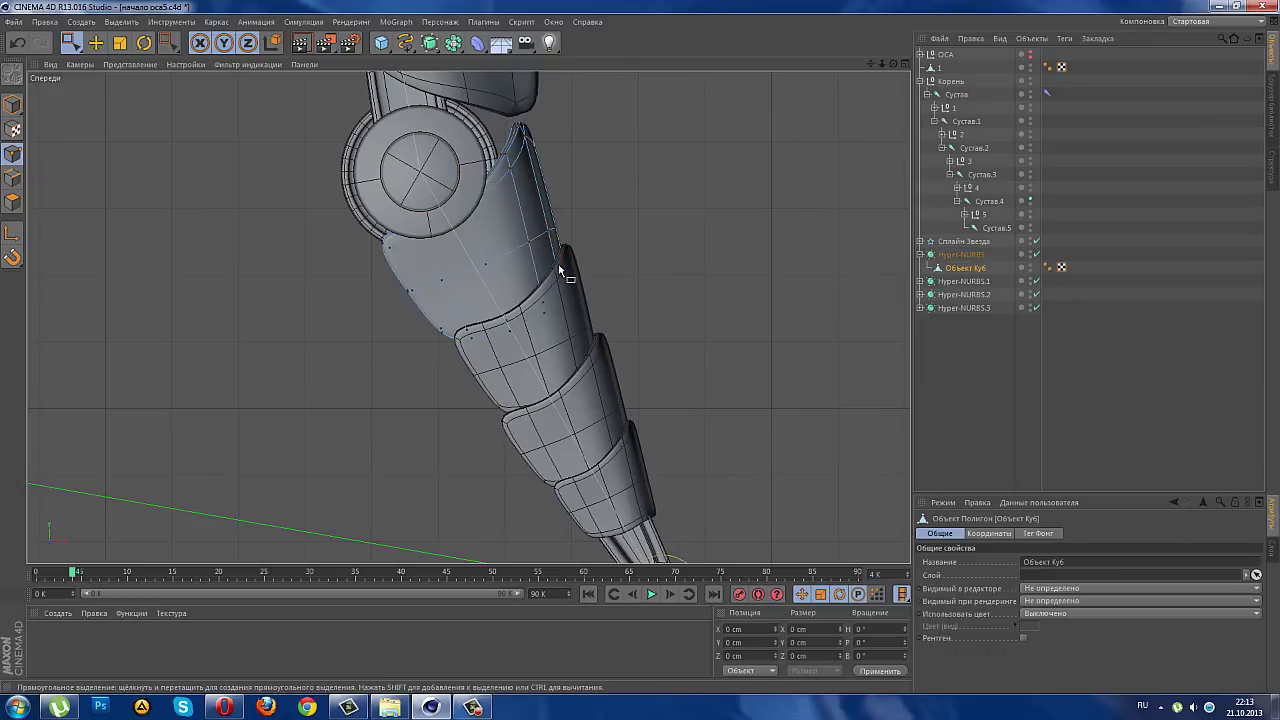
drag(558, 262, 569, 291)
- Nudge the plate's left corner points near the knee slightly down and left
scroll(350, 205, up, 1)
scroll(350, 205, up, 1)
mouse_move(365, 170)
mouse_down()
mouse_move(572, 275)
mouse_move(554, 299)
mouse_up()
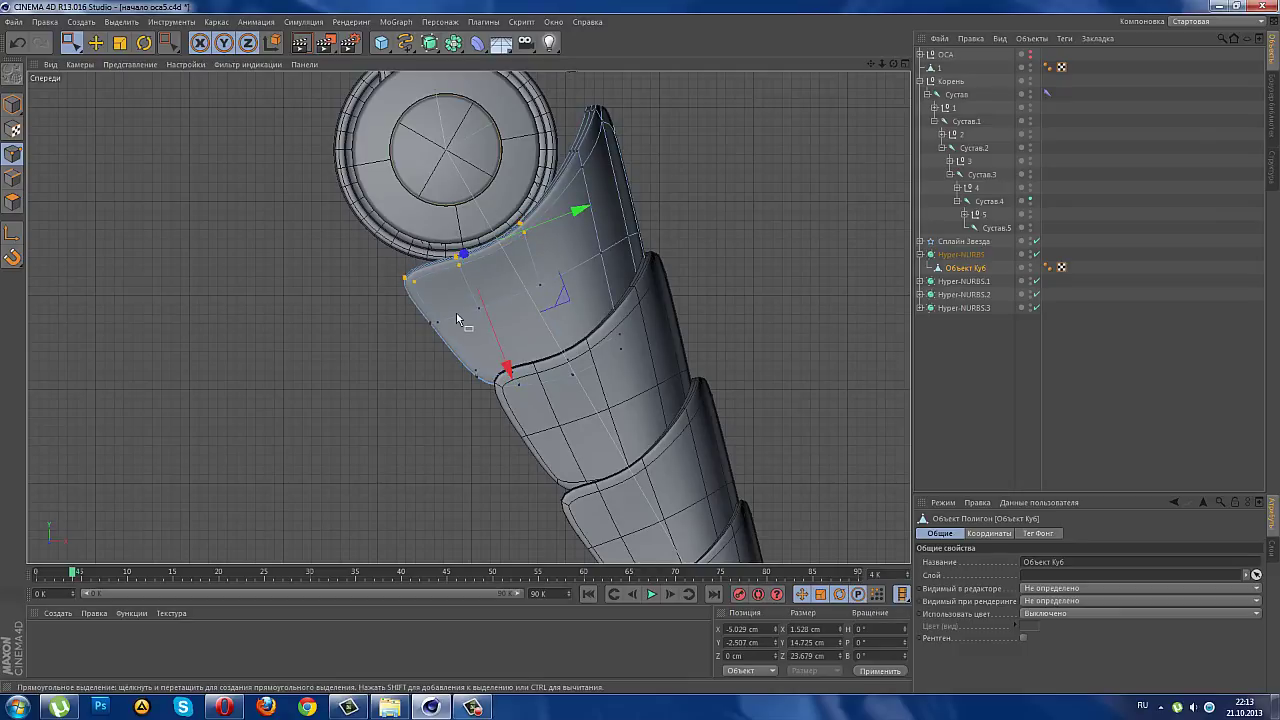
drag(409, 348, 409, 348)
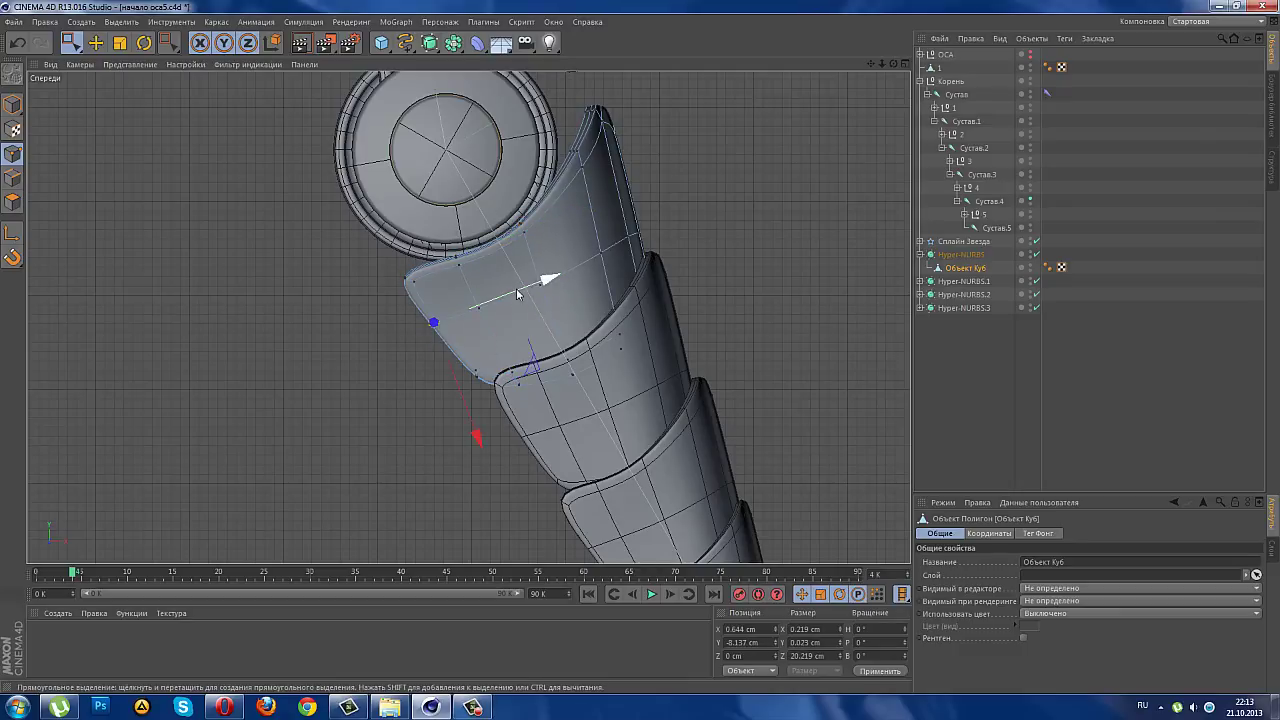
drag(518, 294, 513, 296)
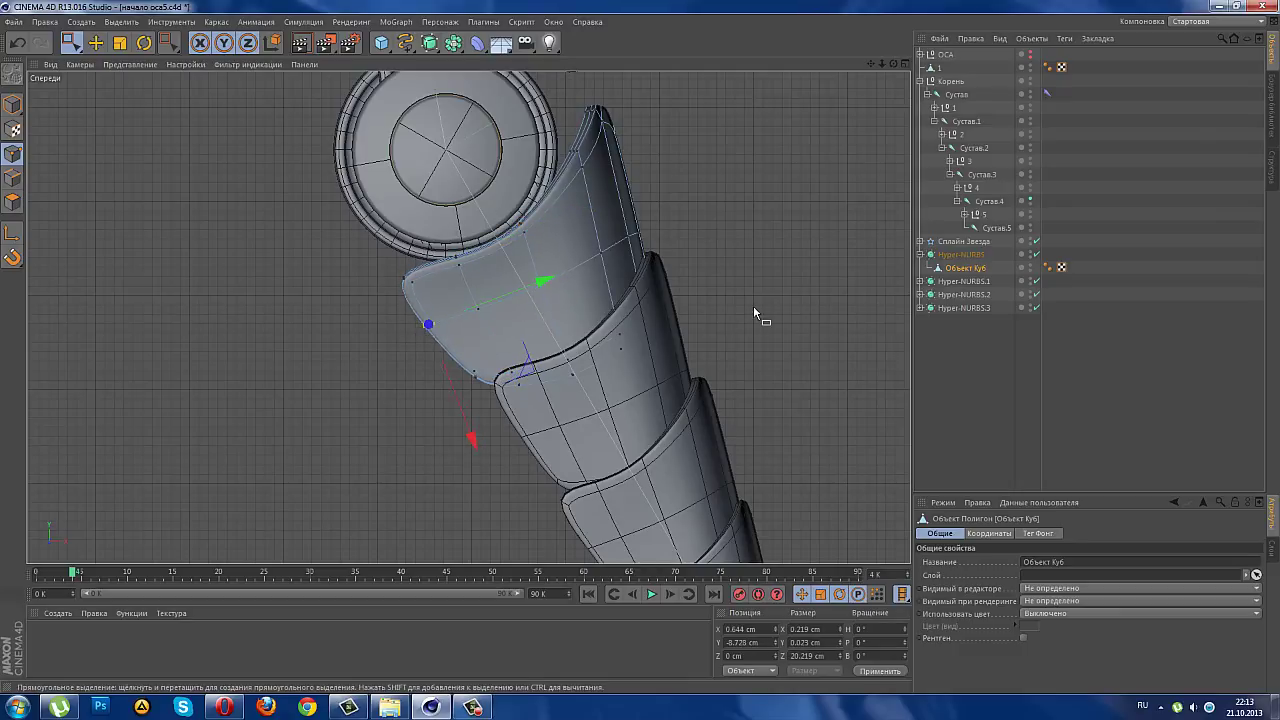
- Nudge the upper-right edge points to refine the plate's curve around the knee hub
scroll(753, 305, down, 2)
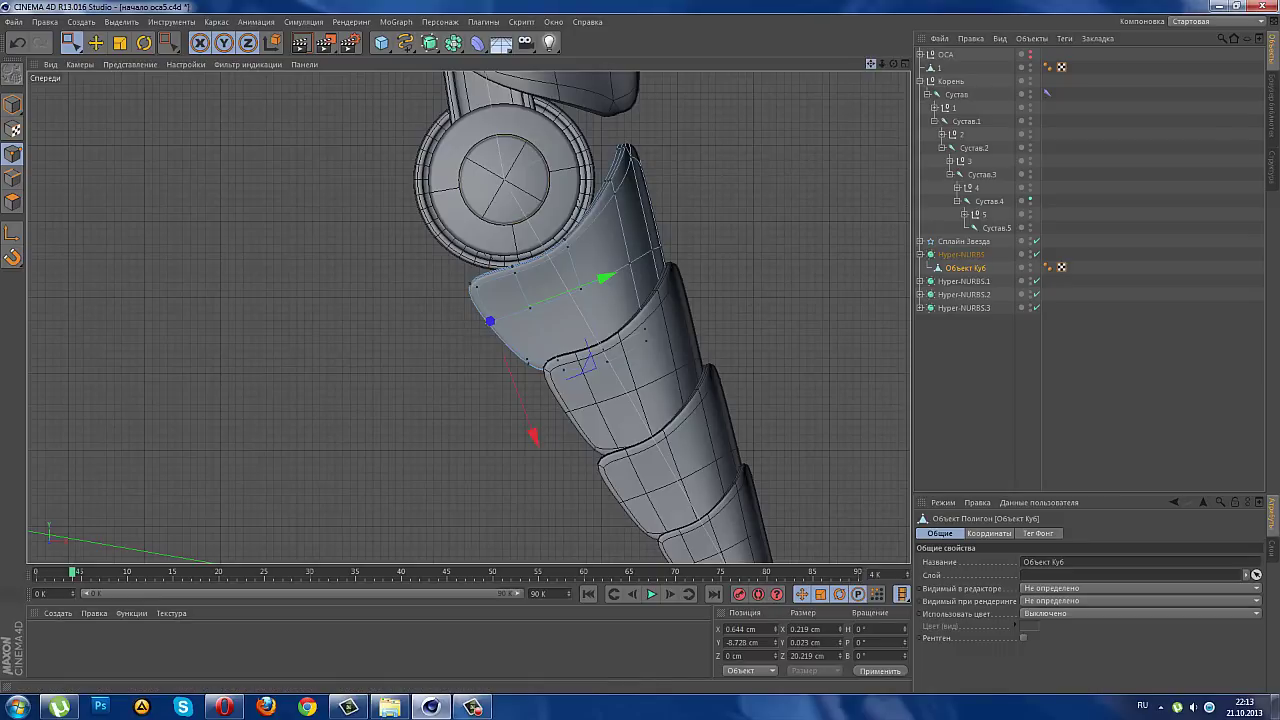
scroll(666, 157, up, 1)
scroll(609, 188, up, 2)
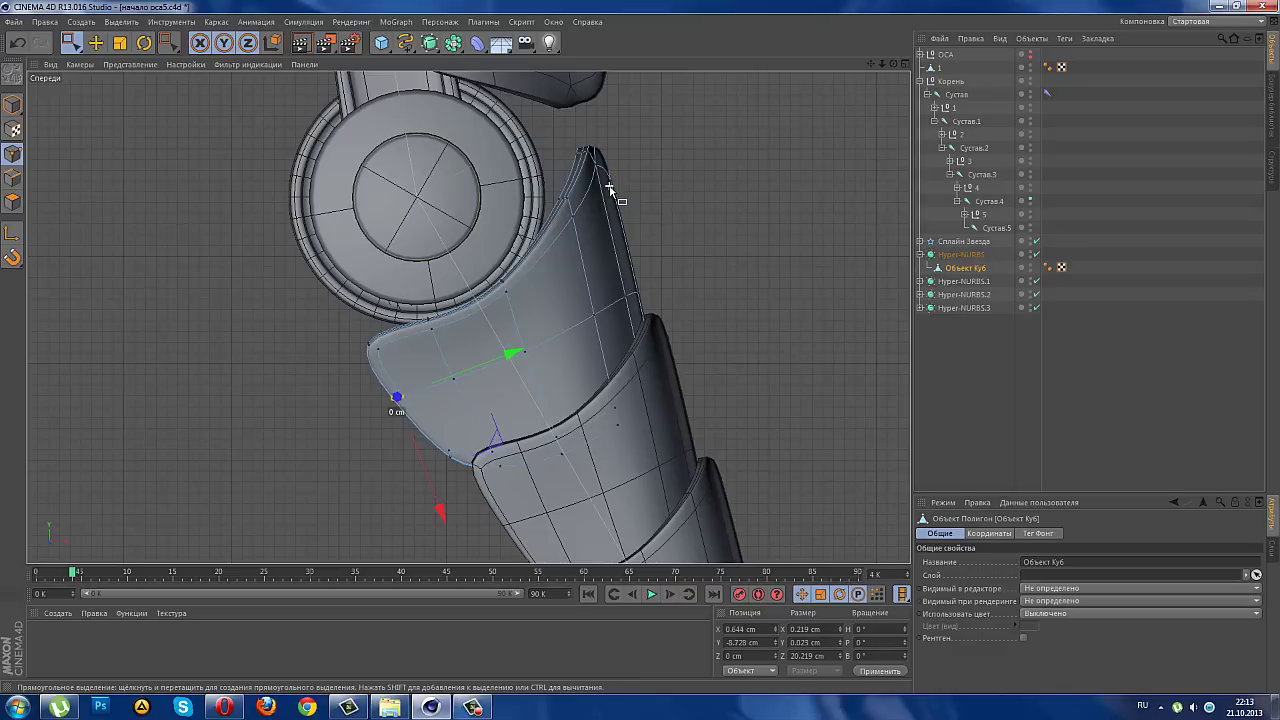
drag(480, 250, 550, 330)
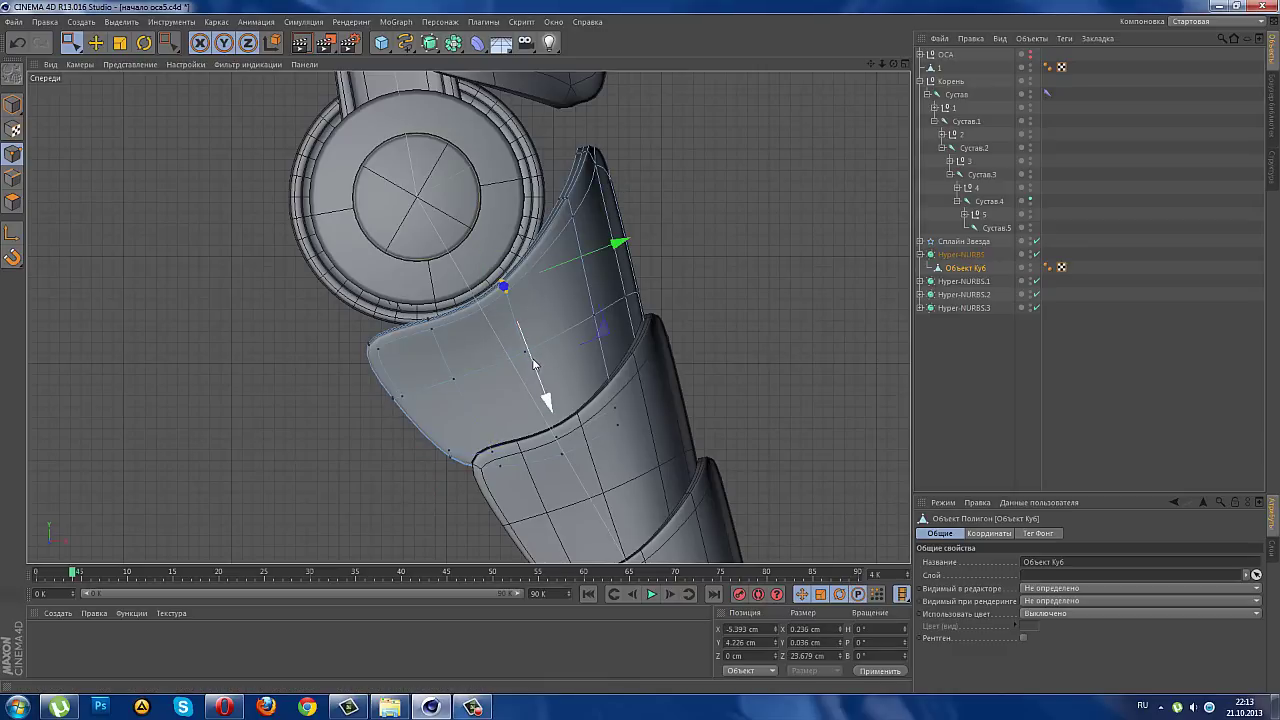
drag(539, 370, 541, 368)
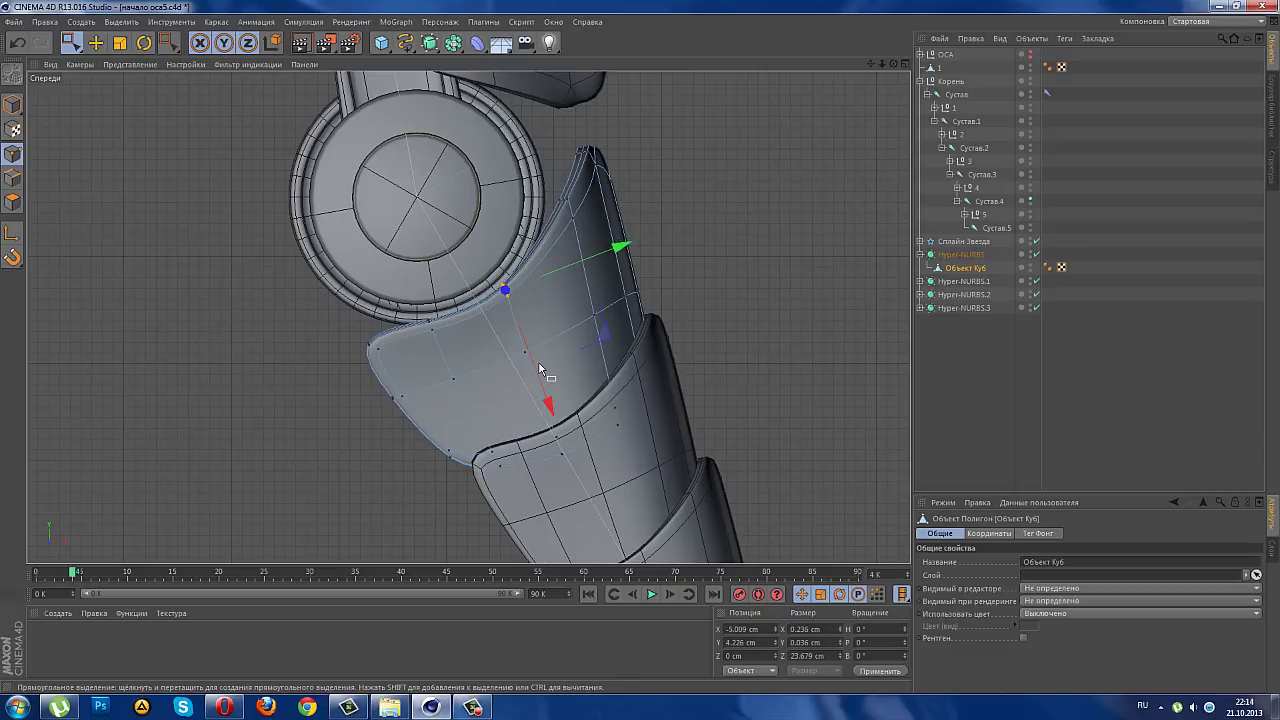
- Select Объект Куб6 under Hyper-NURBS.1 and nudge its upper-edge points slightly outward
click(920, 281)
click(938, 296)
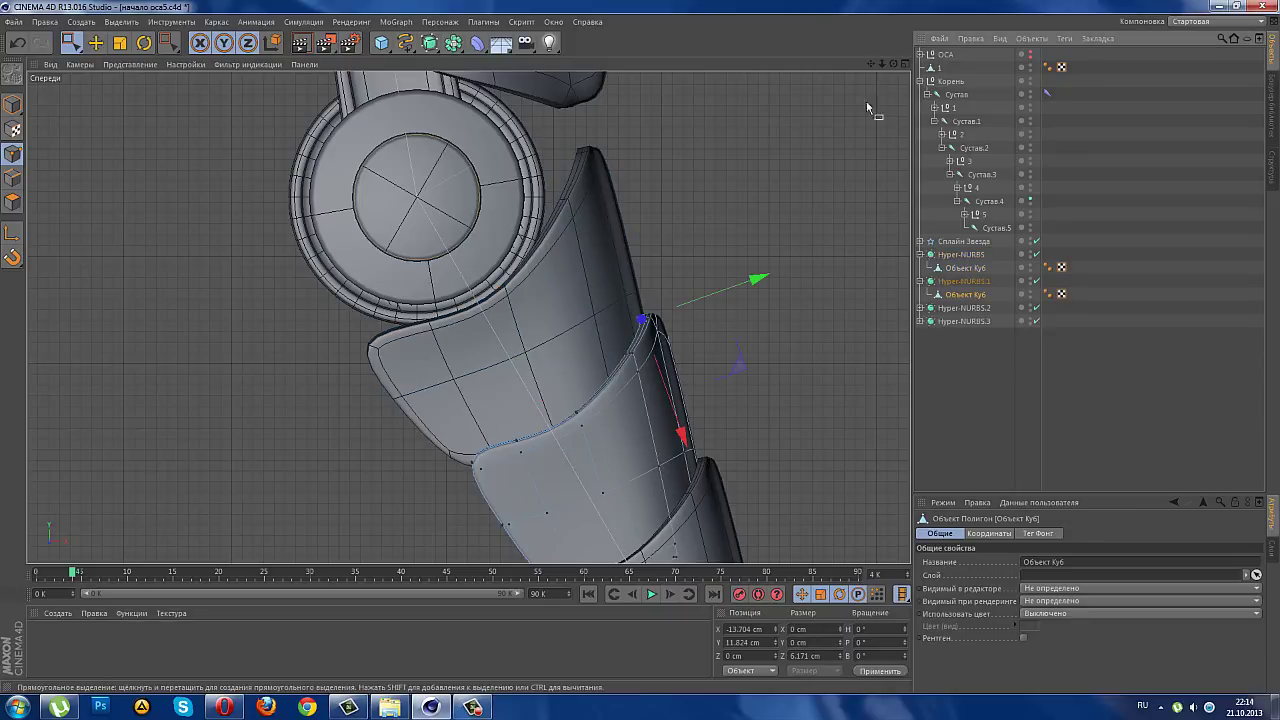
middle_drag(468, 317, 484, 229)
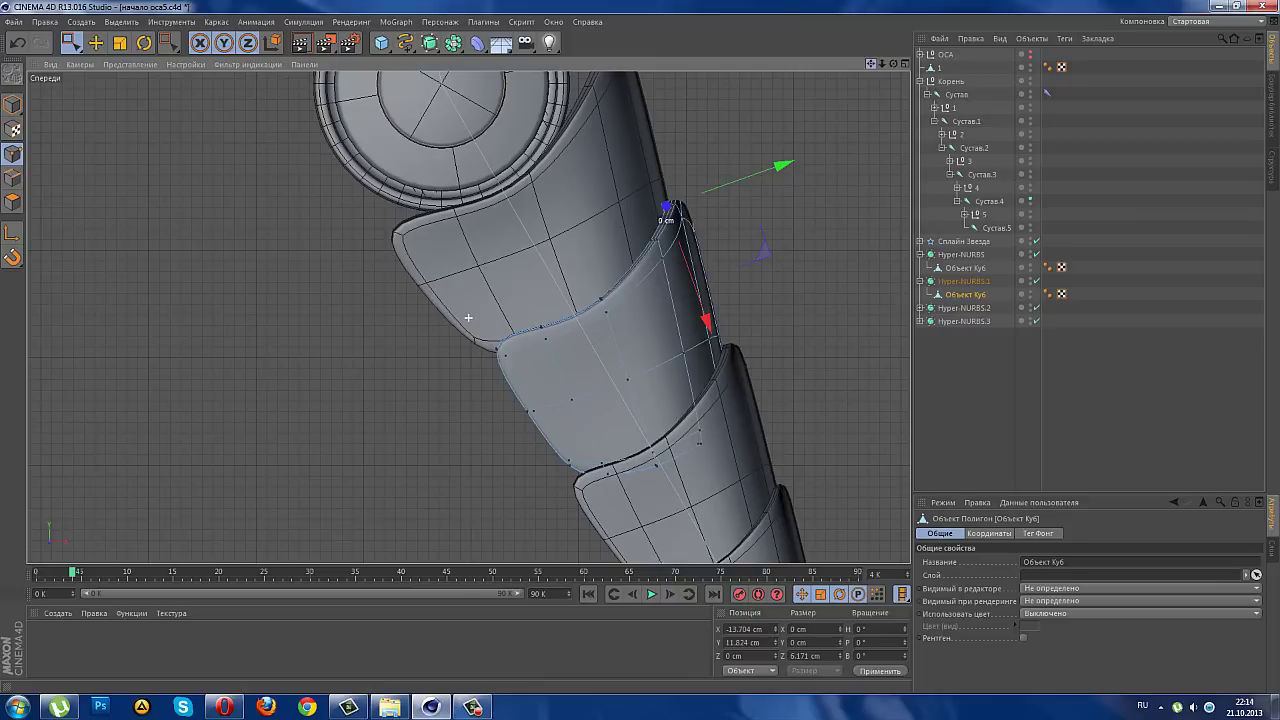
drag(642, 182, 711, 268)
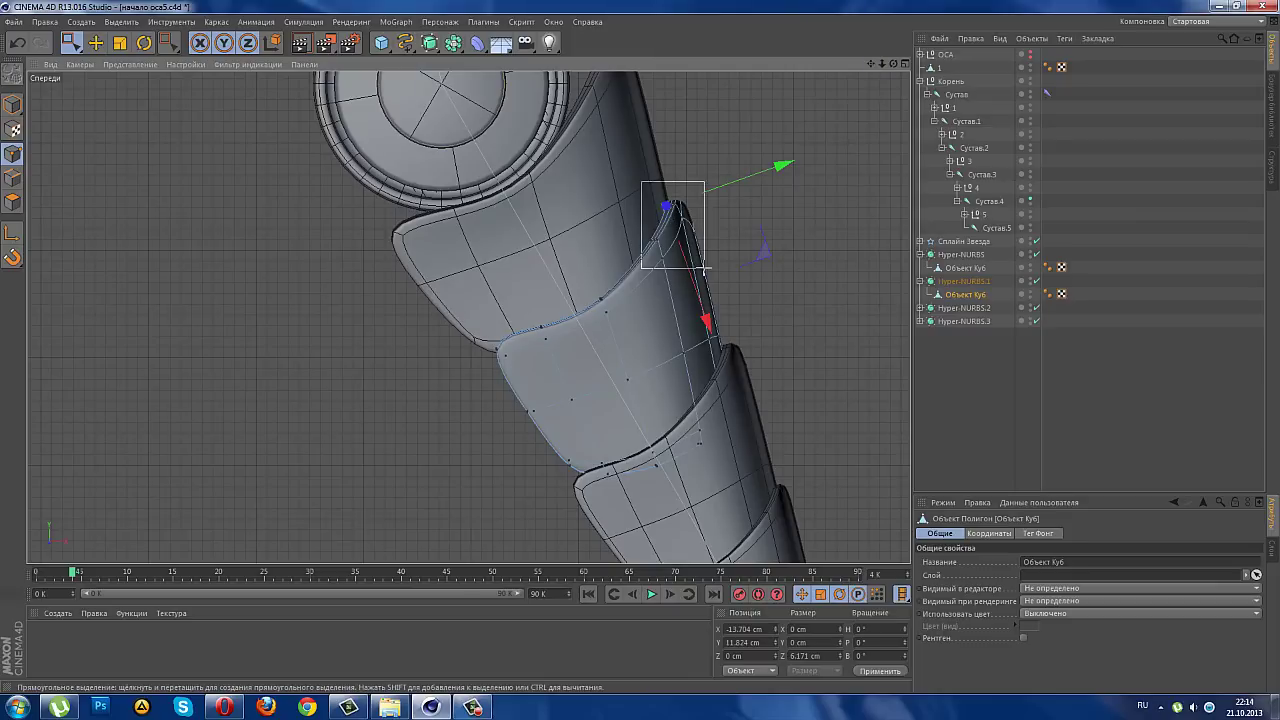
drag(775, 190, 780, 187)
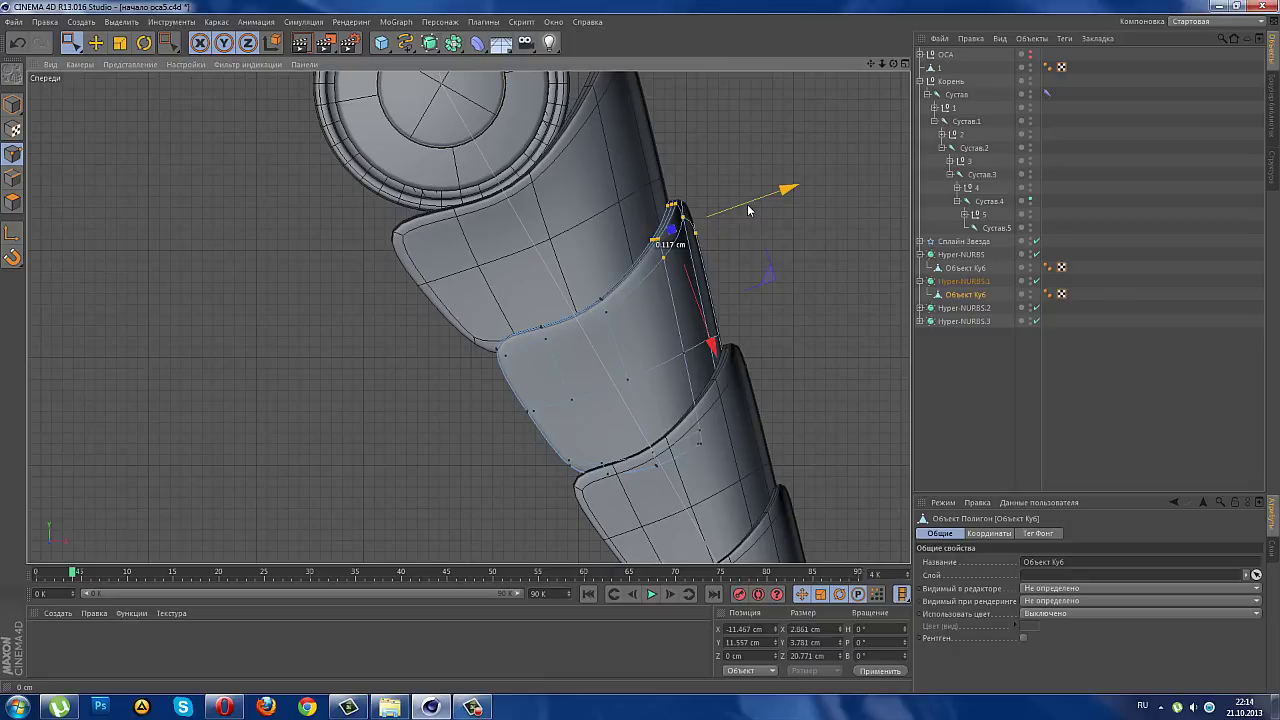
- Nudge the second plate's left corner point slightly
drag(498, 393, 546, 434)
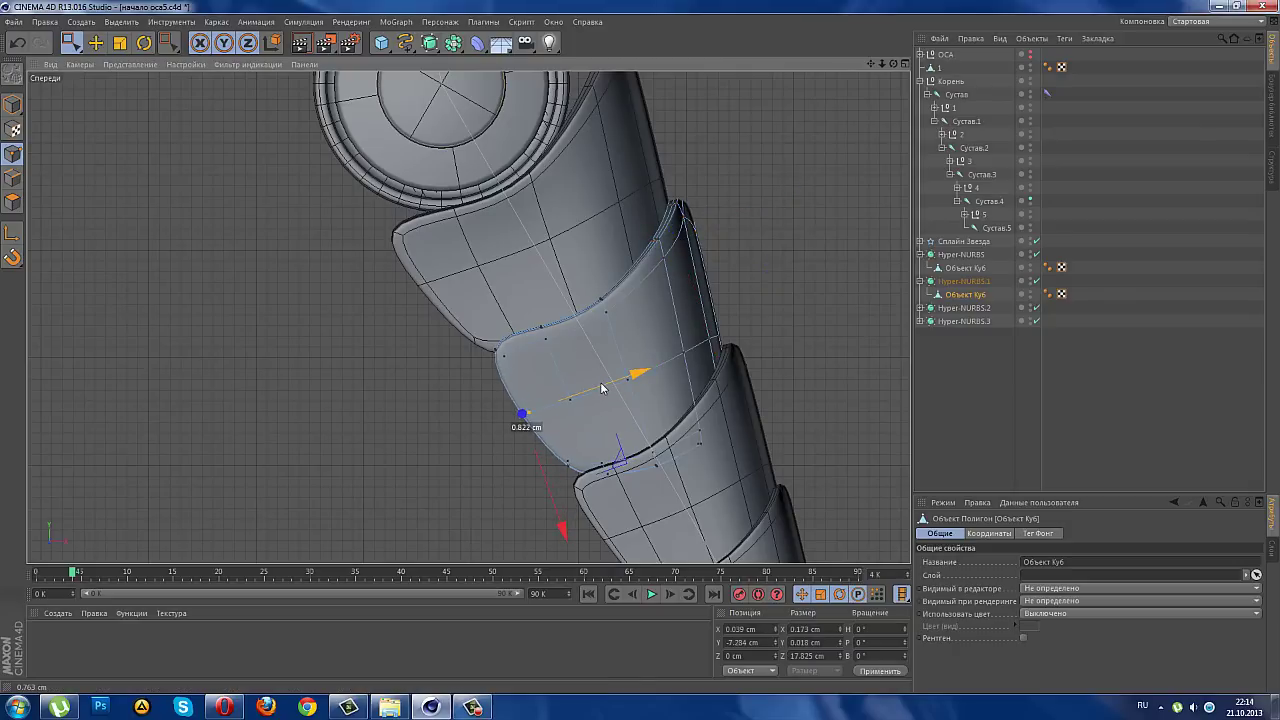
drag(605, 388, 612, 410)
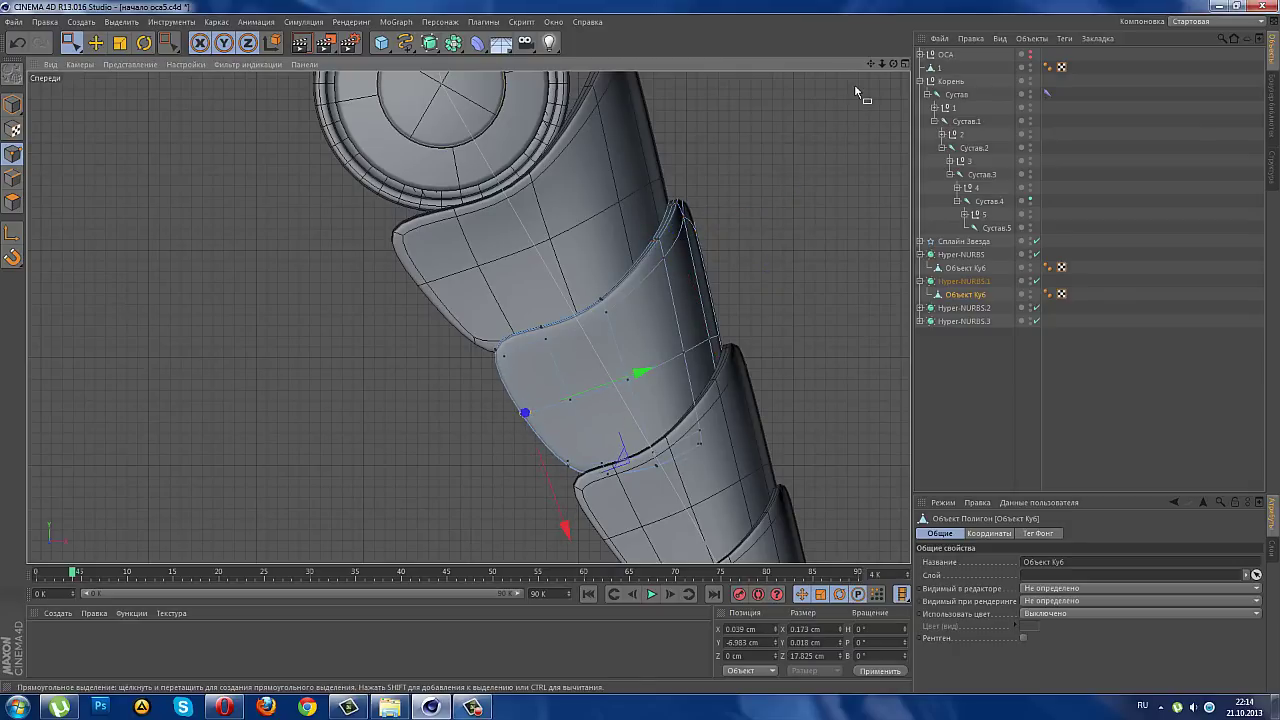
alt+middle_drag(462, 229, 470, 334)
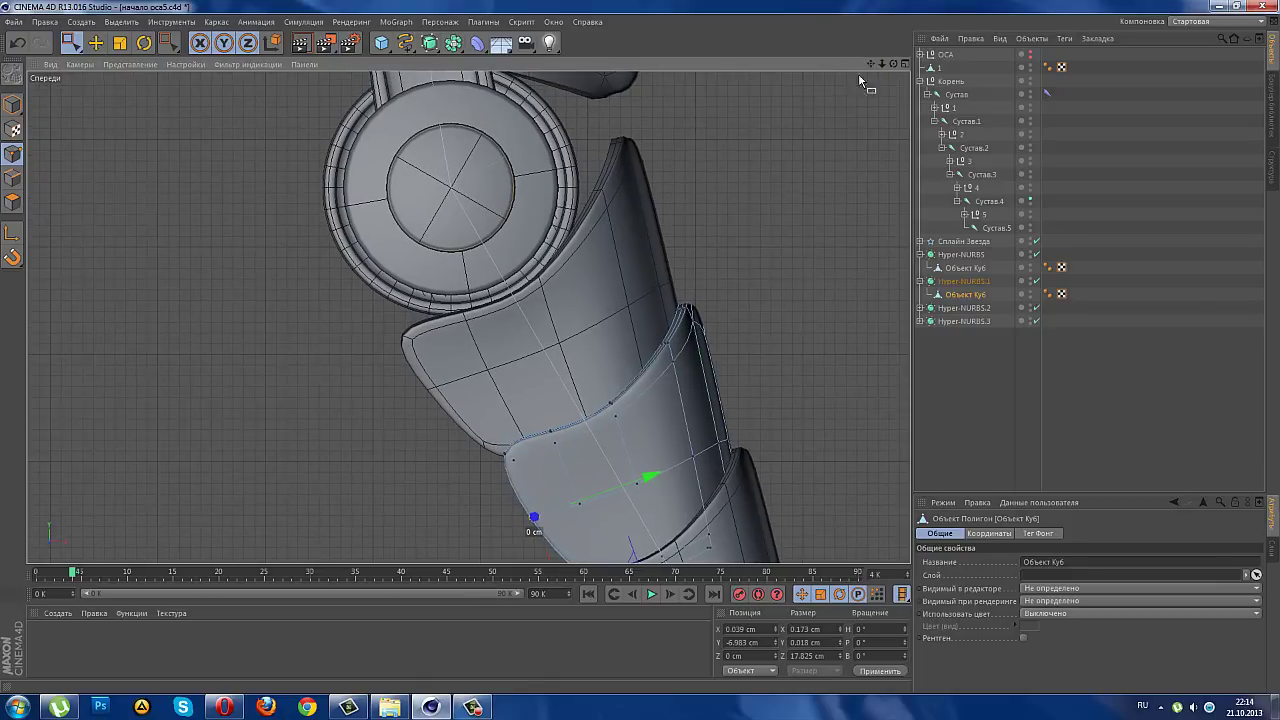
- Select the Объект Куб under Hyper-NURBS.2 and move one left-edge point to tighten its outline
click(694, 206)
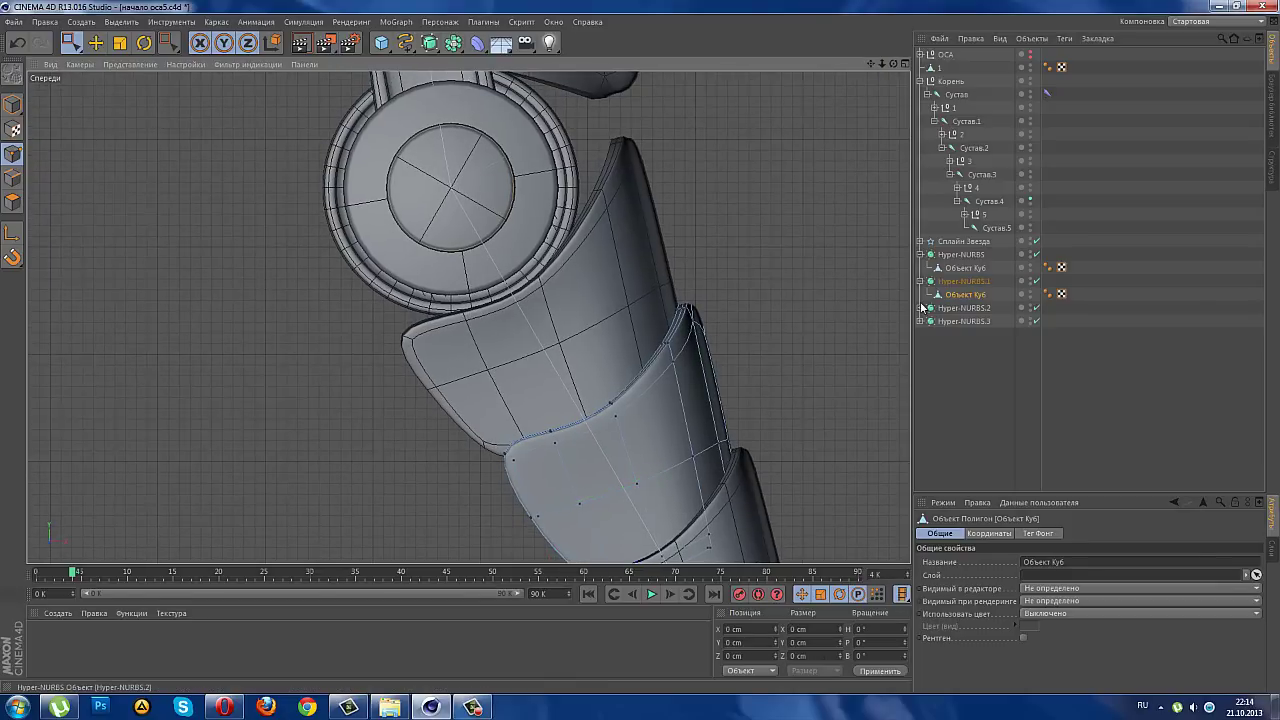
click(919, 308)
click(965, 321)
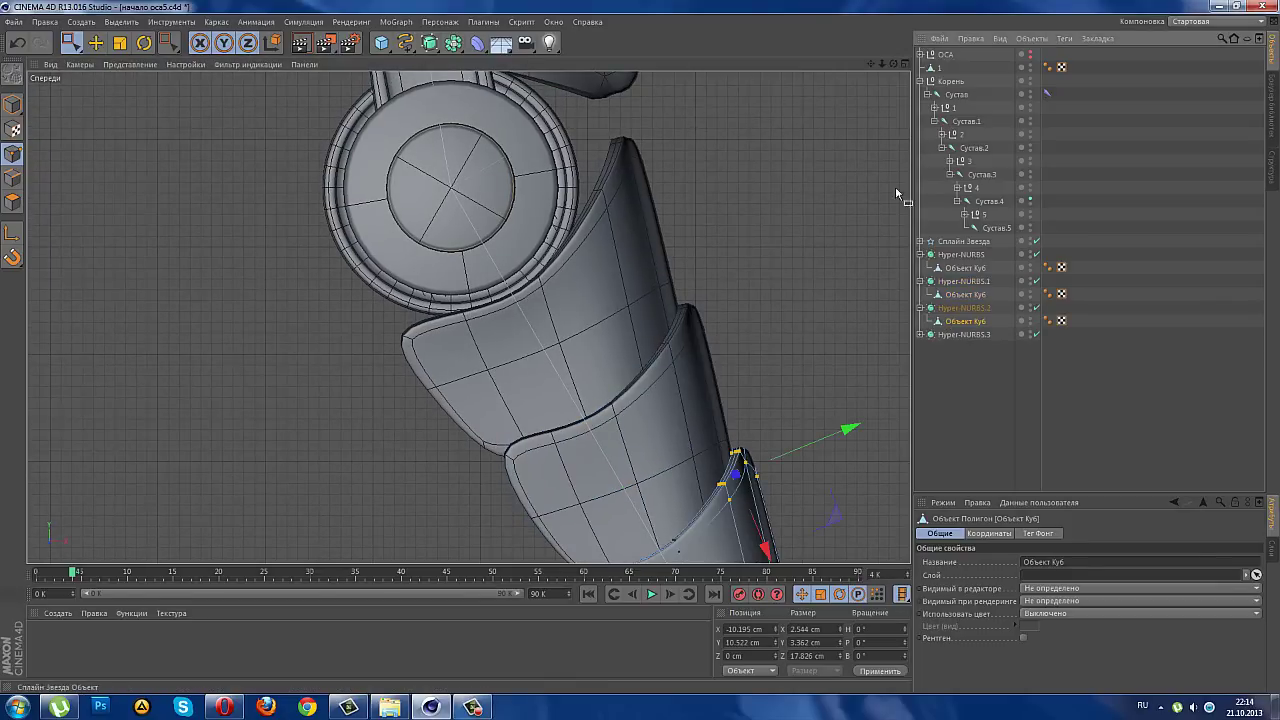
drag(869, 68, 572, 408)
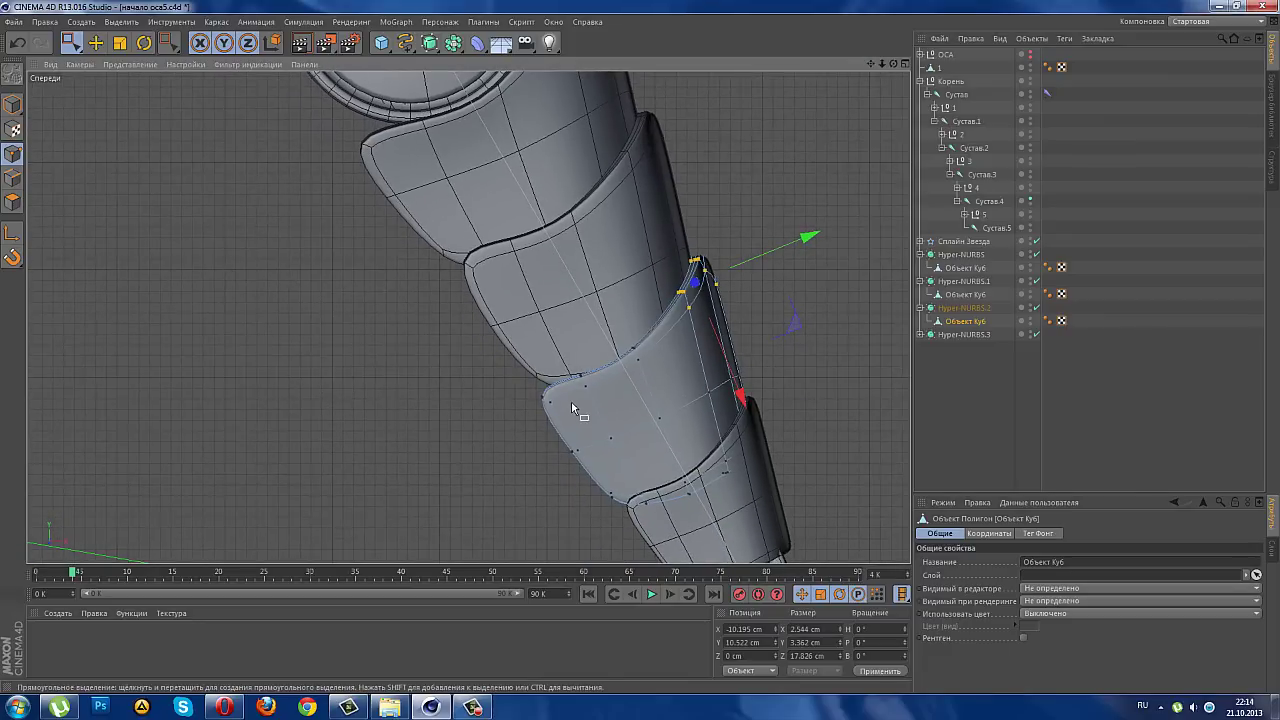
click(572, 452)
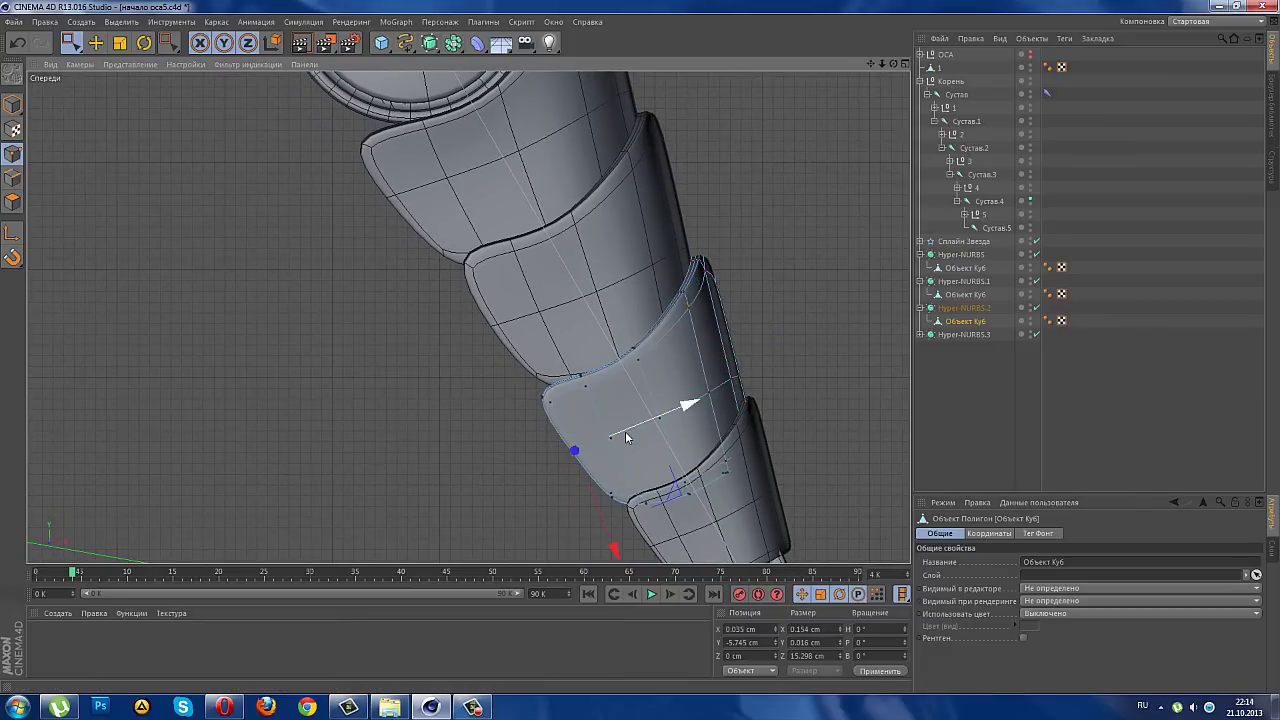
drag(694, 409, 624, 441)
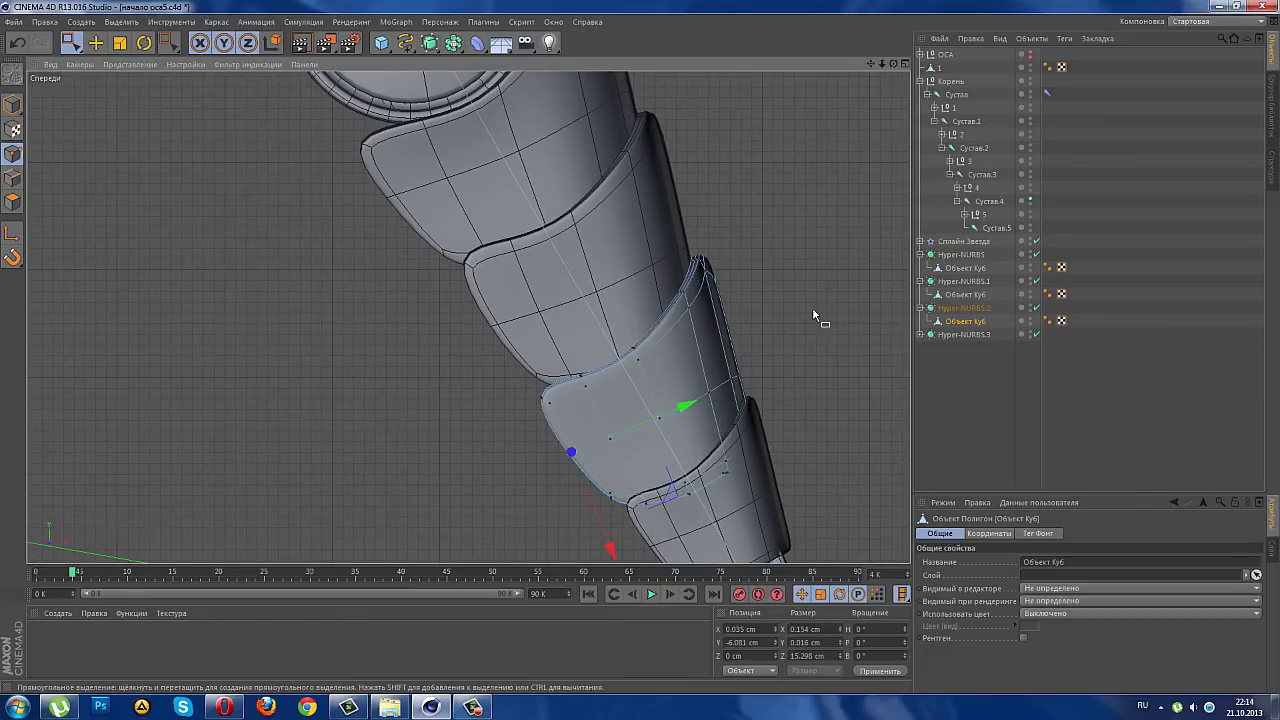
drag(871, 63, 855, 12)
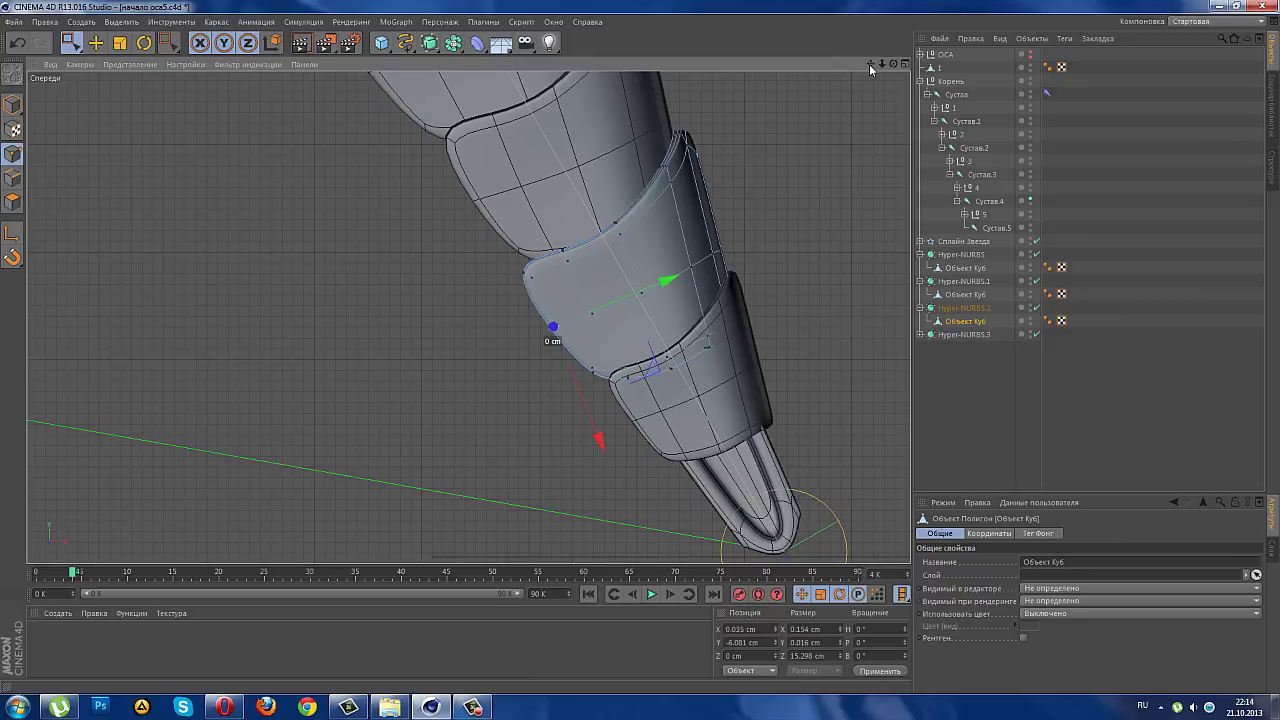
click(920, 335)
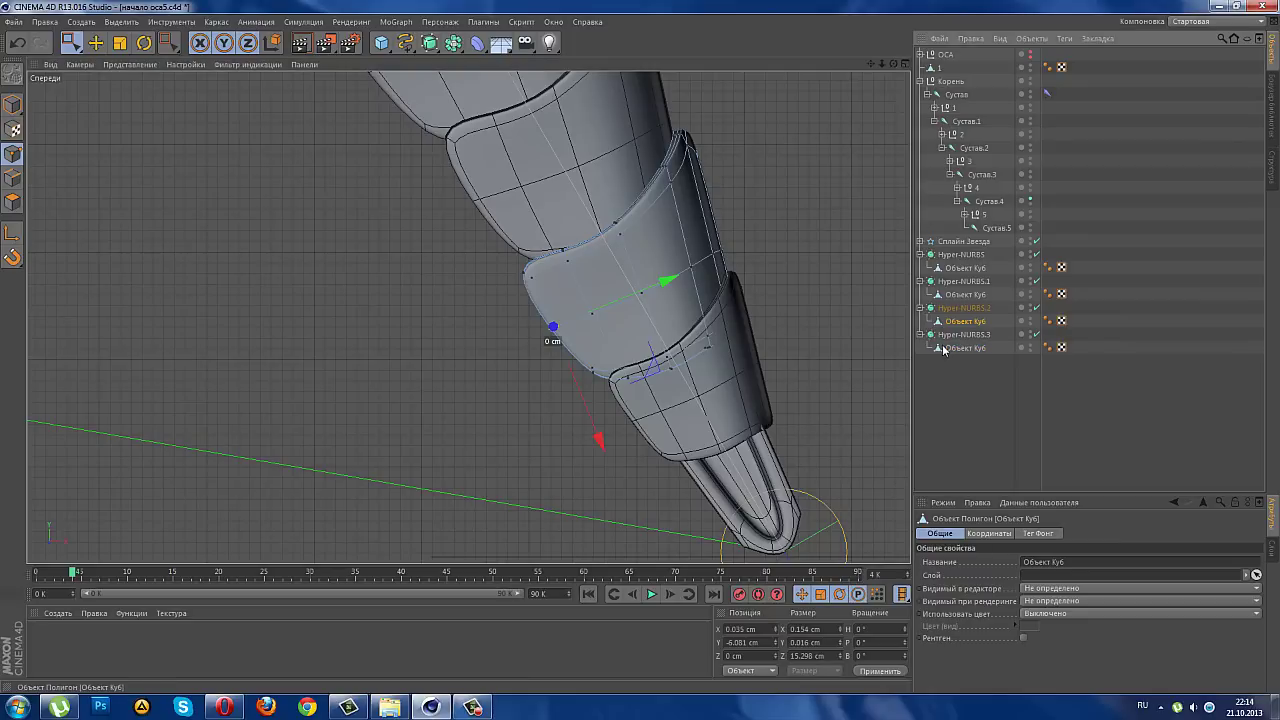
- Select the Hyper-NURBS.3 cube and nudge its lower-left band slightly down
click(955, 347)
click(656, 438)
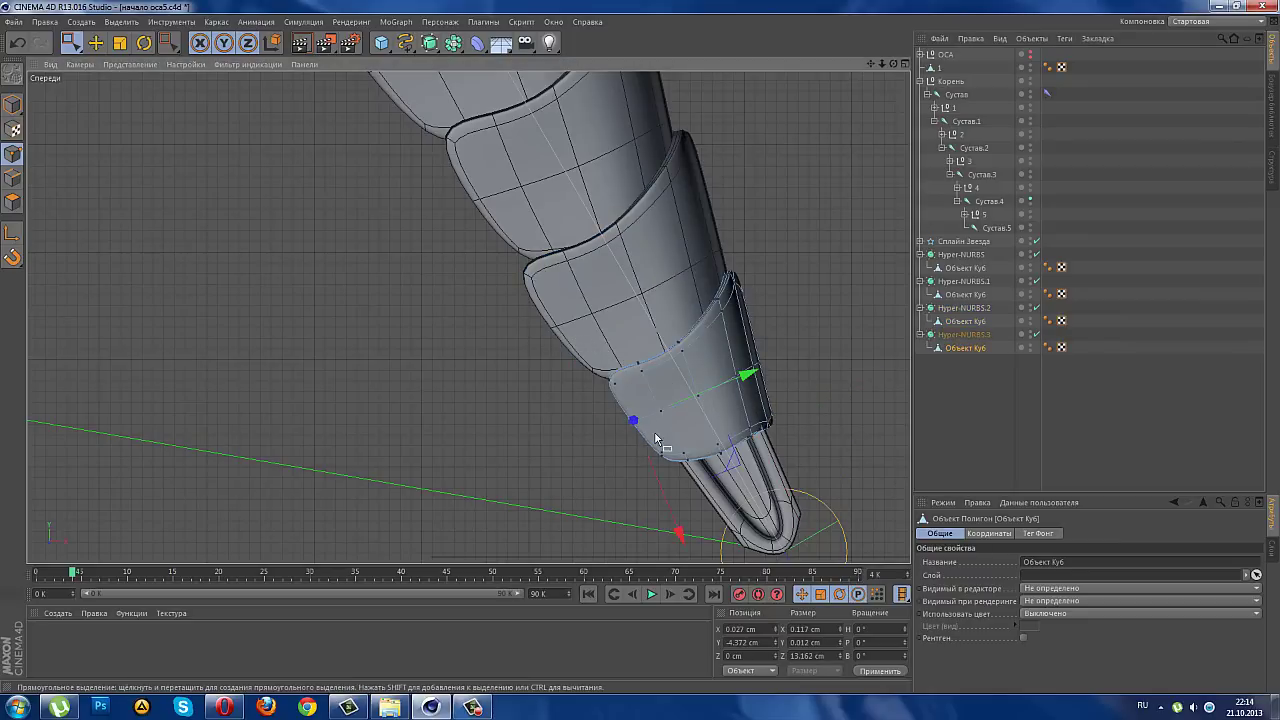
drag(717, 398, 719, 413)
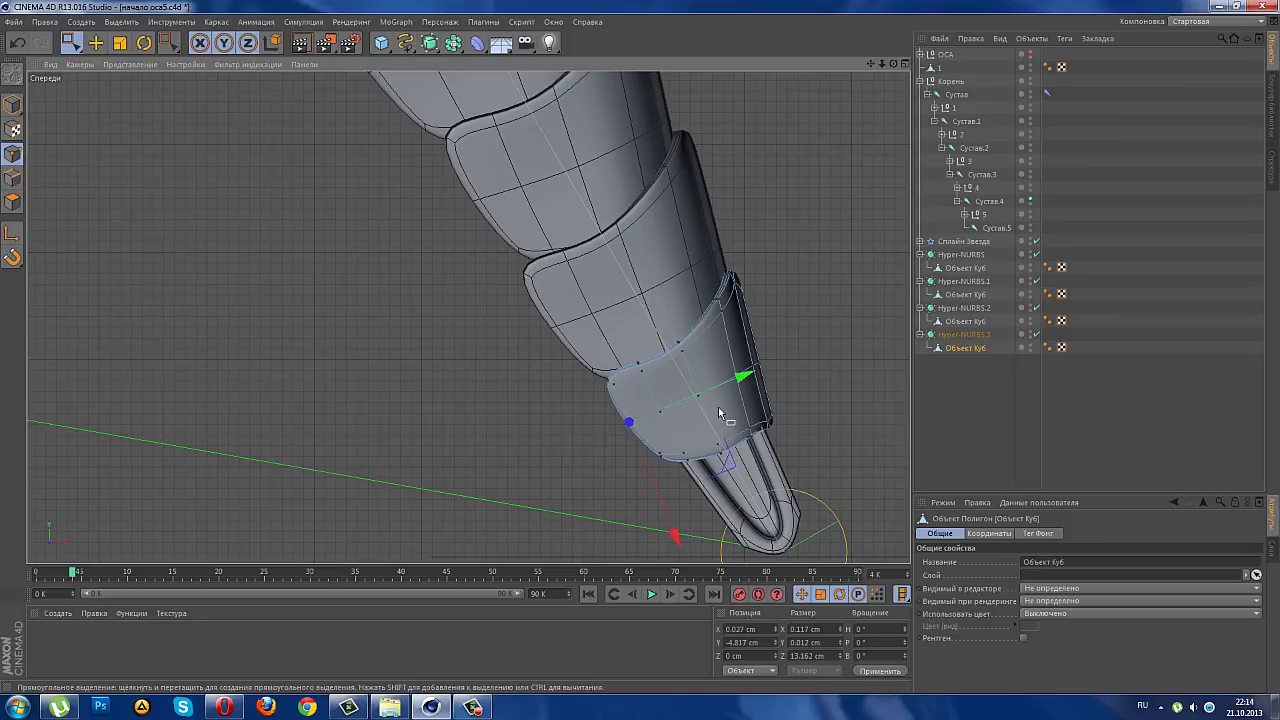
- Pull the plate's tip corner points down and outward, then deselect them
scroll(856, 455, up, 2)
scroll(810, 440, up, 2)
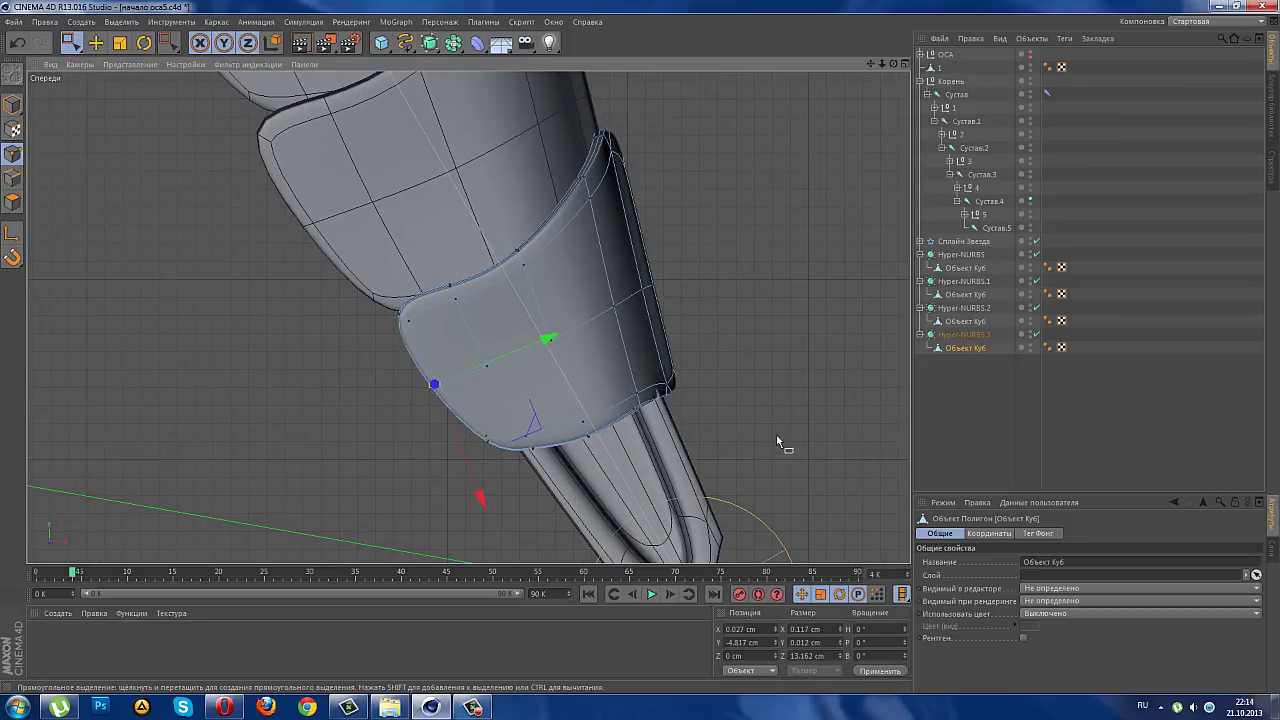
scroll(720, 425, up, 2)
drag(683, 460, 568, 324)
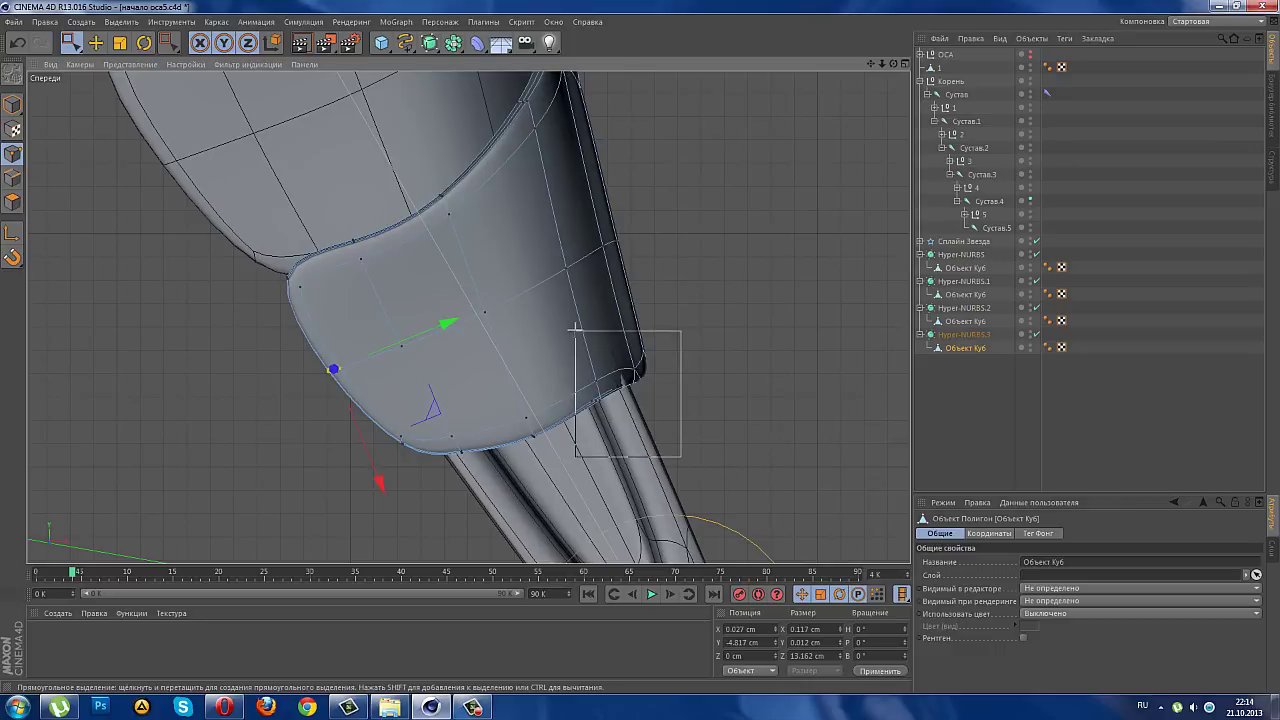
drag(723, 425, 760, 490)
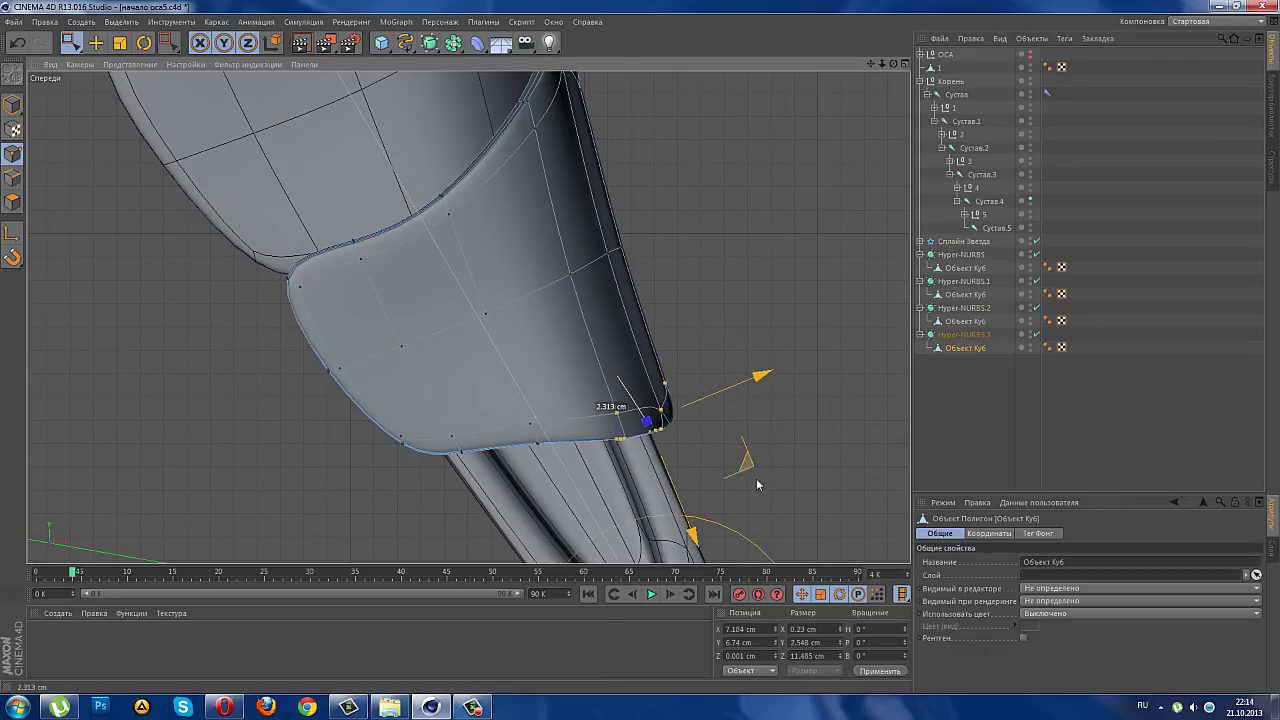
scroll(850, 460, down, 2)
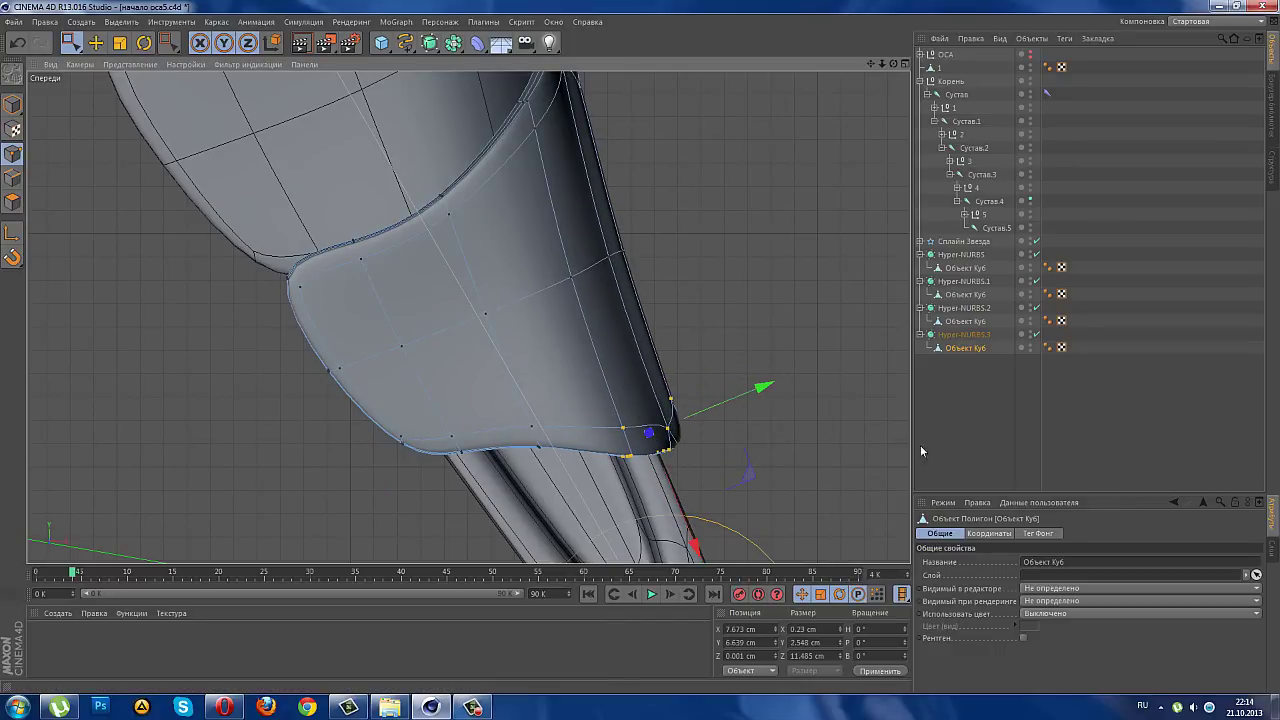
click(894, 443)
scroll(850, 430, down, 2)
scroll(779, 403, down, 2)
scroll(779, 403, down, 2)
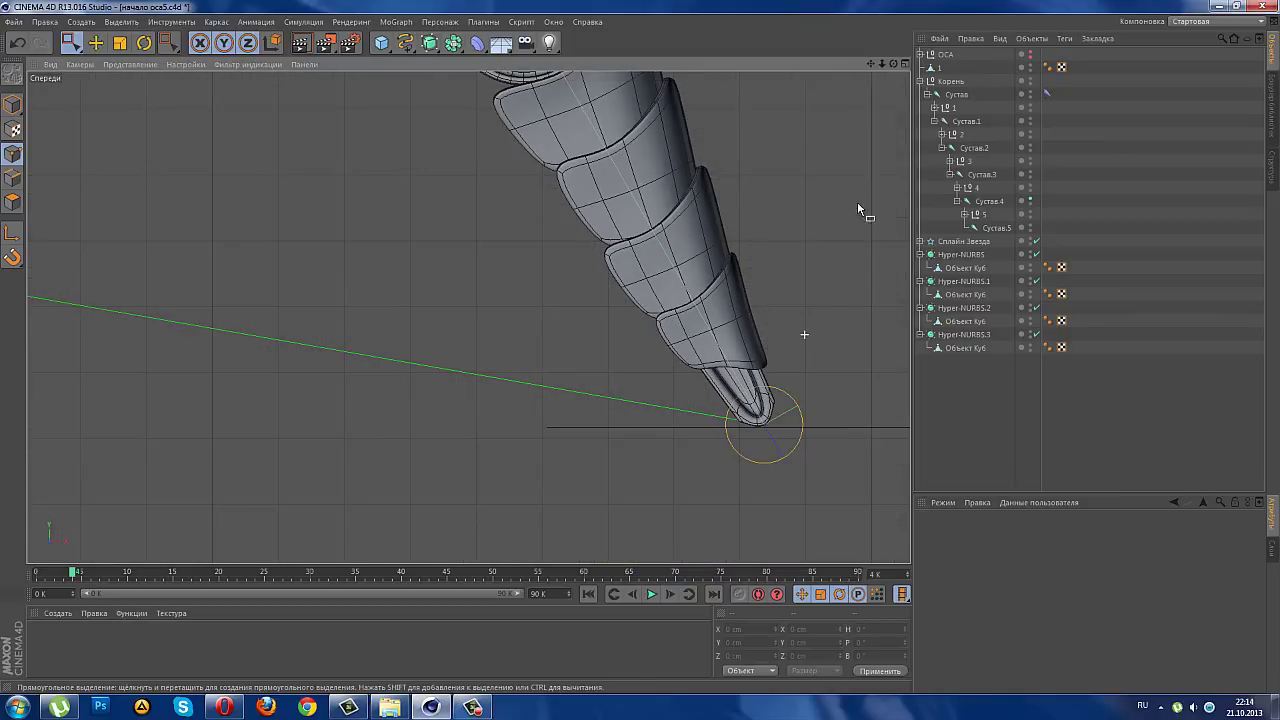
- Maximize the Perspective view and switch its display to Gouraud Shading
click(908, 64)
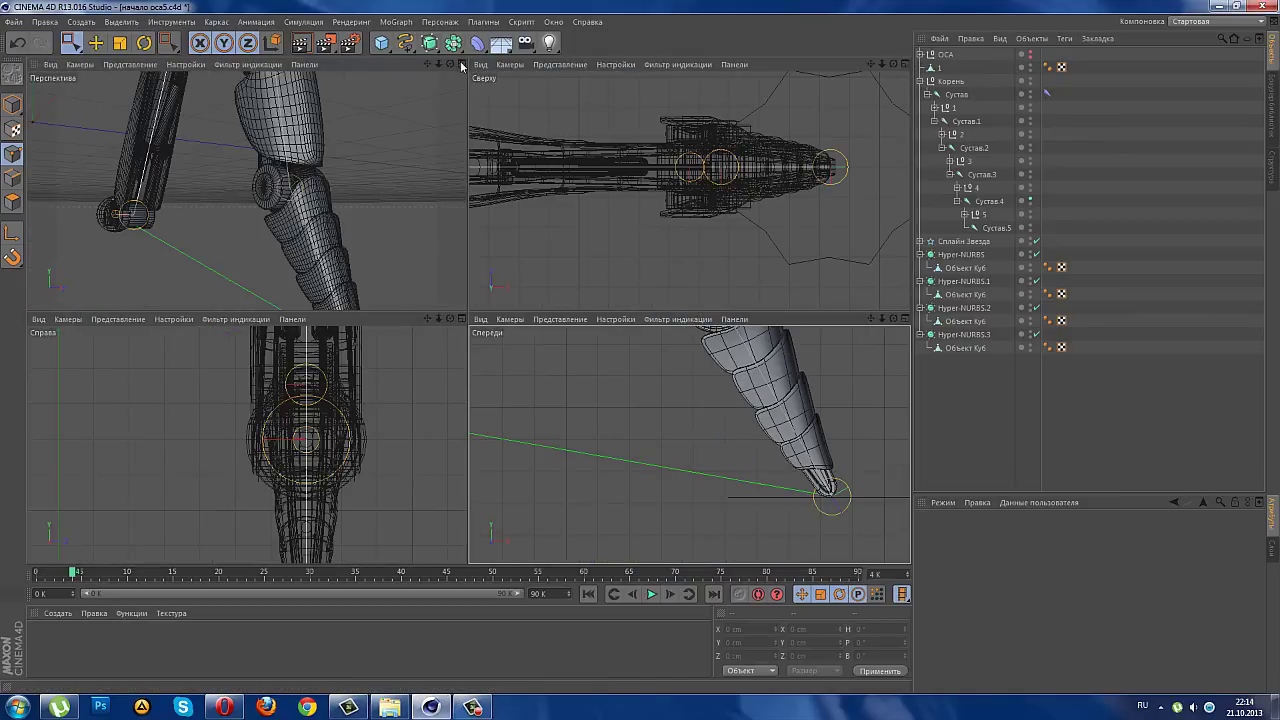
click(465, 64)
alt+drag(619, 400, 445, 328)
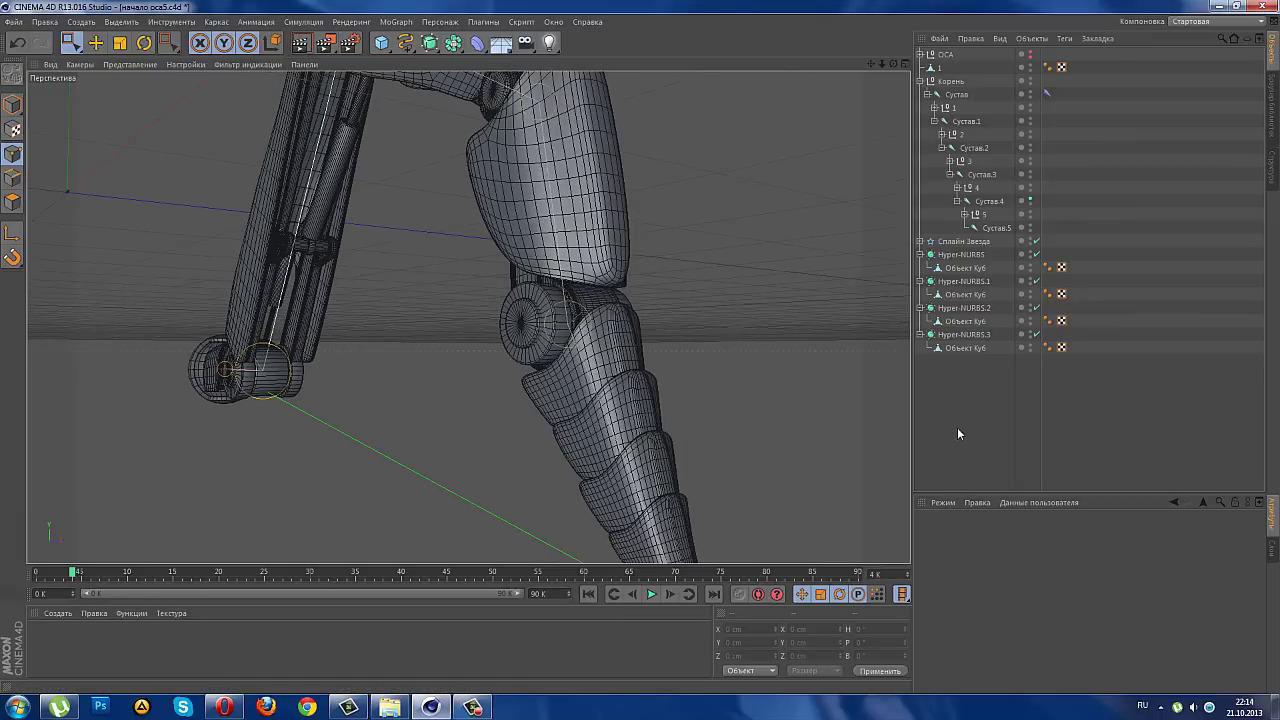
click(130, 64)
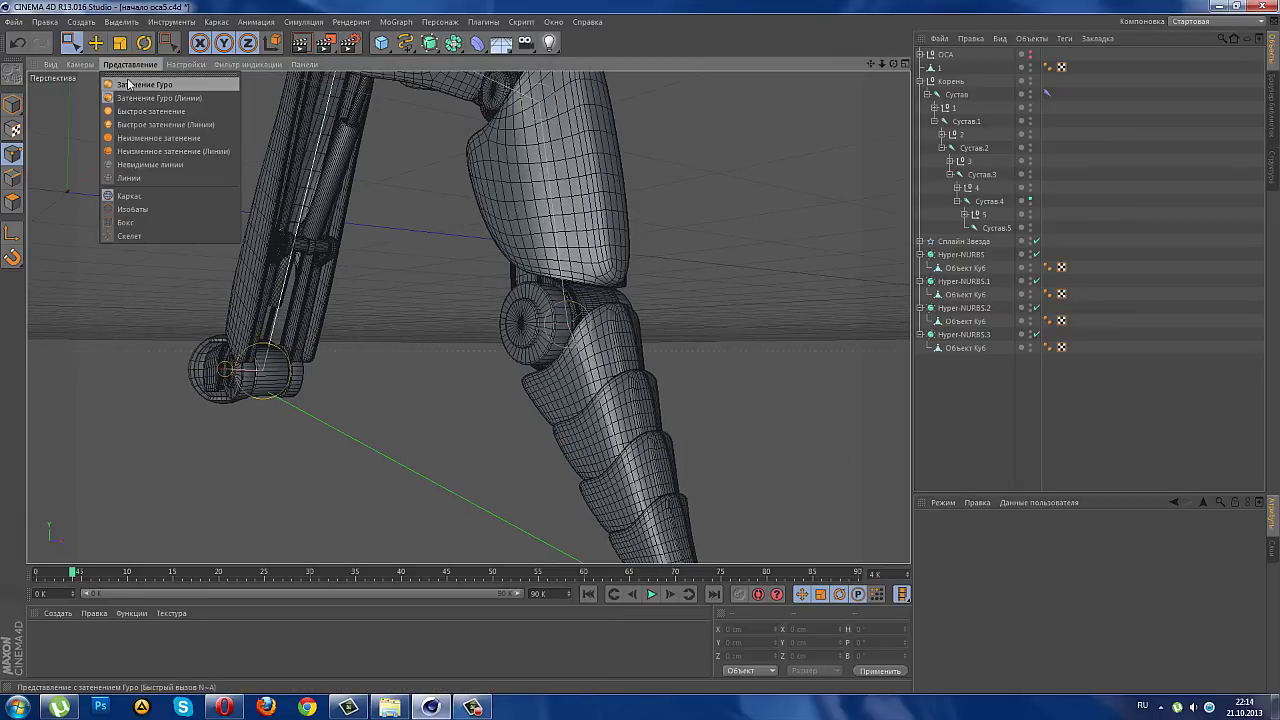
click(132, 81)
- Orbit and pan the Perspective view to frame the whole two-leg rig
mouse_move(782, 418)
alt+mouse_down()
mouse_move(766, 511)
mouse_move(731, 371)
mouse_move(556, 387)
mouse_move(557, 357)
mouse_move(586, 314)
mouse_move(702, 371)
mouse_move(793, 381)
alt+mouse_up()
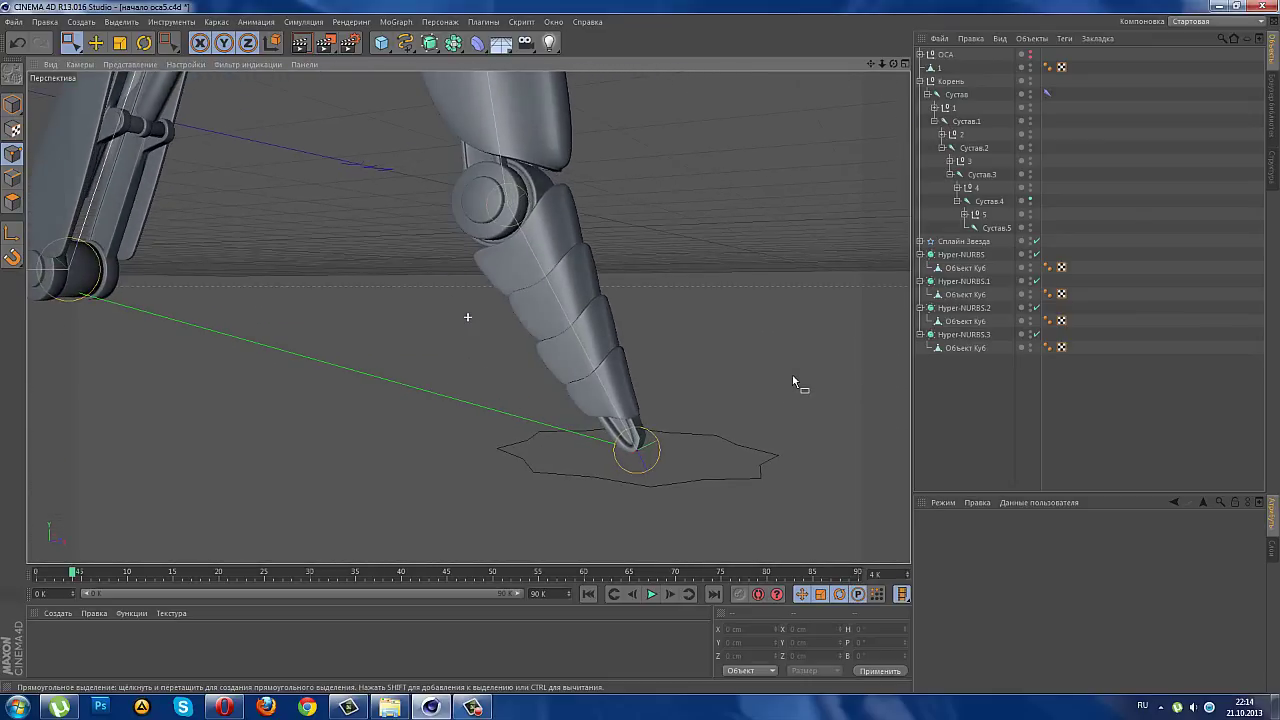
alt+drag(825, 338, 834, 167)
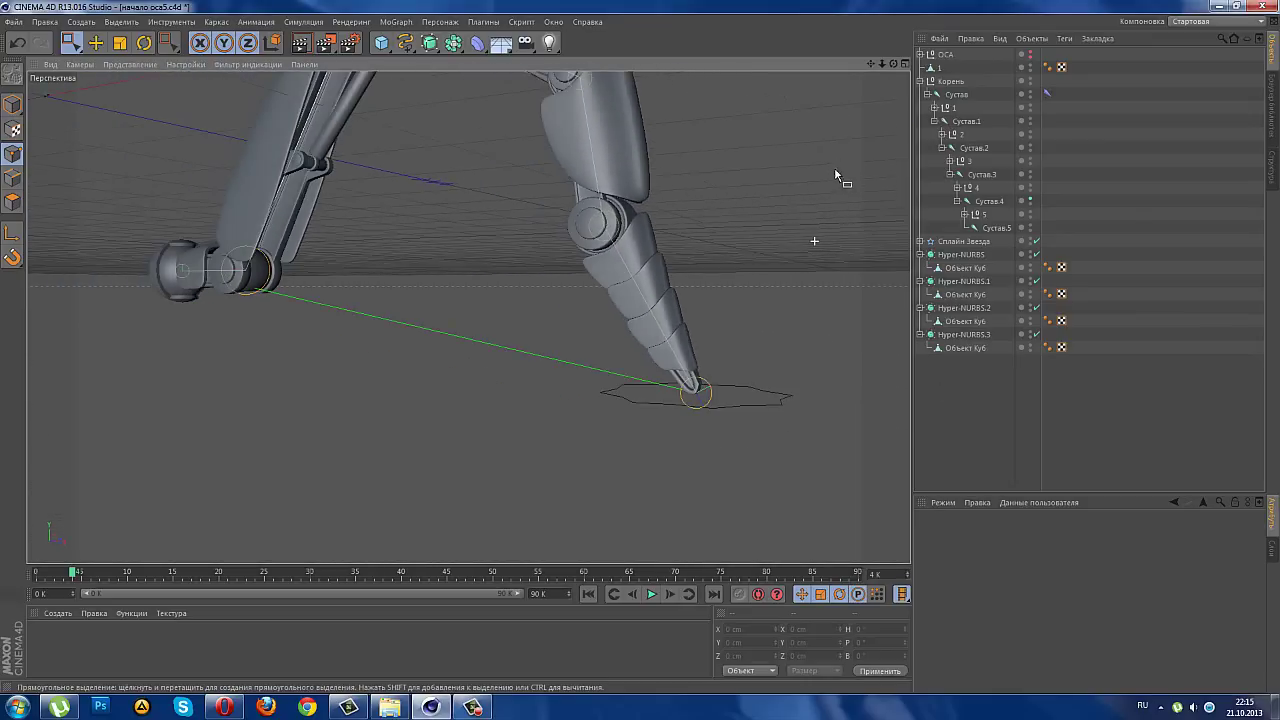
mouse_move(865, 72)
alt+mouse_down()
mouse_move(430, 314)
mouse_move(471, 314)
mouse_move(620, 236)
mouse_move(633, 244)
alt+mouse_up()
mouse_move(515, 205)
alt+mouse_down()
mouse_move(500, 240)
mouse_move(623, 241)
mouse_move(514, 254)
alt+mouse_up()
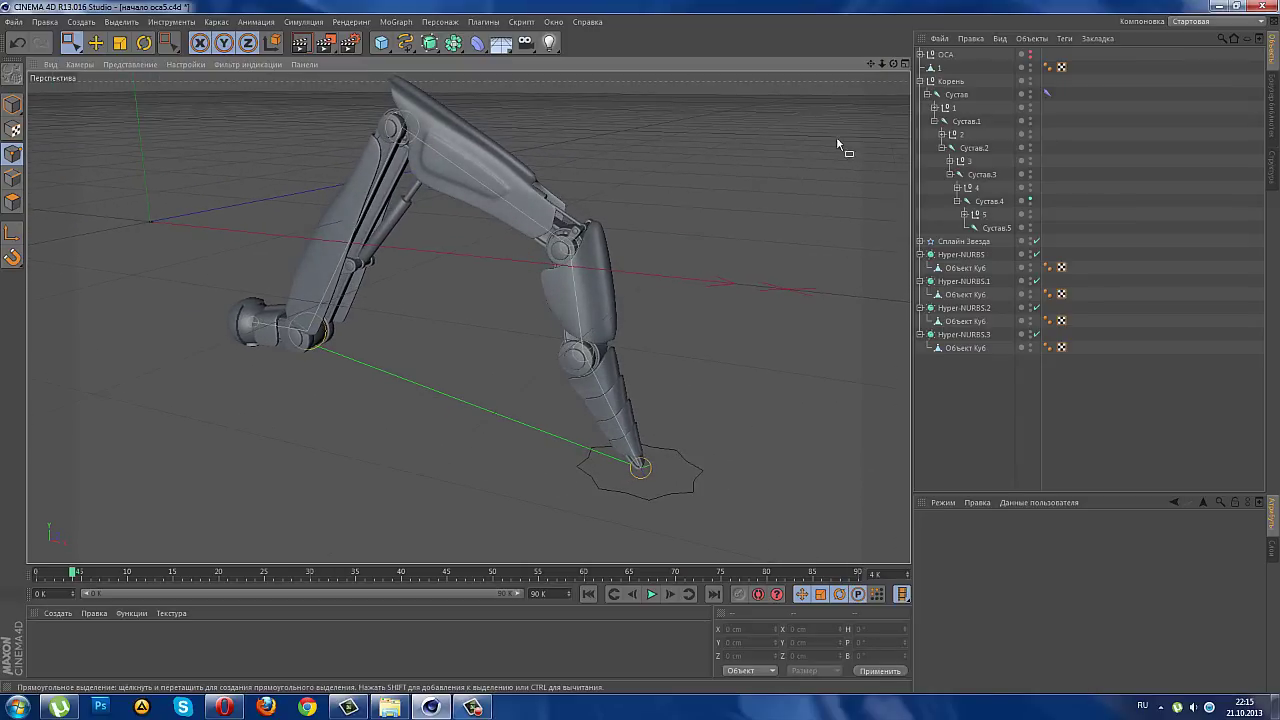
drag(870, 63, 843, 76)
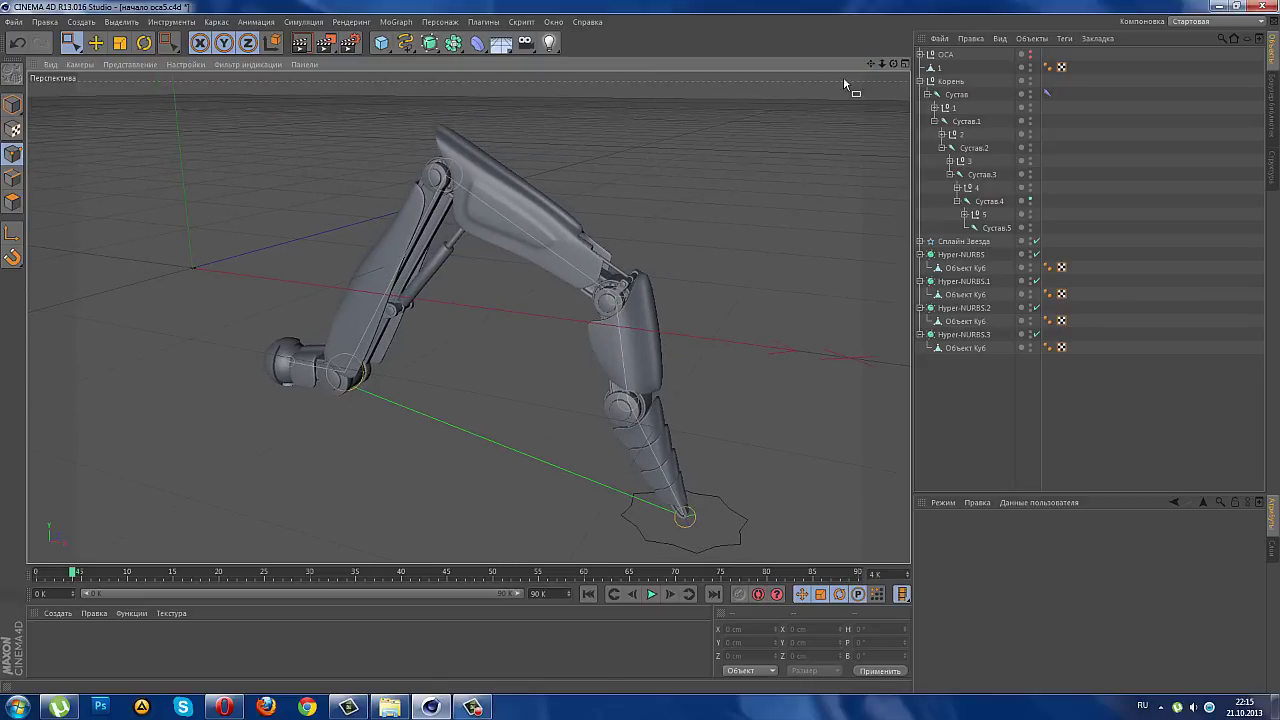
- Add the Ambient Occlusion effect in Render Settings
click(354, 45)
click(142, 244)
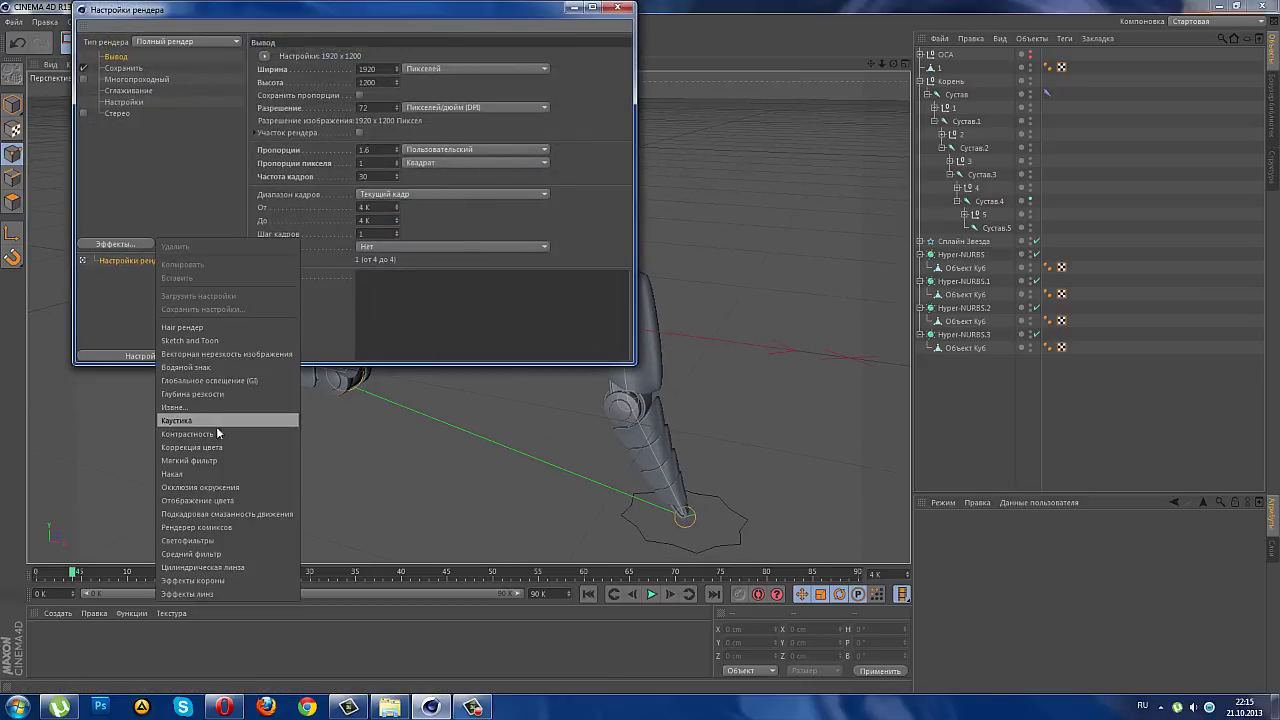
click(200, 485)
click(617, 7)
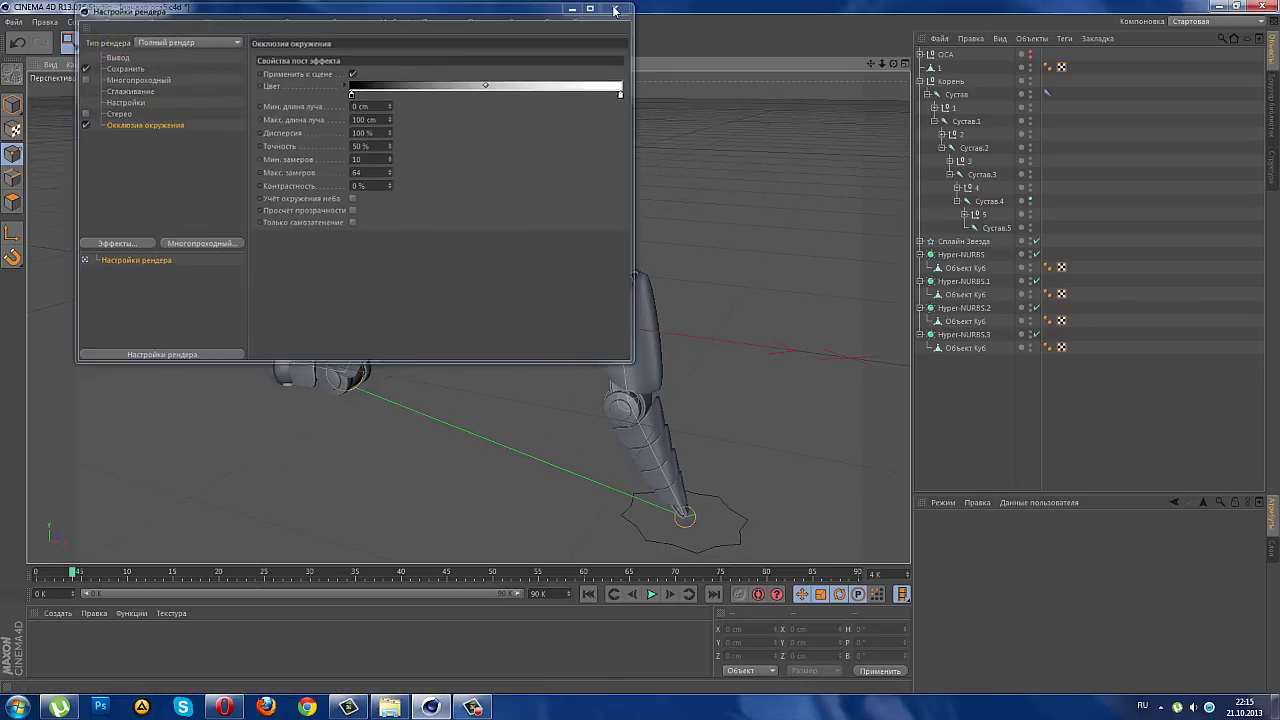
- Fine-tune the camera angle and render the leg rig to the Picture Viewer
scroll(492, 182, up, 2)
alt+drag(489, 178, 488, 205)
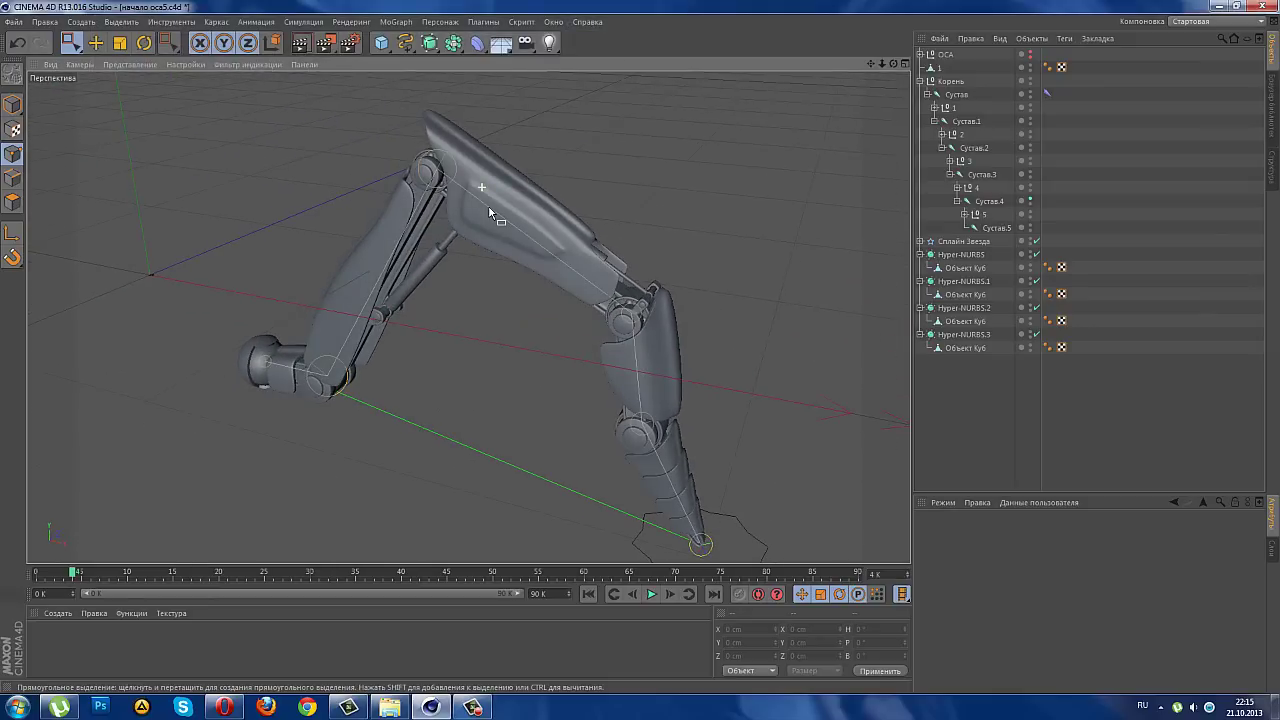
alt+drag(488, 205, 470, 190)
click(325, 44)
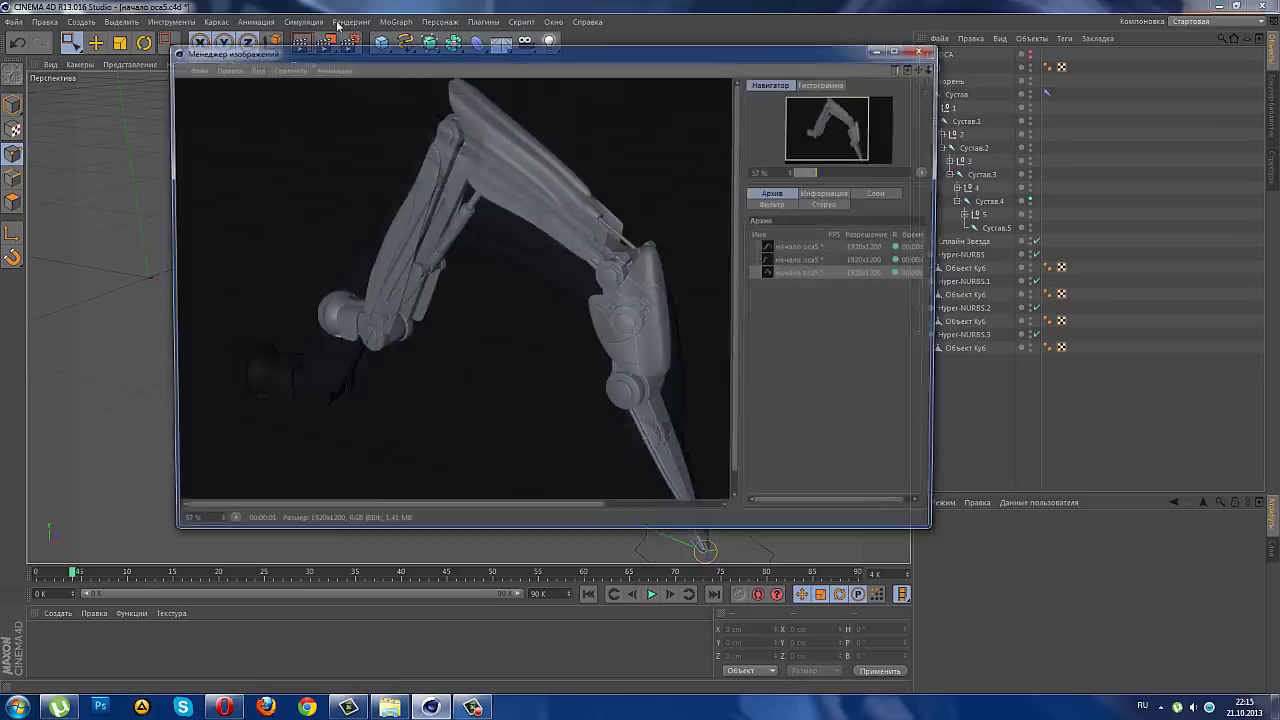
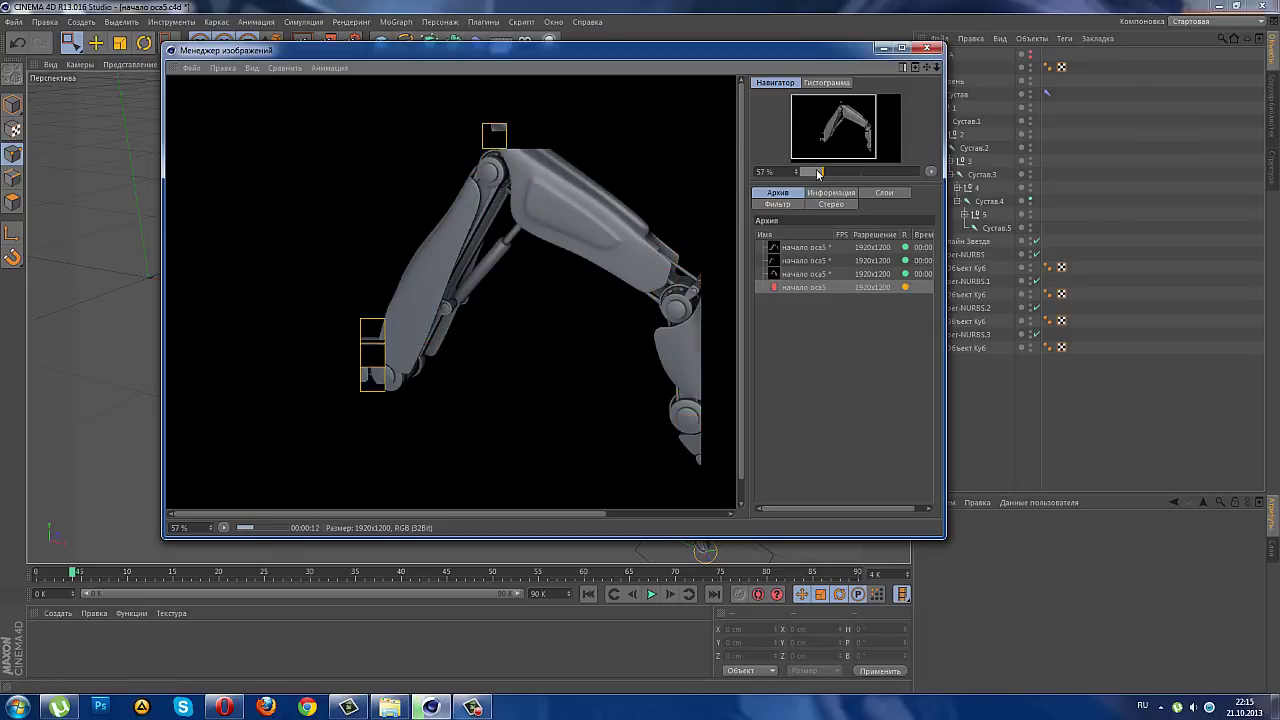
- Zoom out in the Picture Viewer to fit the whole robotic-arm render
drag(818, 173, 818, 174)
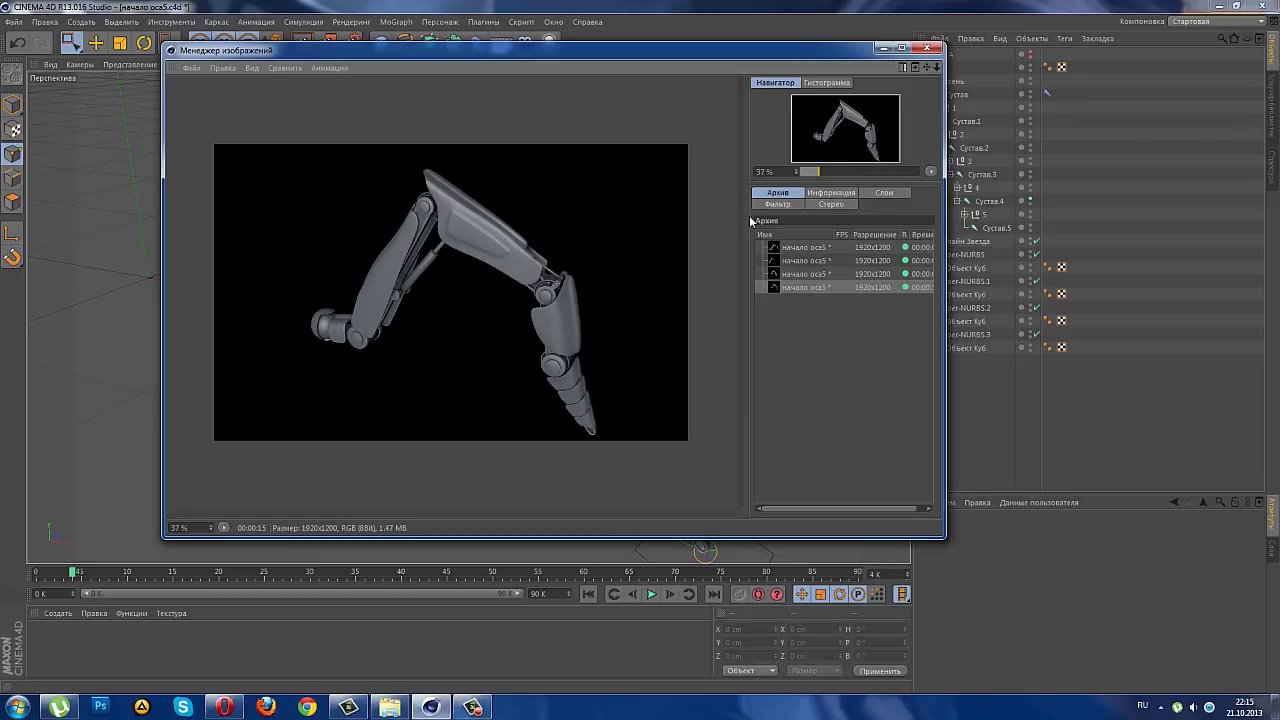
- Close the render viewer and group the four Hyper-NURBS pieces under a new null
click(930, 48)
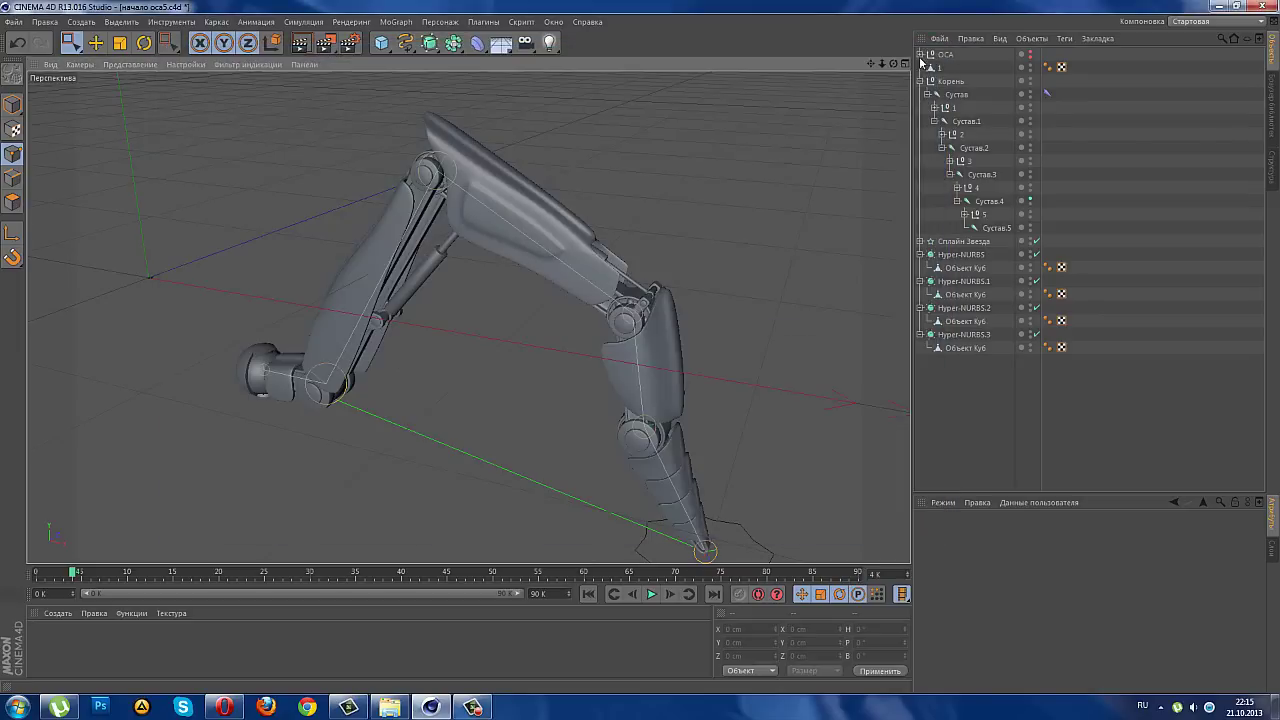
click(80, 21)
mouse_move(85, 42)
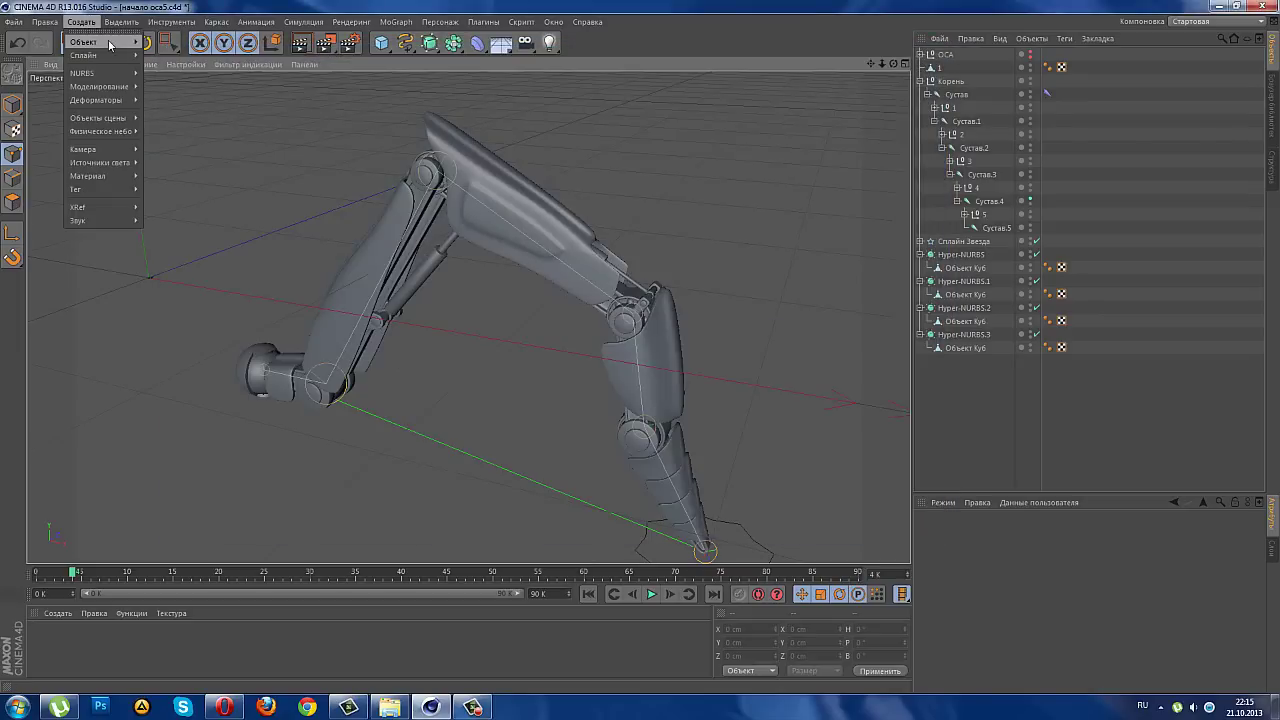
click(175, 46)
drag(970, 418, 942, 272)
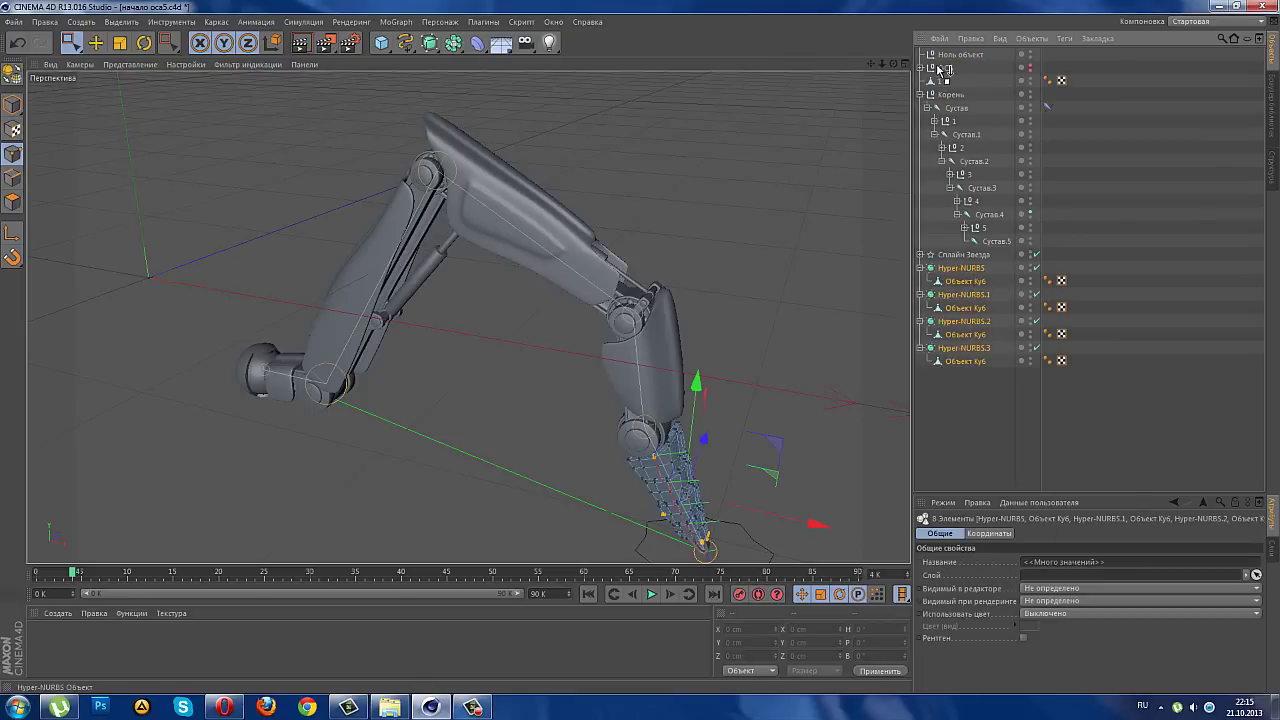
drag(940, 60, 932, 61)
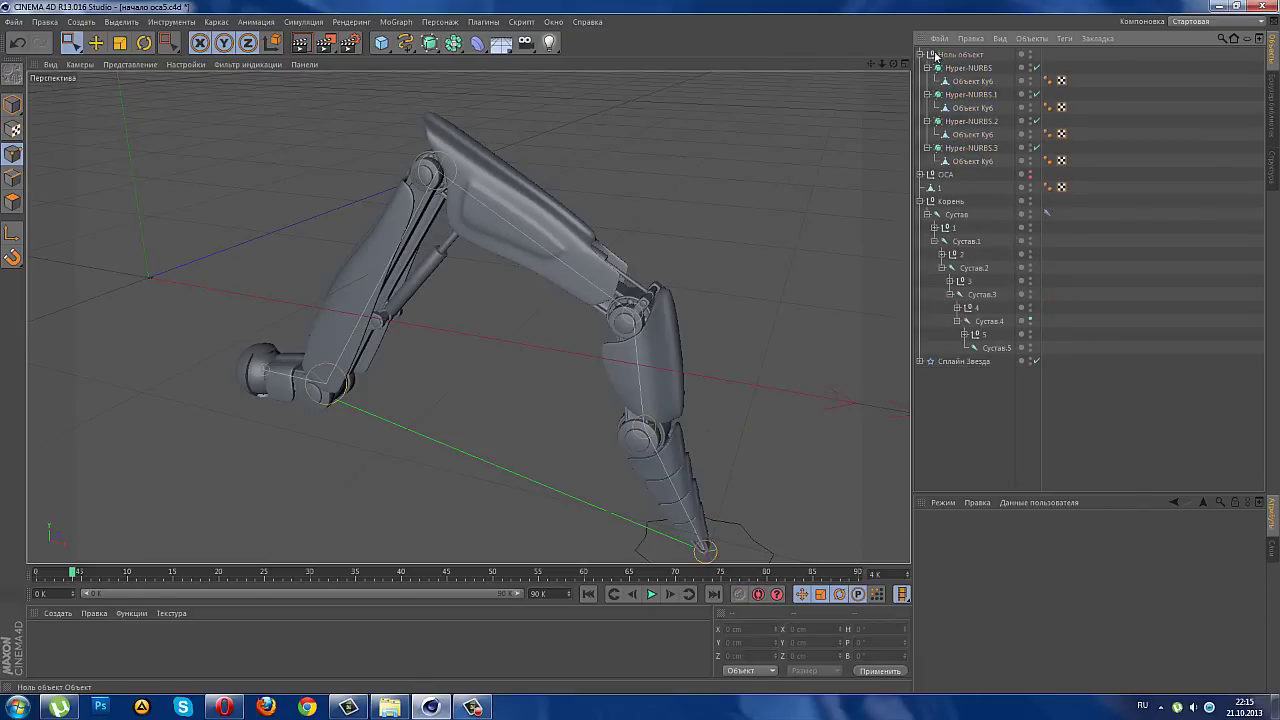
click(920, 54)
- Rename the null to 'защита4' and expand null 5 in the leg hierarchy
click(960, 54)
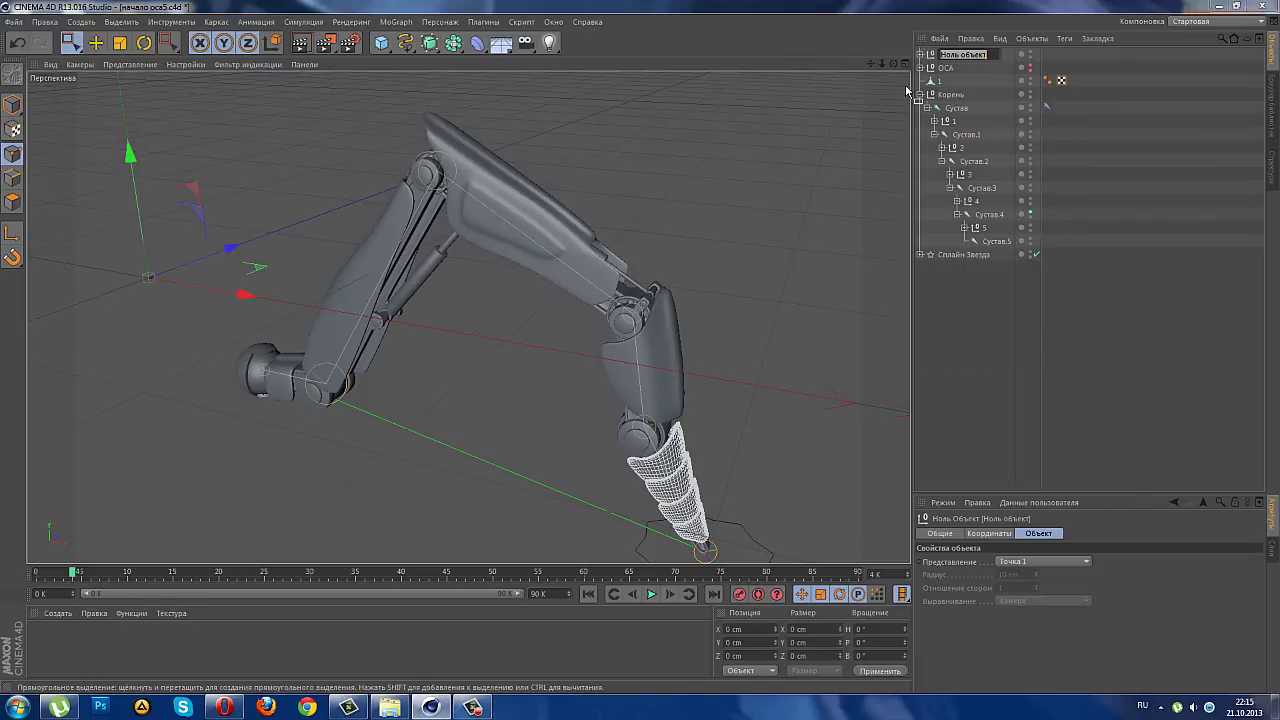
text(з)
text(ащита4)
key(Return)
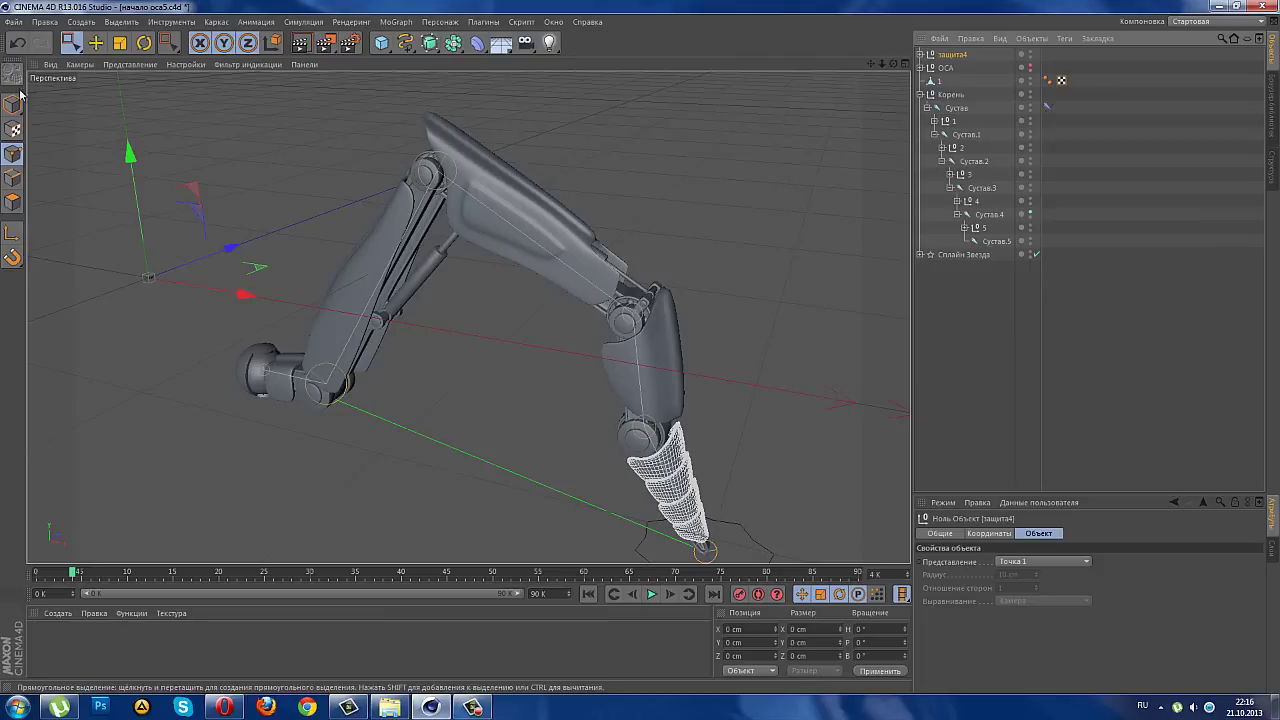
click(970, 230)
click(965, 229)
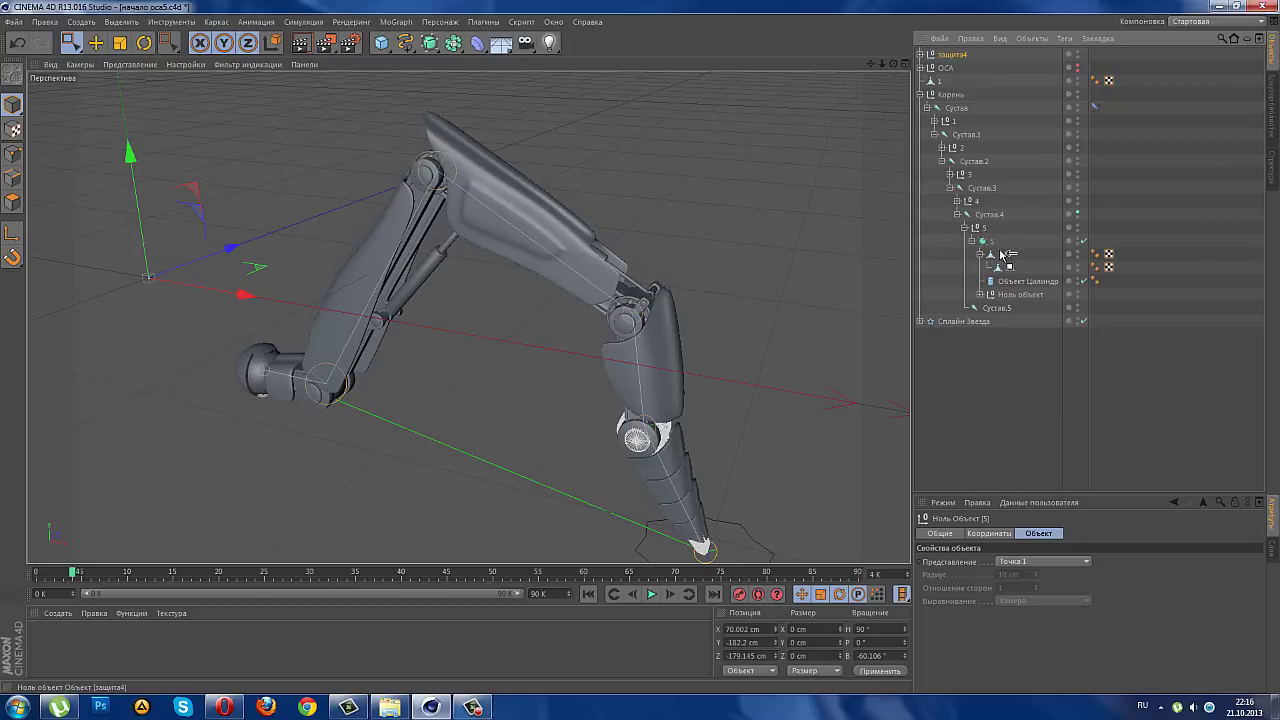
drag(993, 236, 985, 238)
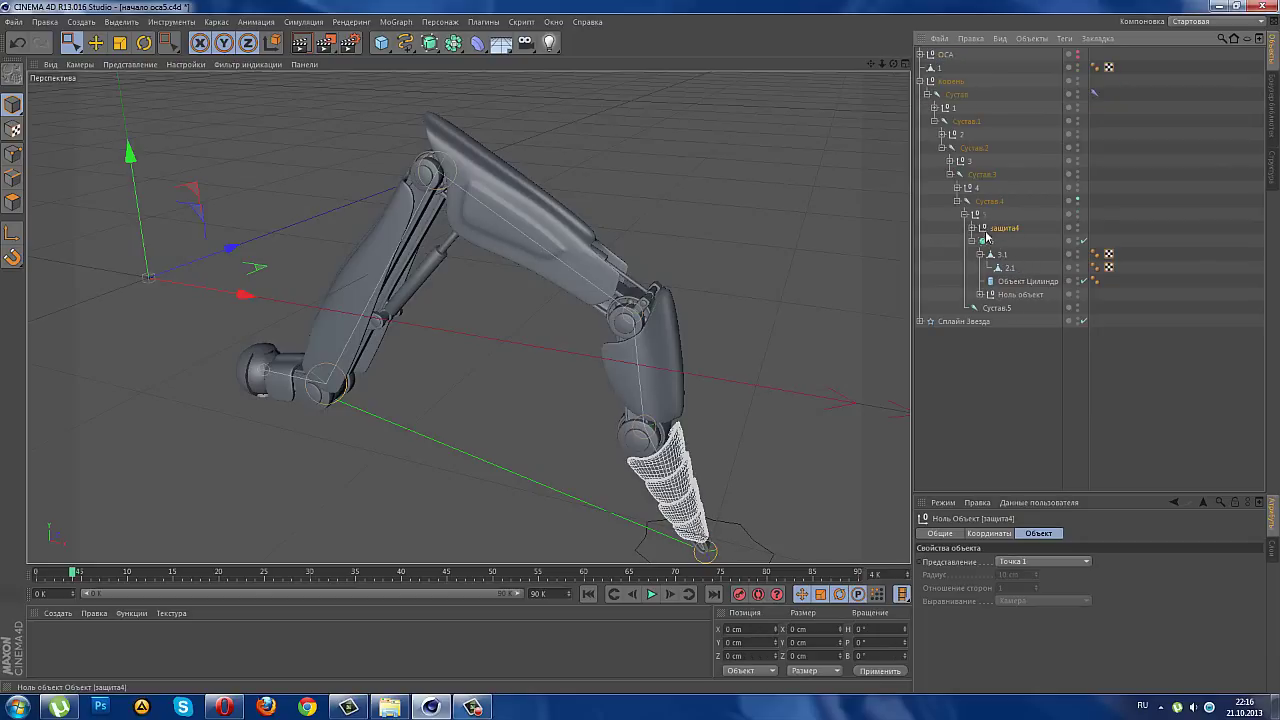
click(965, 215)
click(958, 241)
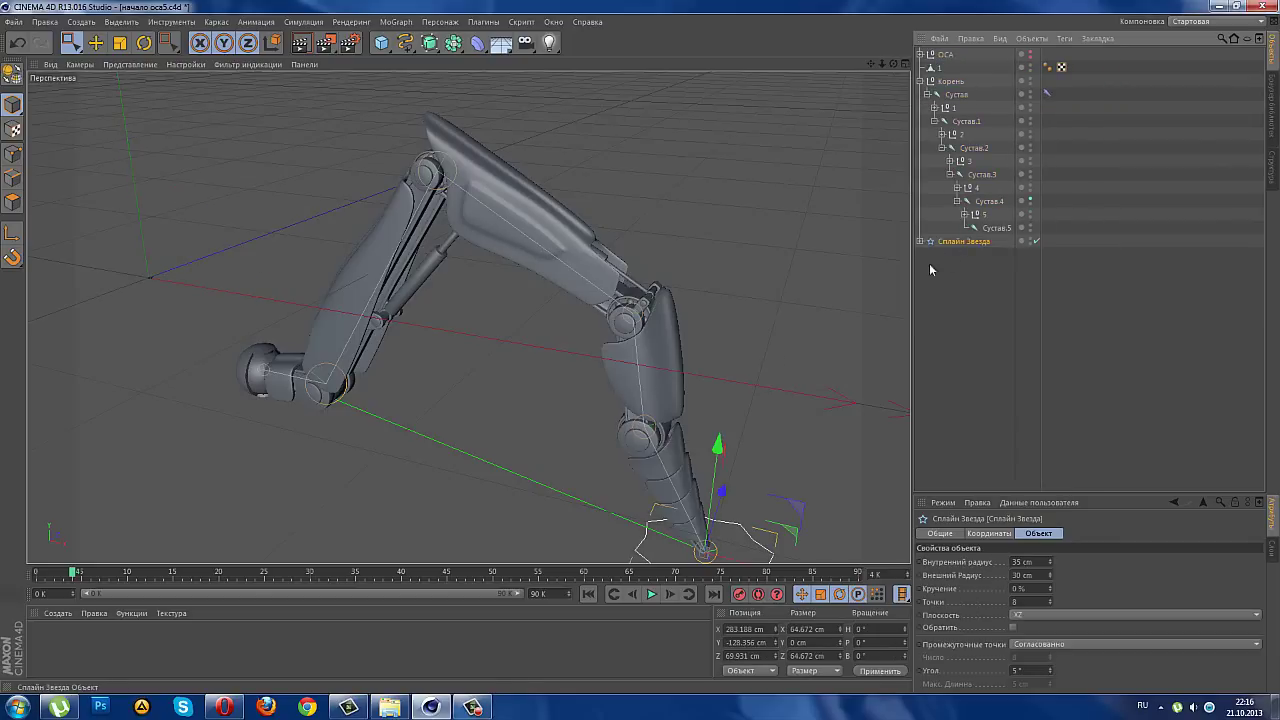
scroll(726, 362, down, 1)
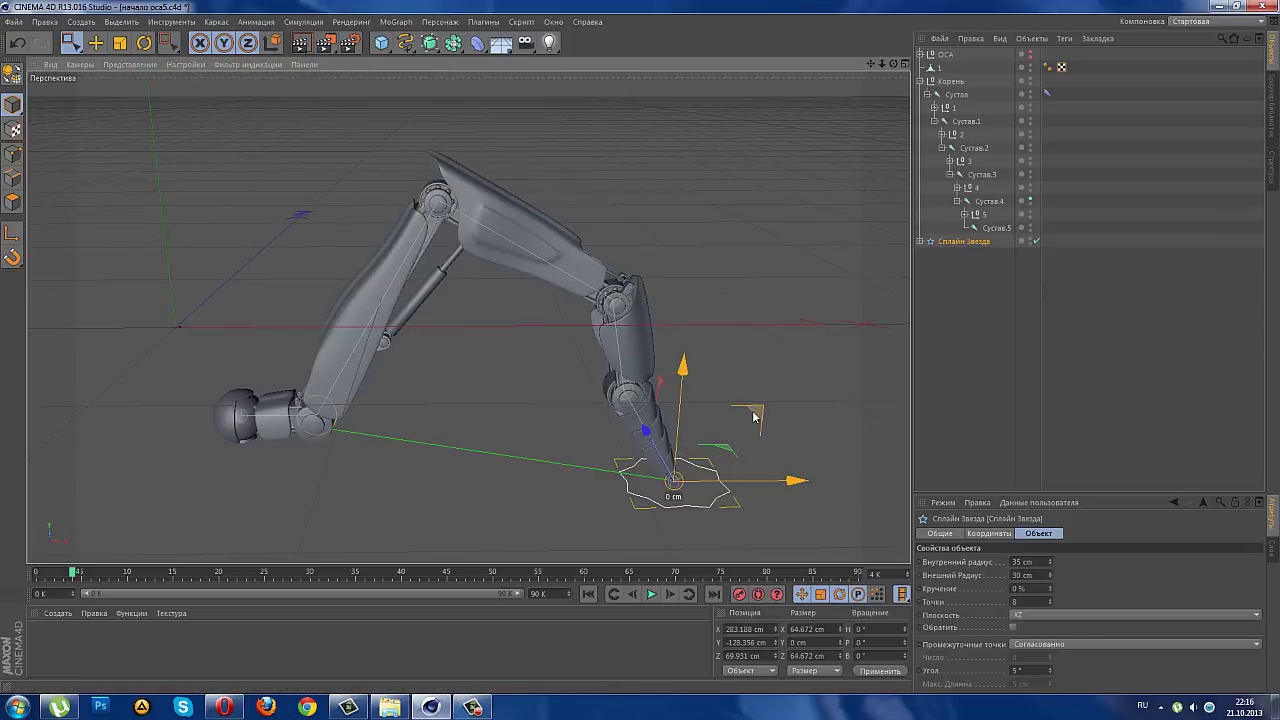
mouse_move(754, 409)
mouse_down()
mouse_move(900, 212)
mouse_move(665, 378)
mouse_move(860, 375)
mouse_move(818, 376)
mouse_up()
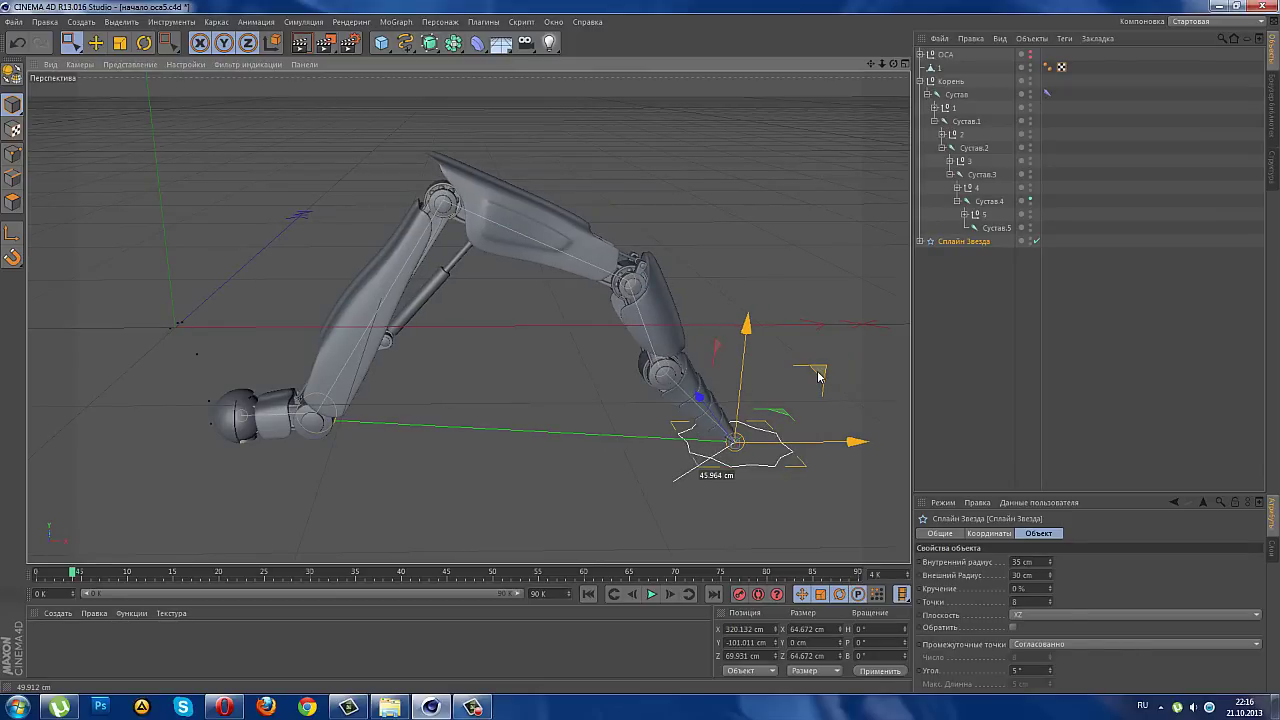
click(921, 373)
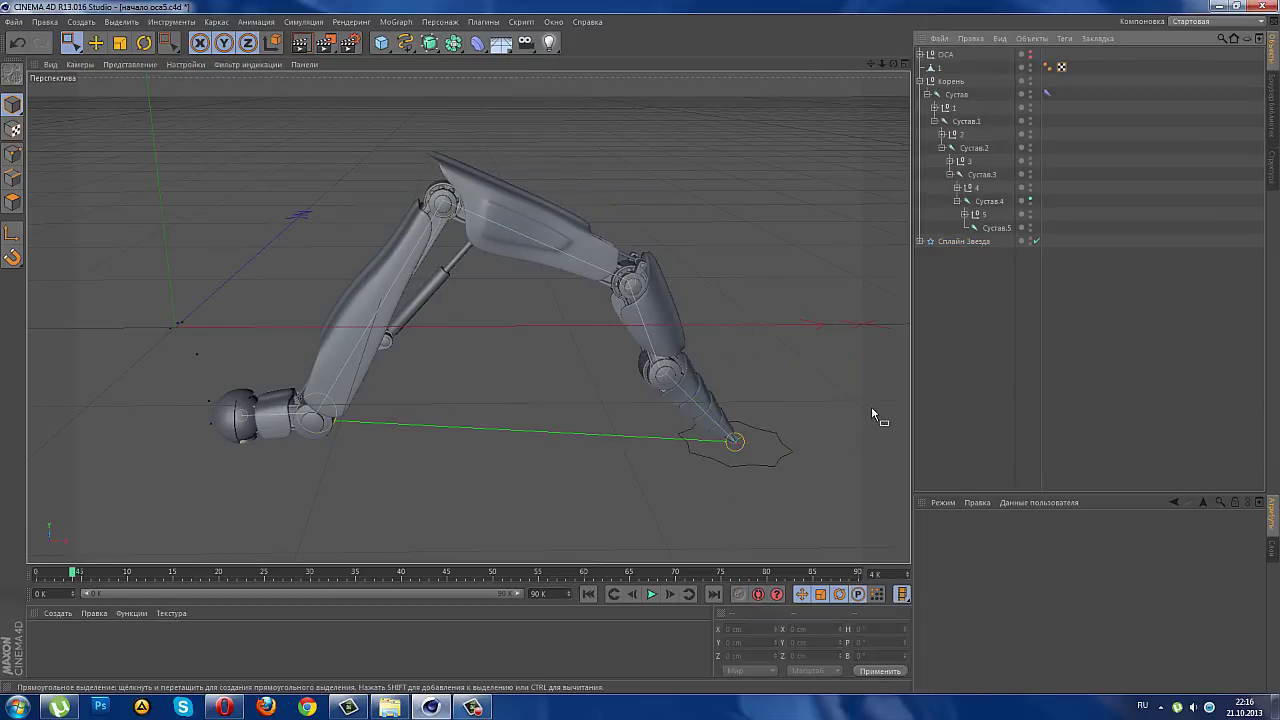
mouse_move(871, 406)
alt+mouse_down()
mouse_move(778, 403)
mouse_move(831, 419)
mouse_move(777, 426)
mouse_move(694, 417)
mouse_move(703, 434)
mouse_move(748, 443)
mouse_move(889, 446)
mouse_move(760, 403)
mouse_move(618, 455)
mouse_move(818, 343)
alt+mouse_up()
click(770, 476)
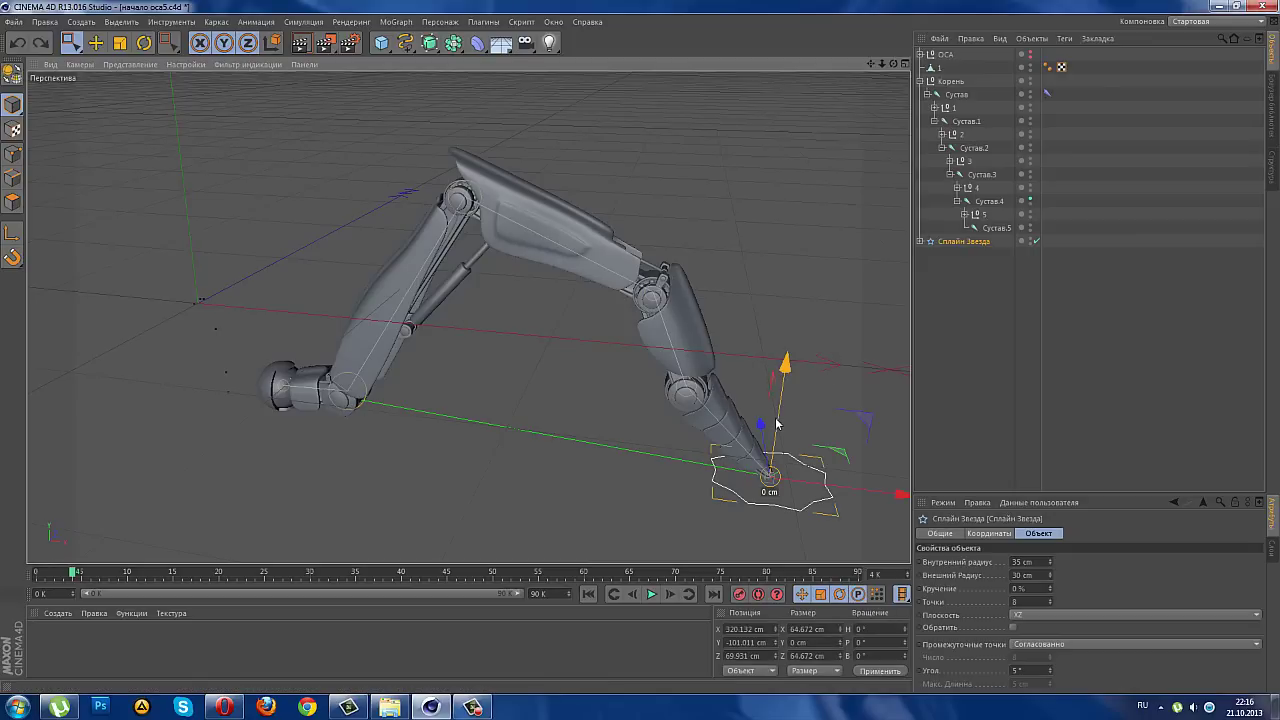
drag(770, 476, 700, 505)
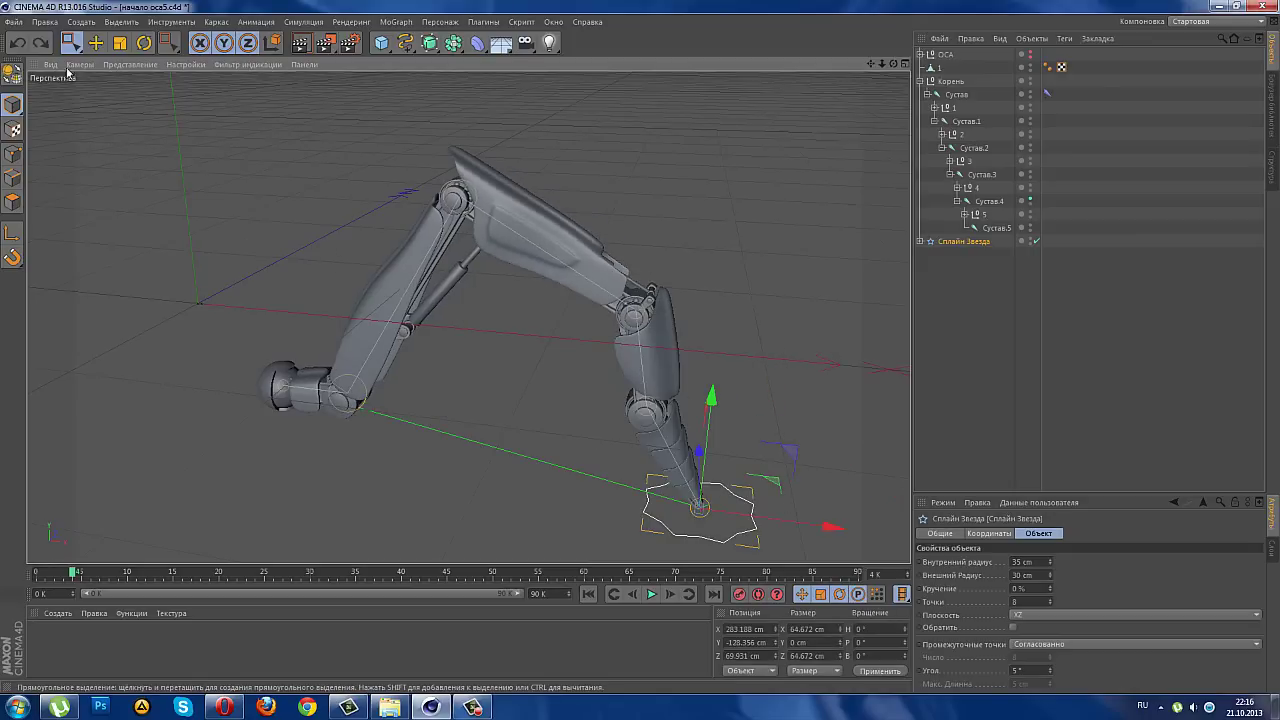
click(472, 707)
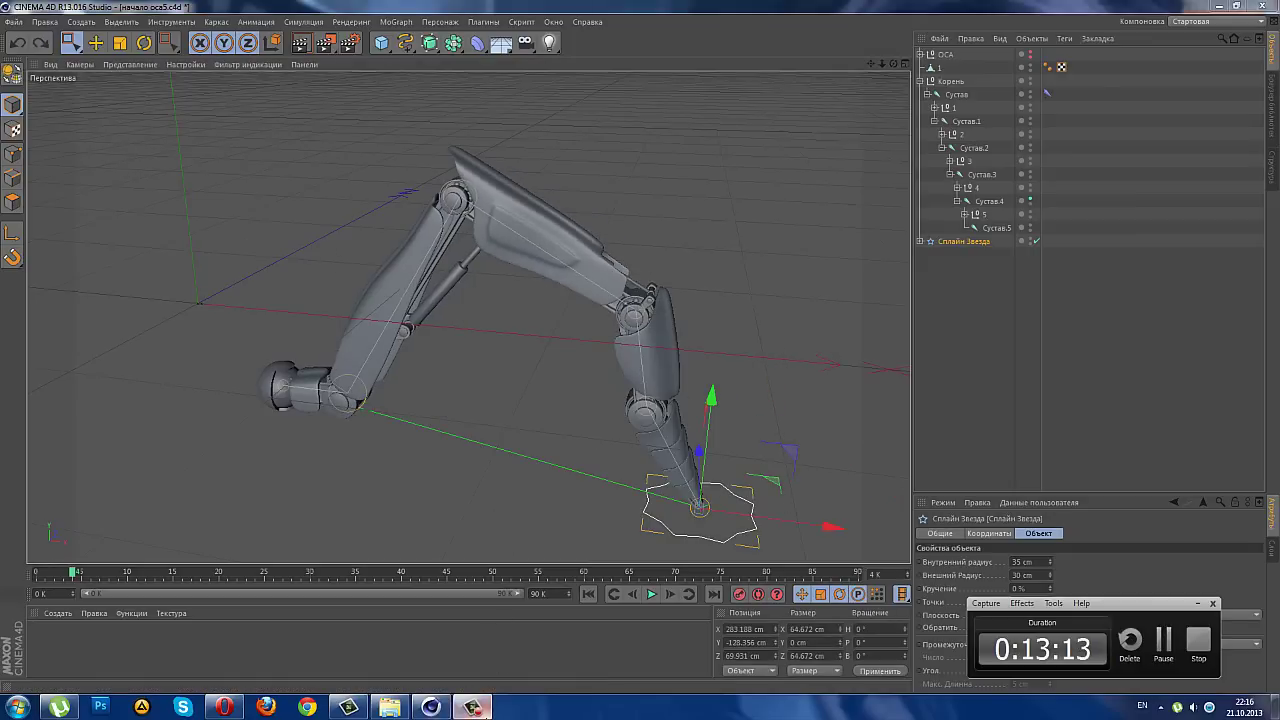
click(472, 707)
click(979, 303)
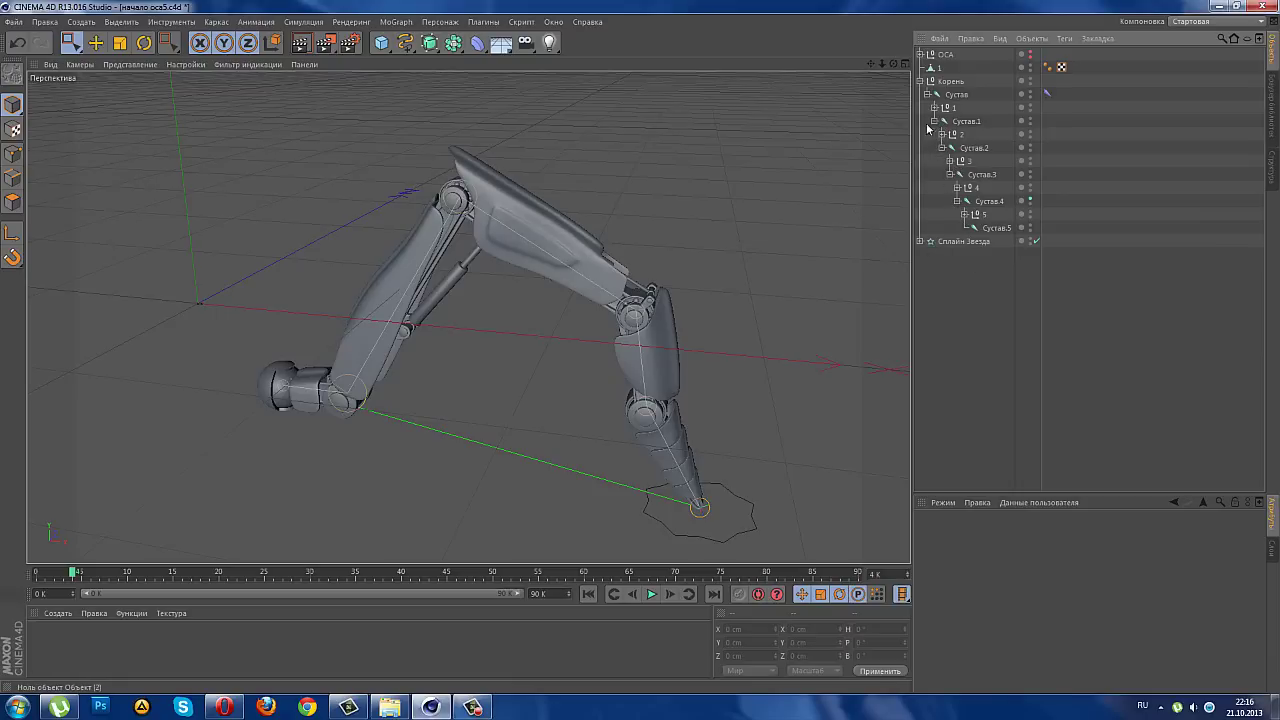
alt+drag(765, 370, 709, 380)
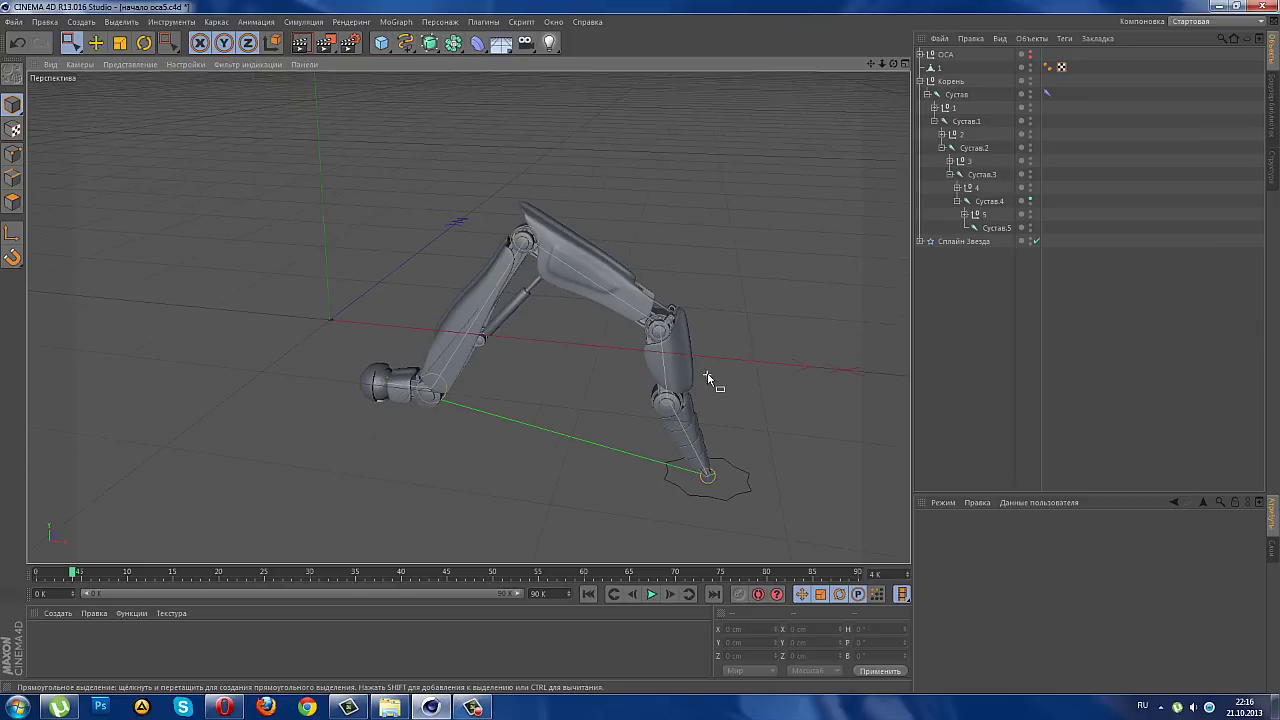
mouse_move(766, 303)
alt+mouse_down()
mouse_move(354, 295)
mouse_move(232, 278)
mouse_move(587, 365)
mouse_move(710, 289)
alt+mouse_up()
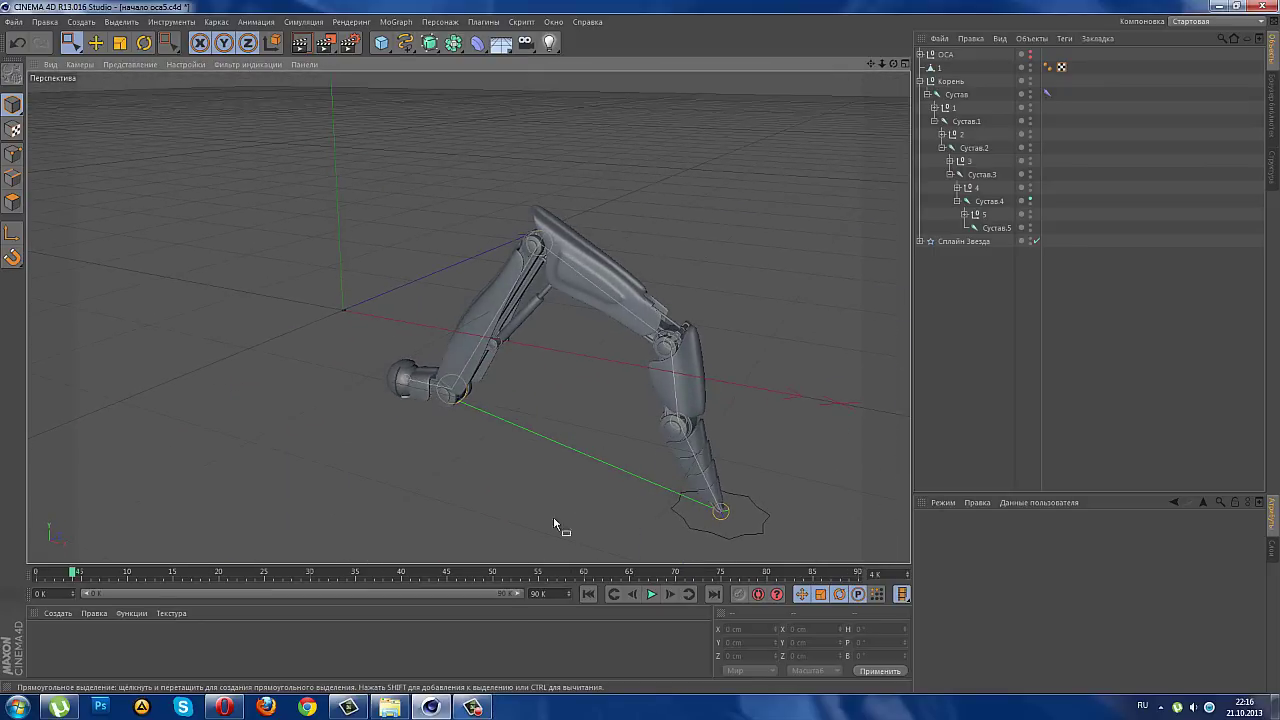
click(473, 707)
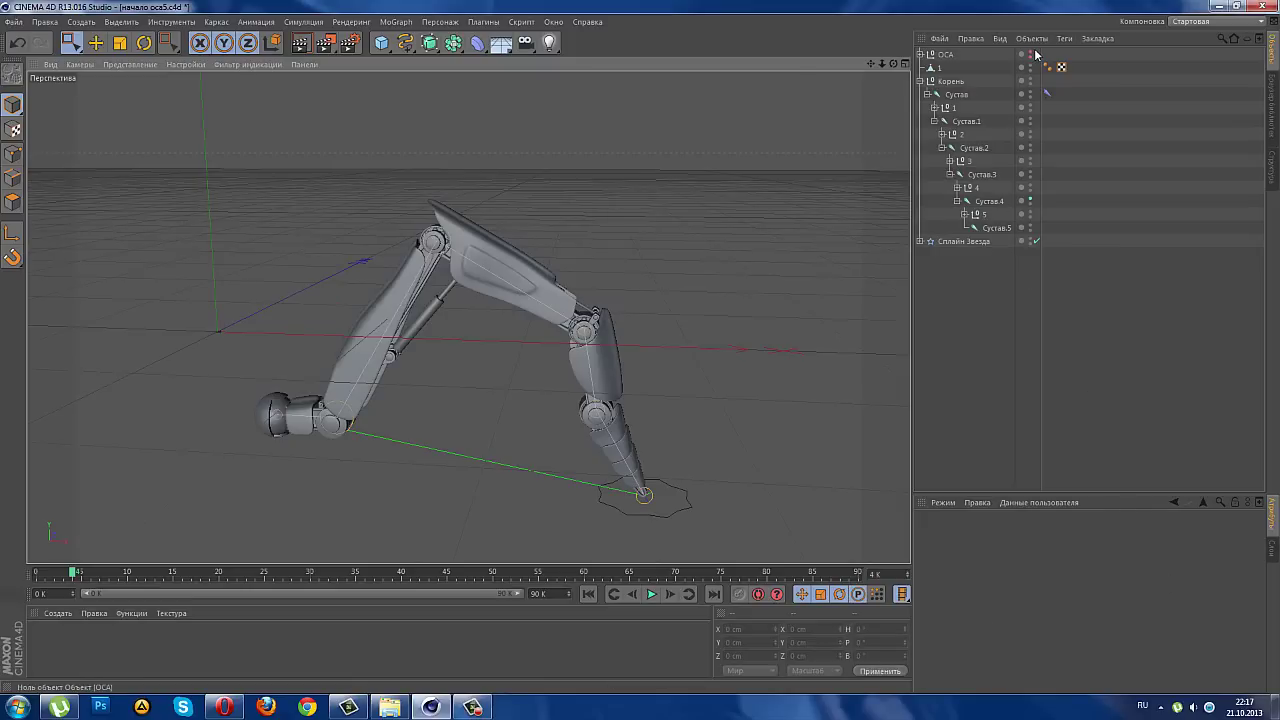
- Make the ОСА wasp body visible and select its спина sphere
click(1031, 54)
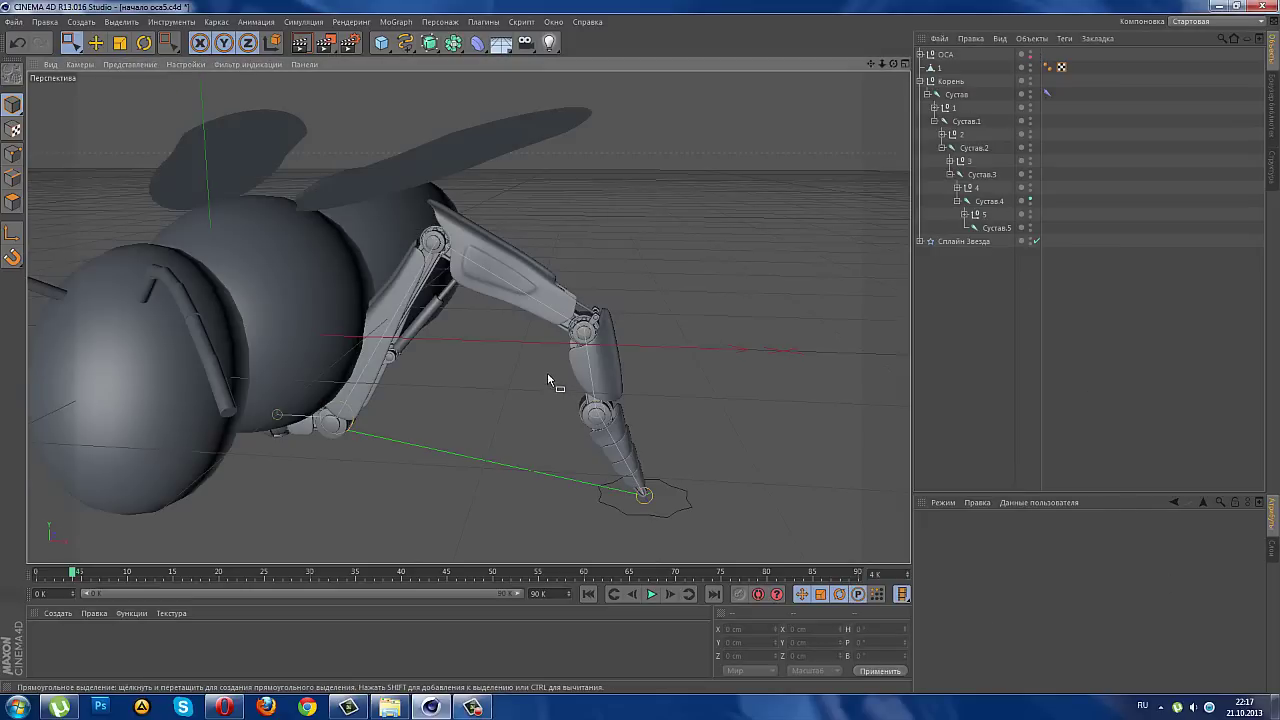
mouse_move(547, 372)
alt+mouse_down()
mouse_move(552, 357)
mouse_move(467, 330)
mouse_move(480, 355)
mouse_move(478, 340)
alt+mouse_up()
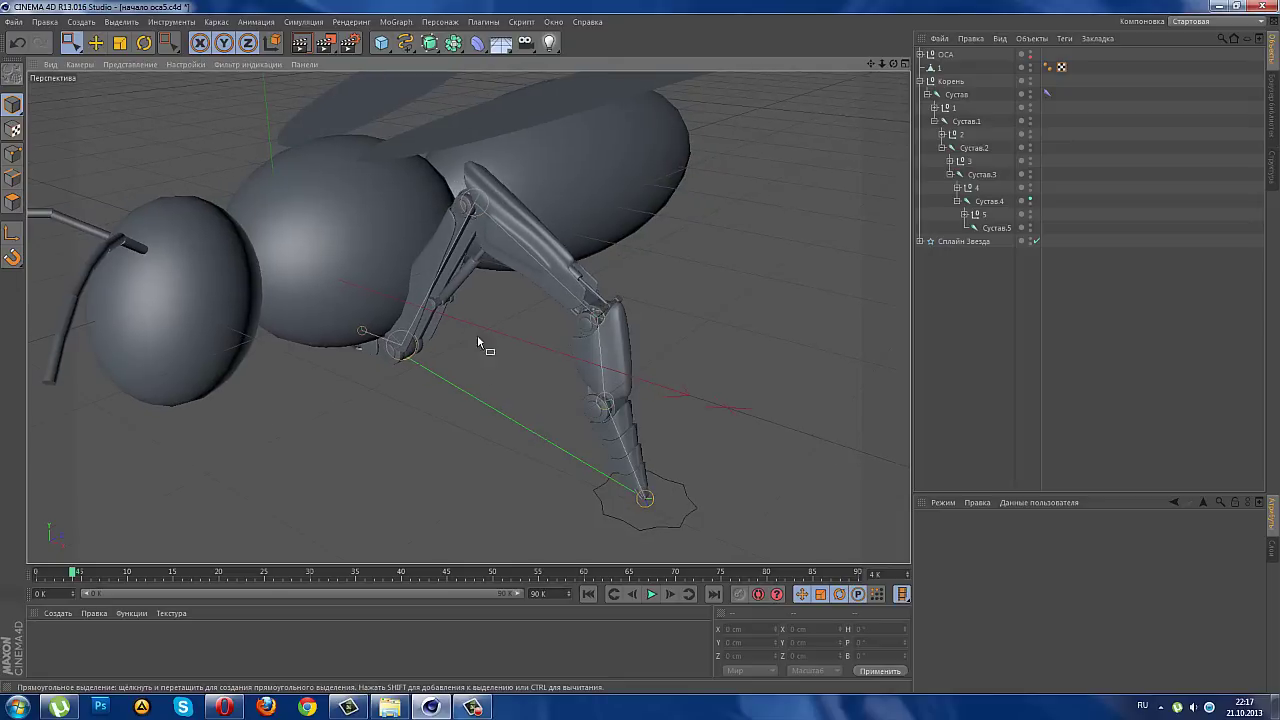
click(920, 55)
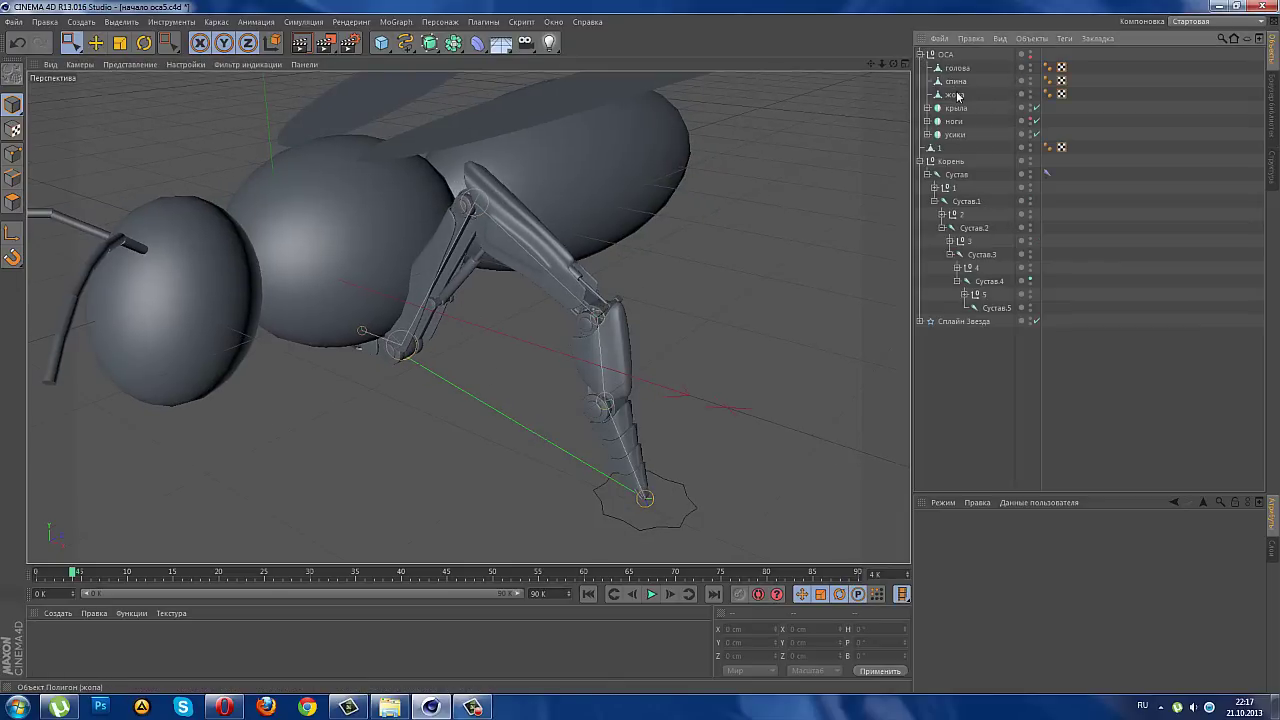
click(955, 94)
click(955, 81)
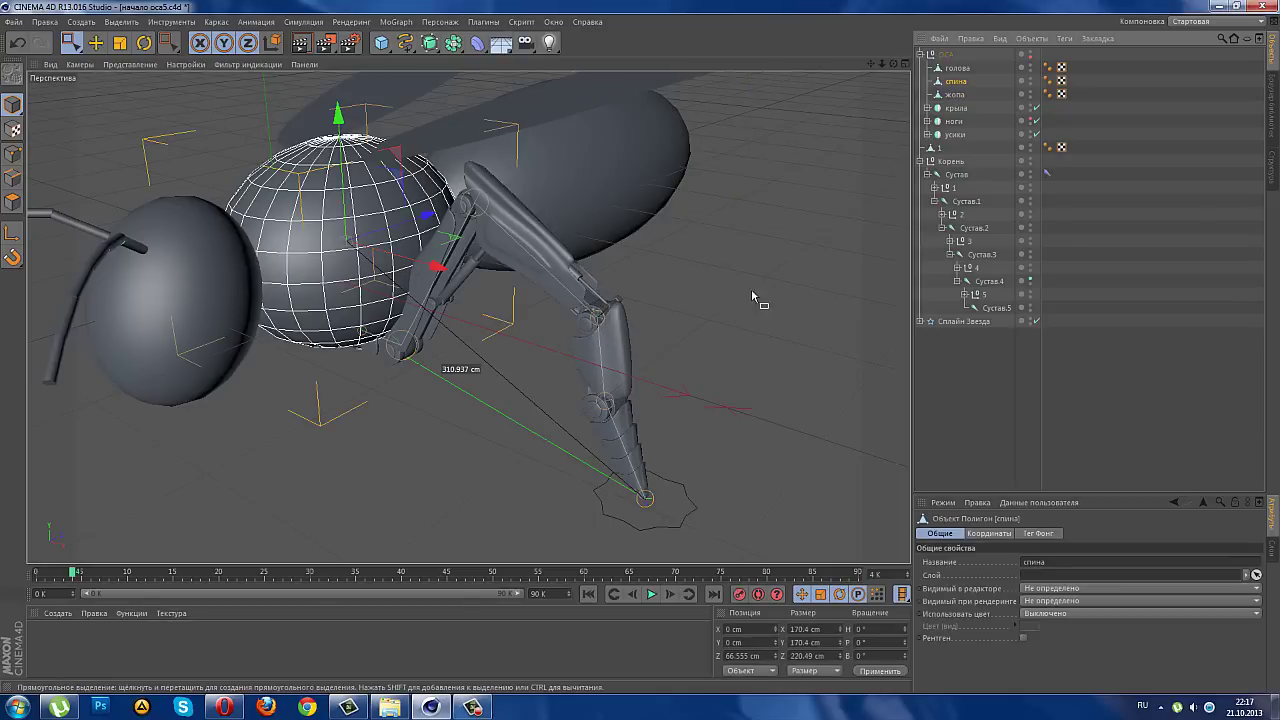
- Scale спина down to 131.182 × 131.182 × 169.745 cm, narrowing it along X
click(120, 42)
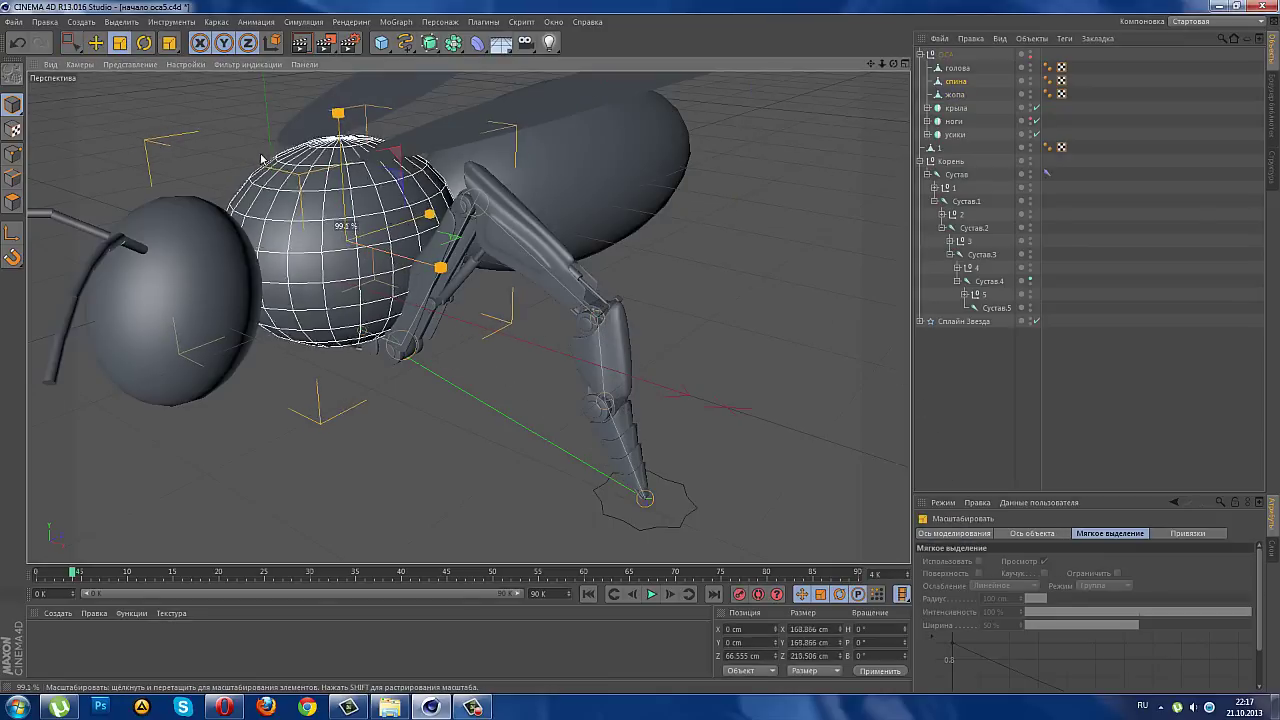
mouse_move(170, 150)
mouse_down()
mouse_move(380, 371)
mouse_move(470, 345)
mouse_move(444, 342)
mouse_move(463, 353)
mouse_move(451, 354)
mouse_move(531, 273)
mouse_move(563, 271)
mouse_move(574, 317)
mouse_up()
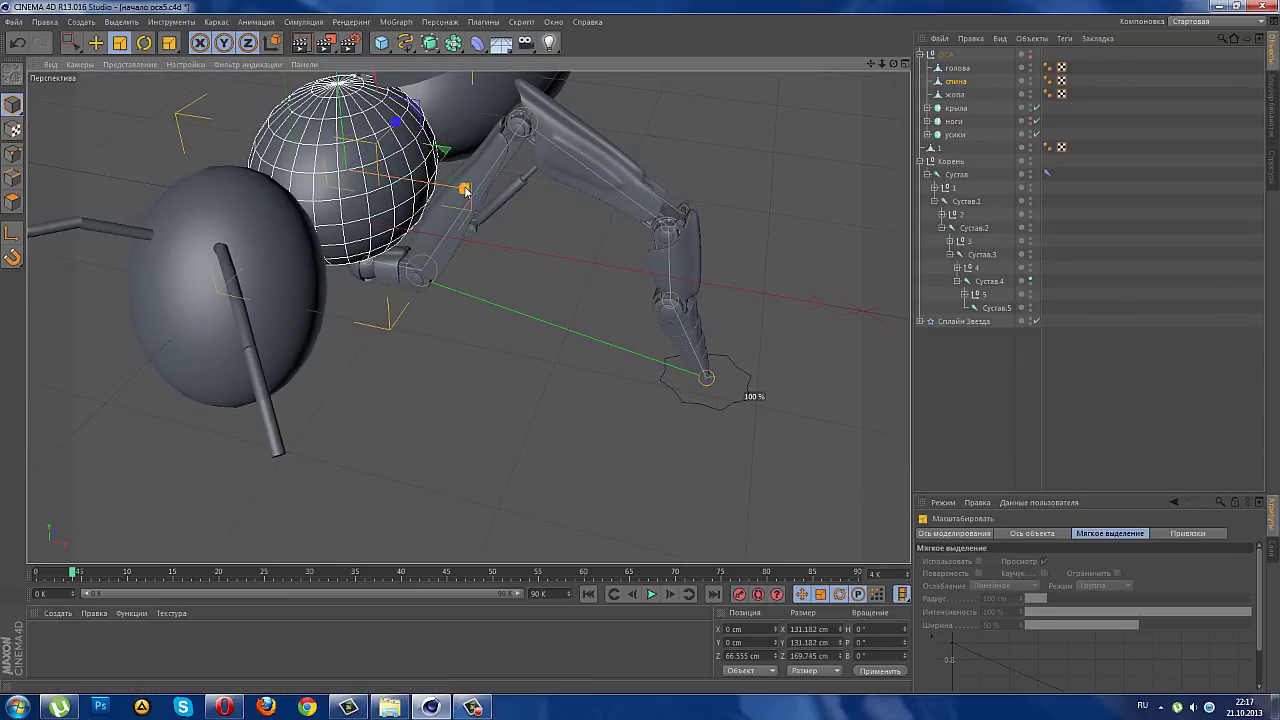
drag(465, 188, 447, 195)
click(998, 420)
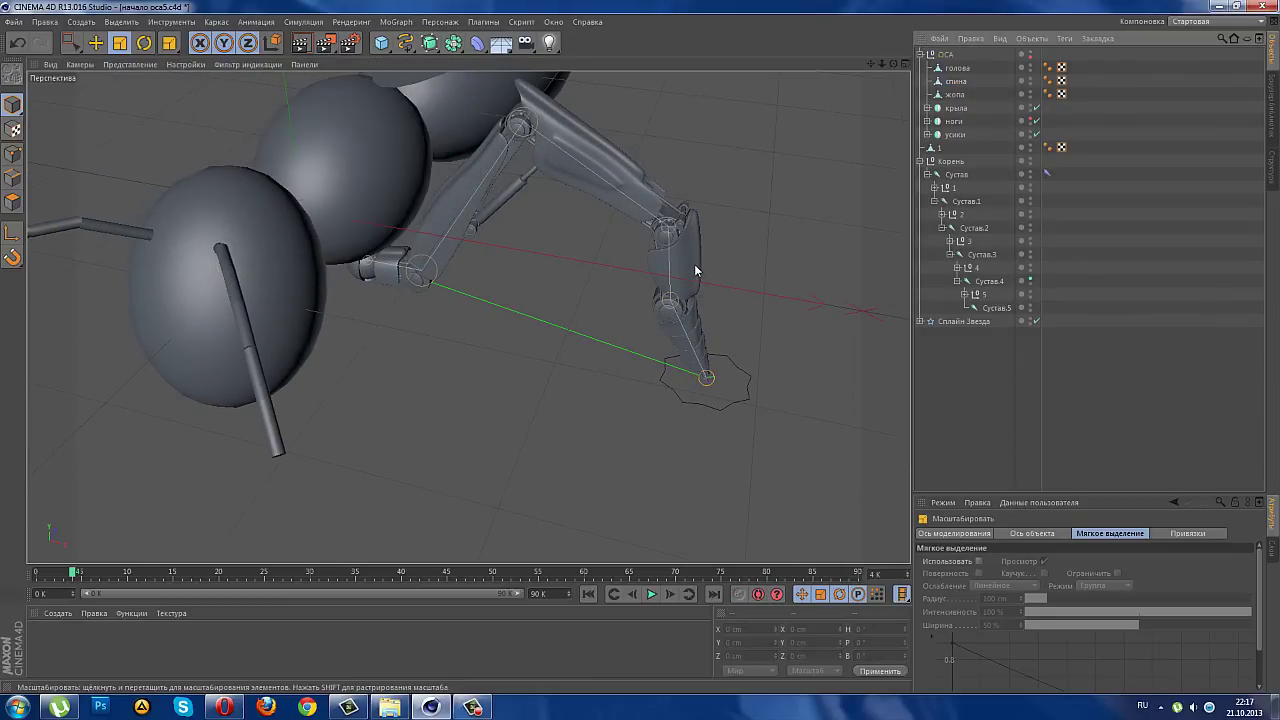
alt+drag(694, 264, 728, 105)
mouse_move(873, 70)
alt+mouse_down()
mouse_move(468, 317)
mouse_move(732, 156)
alt+mouse_up()
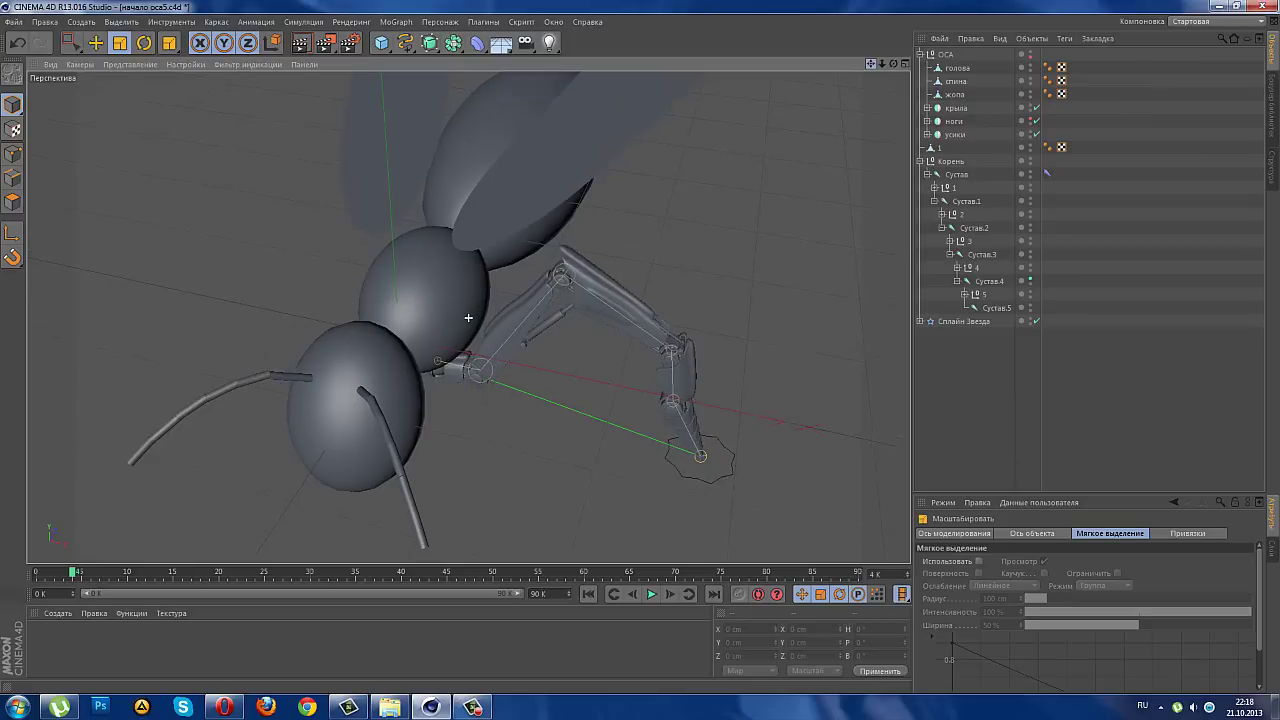
- Lower the крылья wings symmetry object to Y -17.742 cm and check it from the side
click(928, 107)
click(957, 121)
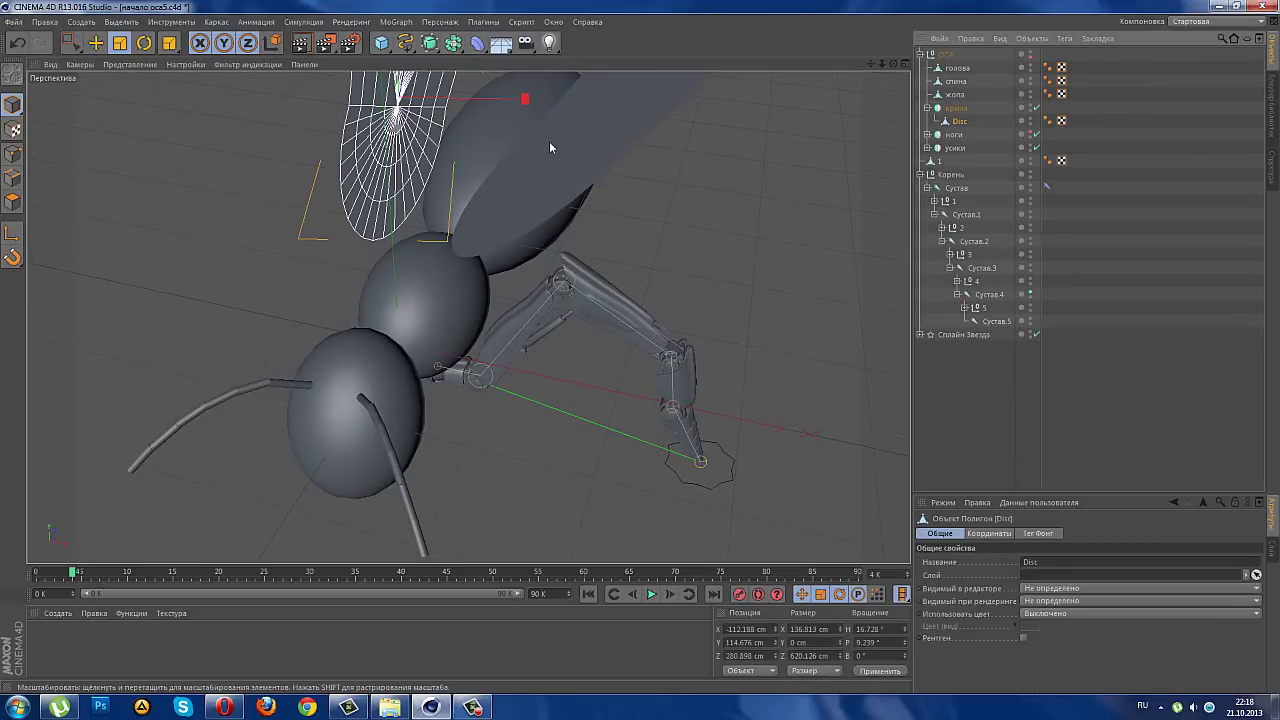
click(955, 108)
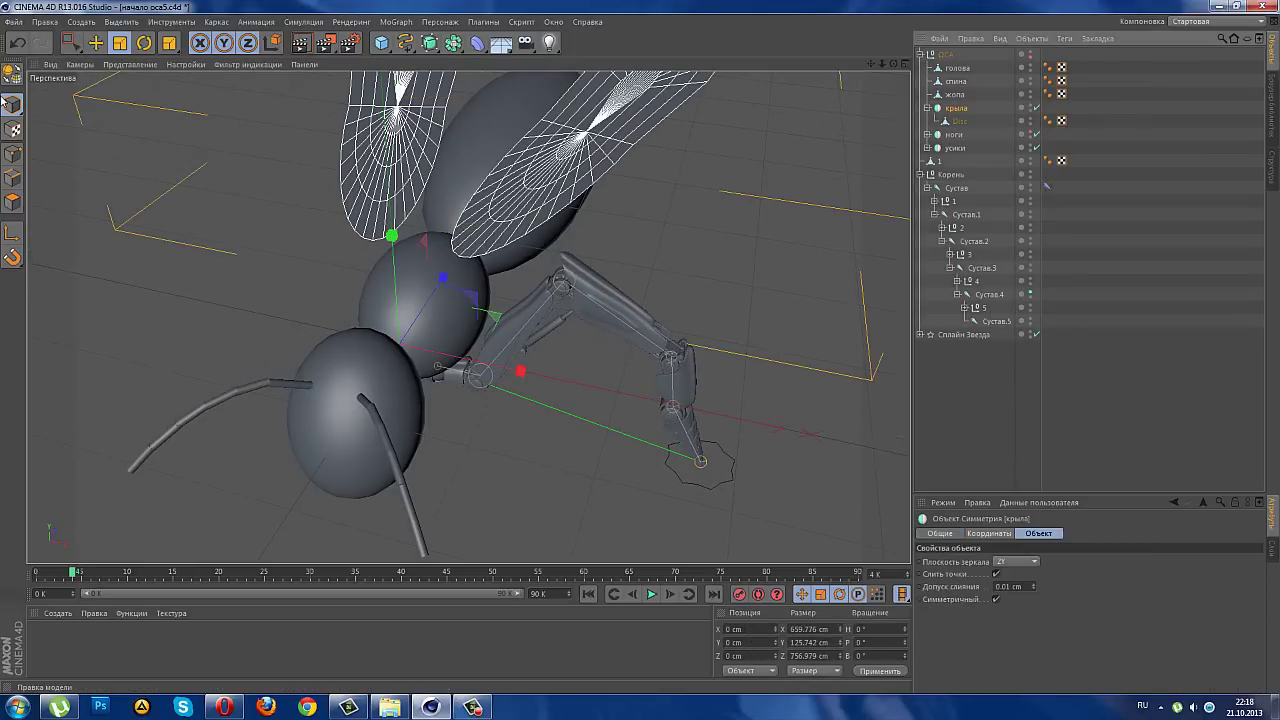
click(74, 42)
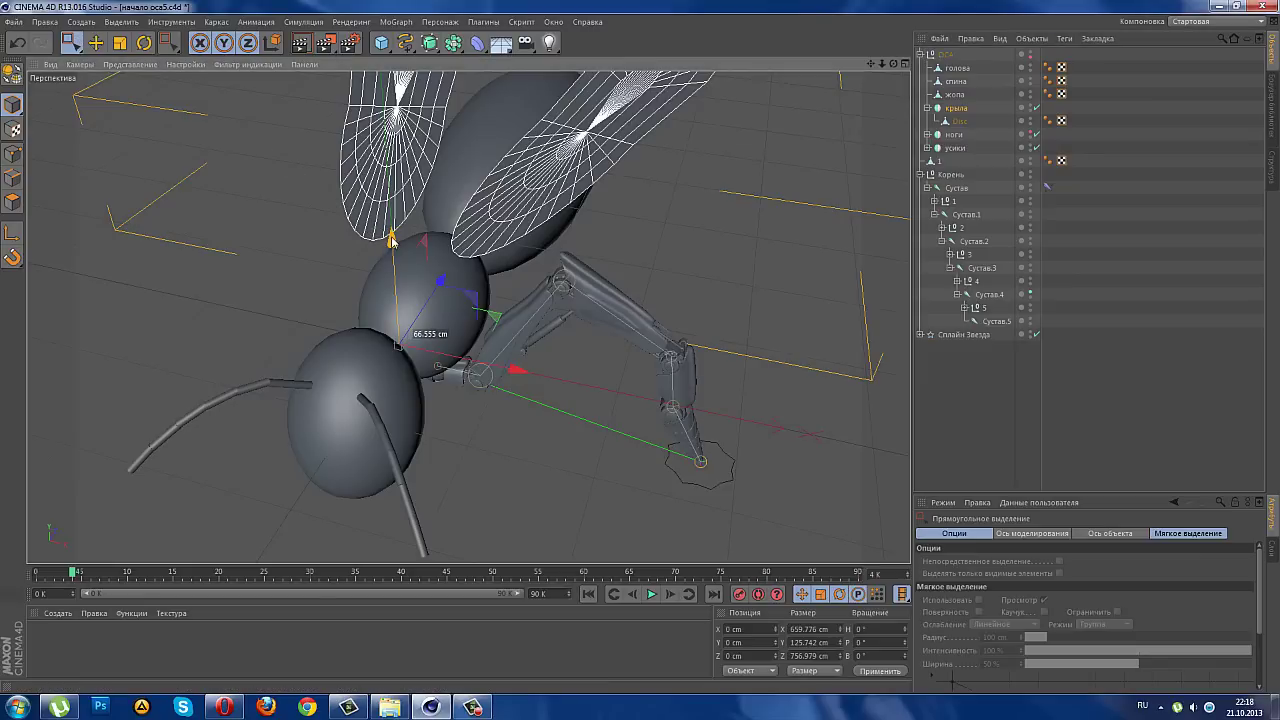
drag(391, 241, 392, 256)
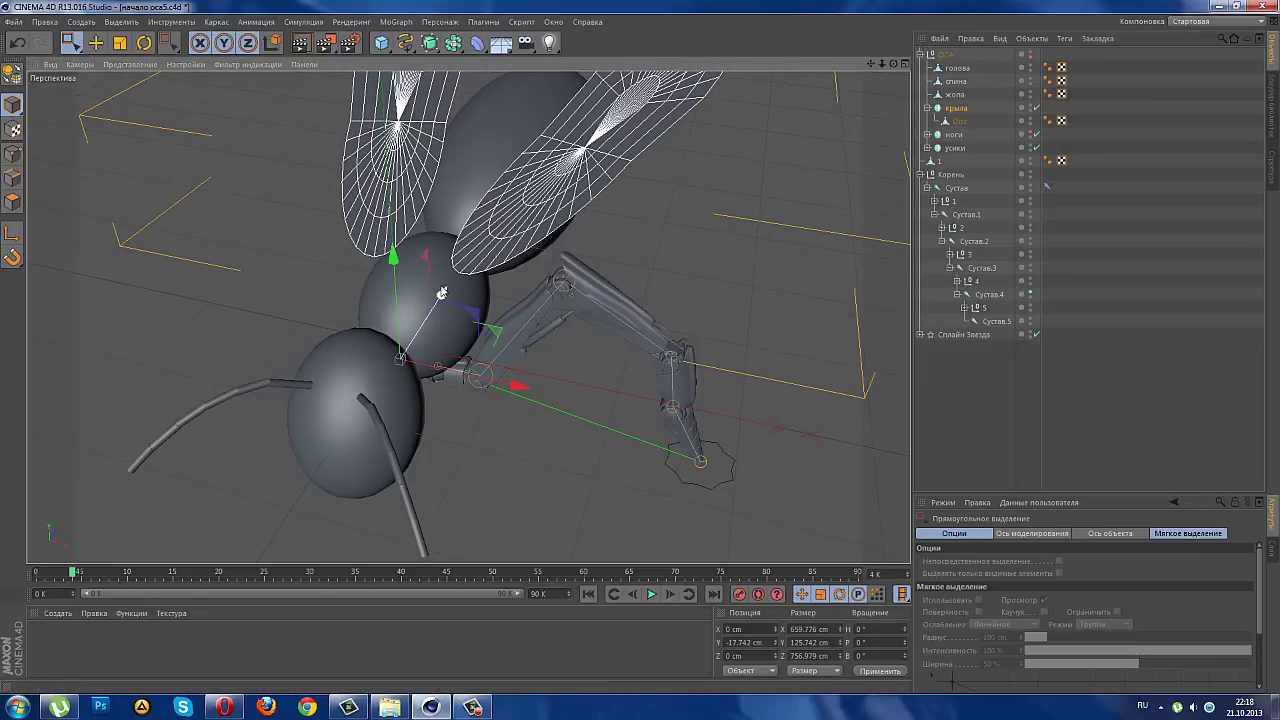
click(977, 359)
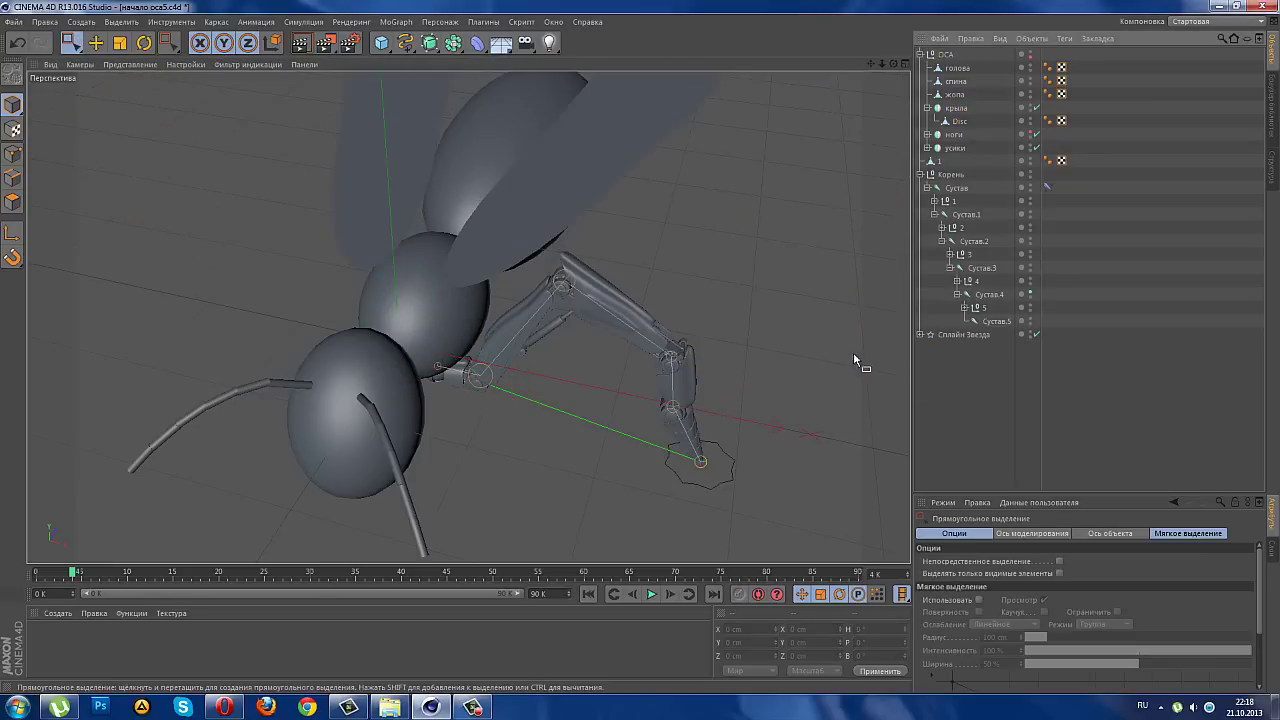
mouse_move(853, 352)
alt+mouse_down()
mouse_move(714, 335)
mouse_move(728, 321)
mouse_move(775, 348)
mouse_move(868, 356)
mouse_move(684, 334)
mouse_move(736, 360)
mouse_move(800, 332)
mouse_move(760, 310)
mouse_move(832, 377)
mouse_move(763, 360)
mouse_move(643, 377)
mouse_move(629, 434)
mouse_move(749, 401)
alt+mouse_up()
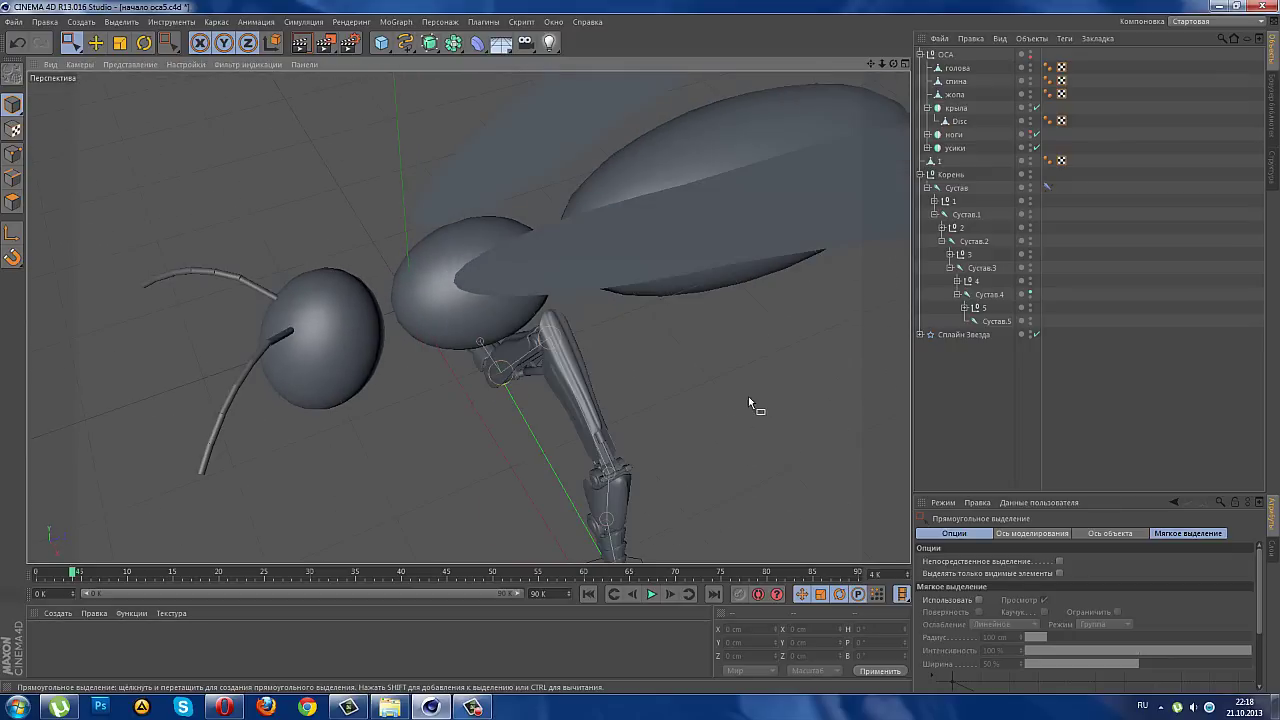
click(730, 349)
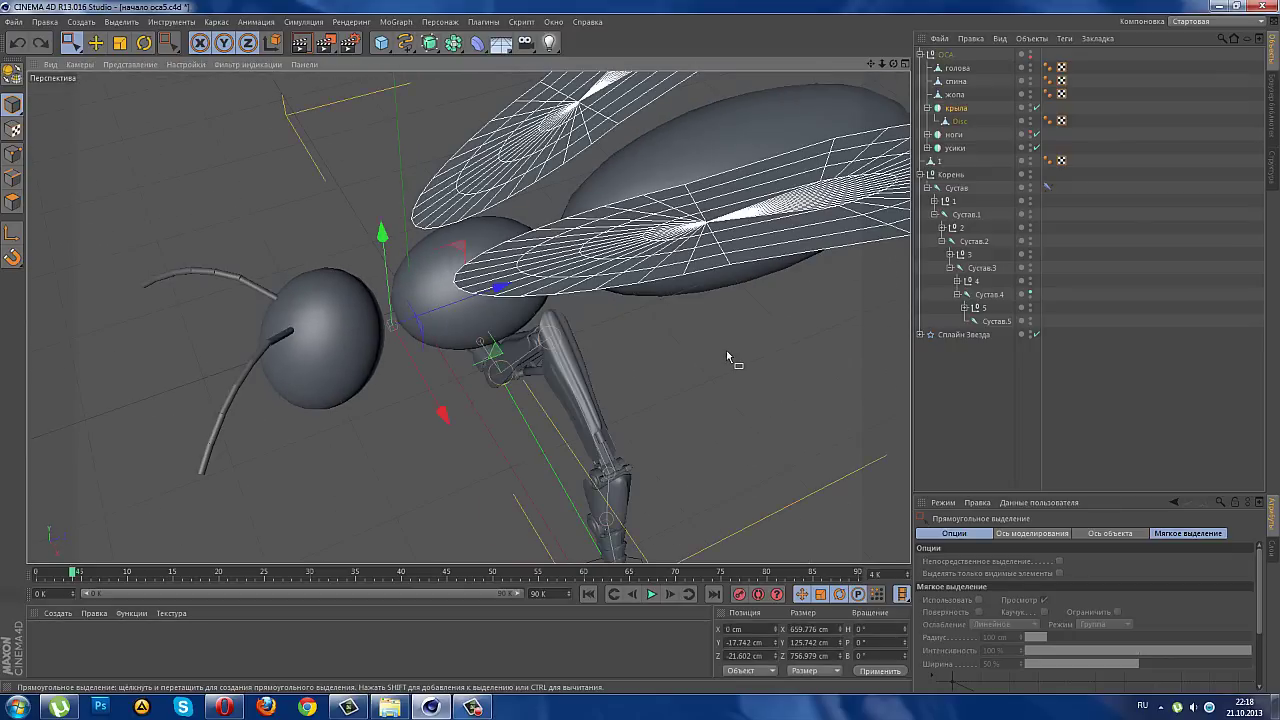
click(731, 345)
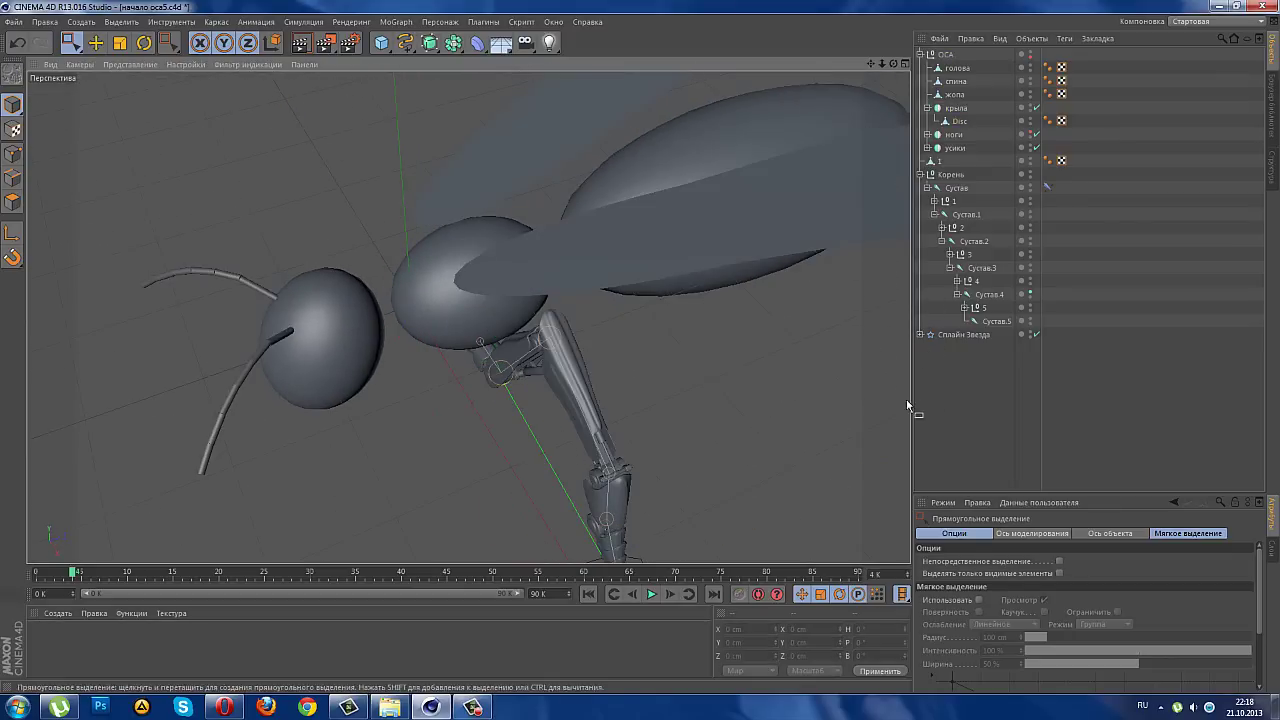
mouse_move(762, 418)
alt+mouse_down()
mouse_move(780, 326)
mouse_move(666, 324)
mouse_move(707, 324)
alt+mouse_up()
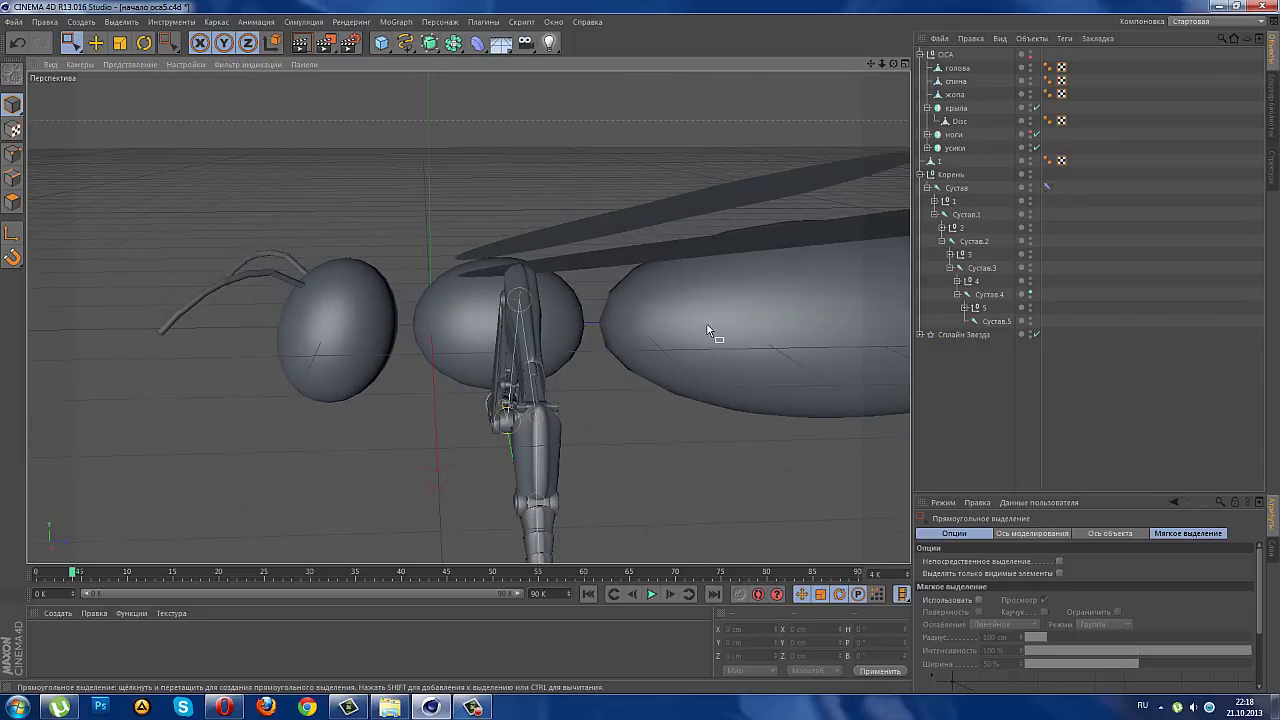
- Slide the abdomen (жопа) and the head with antennae (голова, усики) along Z toward the thorax
click(707, 327)
drag(892, 319, 822, 337)
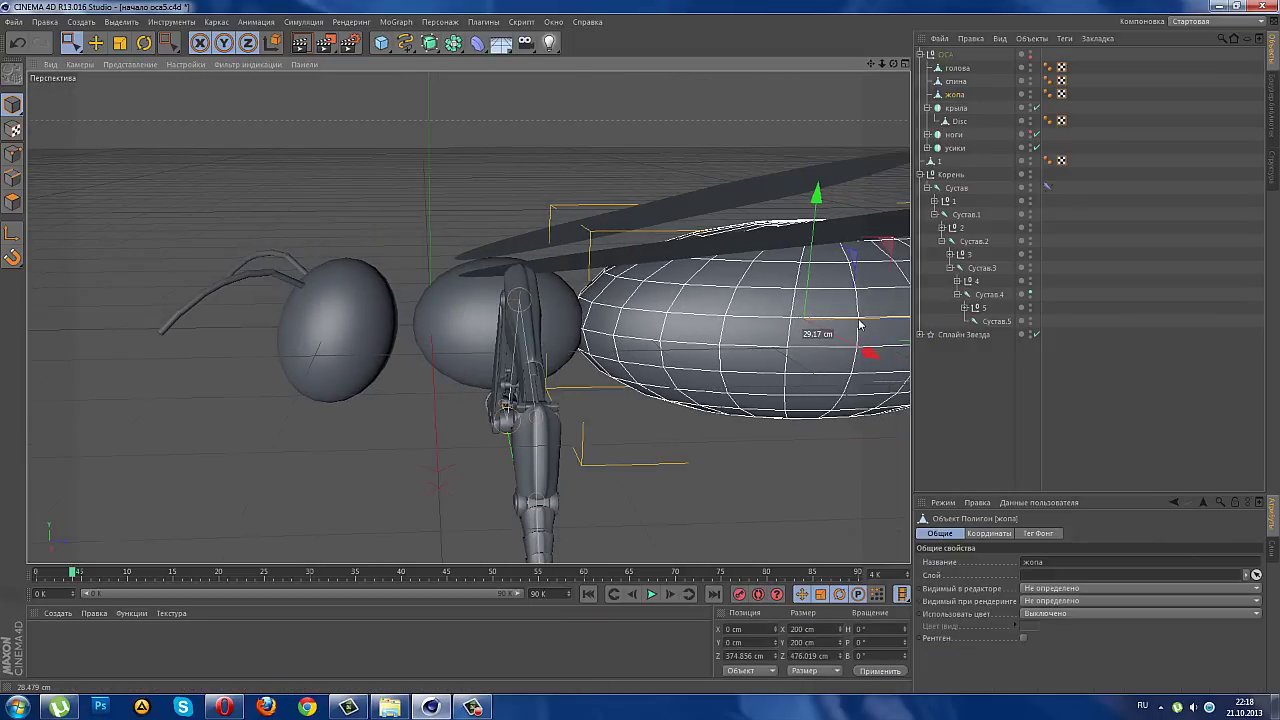
click(376, 330)
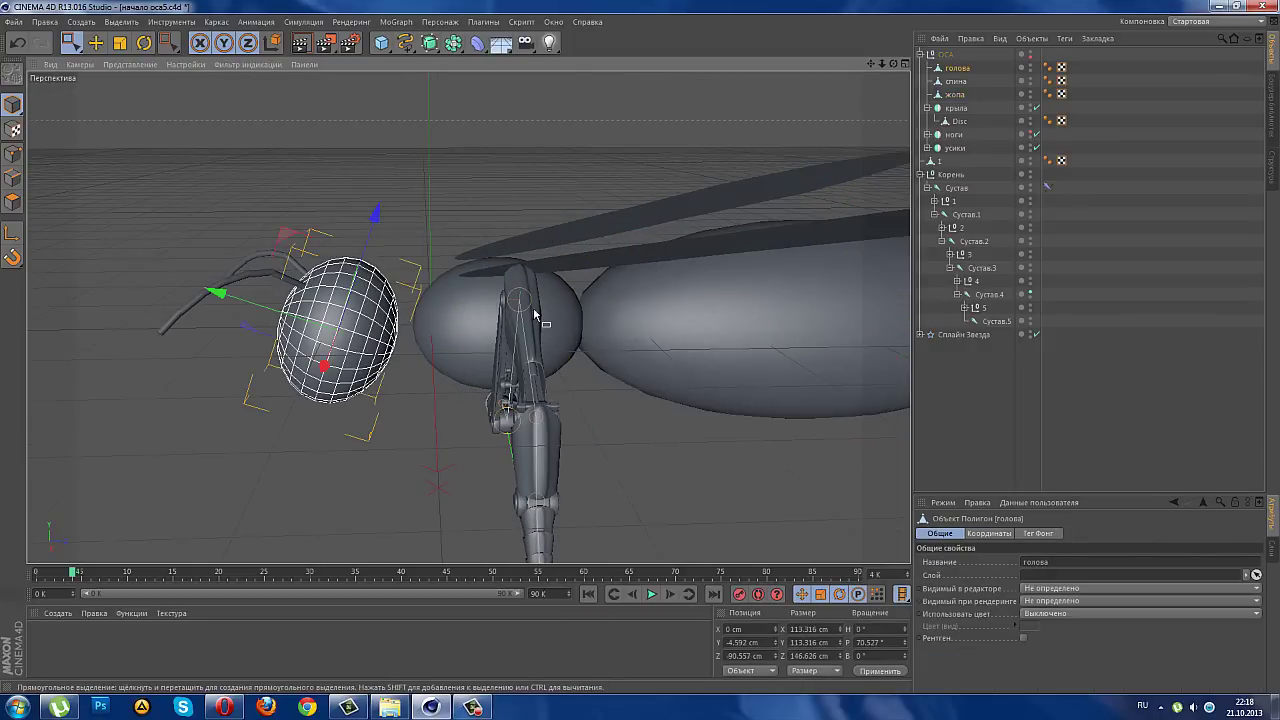
ctrl+click(957, 149)
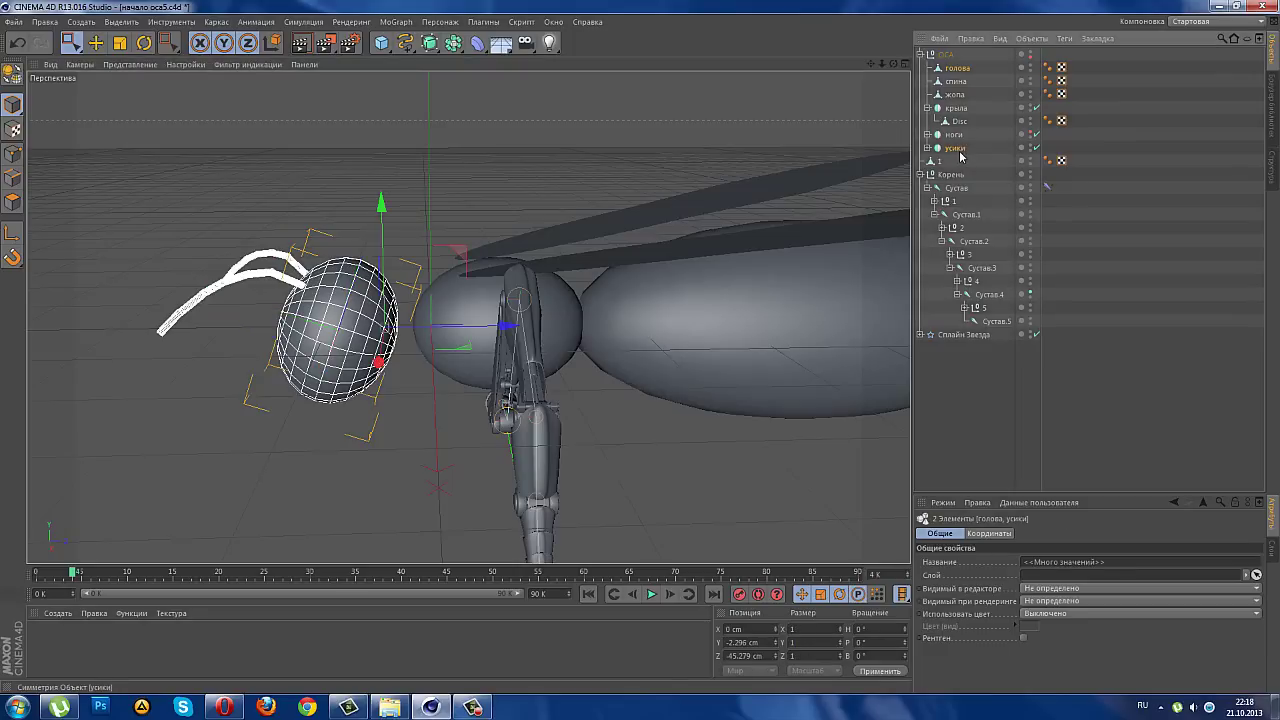
drag(508, 330, 537, 333)
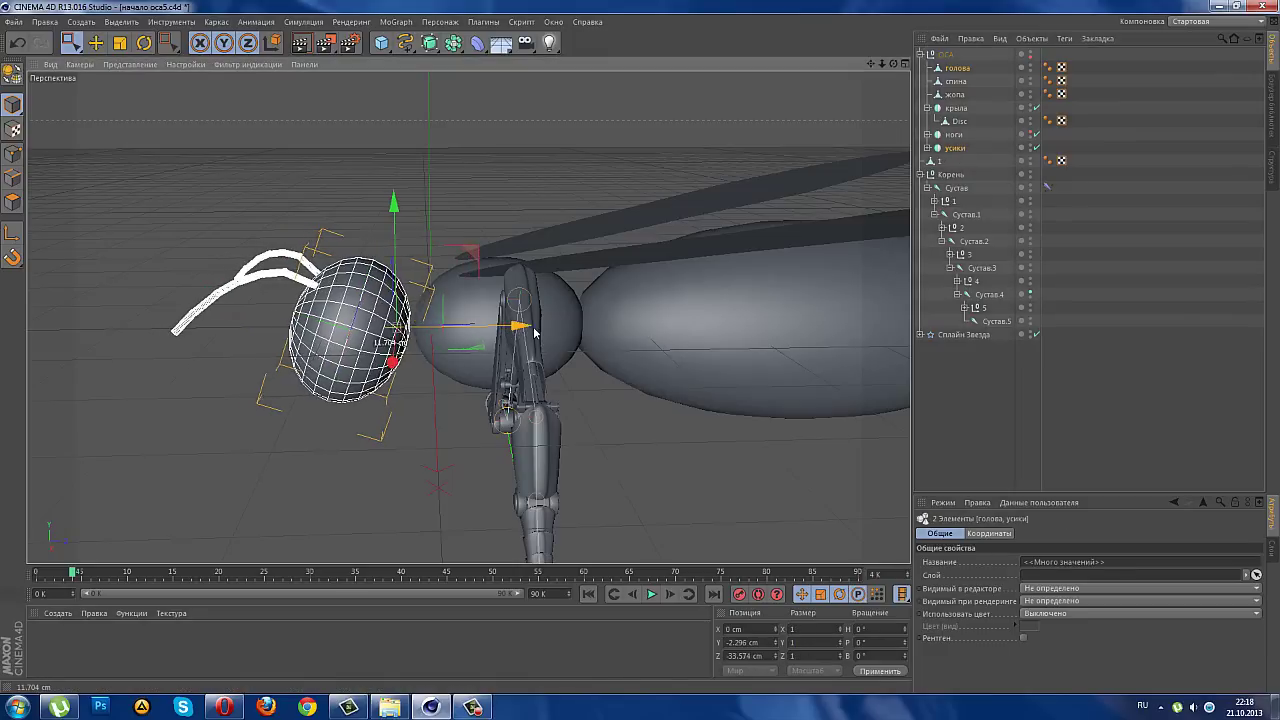
click(960, 374)
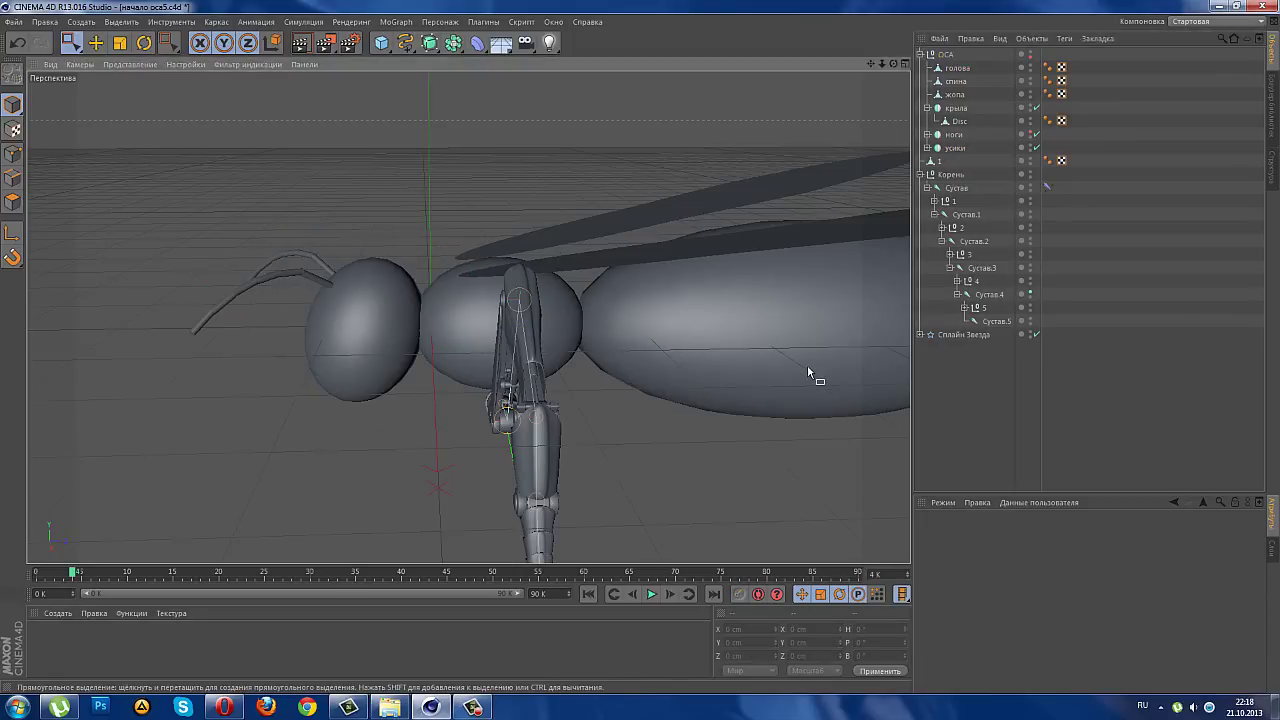
mouse_move(807, 364)
alt+mouse_down()
mouse_move(719, 399)
mouse_move(821, 444)
mouse_move(797, 386)
mouse_move(528, 413)
mouse_move(772, 411)
mouse_move(871, 528)
mouse_move(712, 341)
alt+mouse_up()
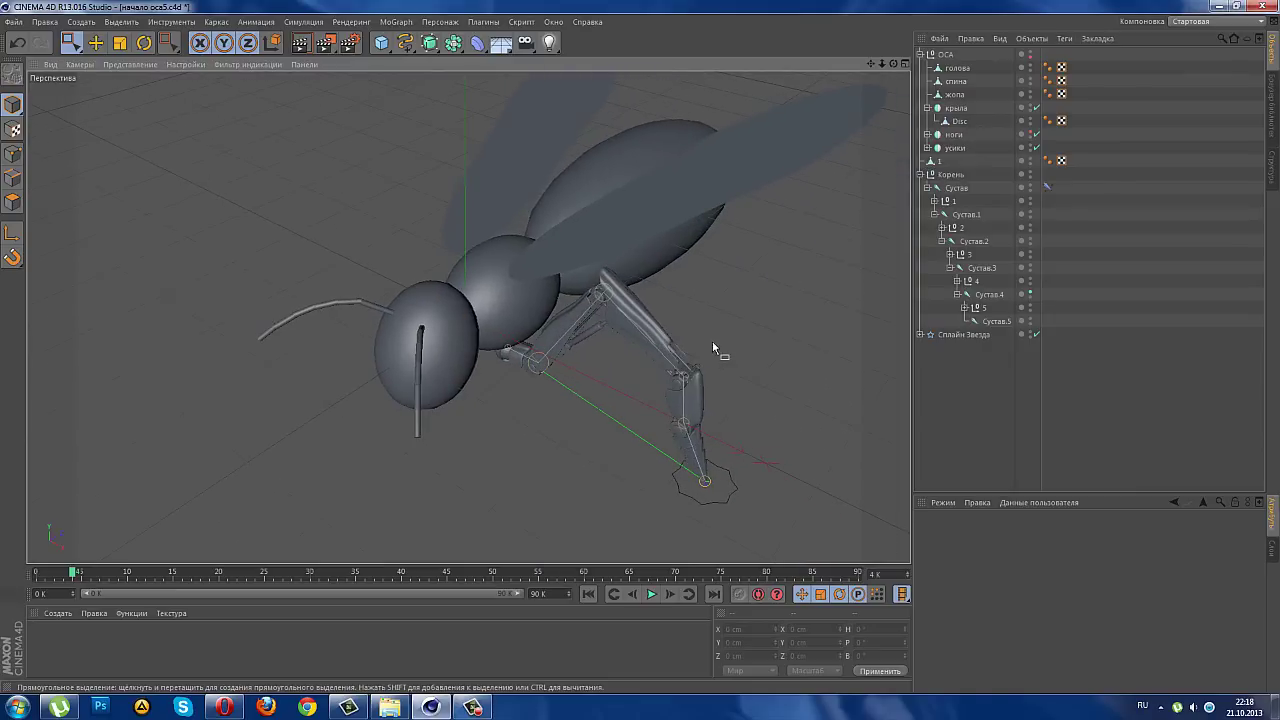
- Collapse Корень, hide the ОСА wasp body, and zoom in on the leg rig
click(920, 175)
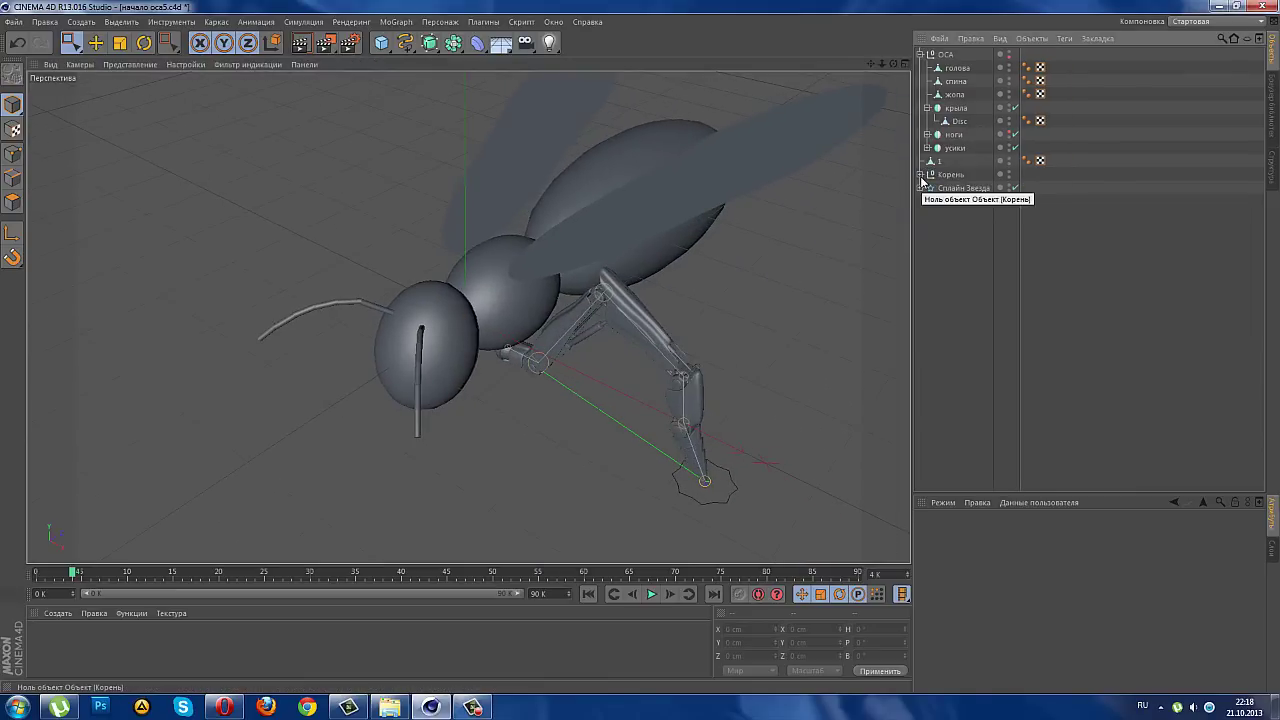
click(938, 177)
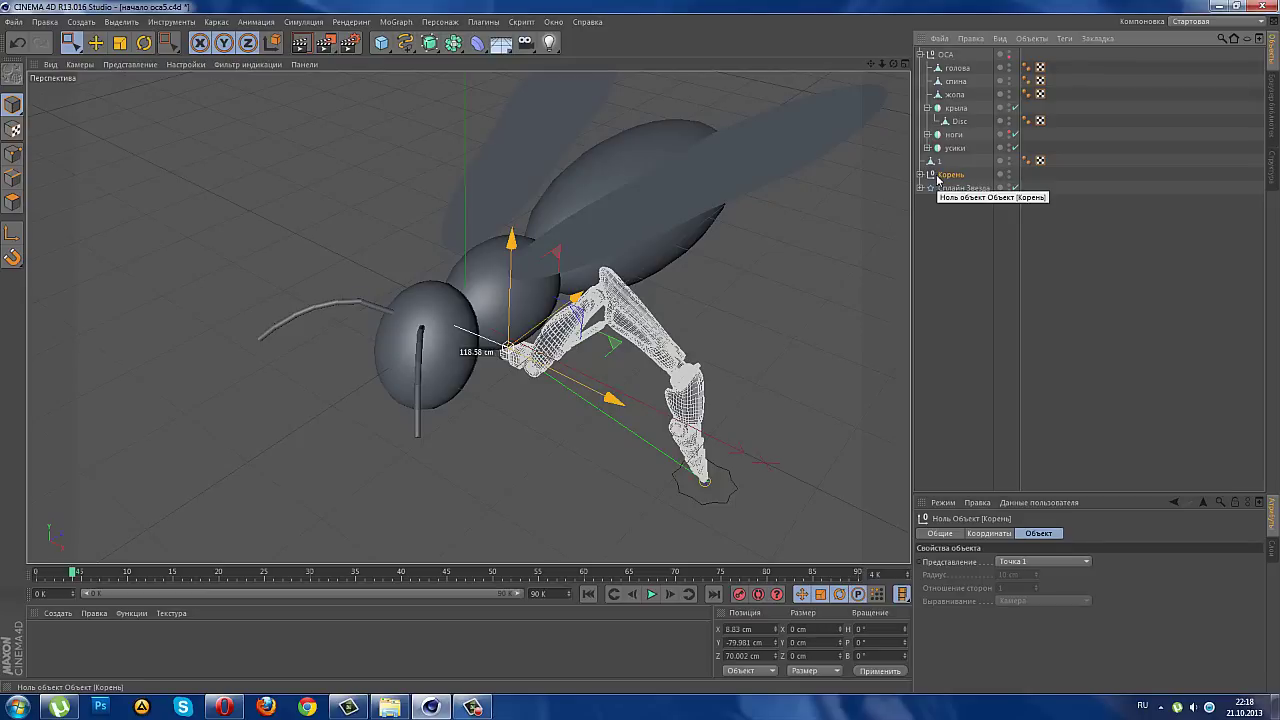
click(1009, 53)
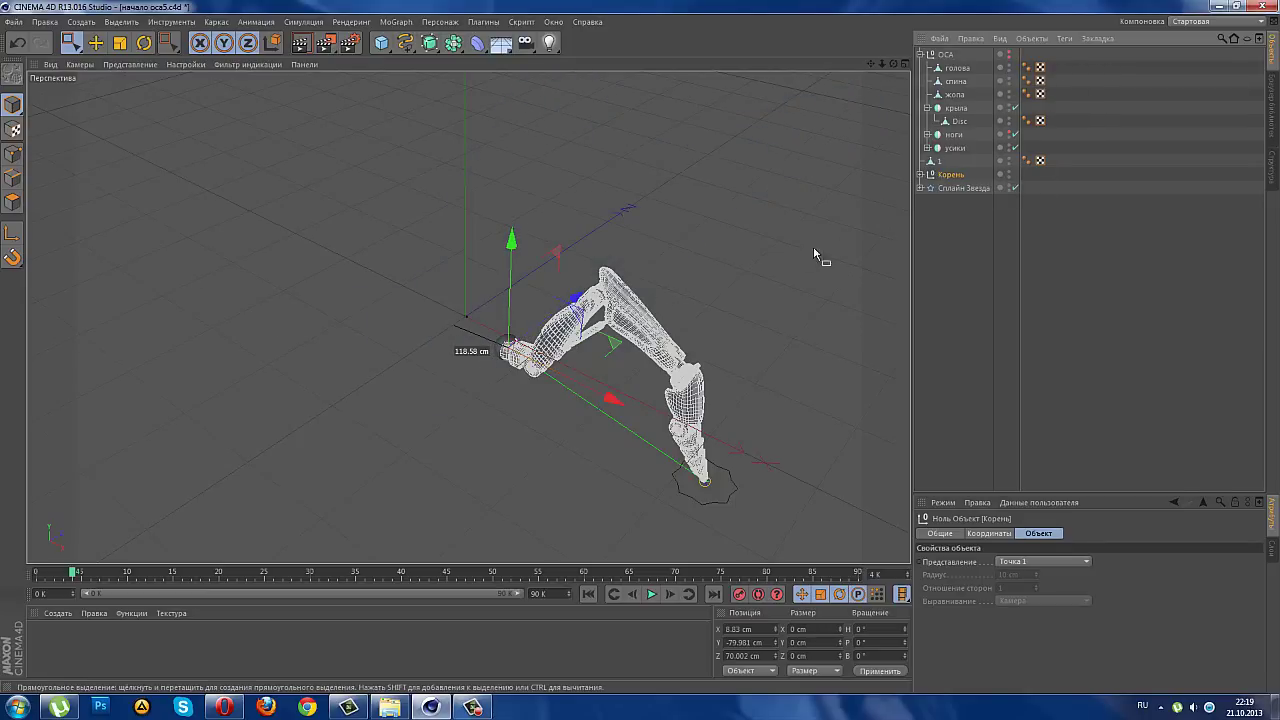
scroll(540, 352, up, 2)
scroll(540, 352, up, 2)
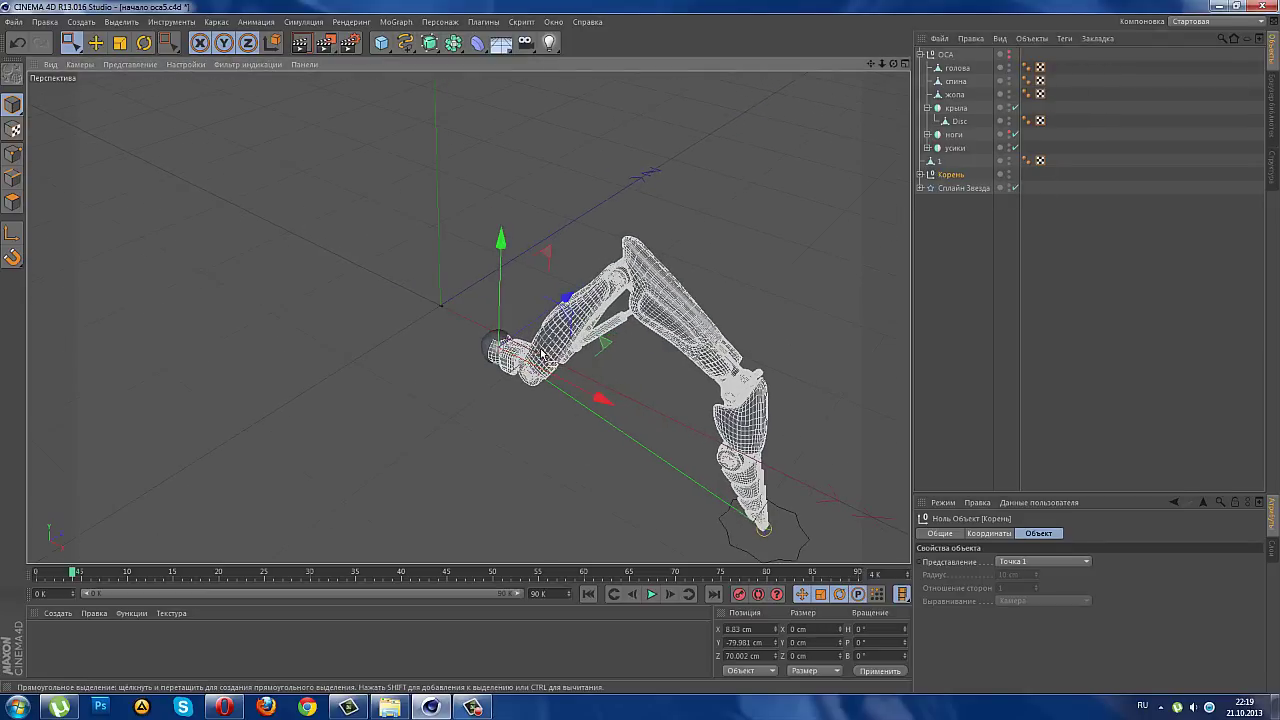
scroll(541, 353, up, 2)
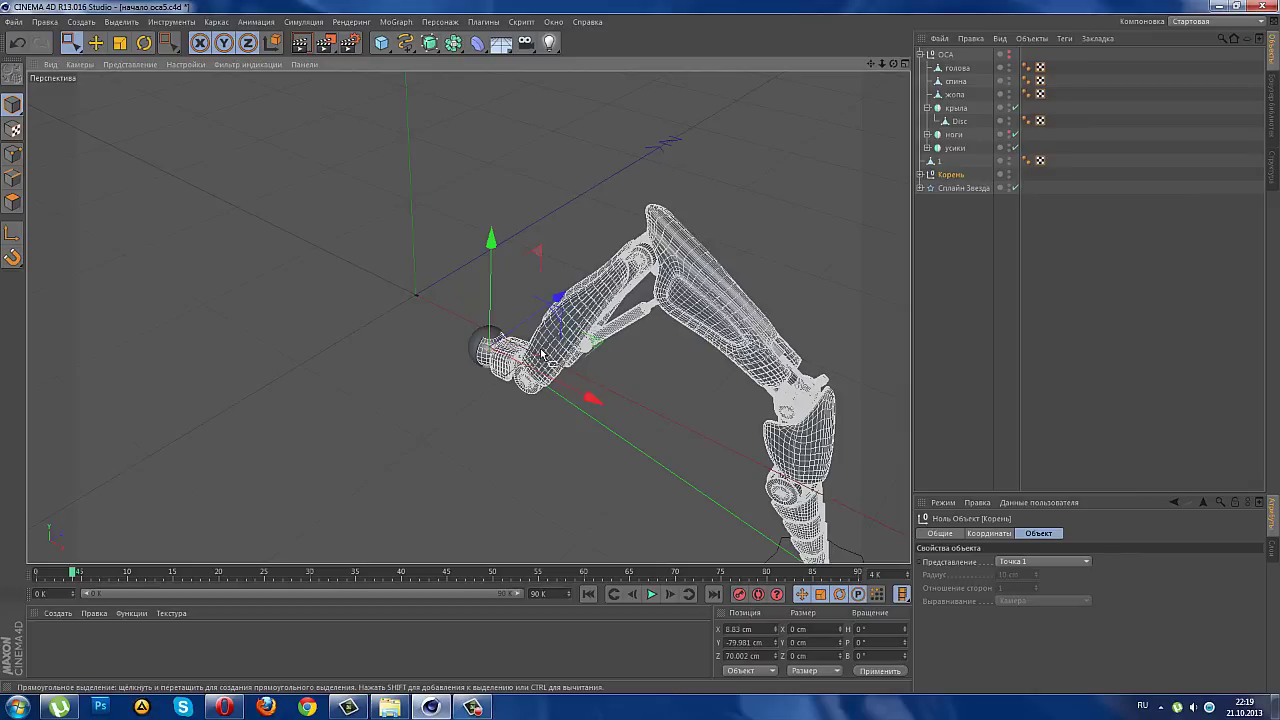
click(996, 308)
mouse_move(716, 366)
alt+mouse_down()
mouse_move(823, 409)
mouse_move(817, 369)
mouse_move(703, 386)
mouse_move(769, 400)
alt+mouse_up()
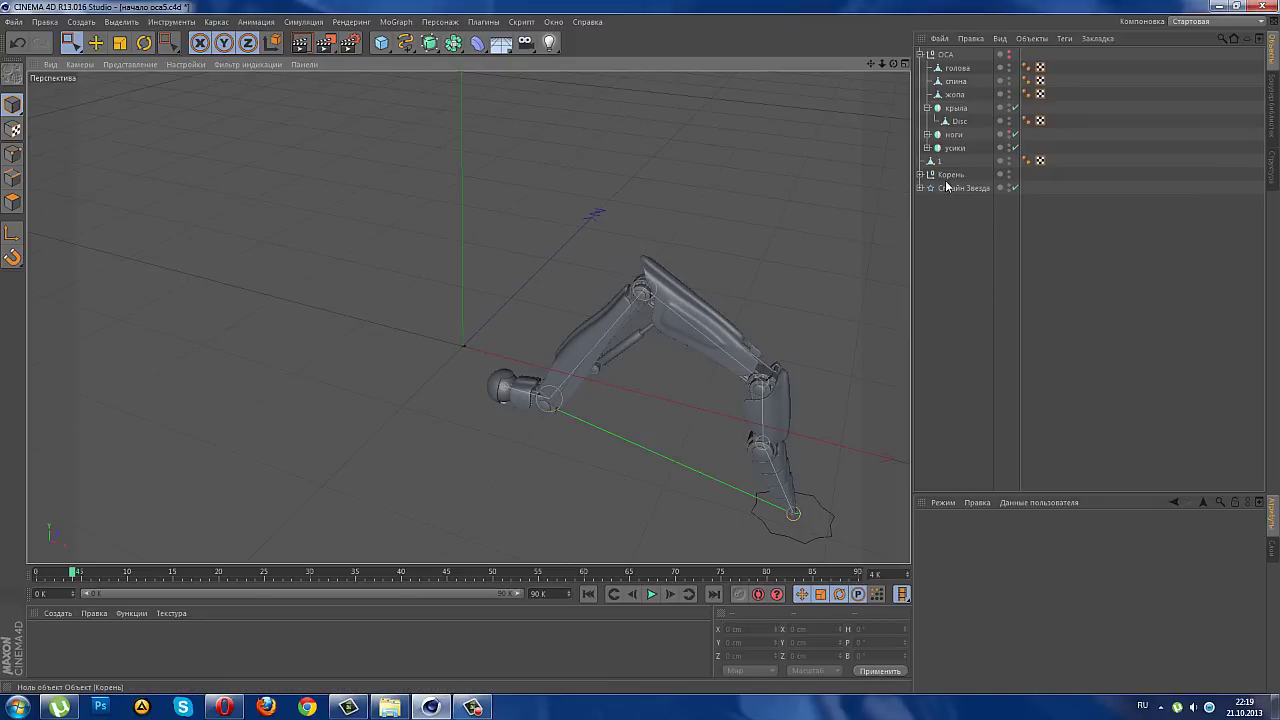
- Copy and paste the Корень leg rig together with Сплайн Звезда
click(920, 54)
click(948, 81)
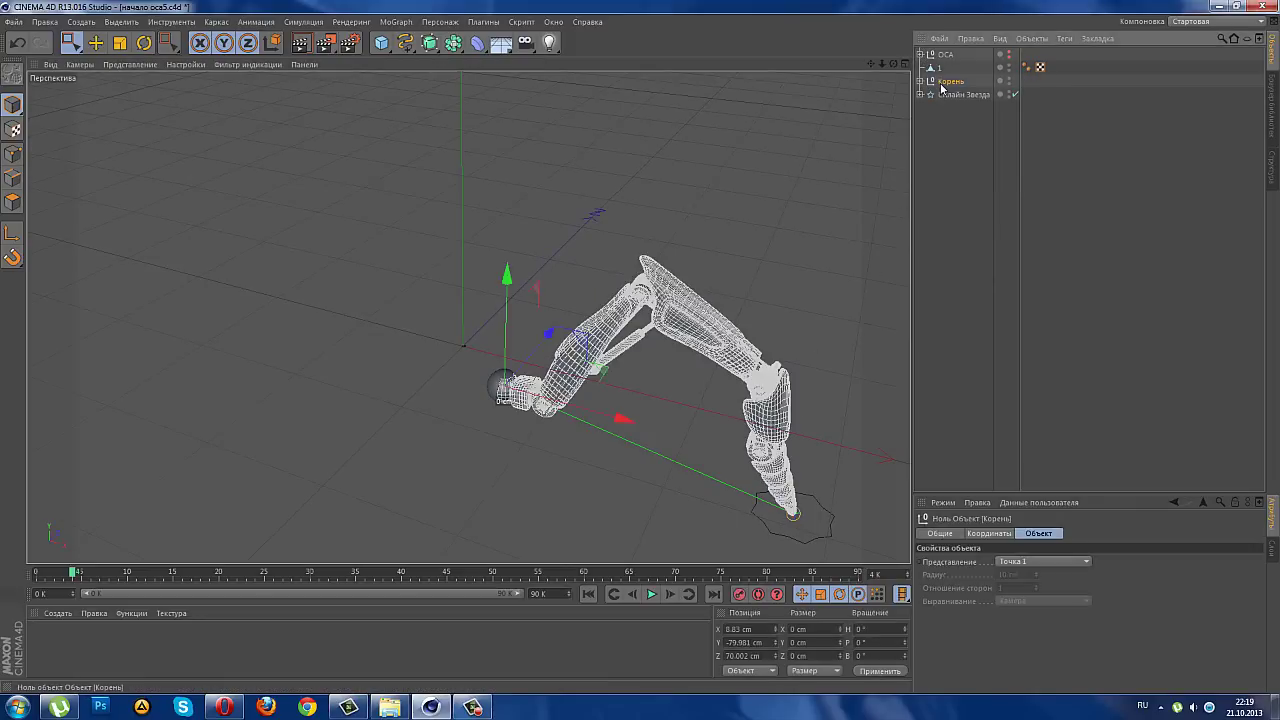
drag(936, 86, 956, 113)
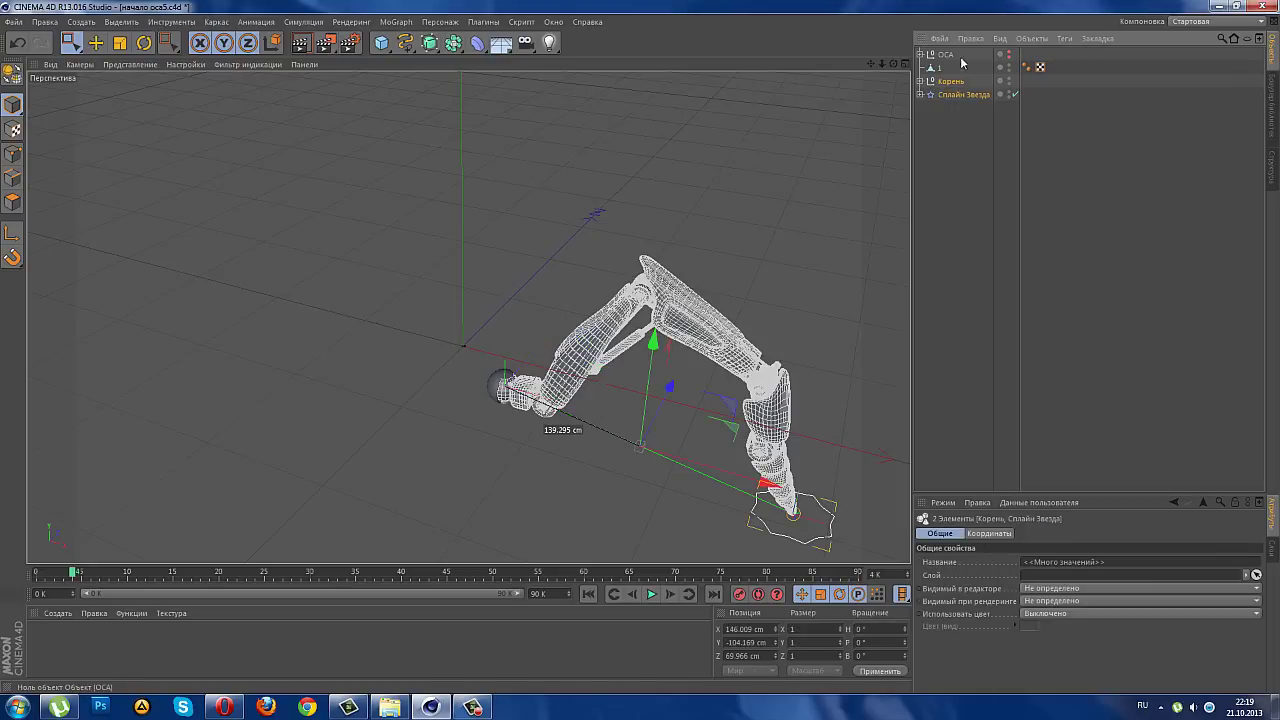
click(970, 38)
click(991, 107)
click(968, 40)
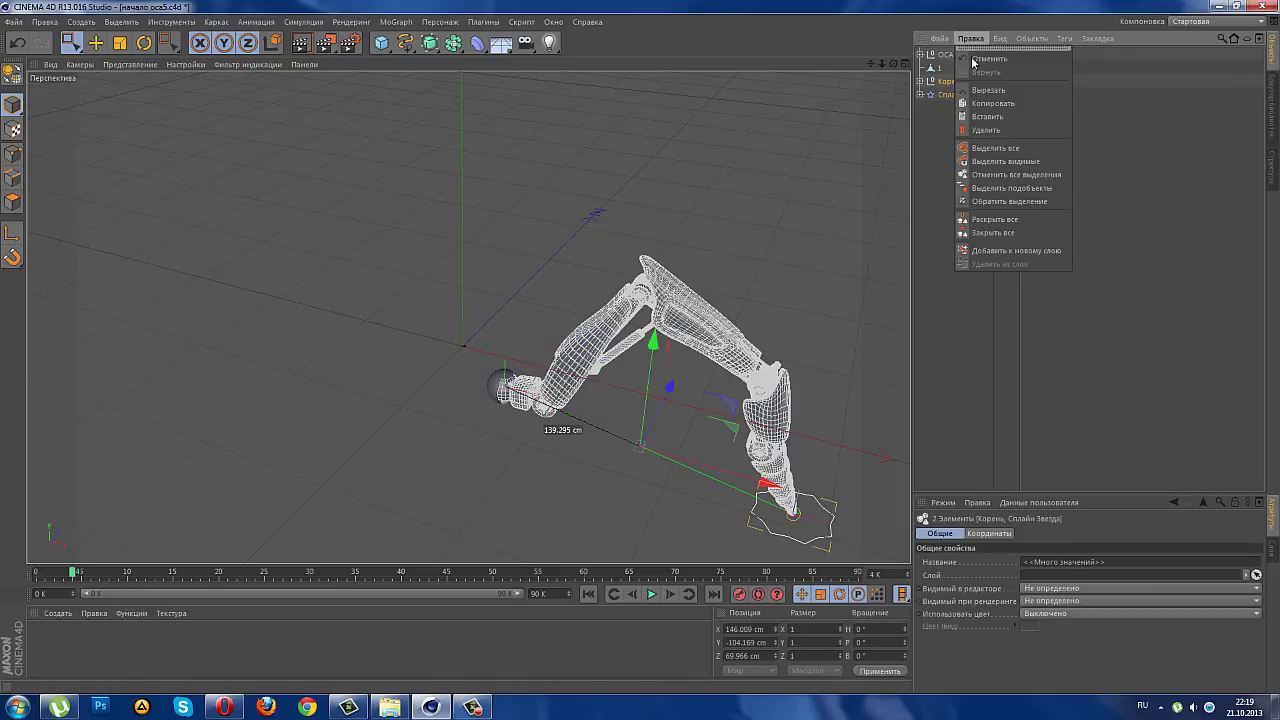
click(987, 117)
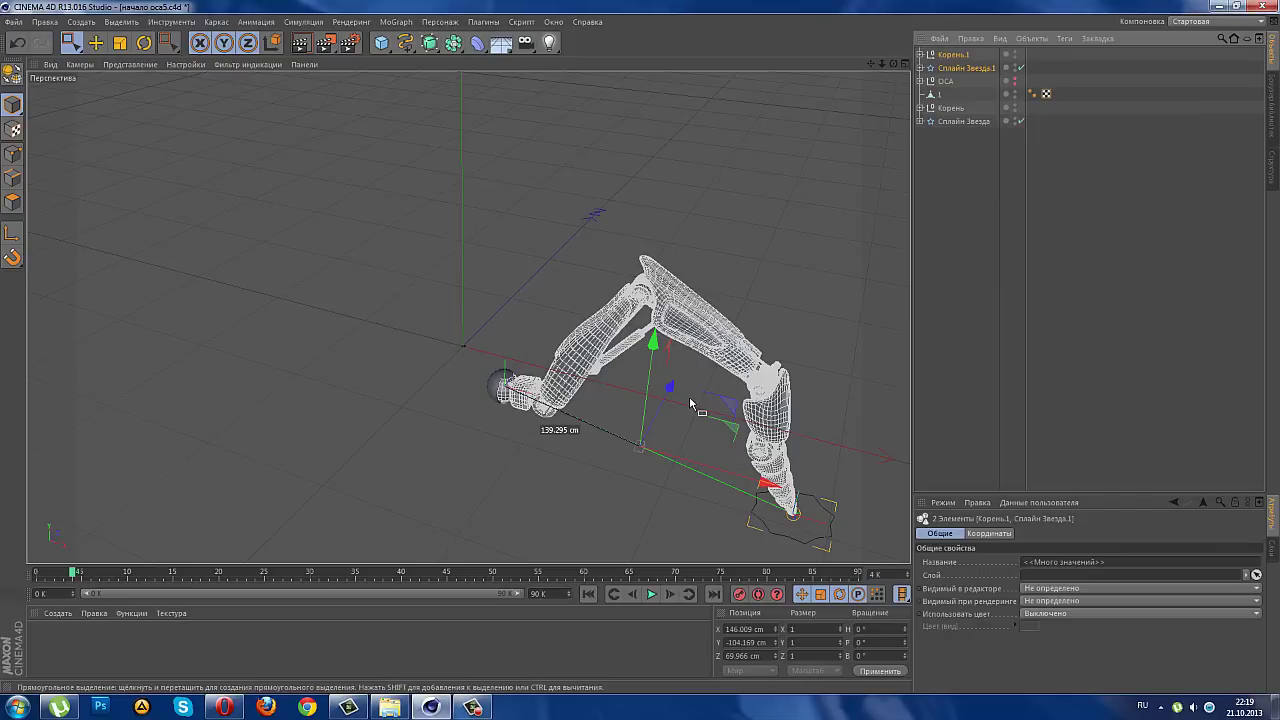
- Move the copied leg forward along Z and make the wasp body visible again
drag(673, 397, 645, 472)
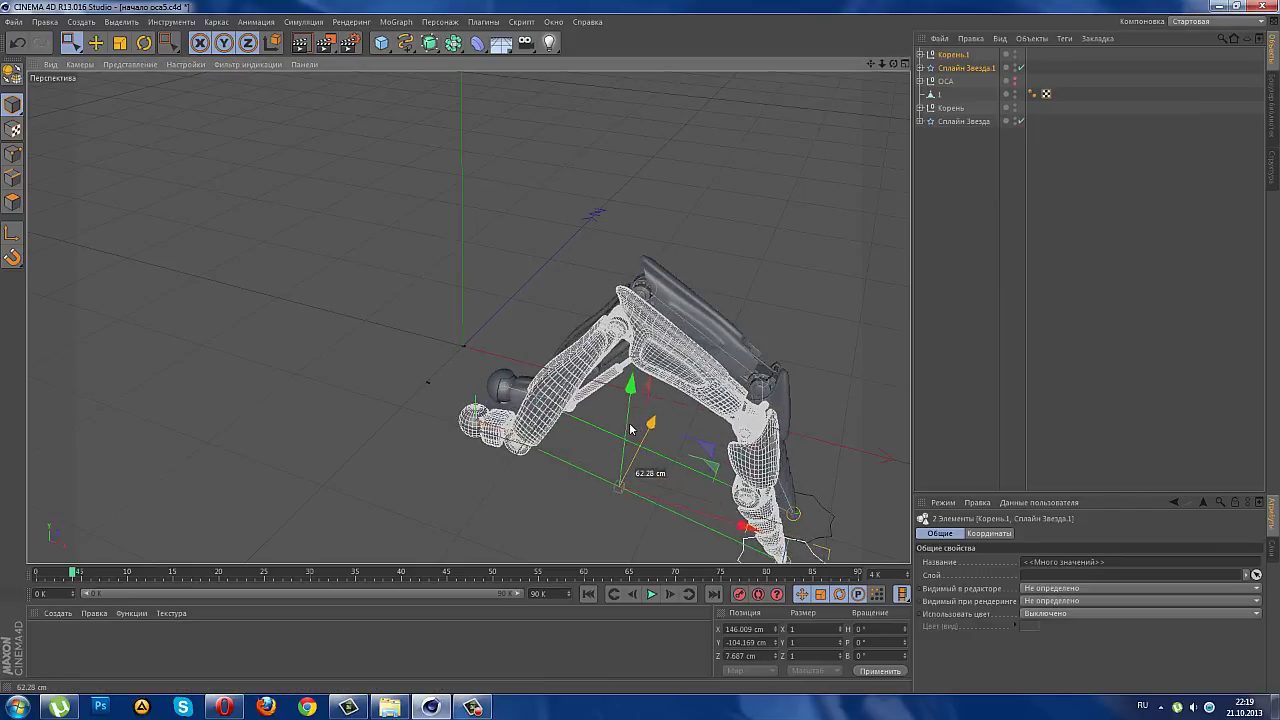
alt+drag(820, 306, 812, 251)
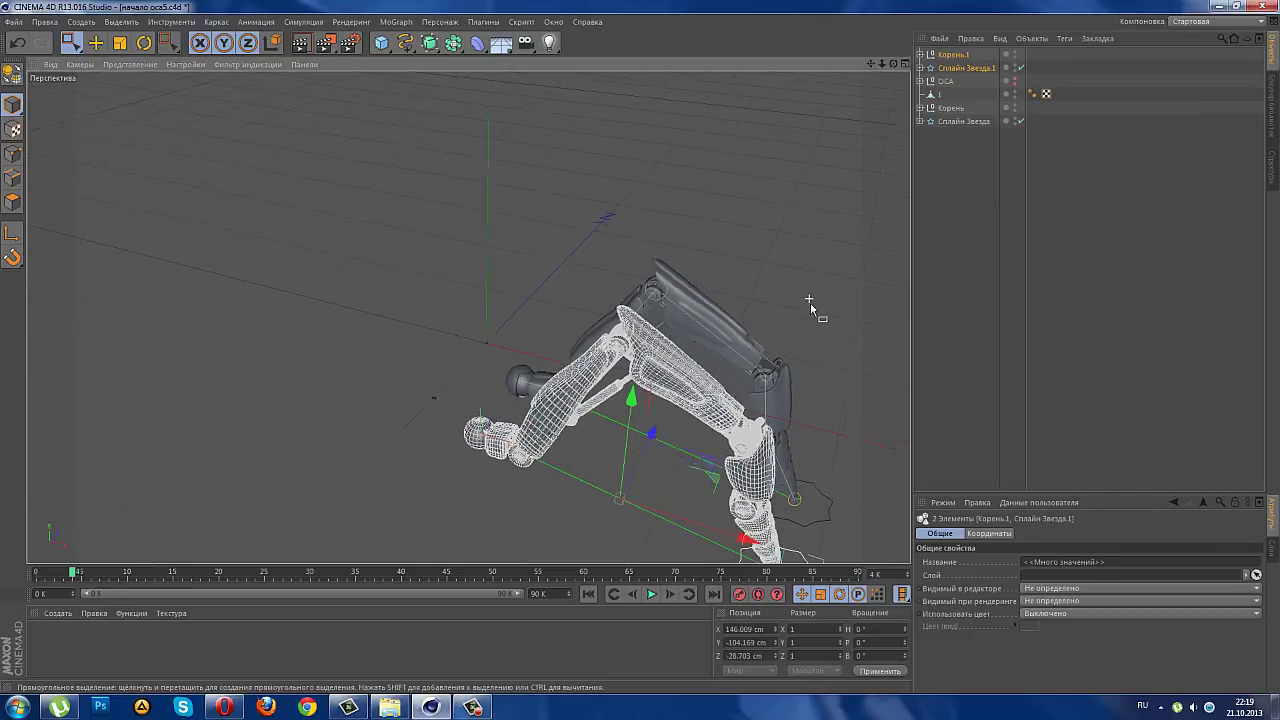
drag(870, 66, 955, 87)
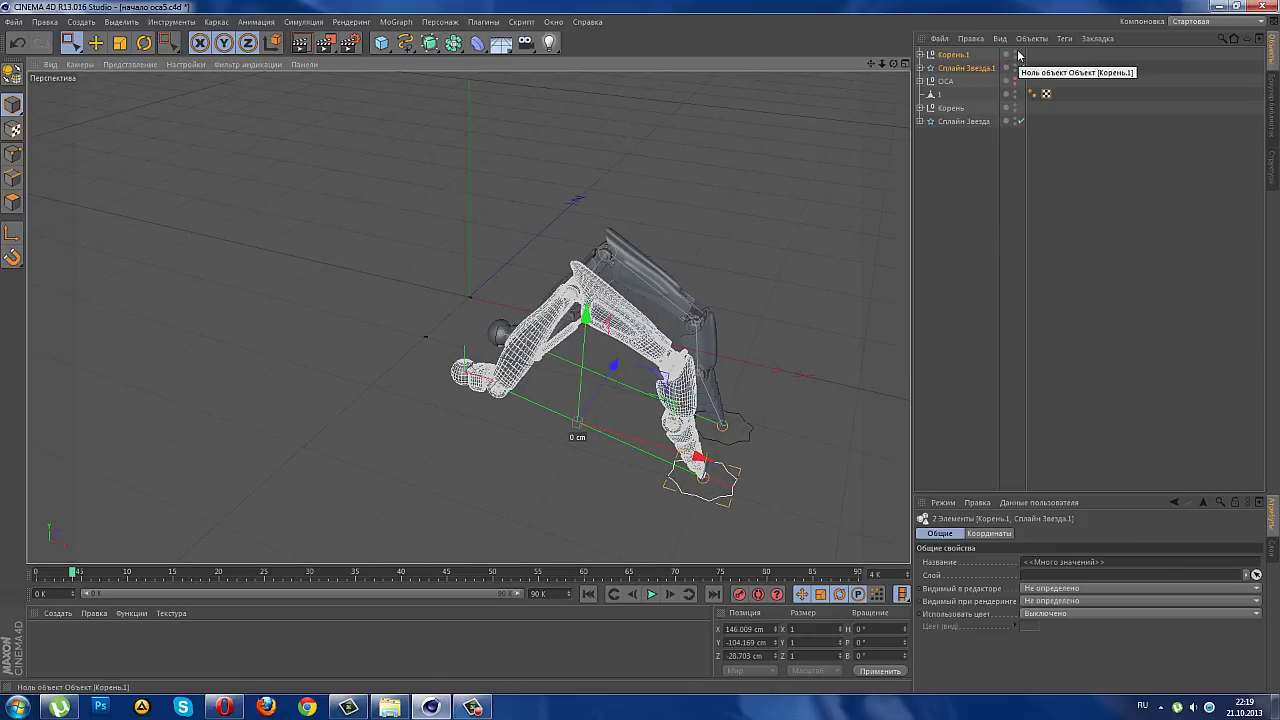
click(1015, 81)
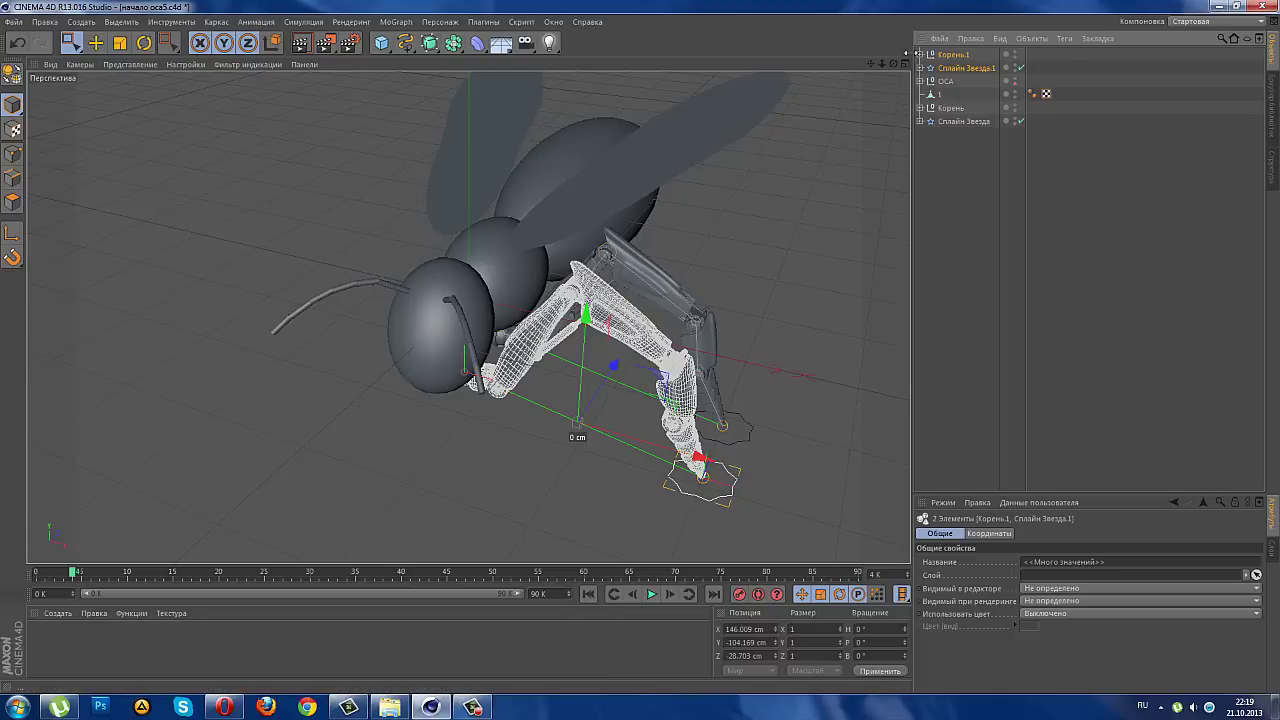
- Switch to an enlarged top view and show the ноги legs inside ОСА
click(906, 64)
click(905, 65)
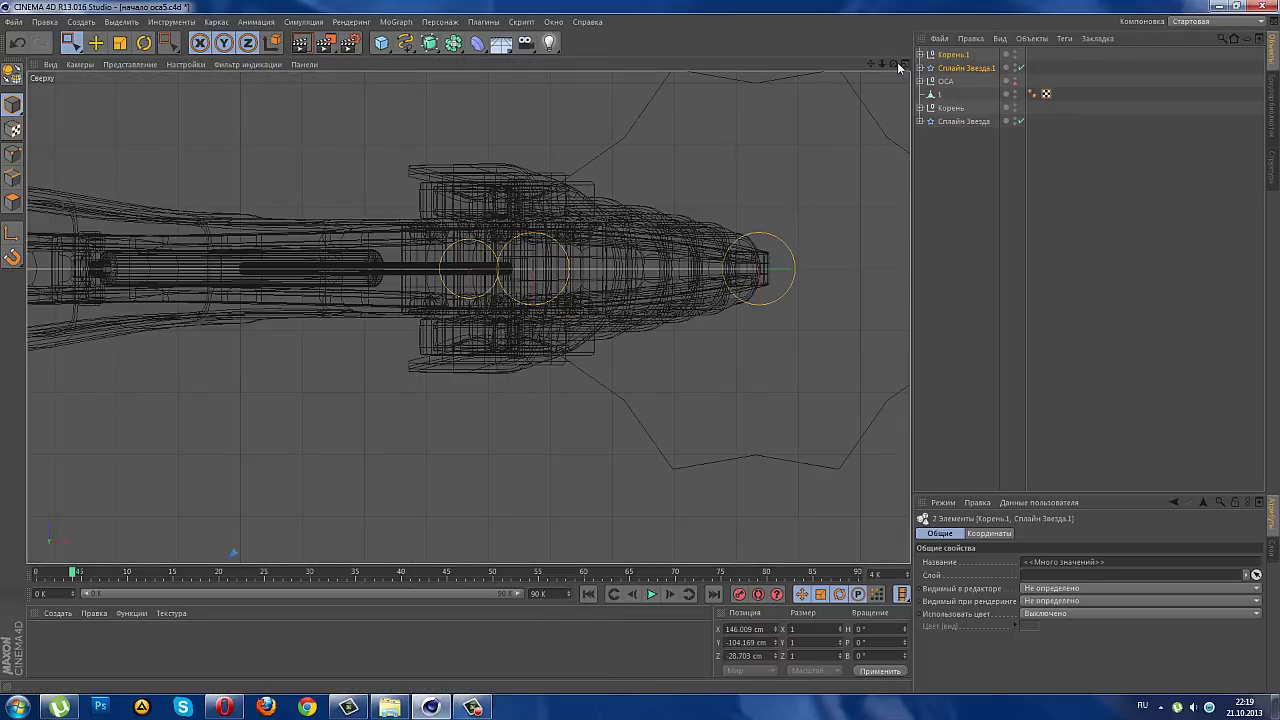
scroll(468, 316, down, 5)
scroll(468, 316, down, 2)
scroll(468, 316, up, 3)
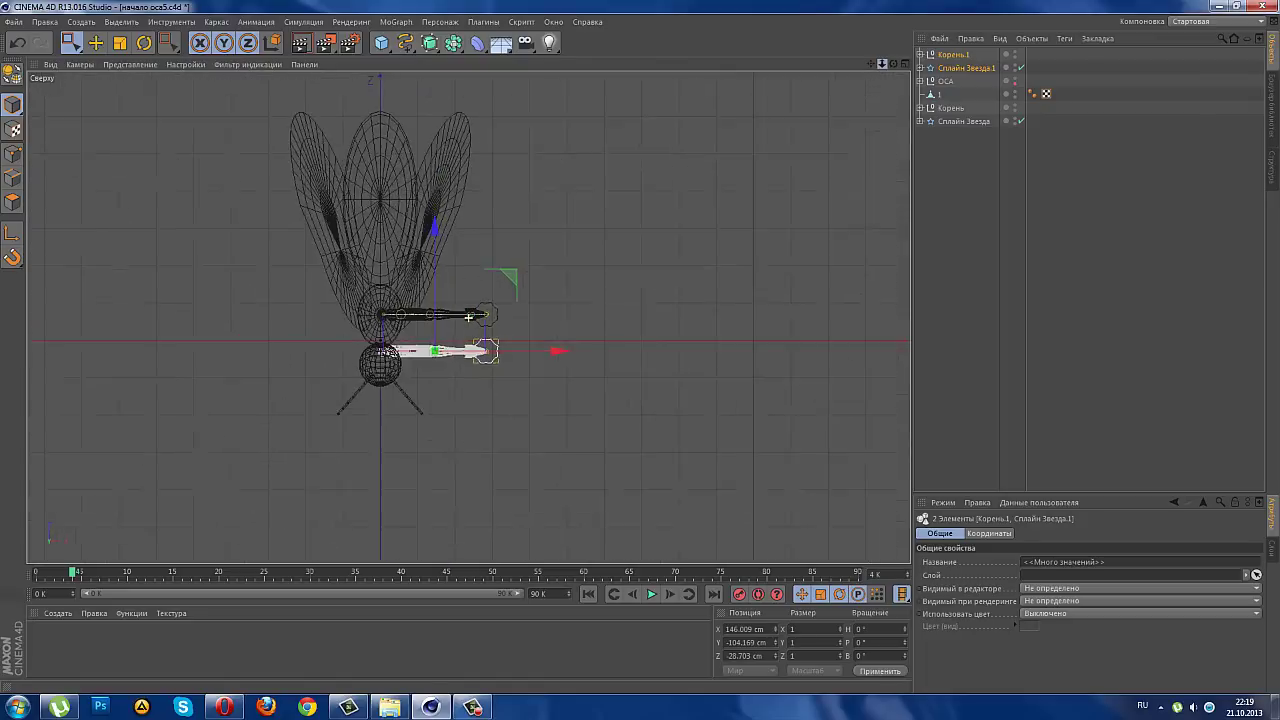
scroll(468, 316, up, 2)
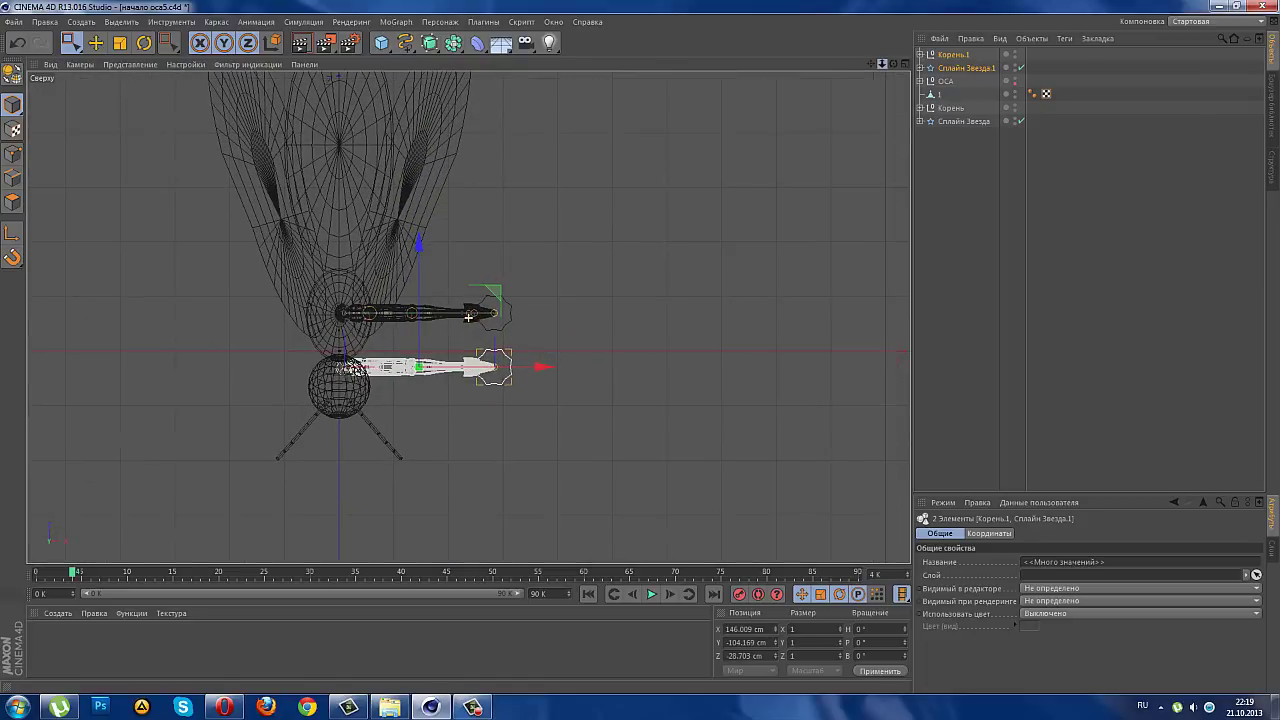
click(919, 81)
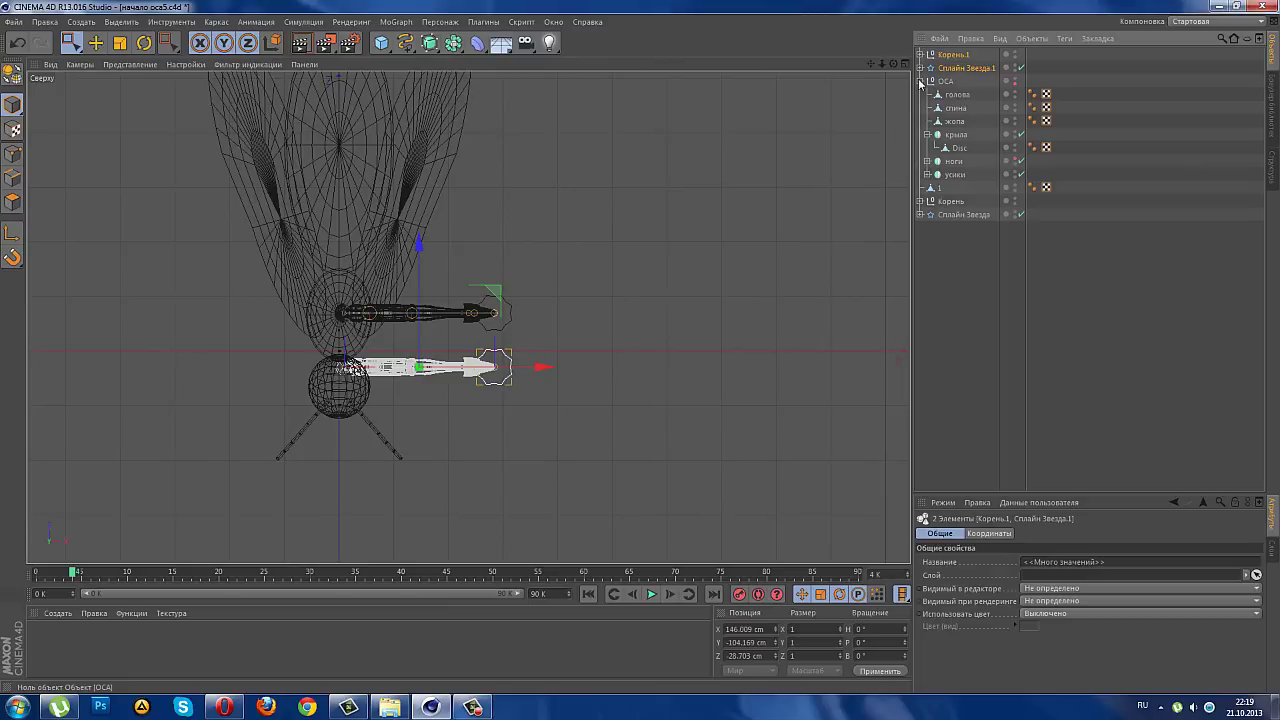
click(1015, 162)
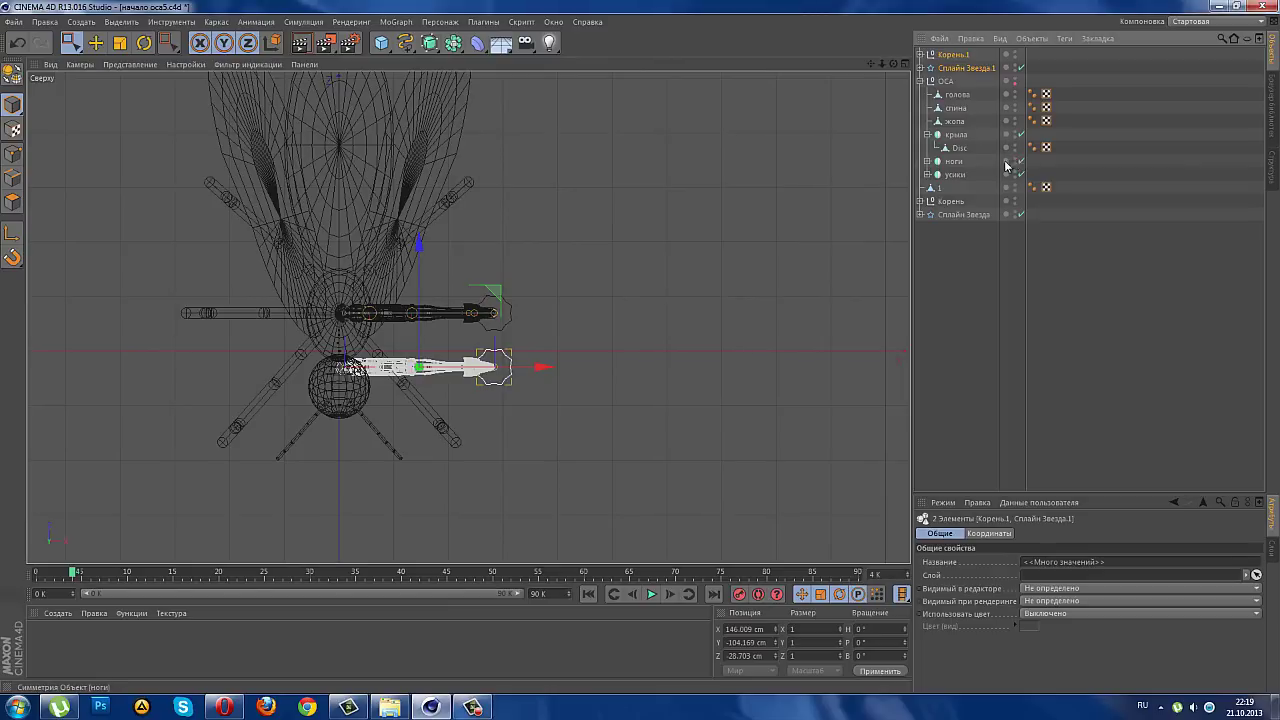
scroll(368, 291, up, 2)
scroll(77, 183, up, 1)
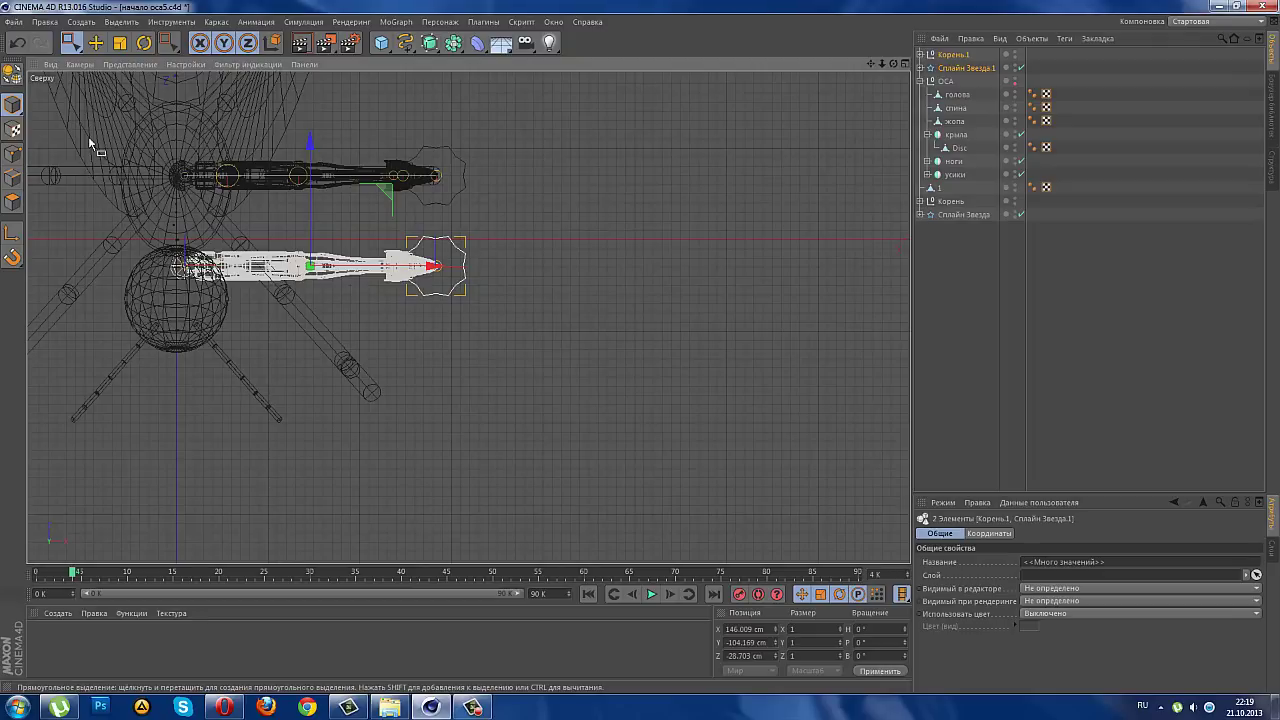
scroll(90, 150, up, 1)
scroll(160, 185, up, 1)
- Try rotating the copied leg about -50° and moving it, then undo the move
click(143, 44)
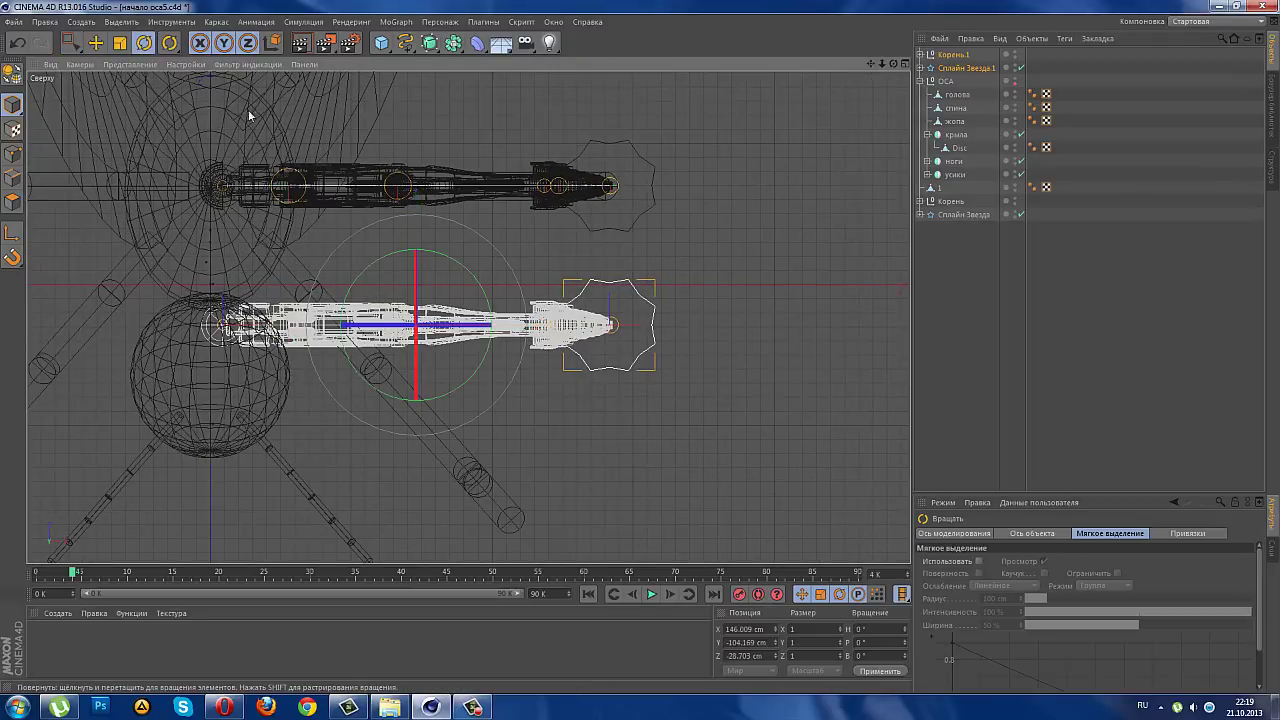
mouse_move(392, 257)
mouse_down()
mouse_move(428, 233)
mouse_move(469, 232)
mouse_up()
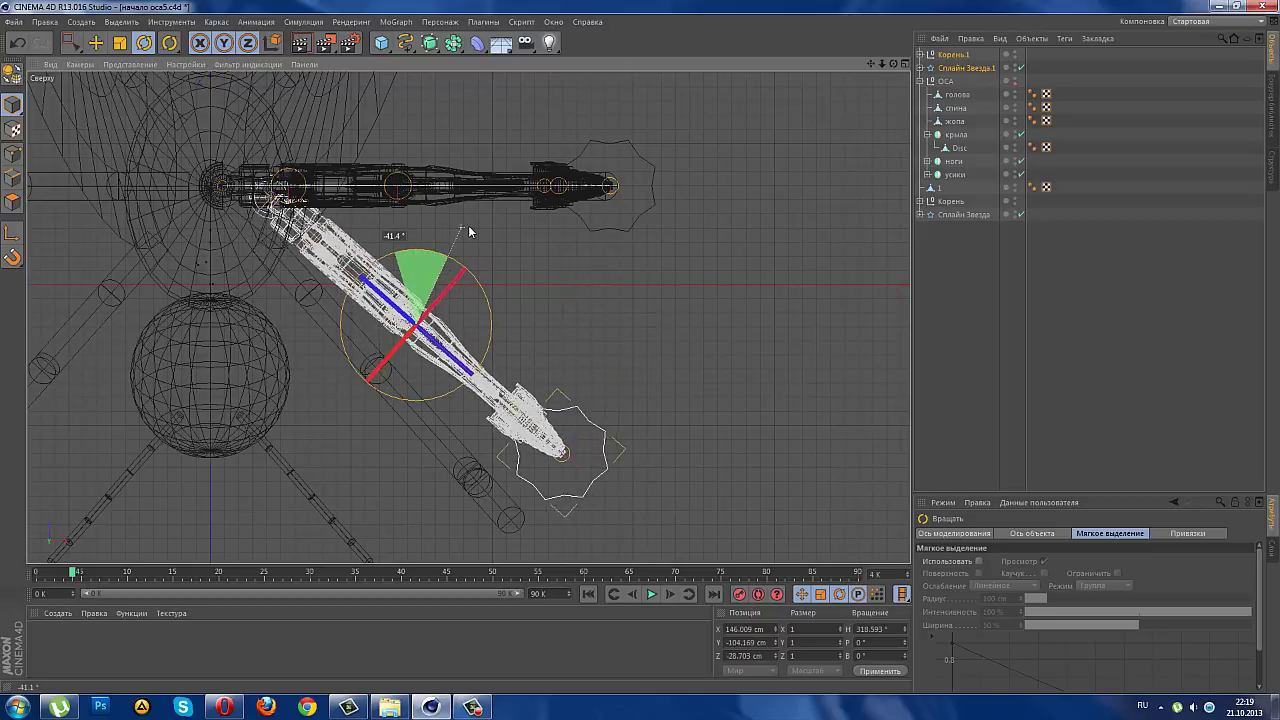
mouse_move(469, 232)
mouse_down()
mouse_move(556, 80)
mouse_move(585, 74)
mouse_up()
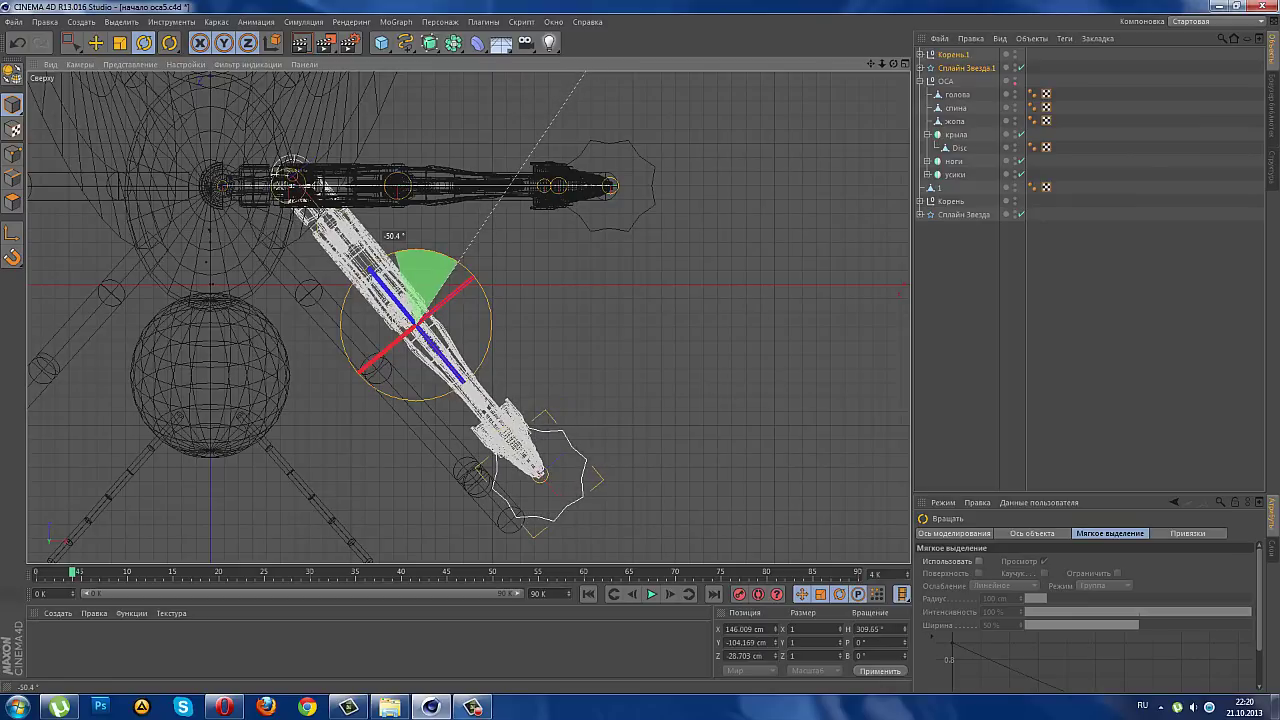
drag(585, 74, 584, 74)
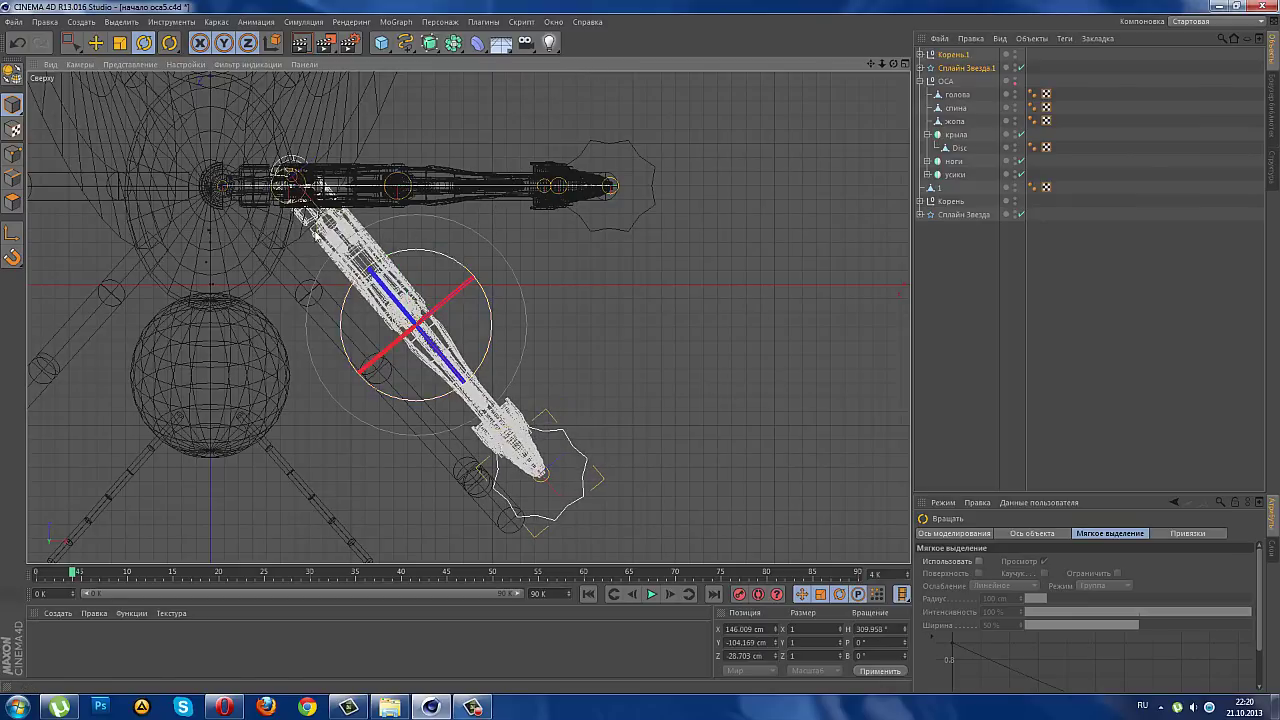
click(72, 43)
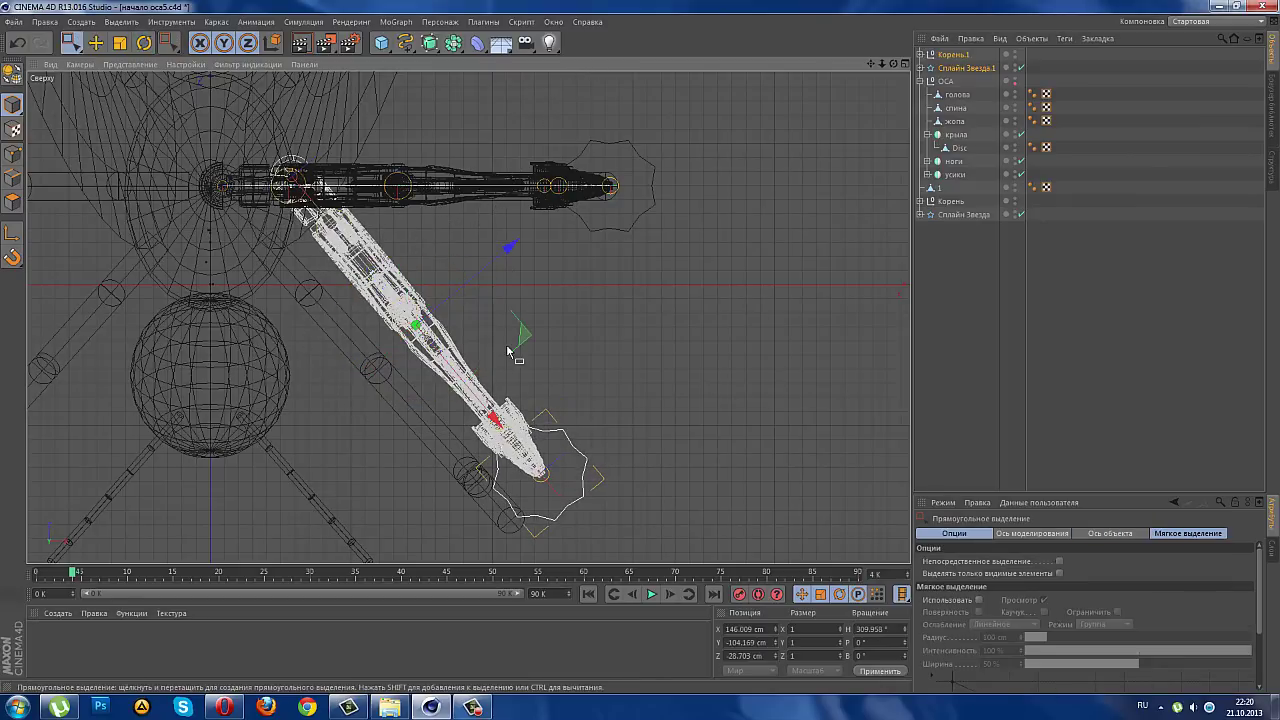
mouse_move(505, 362)
mouse_down()
mouse_move(473, 405)
mouse_move(446, 398)
mouse_up()
key(ctrl+z)
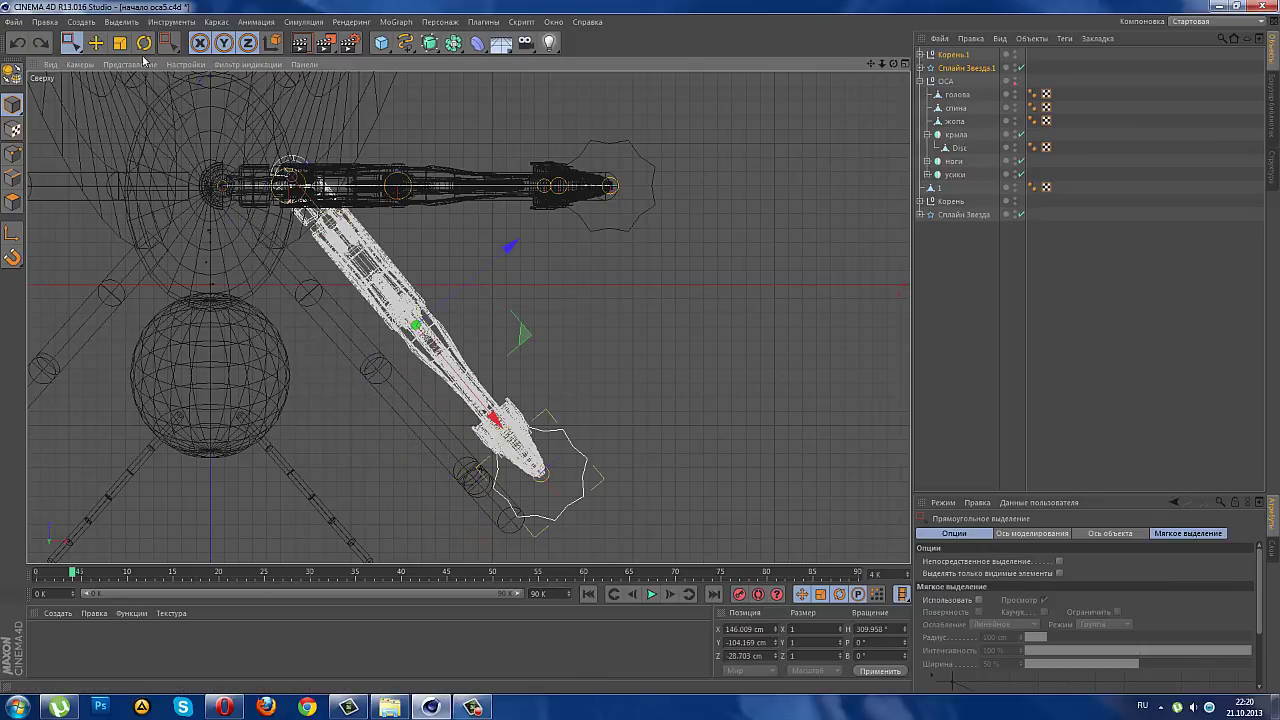
- Rotate the leg to H 320° and slide it to X 114.809, Z -51.867 cm
click(144, 42)
key(ctrl+z)
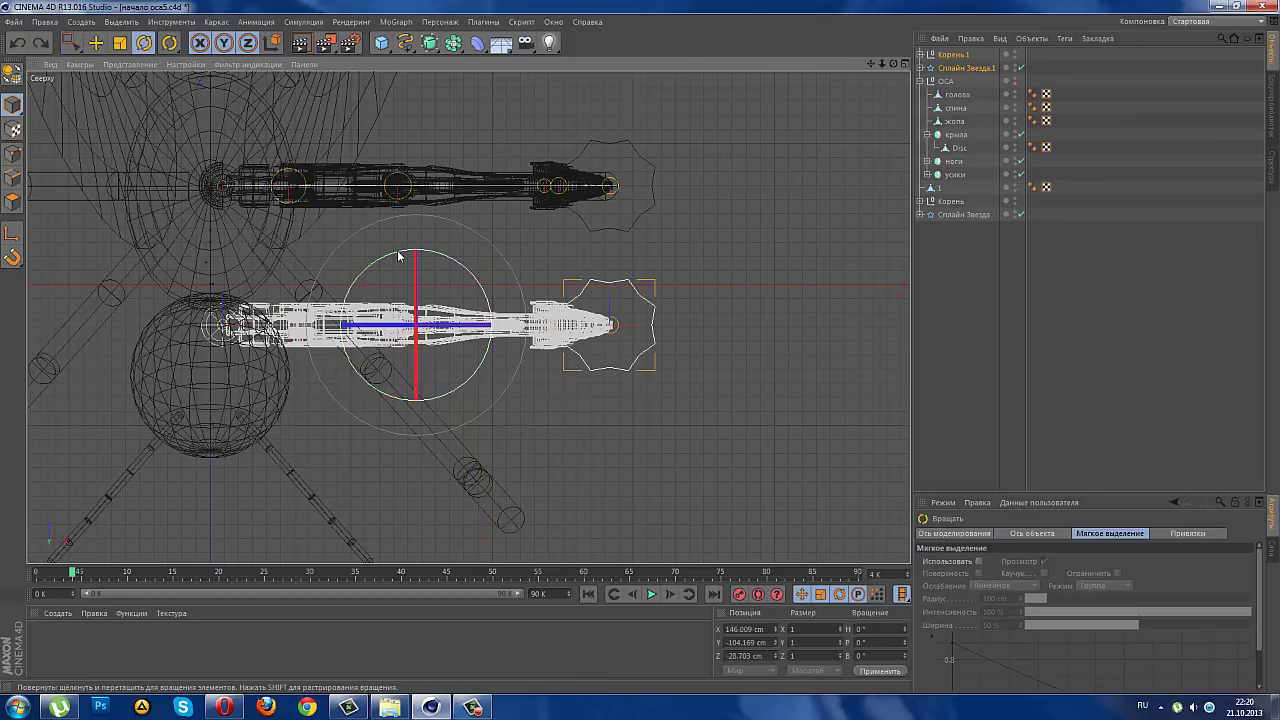
drag(398, 256, 362, 264)
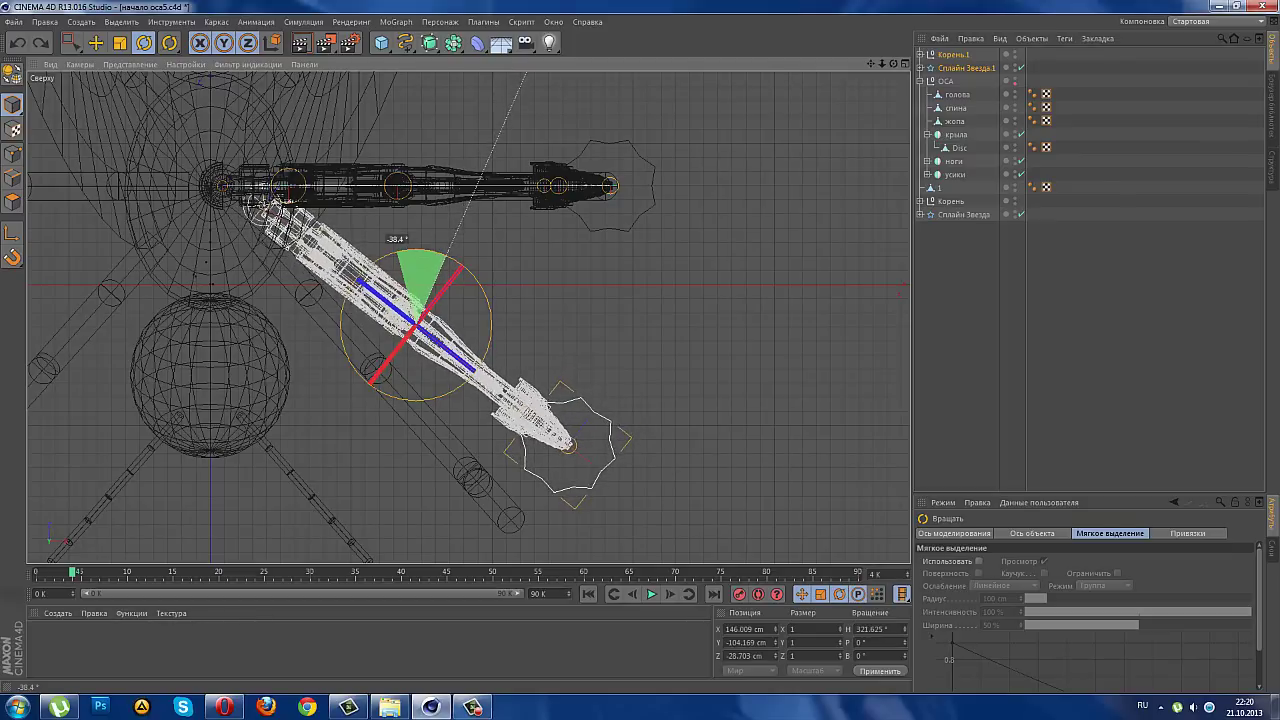
drag(362, 264, 228, 201)
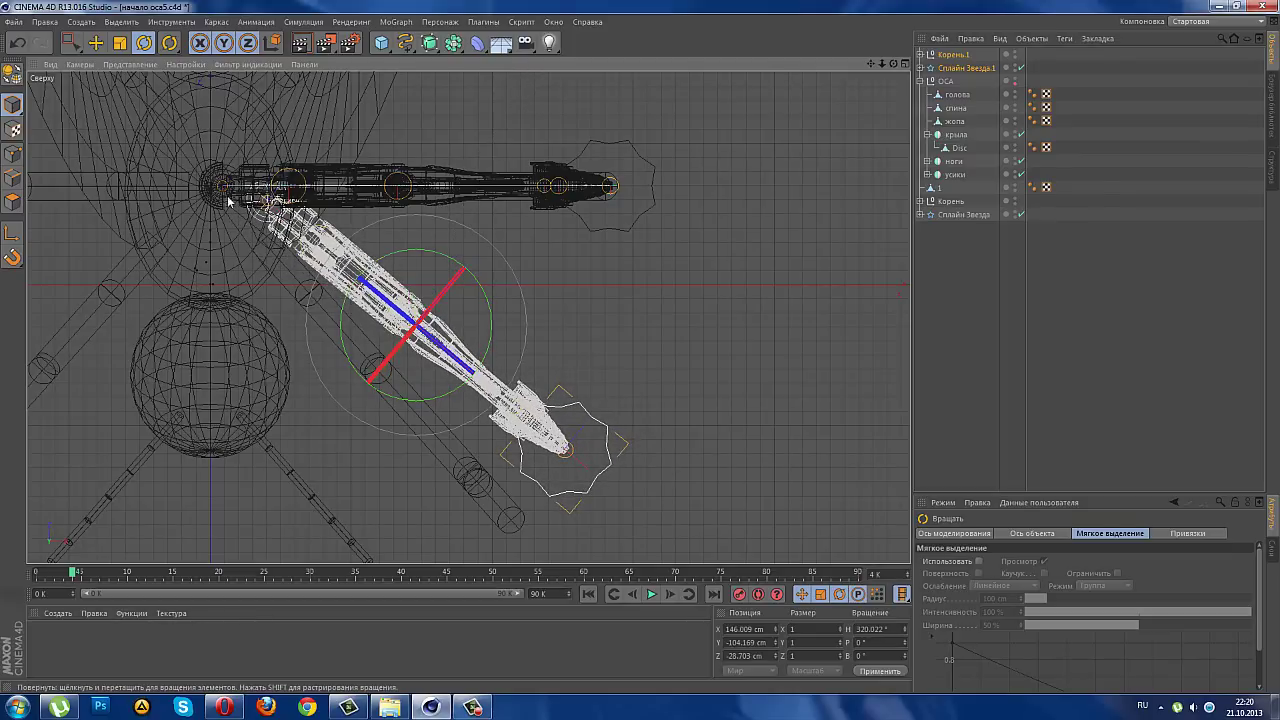
click(71, 42)
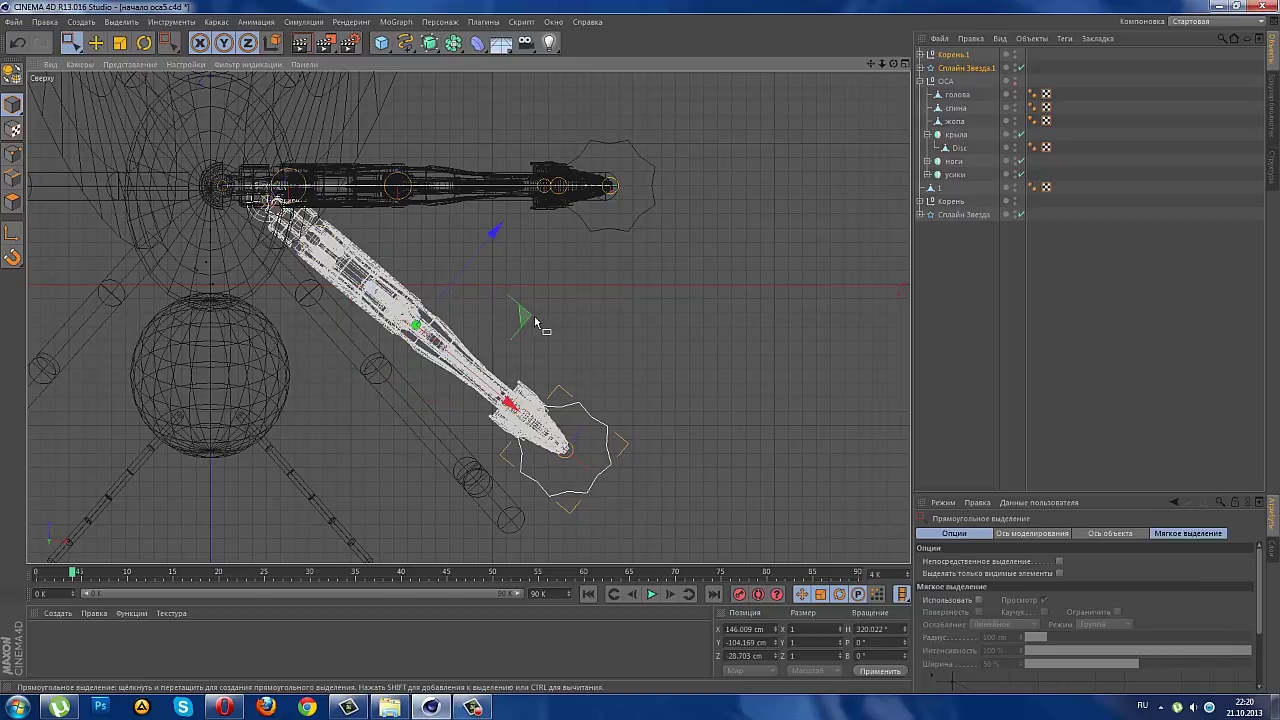
drag(534, 318, 481, 357)
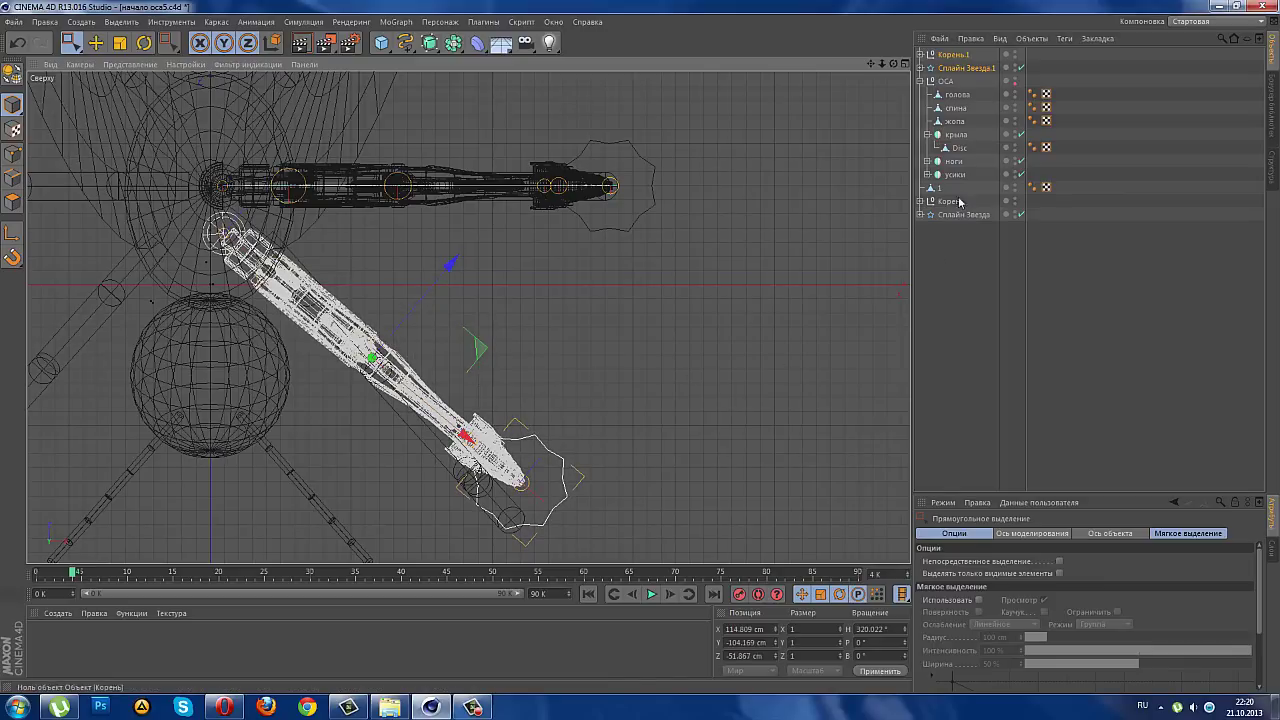
- Paste a third leg copy, Корень.2 with Сплайн Звезда.2, and pan to it
click(970, 39)
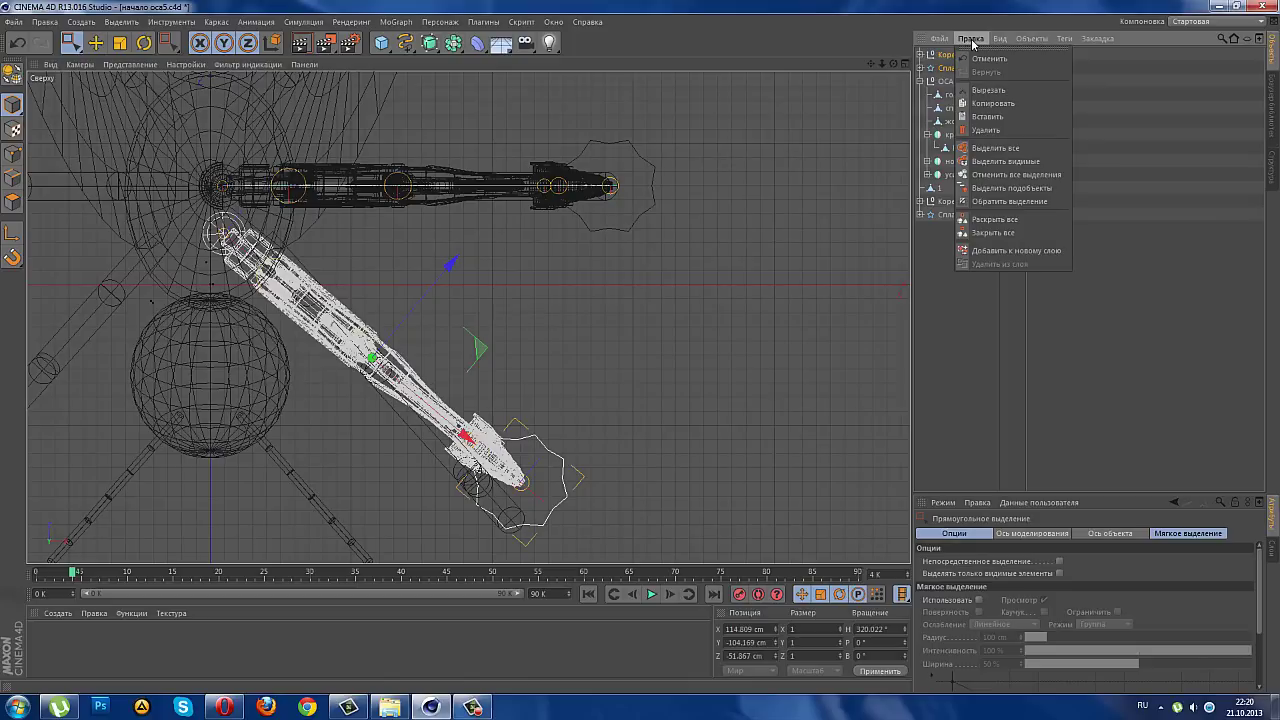
click(992, 117)
drag(874, 67, 969, 332)
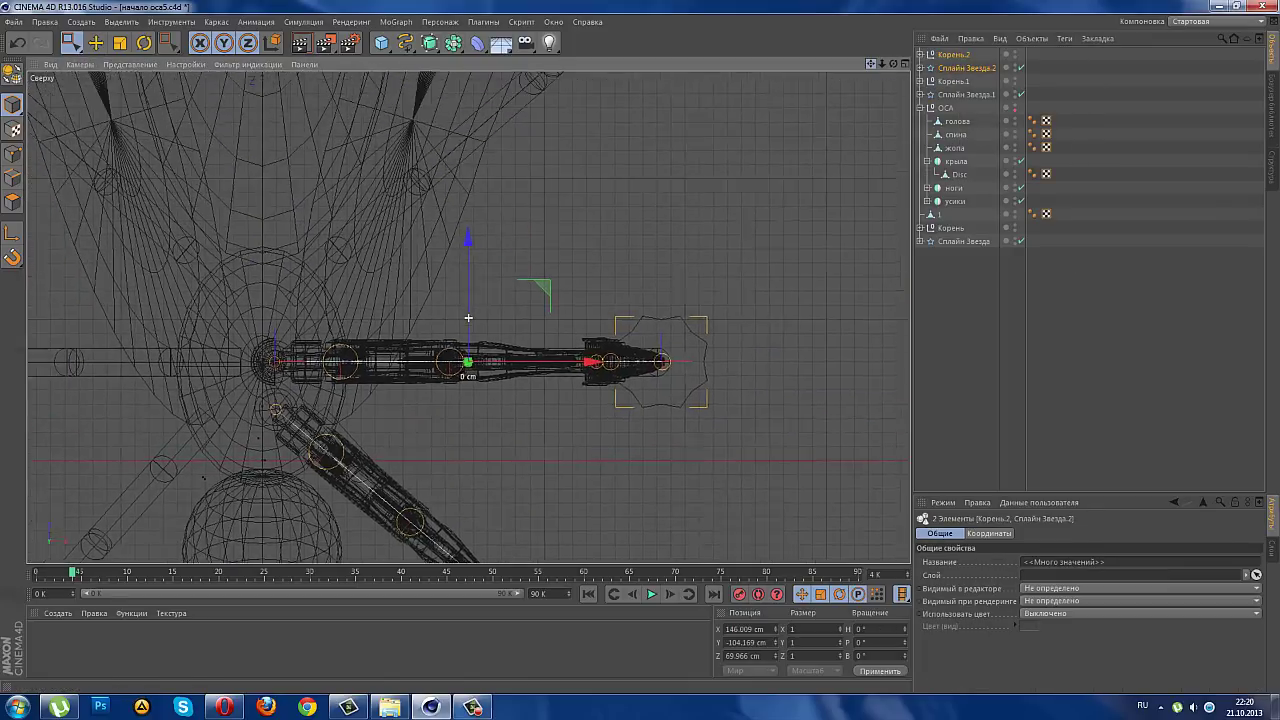
- Rotate the new leg to H 40° and move it to X 114.809, Z 193.347 cm
click(144, 42)
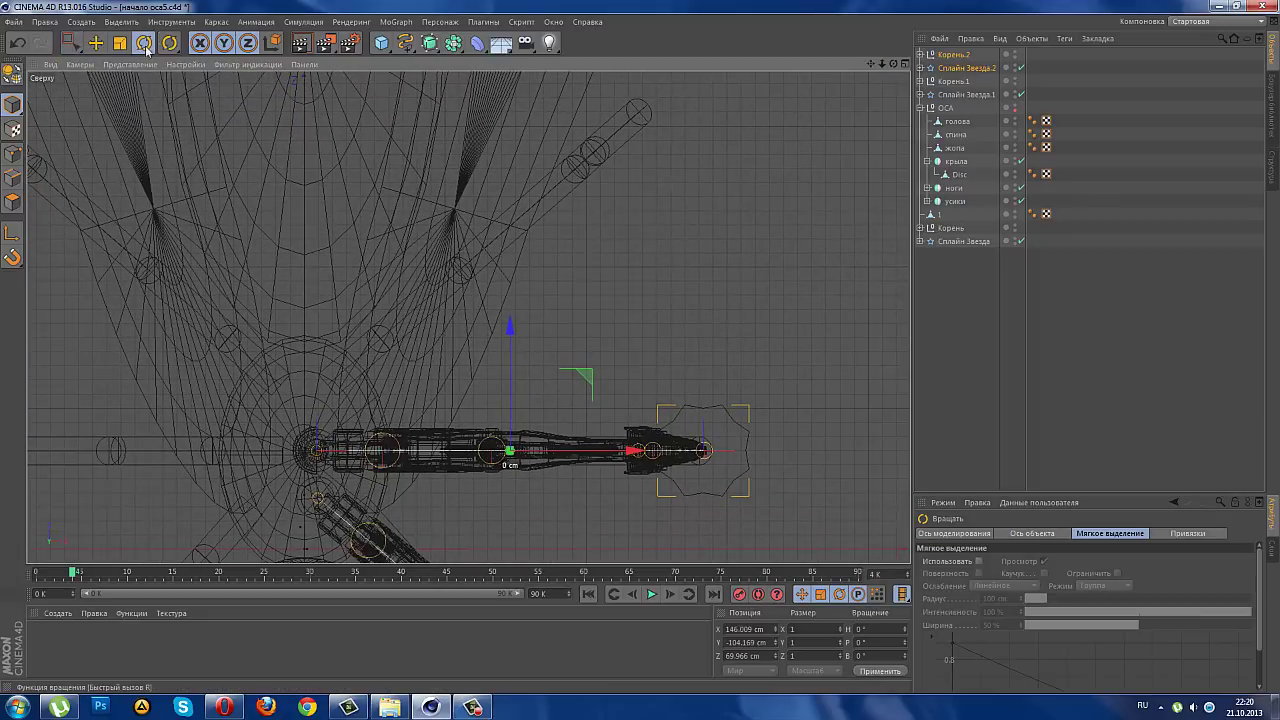
drag(496, 383, 340, 255)
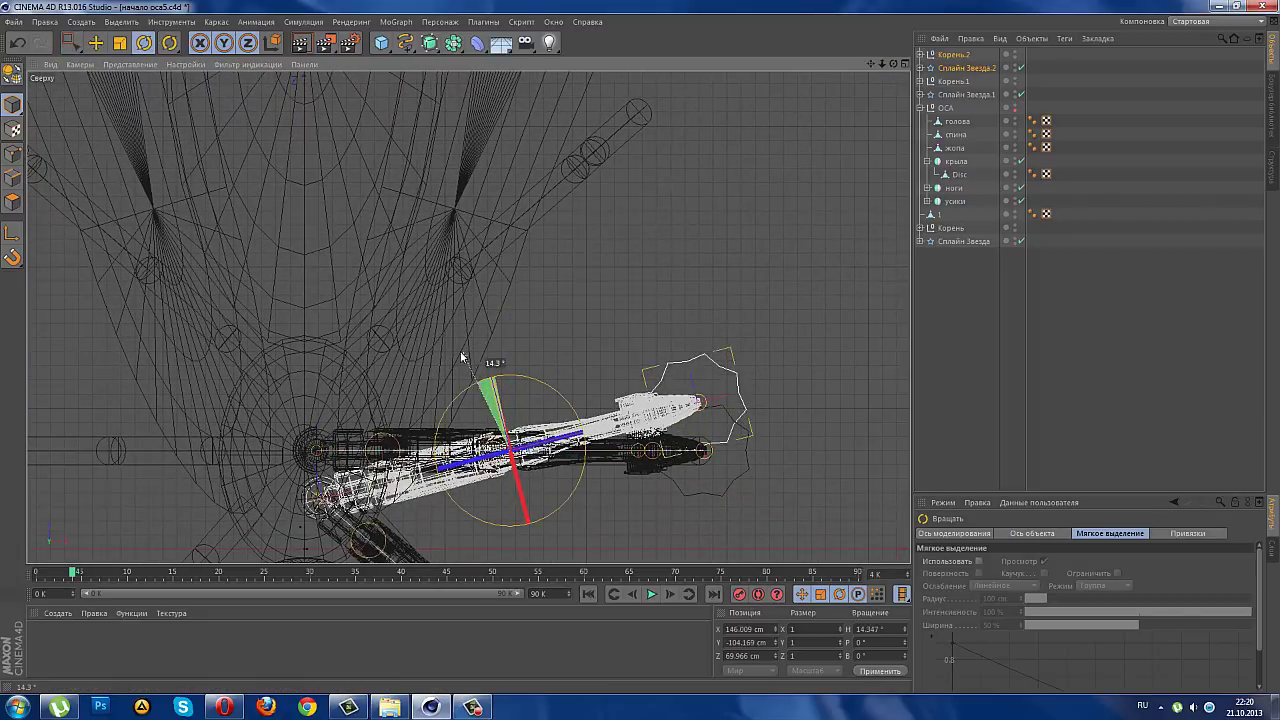
drag(88, 80, 60, 93)
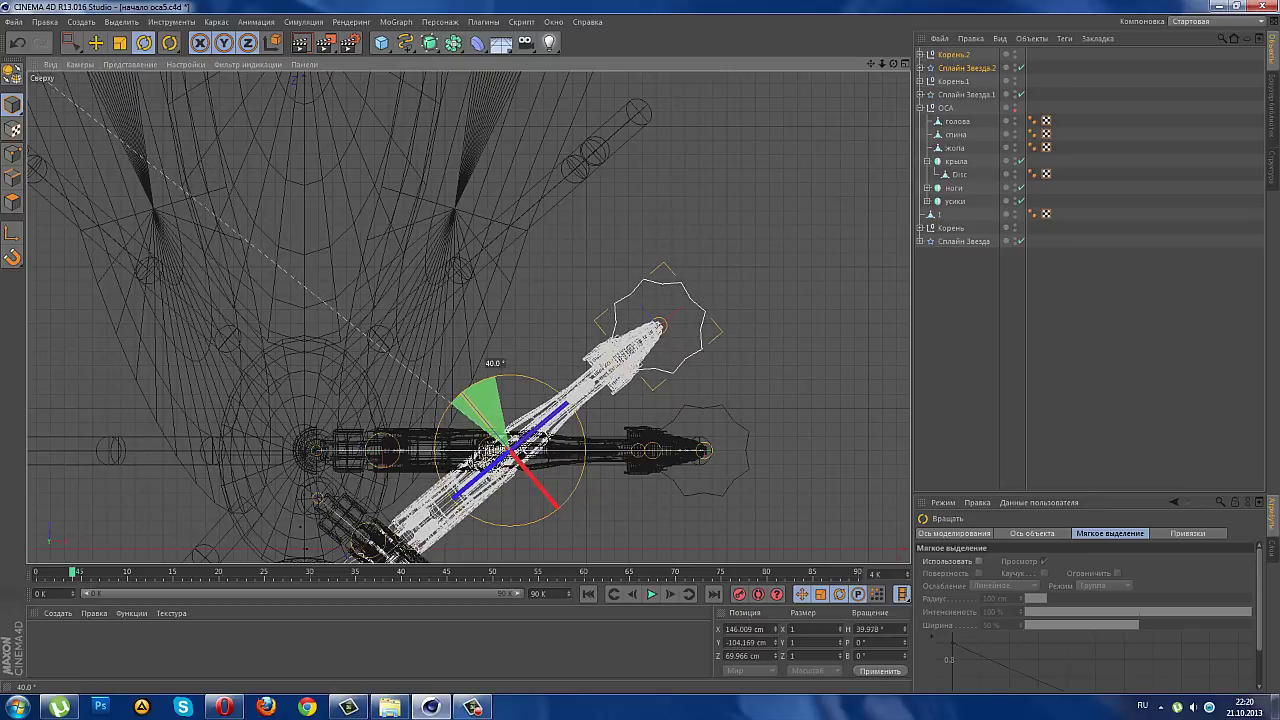
click(72, 42)
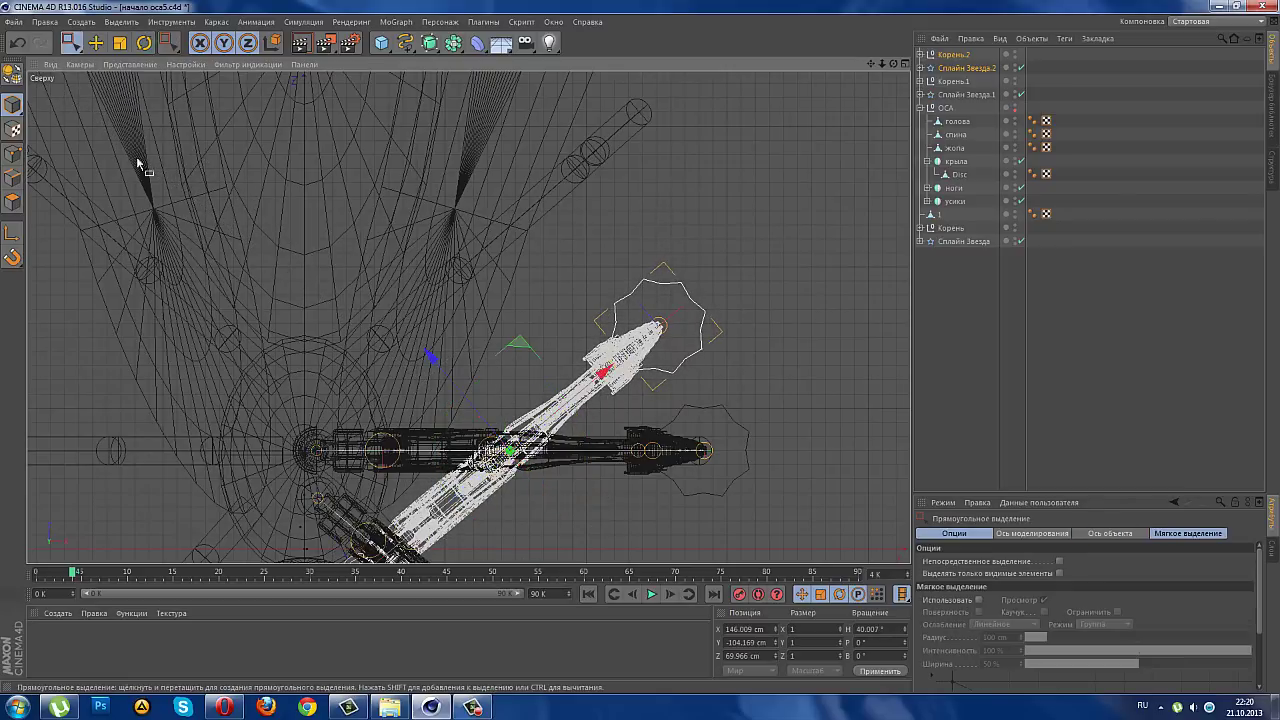
drag(502, 308, 476, 174)
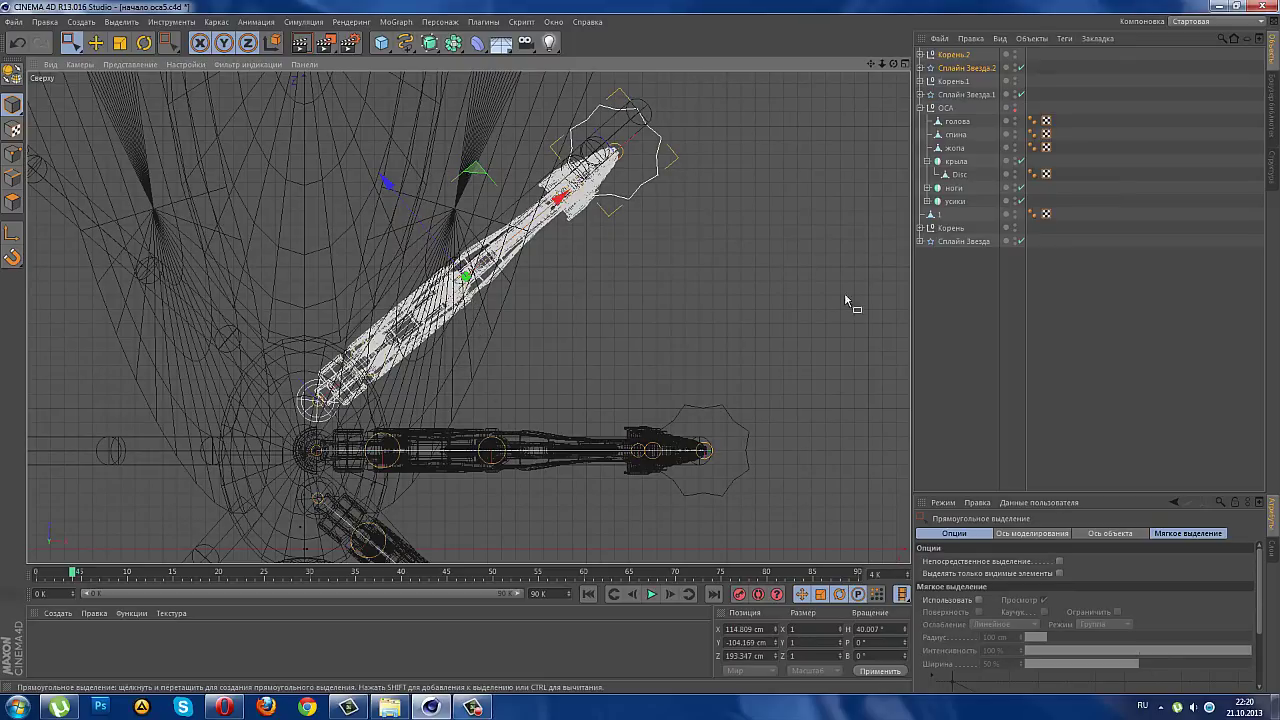
- Maximize the Perspective view, hide the ОСА body, and orbit around the three legs
click(905, 62)
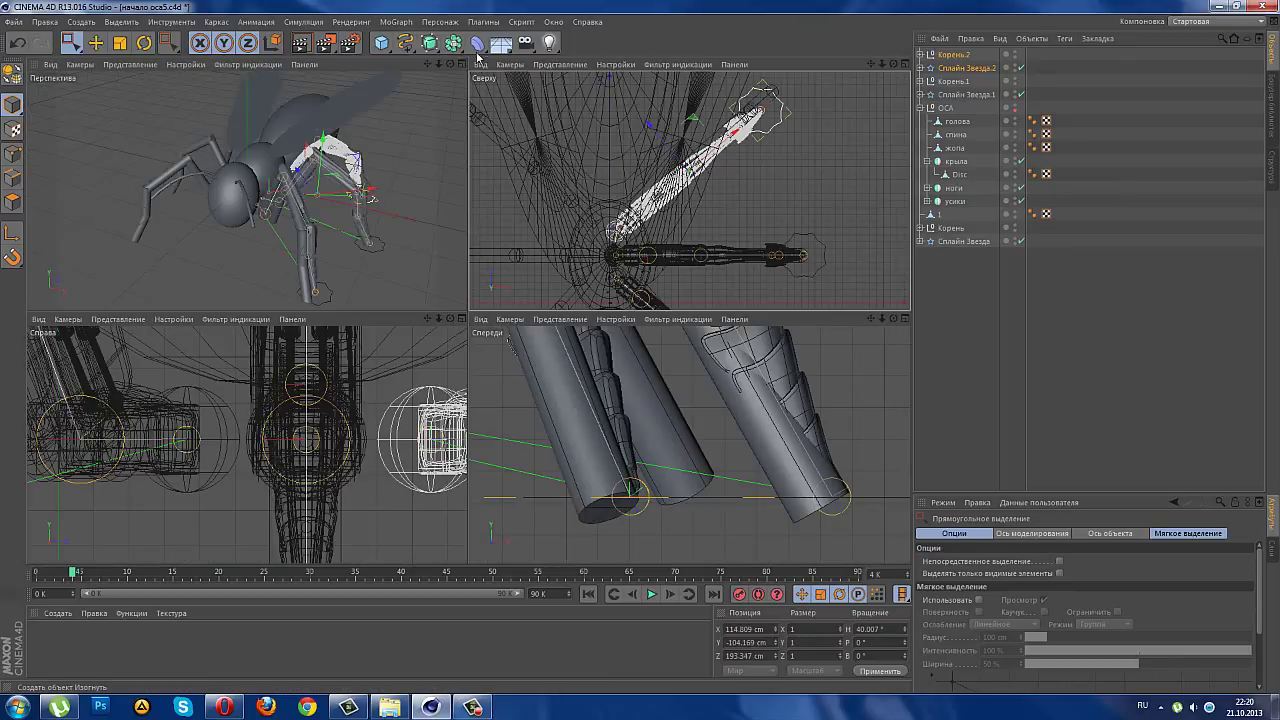
click(461, 65)
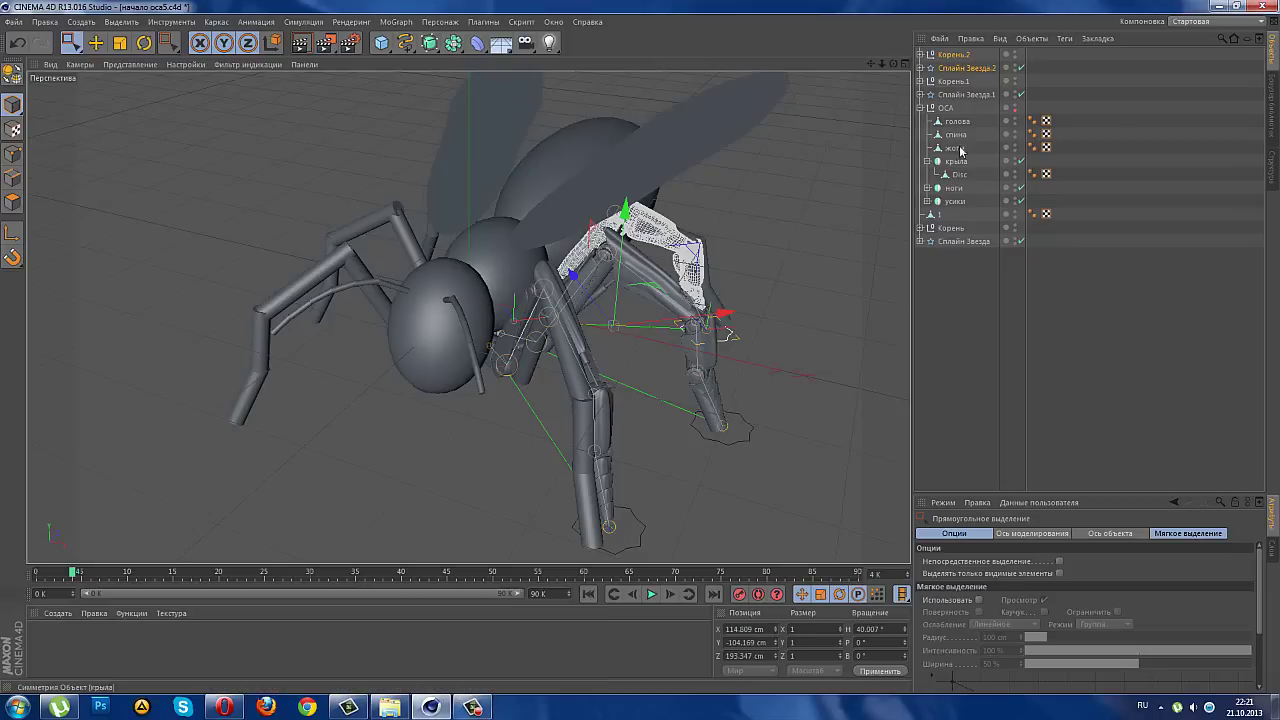
click(1015, 107)
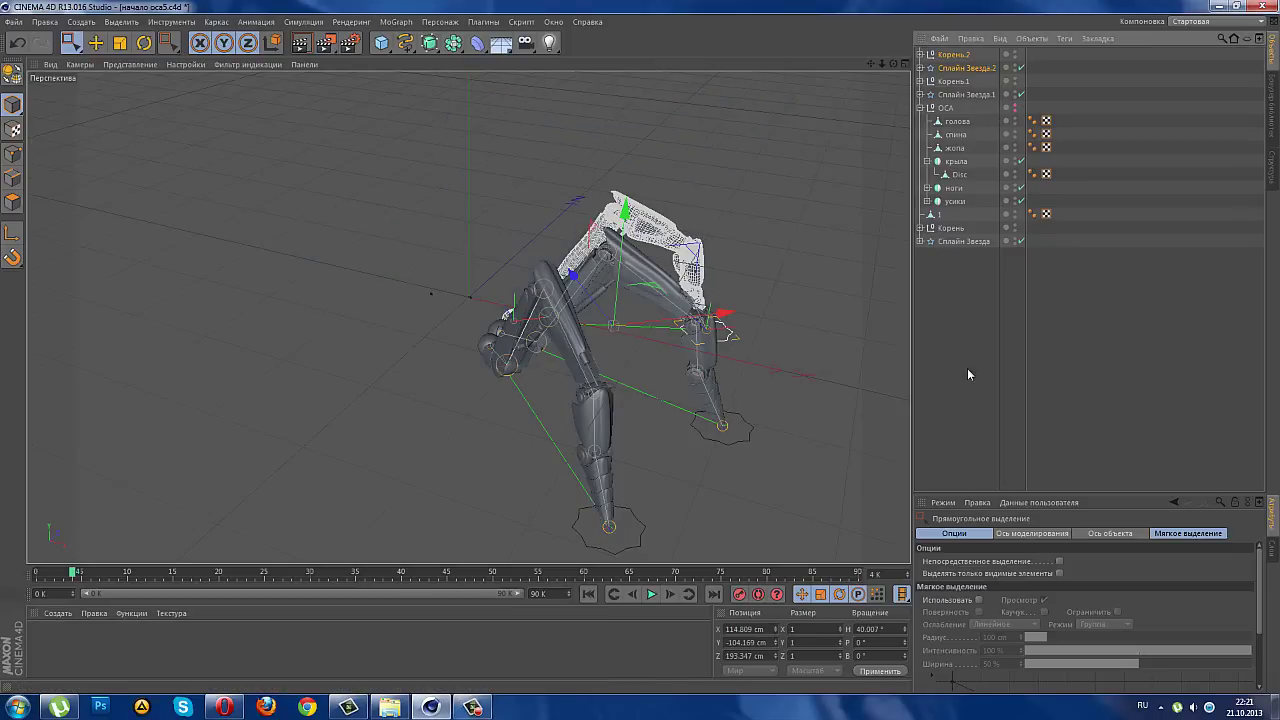
mouse_move(865, 306)
alt+mouse_down()
mouse_move(825, 266)
mouse_move(606, 229)
mouse_move(696, 458)
mouse_move(847, 360)
mouse_move(778, 256)
mouse_move(643, 298)
mouse_move(783, 325)
alt+mouse_up()
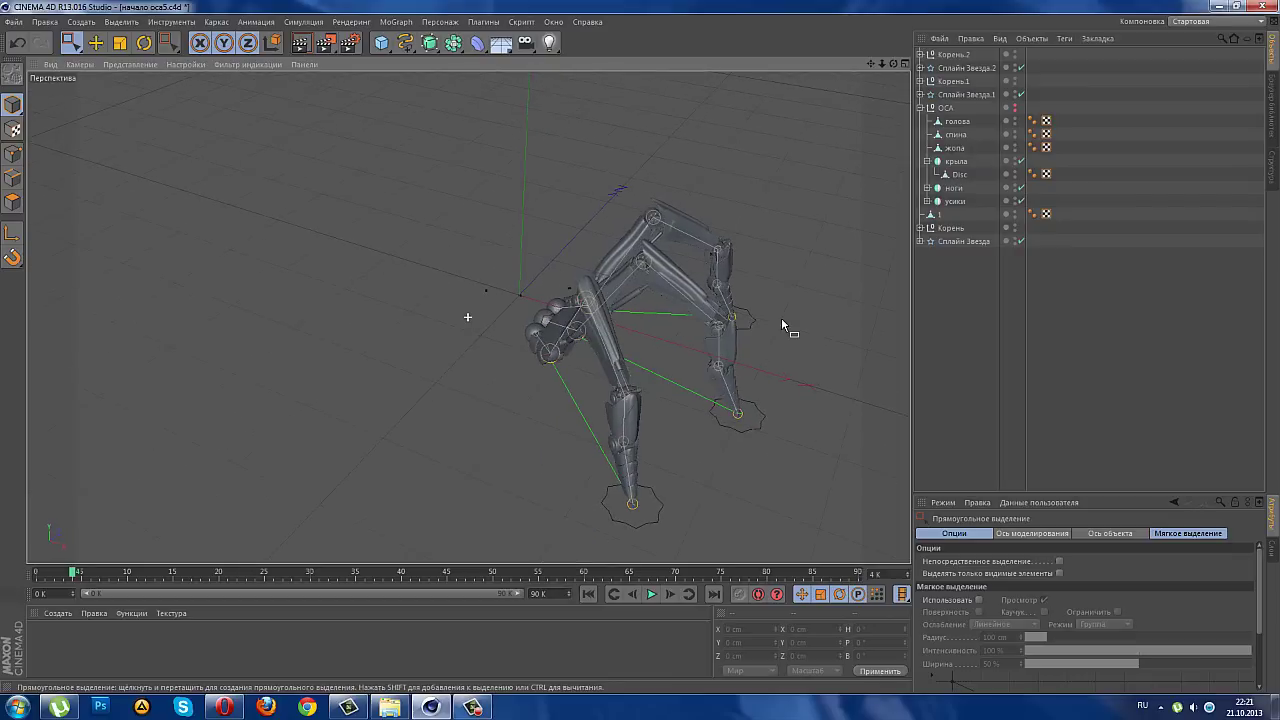
- Rename the first star-spline foot target to 1 шаг
alt+drag(790, 212, 789, 203)
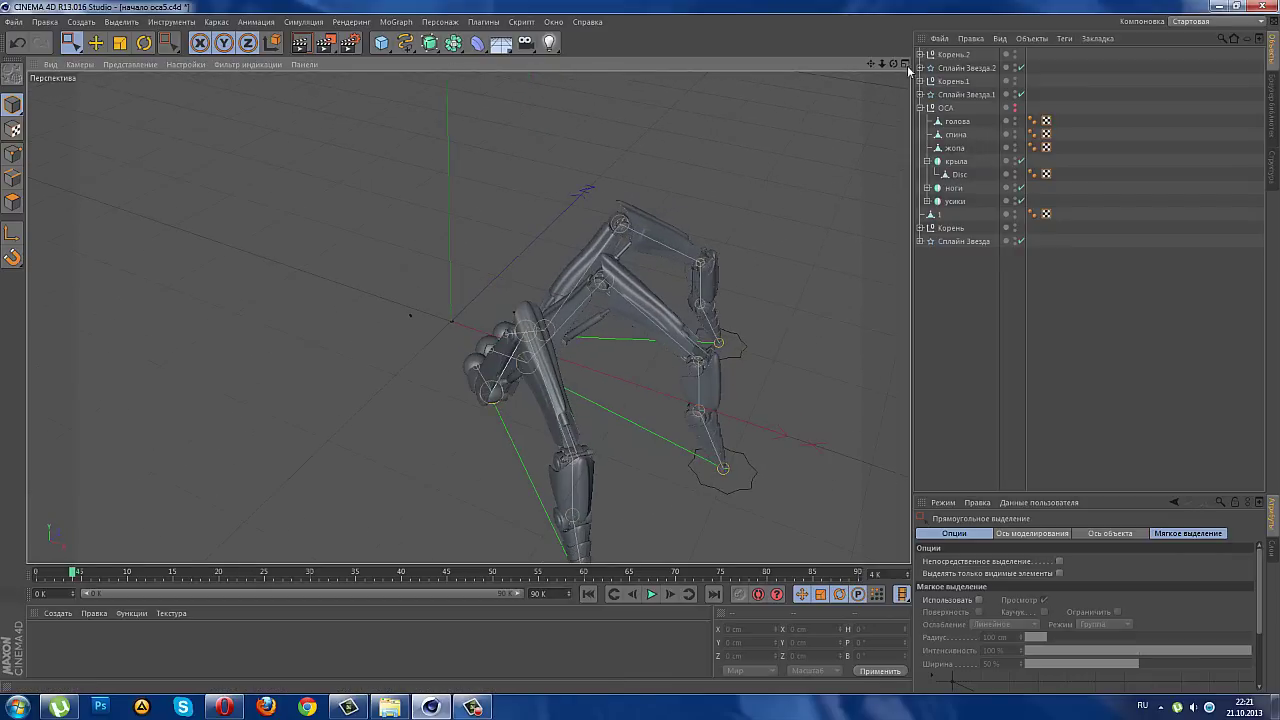
click(975, 242)
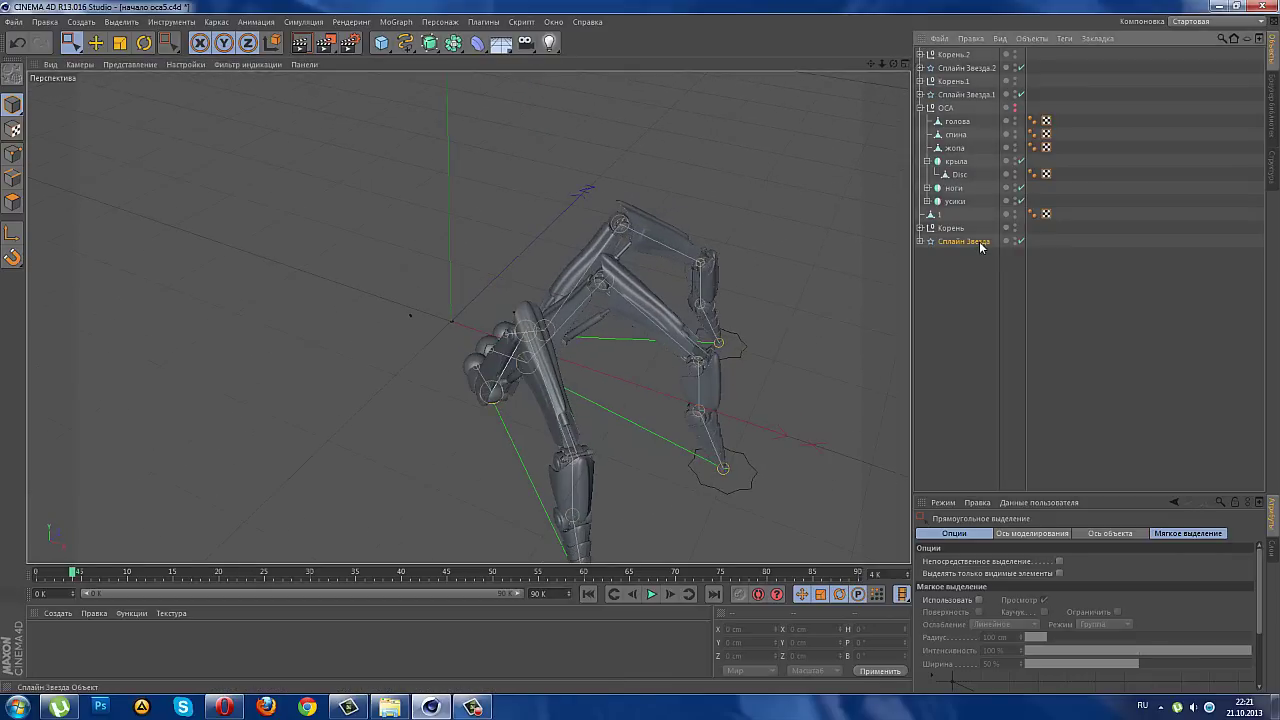
click(962, 94)
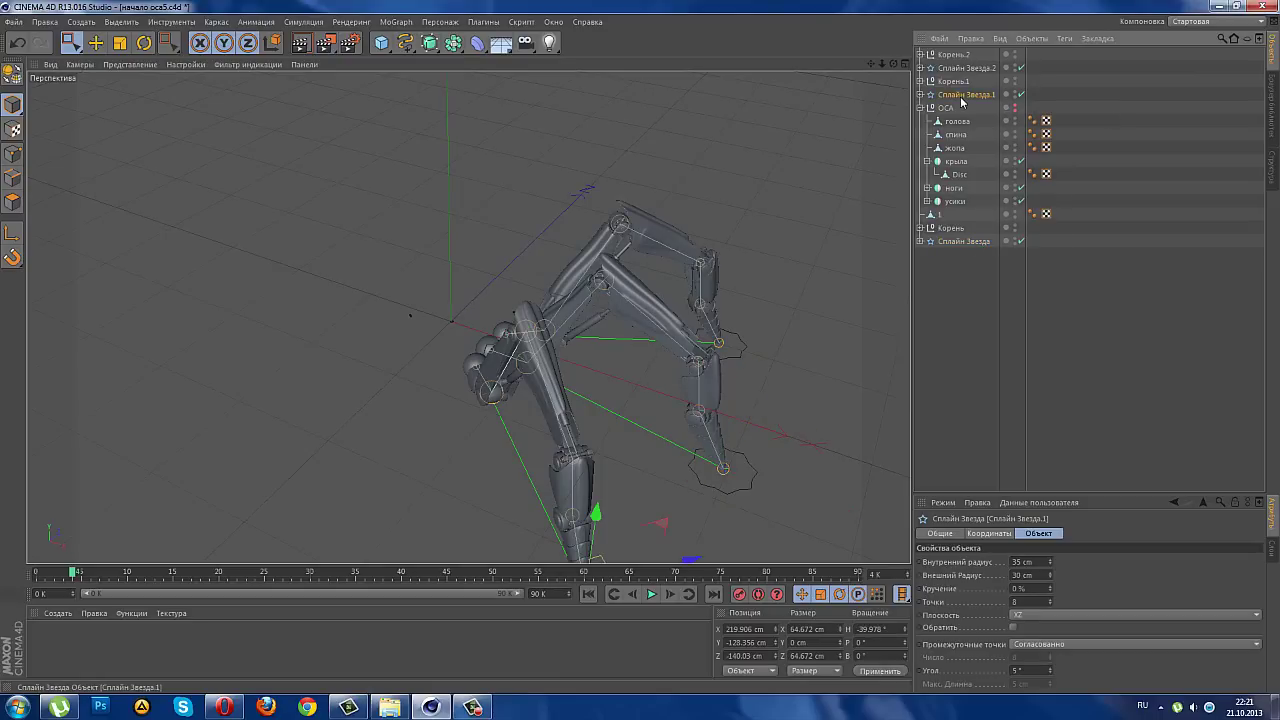
double_click(962, 94)
text(l)
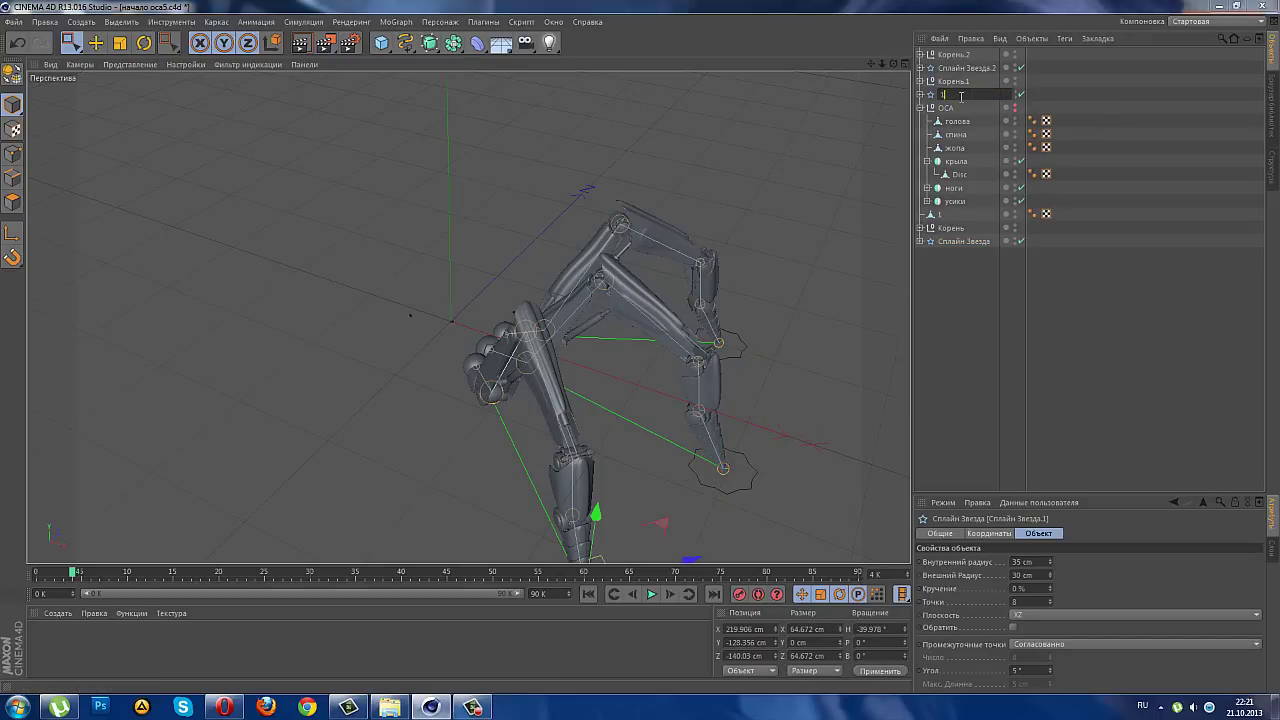
text( ша)
text(г)
key(Return)
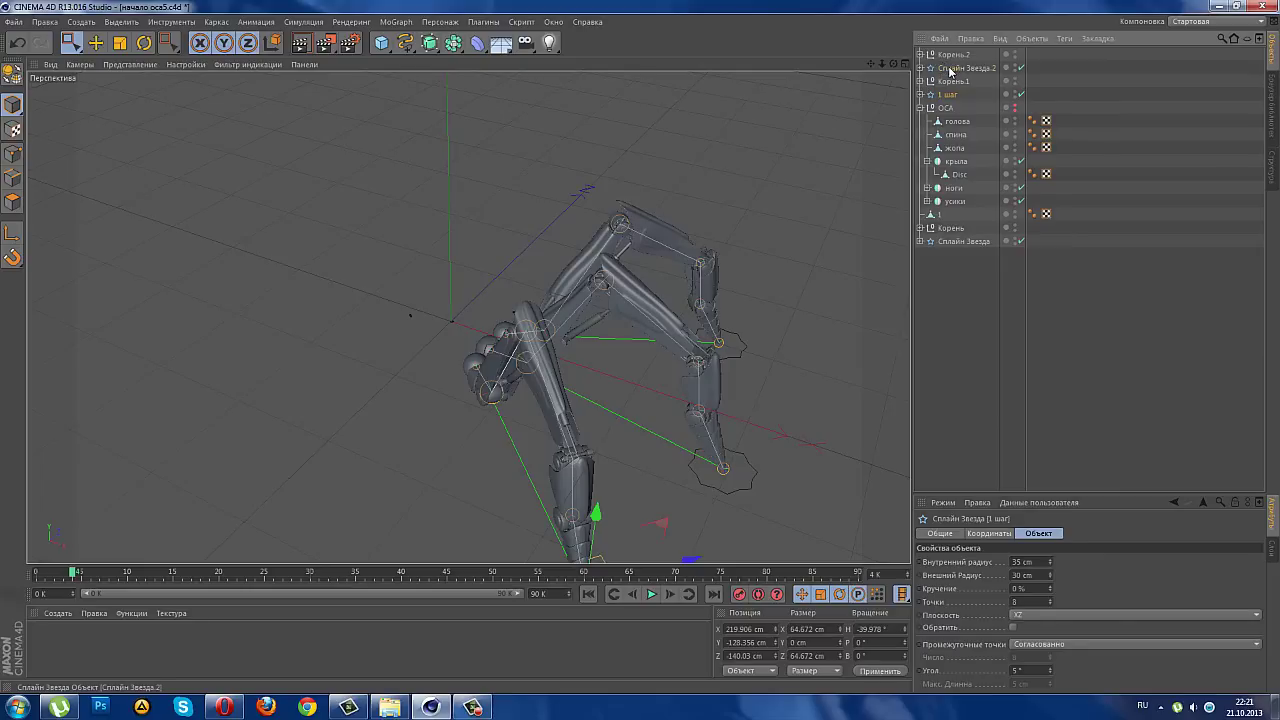
- Rename the other star splines 2 шаг and 3 шаг and move the step splines to the list bottom
click(950, 67)
double_click(963, 241)
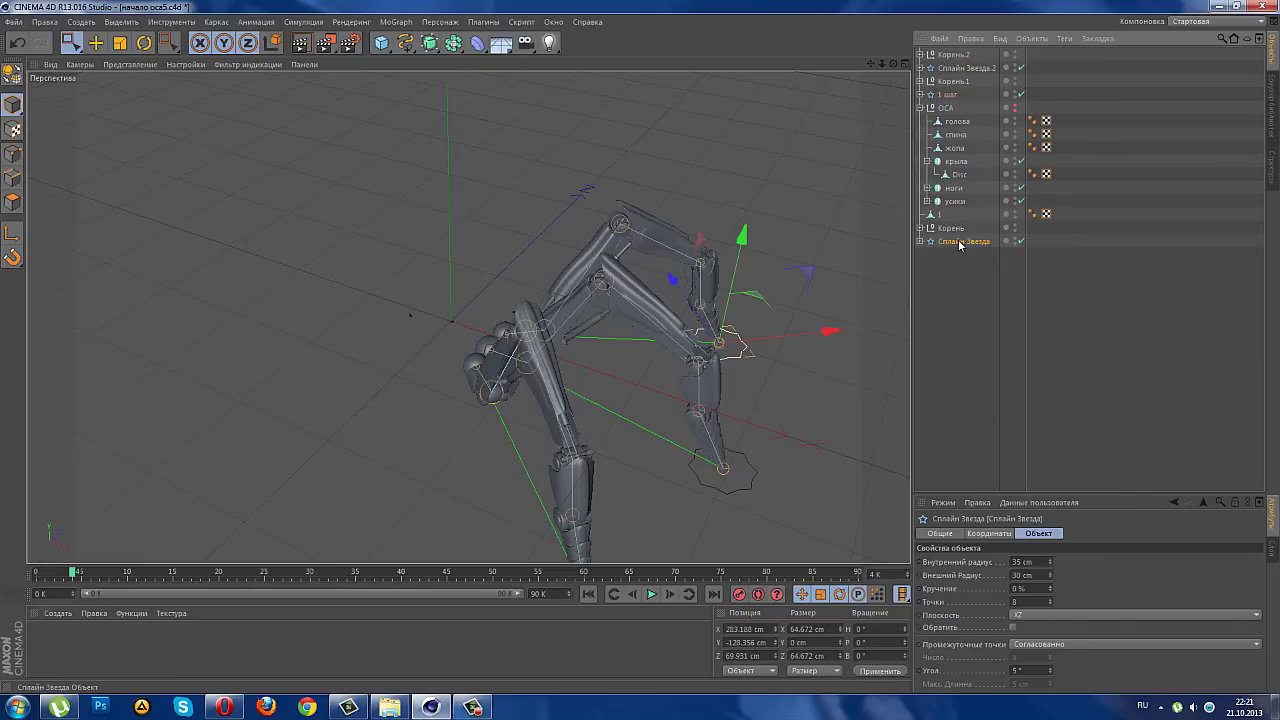
text(2 шаг)
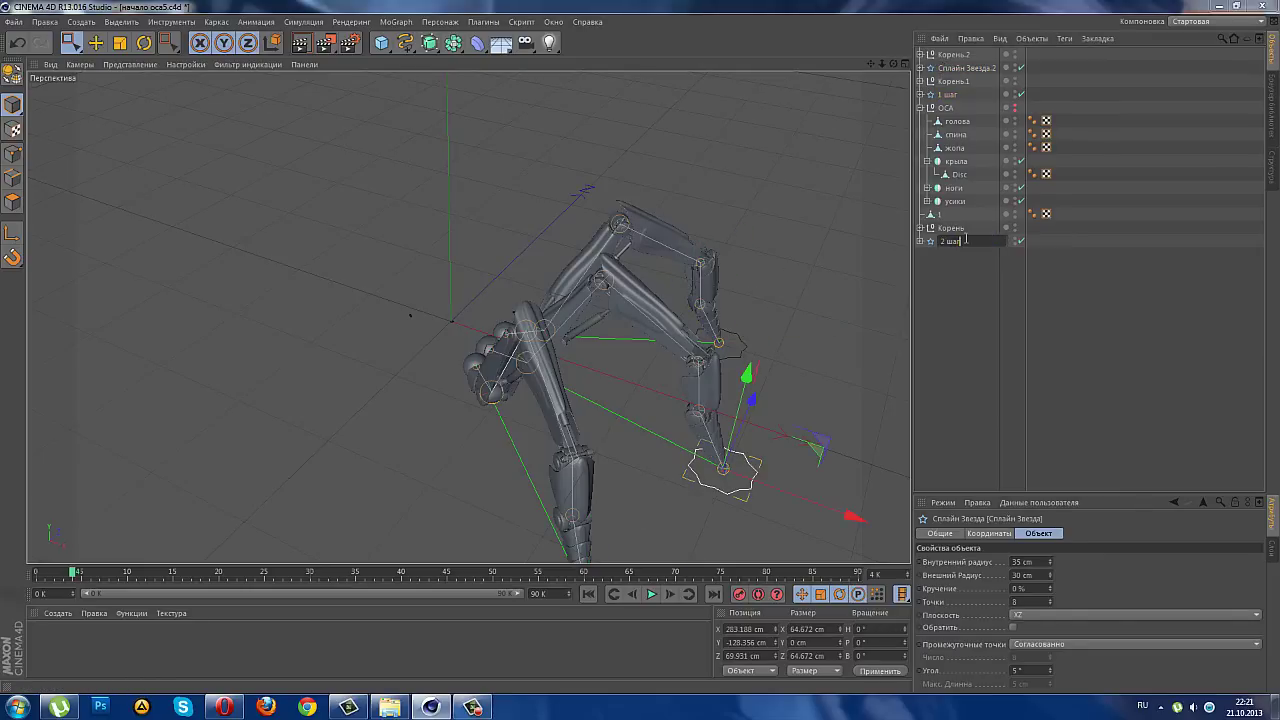
key(Return)
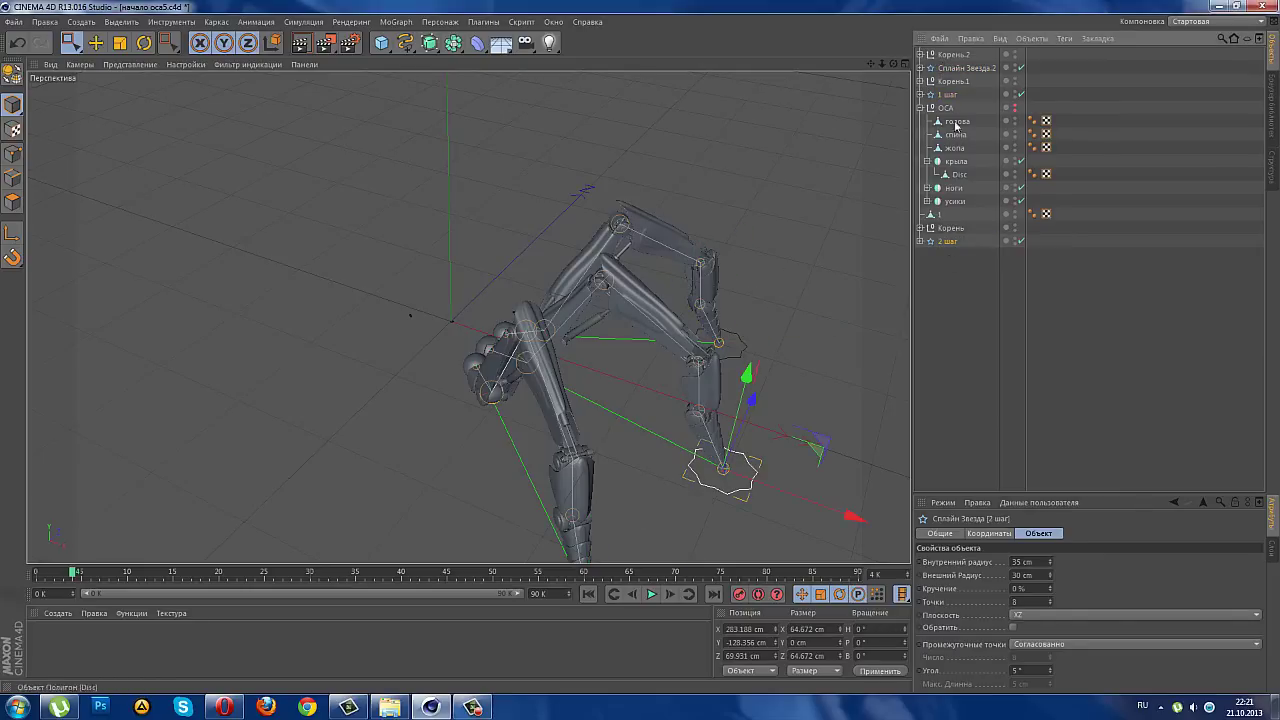
click(950, 67)
double_click(950, 67)
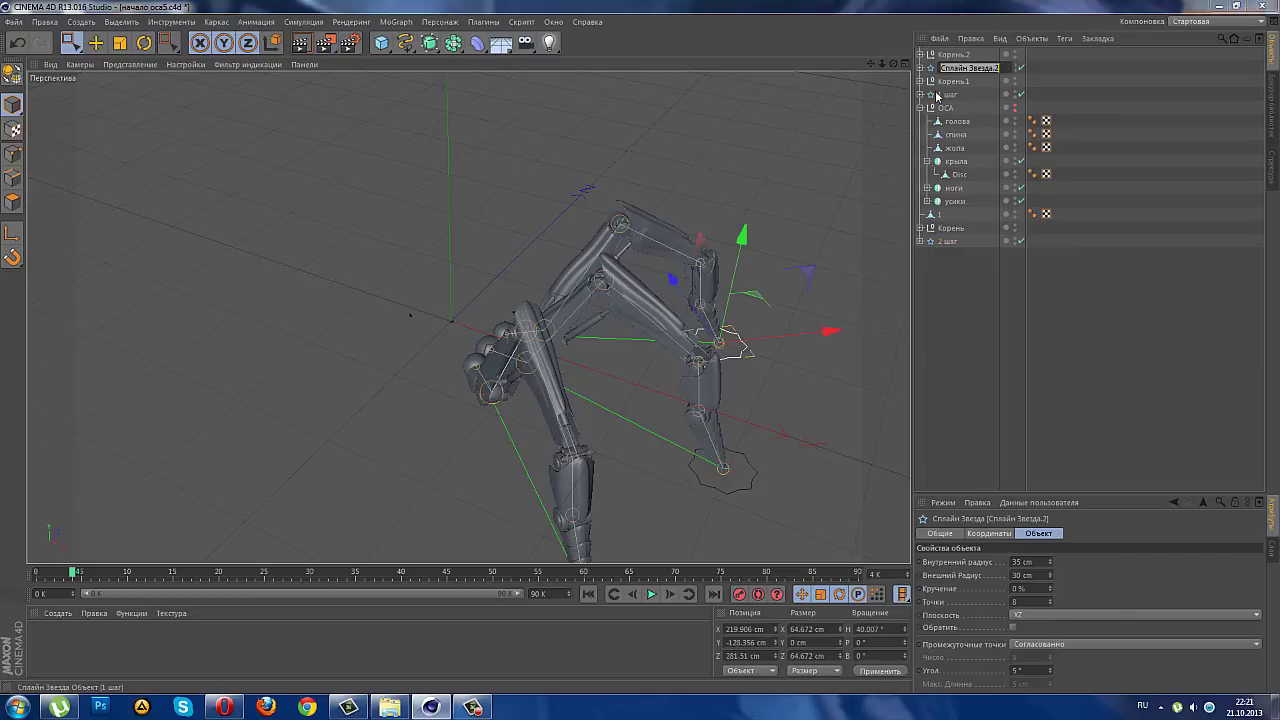
text(3 шаг)
key(Return)
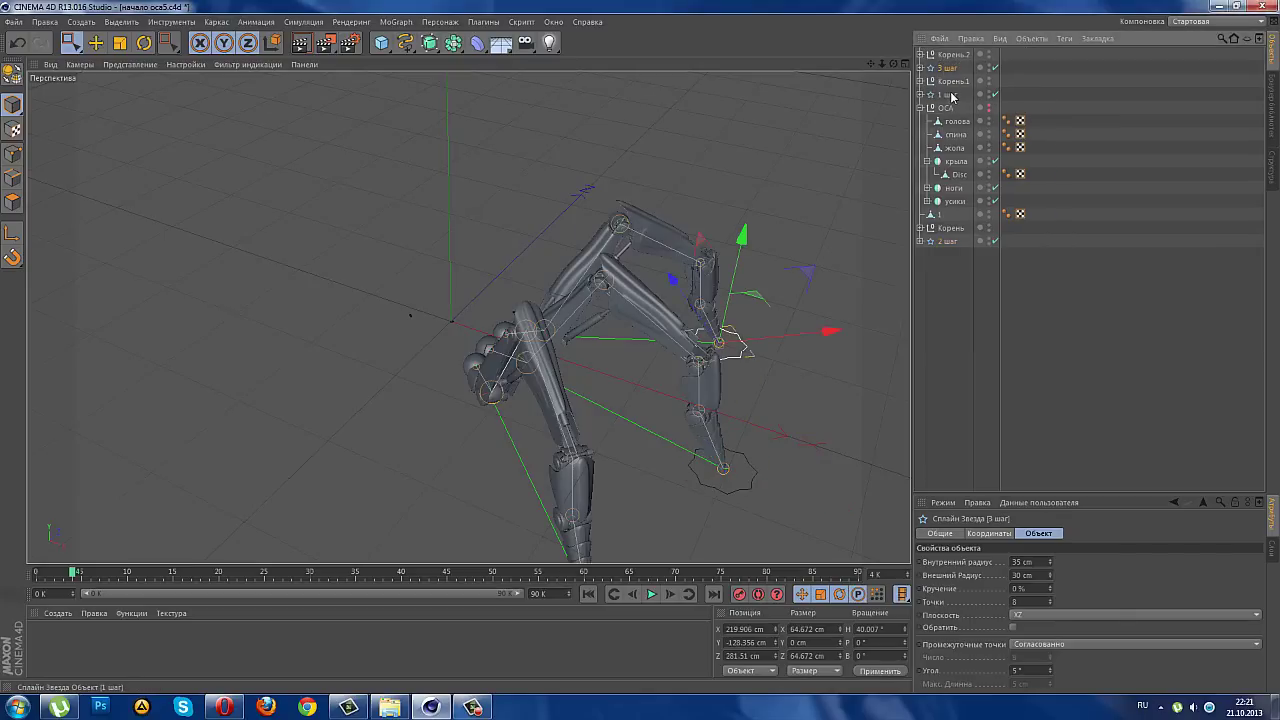
ctrl+click(952, 97)
drag(952, 97, 940, 245)
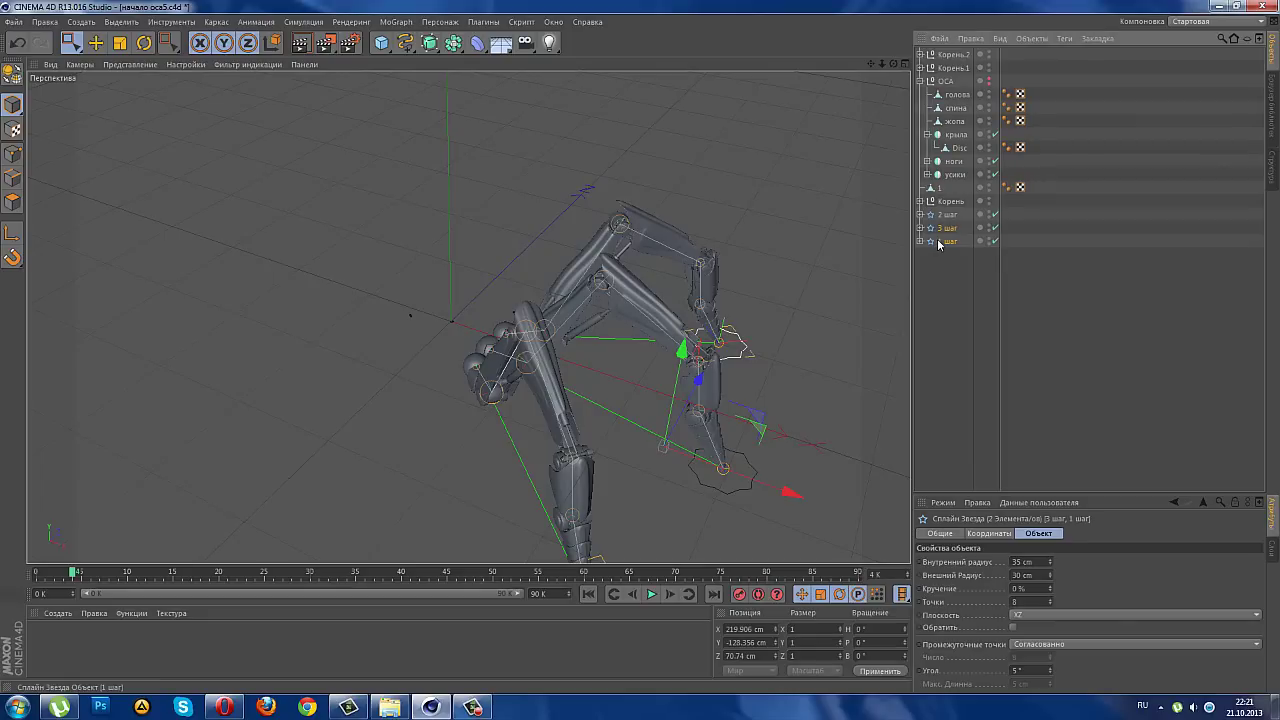
- Put 1 шаг first among the steps and gather Корень.1 and Корень.2 beside Корень
click(948, 242)
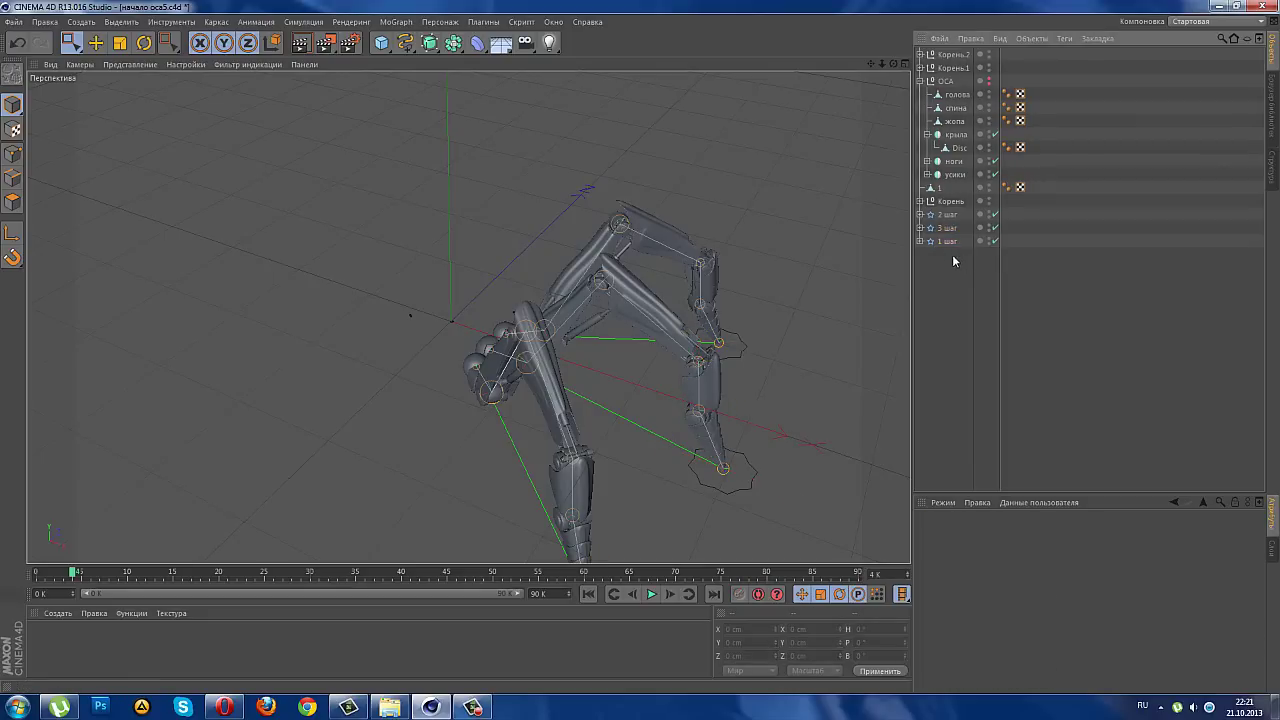
drag(948, 242, 946, 211)
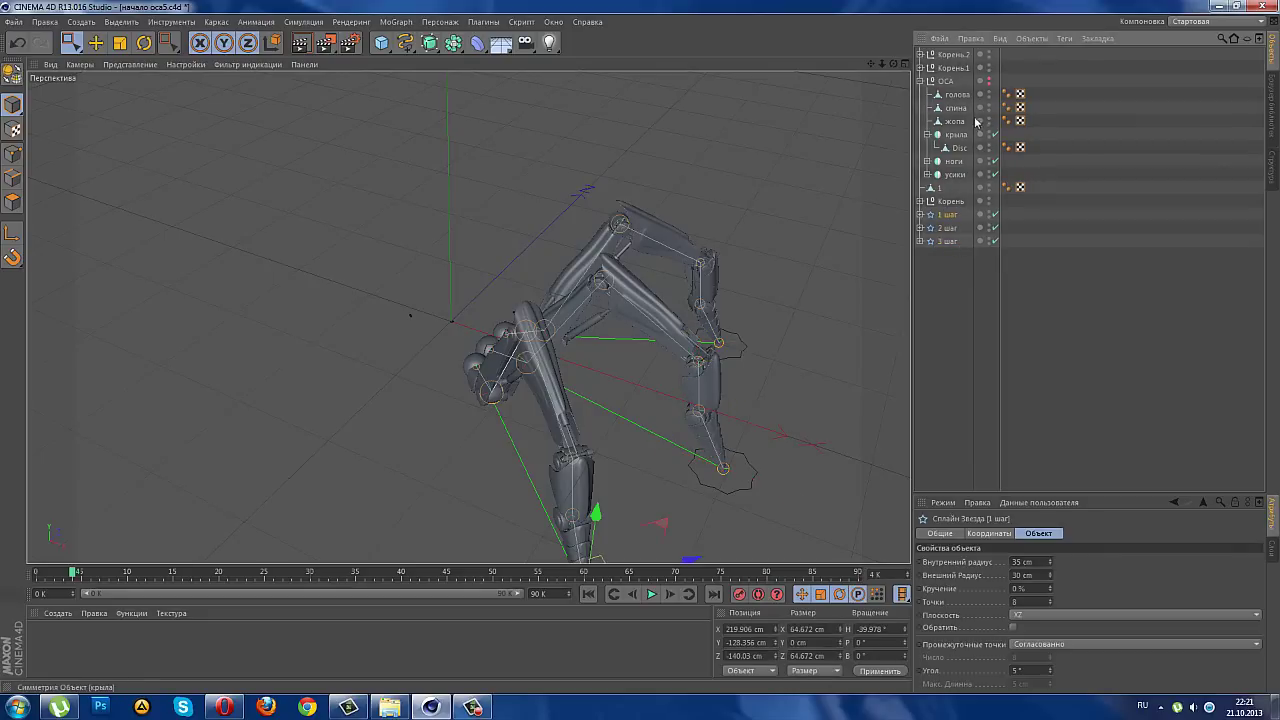
click(952, 68)
ctrl+click(951, 58)
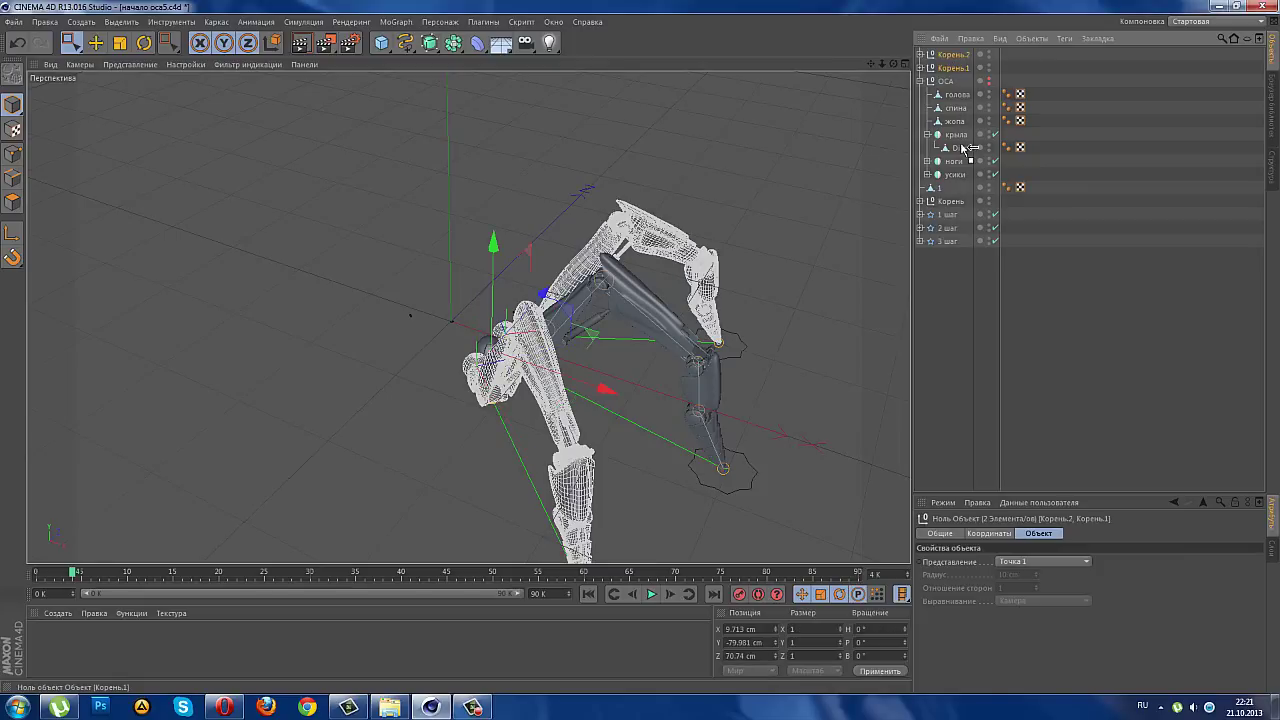
drag(962, 147, 954, 199)
click(953, 205)
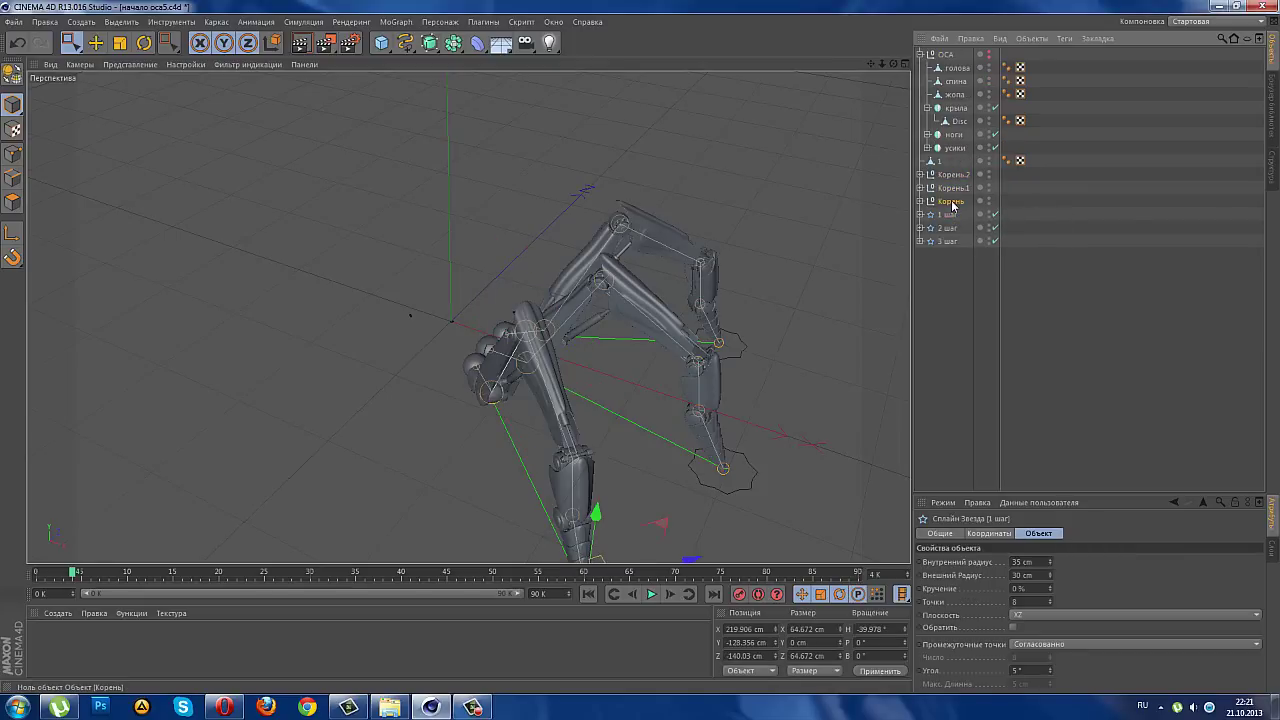
- Rename the Корень.1 leg root to 1 нога
click(952, 202)
click(954, 214)
click(954, 188)
double_click(954, 188)
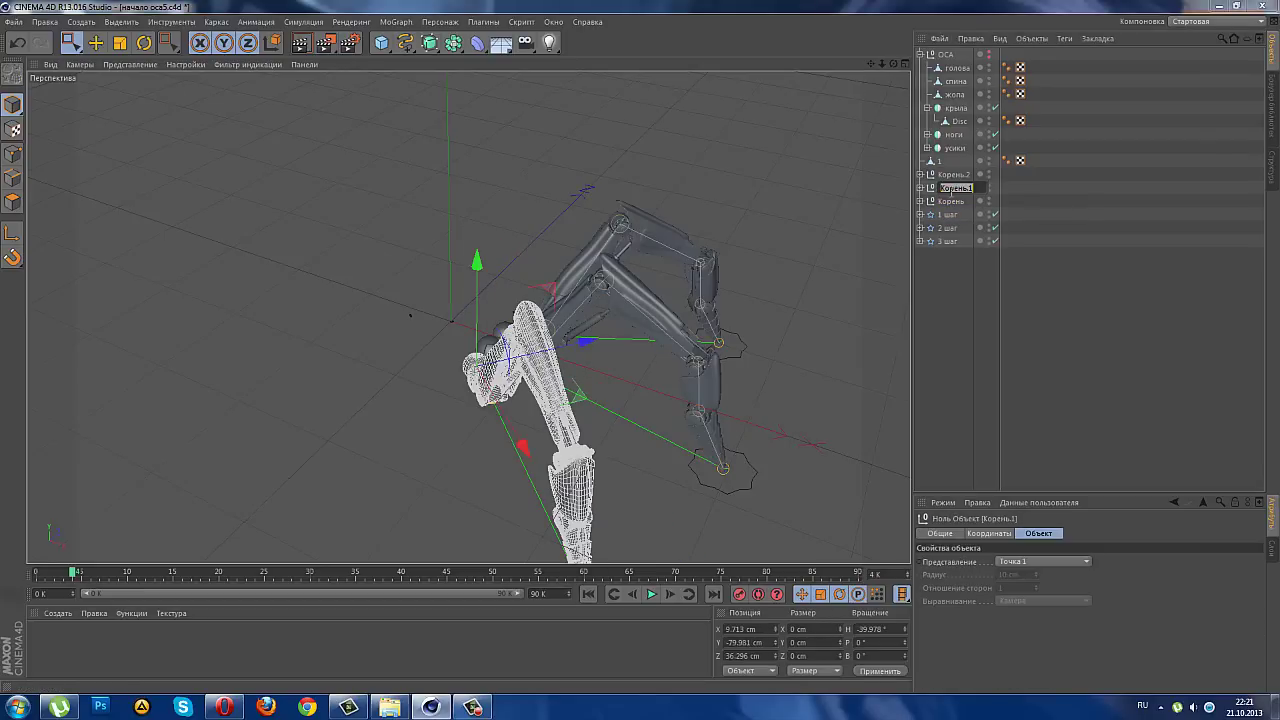
text(1 нога)
key(Return)
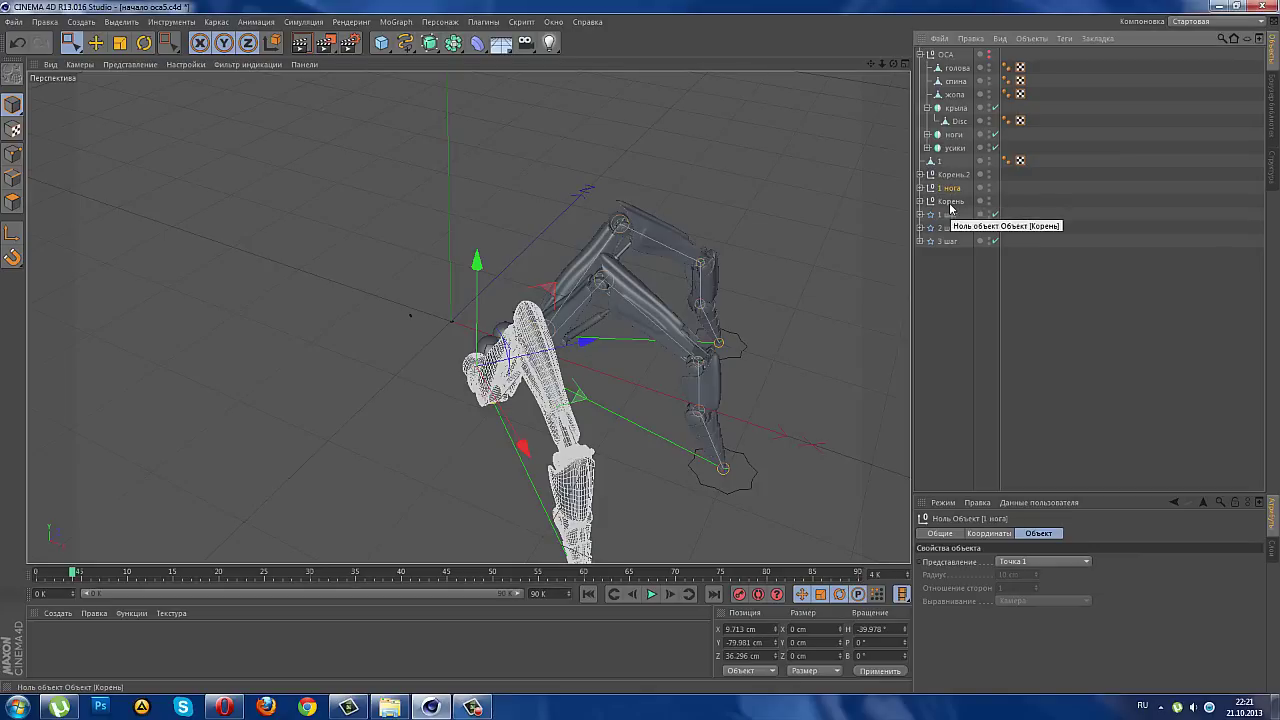
- Rename the other leg roots 2 нога and 3 нога and order them 1, 2, 3
click(952, 175)
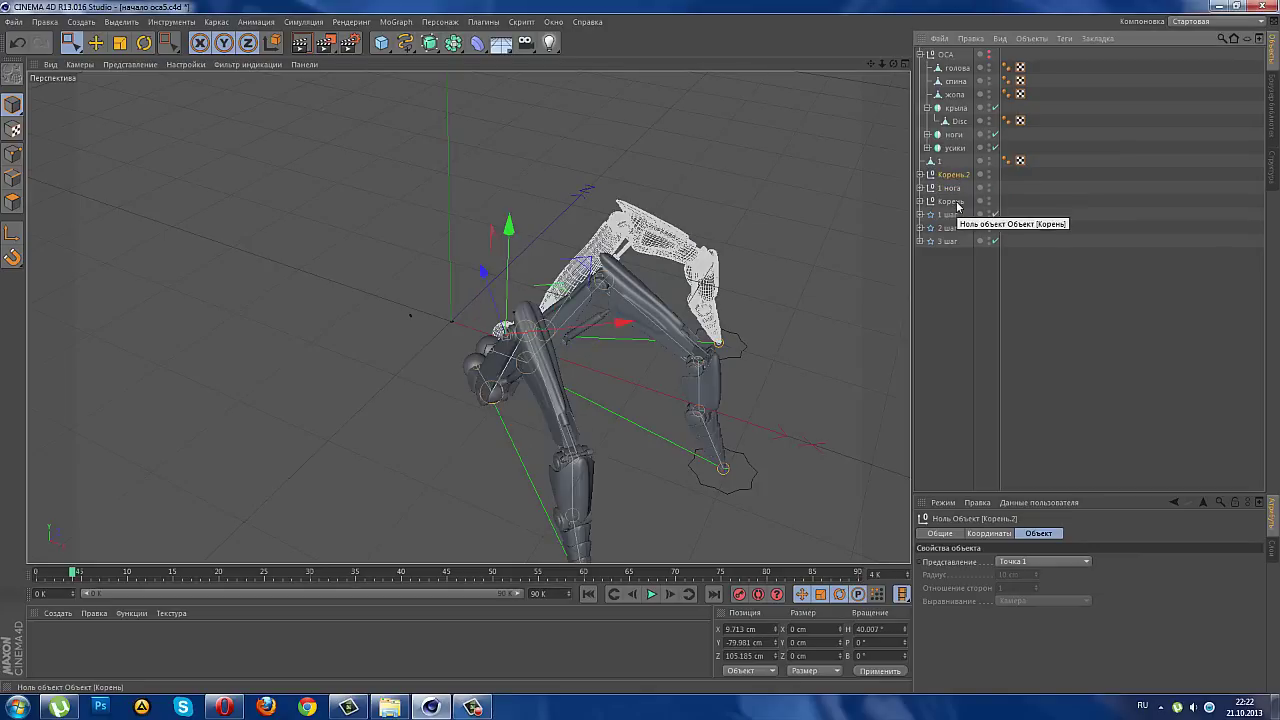
double_click(952, 201)
text(2 нога)
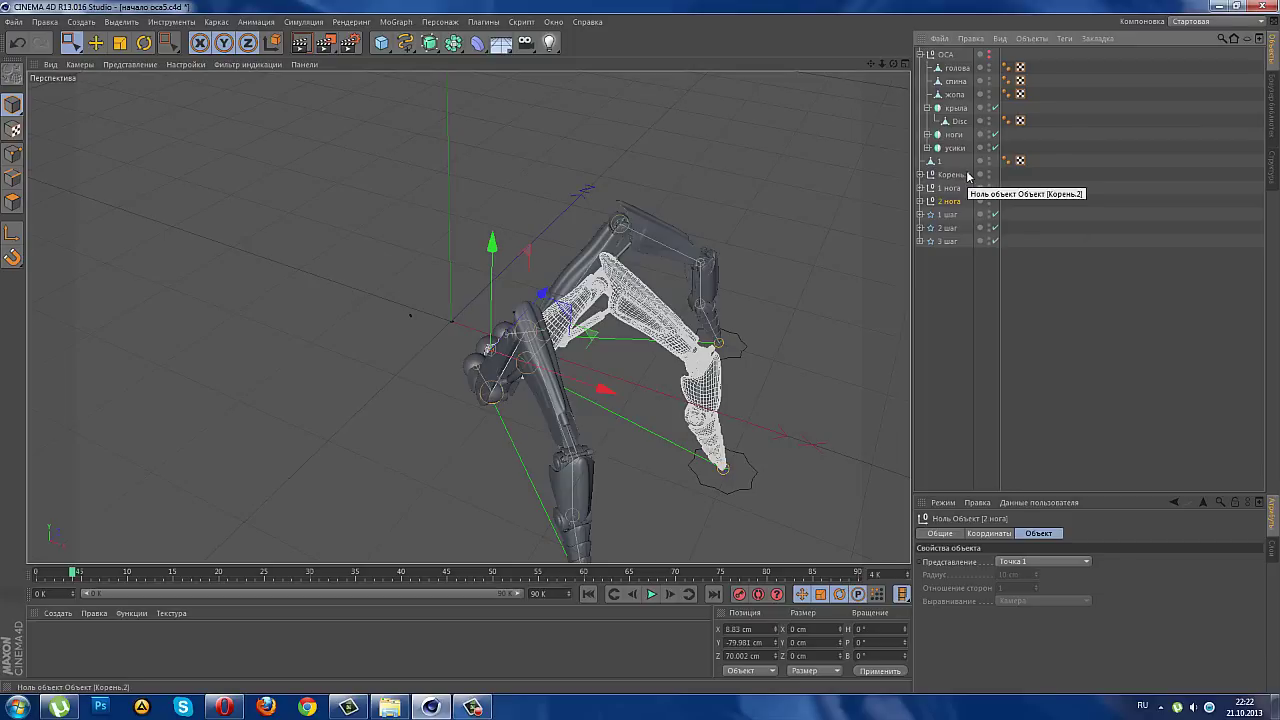
double_click(955, 174)
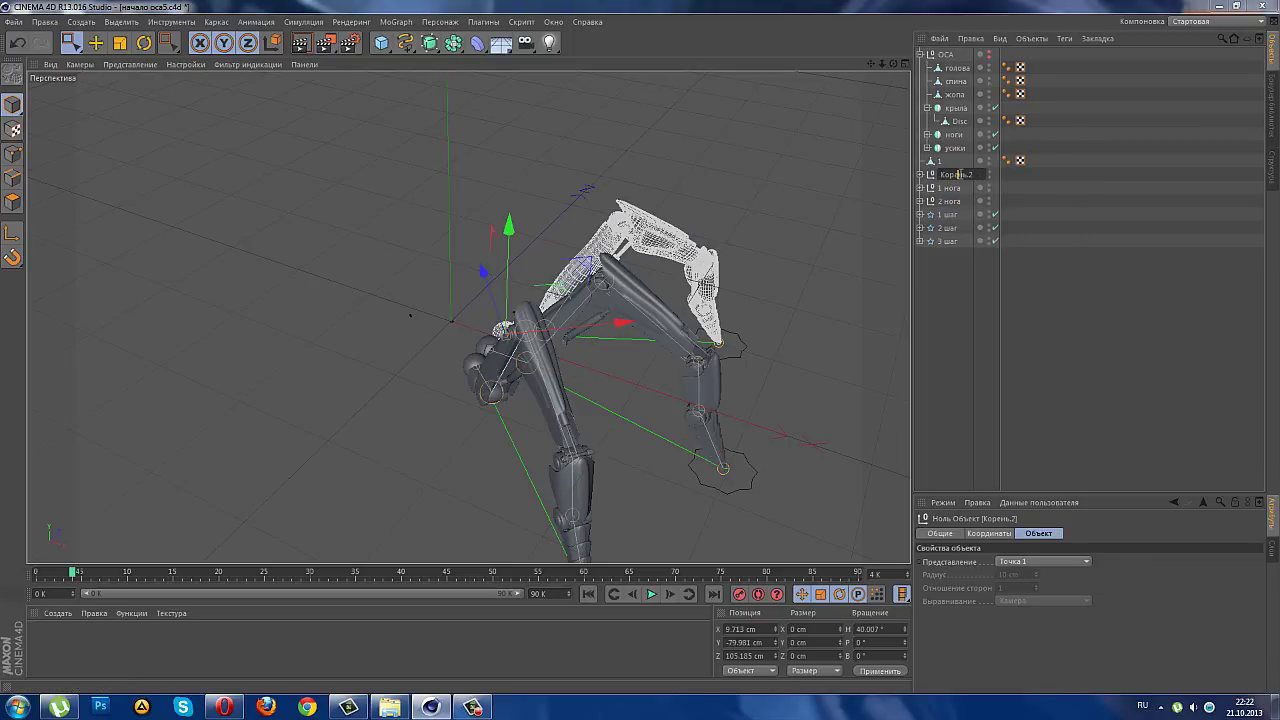
text(3 нога)
key(Return)
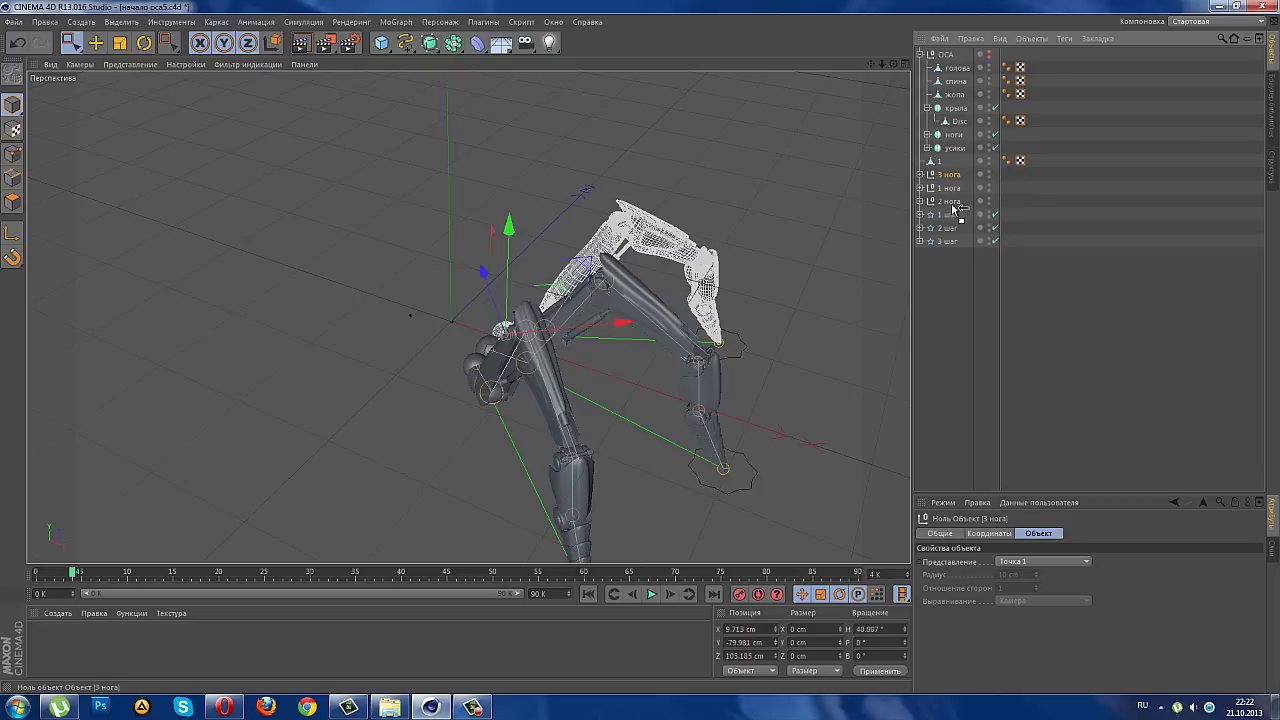
drag(960, 190, 950, 208)
click(956, 272)
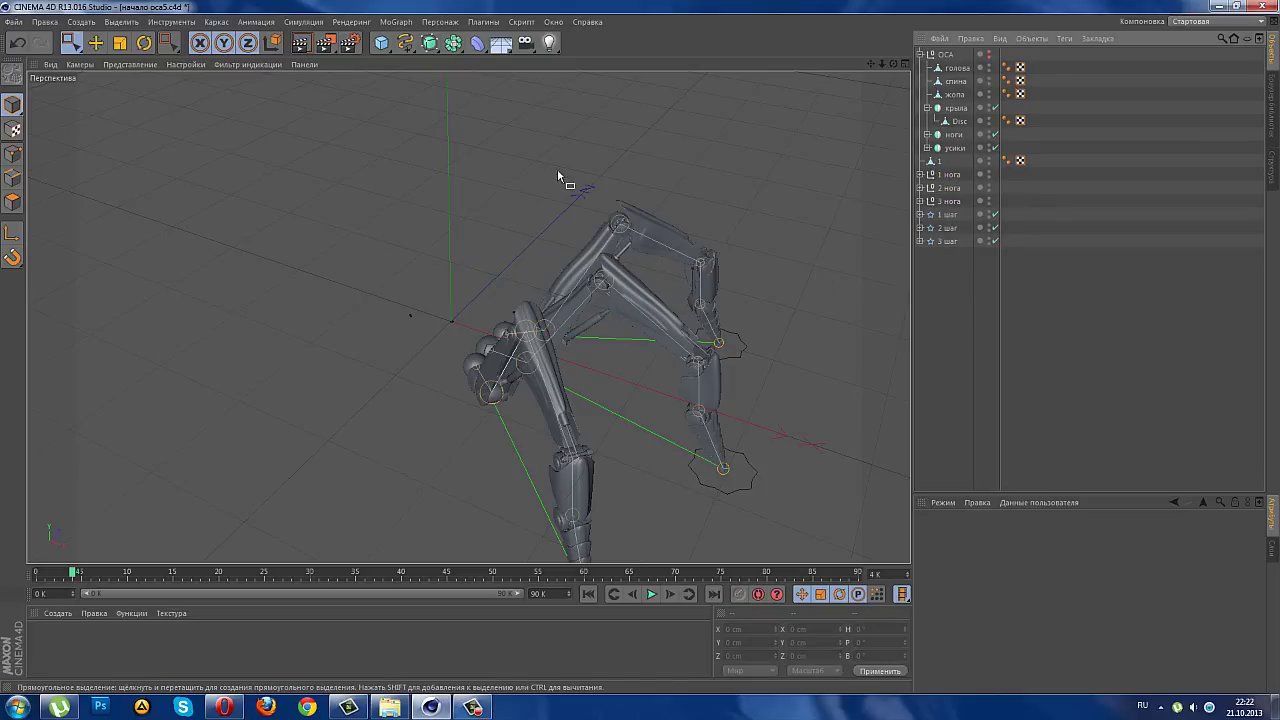
- Create a new null and place the three leg nulls 1–3 нога inside it
click(81, 21)
mouse_move(84, 42)
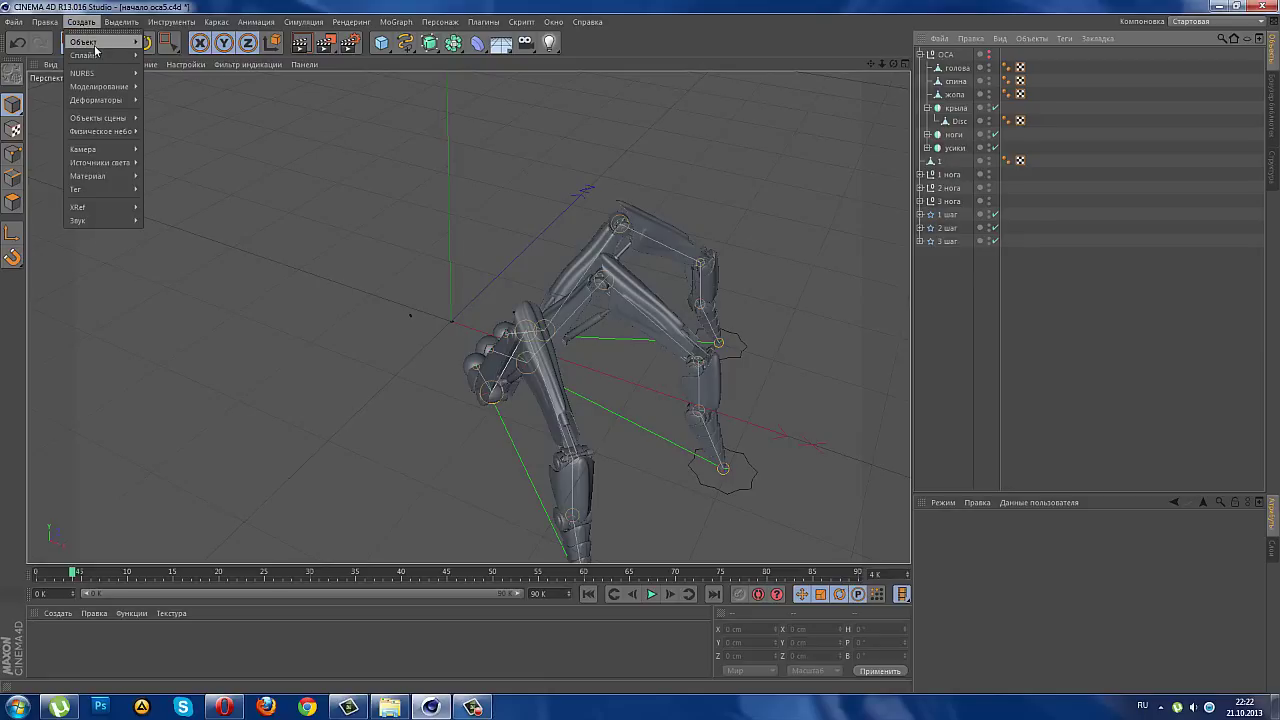
click(151, 48)
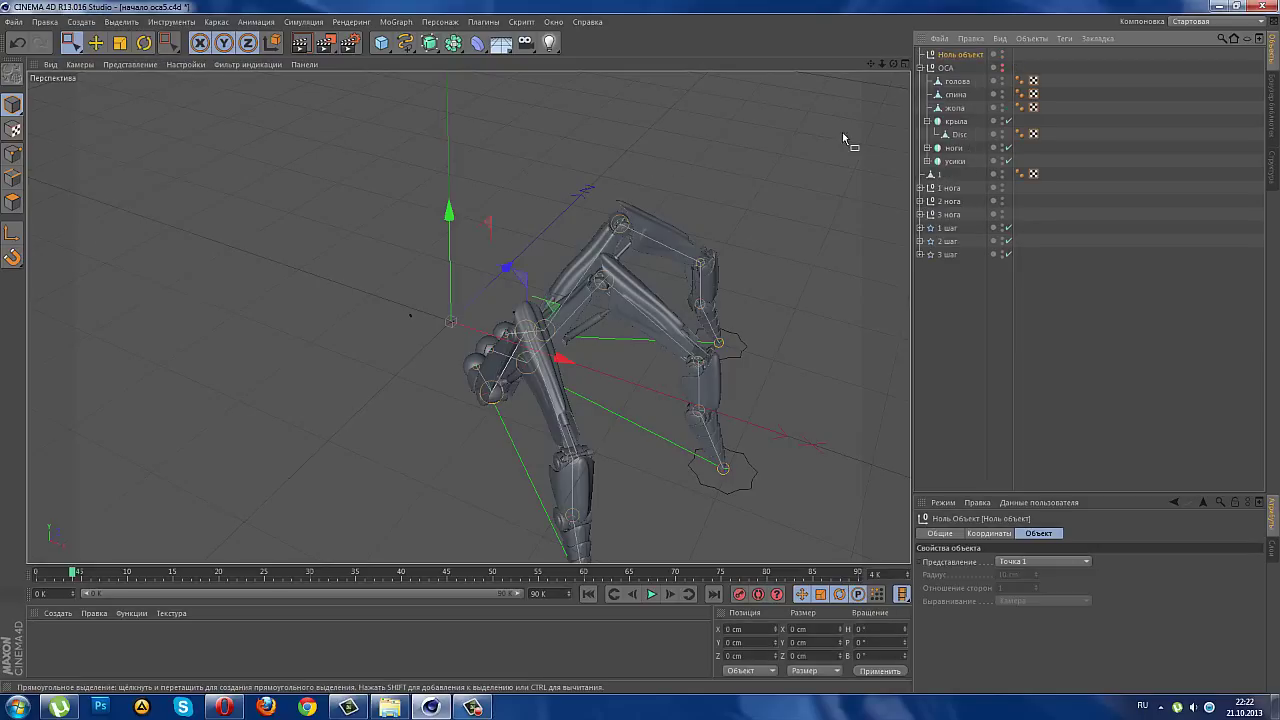
click(951, 189)
shift+click(958, 215)
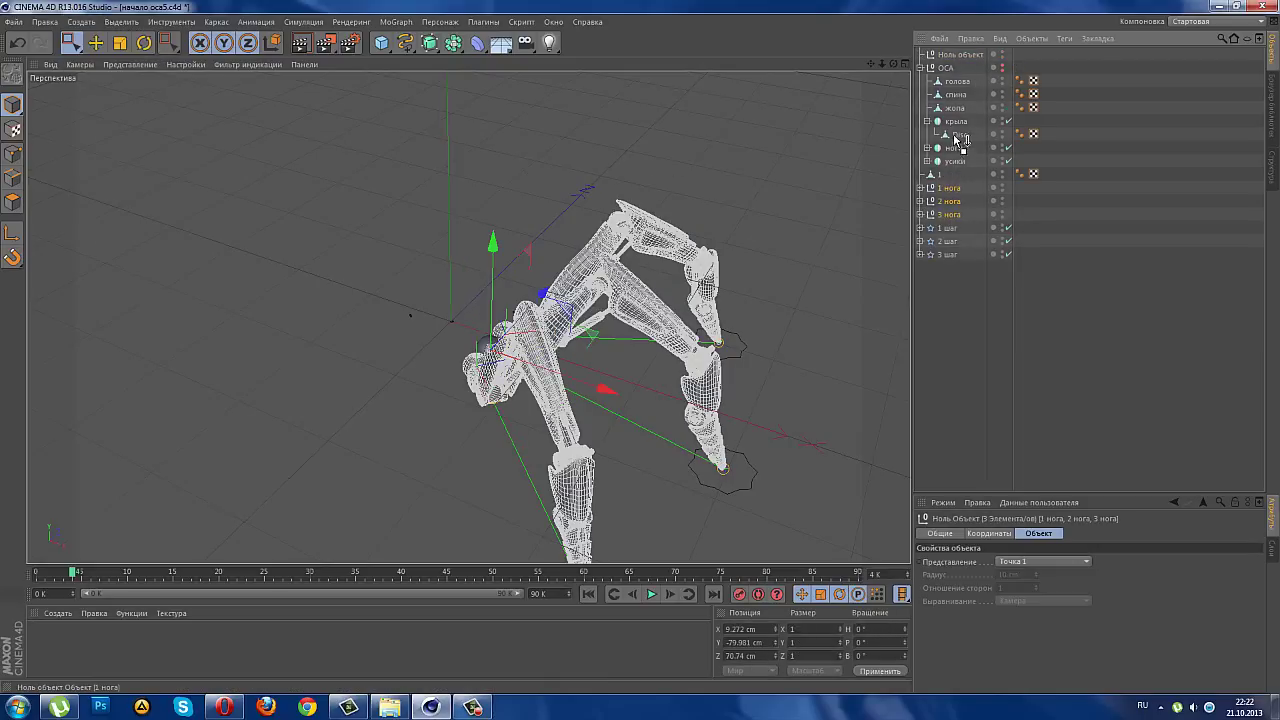
mouse_move(952, 188)
mouse_down()
mouse_move(938, 83)
mouse_move(950, 57)
mouse_up()
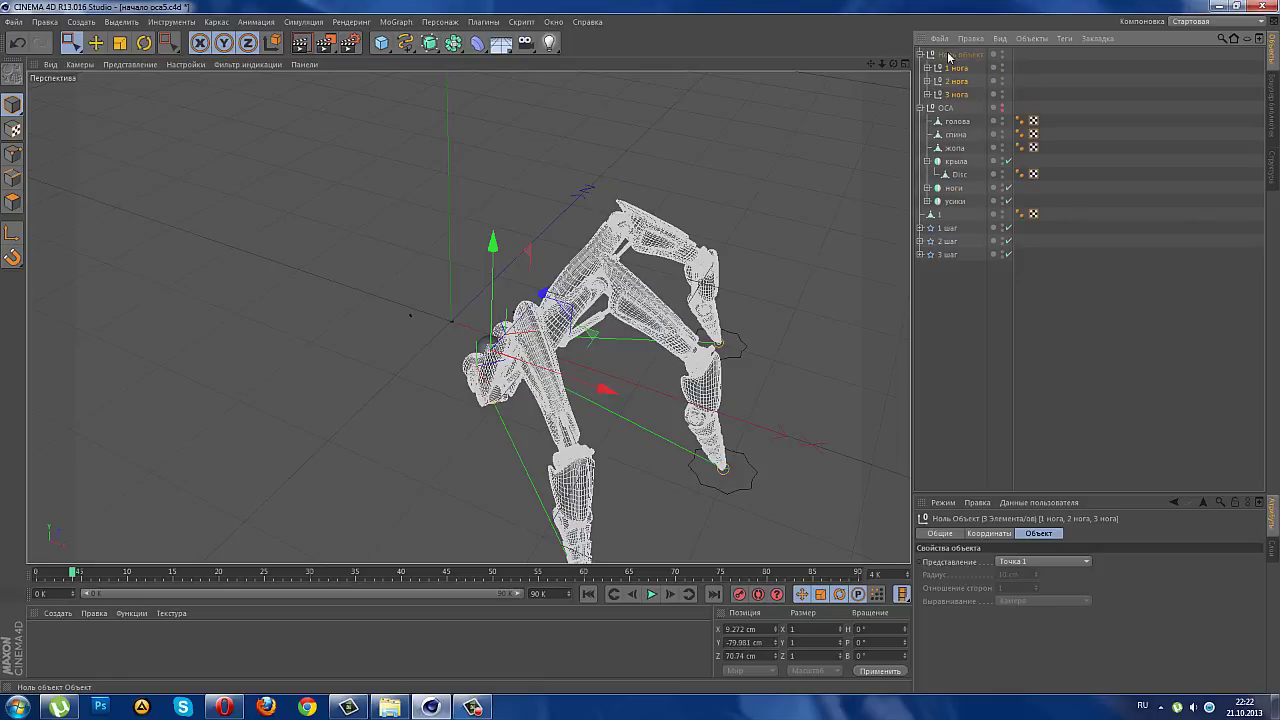
- Name the null ноги, collapse it, and move it below object 1
double_click(949, 57)
text(ног)
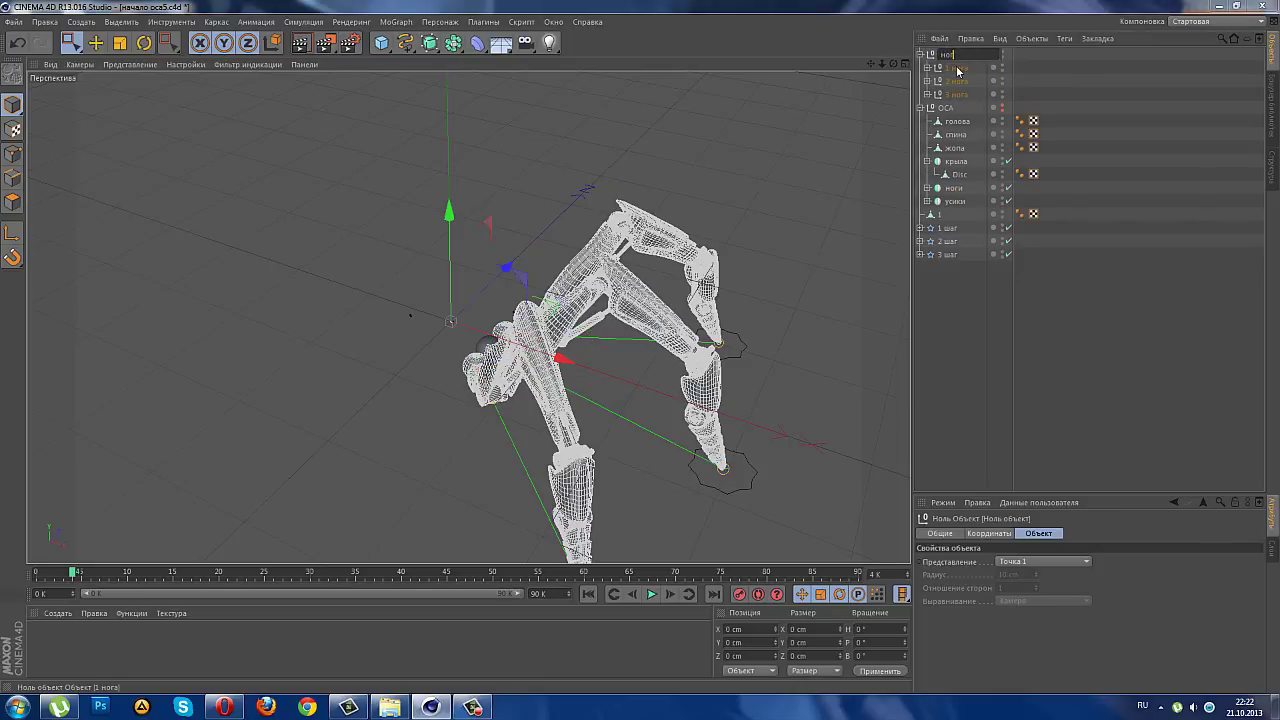
text(и)
key(Return)
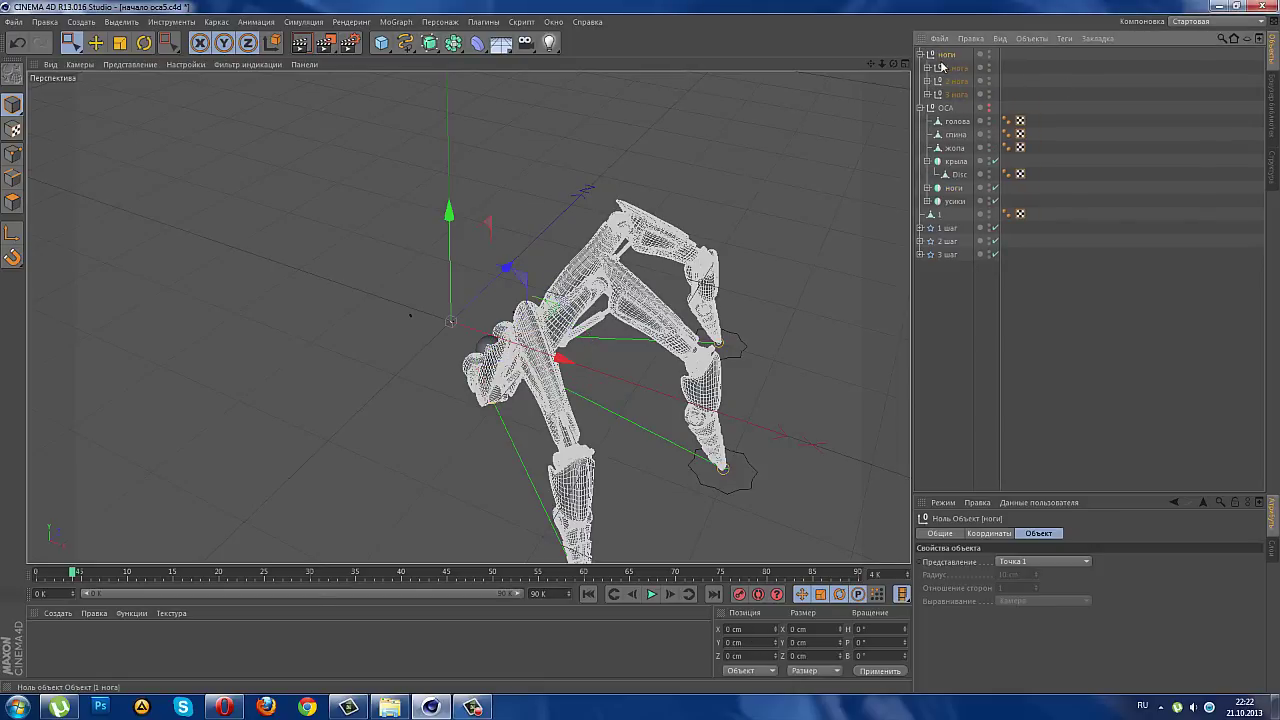
click(920, 55)
drag(940, 57, 943, 174)
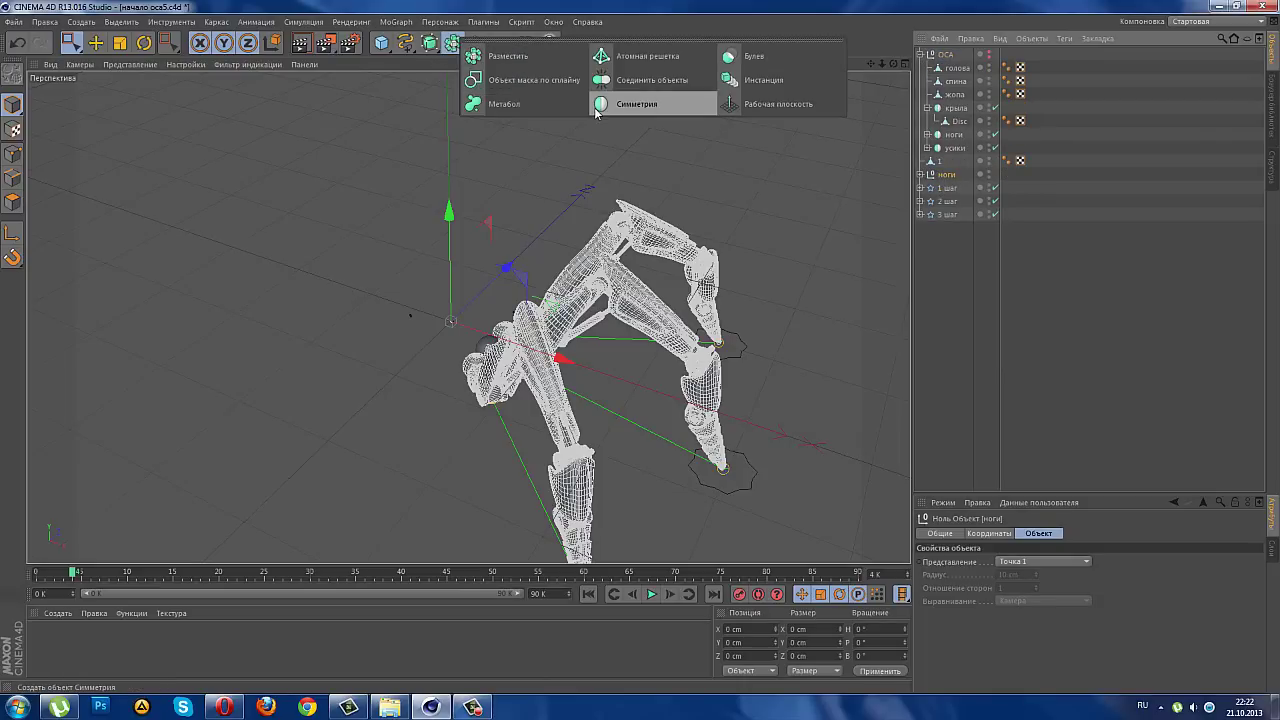
- Add a Symmetry object below object 1 and put the ноги group inside it to mirror the legs
drag(445, 50, 640, 98)
drag(960, 55, 953, 177)
click(949, 268)
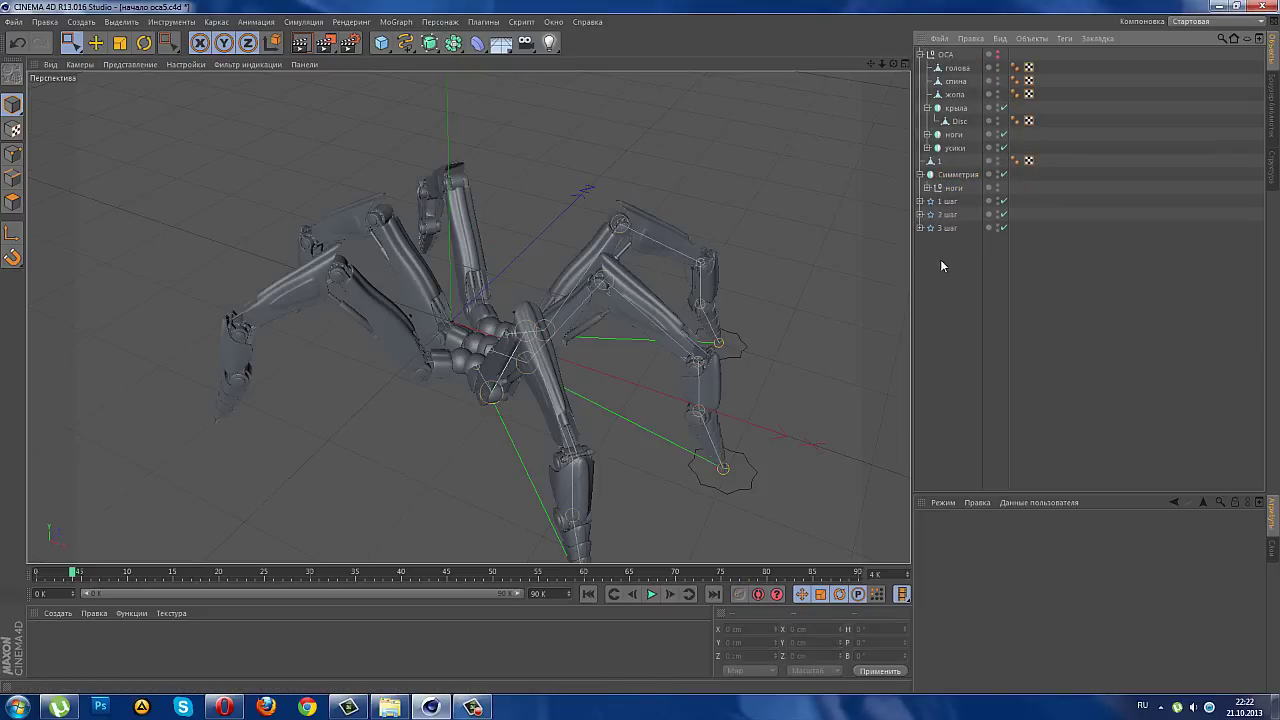
mouse_move(530, 300)
alt+mouse_down()
mouse_move(459, 388)
mouse_move(343, 368)
mouse_move(452, 334)
alt+mouse_up()
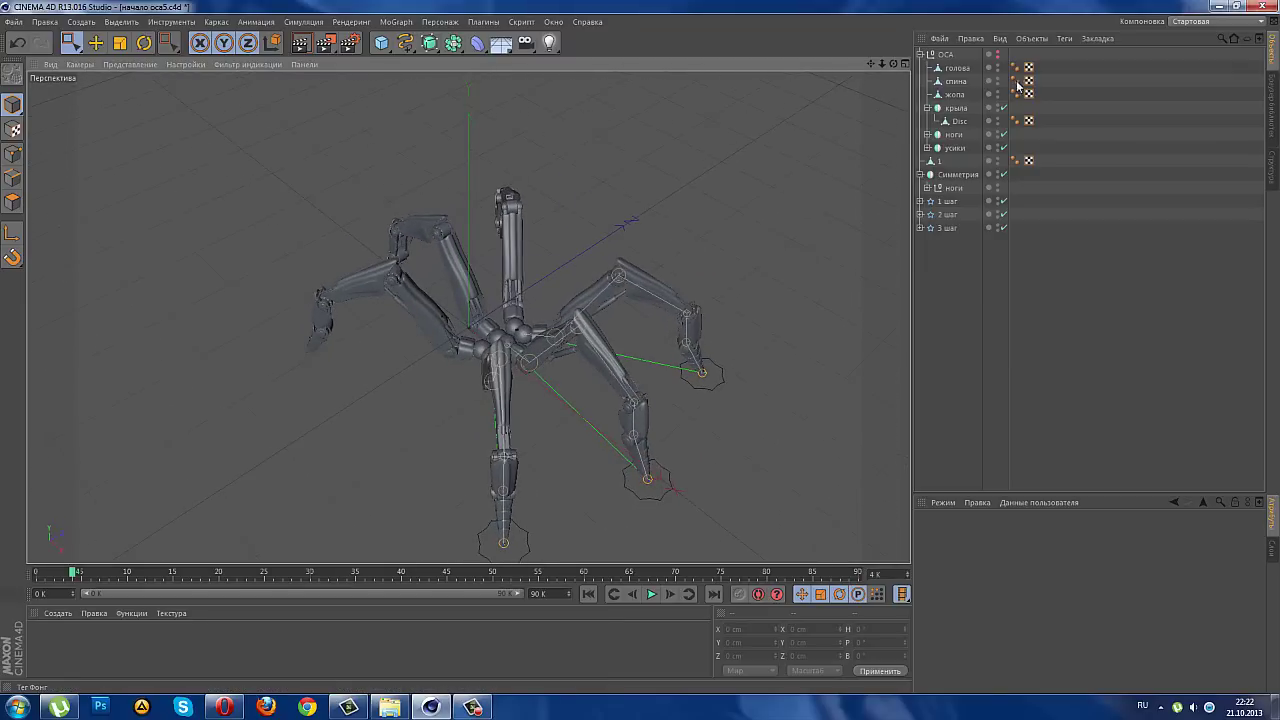
- Make the оса wasp body visible again, toggle ноги inside it, and view the wasp from above
click(997, 55)
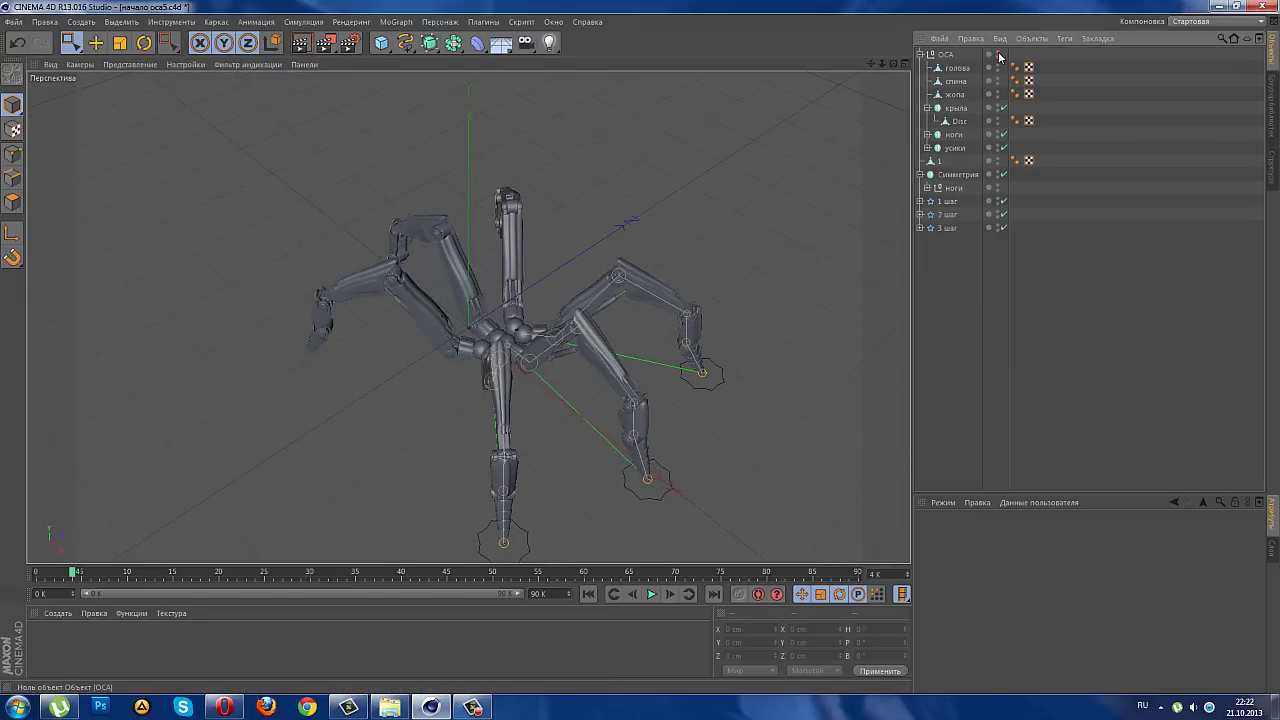
click(921, 55)
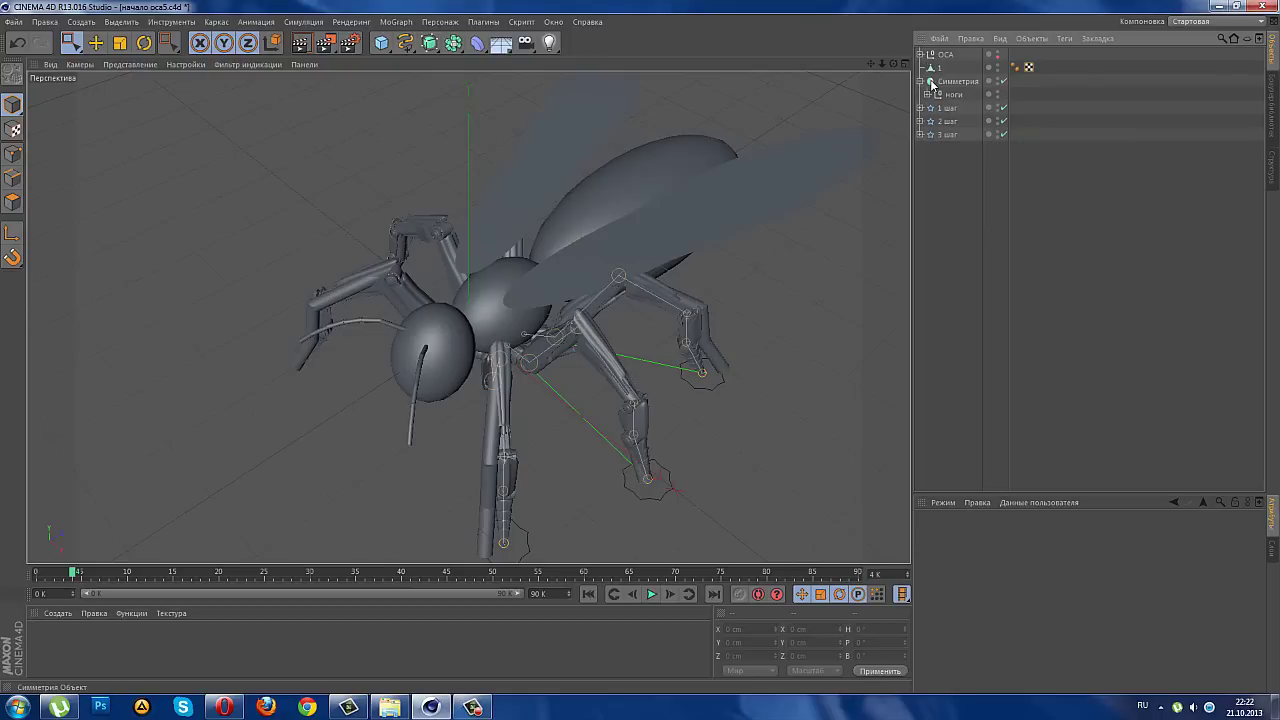
click(921, 55)
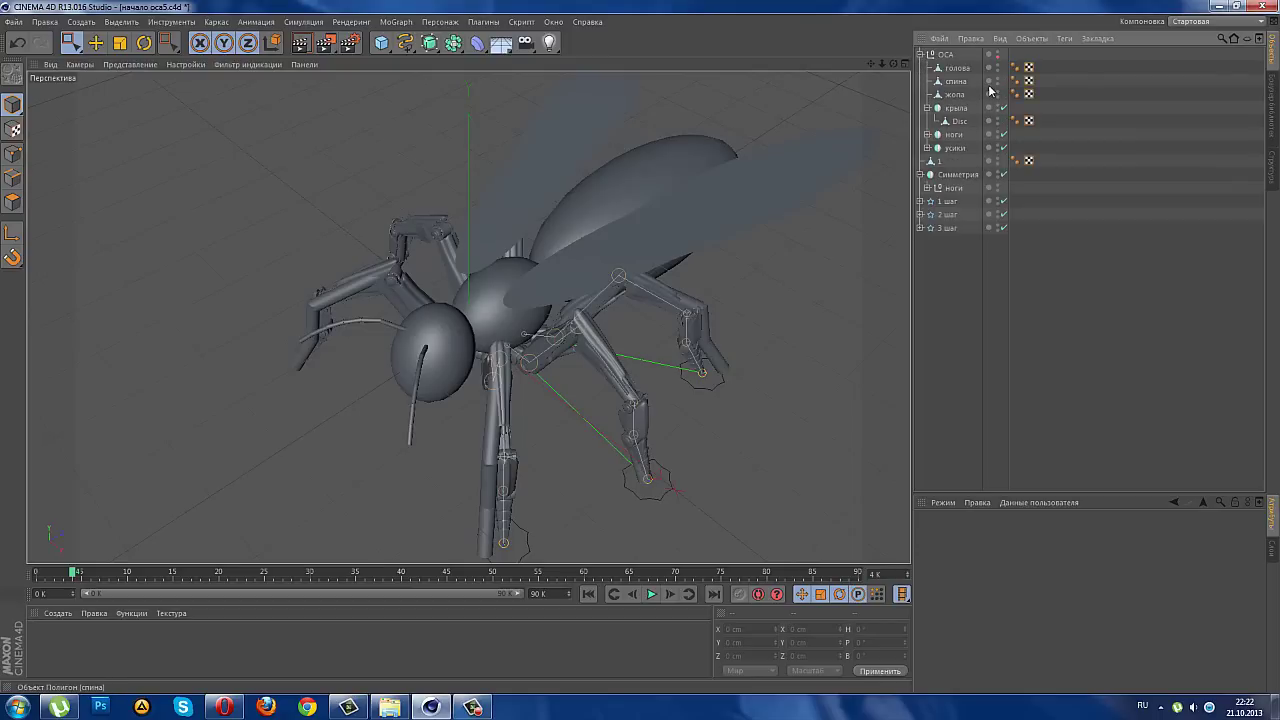
click(998, 134)
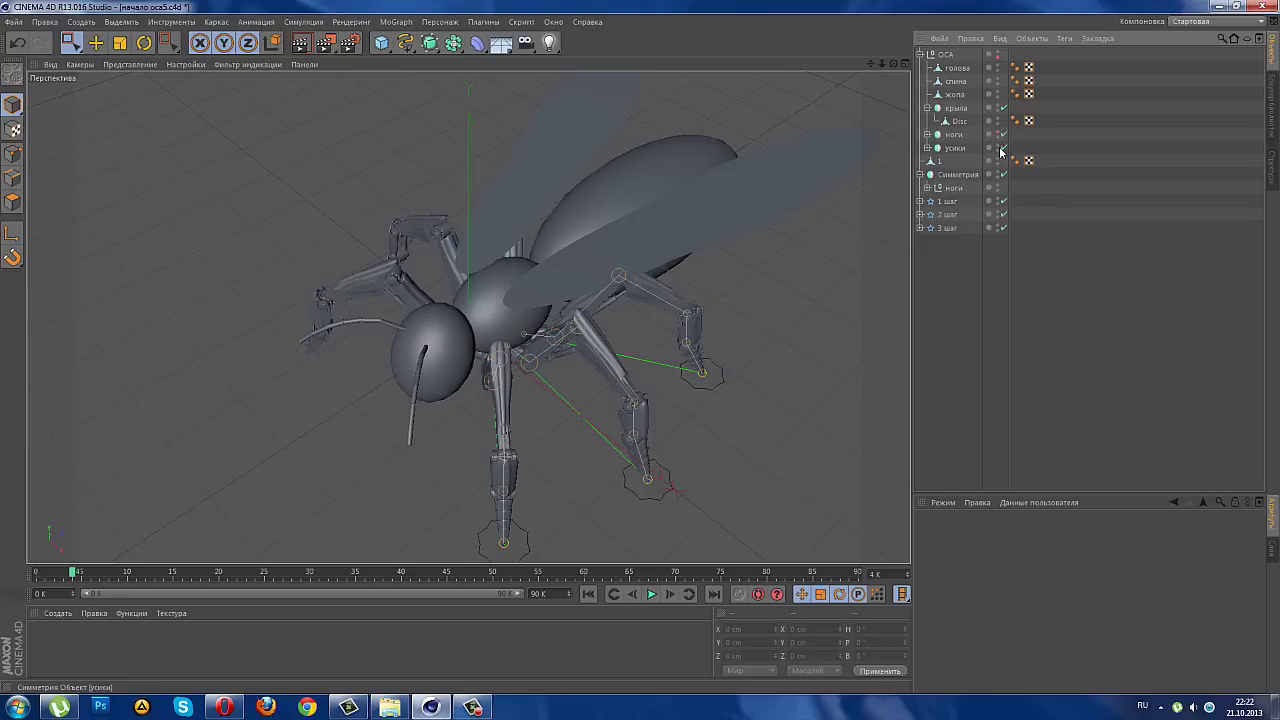
mouse_move(760, 330)
alt+mouse_down()
mouse_move(663, 381)
mouse_move(734, 343)
mouse_move(526, 266)
mouse_move(457, 120)
mouse_move(365, 391)
mouse_move(357, 371)
mouse_move(450, 345)
alt+mouse_up()
scroll(560, 345, up, 3)
scroll(560, 345, up, 3)
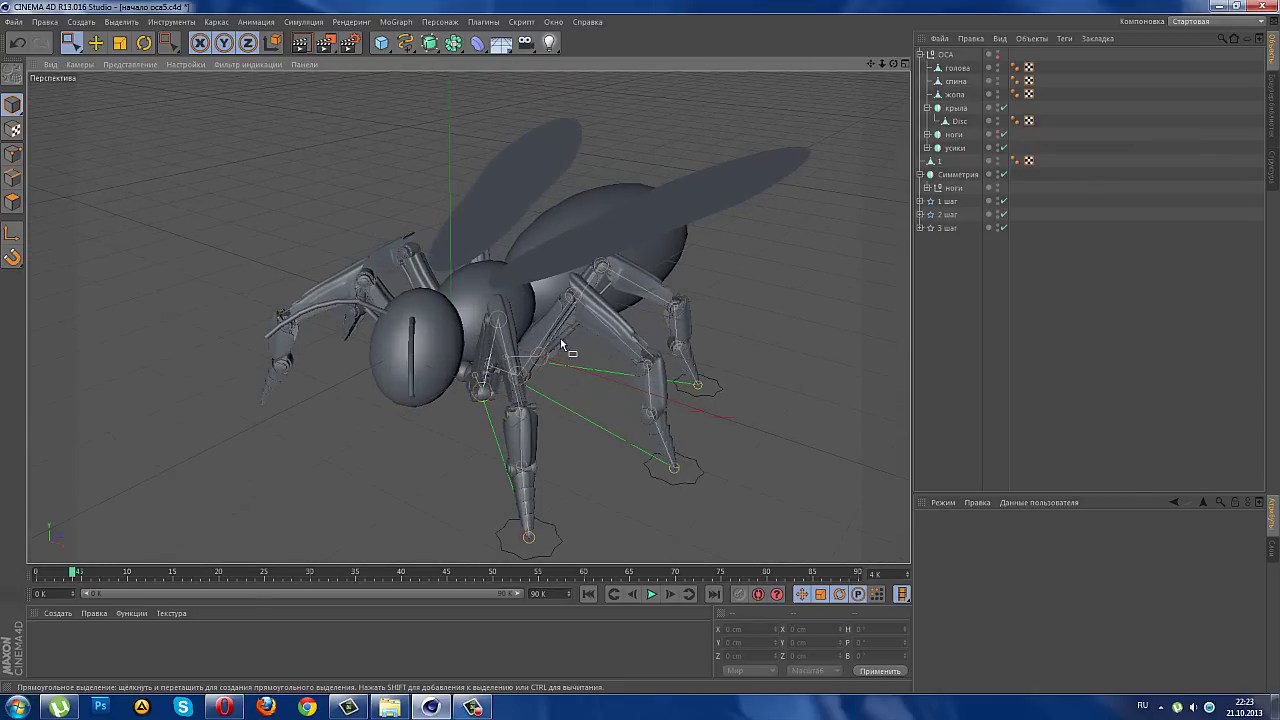
click(325, 42)
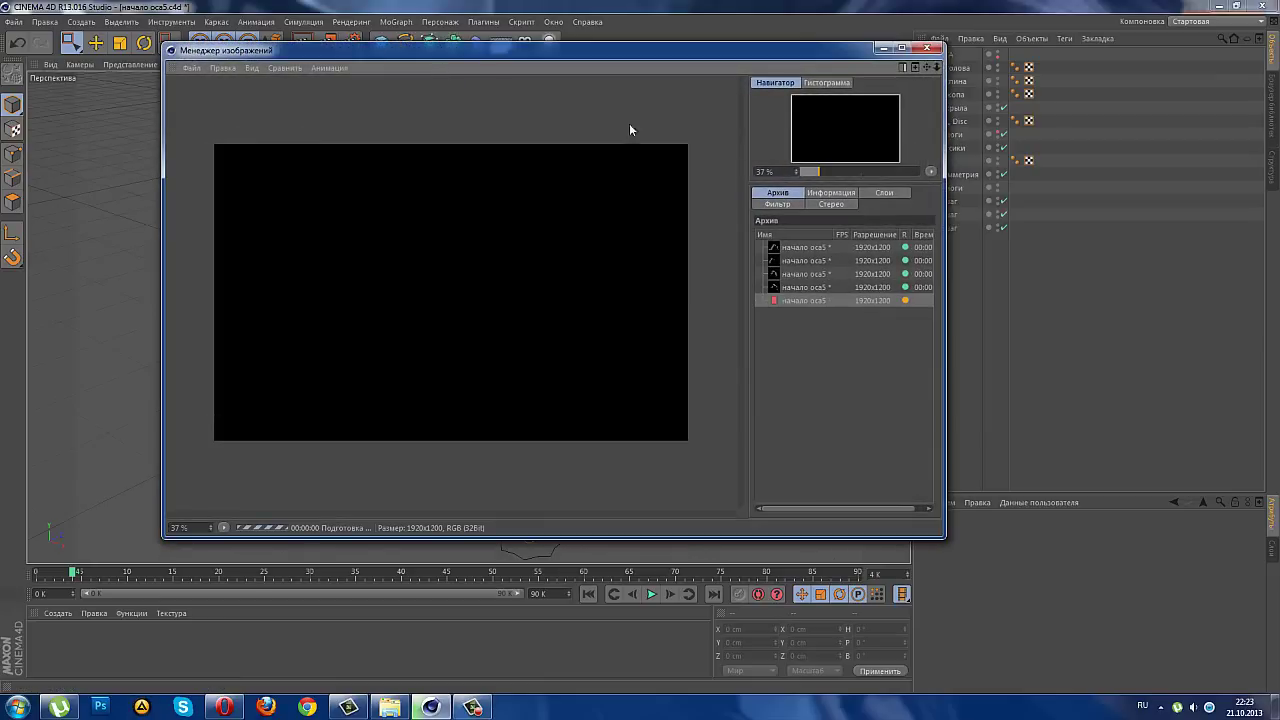
click(927, 47)
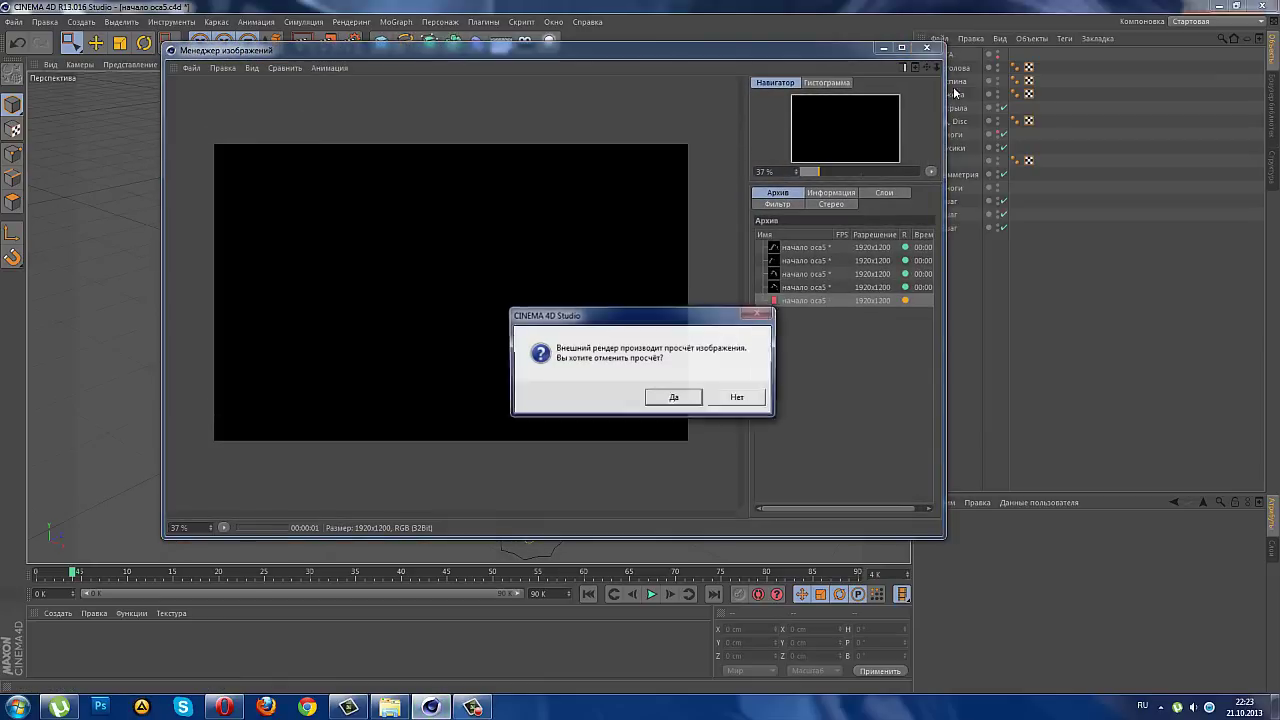
click(694, 401)
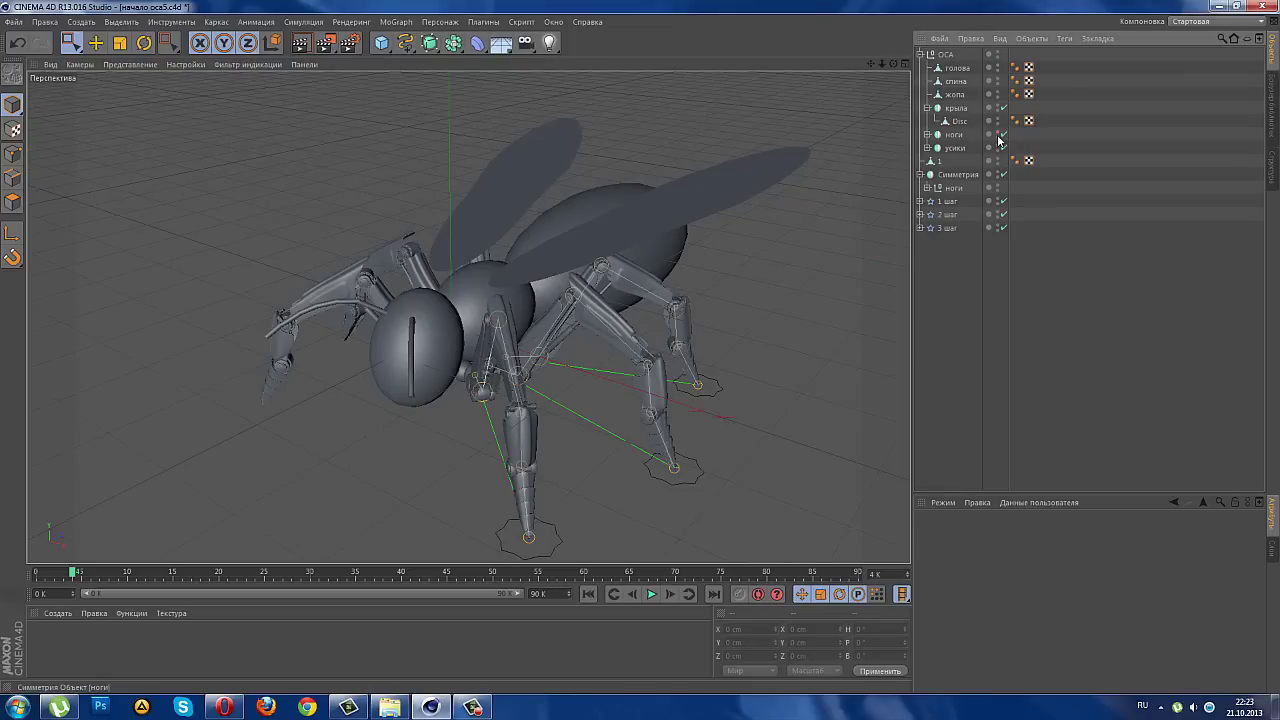
- Render the six-legged wasp at 1920x1200, close the preview, and show all four views
click(325, 42)
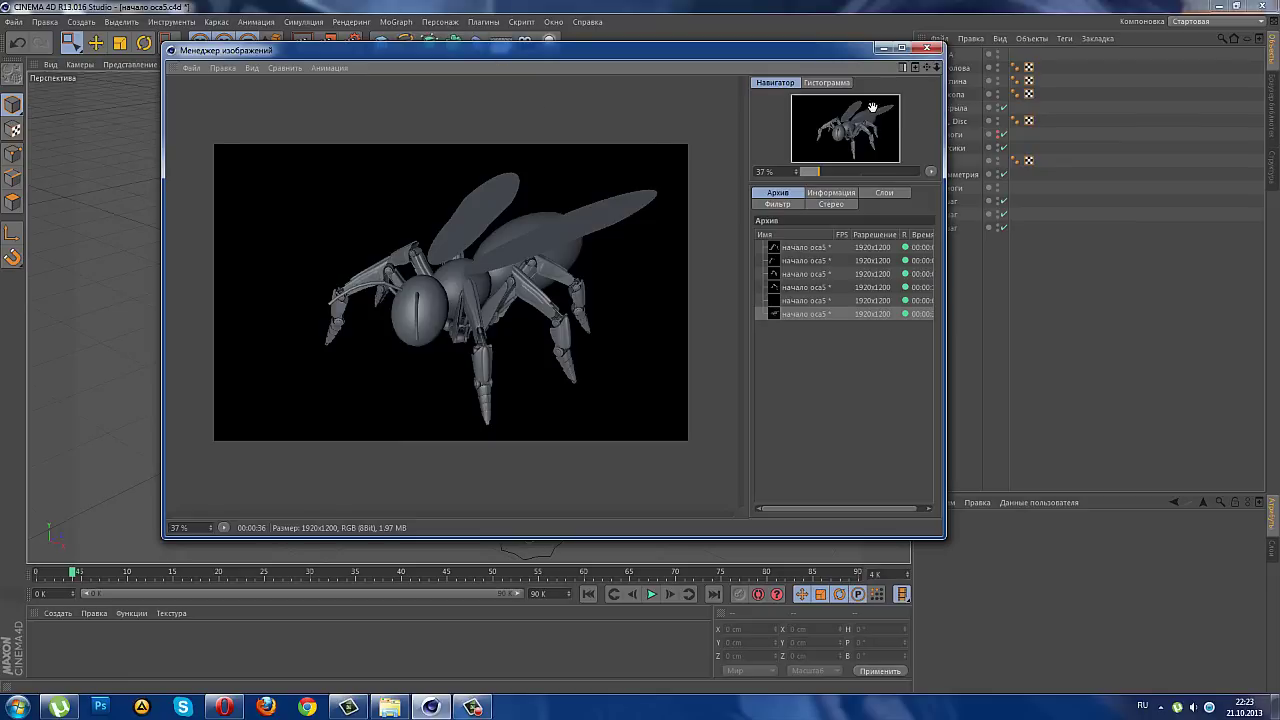
click(927, 48)
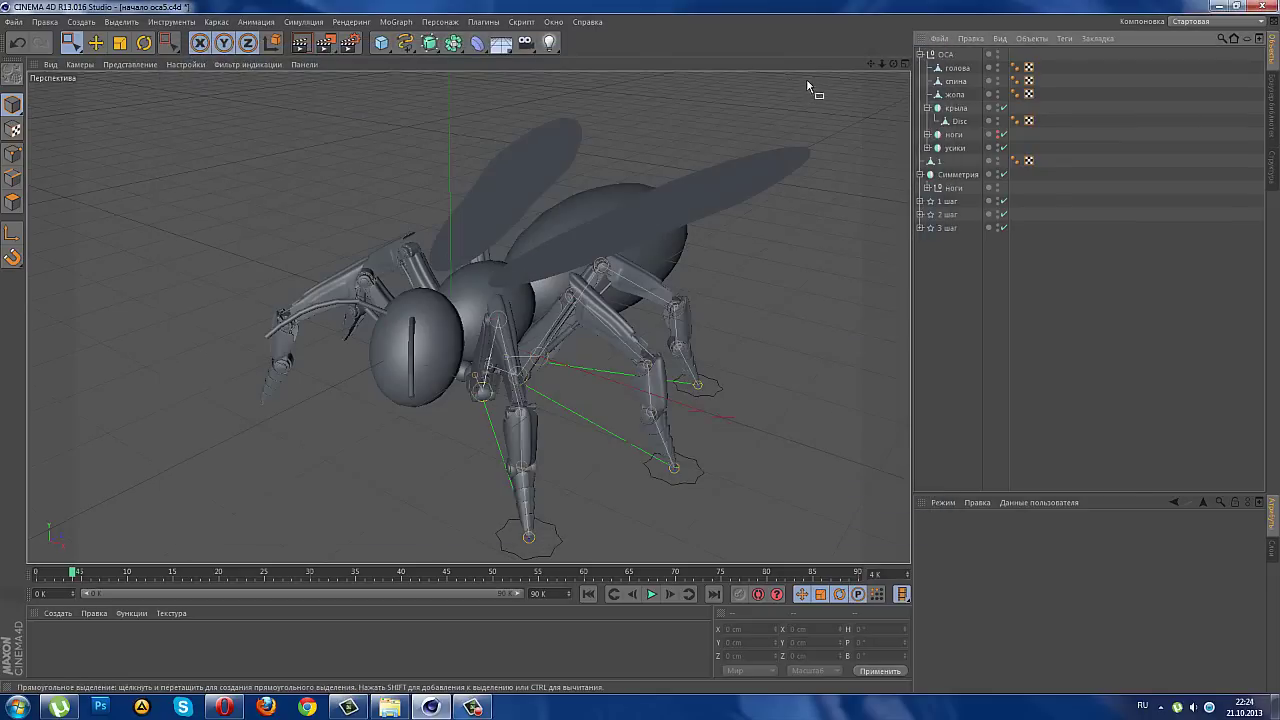
click(907, 65)
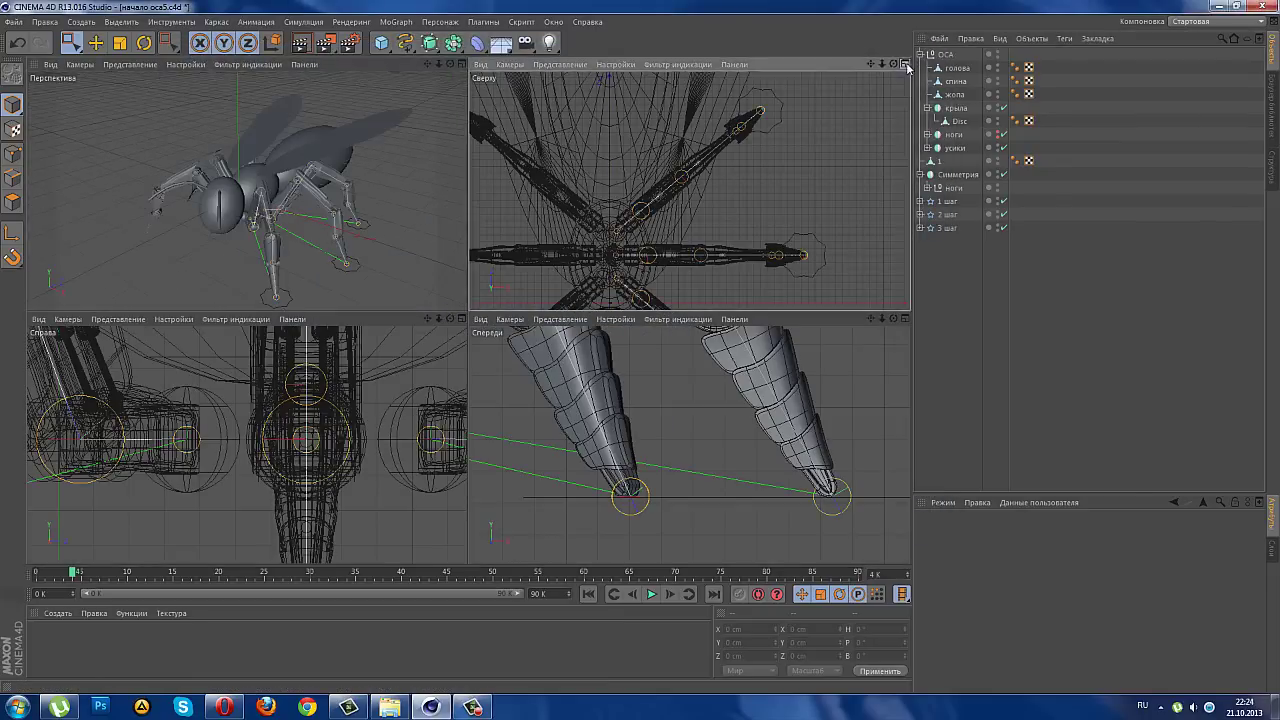
- Maximize the top view framing the whole wasp, and expand ноги under Симметрия
click(905, 64)
drag(879, 66, 900, 6)
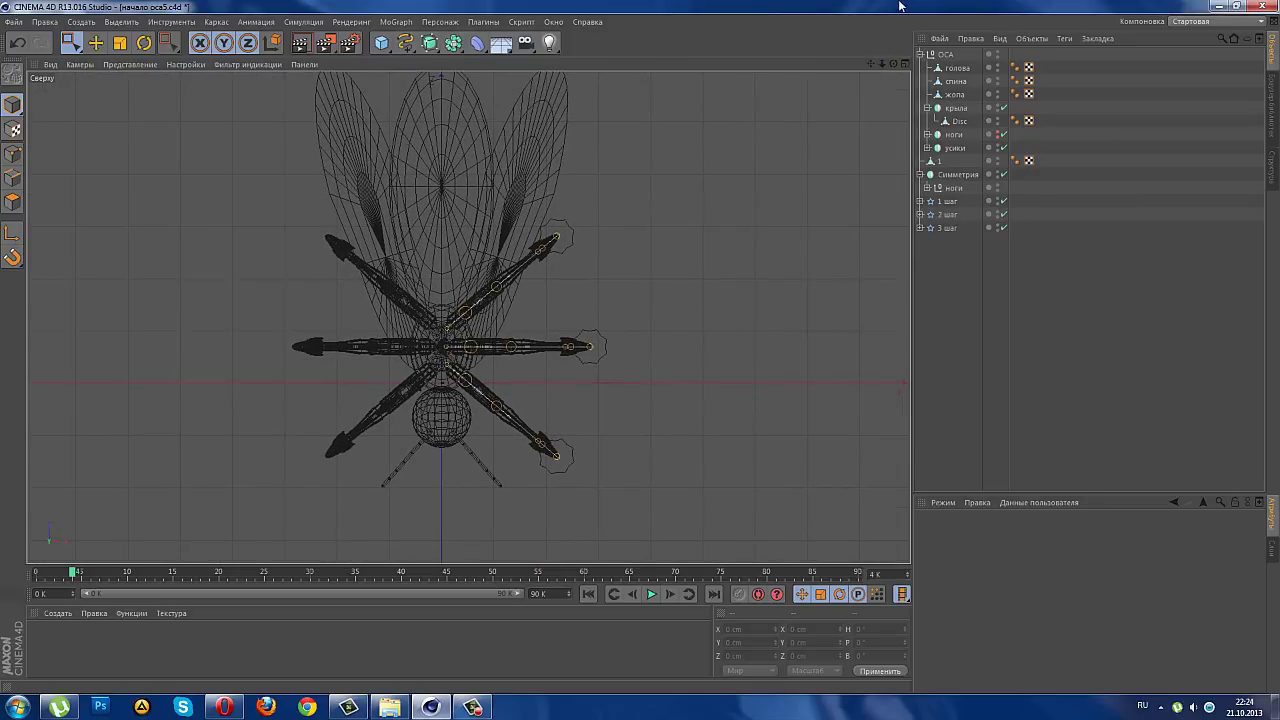
scroll(740, 260, up, 1)
scroll(745, 290, up, 1)
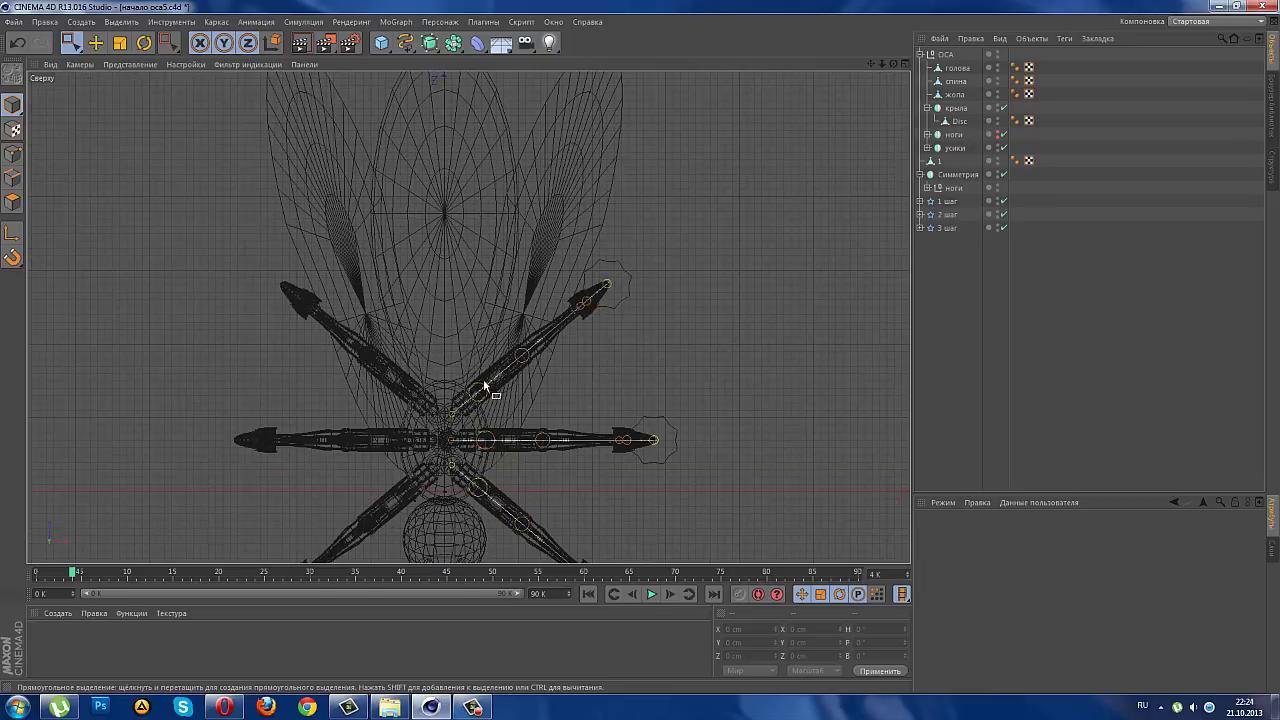
scroll(748, 298, up, 1)
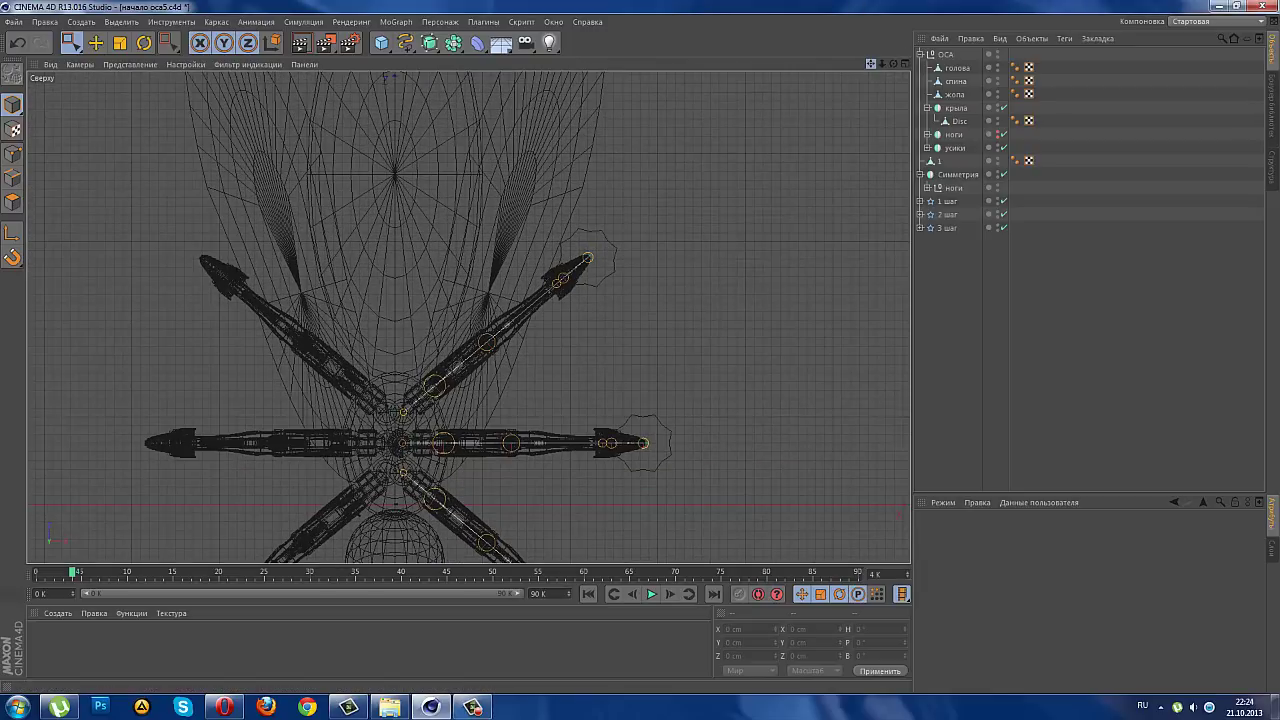
drag(870, 64, 853, 88)
scroll(617, 400, up, 1)
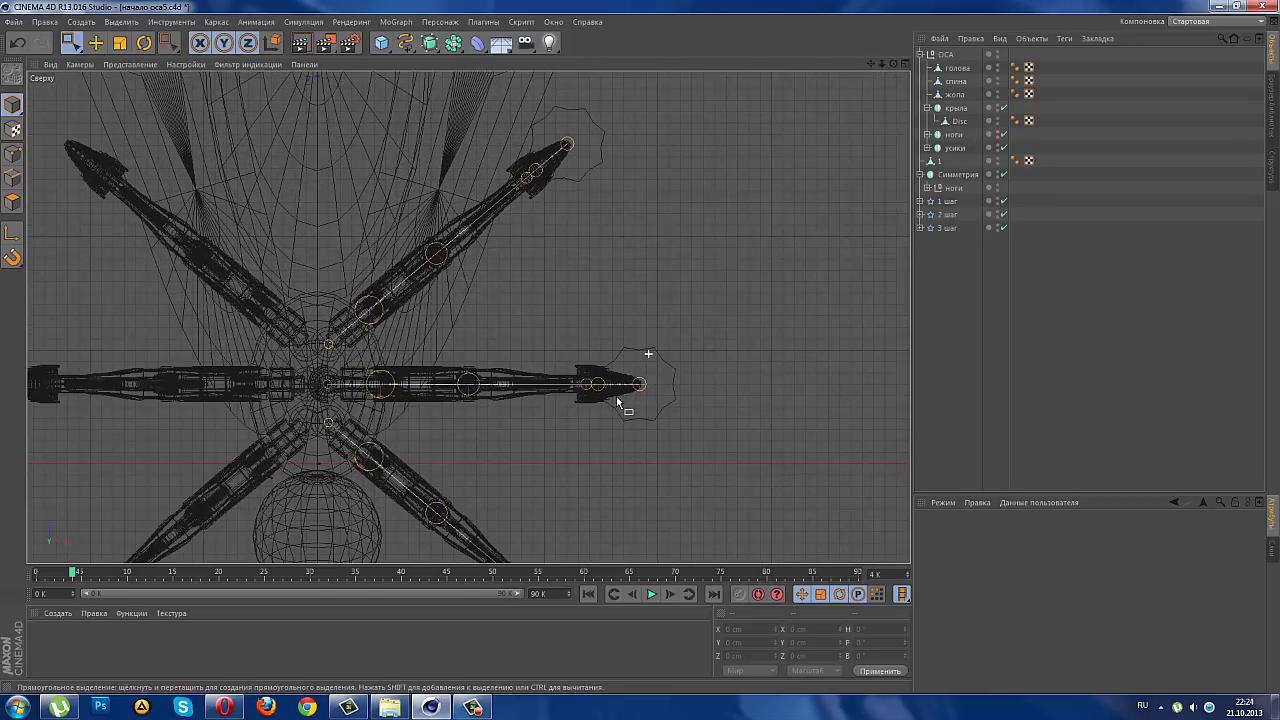
scroll(617, 400, down, 2)
scroll(650, 370, up, 1)
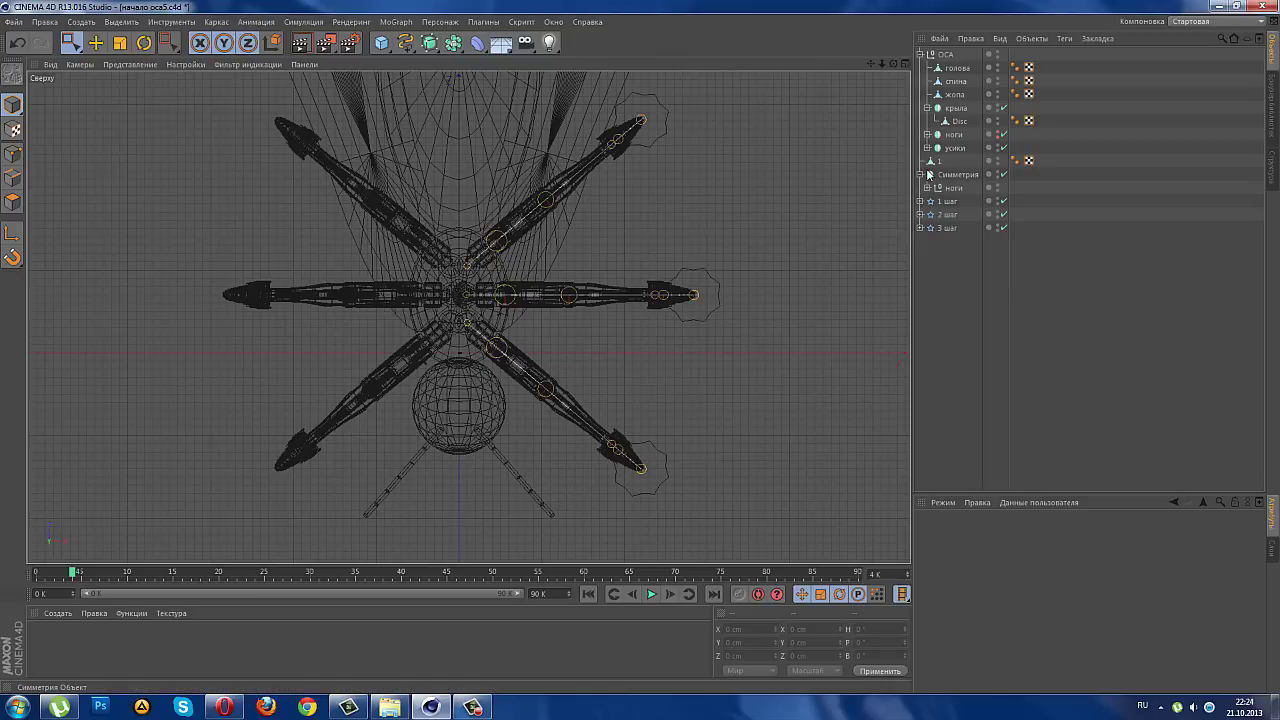
click(928, 188)
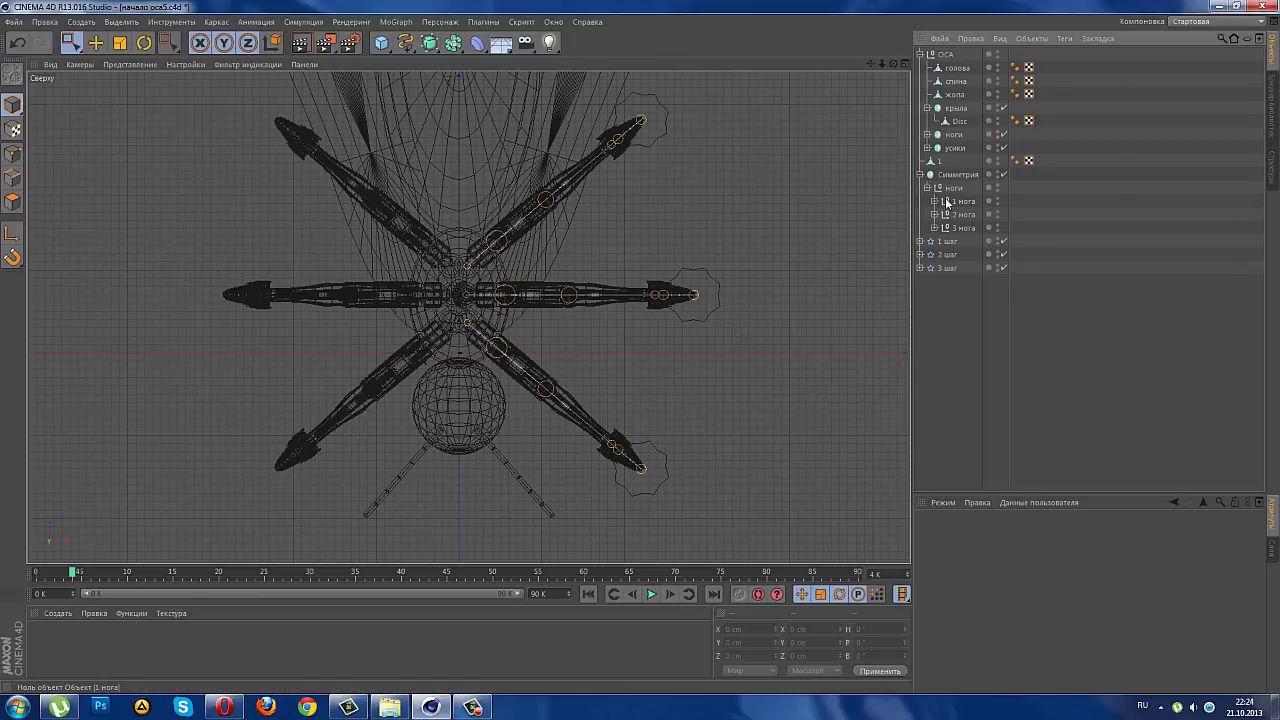
- Rotate 1 нога with 1 шаг about -10° in heading and shift them about 21 cm along Z
click(960, 201)
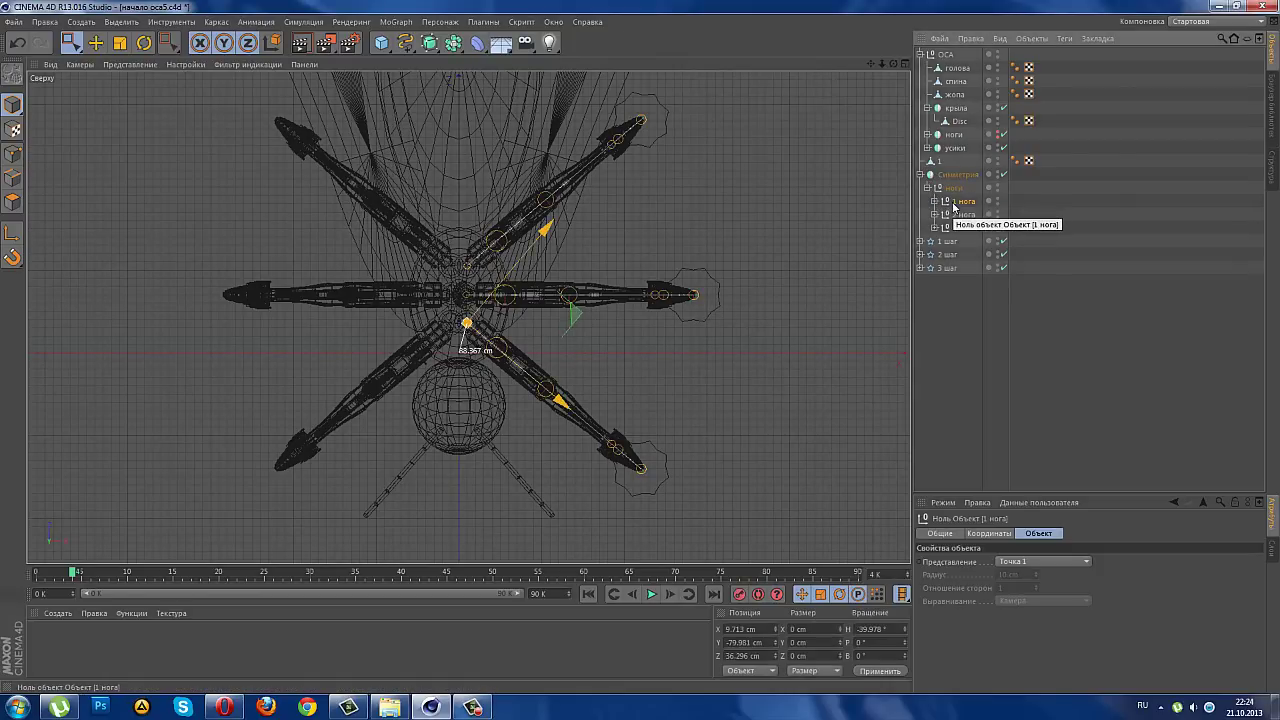
click(934, 201)
click(934, 201)
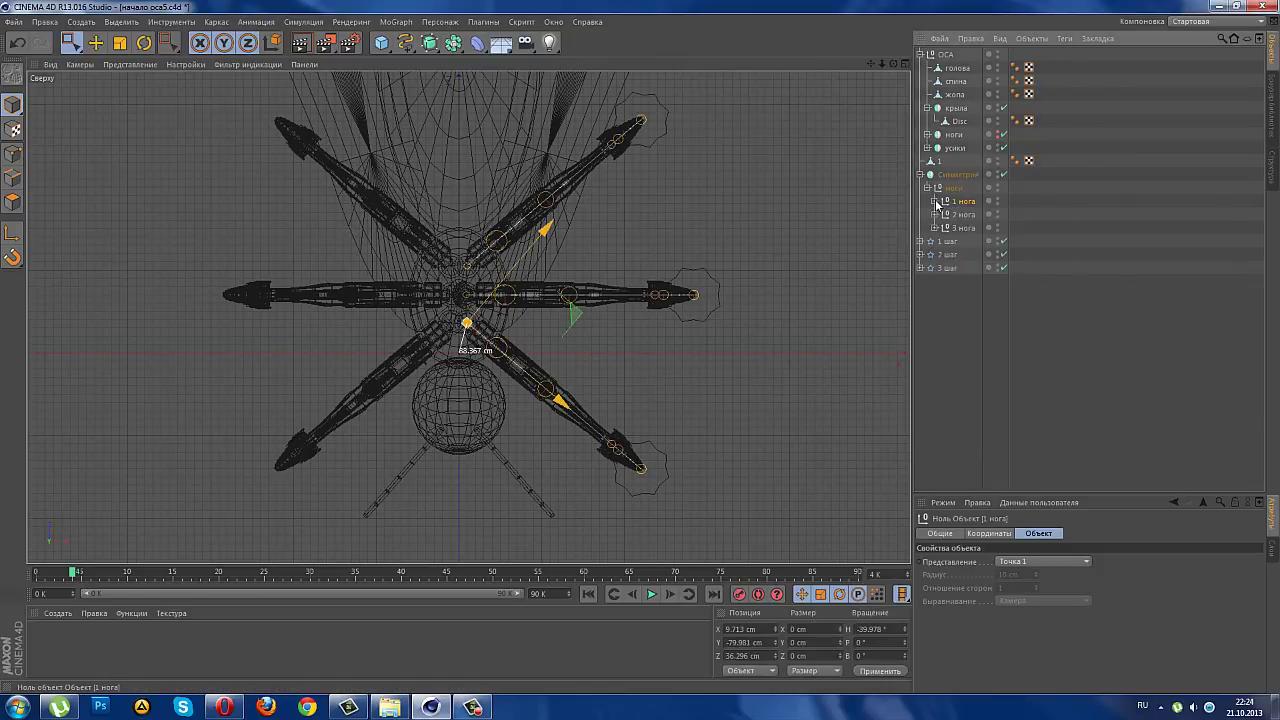
ctrl+click(947, 241)
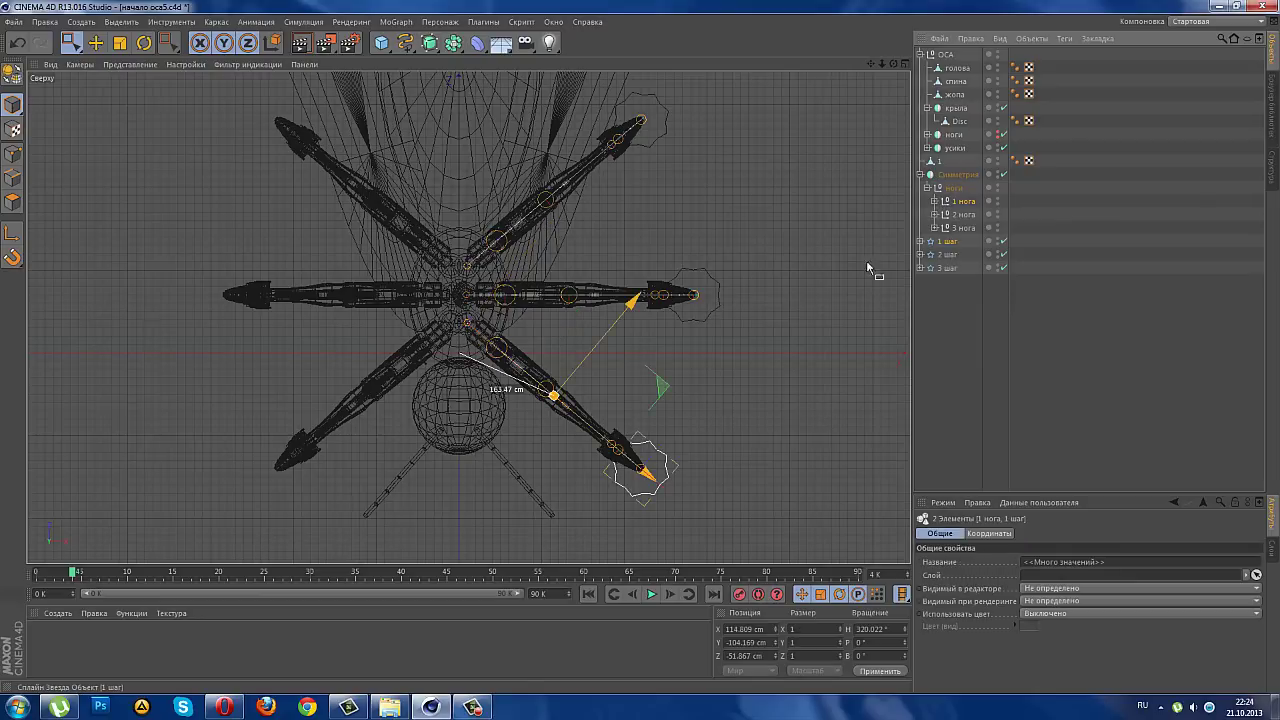
scroll(717, 378, up, 1)
middle_drag(717, 378, 418, 462)
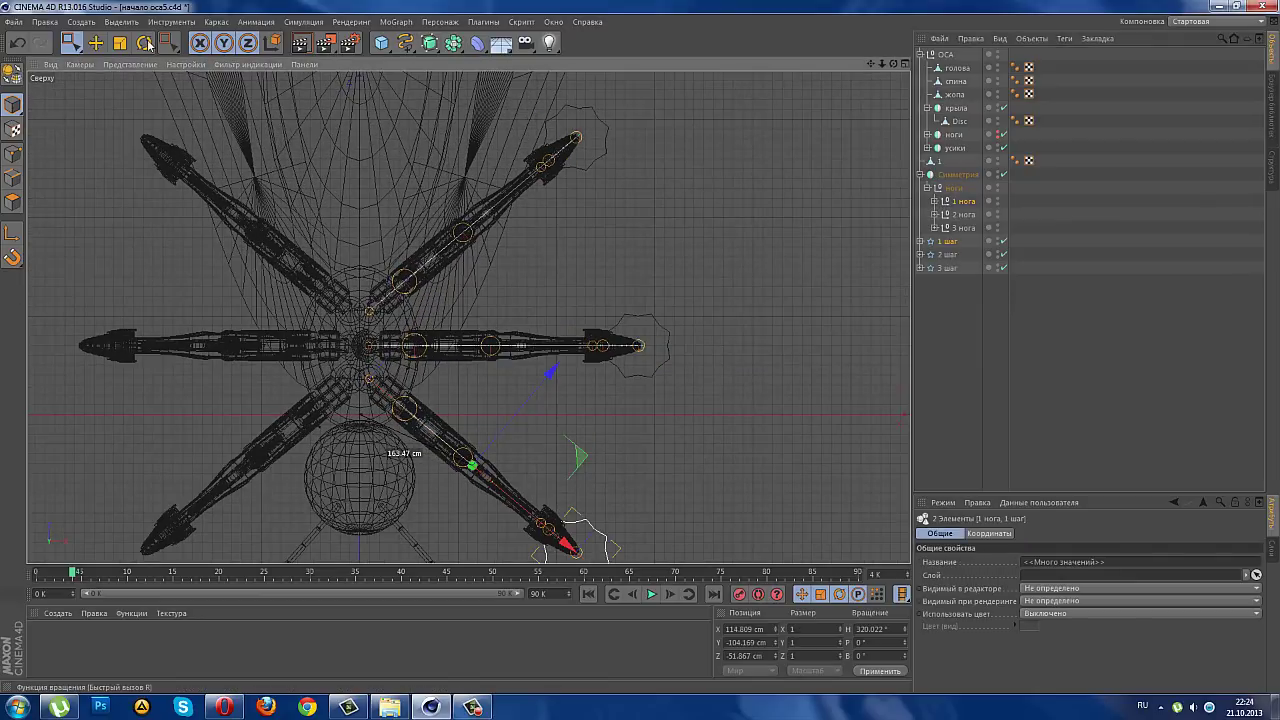
key(r)
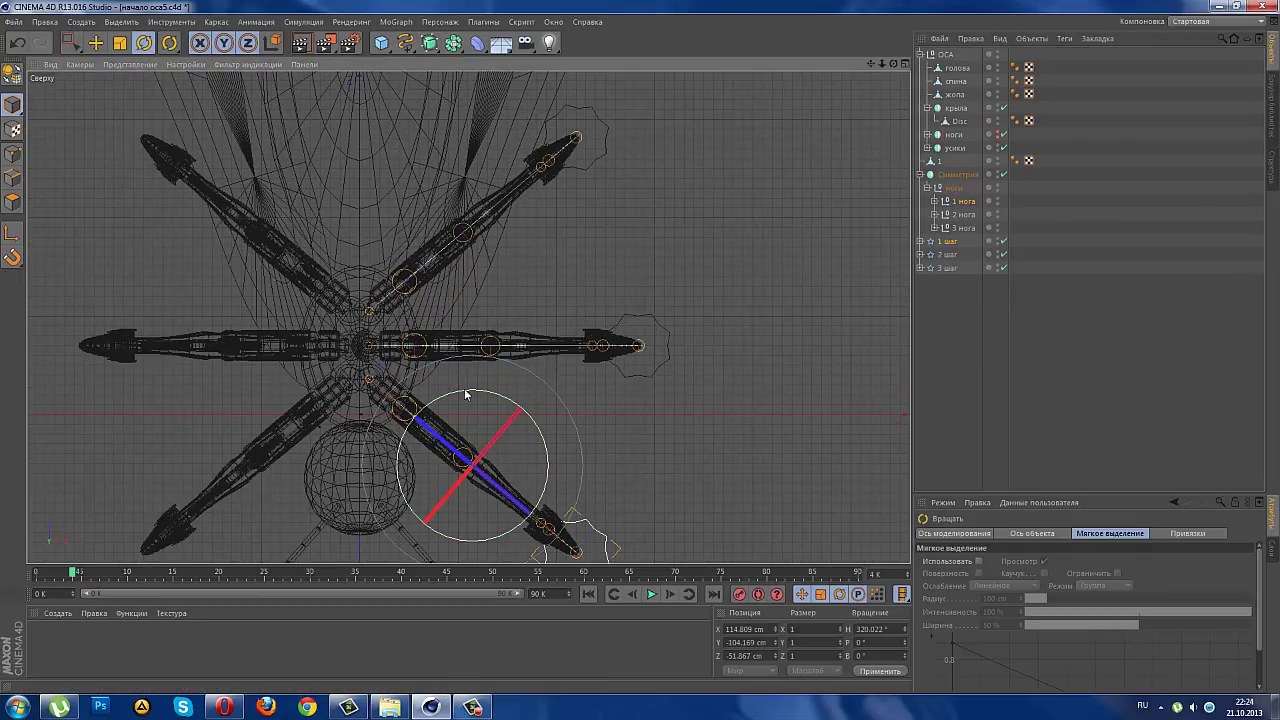
drag(465, 395, 475, 393)
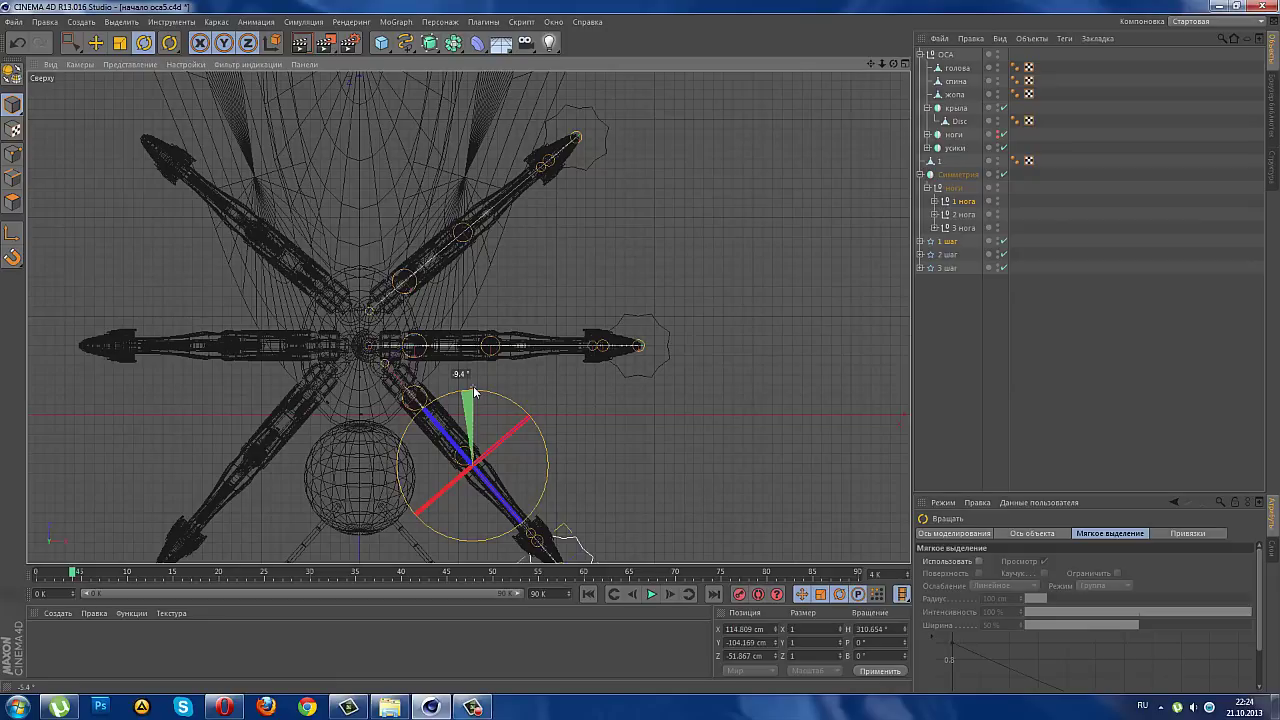
drag(475, 393, 478, 390)
click(70, 44)
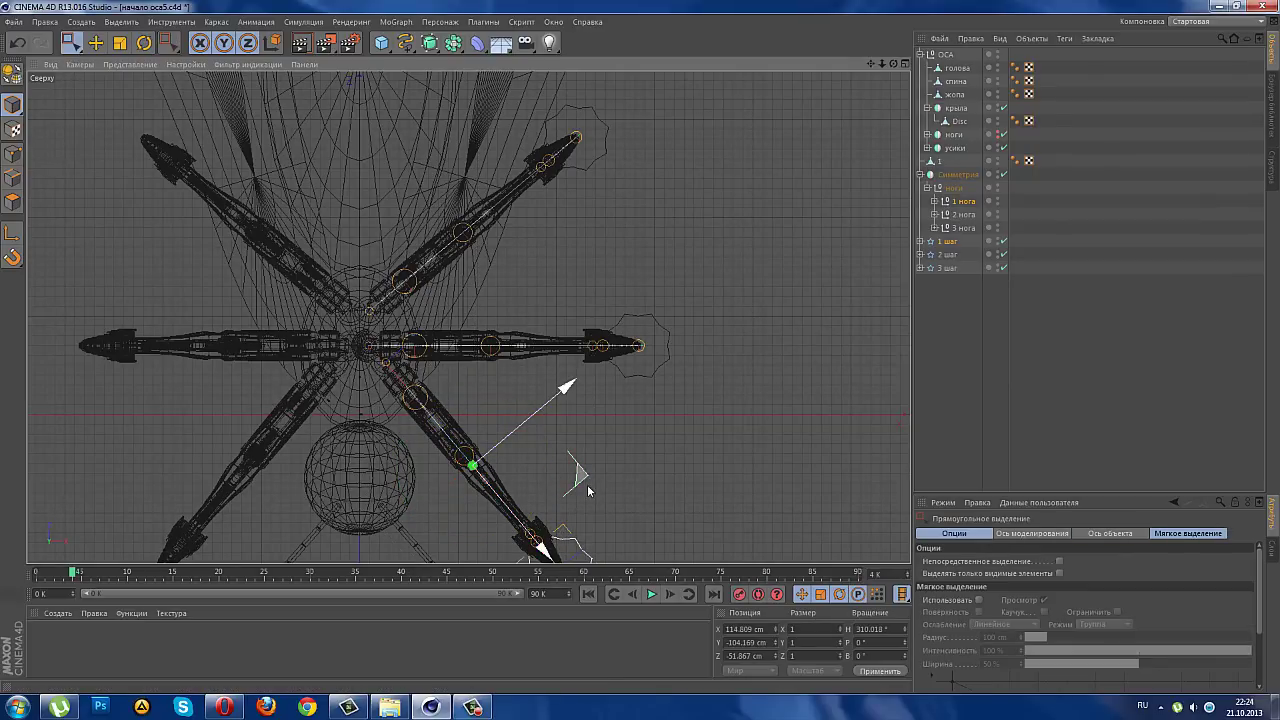
drag(588, 490, 585, 503)
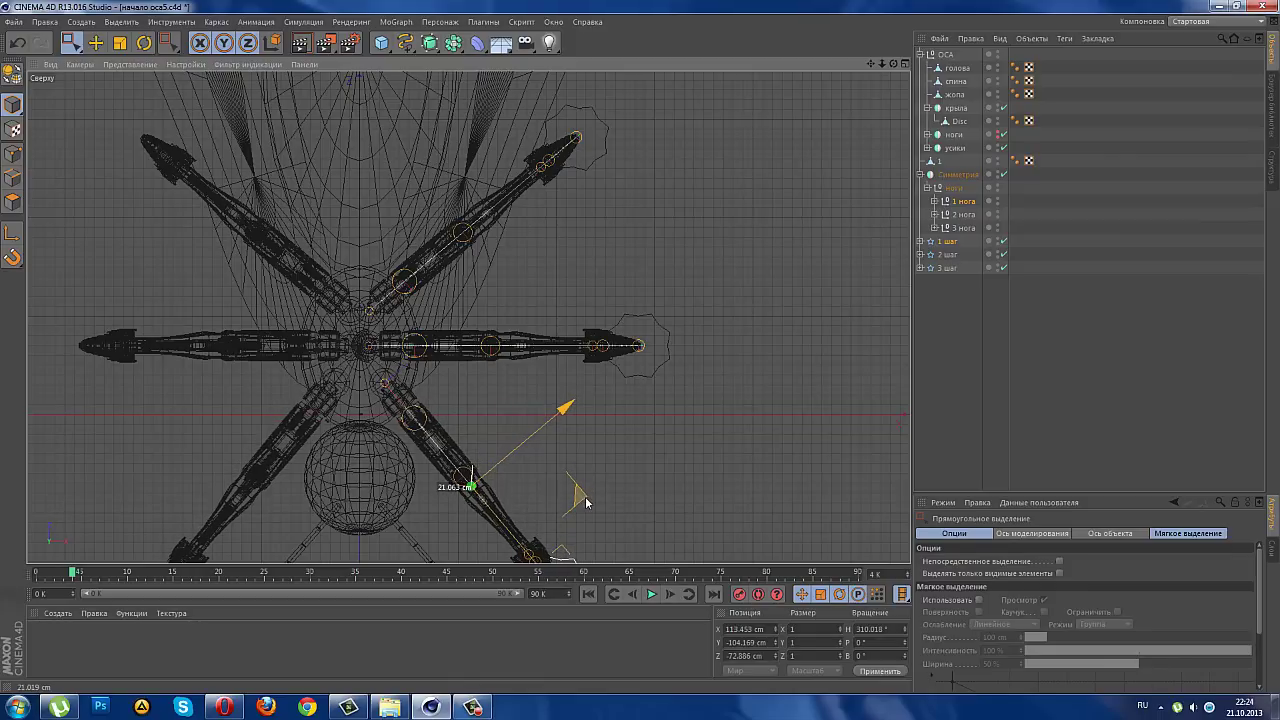
- Move 2 нога, 2 шаг and object 1 about 18 cm outward along X
click(958, 215)
ctrl+click(947, 254)
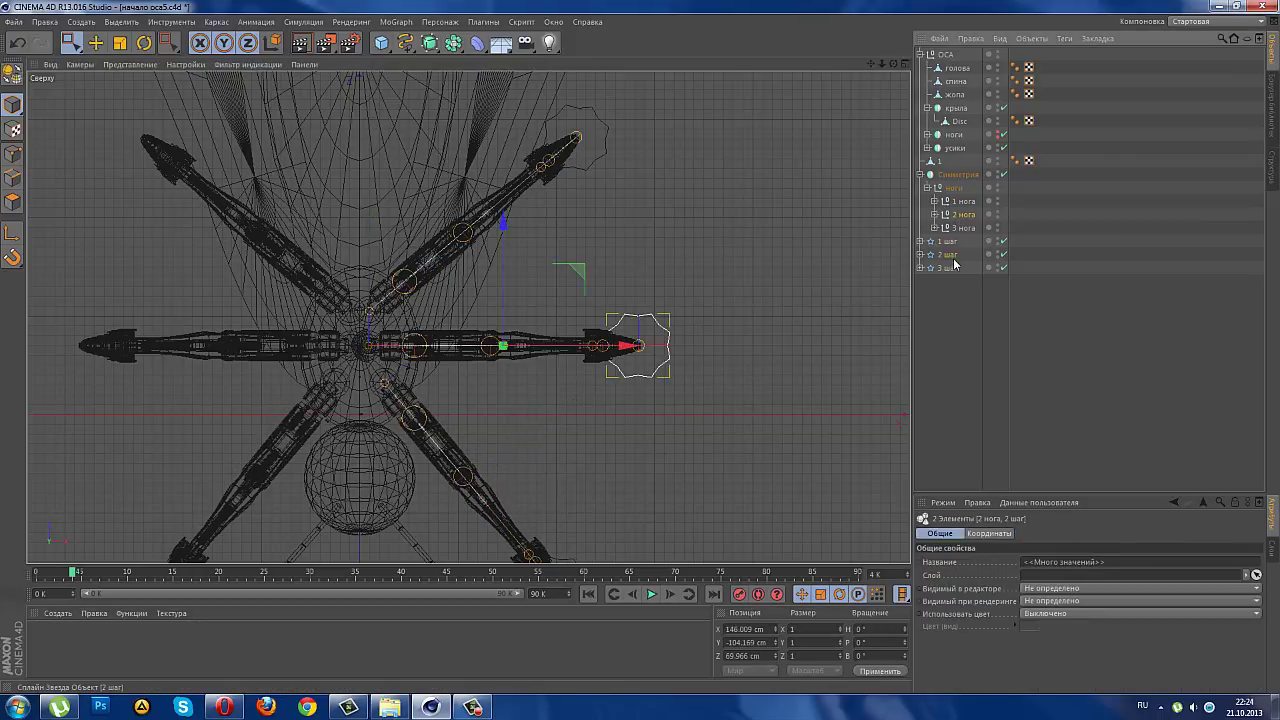
drag(633, 350, 649, 354)
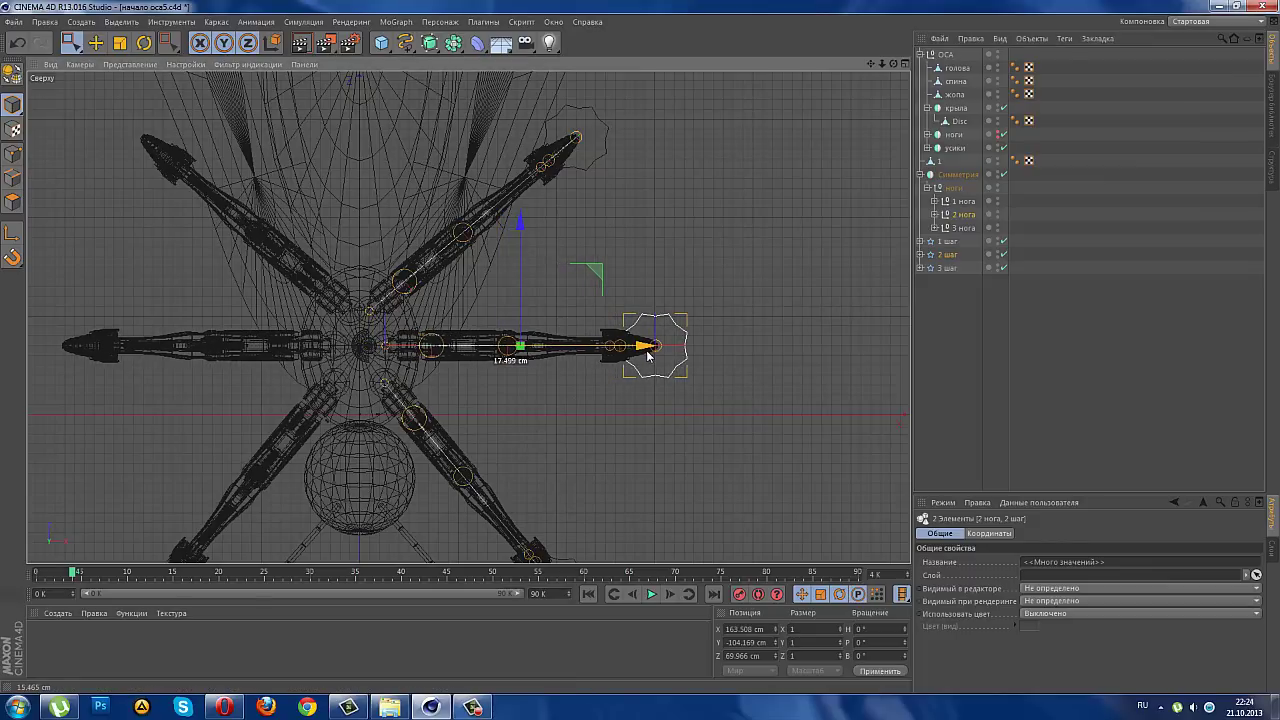
key(ctrl+z)
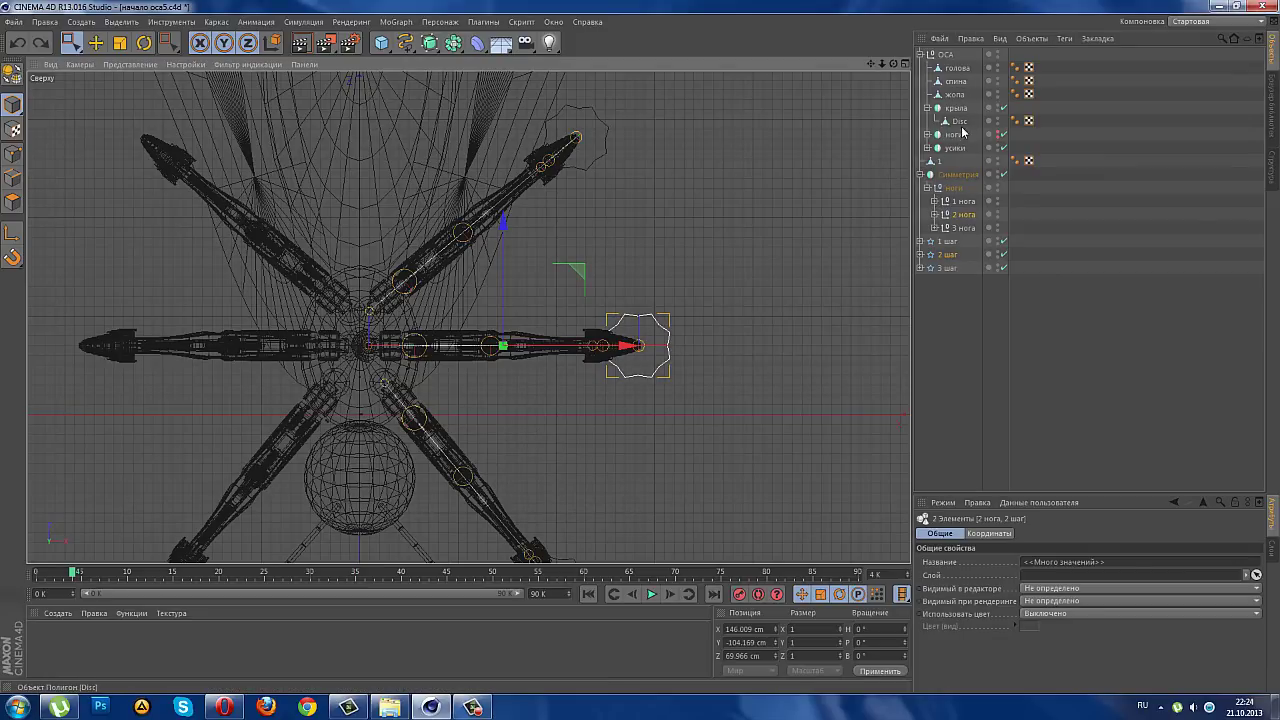
drag(939, 163, 921, 60)
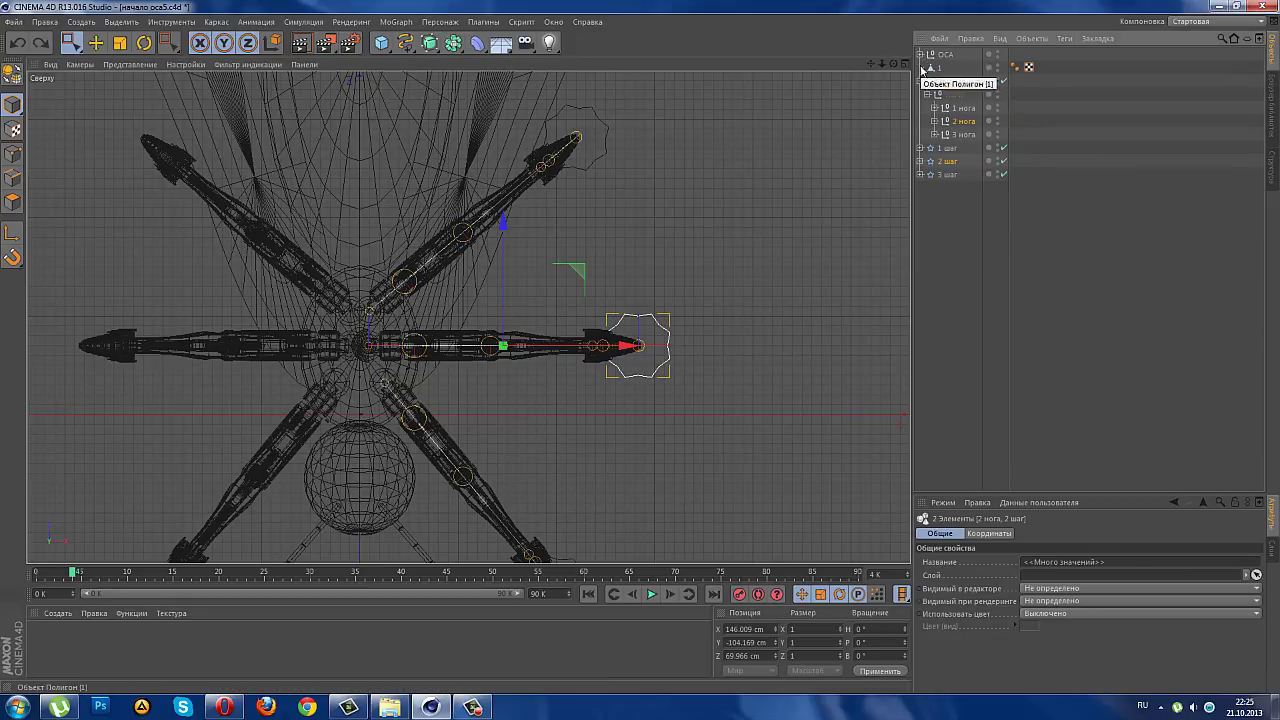
ctrl+click(930, 68)
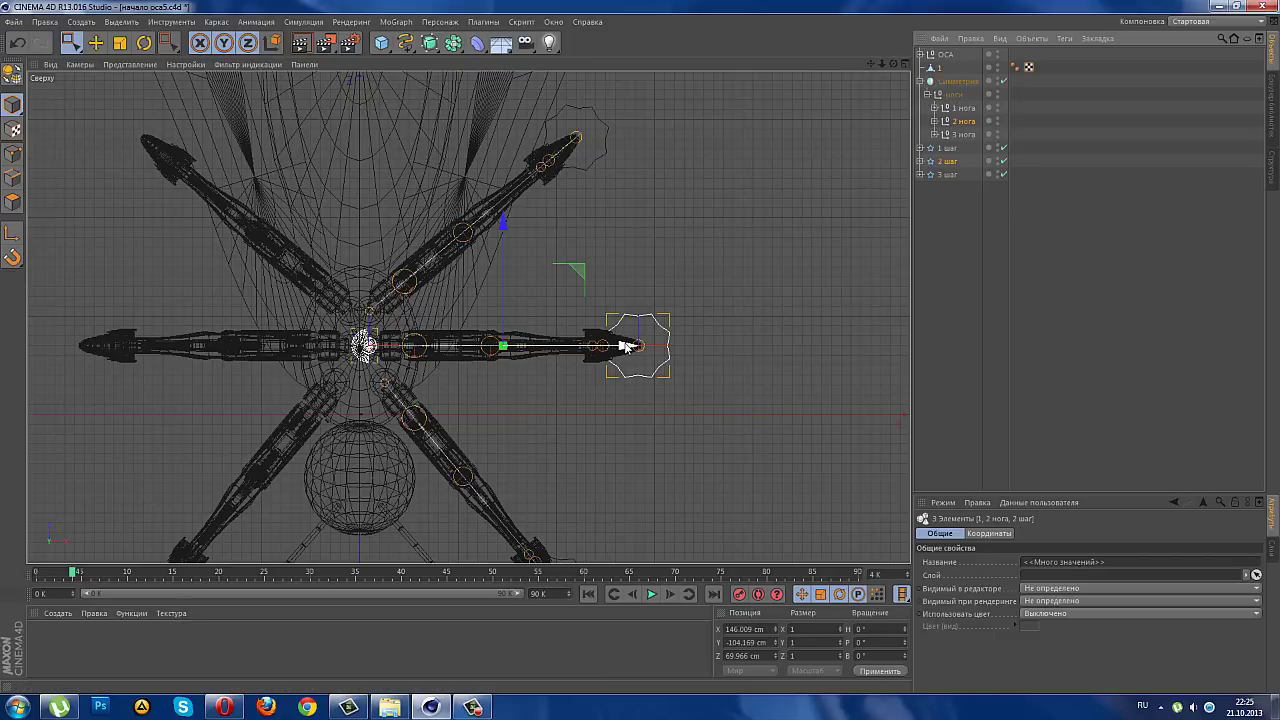
drag(624, 346, 643, 354)
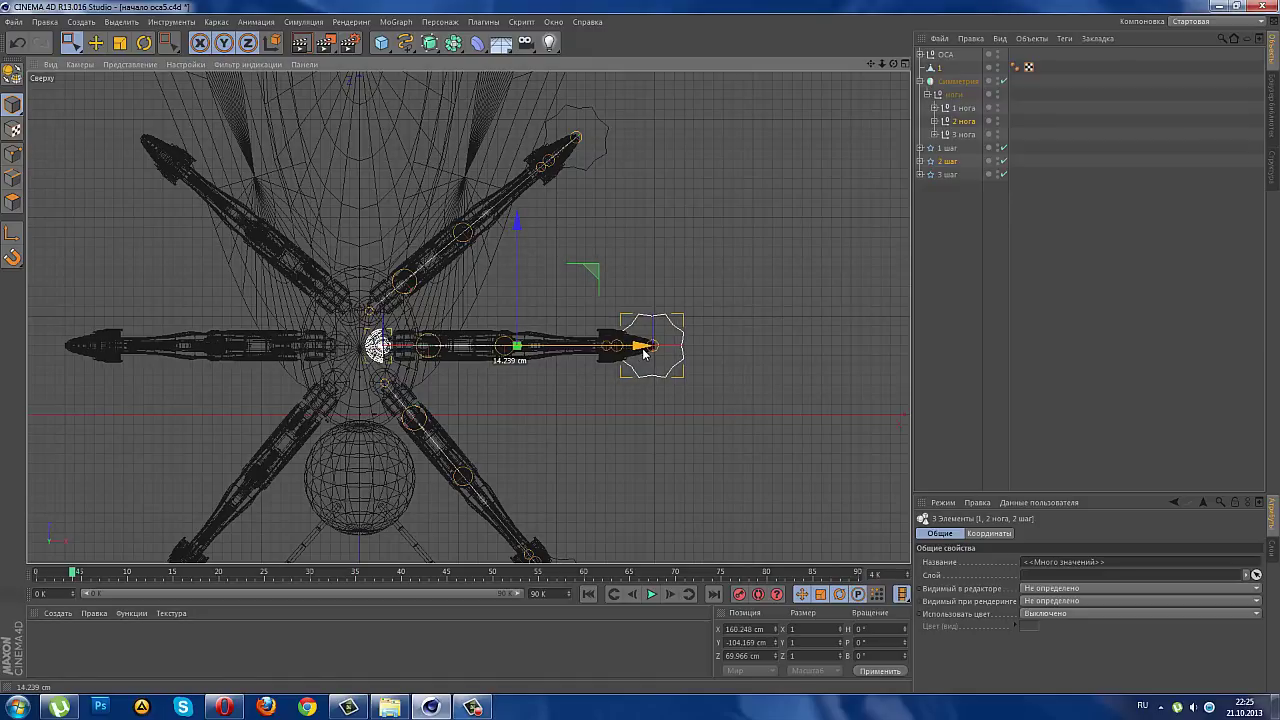
drag(643, 352, 643, 352)
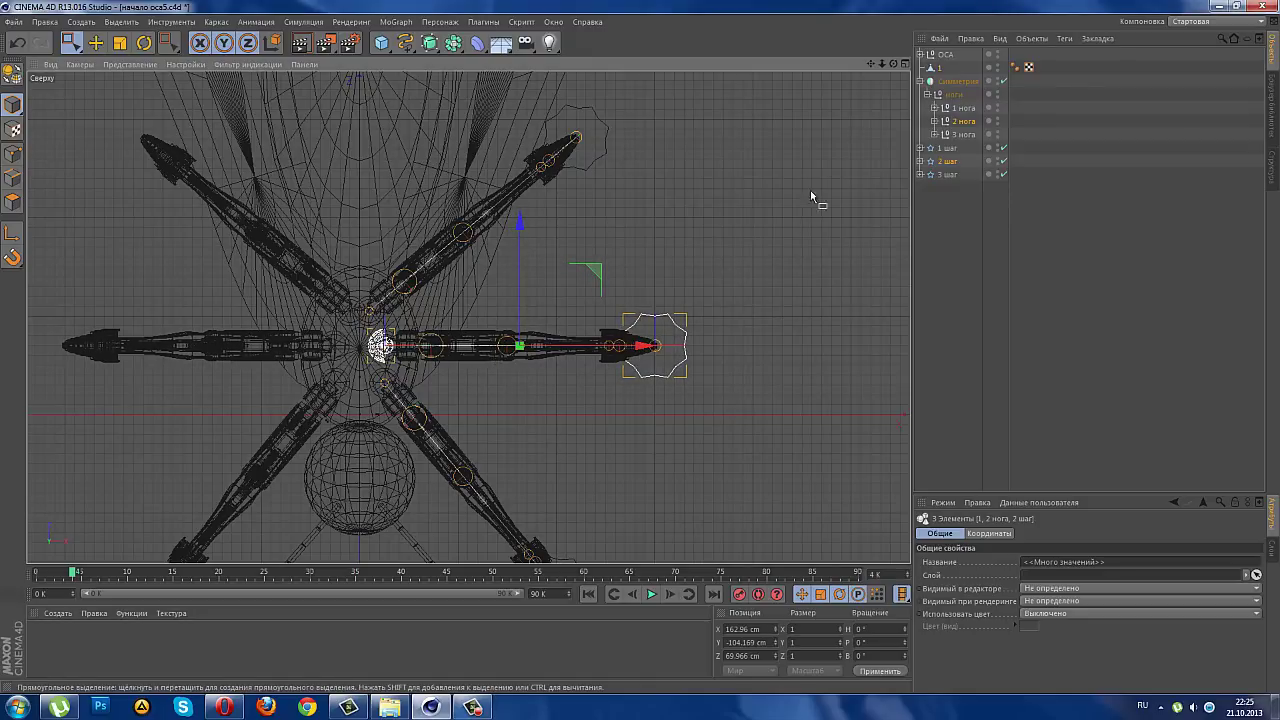
- Move 3 нога and 3 шаг about 16 cm outward, then restore the four-view layout
click(962, 134)
ctrl+click(948, 175)
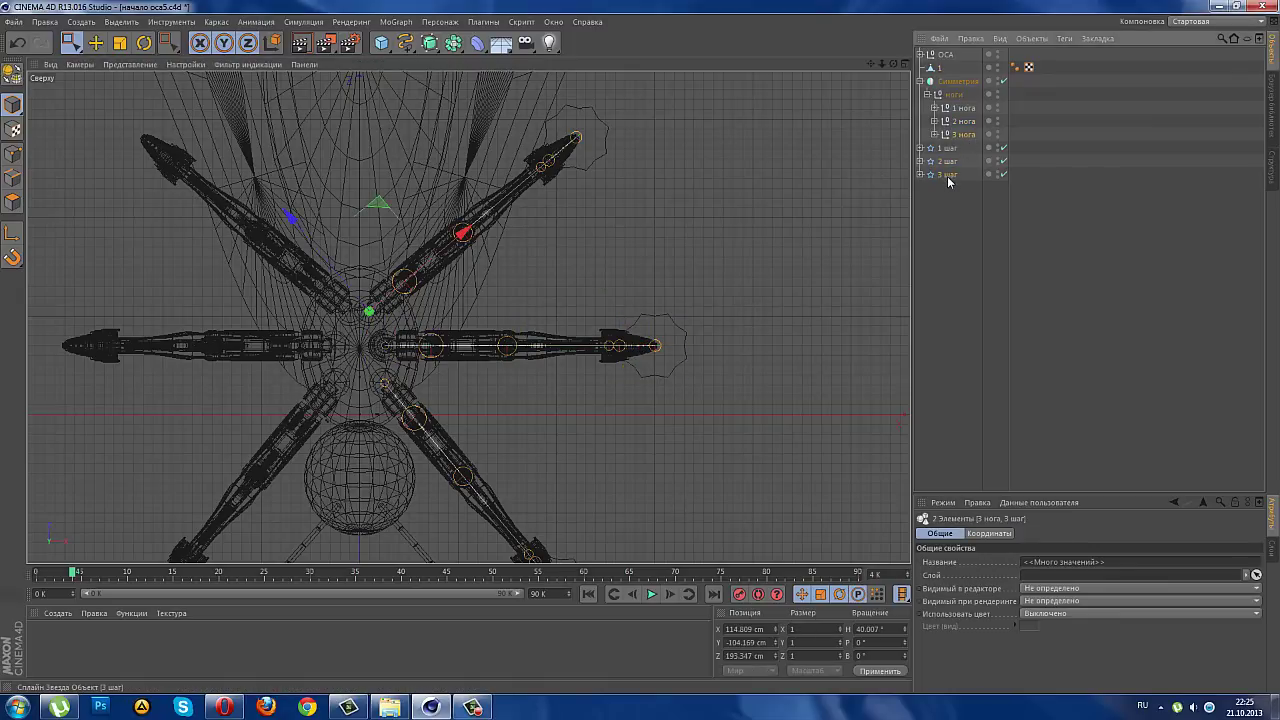
click(489, 125)
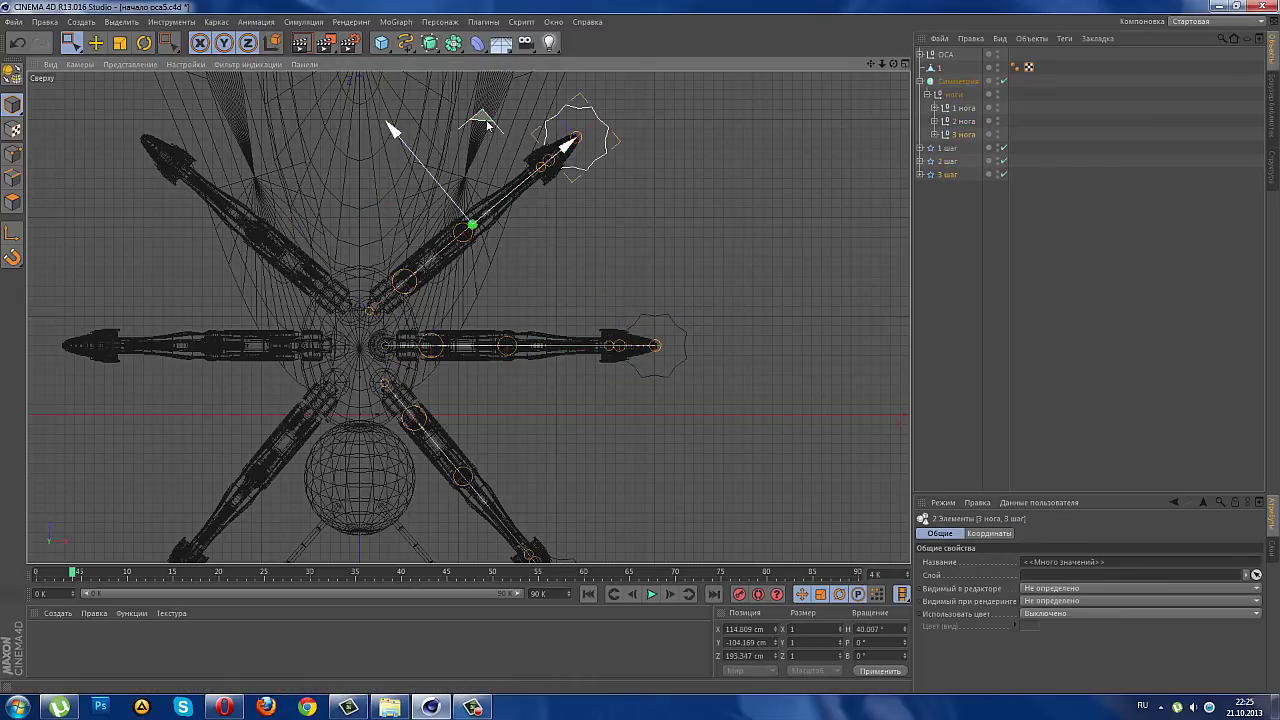
drag(495, 125, 503, 121)
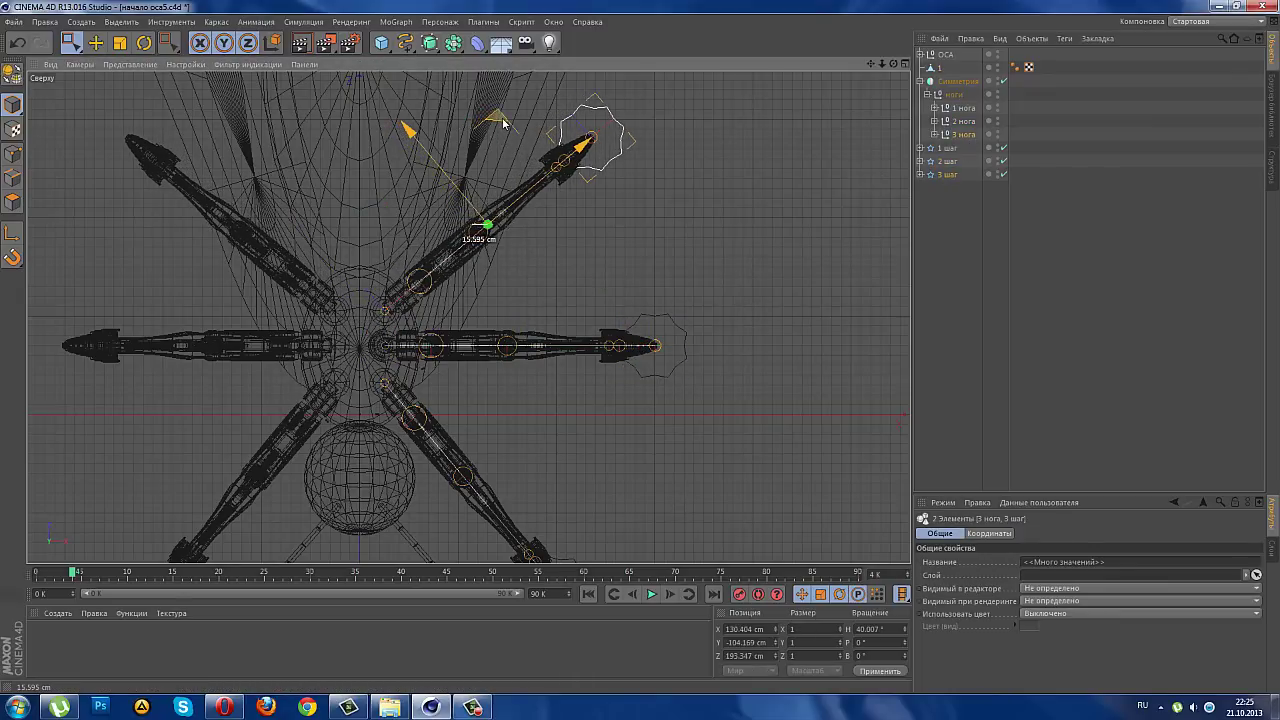
drag(502, 117, 502, 117)
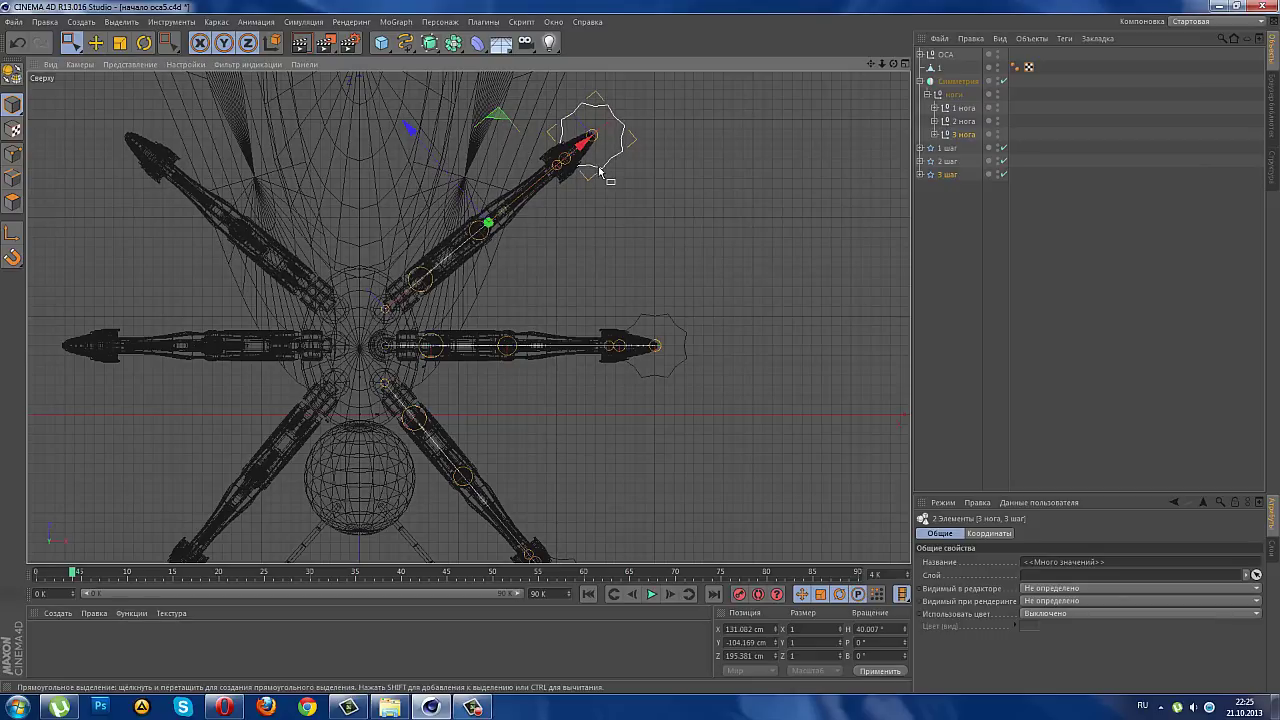
scroll(542, 183, down, 1)
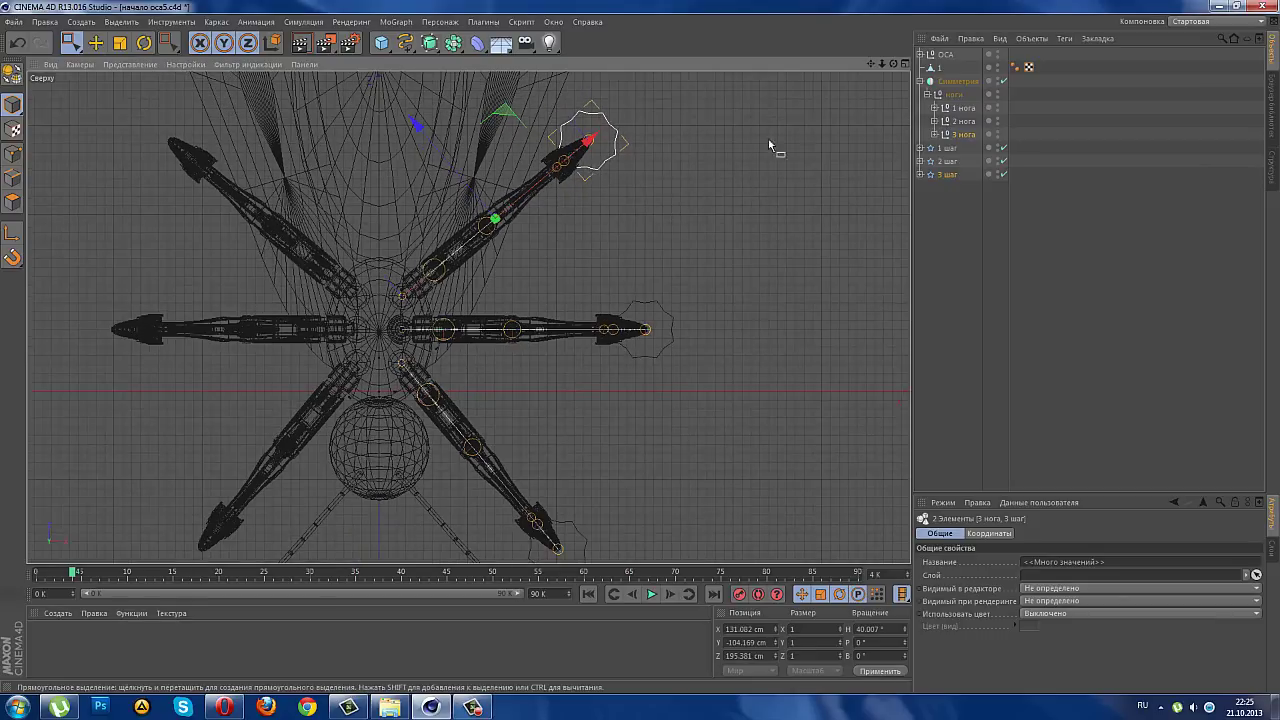
click(903, 64)
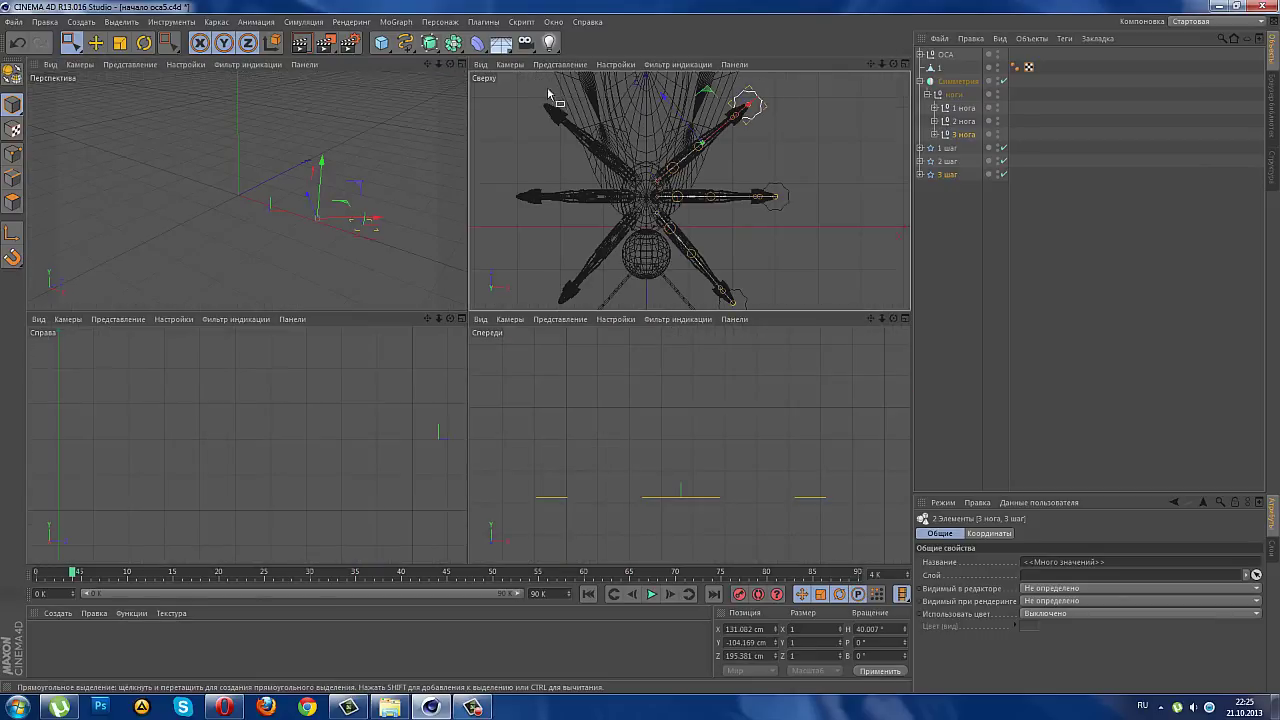
- In the top view, slide the 1 шаг foot target about 73 cm to a new position
click(463, 64)
click(952, 296)
mouse_move(886, 337)
alt+mouse_down()
mouse_move(649, 336)
mouse_move(632, 444)
mouse_move(728, 325)
mouse_move(900, 310)
alt+mouse_up()
click(946, 148)
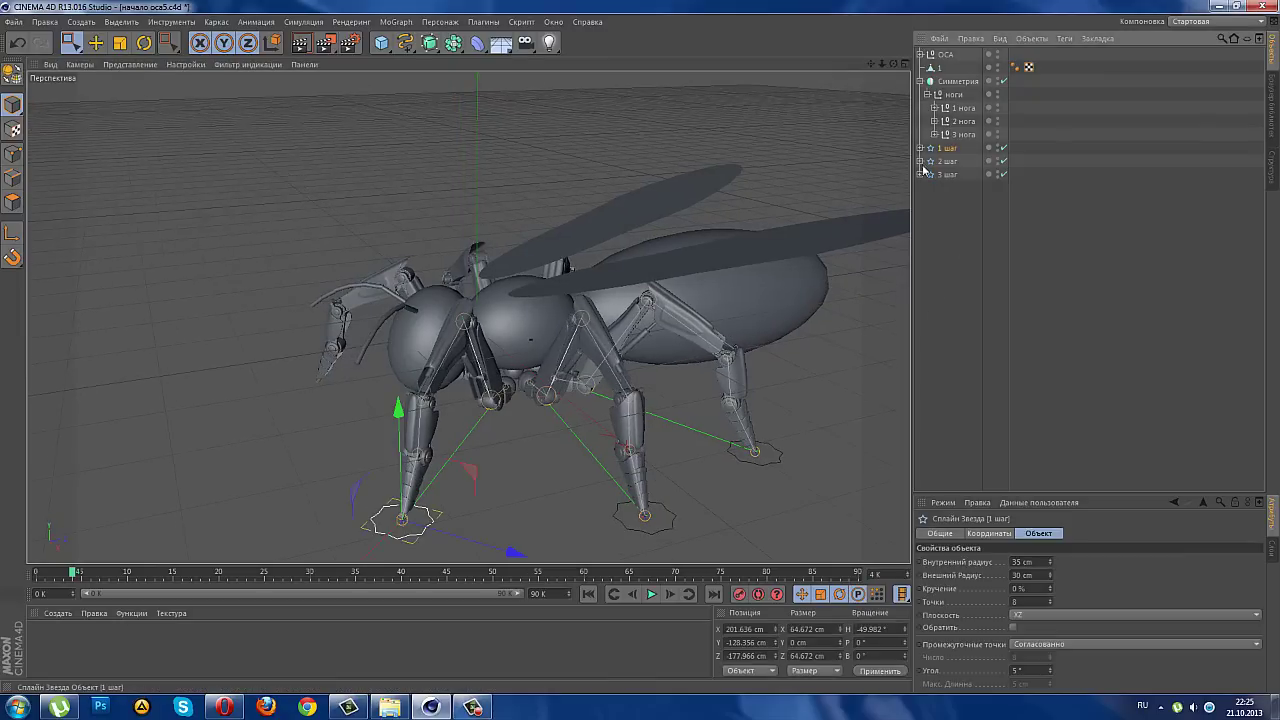
mouse_move(386, 545)
alt+mouse_down()
mouse_move(451, 551)
mouse_move(398, 491)
alt+mouse_up()
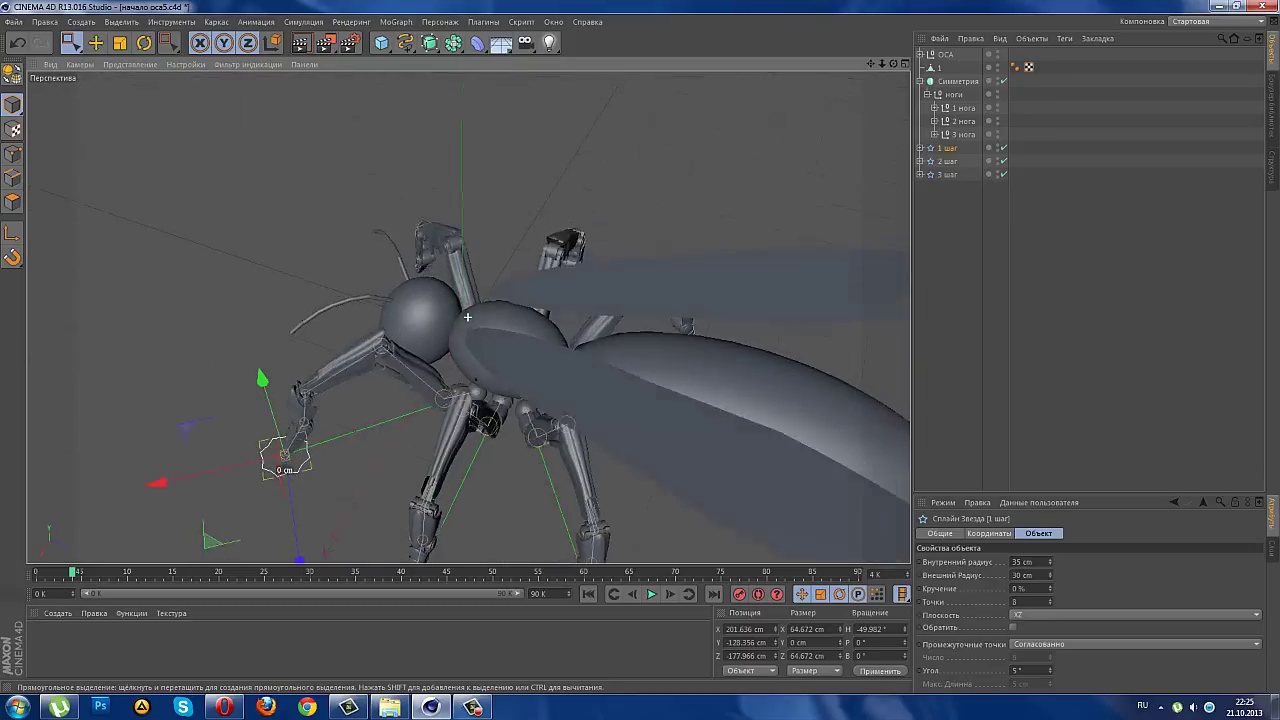
click(903, 65)
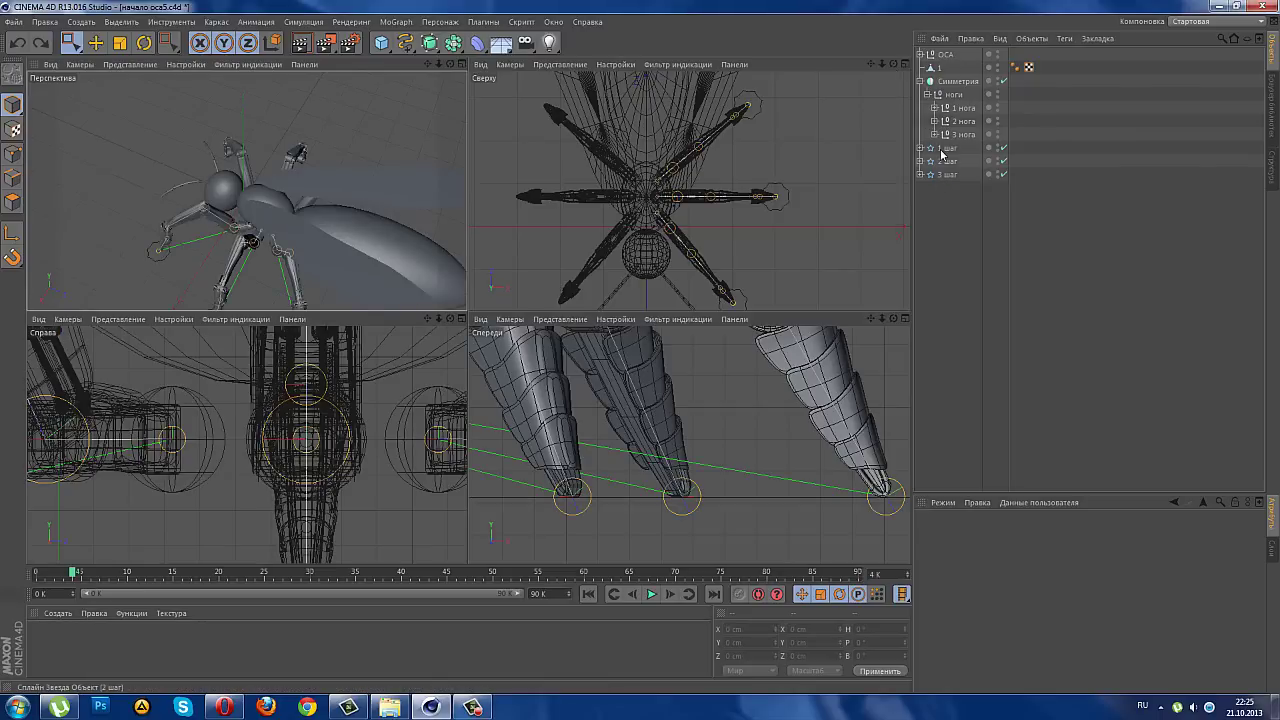
click(941, 149)
click(904, 68)
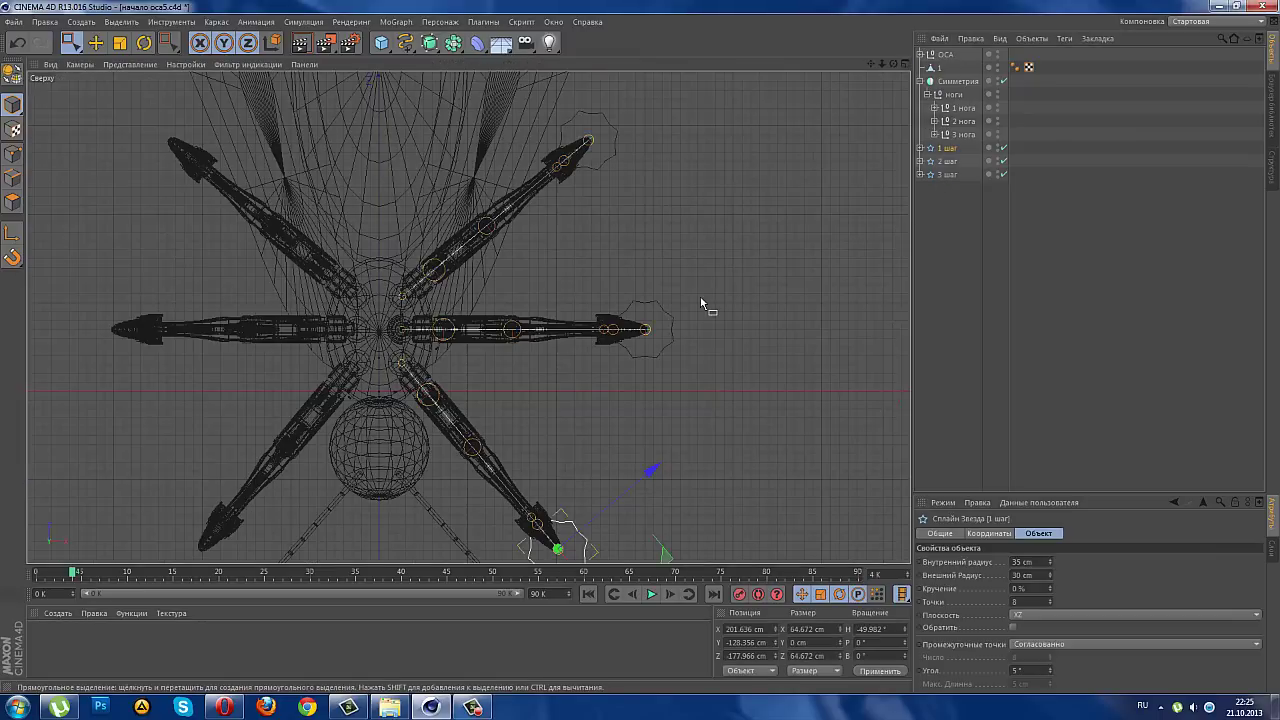
scroll(731, 397, down, 2)
alt+middle_drag(731, 397, 737, 317)
mouse_move(675, 405)
mouse_down()
mouse_move(684, 453)
mouse_move(697, 453)
mouse_up()
drag(916, 140, 907, 74)
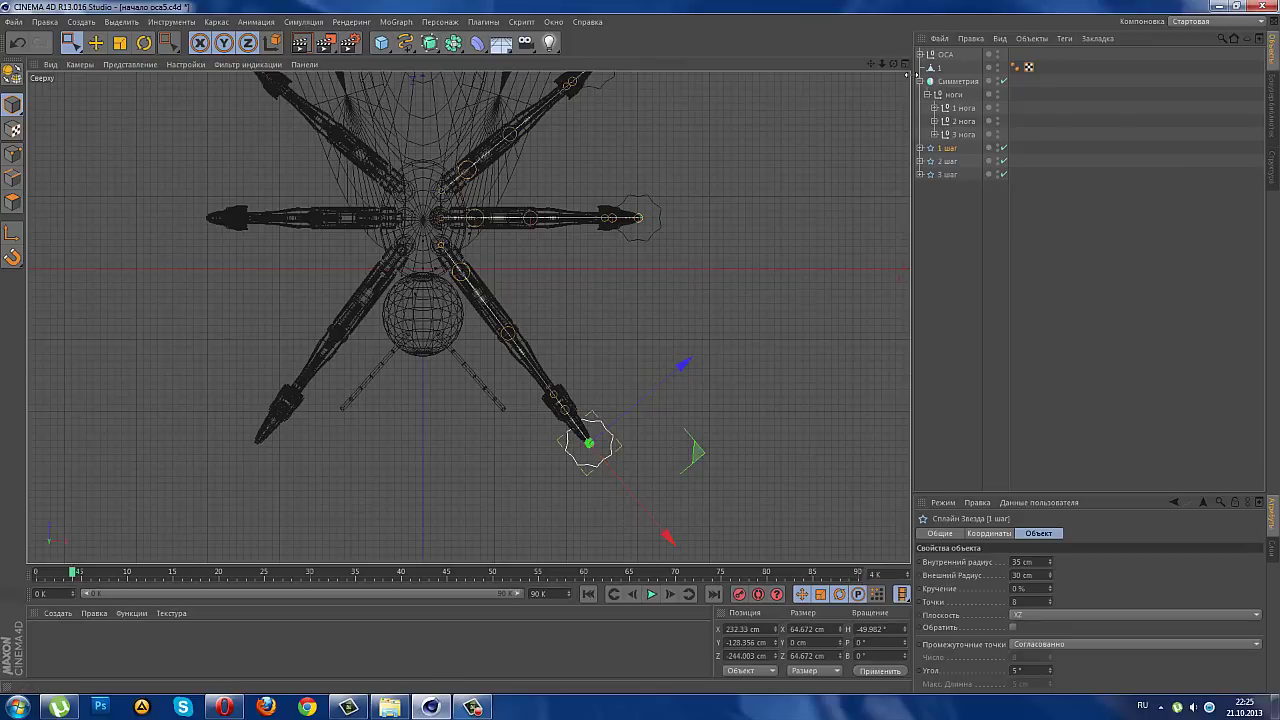
click(905, 65)
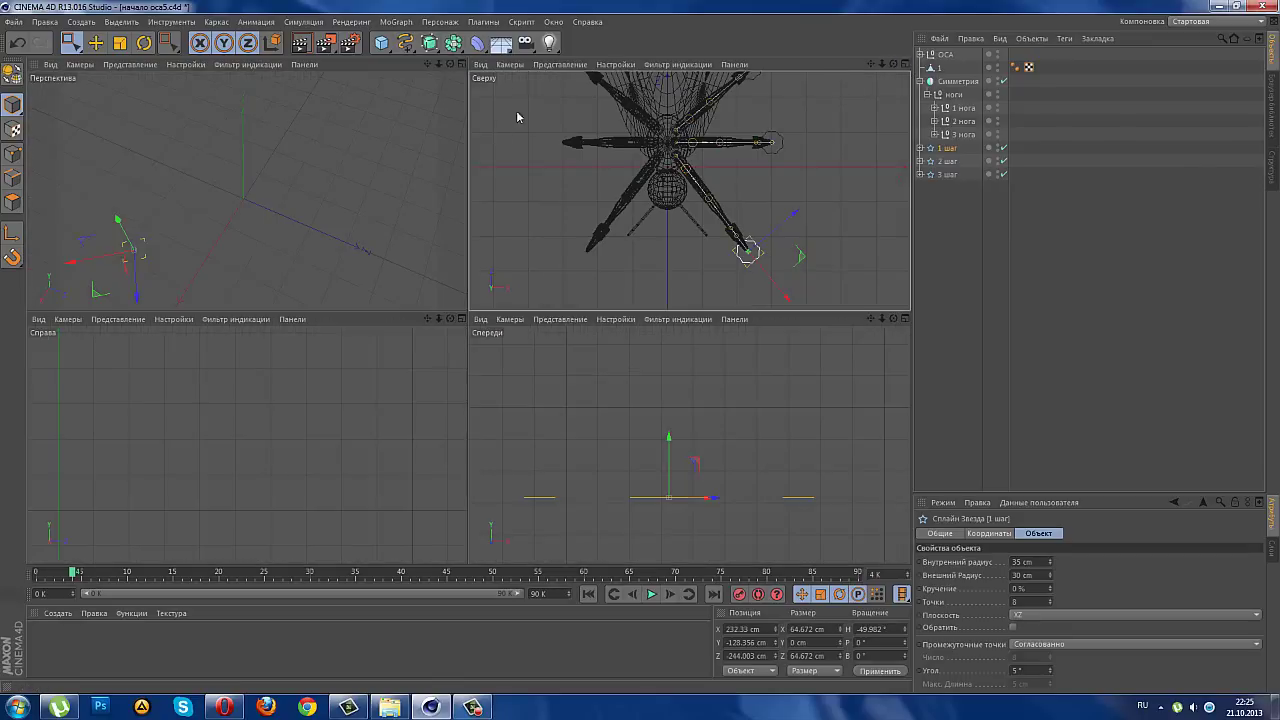
- Orbit the perspective view around the wasp to check the first leg
click(461, 65)
click(953, 225)
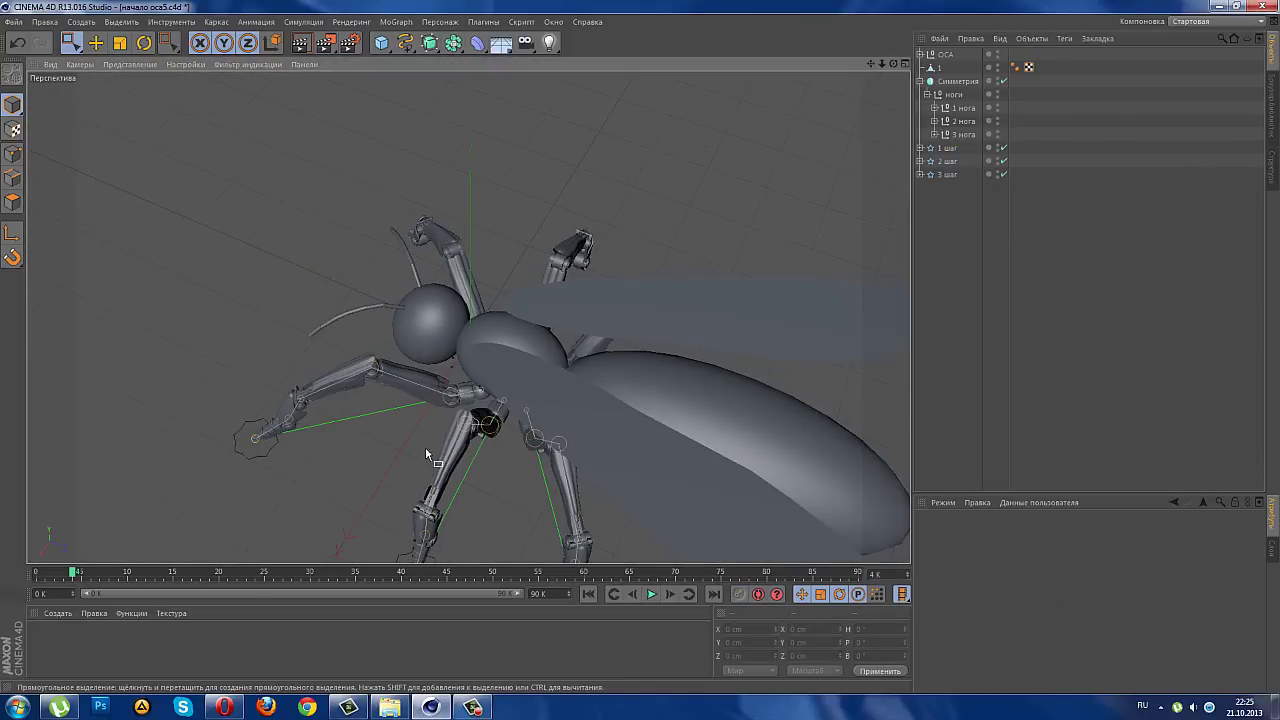
mouse_move(425, 447)
alt+mouse_down()
mouse_move(588, 353)
mouse_move(599, 448)
alt+mouse_up()
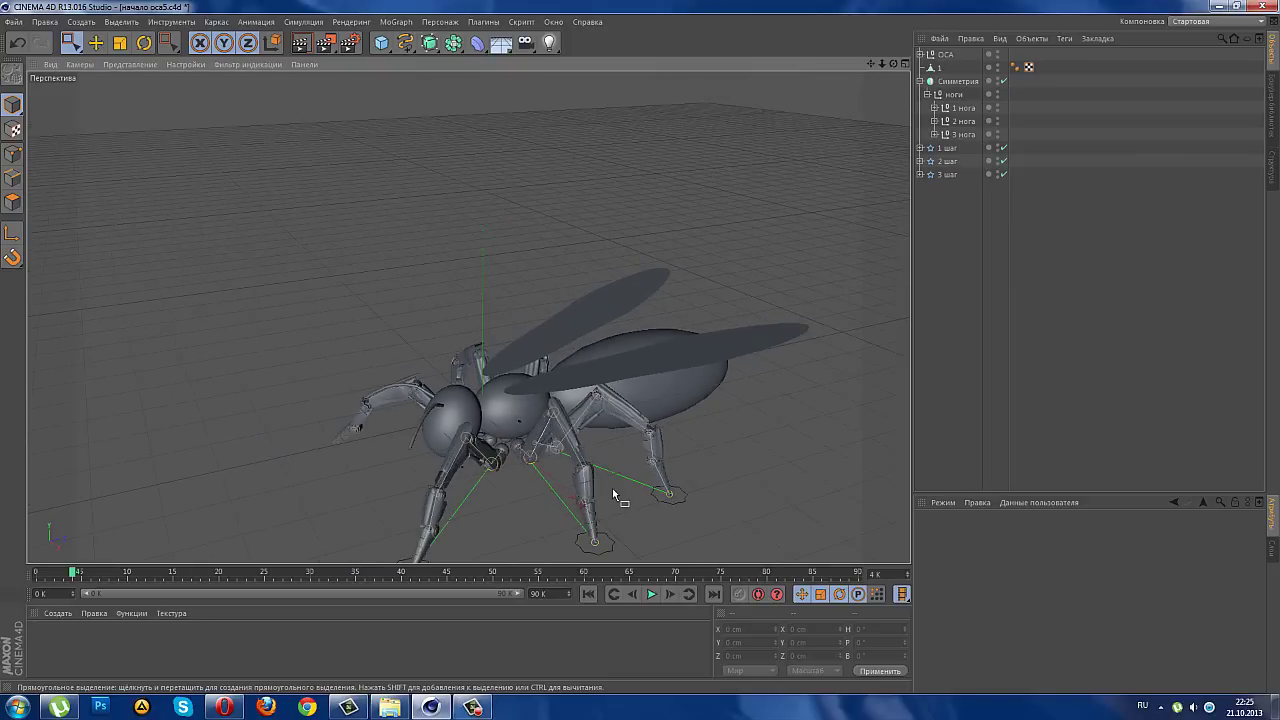
mouse_move(617, 497)
alt+mouse_down()
mouse_move(643, 409)
mouse_move(429, 440)
mouse_move(486, 526)
mouse_move(677, 371)
alt+mouse_up()
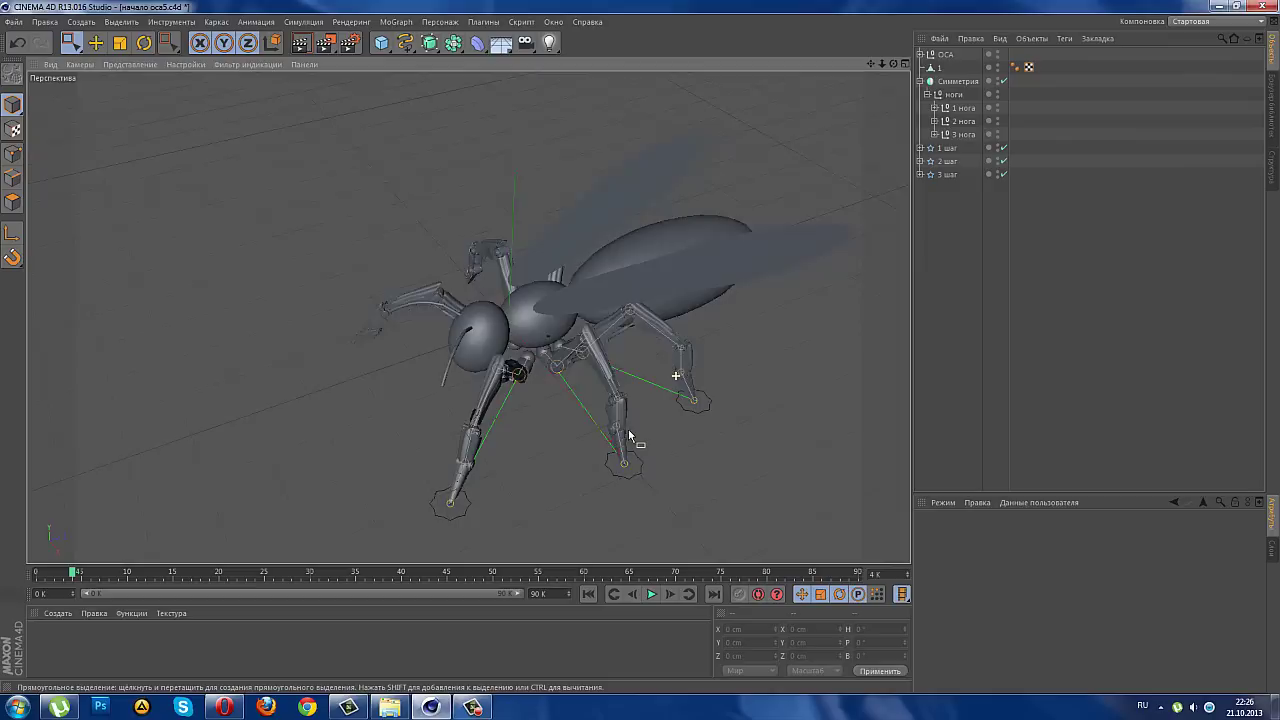
- Move the 3 шаг foot target out to X 268.733, Z 352.372 cm and check it in perspective
click(946, 175)
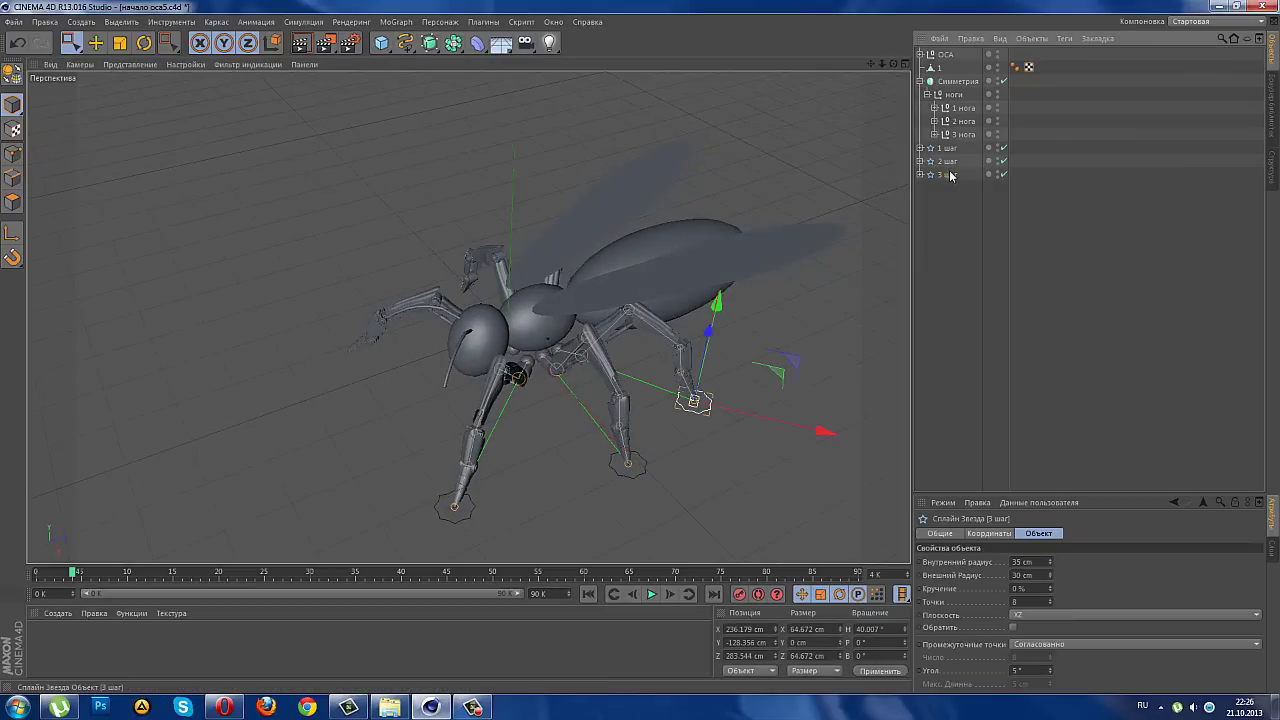
click(905, 63)
click(905, 63)
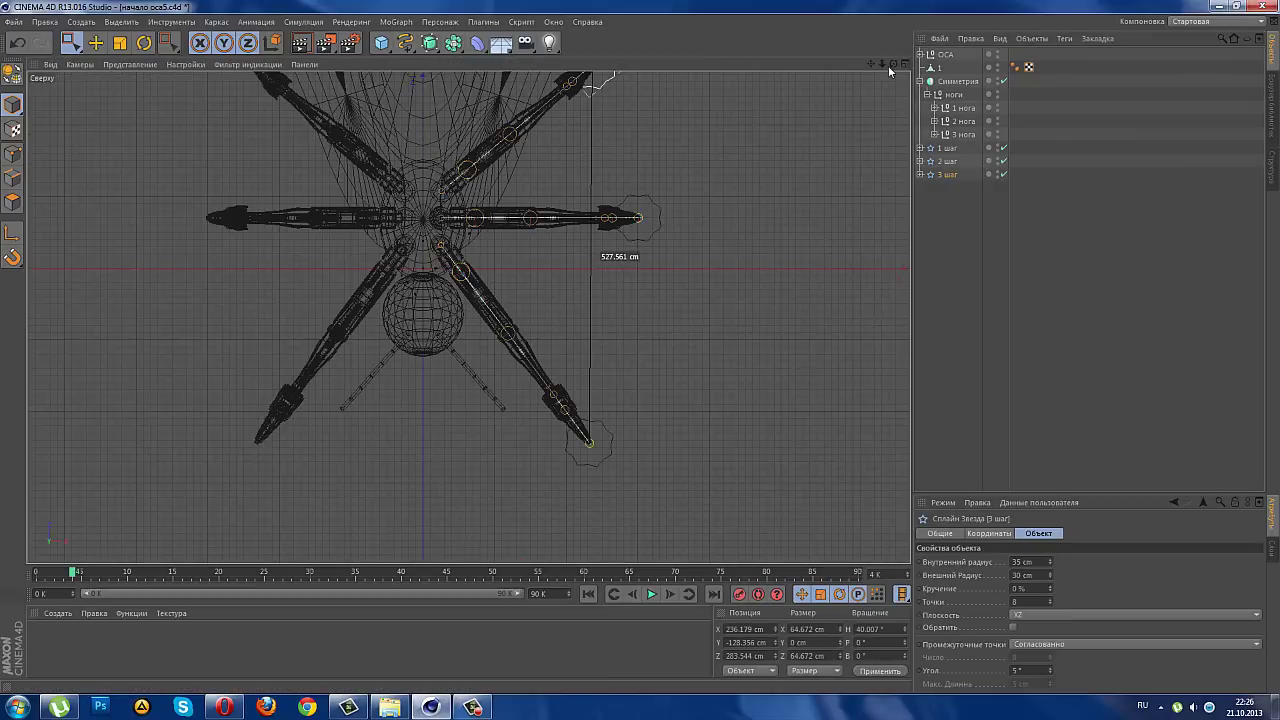
alt+middle_drag(467, 318, 477, 538)
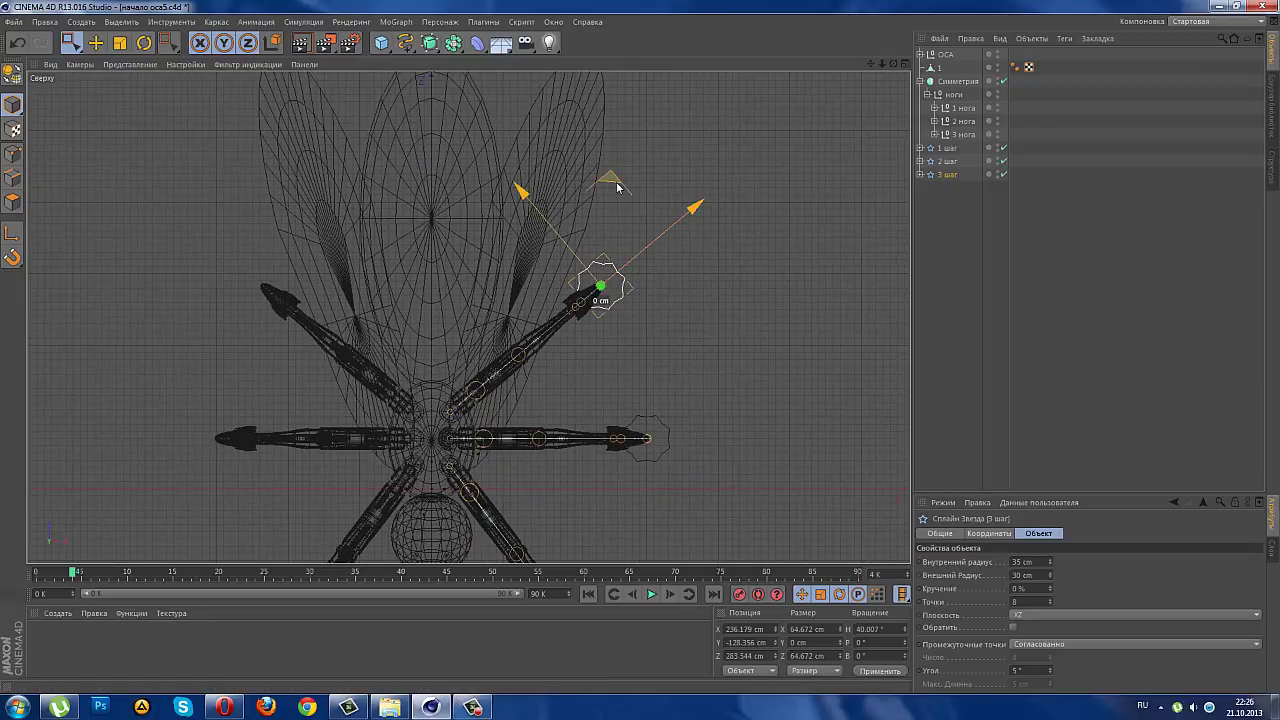
drag(623, 175, 641, 138)
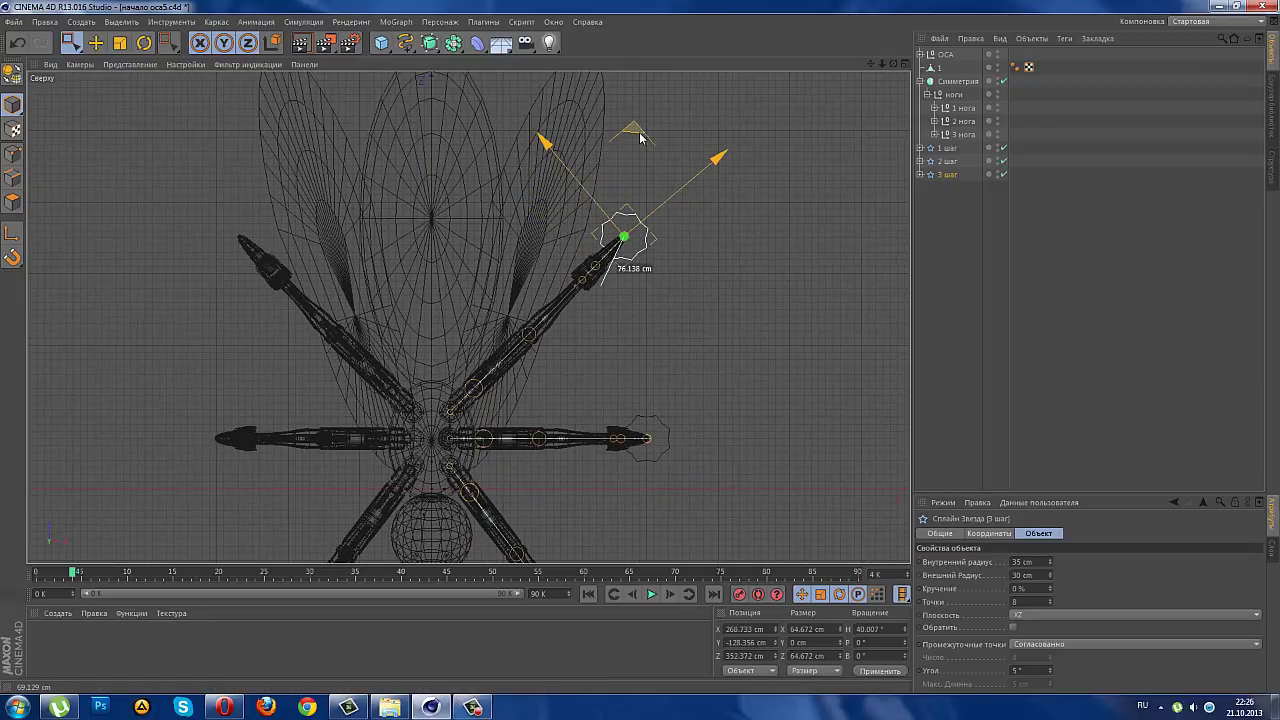
click(905, 63)
click(460, 64)
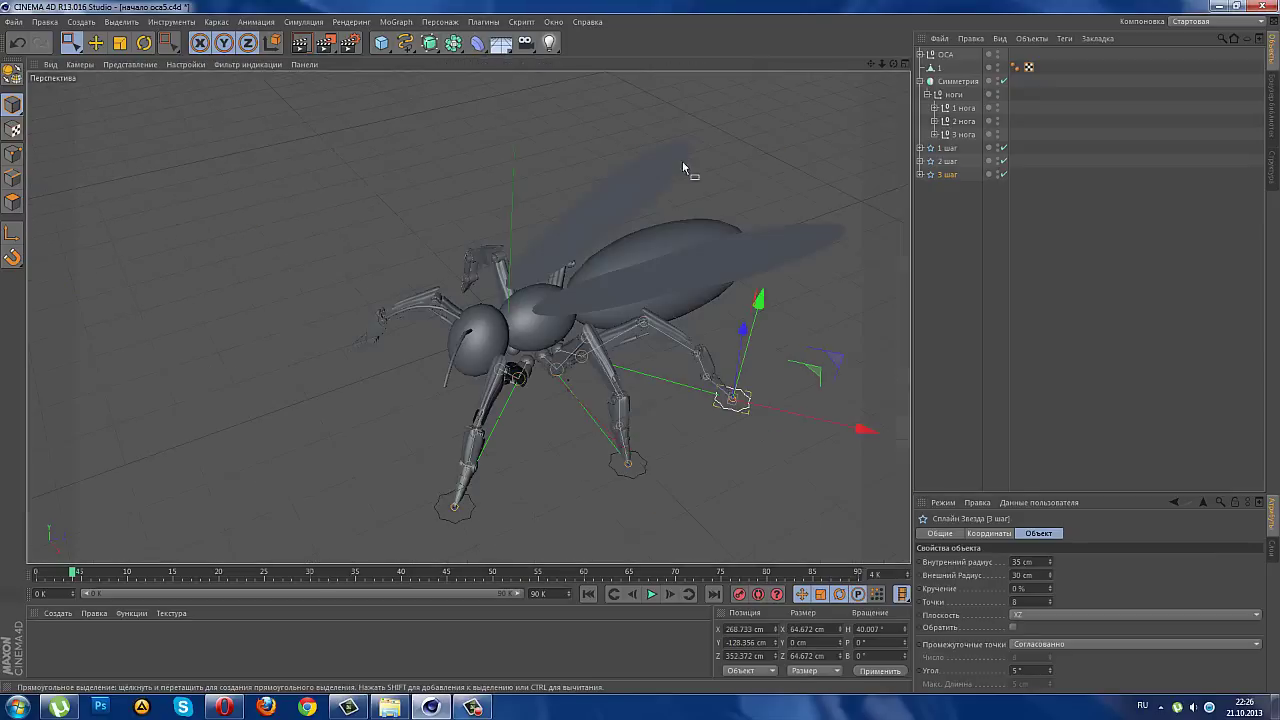
click(946, 249)
mouse_move(796, 385)
alt+mouse_down()
mouse_move(790, 447)
mouse_move(846, 406)
mouse_move(757, 447)
mouse_move(749, 502)
mouse_move(650, 368)
mouse_move(772, 412)
mouse_move(752, 390)
alt+mouse_up()
alt+right_drag(752, 390, 815, 388)
alt+drag(815, 383, 804, 384)
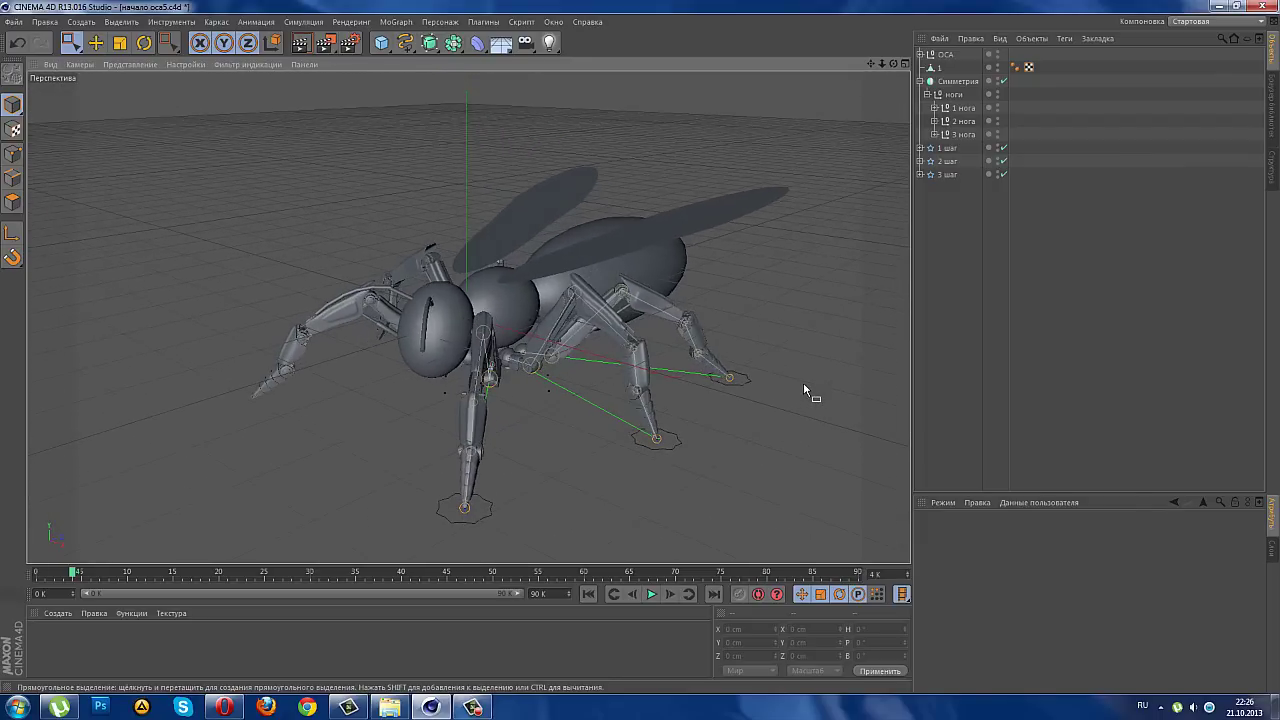
click(326, 42)
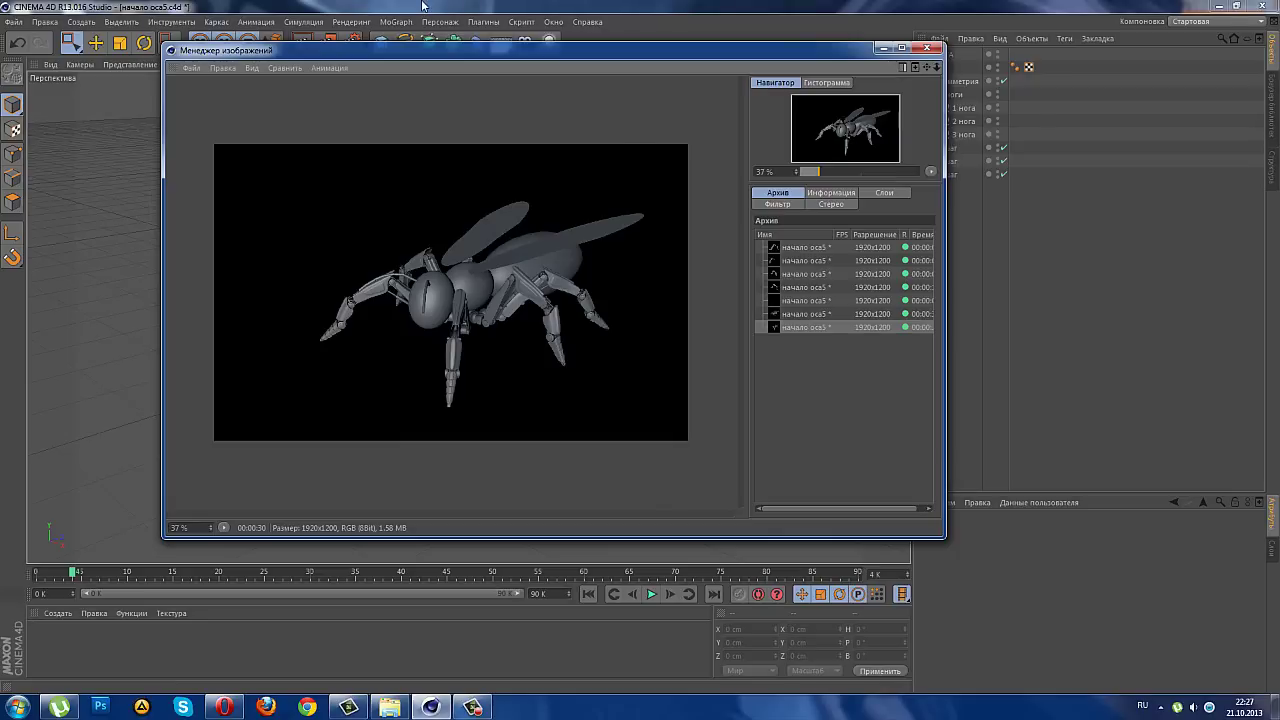
click(927, 48)
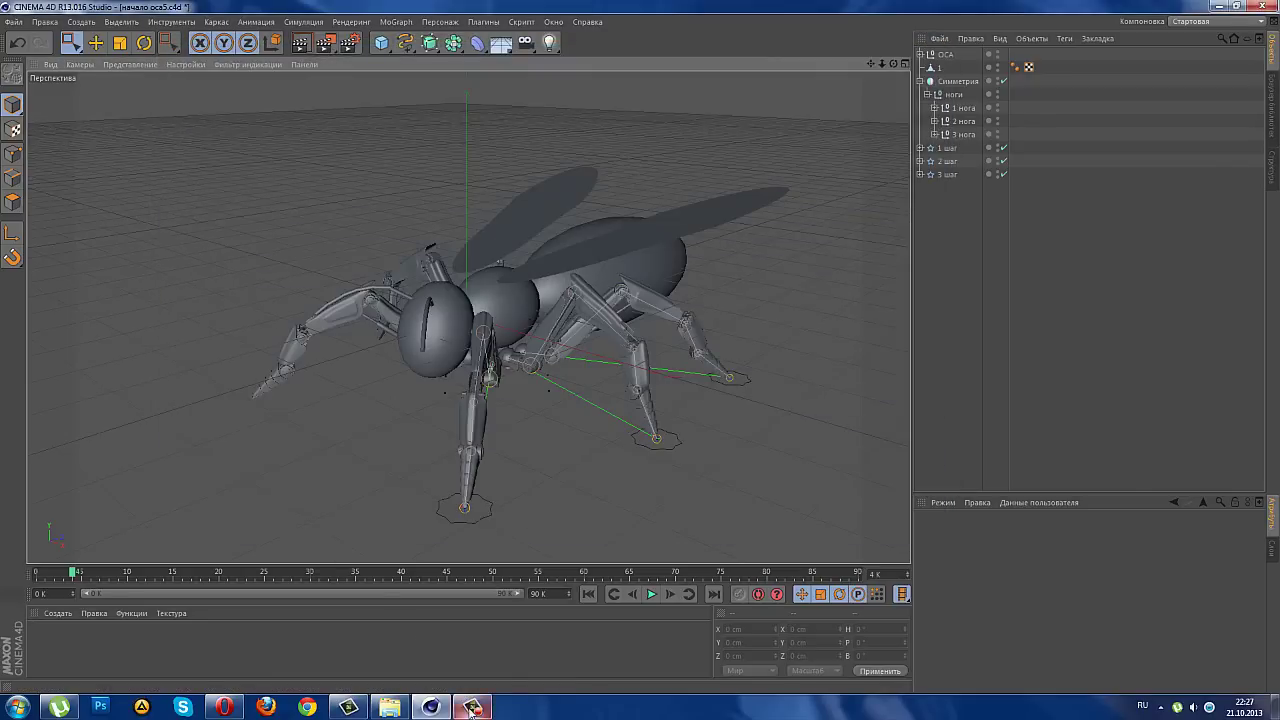
click(480, 707)
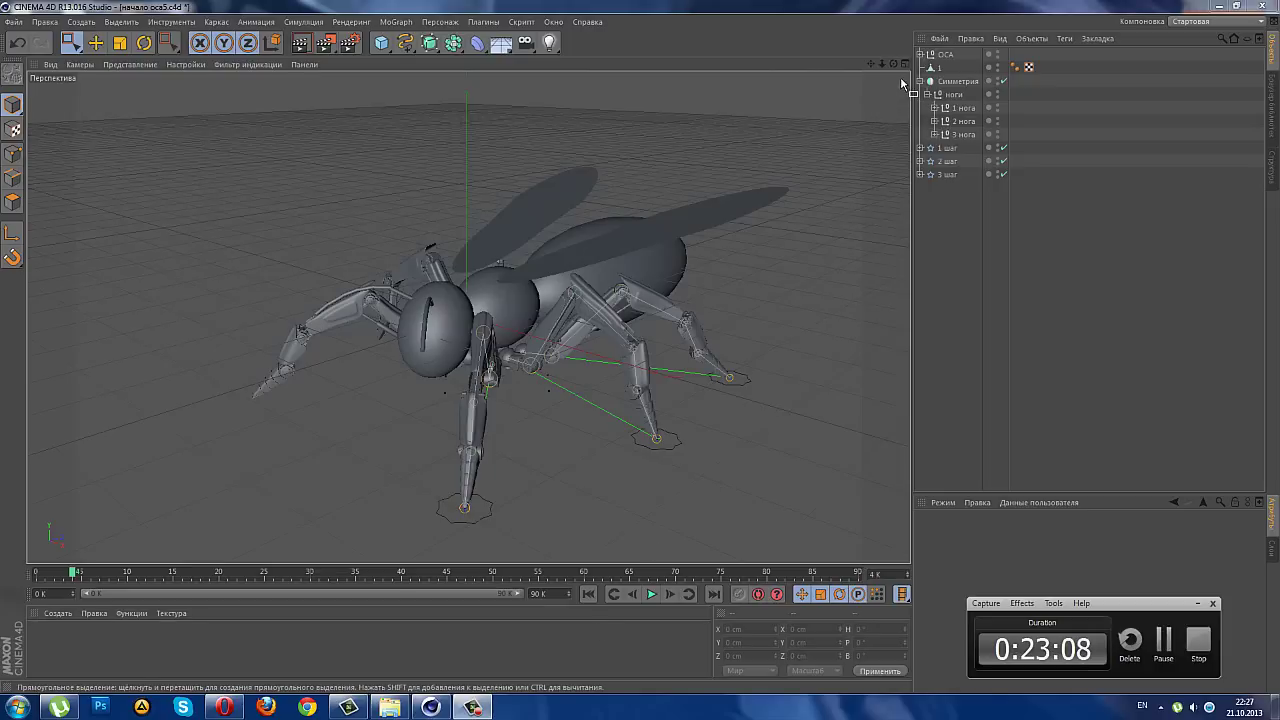
- Hide the ОСА body, disable Symmetry mirroring, and zoom in on the legs
click(998, 54)
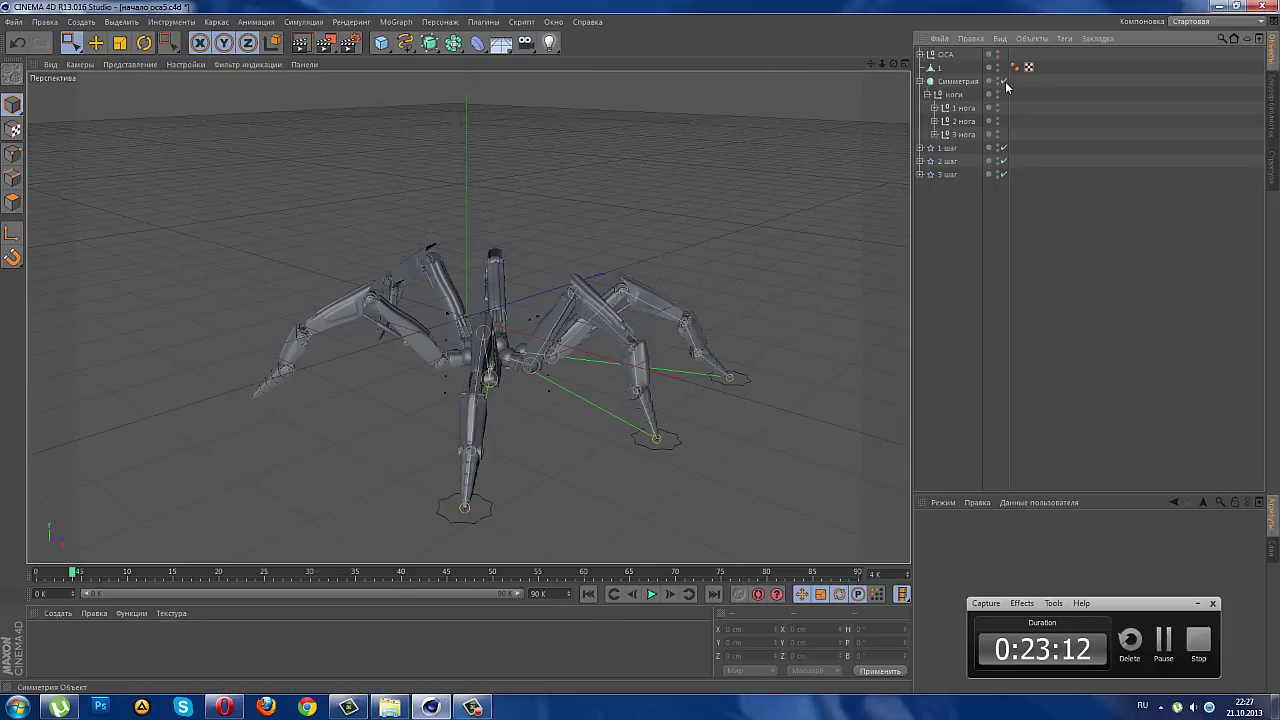
click(1004, 81)
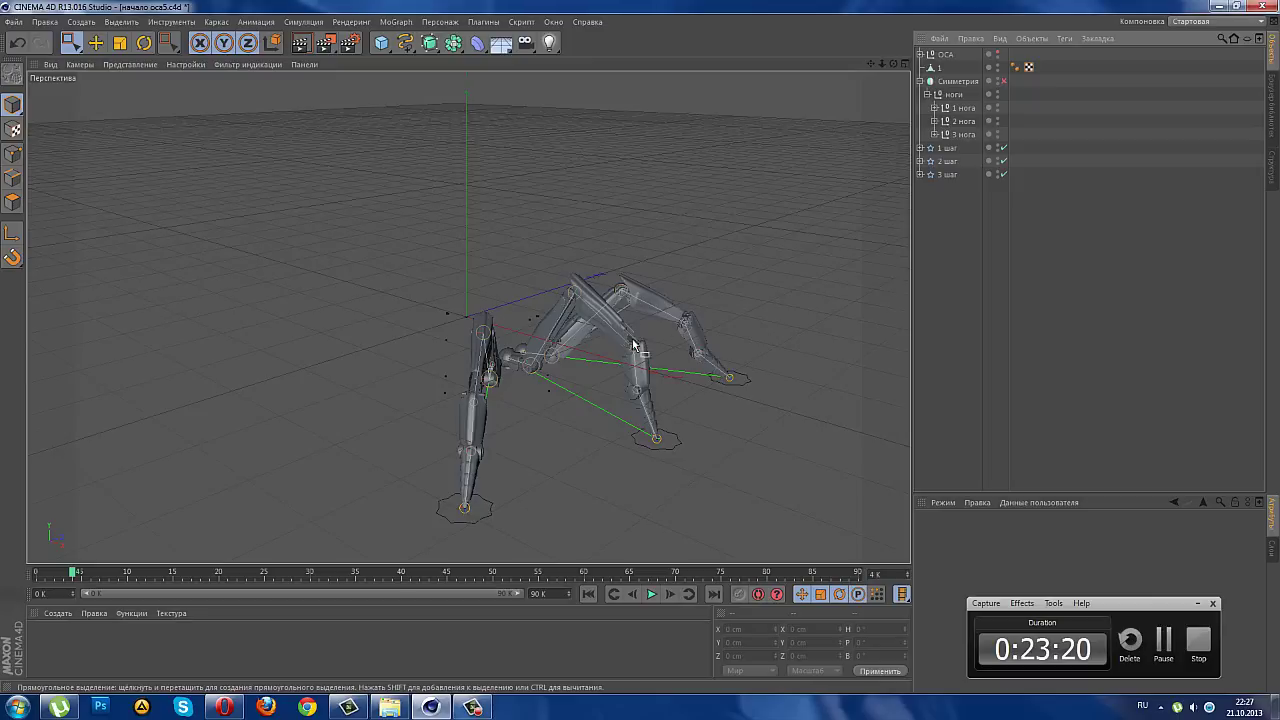
mouse_move(642, 347)
alt+mouse_down()
mouse_move(583, 386)
mouse_move(655, 429)
alt+mouse_up()
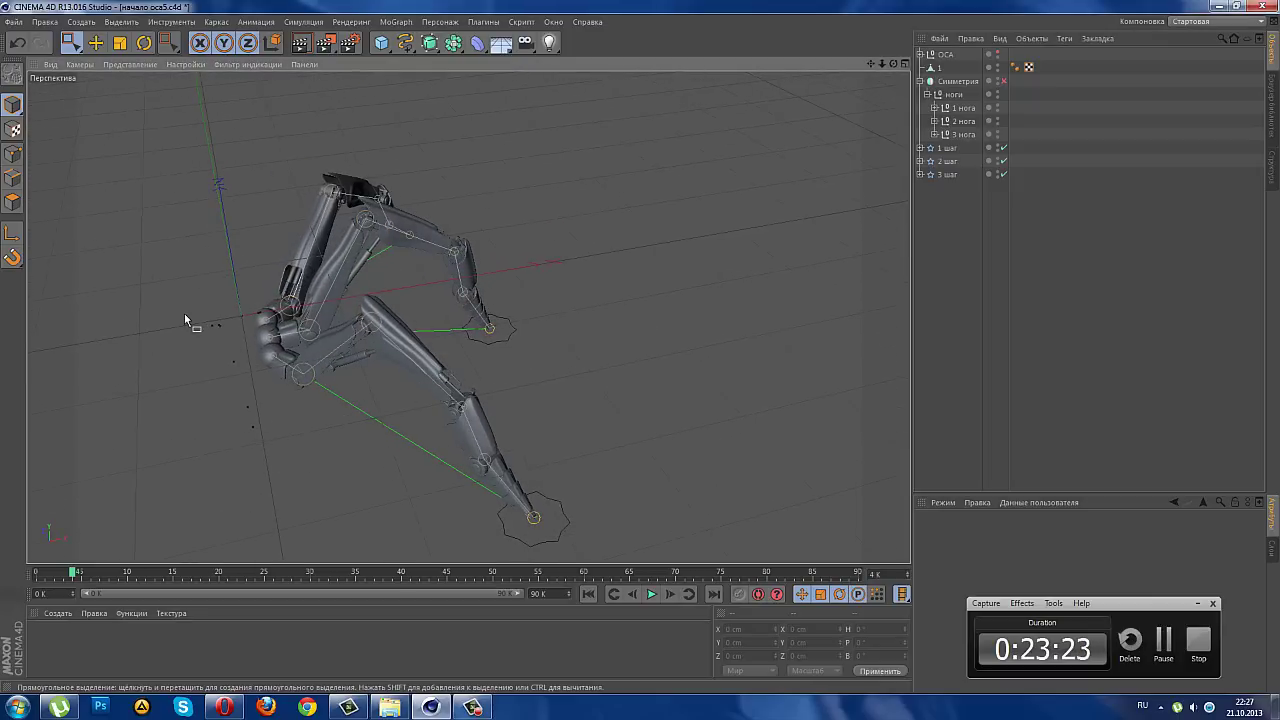
alt+drag(191, 320, 316, 308)
scroll(237, 289, up, 2)
scroll(240, 280, up, 2)
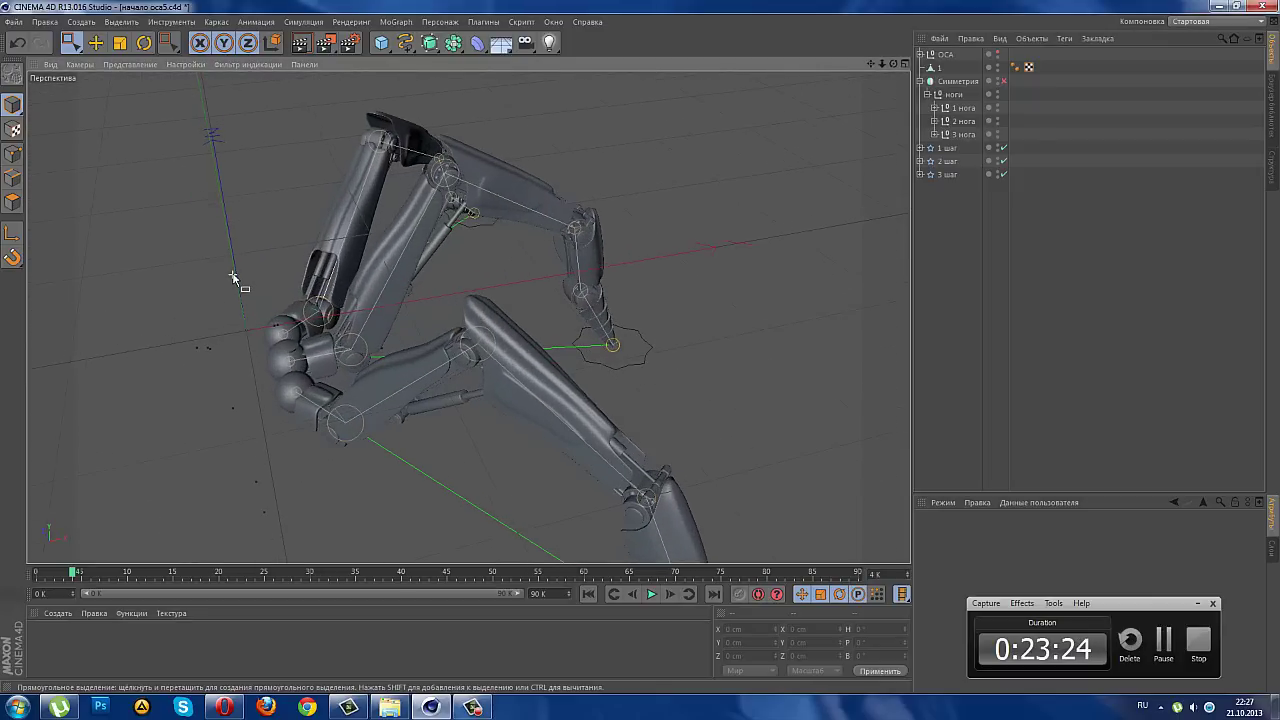
scroll(232, 275, up, 2)
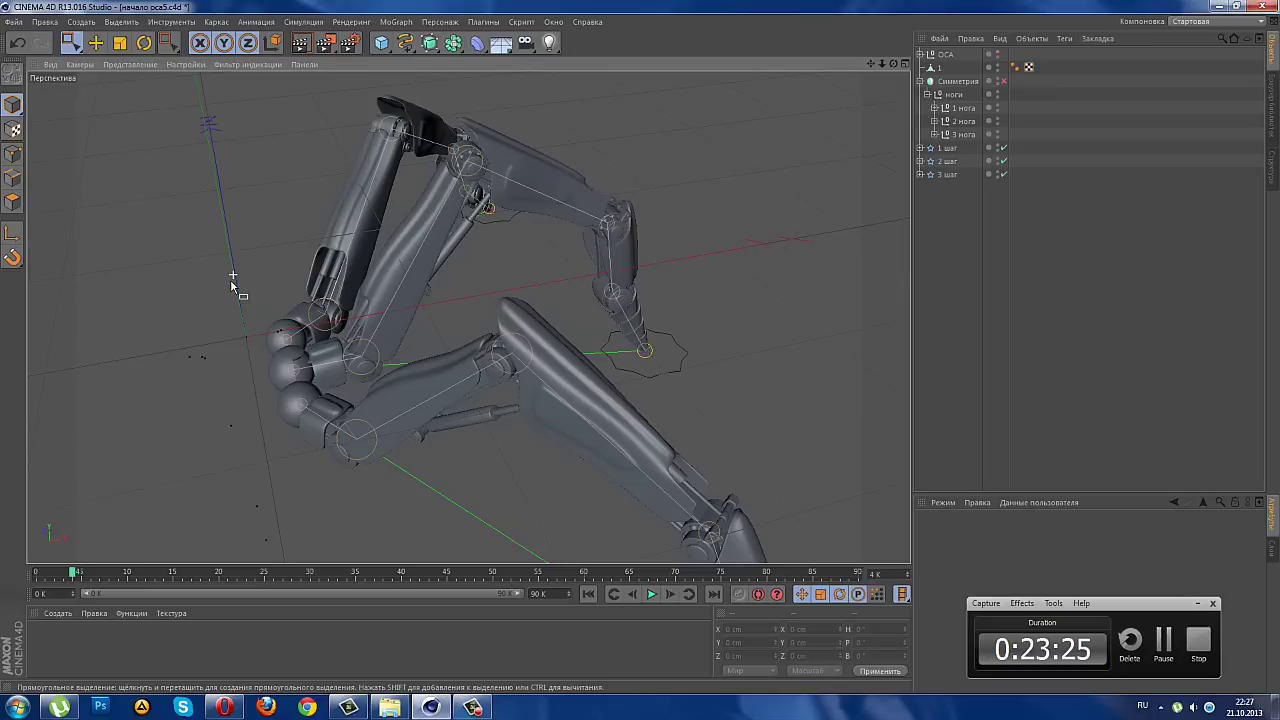
- Rename joint sphere 1 to 2 and duplicate it as 2.1
click(933, 67)
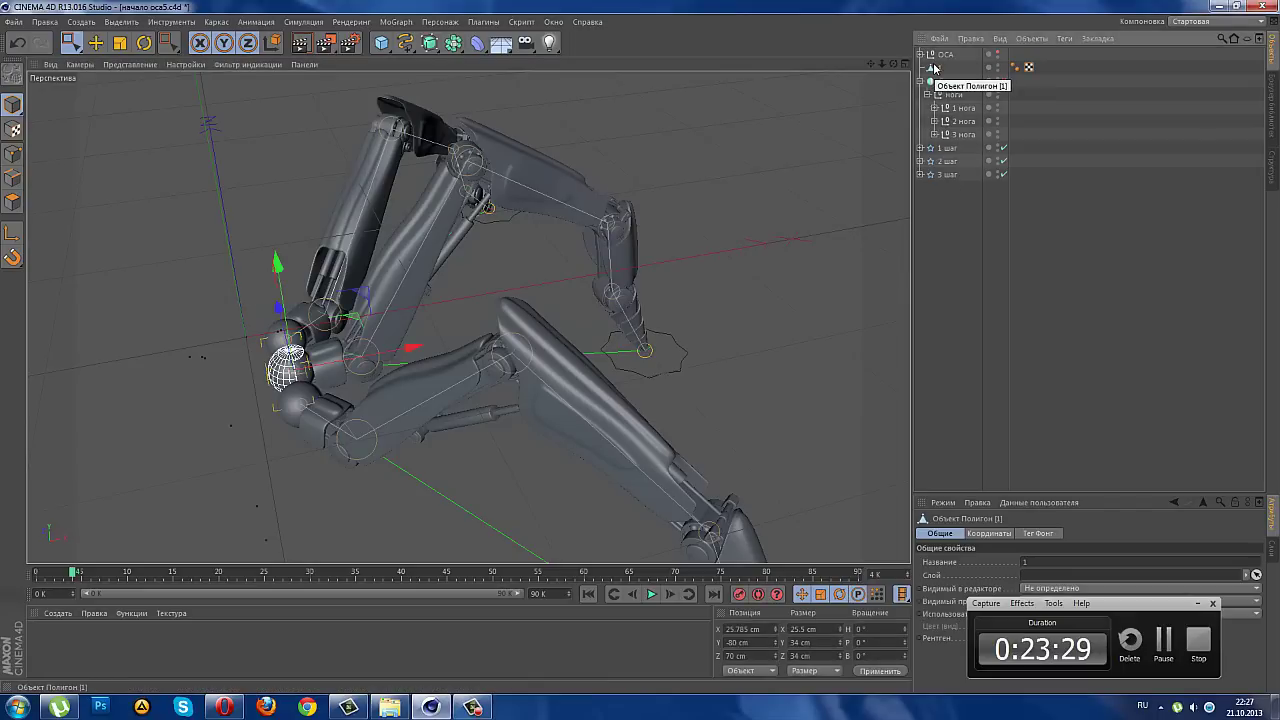
double_click(940, 67)
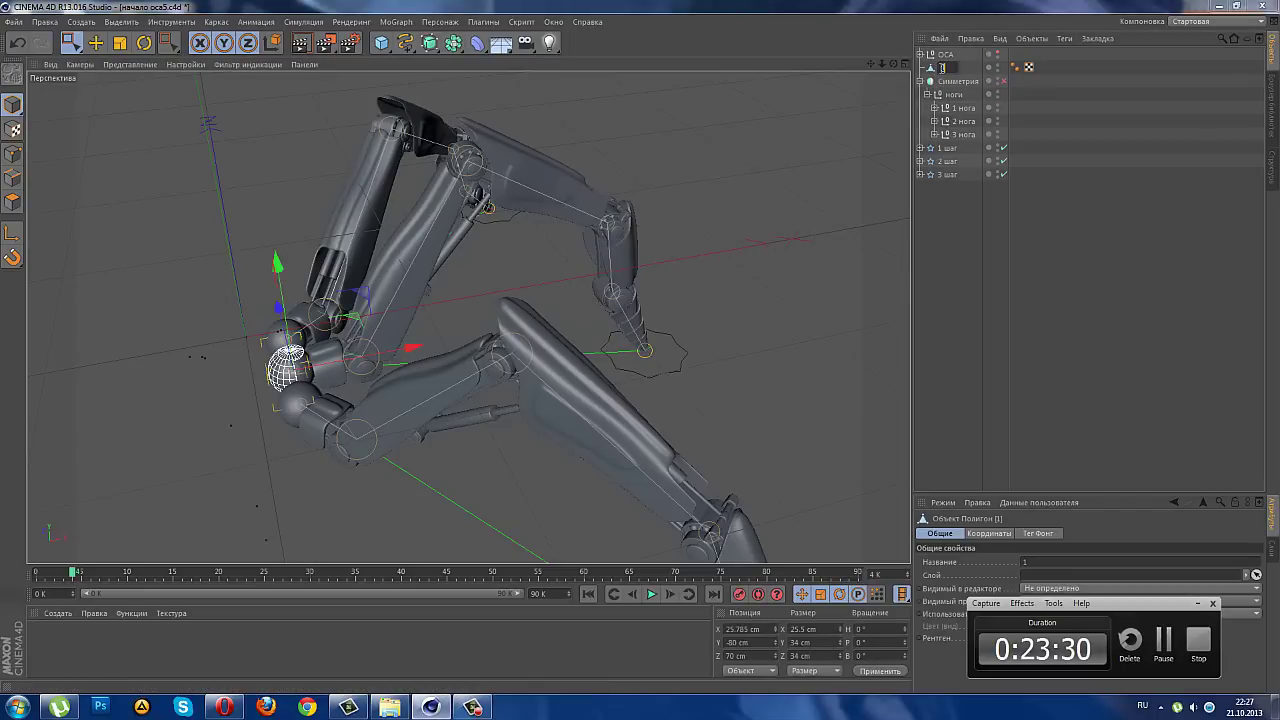
text(2)
key(Return)
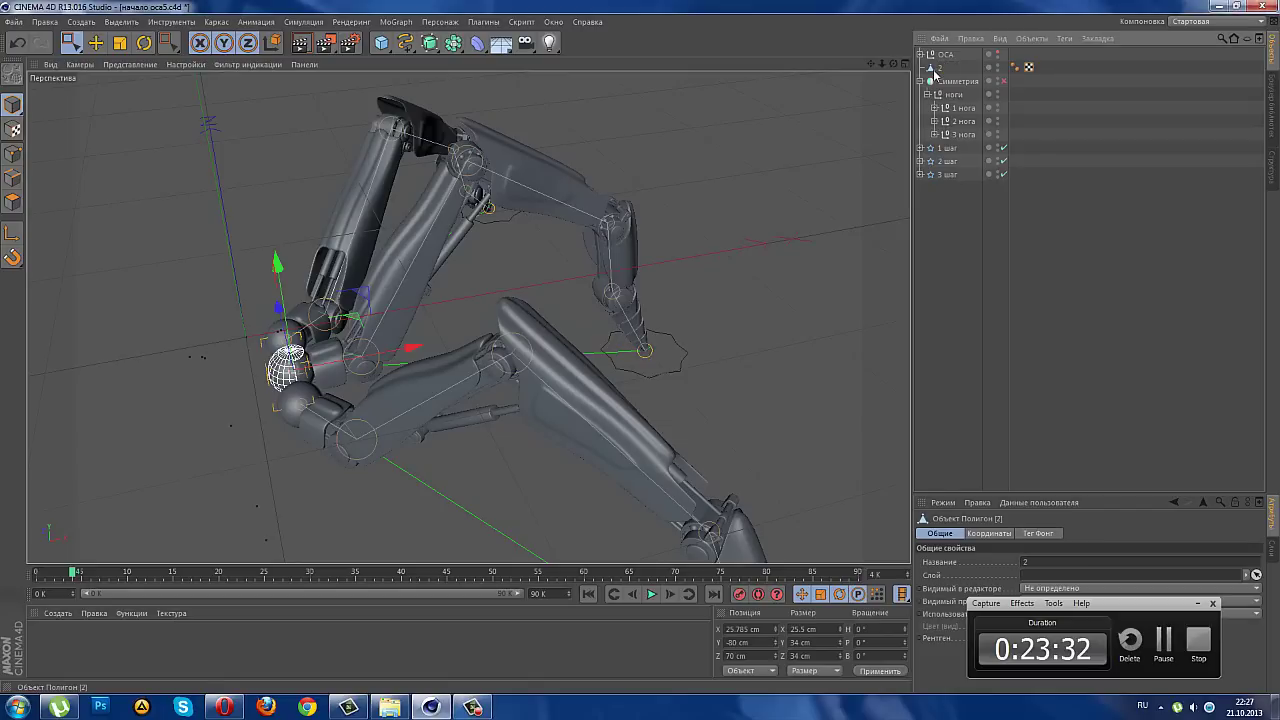
ctrl+drag(933, 68, 939, 79)
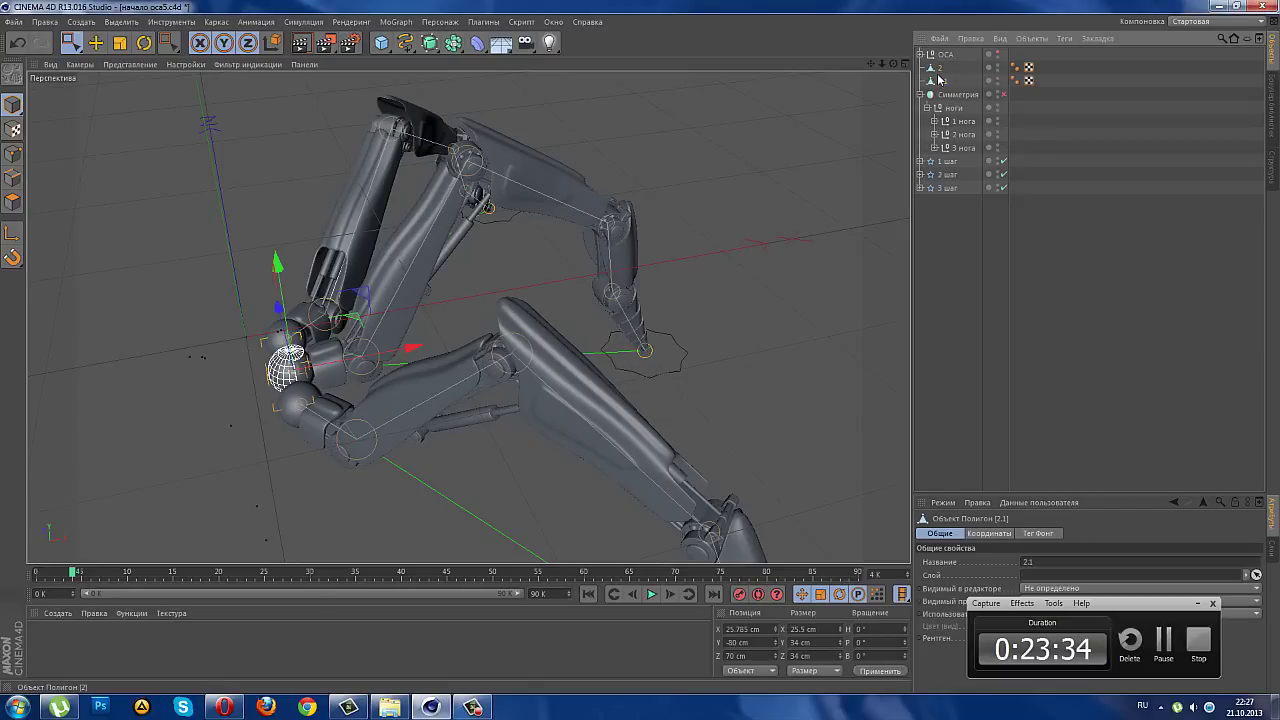
- Maximize the Top view and zoom in on the leg's joint sphere
key(F5)
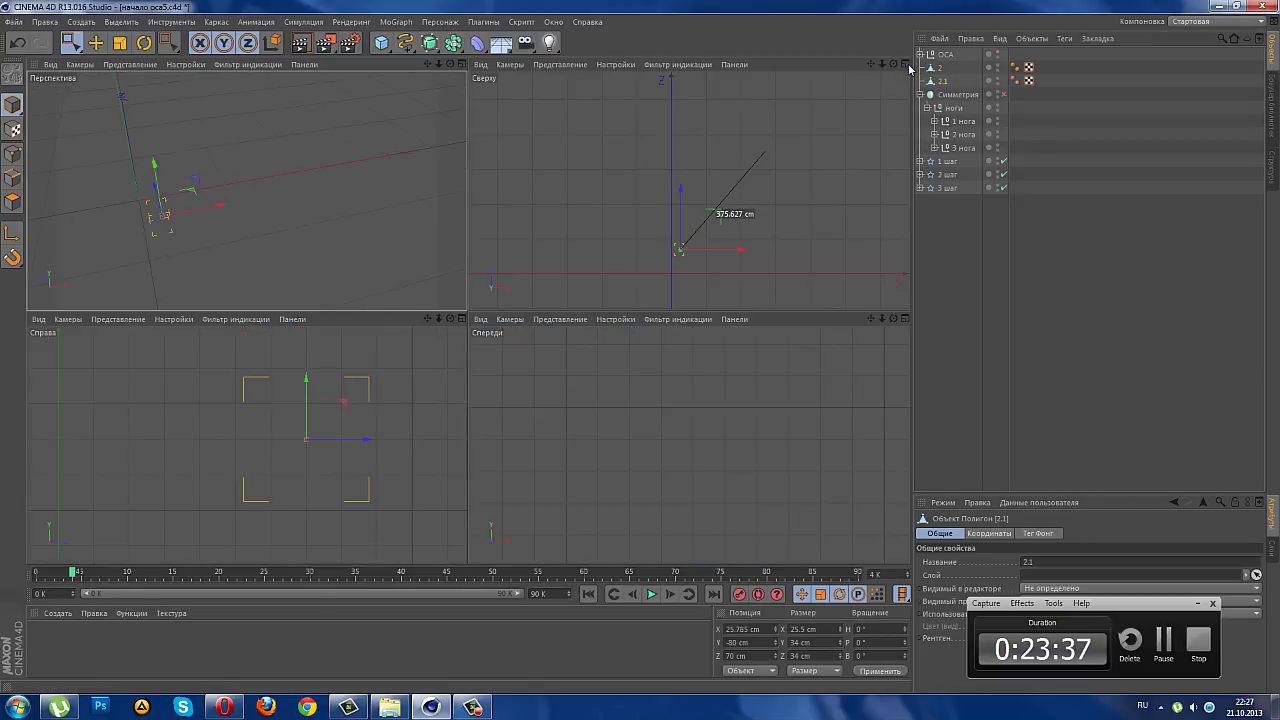
key(F2)
scroll(475, 420, up, 2)
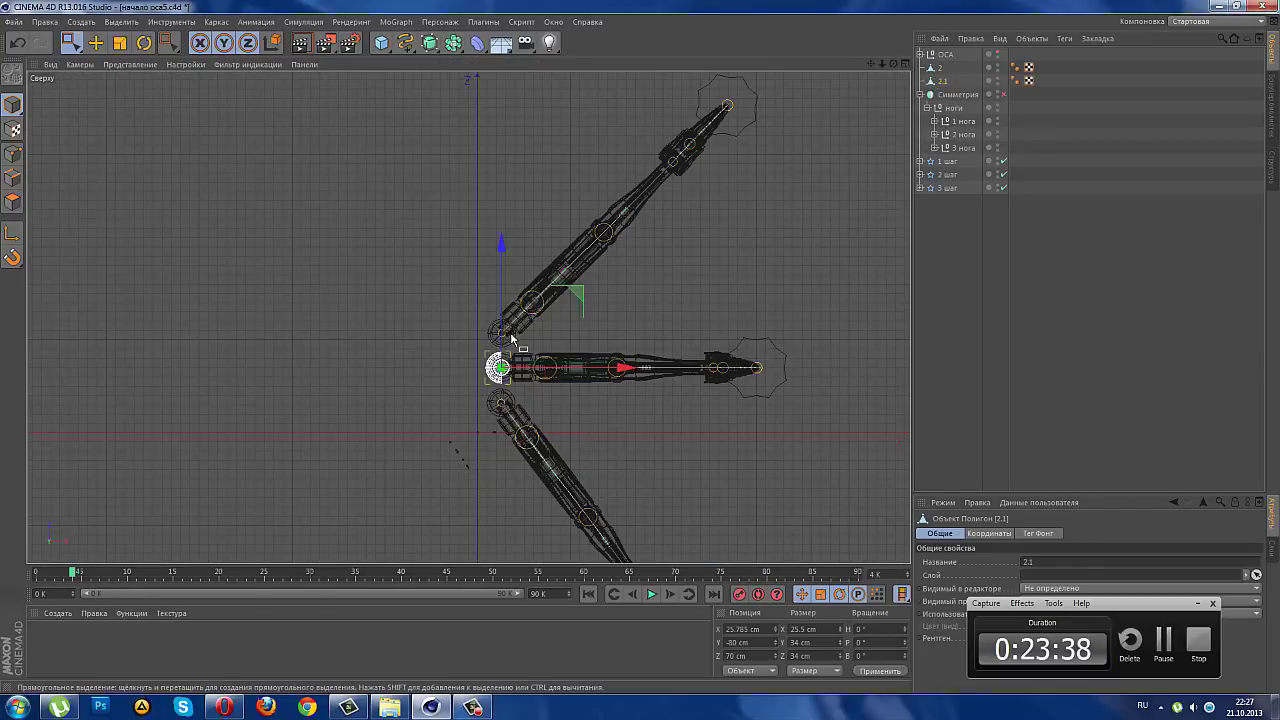
scroll(512, 340, up, 1)
scroll(500, 385, up, 1)
scroll(500, 400, up, 1)
scroll(520, 460, up, 1)
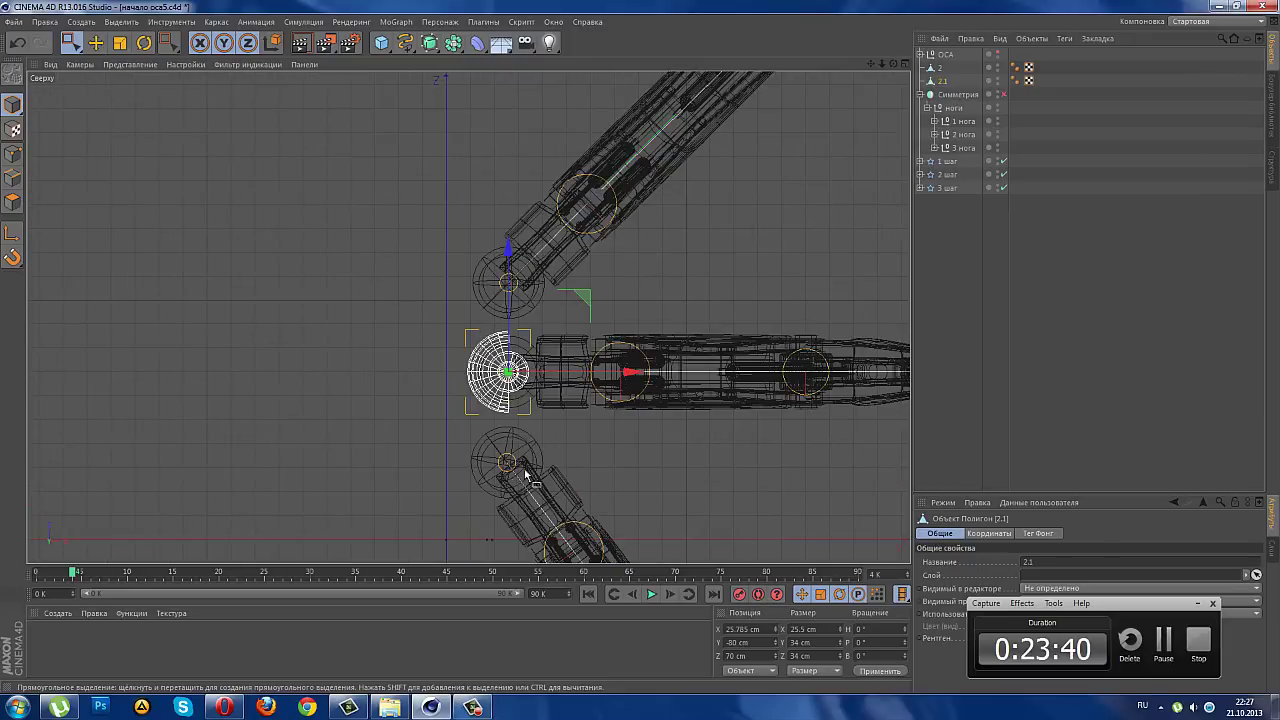
scroll(528, 470, up, 1)
alt+middle_drag(528, 457, 814, 471)
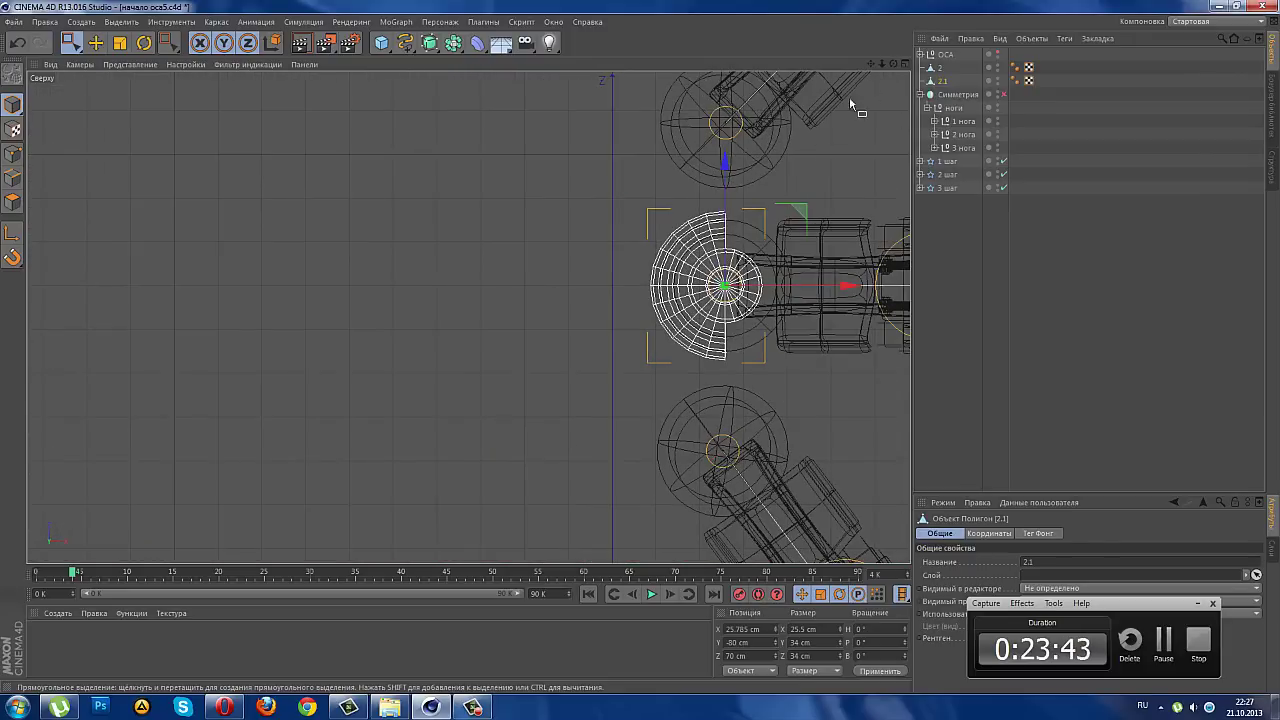
alt+middle_drag(855, 336, 728, 296)
scroll(728, 296, up, 1)
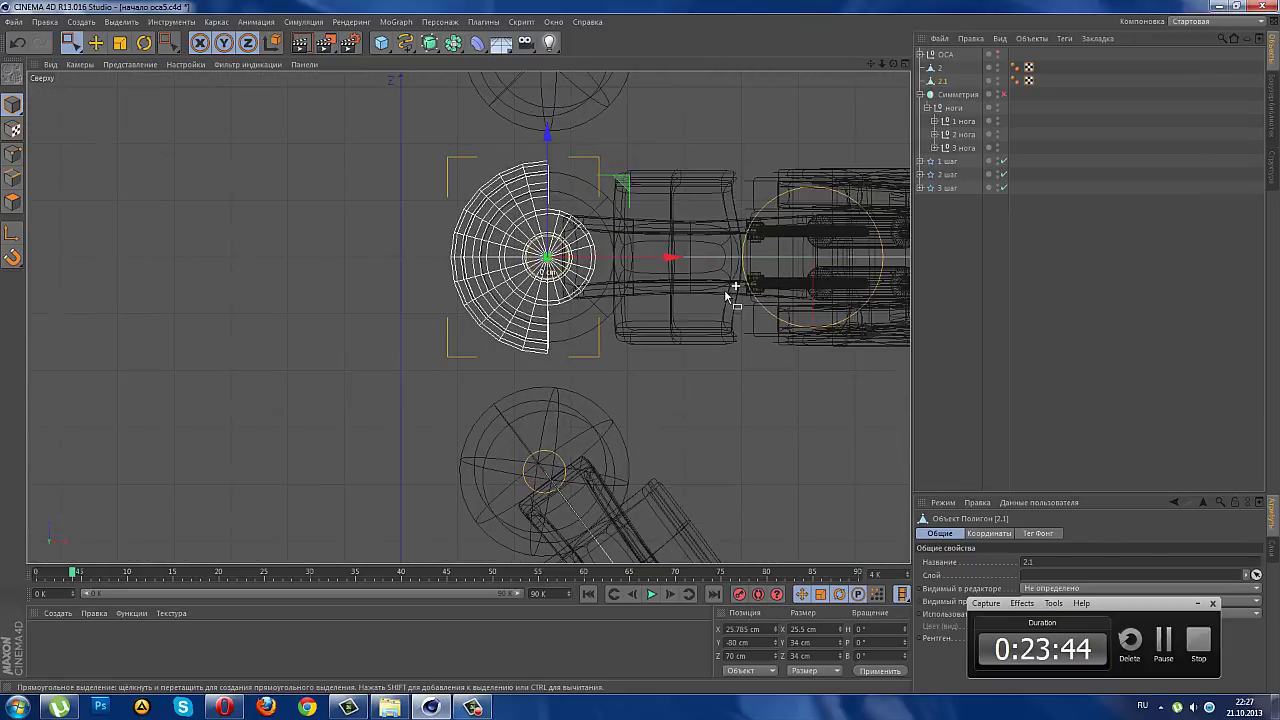
scroll(608, 305, up, 1)
- Move sphere 2.1 onto the hip joint, ending at X 25.266, Z 32.216 cm
mouse_move(694, 220)
mouse_down()
mouse_move(677, 268)
mouse_move(673, 425)
mouse_move(654, 424)
mouse_move(663, 409)
mouse_up()
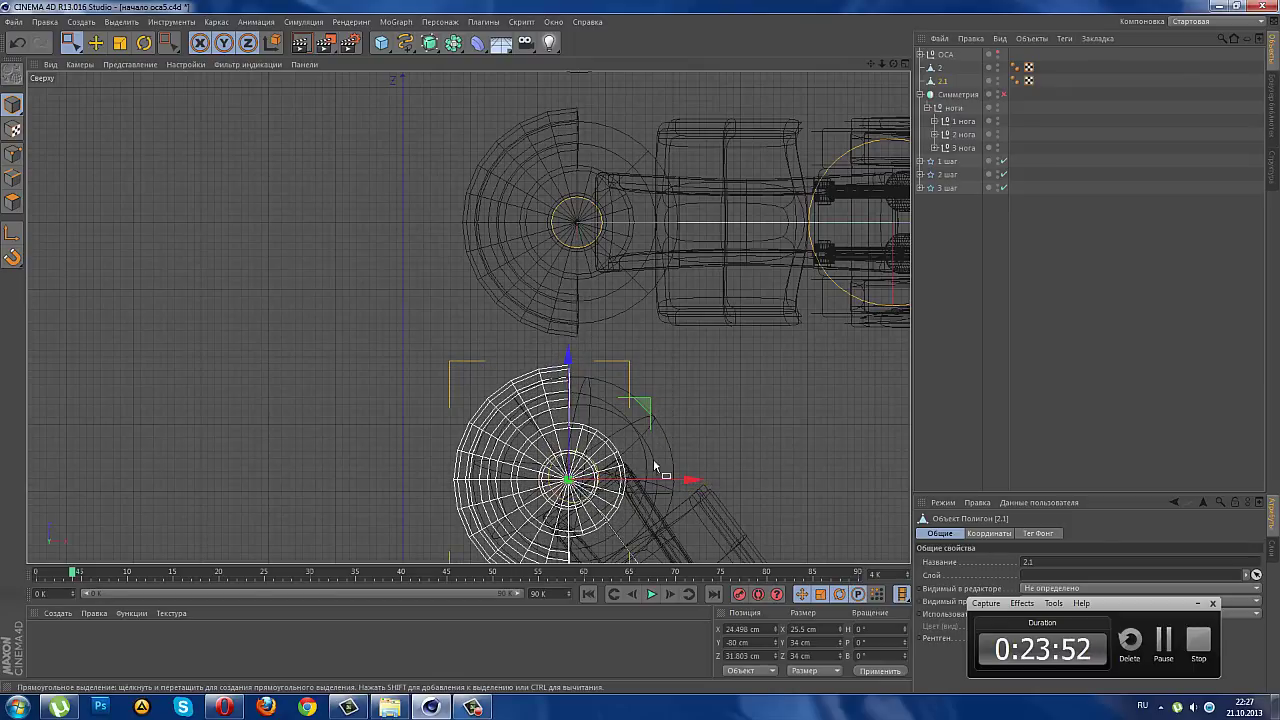
scroll(634, 527, up, 1)
scroll(634, 527, up, 1)
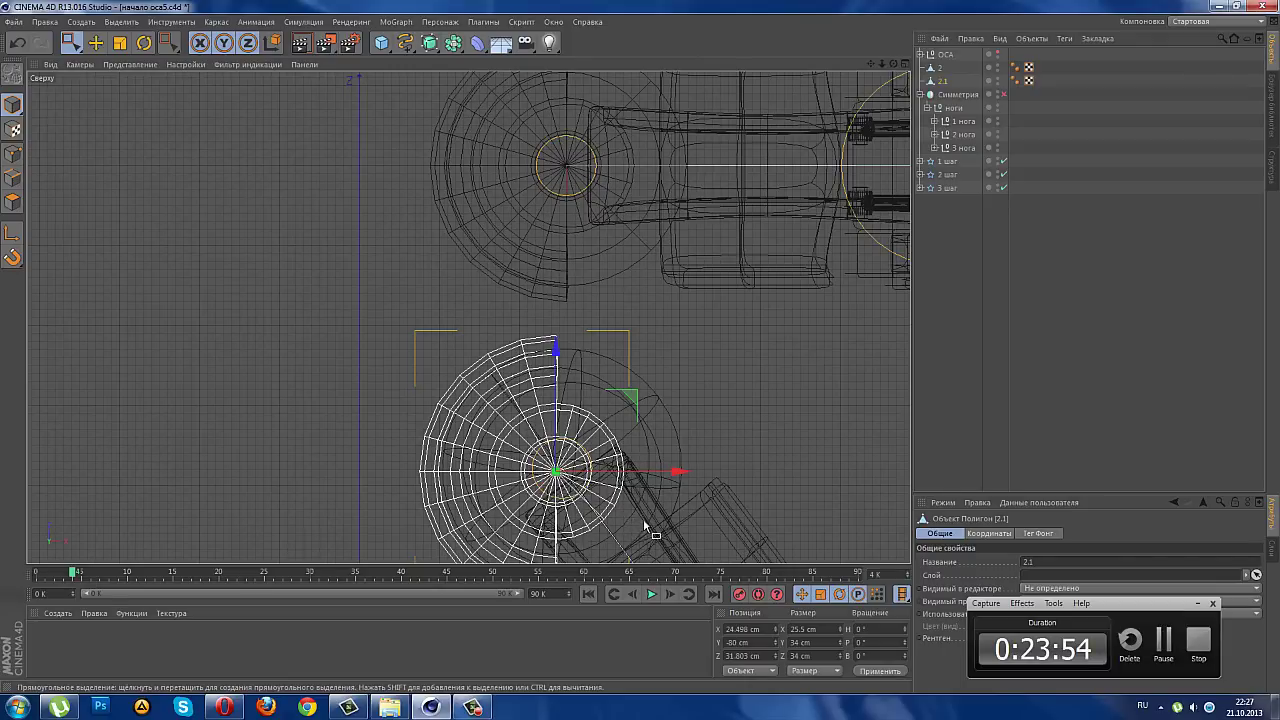
alt+middle_drag(645, 527, 657, 366)
scroll(657, 366, up, 2)
scroll(665, 300, up, 2)
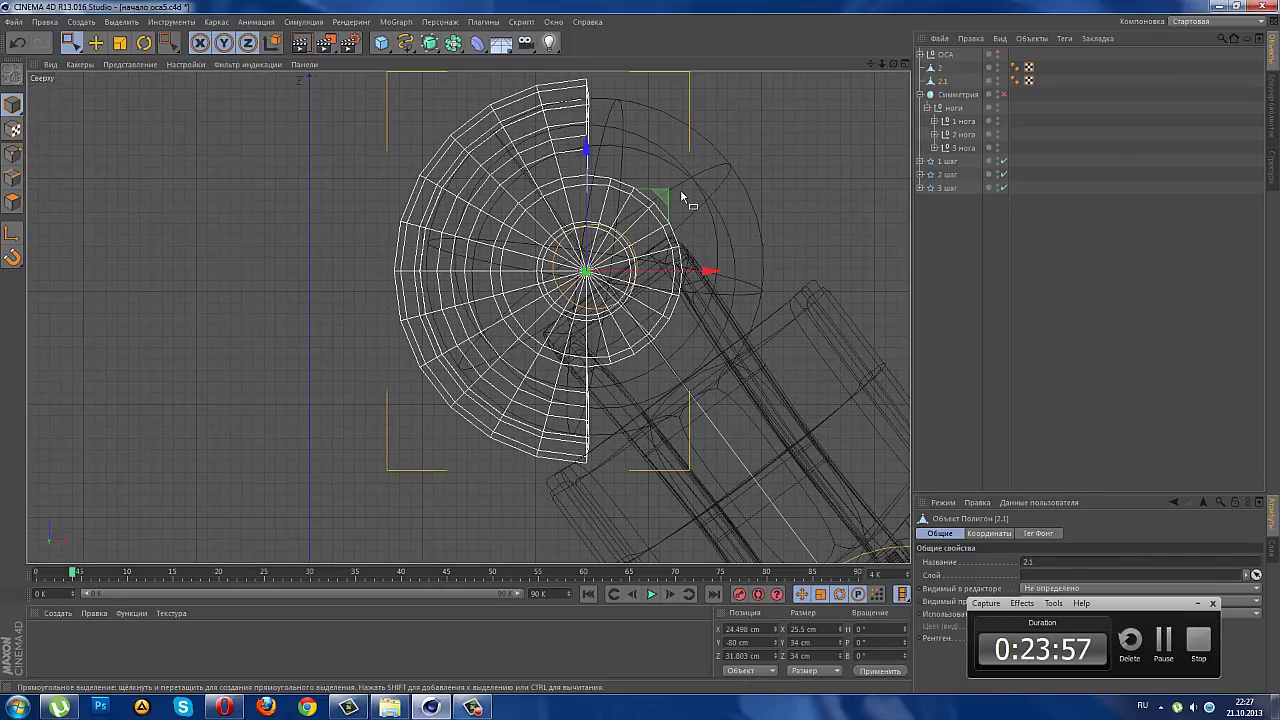
drag(659, 199, 670, 193)
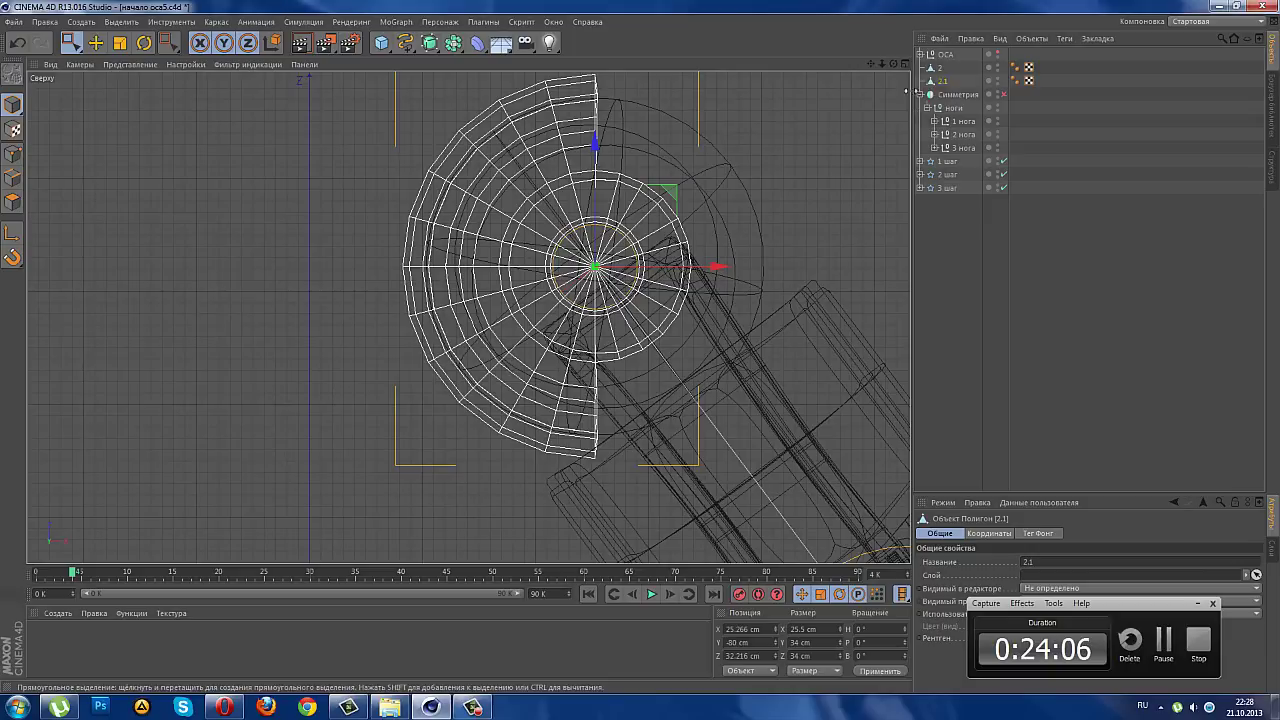
- Rename half sphere 2.1 to 1
double_click(943, 80)
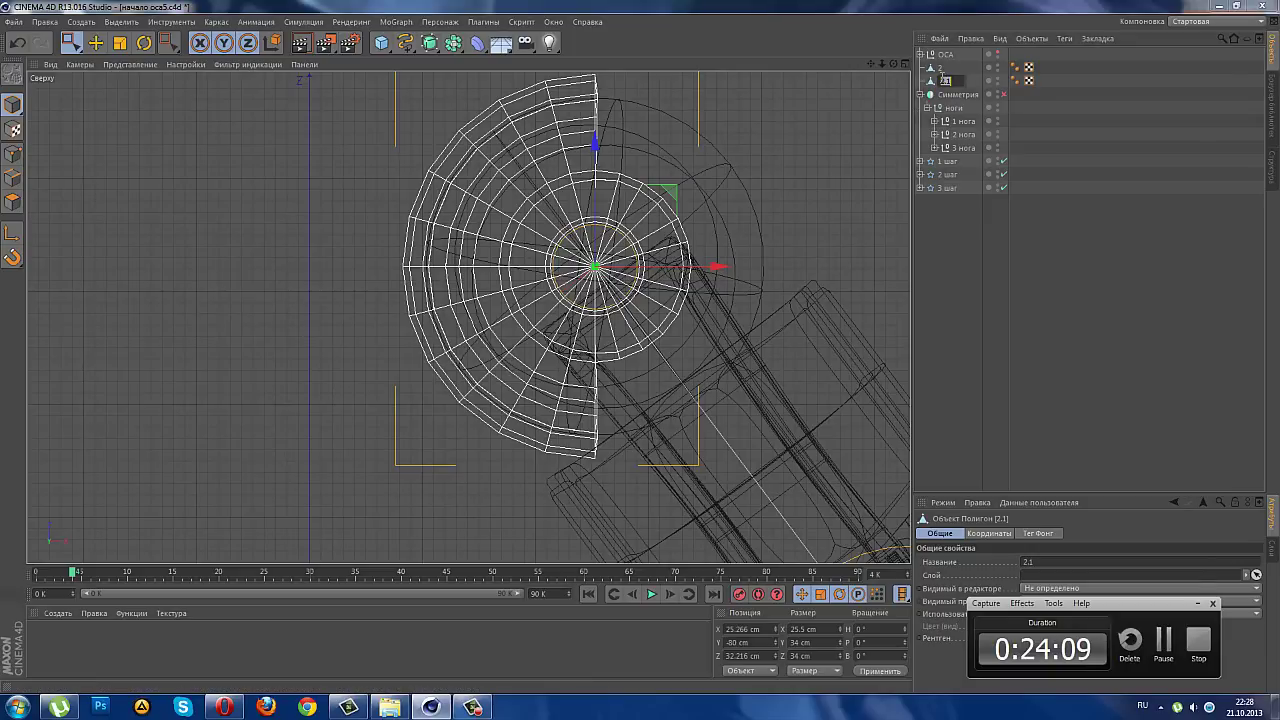
text(4)
key(Return)
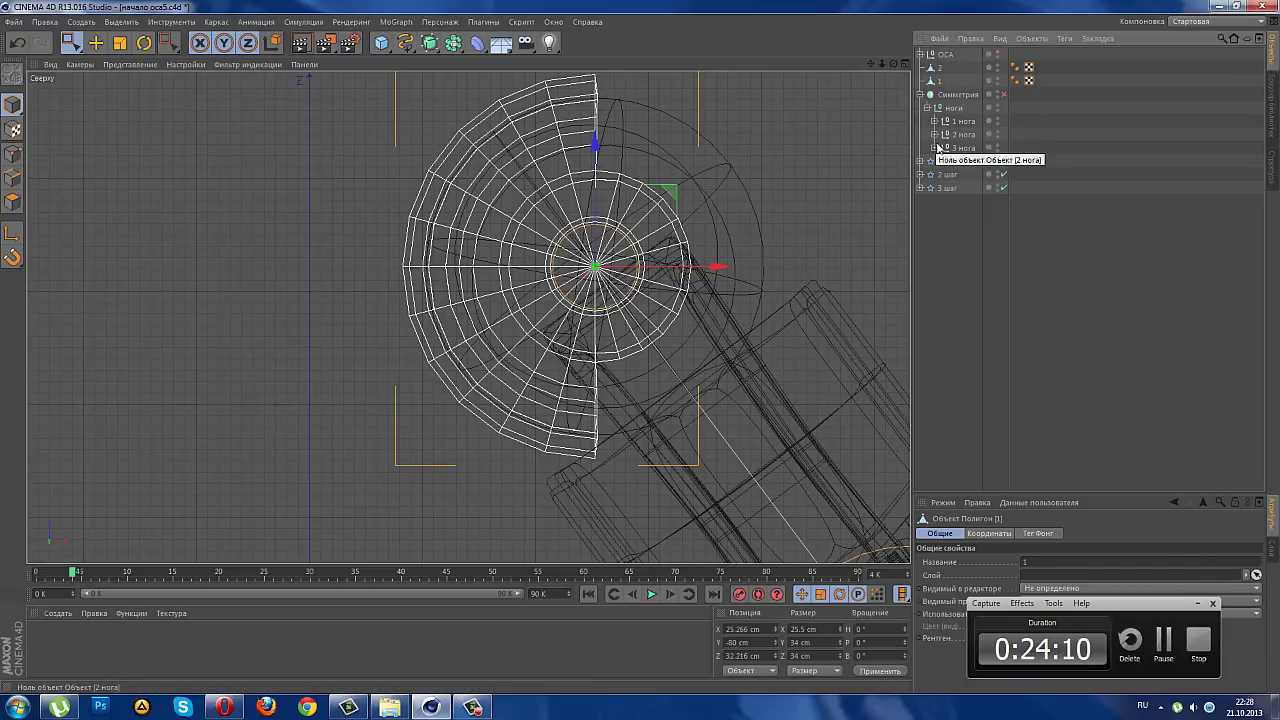
click(943, 189)
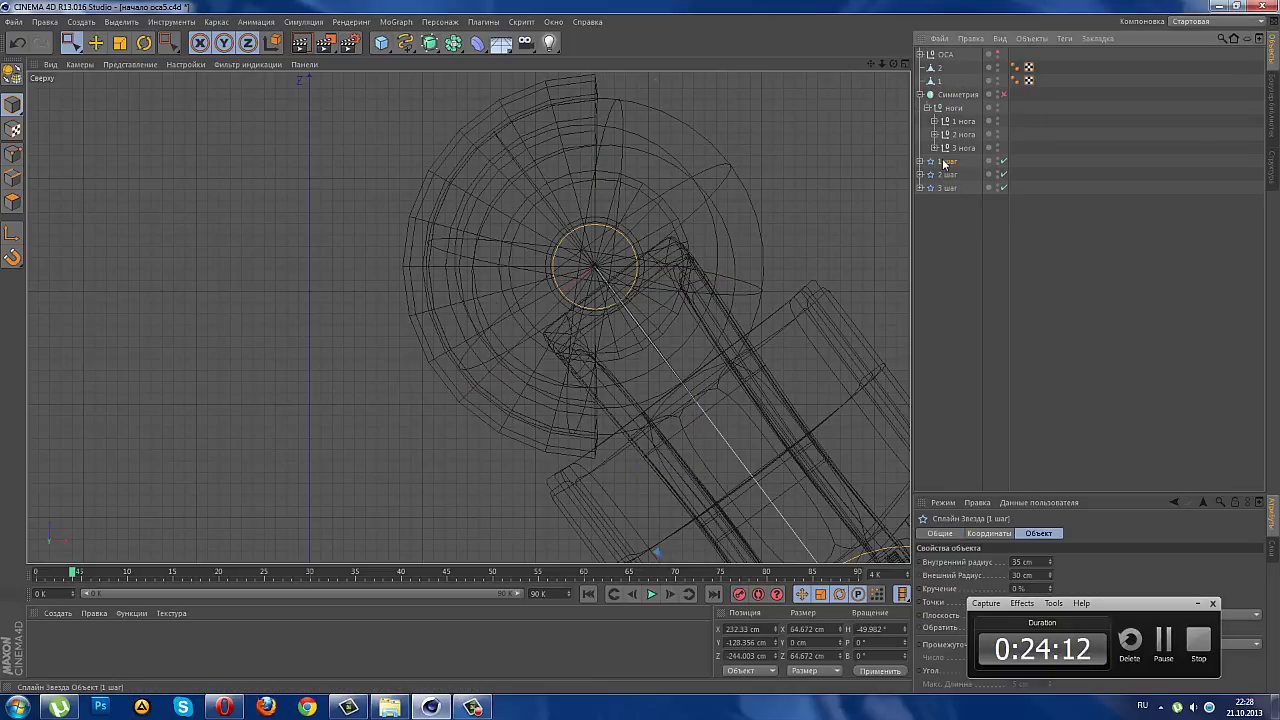
click(955, 123)
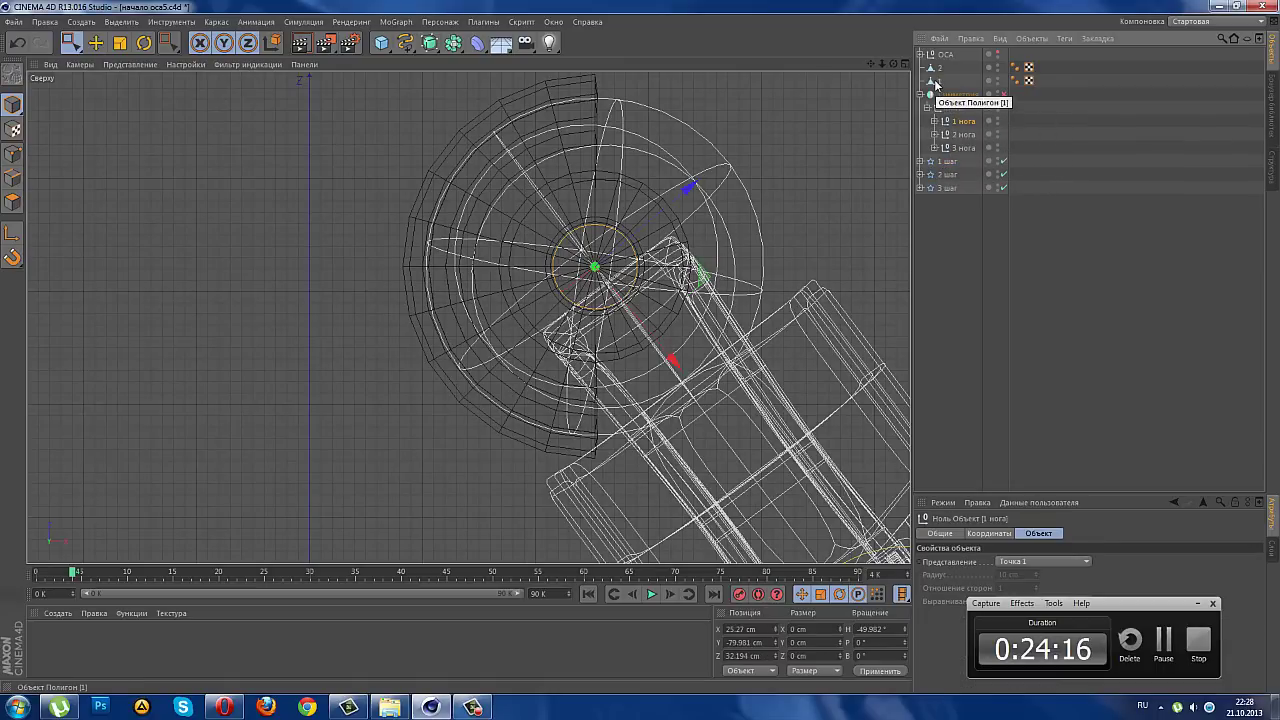
click(936, 83)
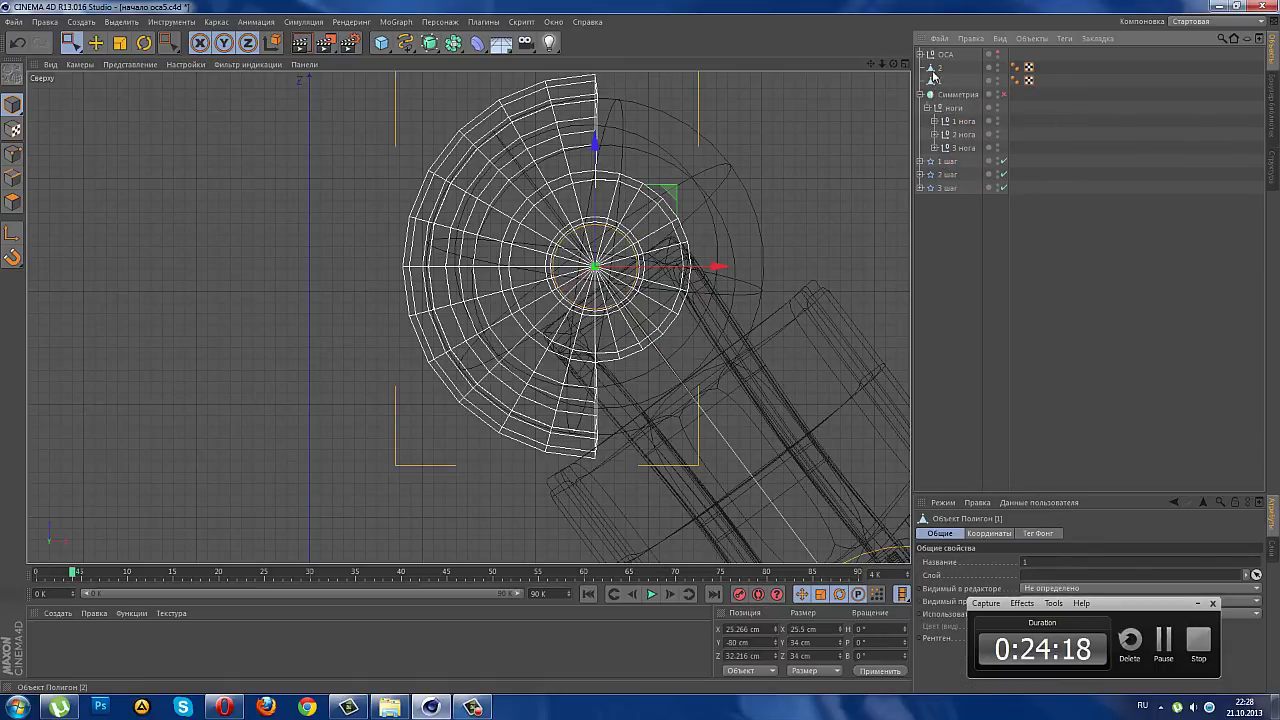
- Duplicate half sphere 2 and name the copy 3
click(924, 70)
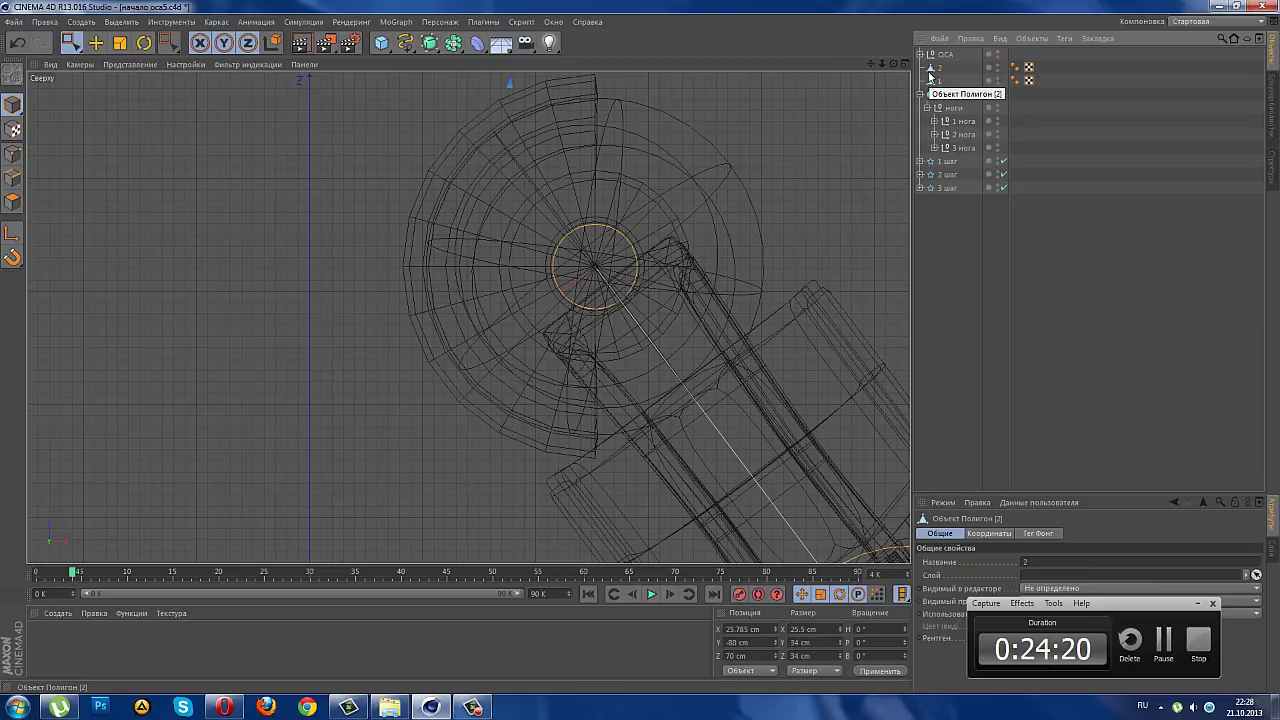
mouse_move(922, 74)
mouse_down()
mouse_move(932, 66)
mouse_move(940, 90)
mouse_move(940, 70)
mouse_move(946, 93)
mouse_up()
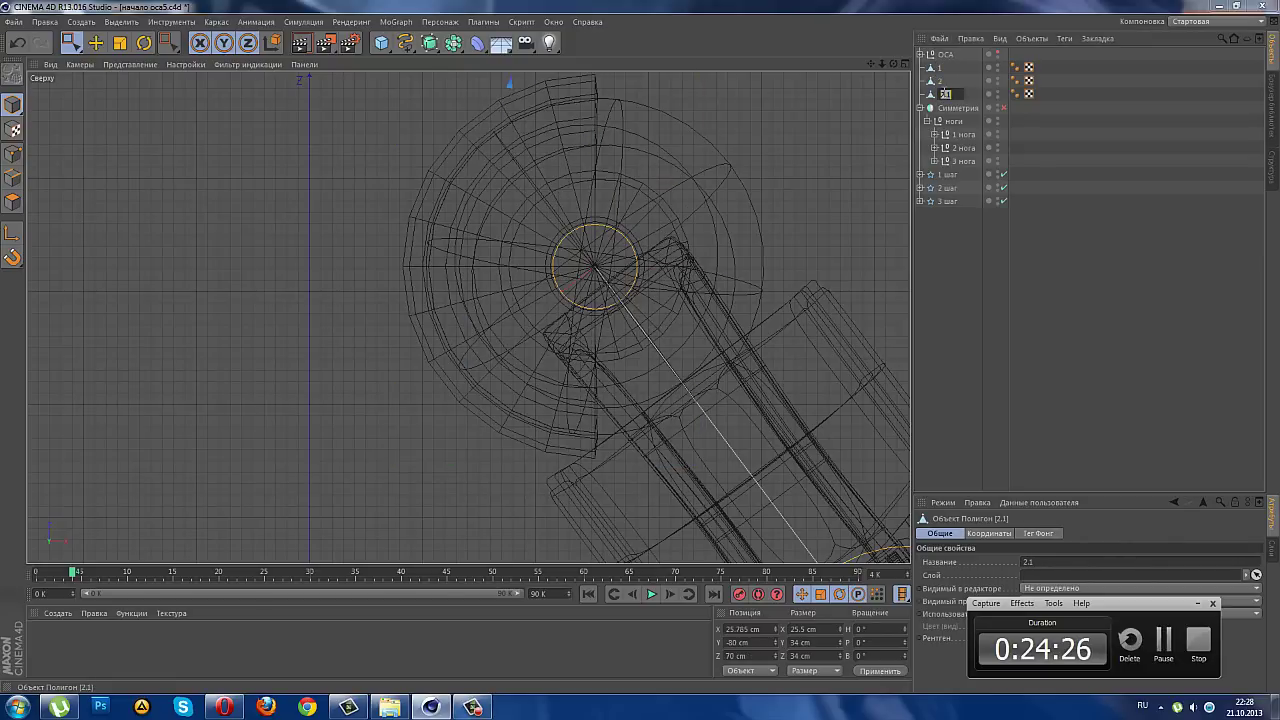
double_click(945, 93)
text(3)
key(Return)
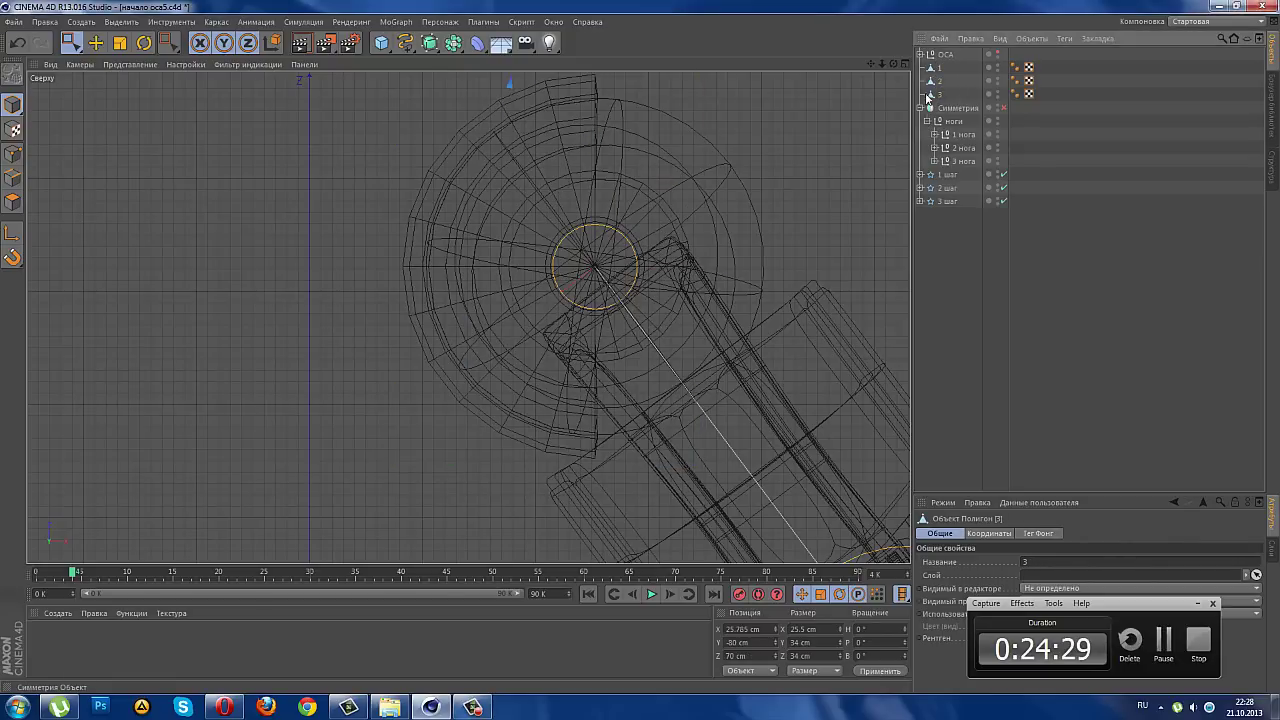
- Raise sphere 3 about 37 cm onto another leg joint, to Z 107.218 cm
mouse_move(871, 63)
mouse_down()
mouse_move(468, 317)
mouse_move(709, 209)
mouse_up()
drag(636, 494, 640, 76)
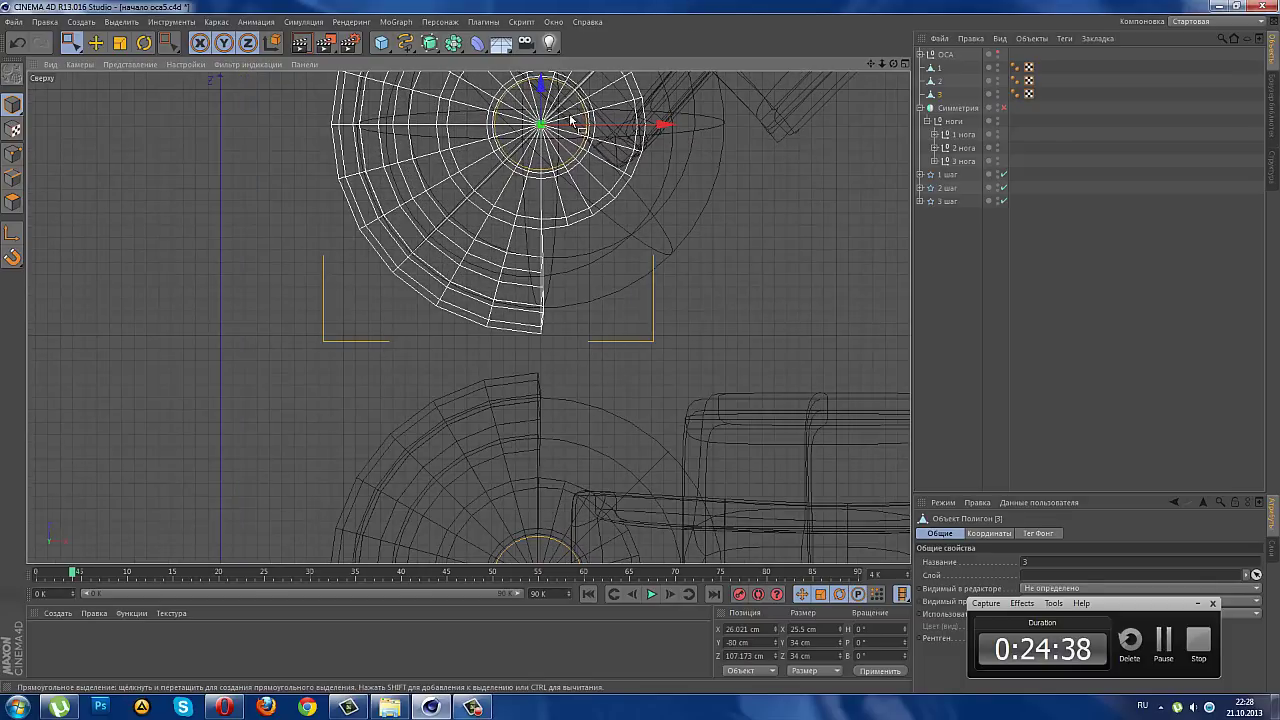
scroll(650, 400, up, 3)
alt+middle_drag(666, 420, 658, 455)
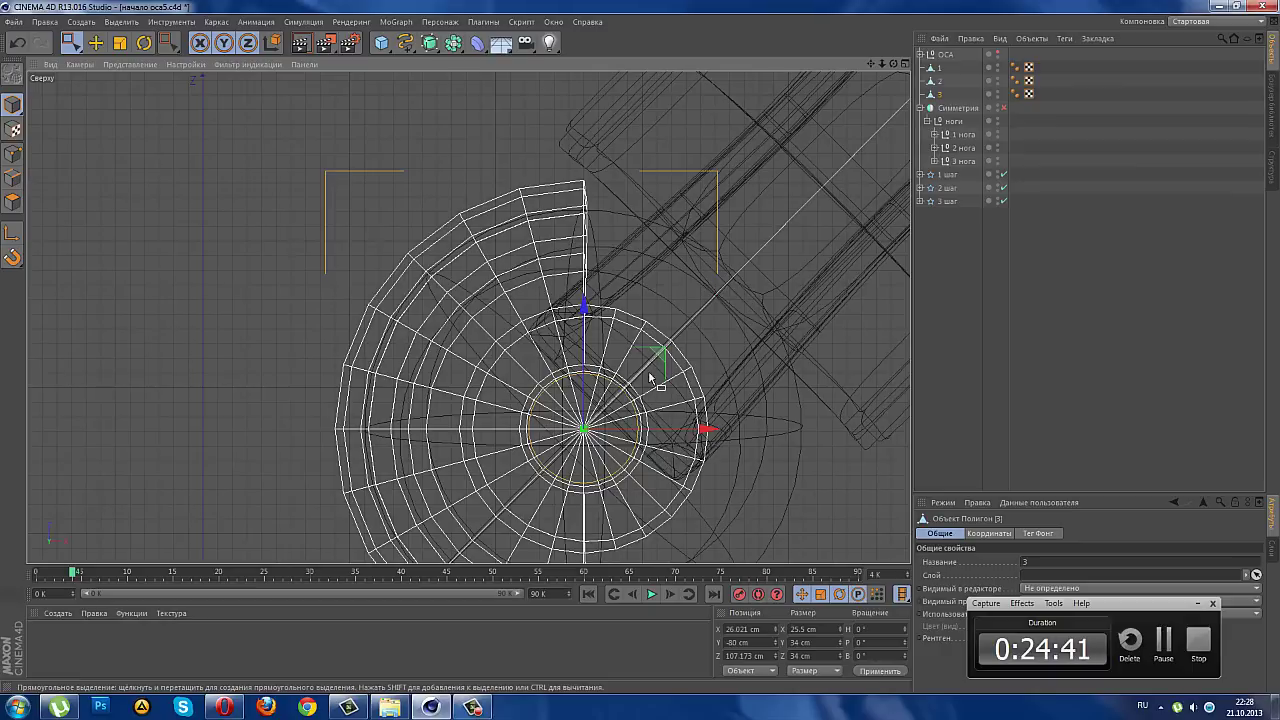
drag(662, 356, 661, 356)
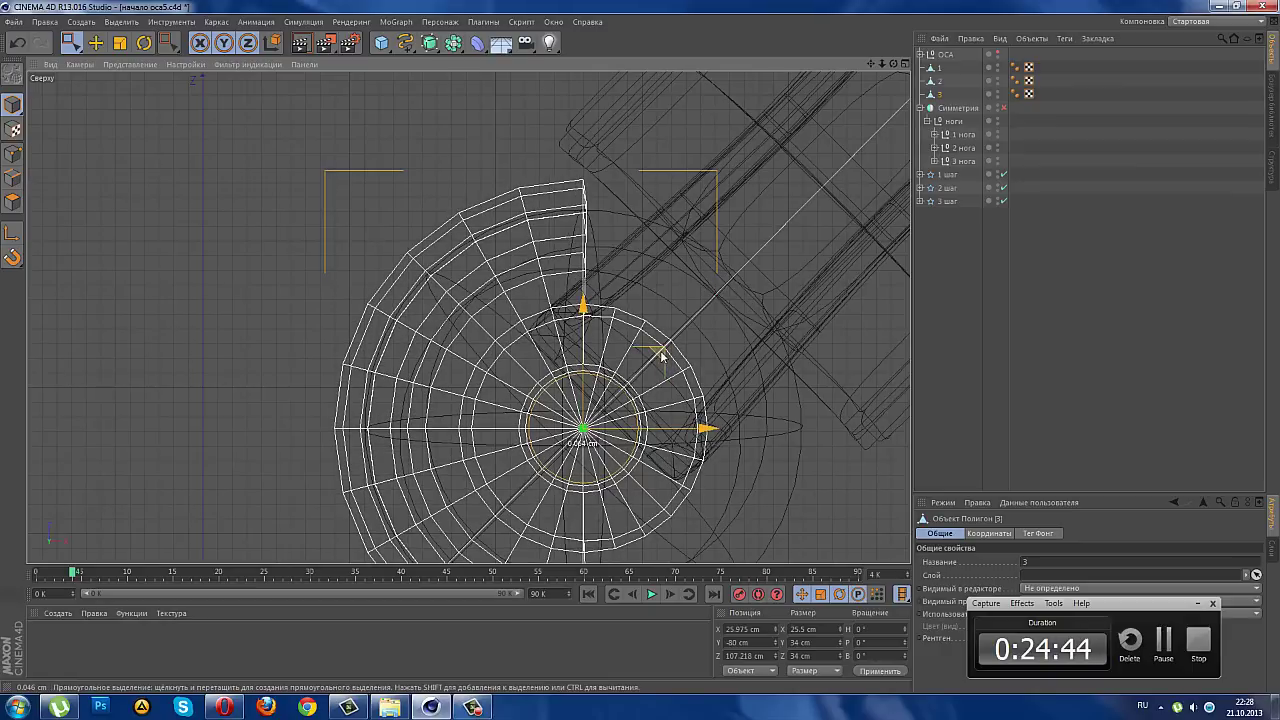
click(917, 235)
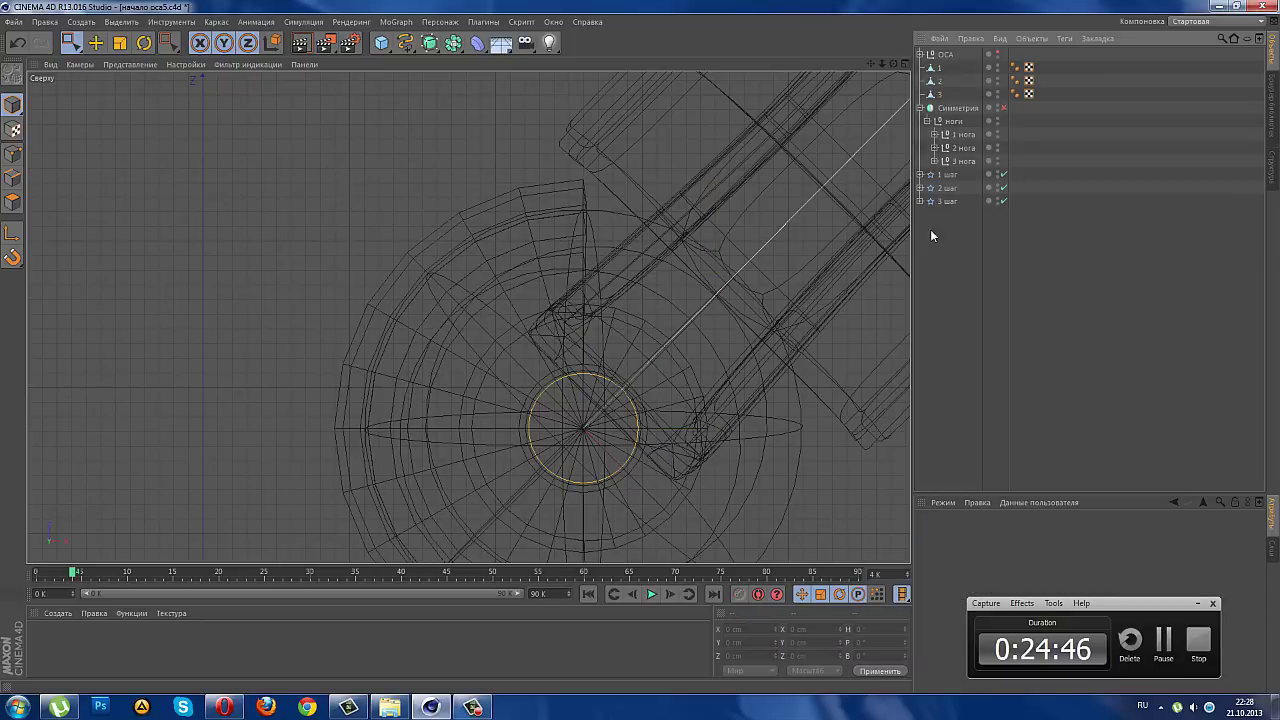
- Collapse the Симметрия group and maximize the Perspective view close on the leg
click(920, 108)
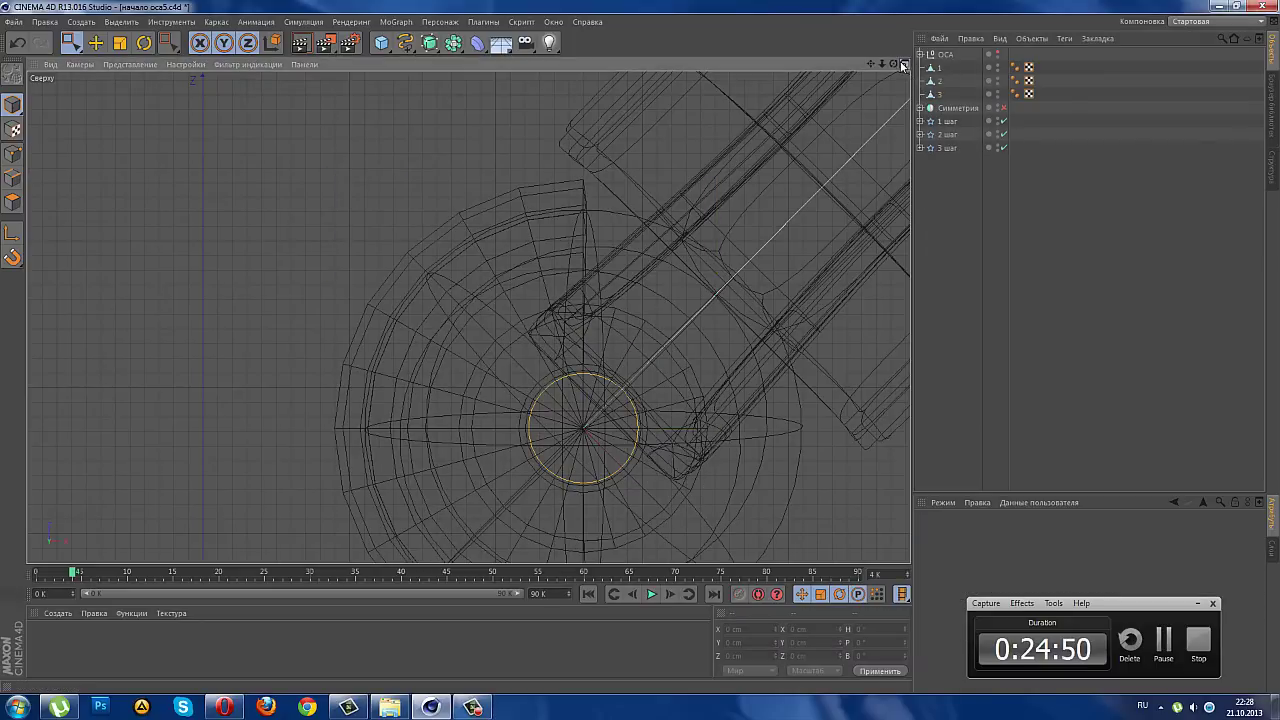
click(903, 65)
click(460, 65)
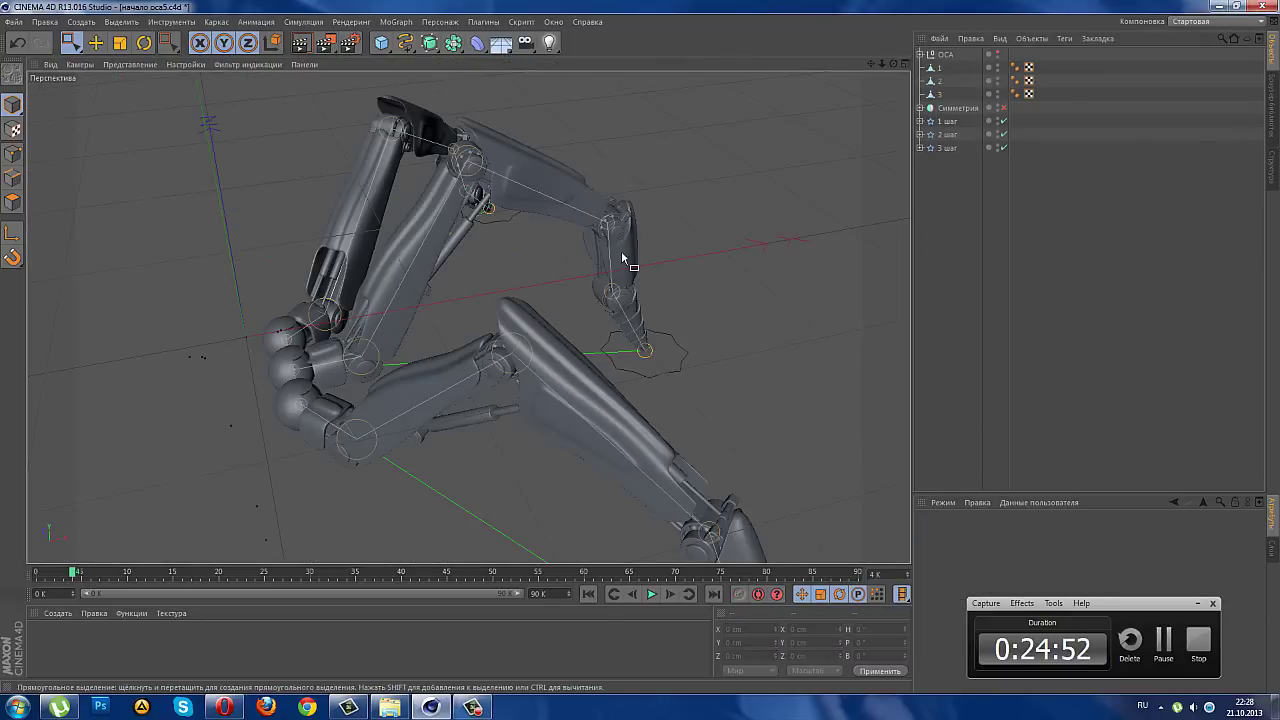
alt+drag(617, 373, 383, 411)
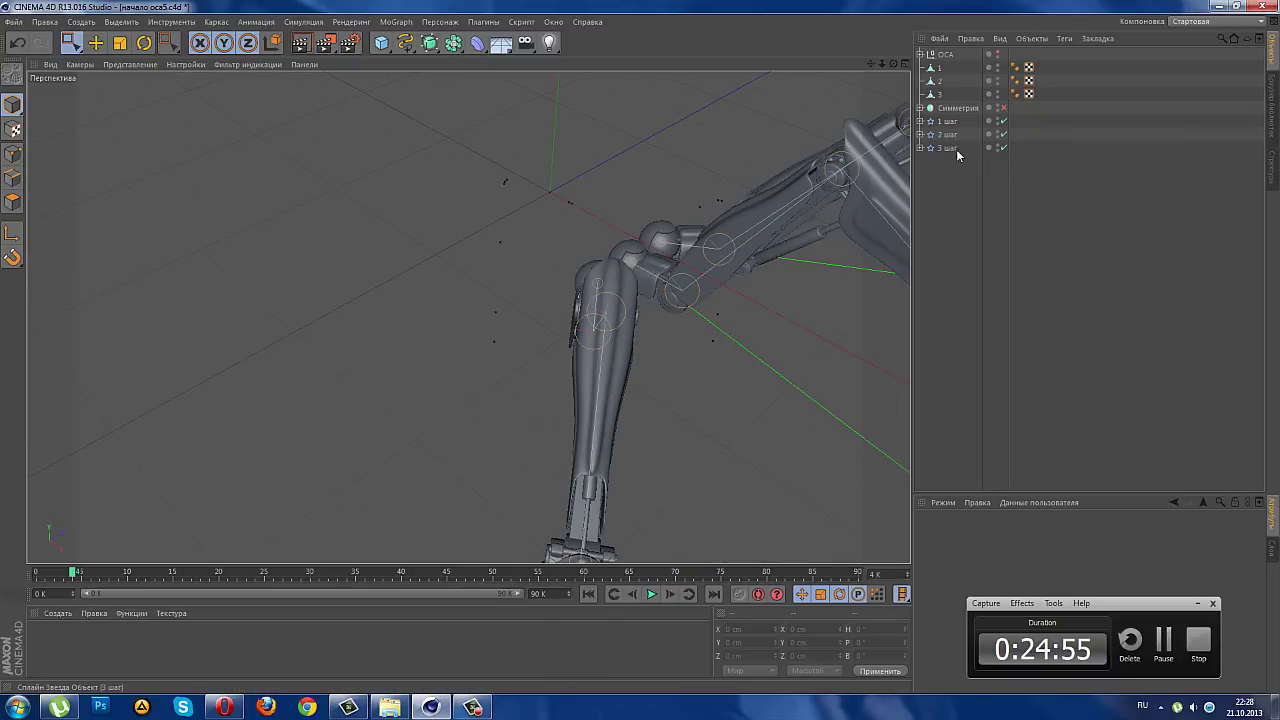
- Enable the Симметрия object and orbit out to view the whole six-legged rig
click(997, 106)
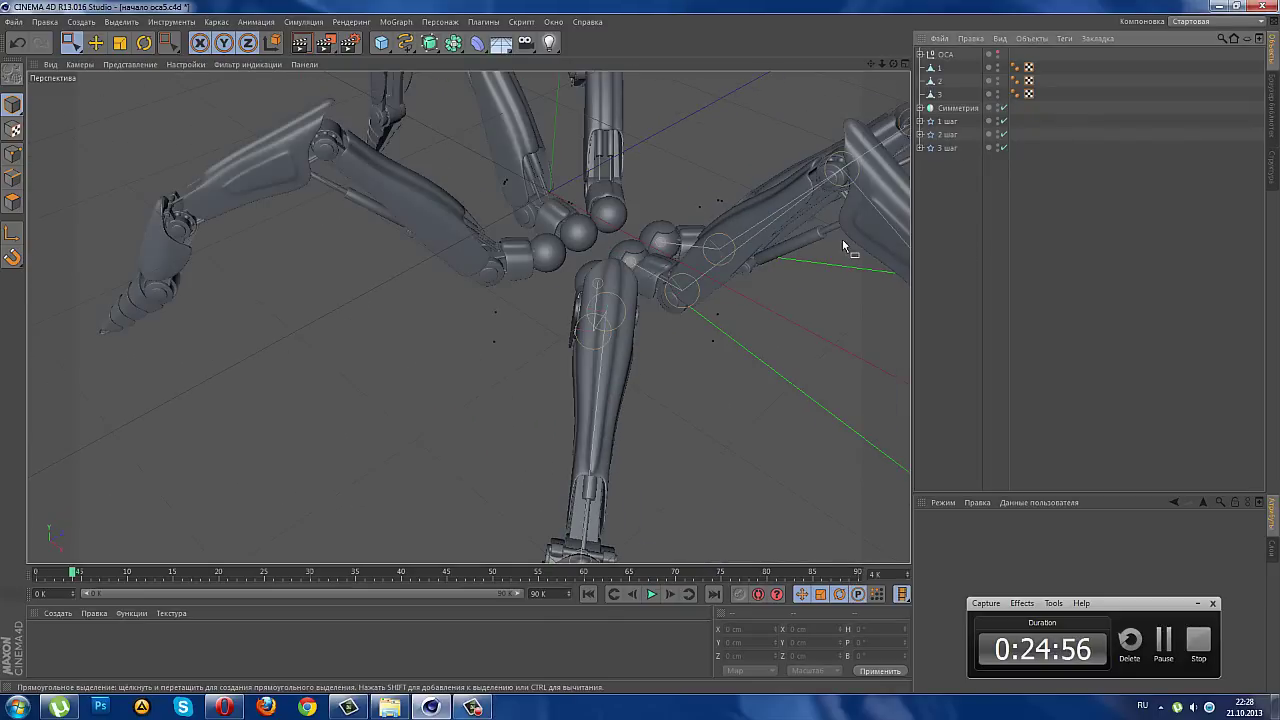
alt+drag(817, 250, 823, 251)
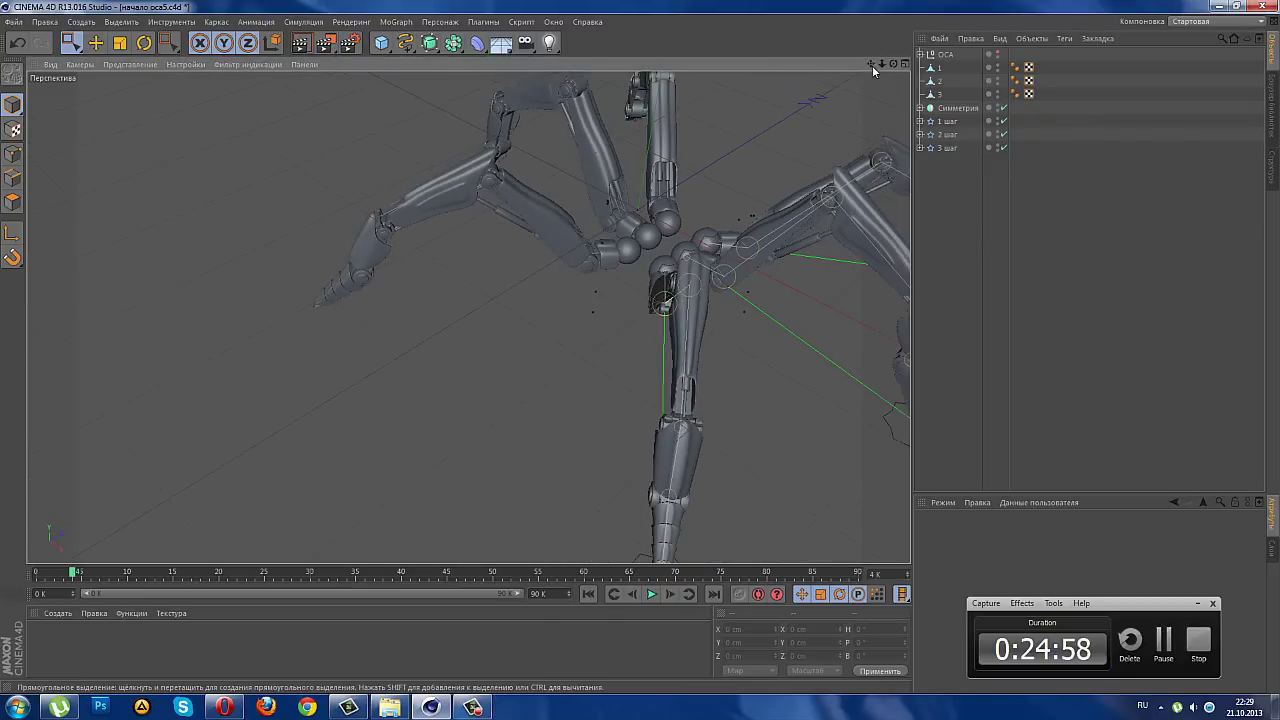
alt+drag(466, 314, 468, 317)
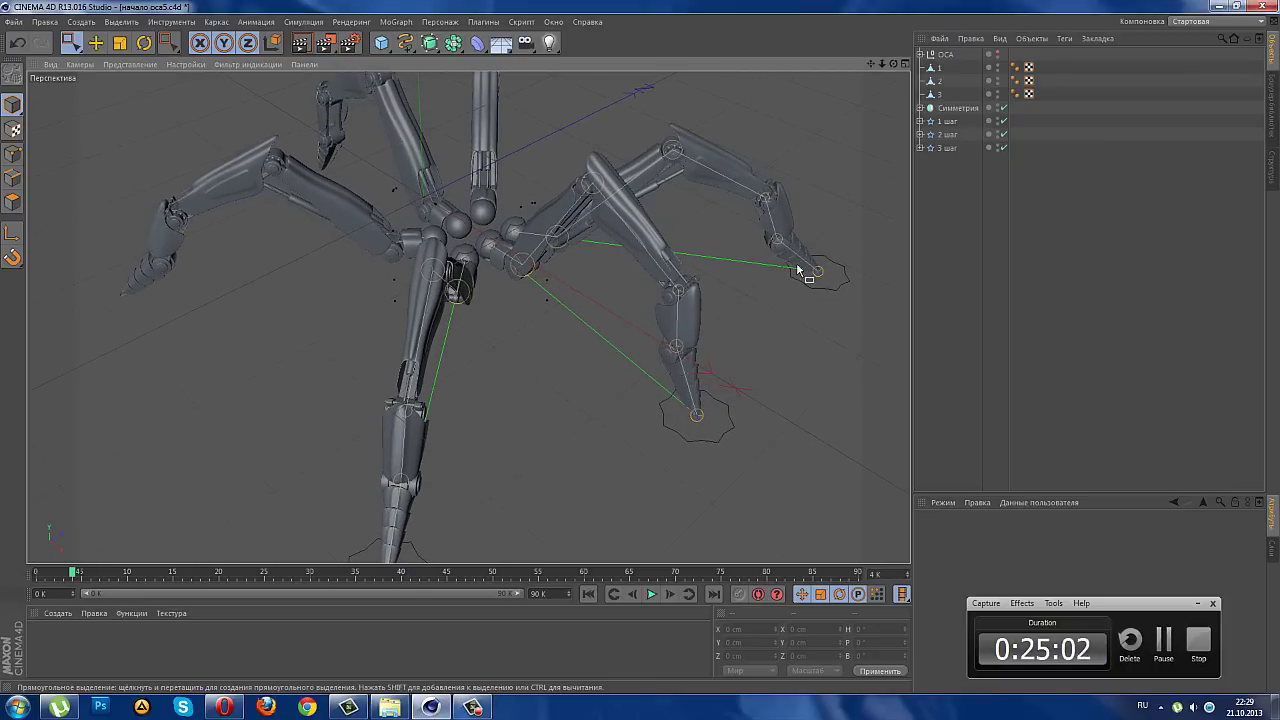
mouse_move(708, 232)
alt+mouse_down()
mouse_move(705, 221)
mouse_move(634, 277)
mouse_move(781, 220)
alt+mouse_up()
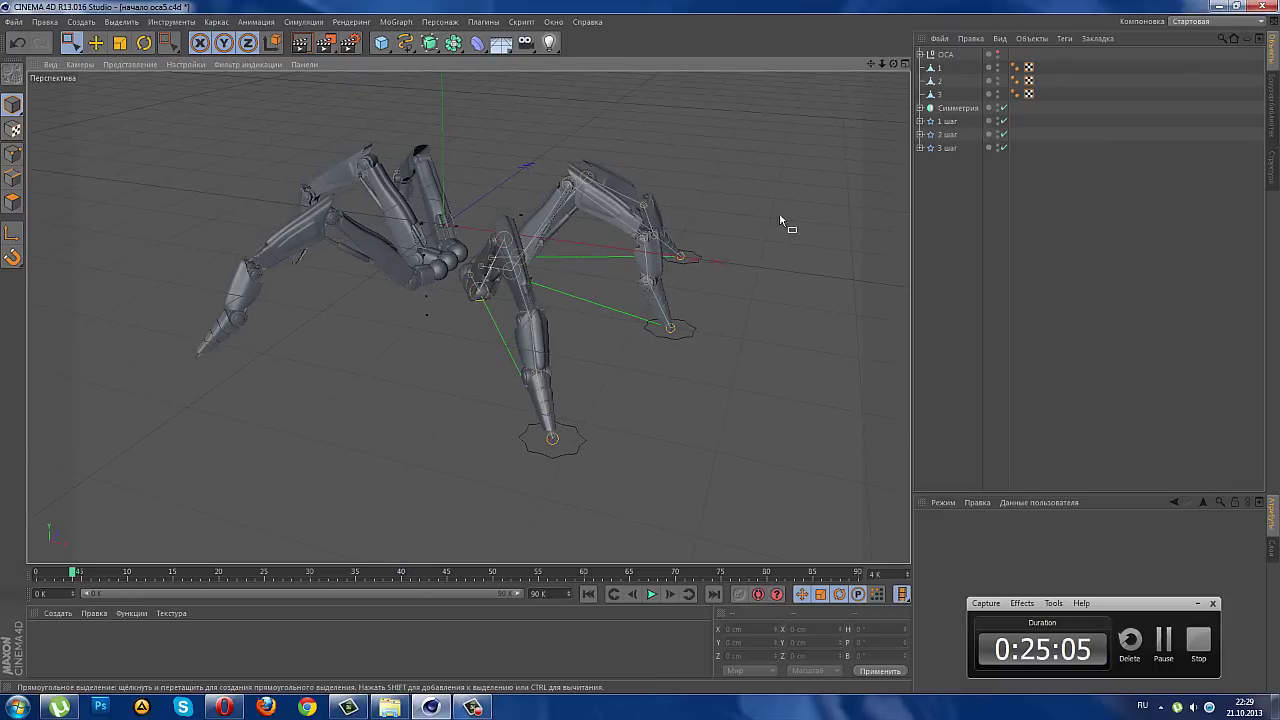
click(920, 108)
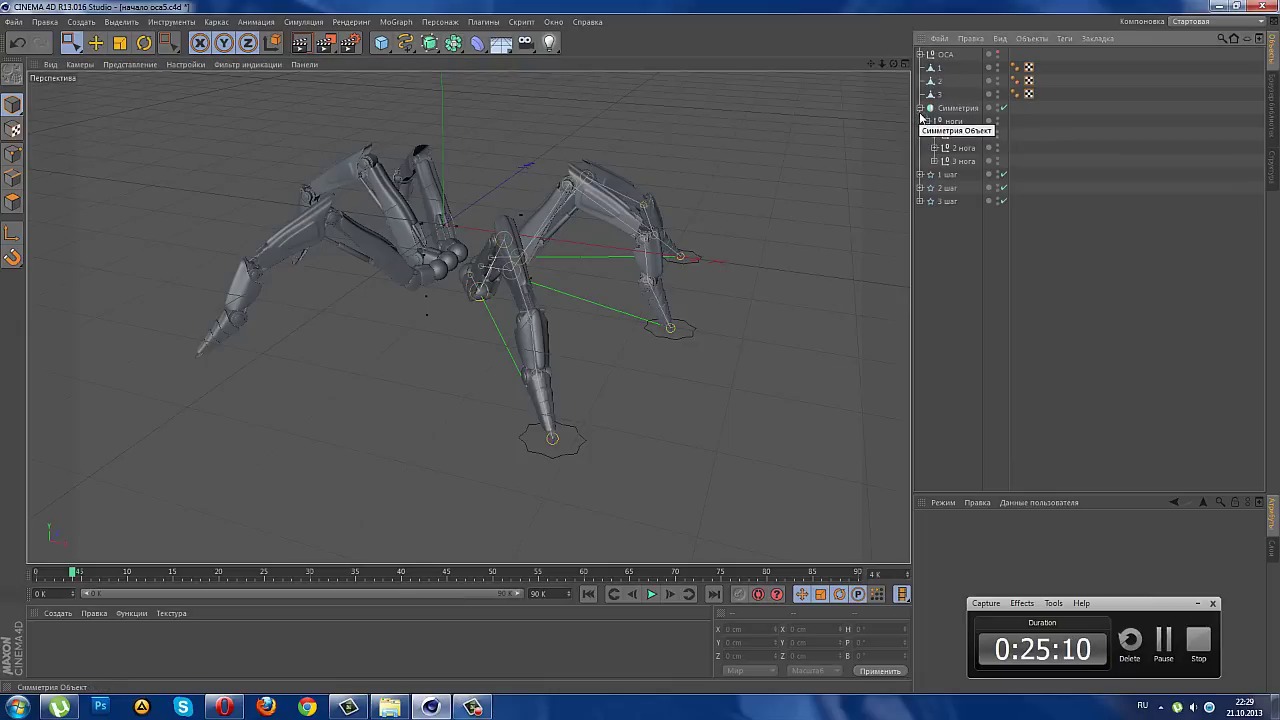
click(926, 121)
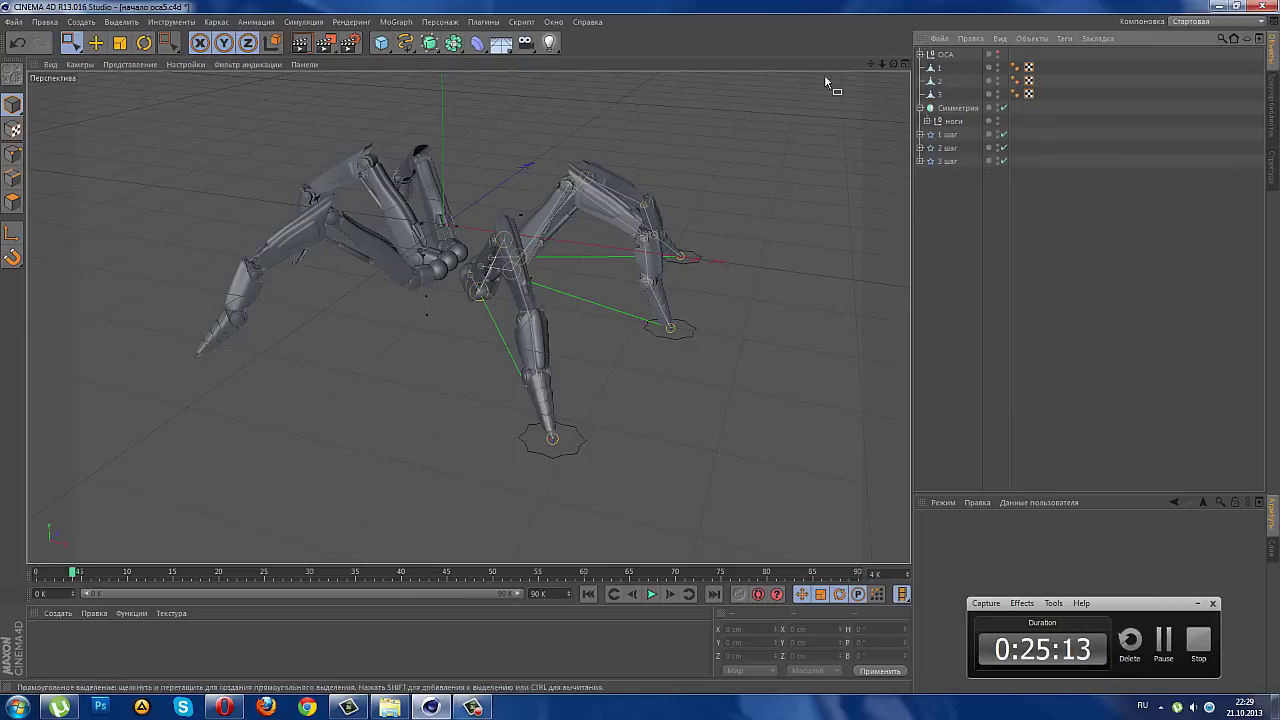
- Create a new null and group joint spheres 1, 2 and 3 under it
click(92, 23)
mouse_move(84, 42)
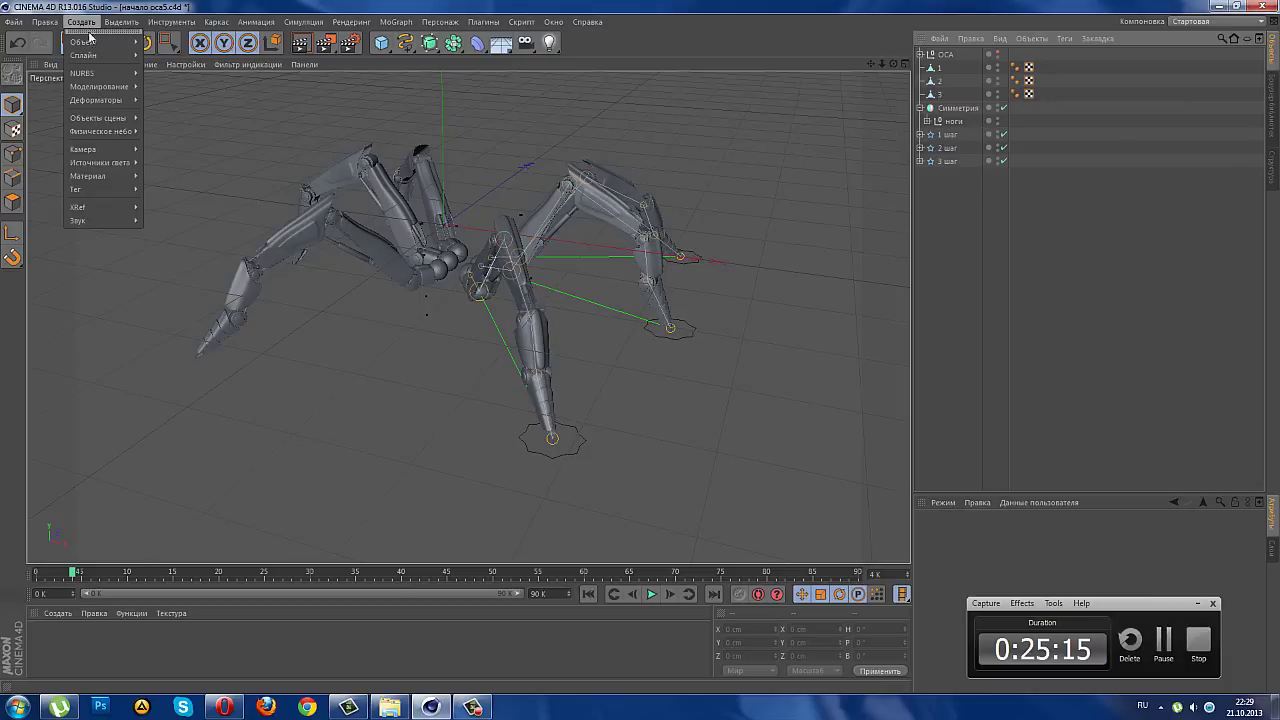
click(160, 46)
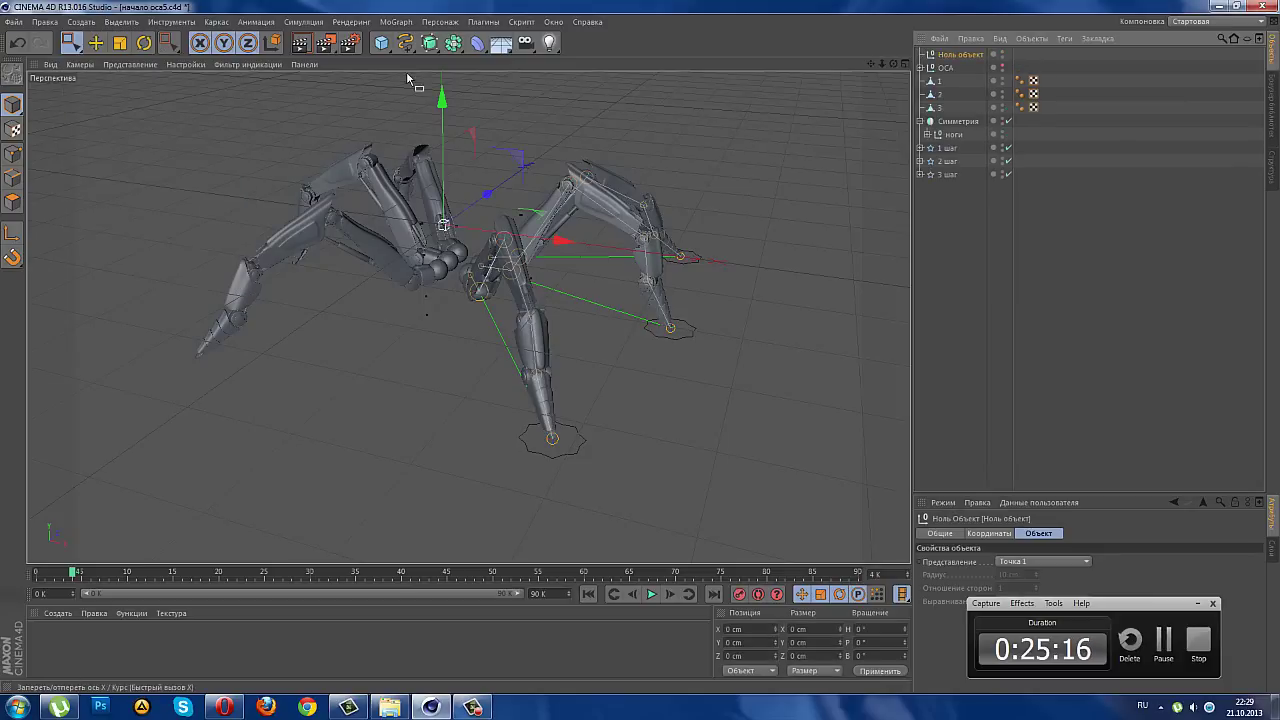
click(946, 80)
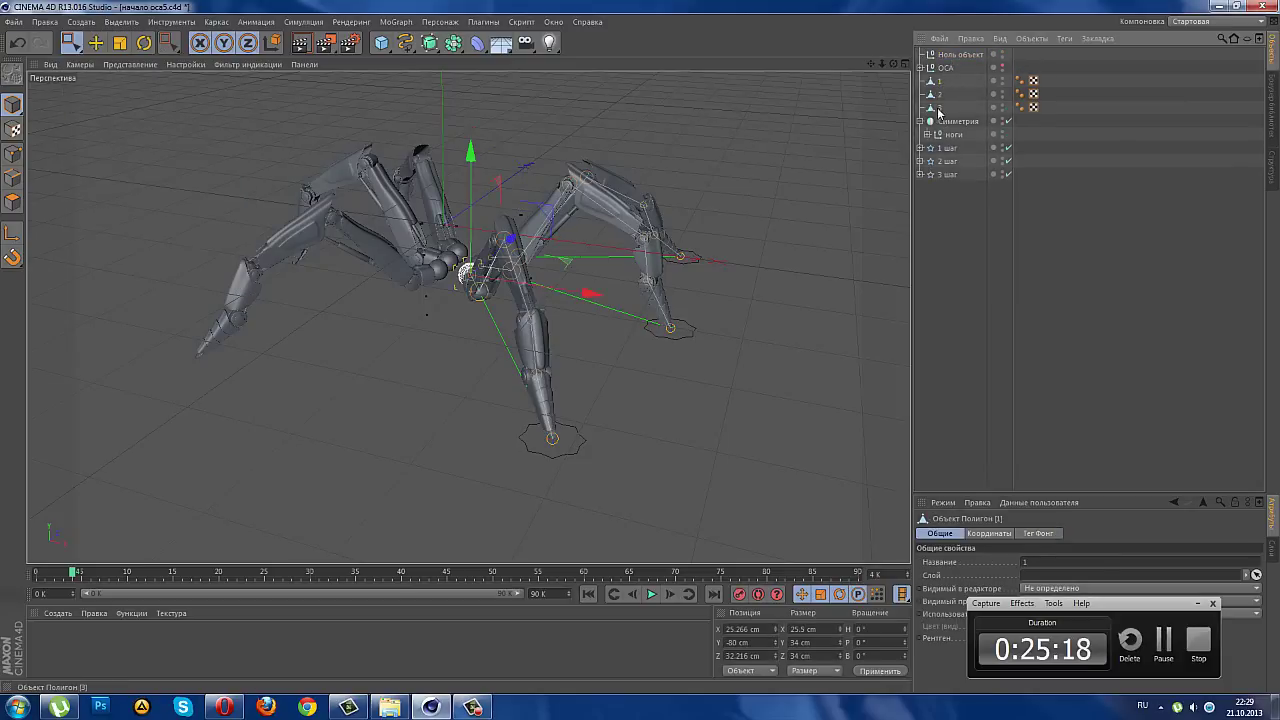
shift+click(939, 108)
drag(958, 63, 956, 56)
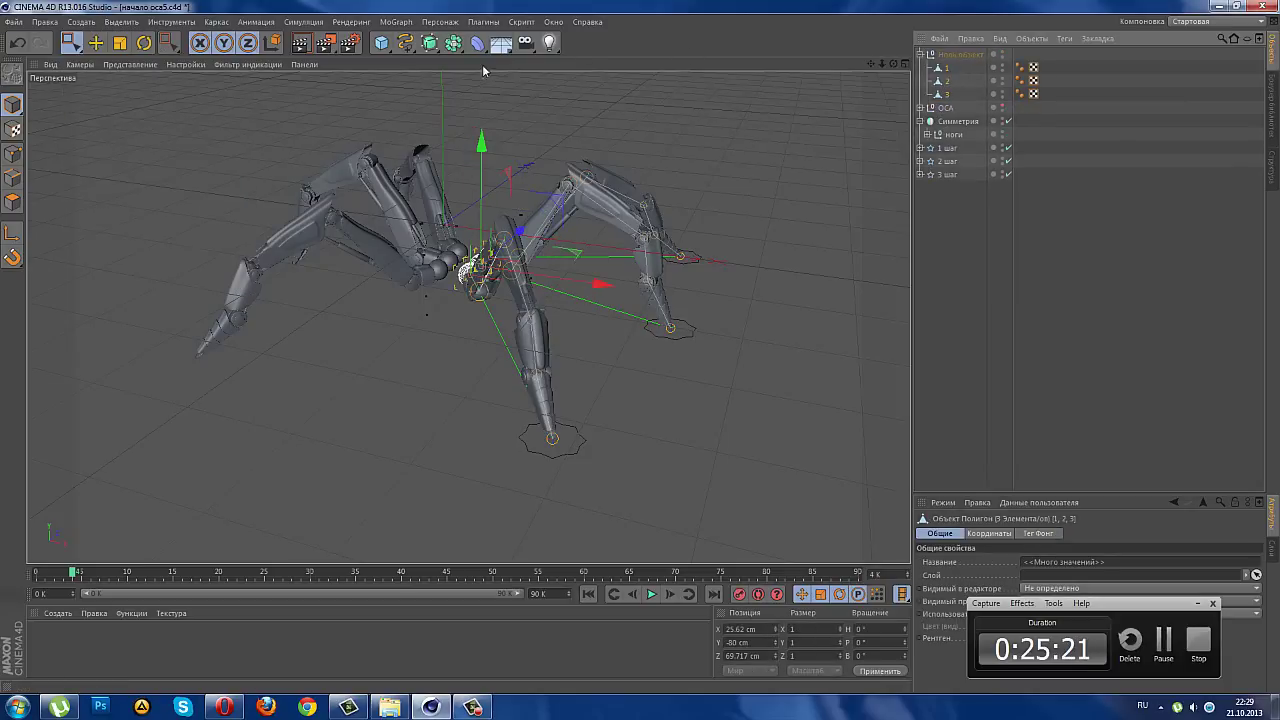
- Add a Symmetry object, Симметрия.1, and nest the sphere null inside it
click(430, 42)
mouse_move(453, 42)
mouse_down()
mouse_move(530, 100)
mouse_move(630, 104)
mouse_up()
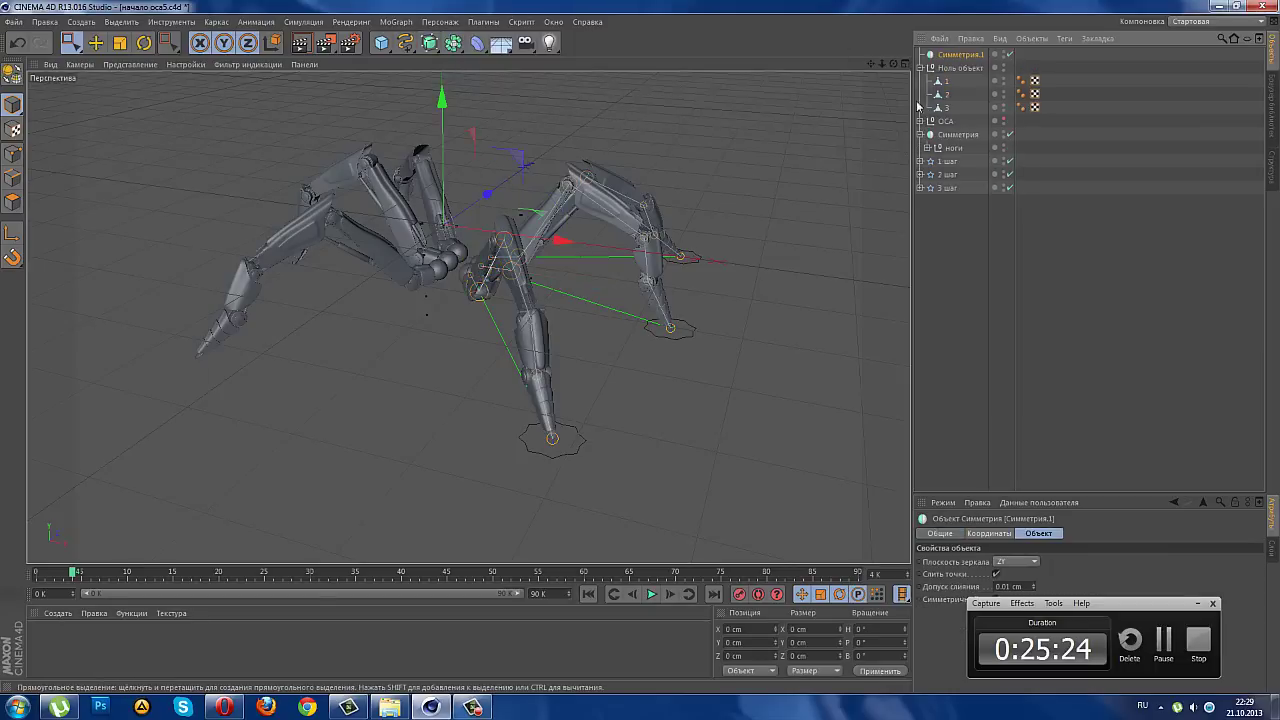
click(920, 68)
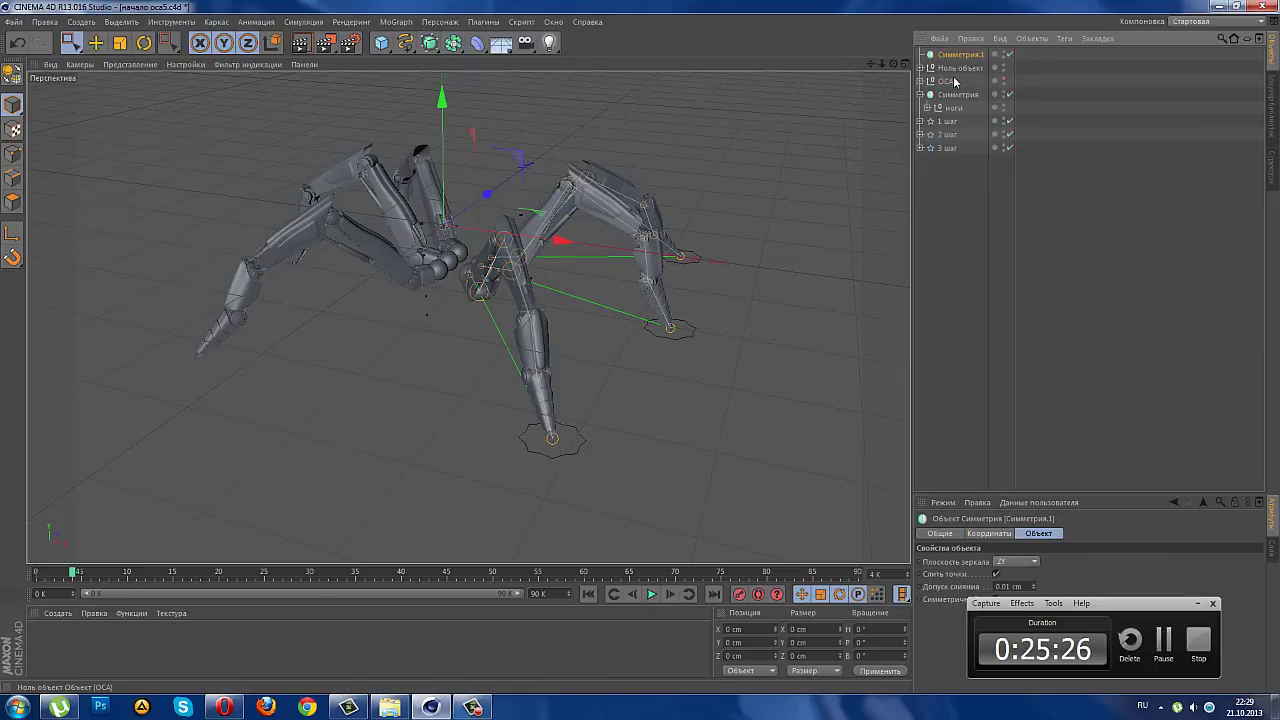
drag(957, 75, 921, 58)
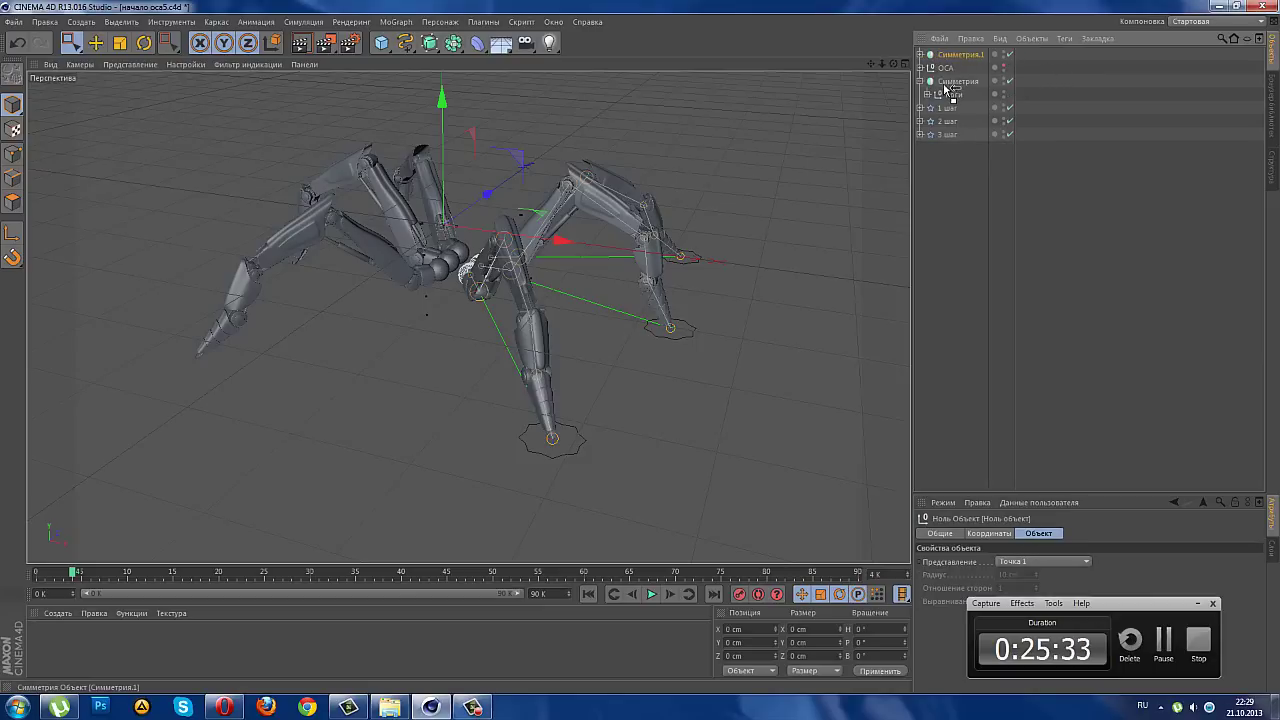
drag(943, 103, 935, 56)
- Move ОСА to the top of the object list and view the wasp front-left
mouse_move(946, 121)
mouse_down()
mouse_move(910, 165)
mouse_move(748, 160)
mouse_up()
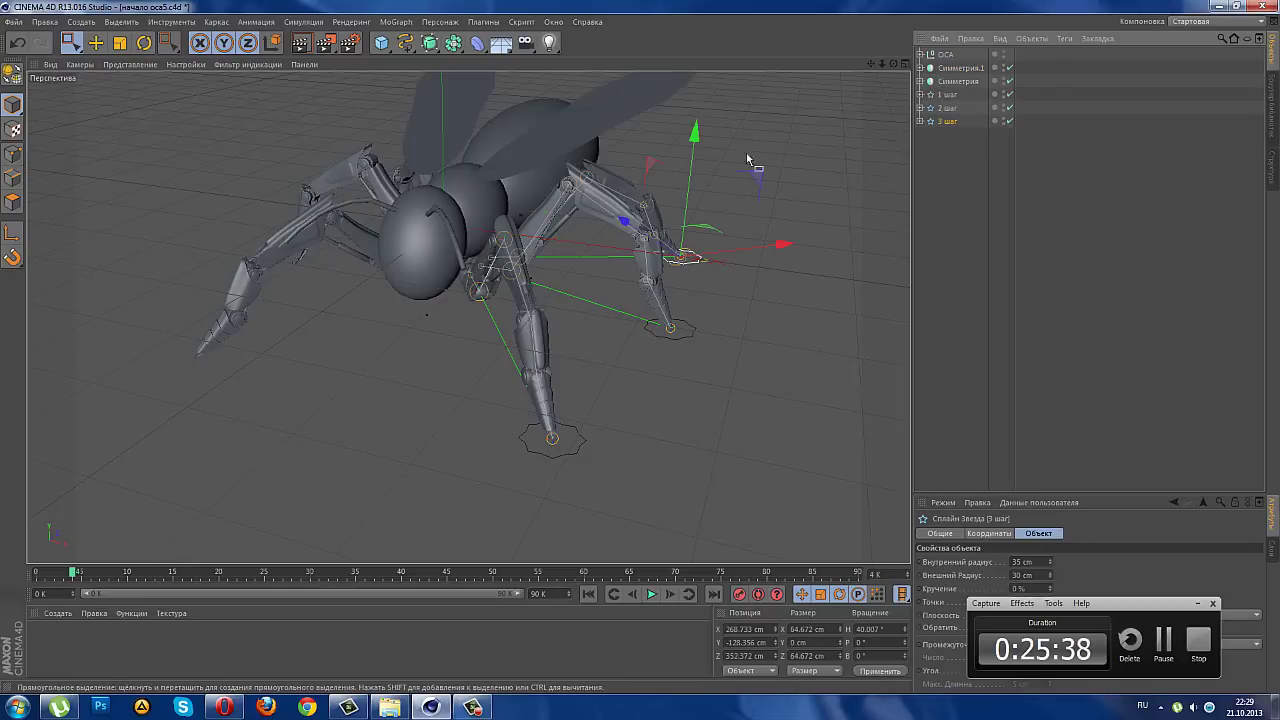
click(832, 217)
mouse_move(832, 217)
alt+mouse_down()
mouse_move(620, 232)
mouse_move(640, 257)
mouse_move(681, 202)
mouse_move(763, 217)
mouse_move(860, 207)
mouse_move(742, 205)
mouse_move(742, 192)
alt+mouse_up()
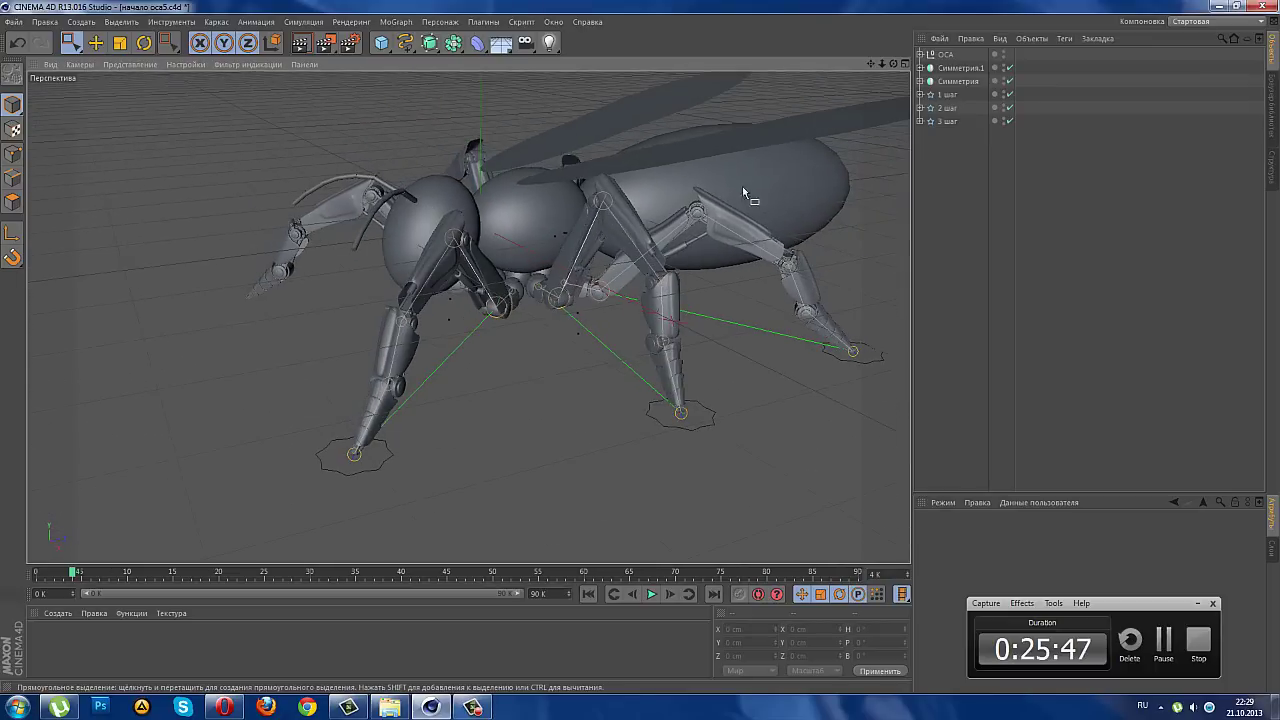
mouse_move(641, 205)
alt+mouse_down()
mouse_move(600, 215)
mouse_move(423, 366)
mouse_move(466, 457)
mouse_move(774, 346)
mouse_move(849, 217)
alt+mouse_up()
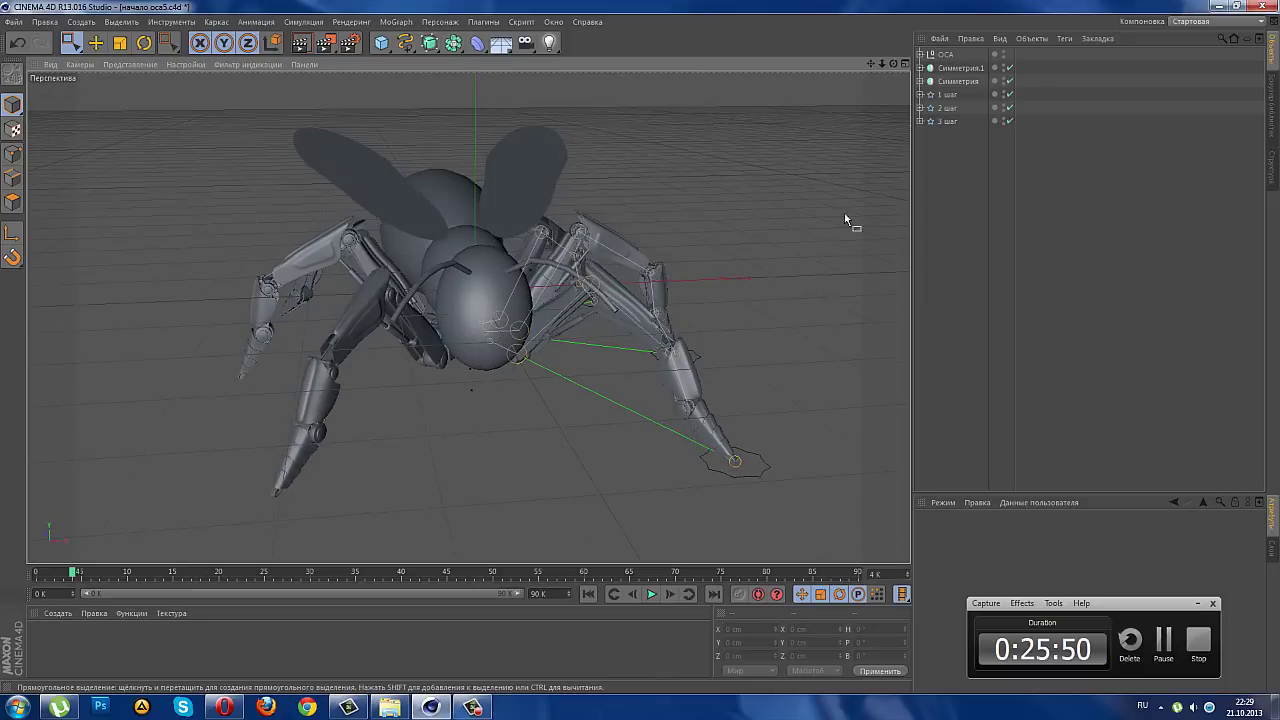
- Orbit around the wasp from several angles to check the legs under the body
click(947, 107)
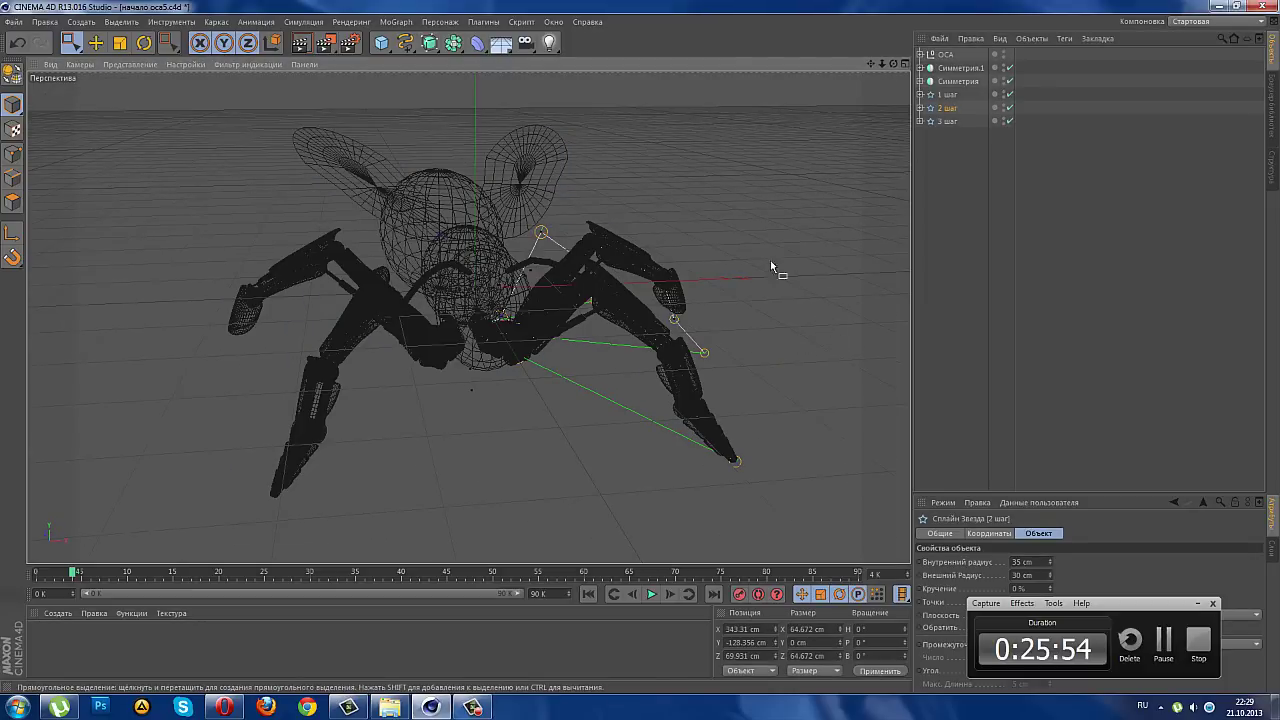
click(987, 250)
mouse_move(726, 236)
alt+mouse_down()
mouse_move(635, 312)
mouse_move(636, 260)
mouse_move(666, 248)
mouse_move(689, 283)
alt+mouse_up()
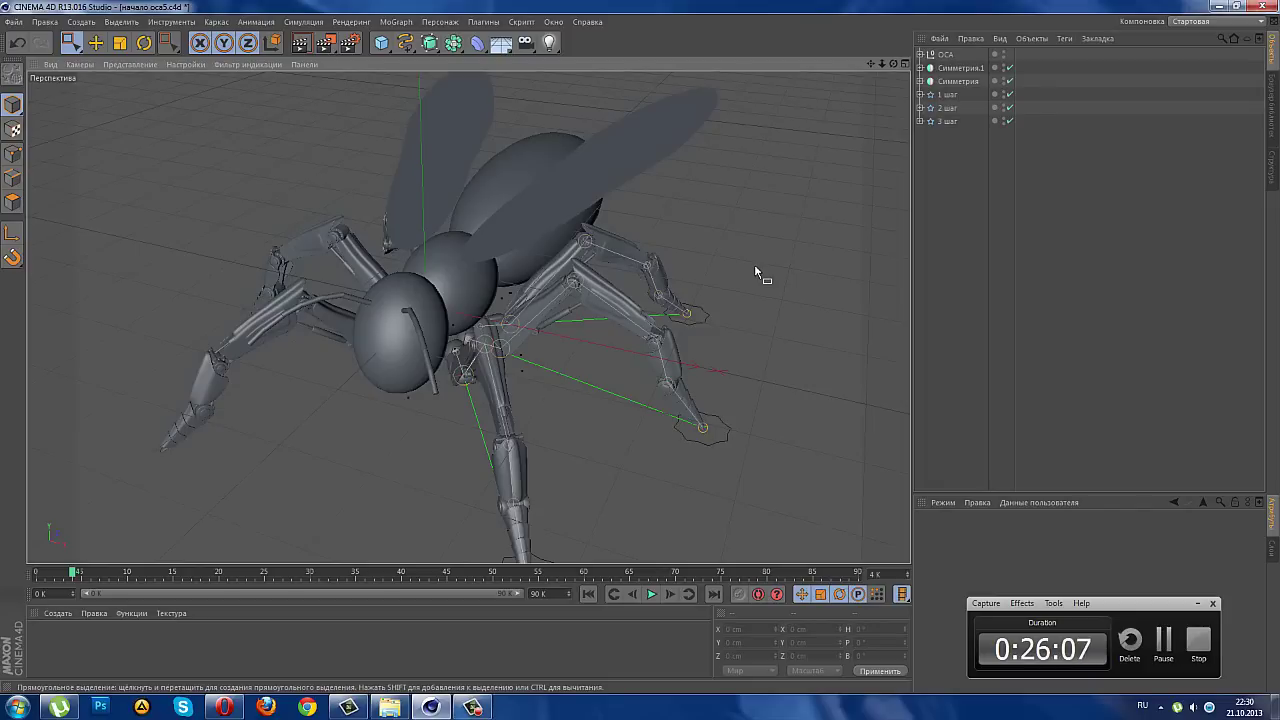
alt+drag(718, 269, 731, 257)
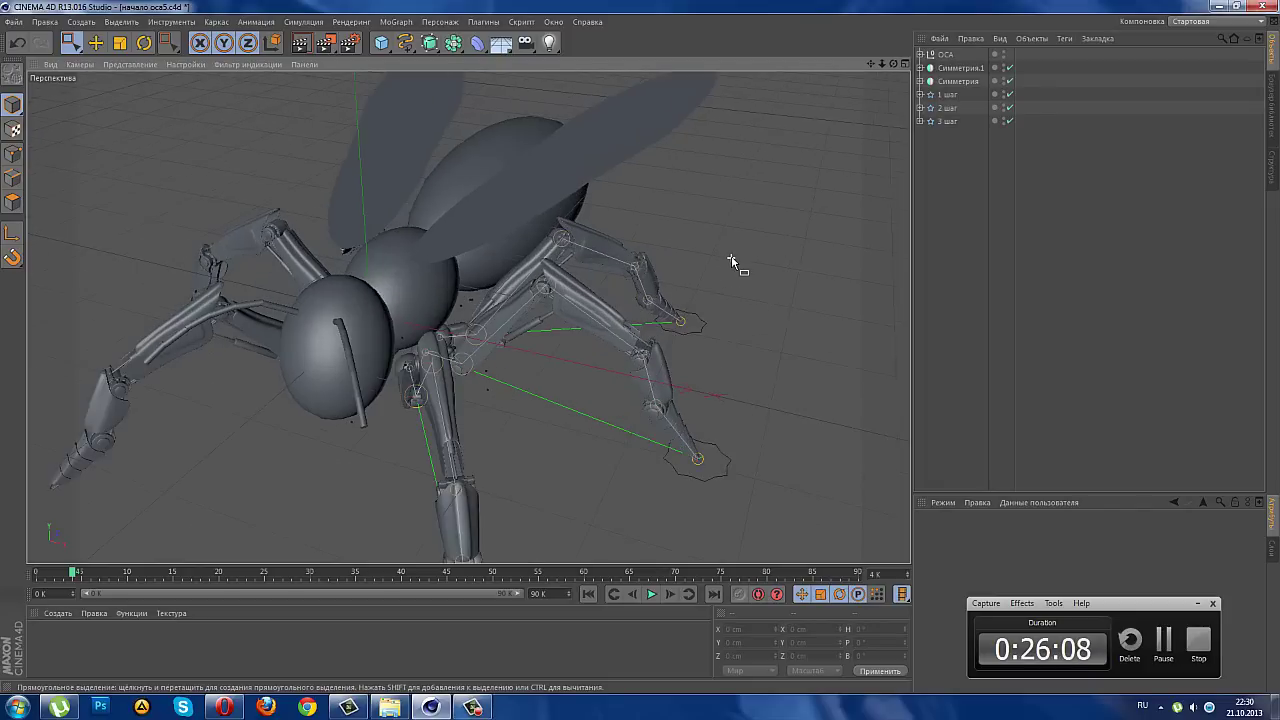
mouse_move(650, 462)
alt+mouse_down()
mouse_move(514, 380)
mouse_move(445, 385)
mouse_move(551, 426)
mouse_move(600, 471)
mouse_move(610, 460)
alt+mouse_up()
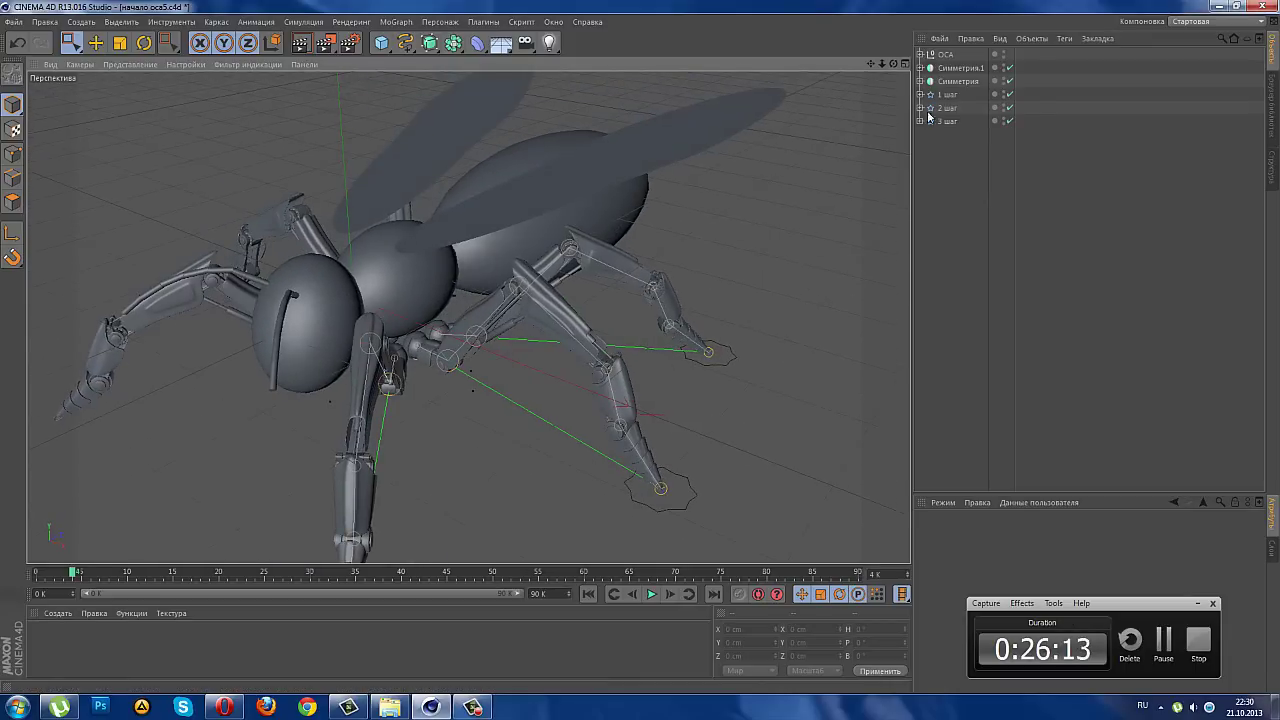
- Lower the спина and жопа body spheres slightly inside ОСА
click(920, 55)
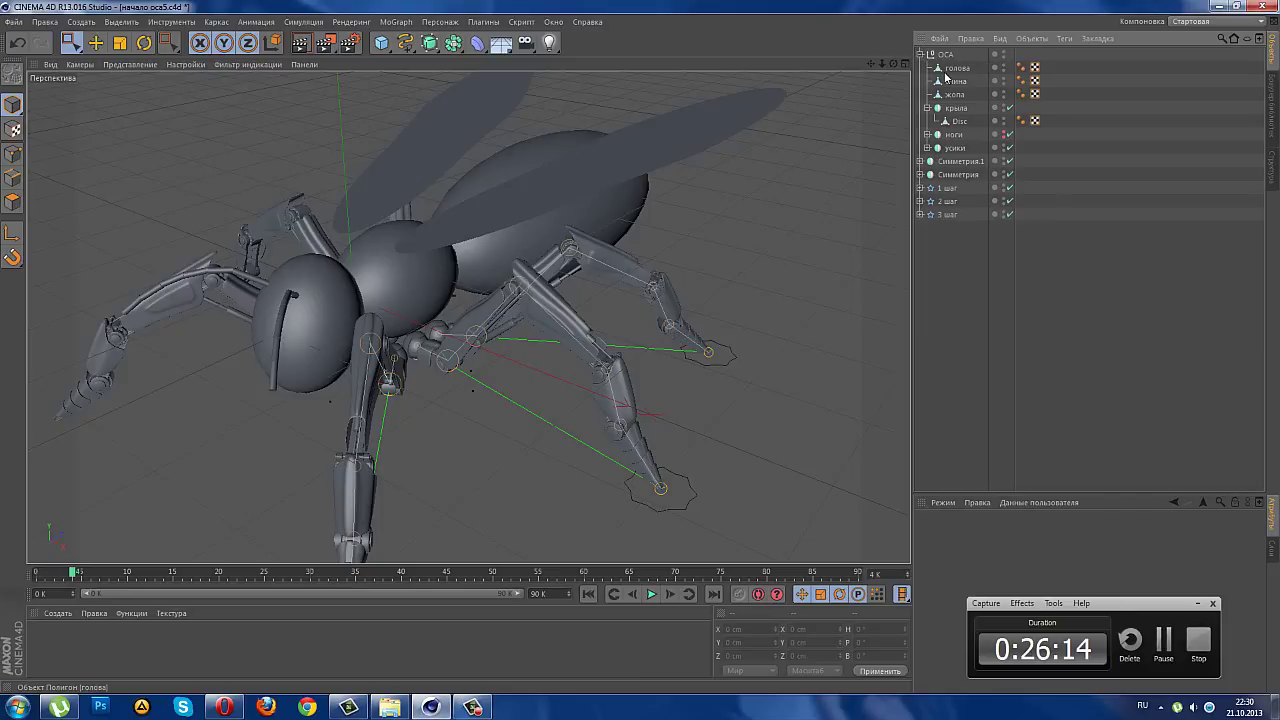
click(950, 81)
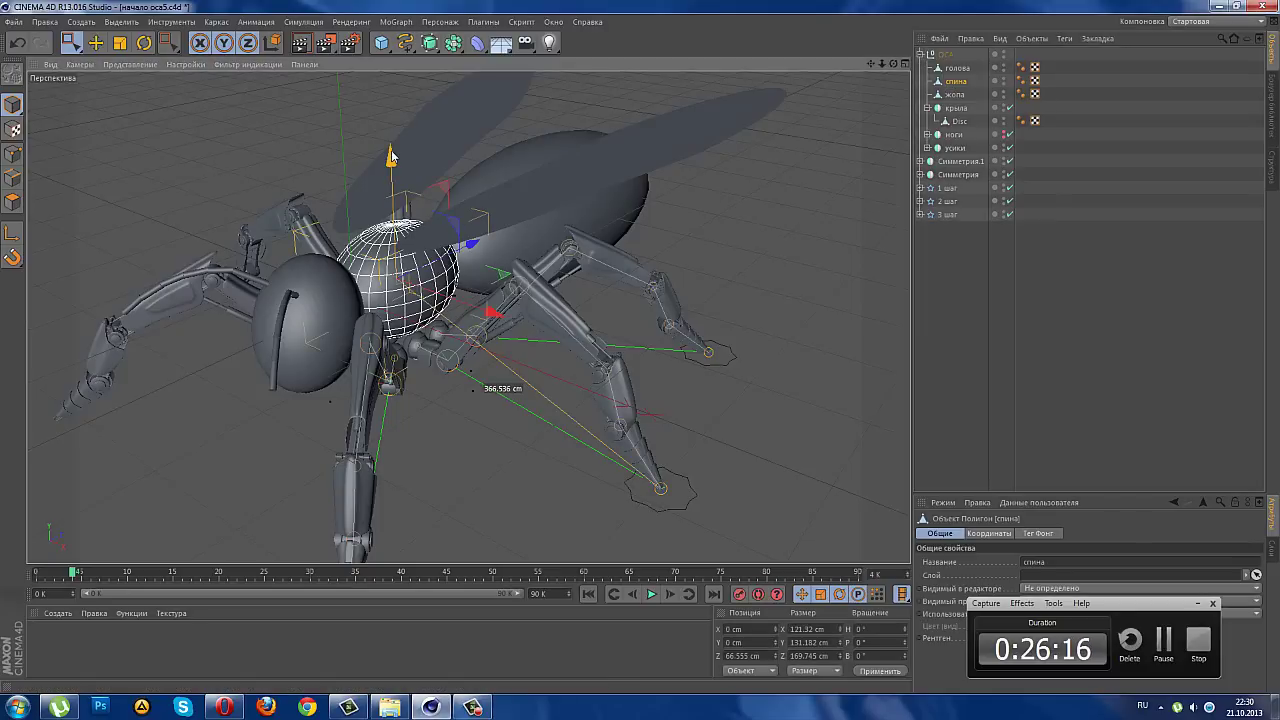
mouse_move(390, 155)
mouse_down()
mouse_move(333, 347)
mouse_move(520, 443)
mouse_move(634, 261)
mouse_up()
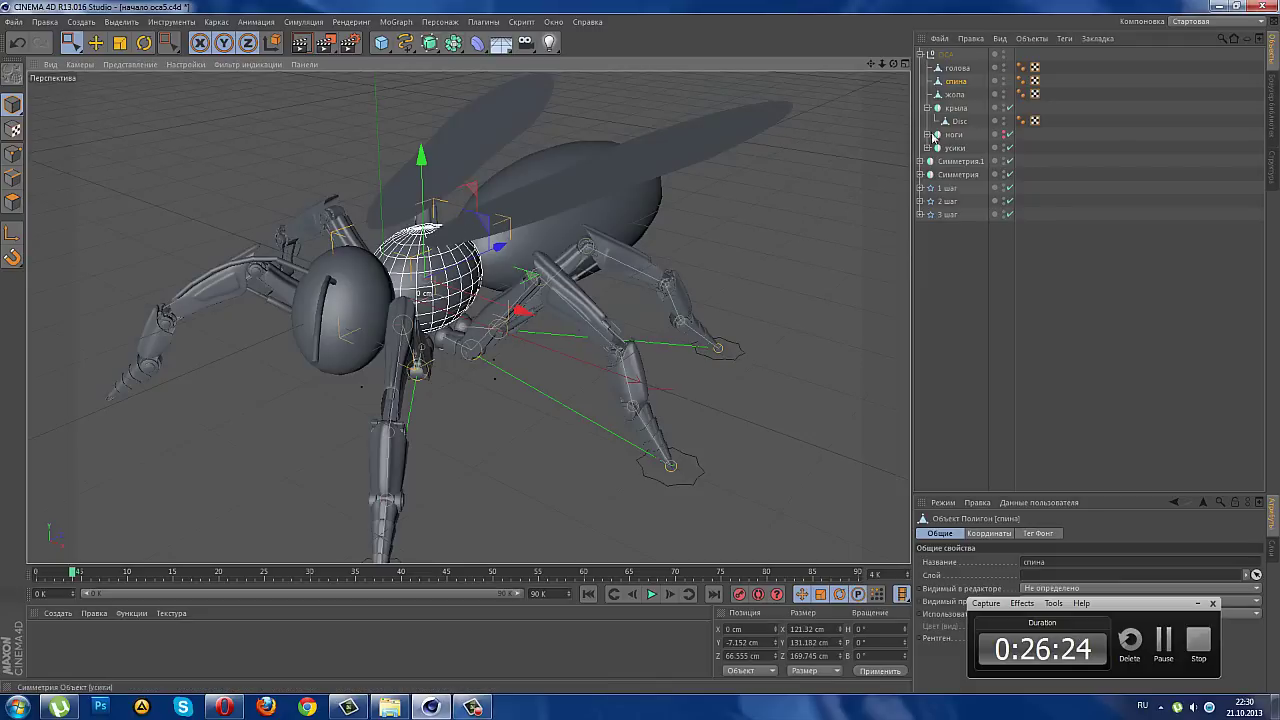
click(957, 67)
alt+drag(393, 200, 505, 307)
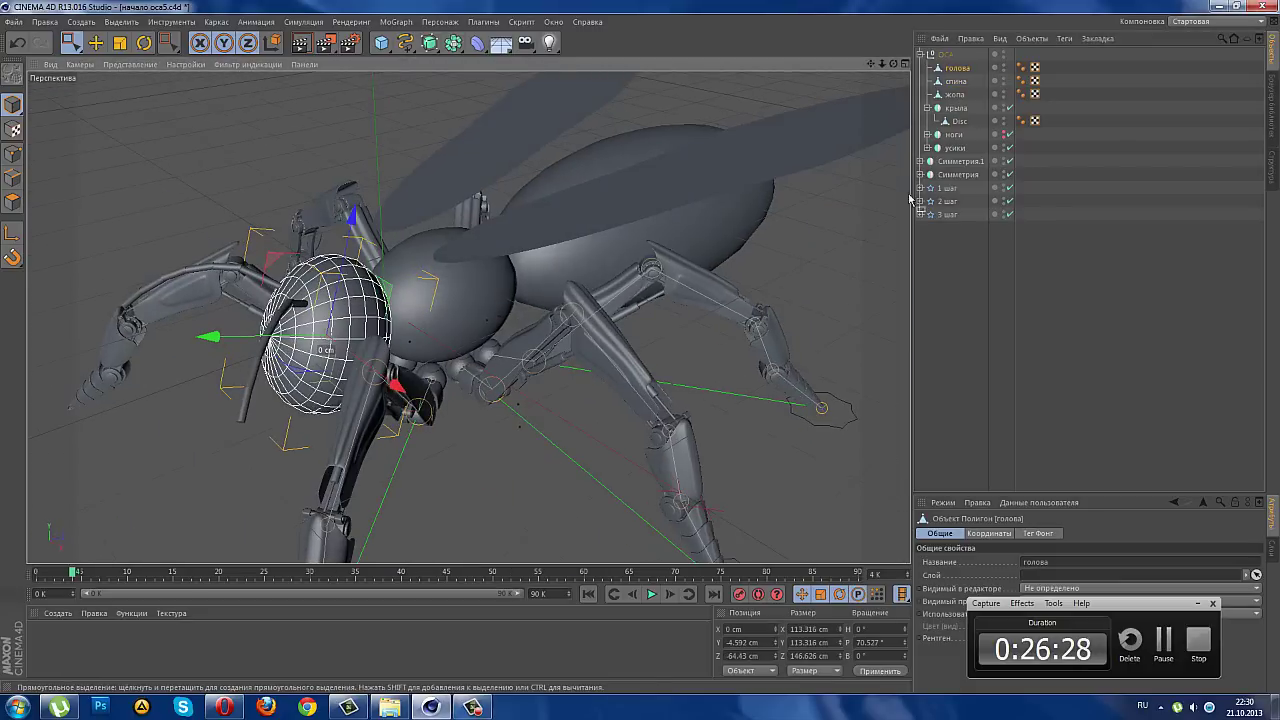
click(955, 94)
mouse_move(664, 374)
alt+mouse_down()
mouse_move(573, 344)
mouse_move(759, 294)
alt+mouse_up()
drag(830, 212, 831, 220)
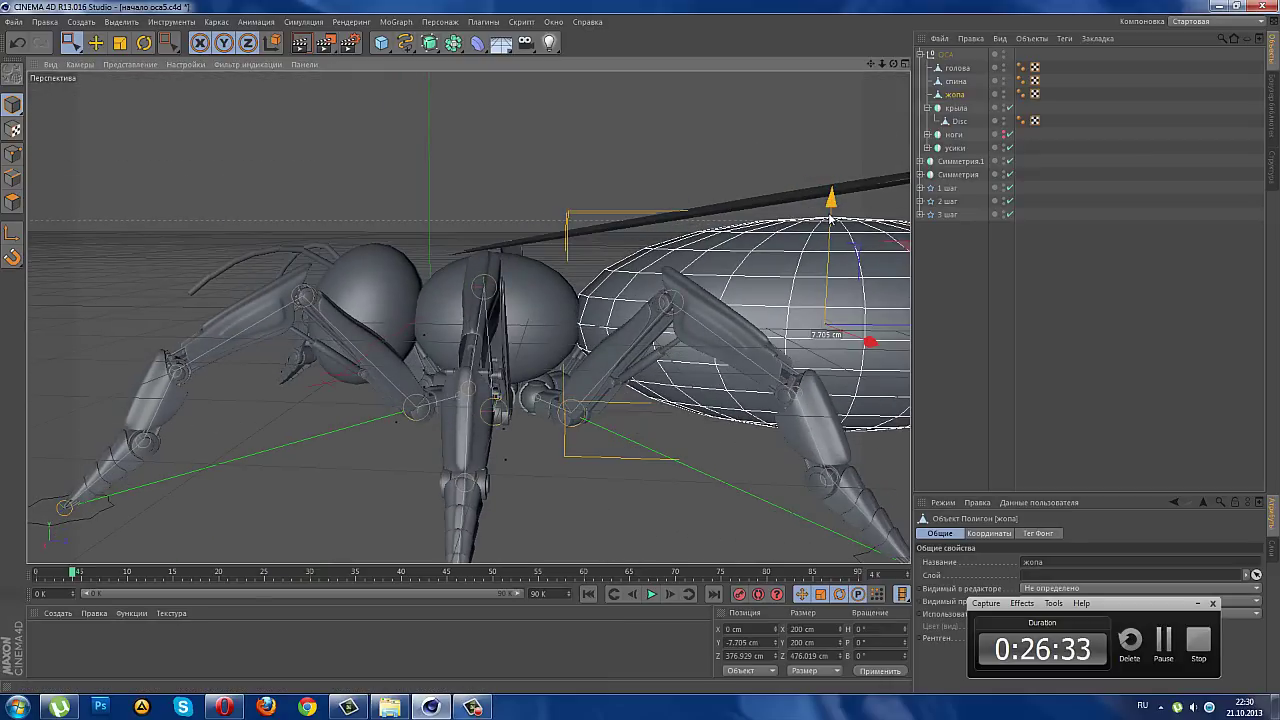
- Delete the old ноги symmetry object from the ОСА group
alt+drag(727, 354, 733, 425)
scroll(740, 398, down, 3)
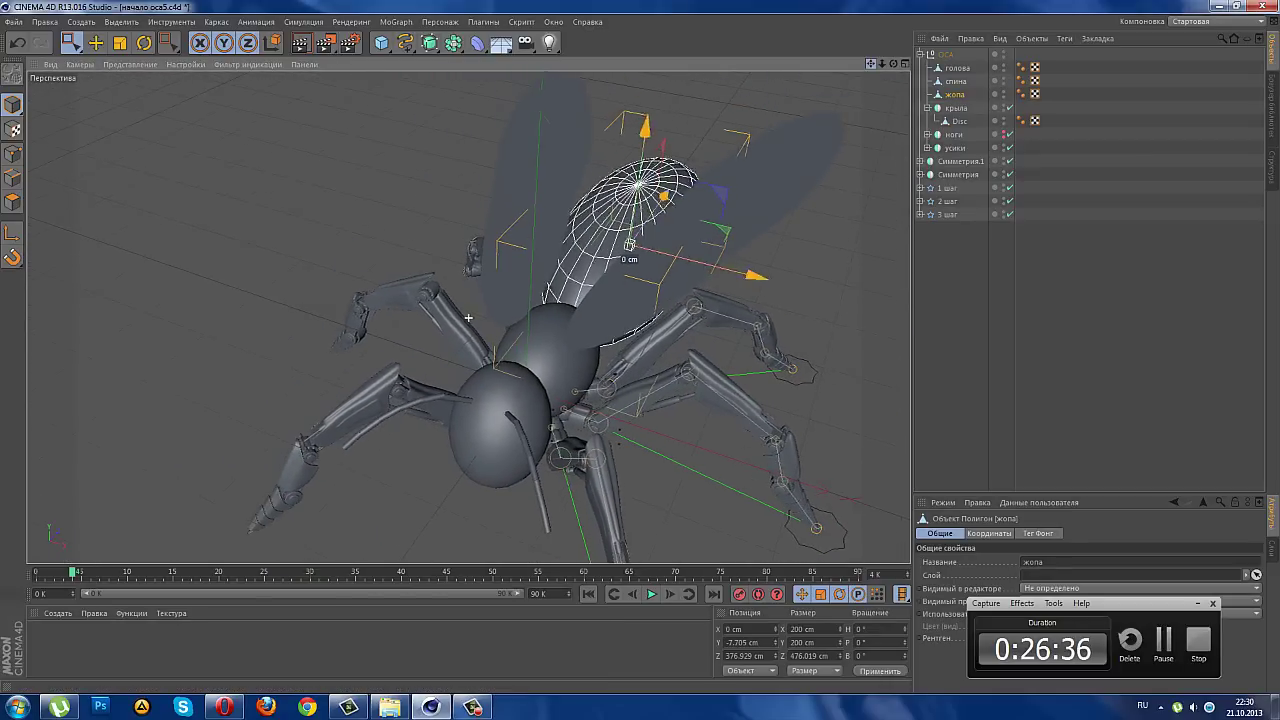
drag(870, 63, 846, 160)
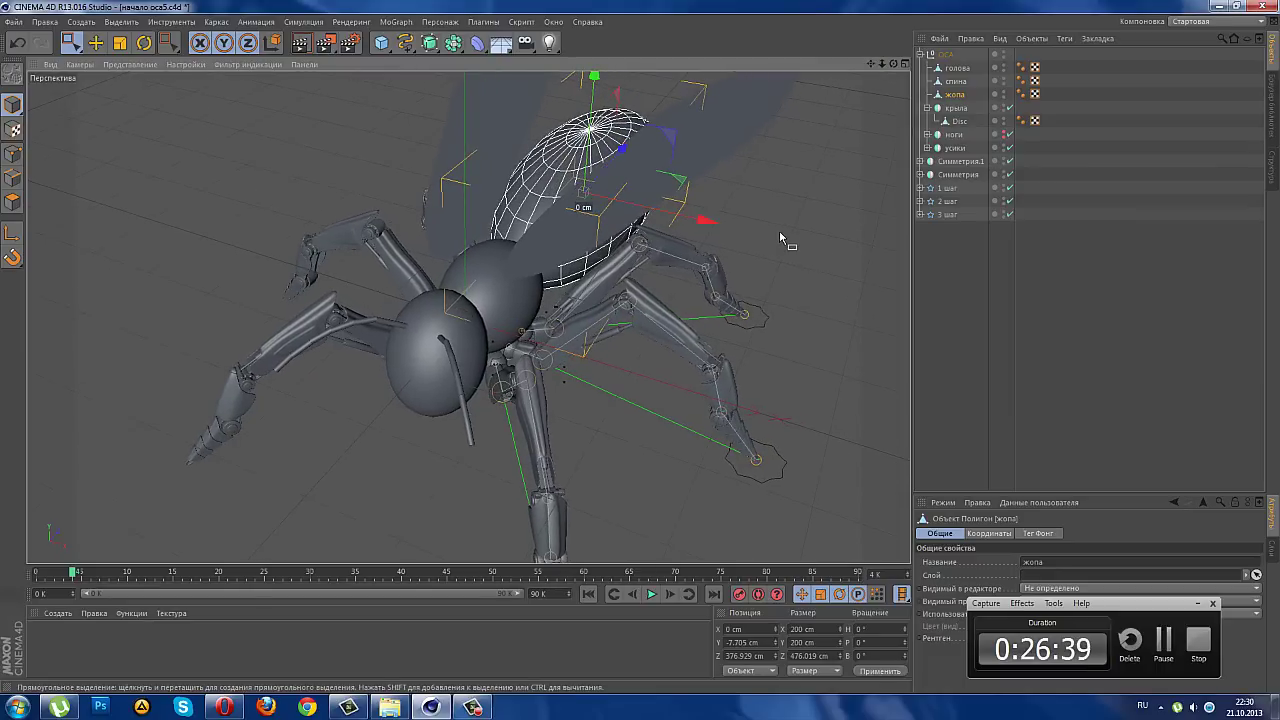
mouse_move(757, 250)
alt+mouse_down()
mouse_move(554, 457)
mouse_move(621, 360)
mouse_move(646, 364)
alt+mouse_up()
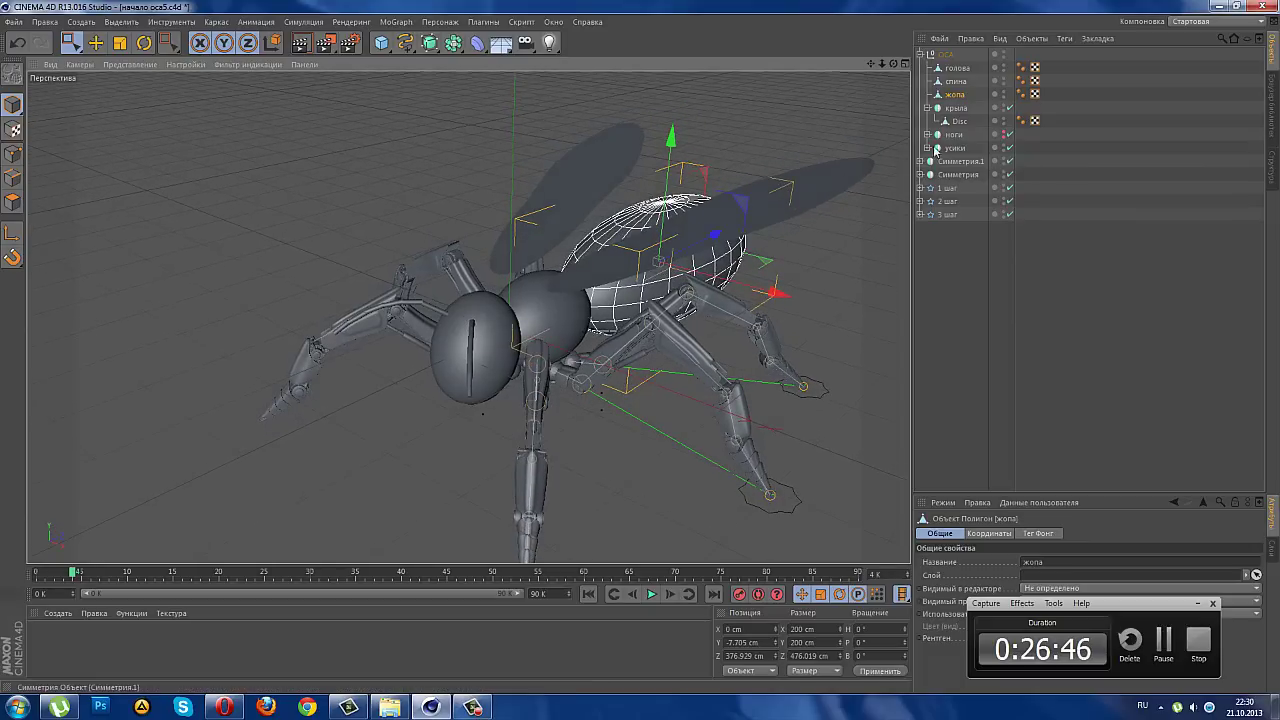
click(973, 284)
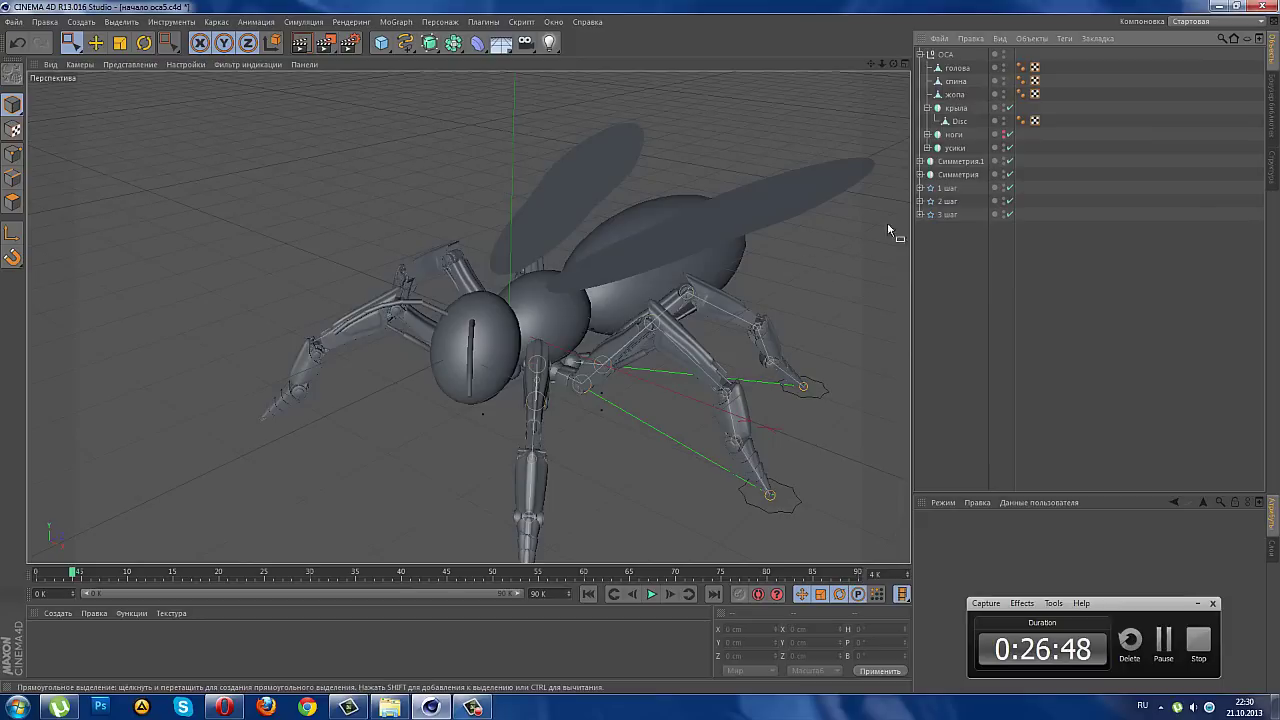
click(952, 135)
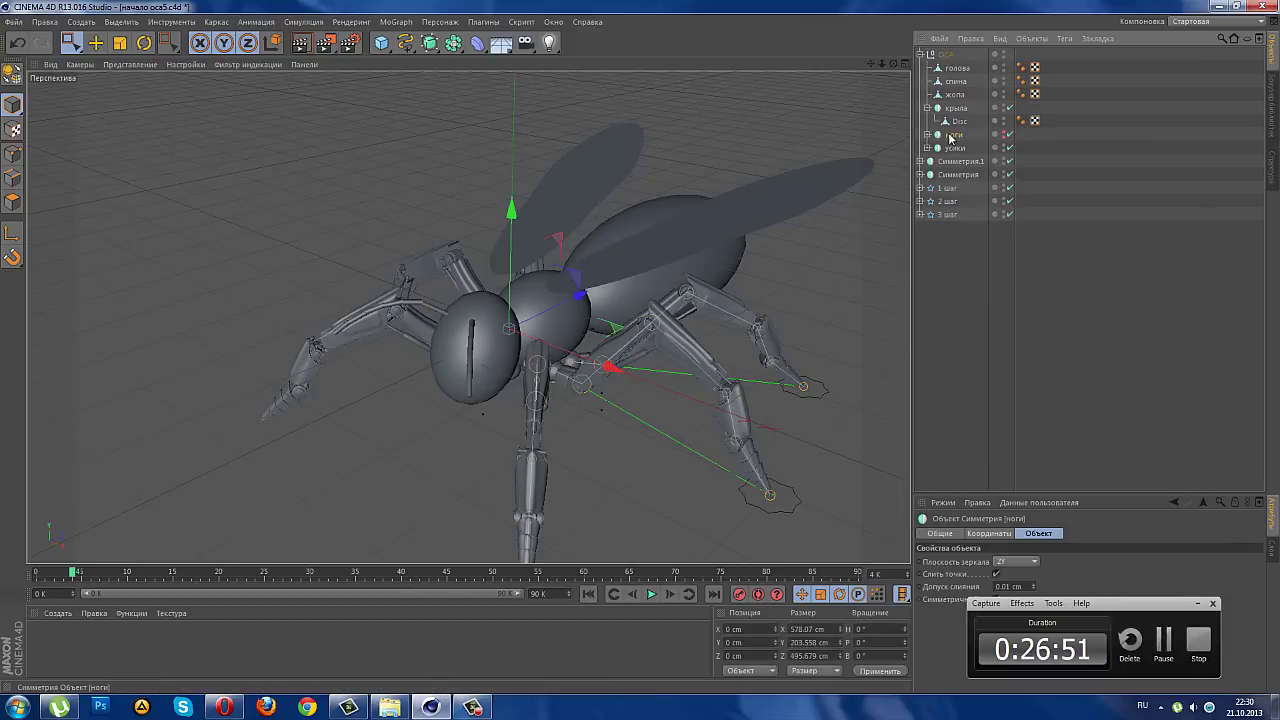
key(Delete)
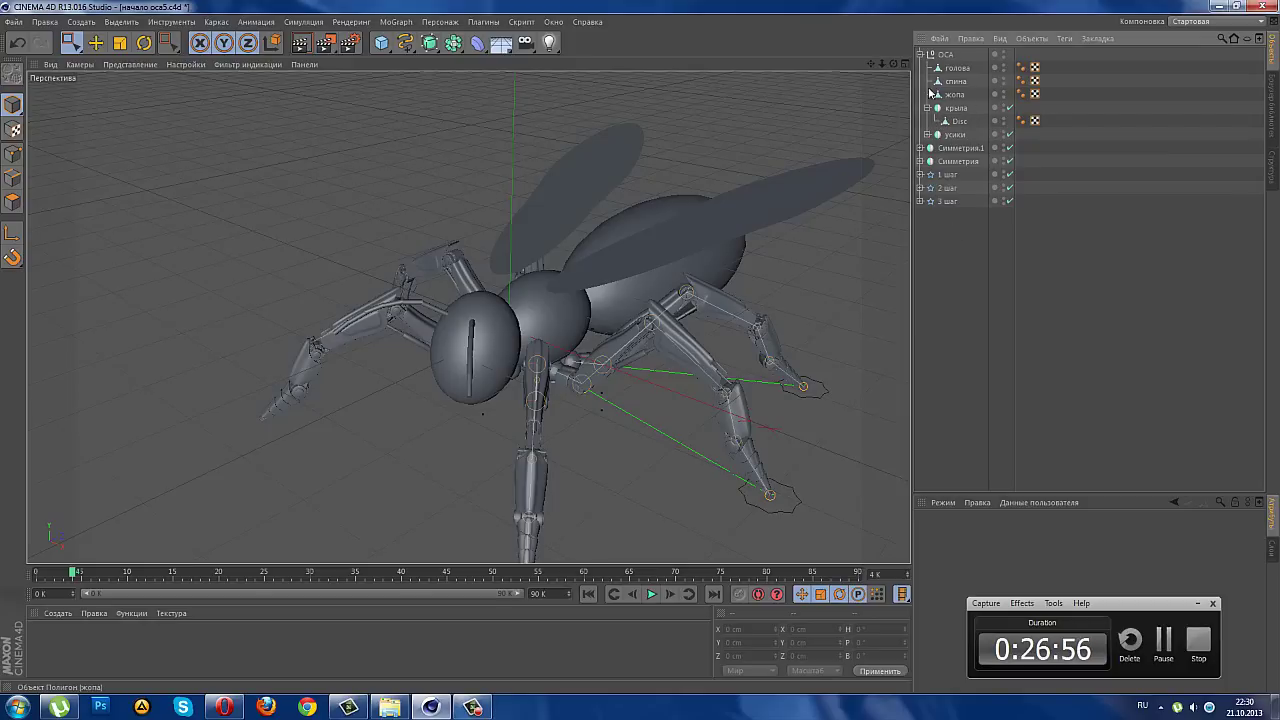
click(920, 55)
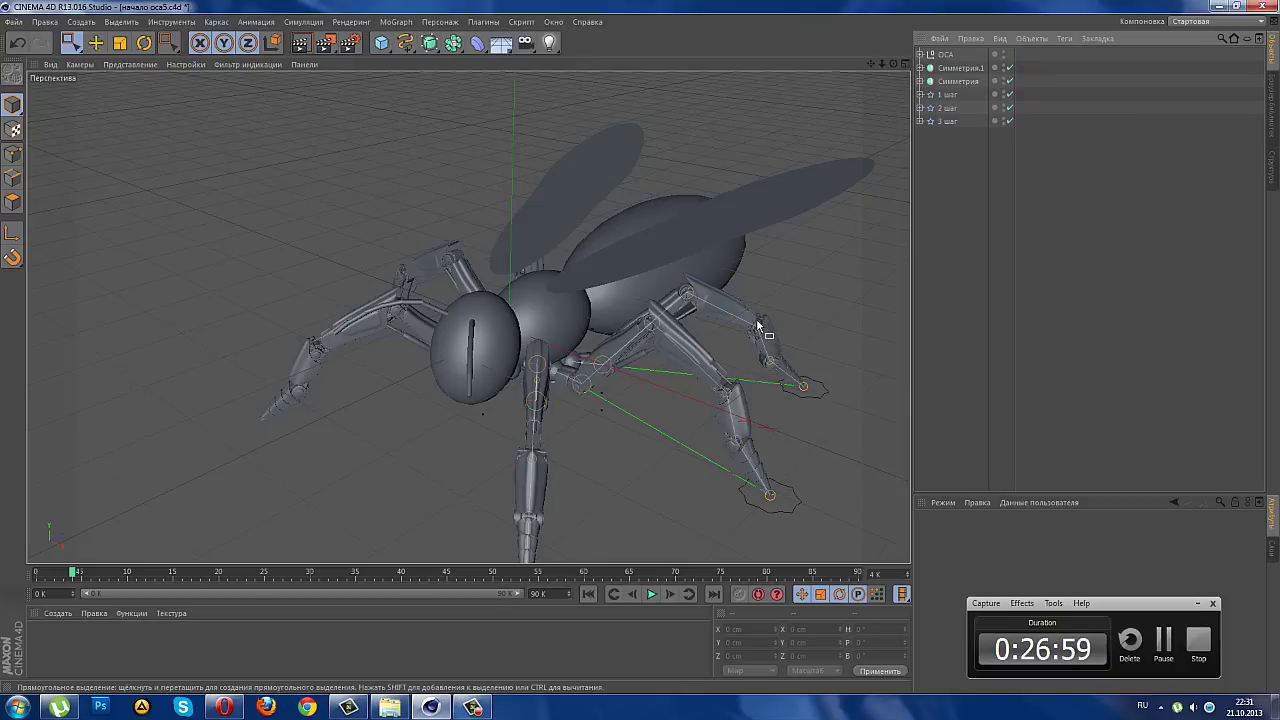
mouse_move(739, 291)
alt+mouse_down()
mouse_move(521, 312)
mouse_move(771, 277)
mouse_move(866, 286)
mouse_move(866, 297)
mouse_move(823, 360)
mouse_move(539, 343)
mouse_move(428, 256)
mouse_move(389, 202)
mouse_move(470, 267)
mouse_move(695, 322)
mouse_move(443, 303)
mouse_move(437, 286)
alt+mouse_up()
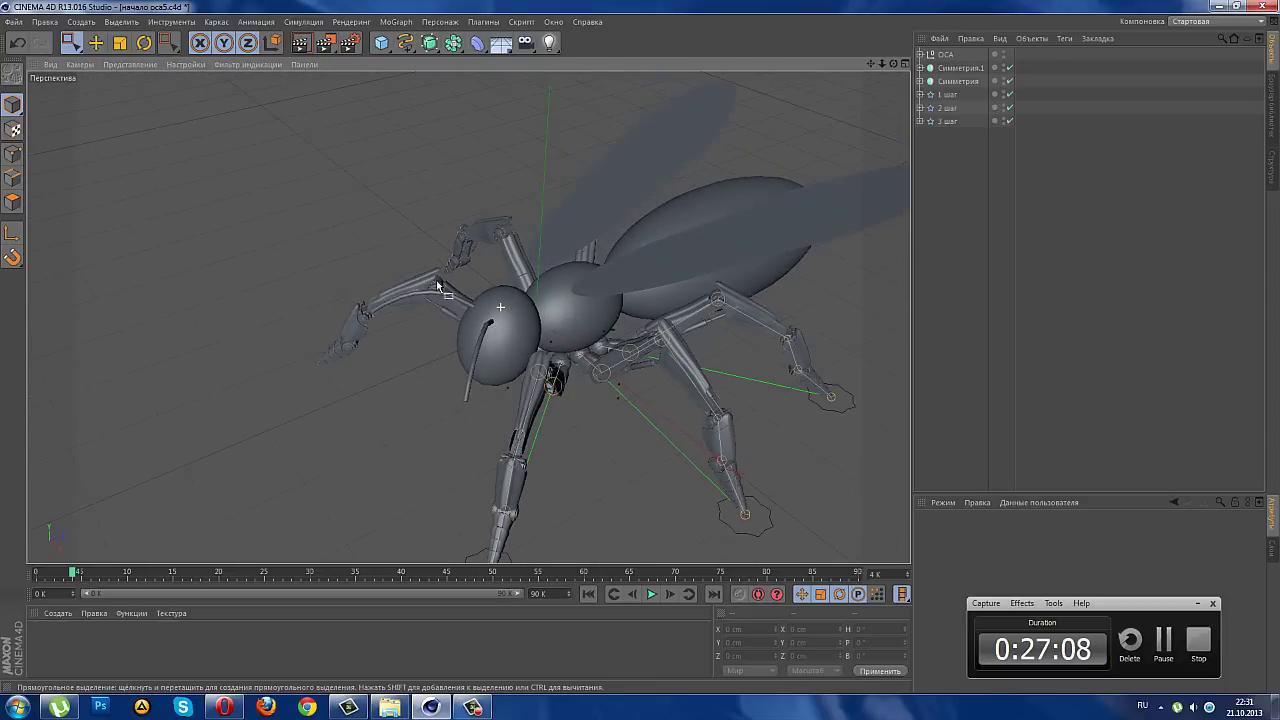
click(921, 81)
click(948, 96)
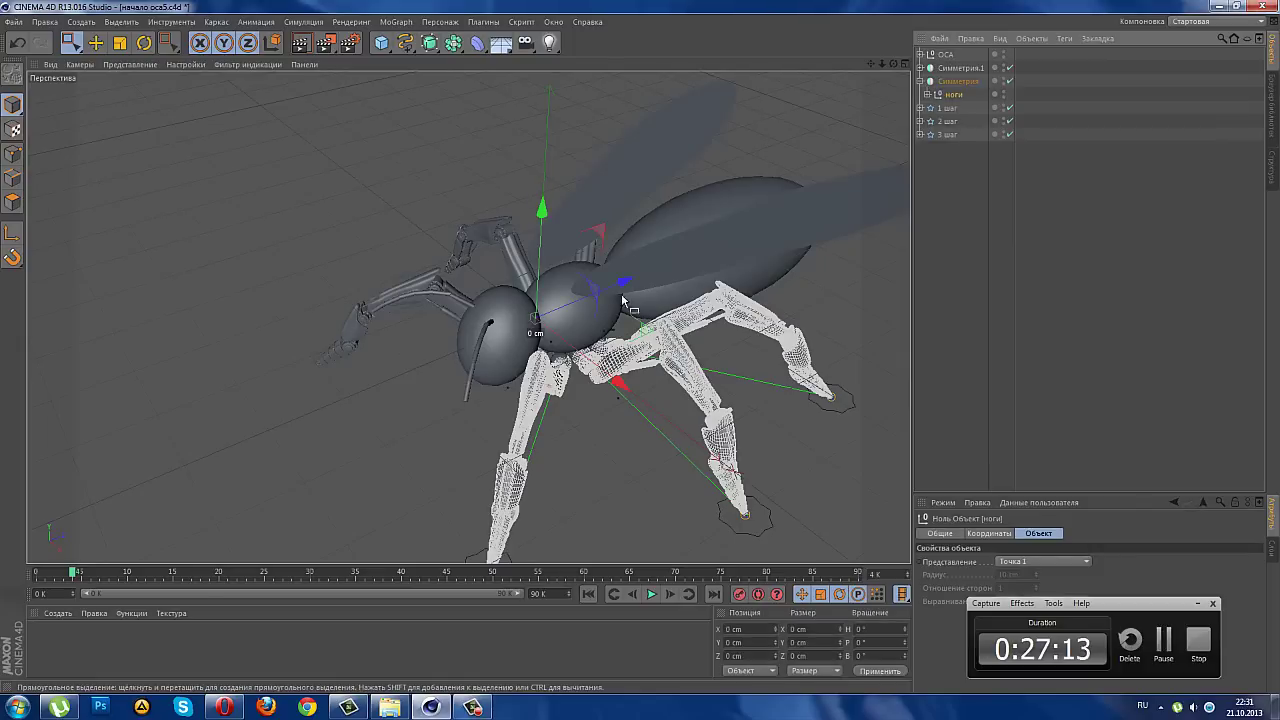
click(1004, 52)
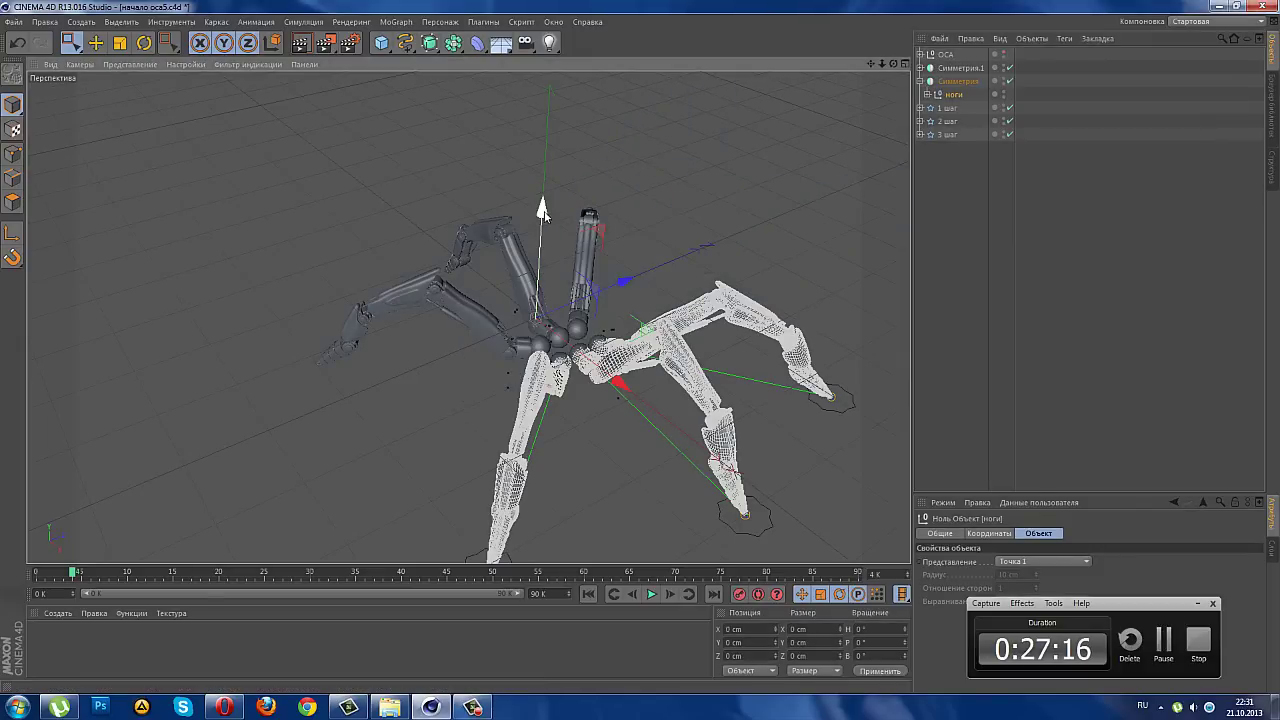
drag(545, 206, 561, 108)
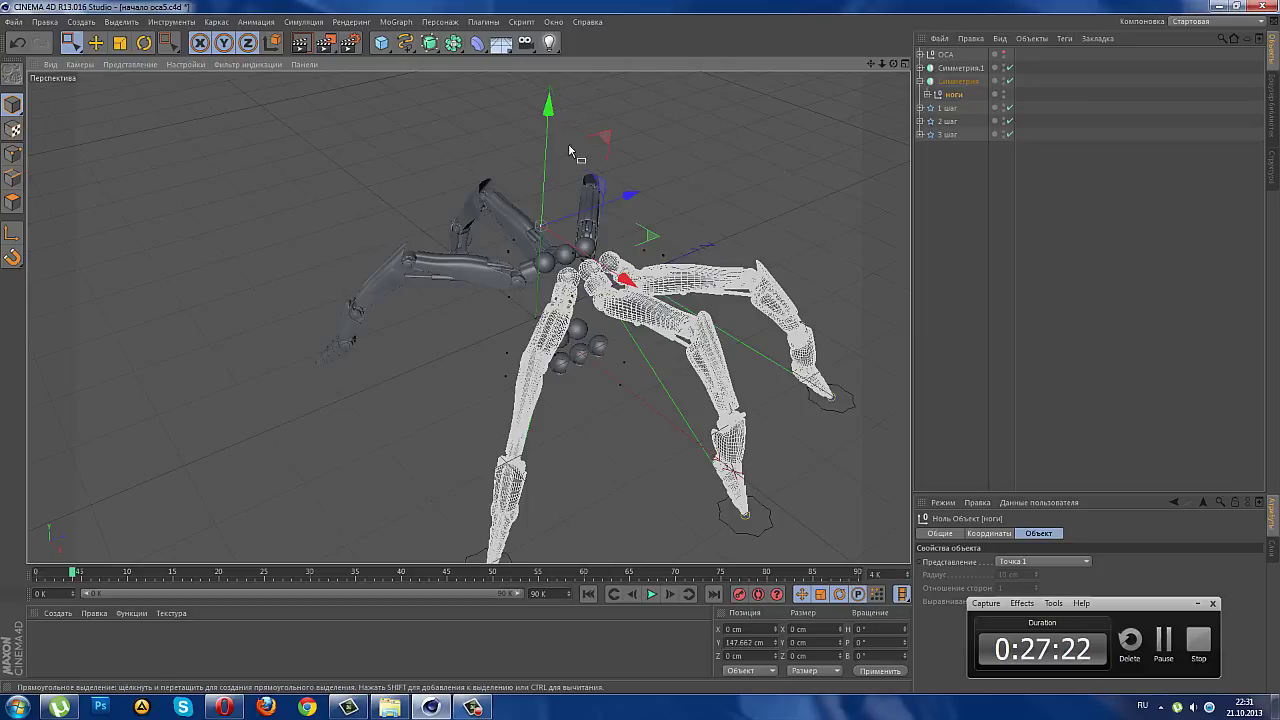
mouse_move(613, 345)
alt+mouse_down()
mouse_move(648, 382)
mouse_move(758, 324)
mouse_move(758, 282)
mouse_move(685, 286)
mouse_move(593, 373)
alt+mouse_up()
key(ctrl+z)
key(ctrl+z)
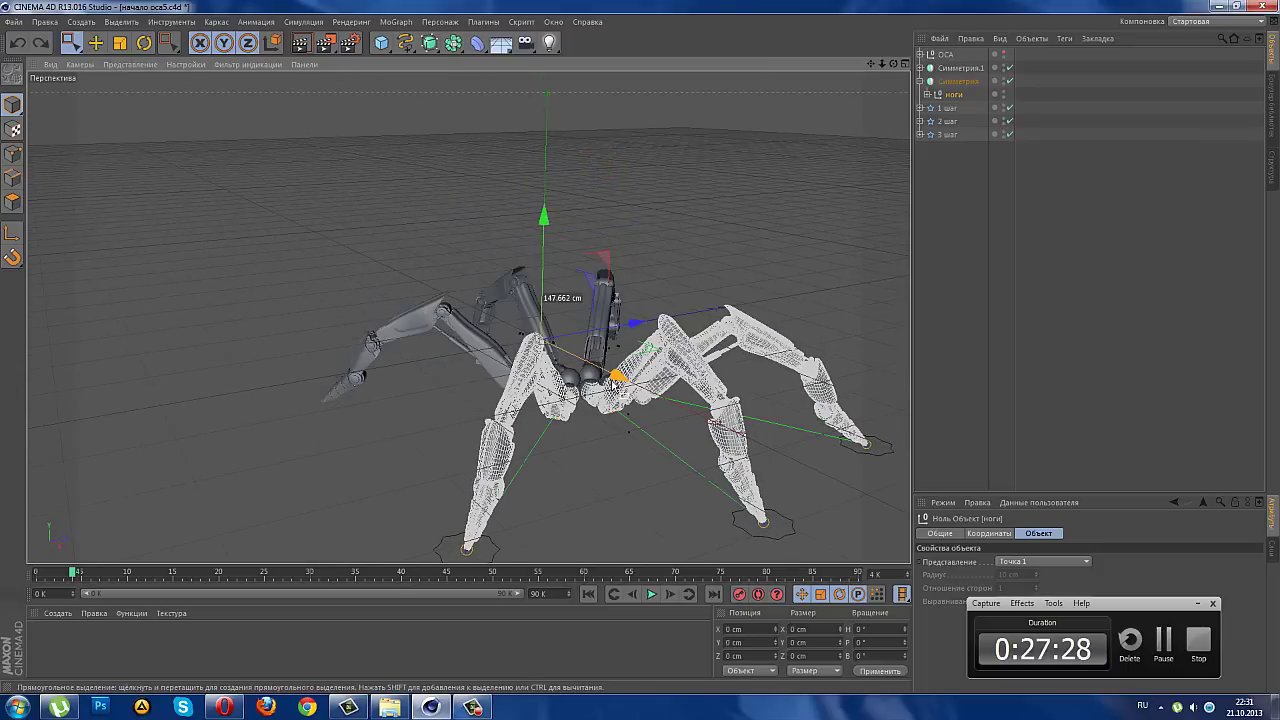
key(ctrl+z)
key(ctrl+z)
key(ctrl+z)
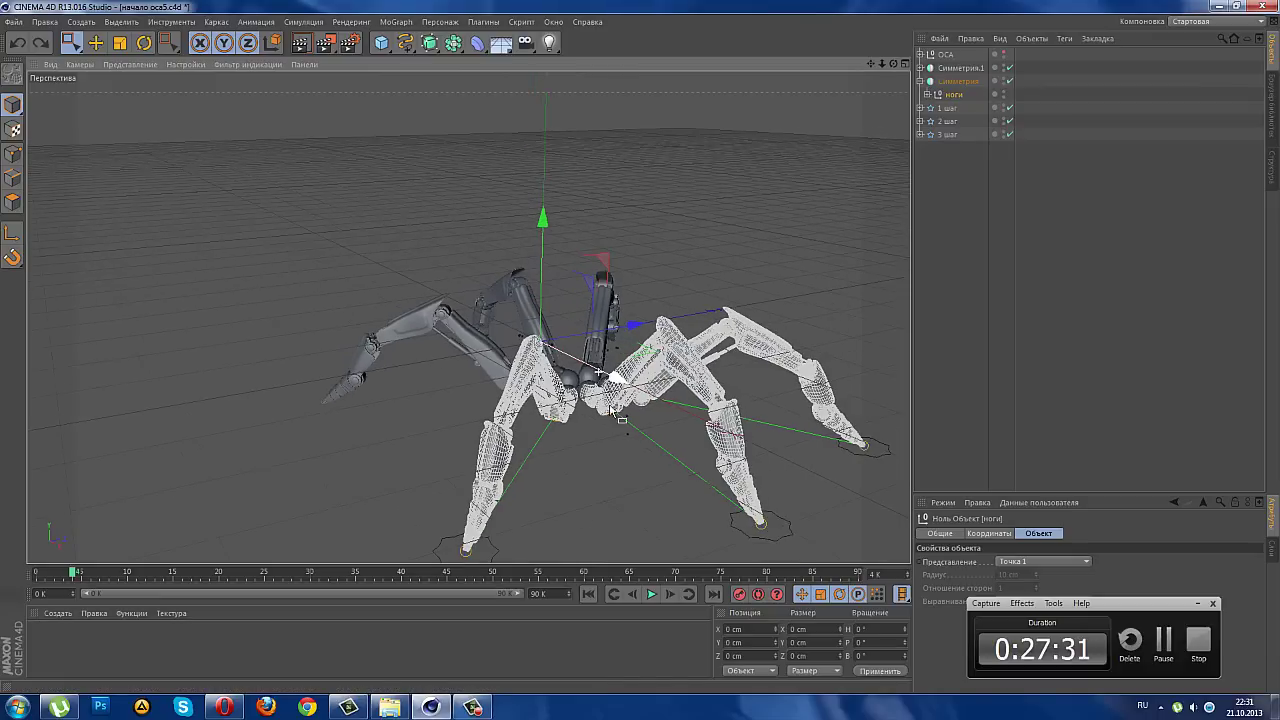
key(ctrl+z)
key(ctrl+z)
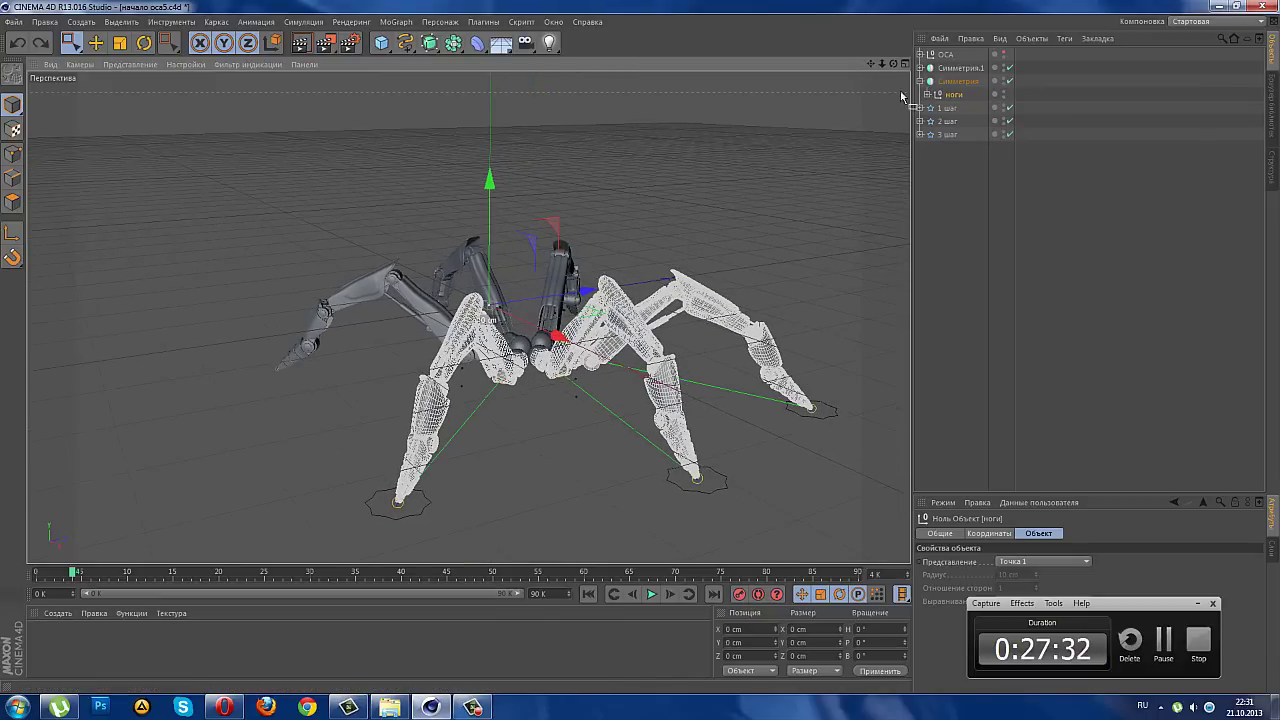
key(ctrl+z)
mouse_move(632, 314)
alt+mouse_down()
mouse_move(561, 413)
mouse_move(422, 290)
alt+mouse_up()
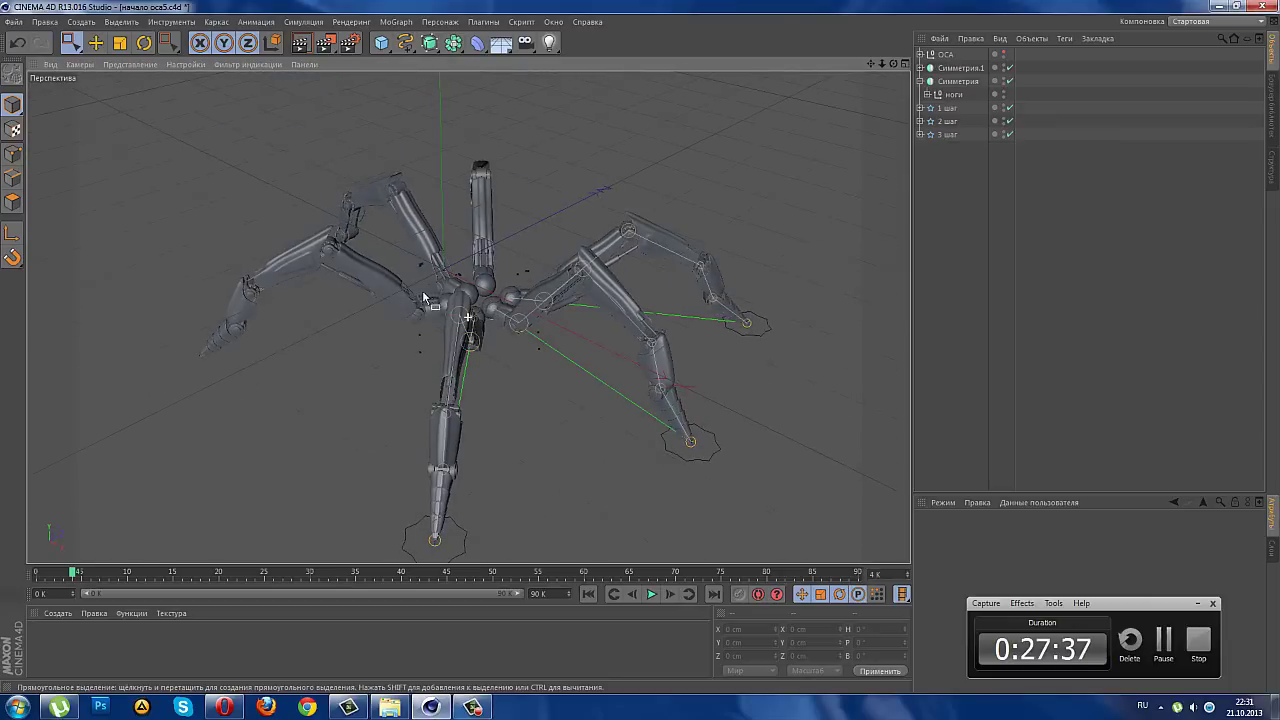
click(1004, 54)
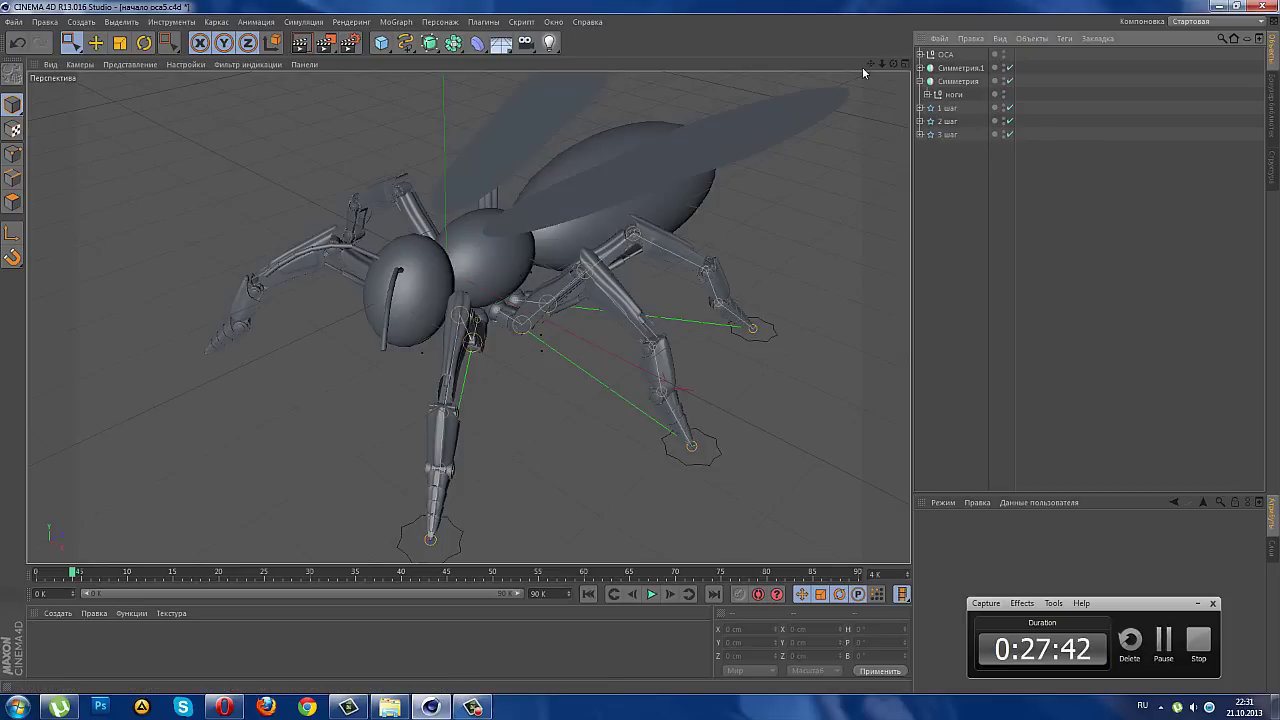
drag(870, 63, 850, 95)
alt+drag(757, 190, 712, 306)
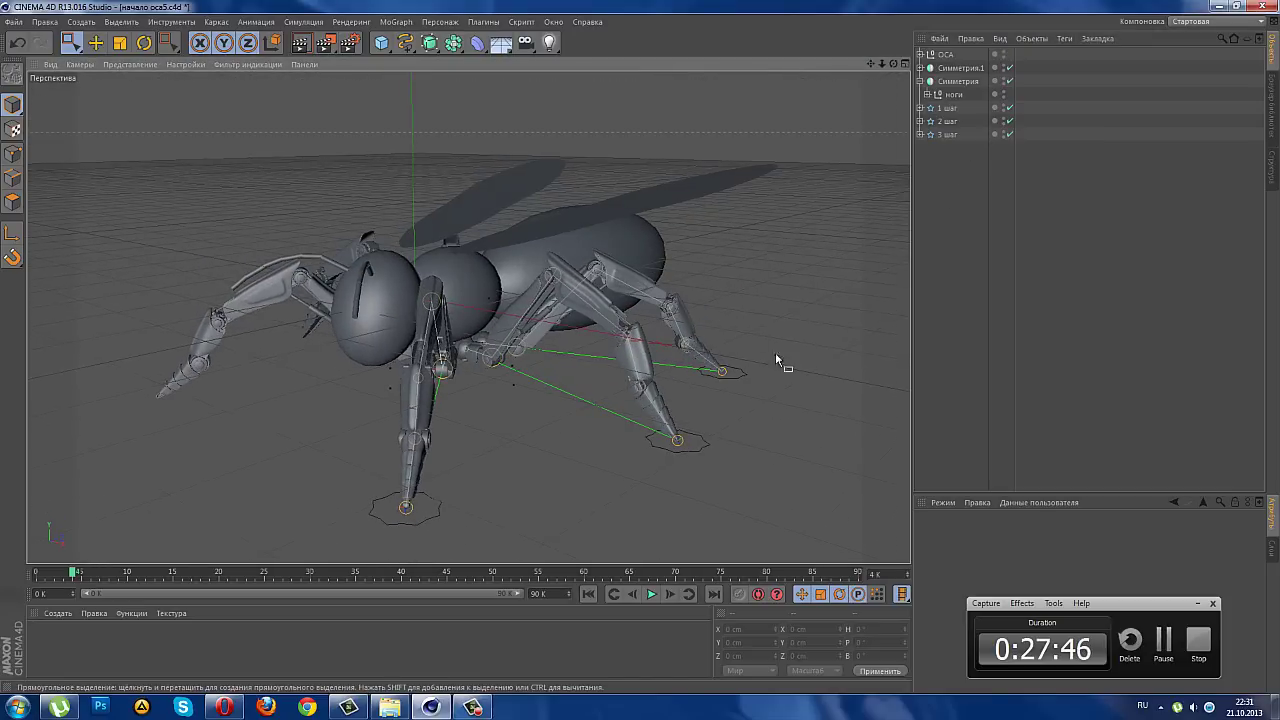